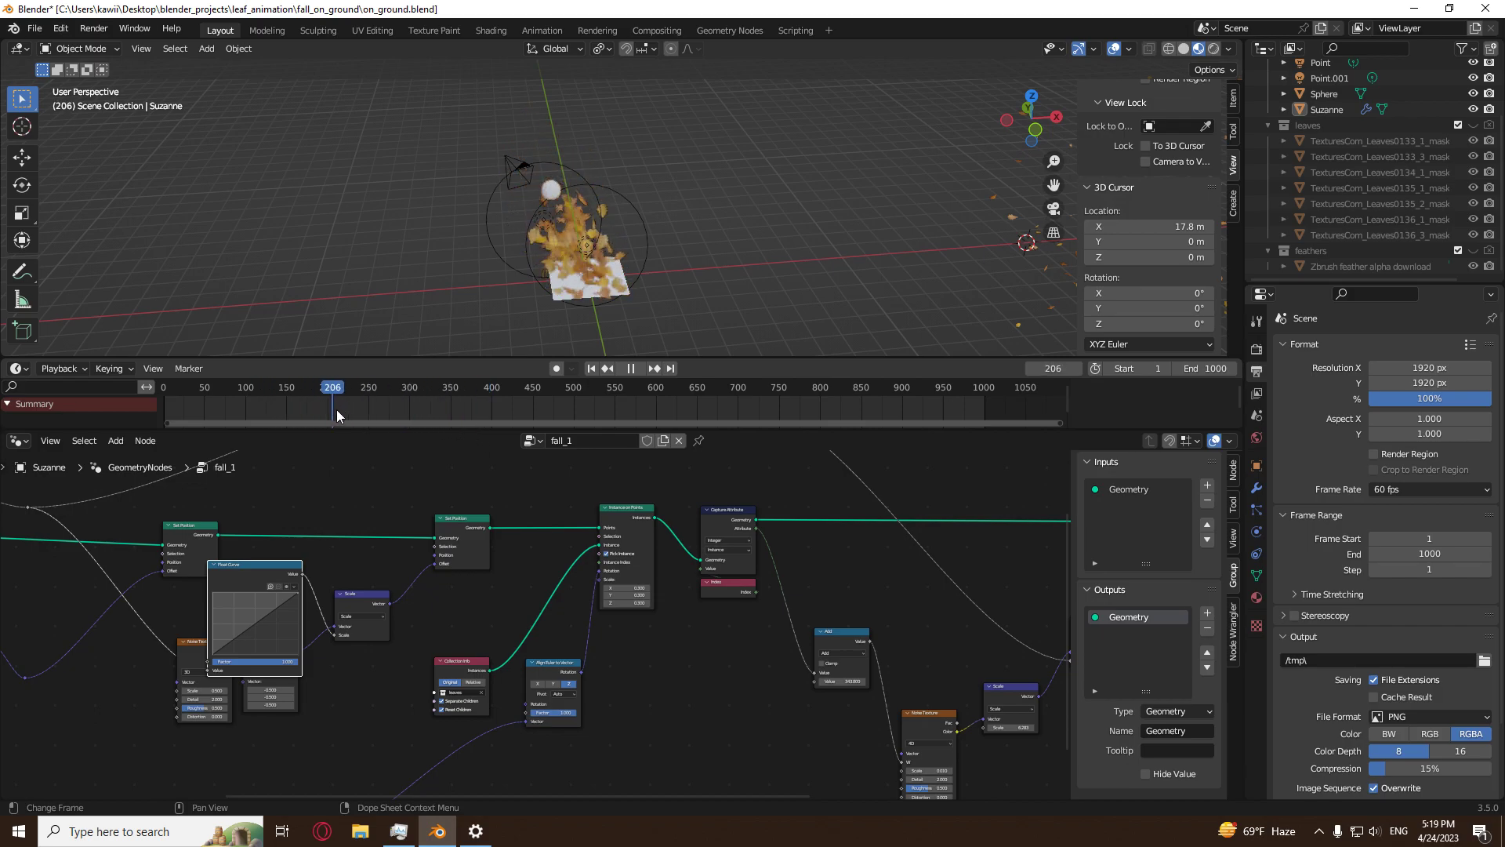
Play the finished leaf animation in front view and scrub to frame 300 to examine the falling leaves.
scroll(684, 312, "up", 4)
middle_click_drag(684, 313, 392, 257, "shift")
scroll(664, 196, "up", 2)
left_click(1045, 123)
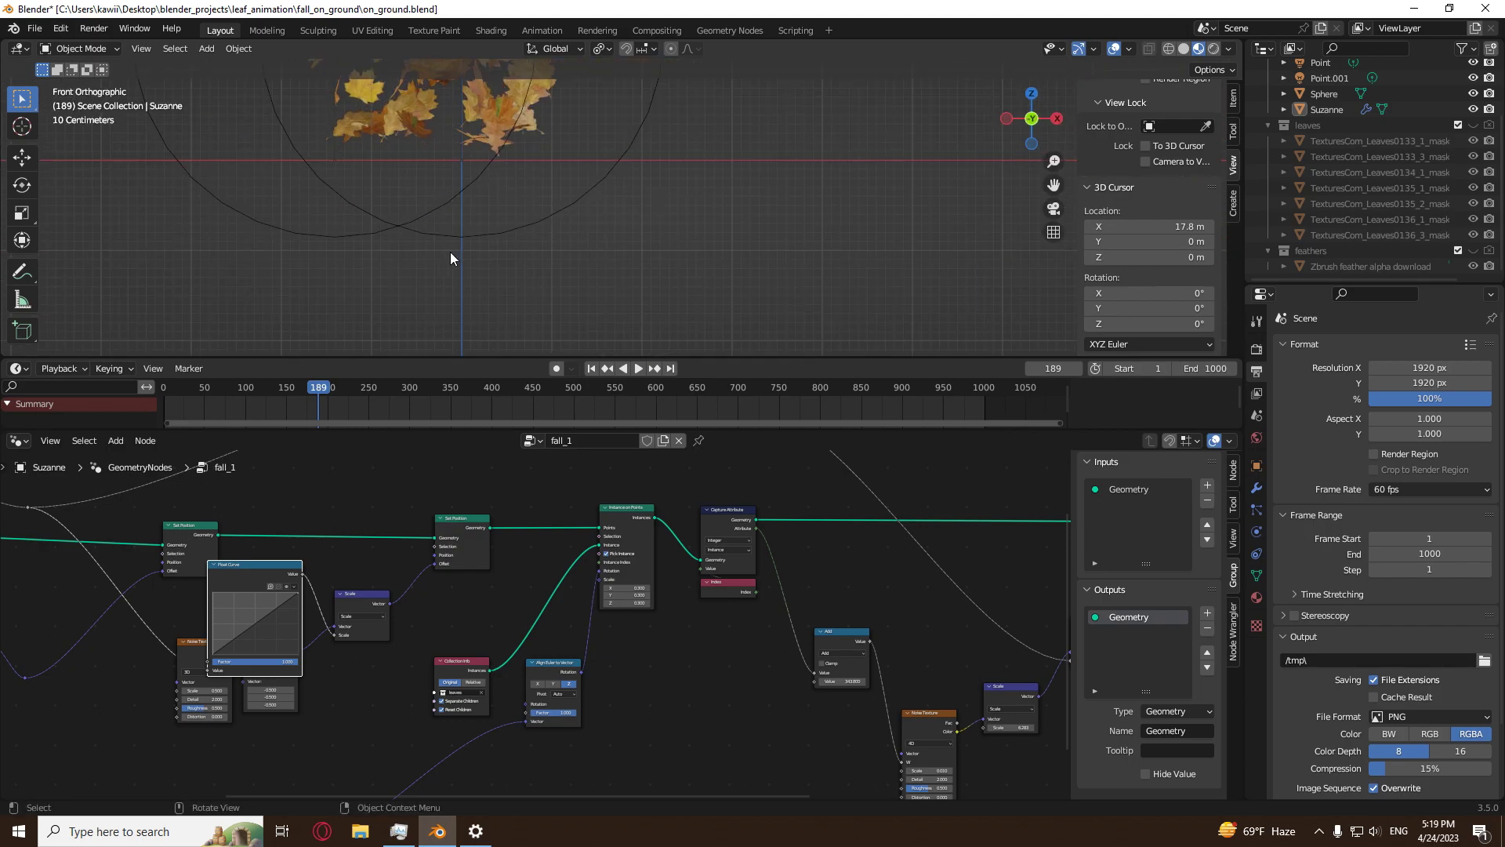
key("space")
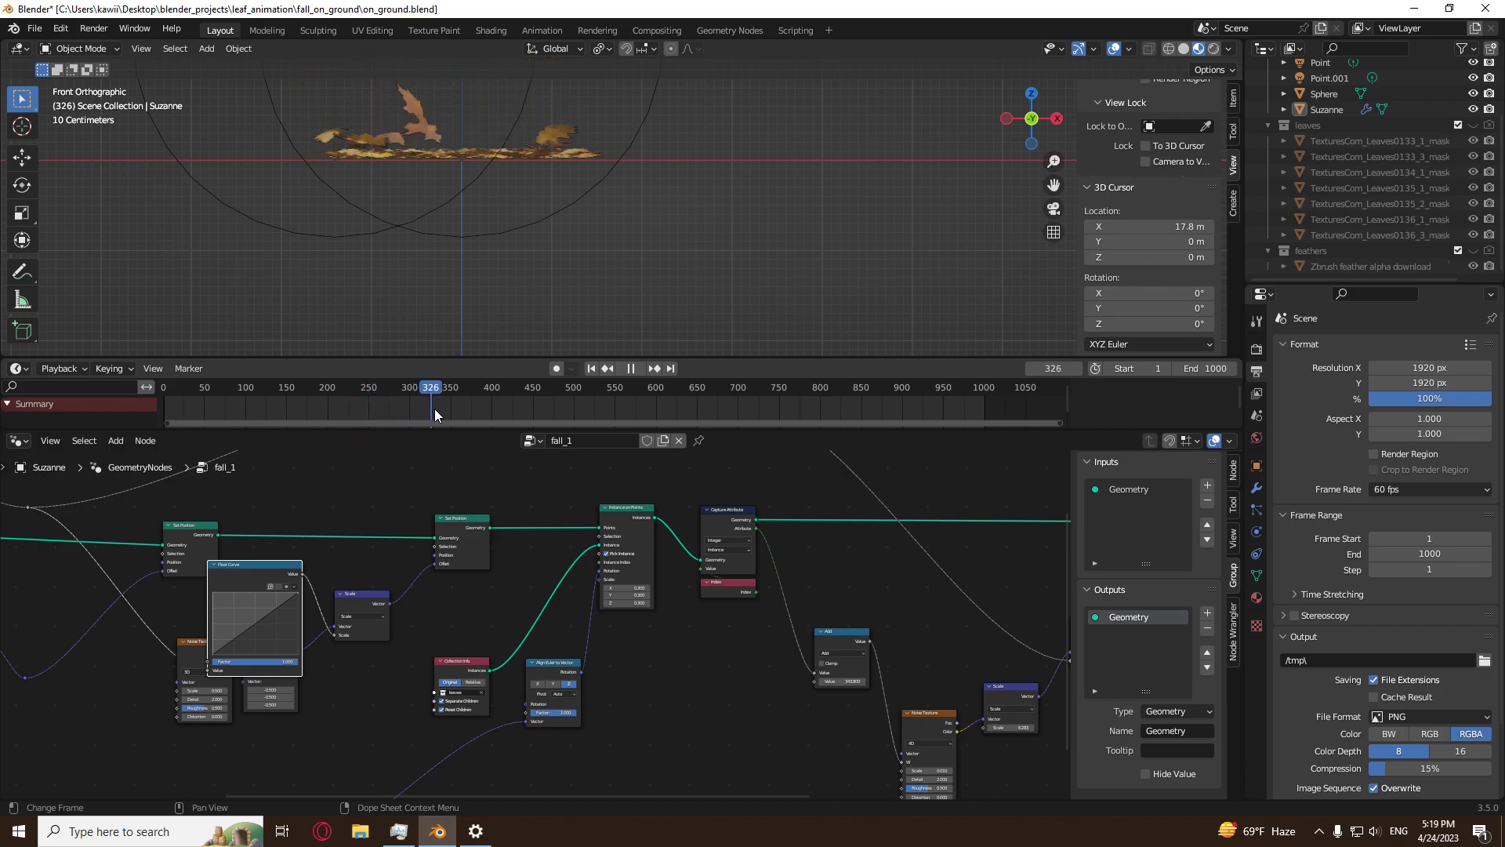
left_click_drag(443, 401, 413, 409)
key("space")
scroll(675, 219, "down", 10)
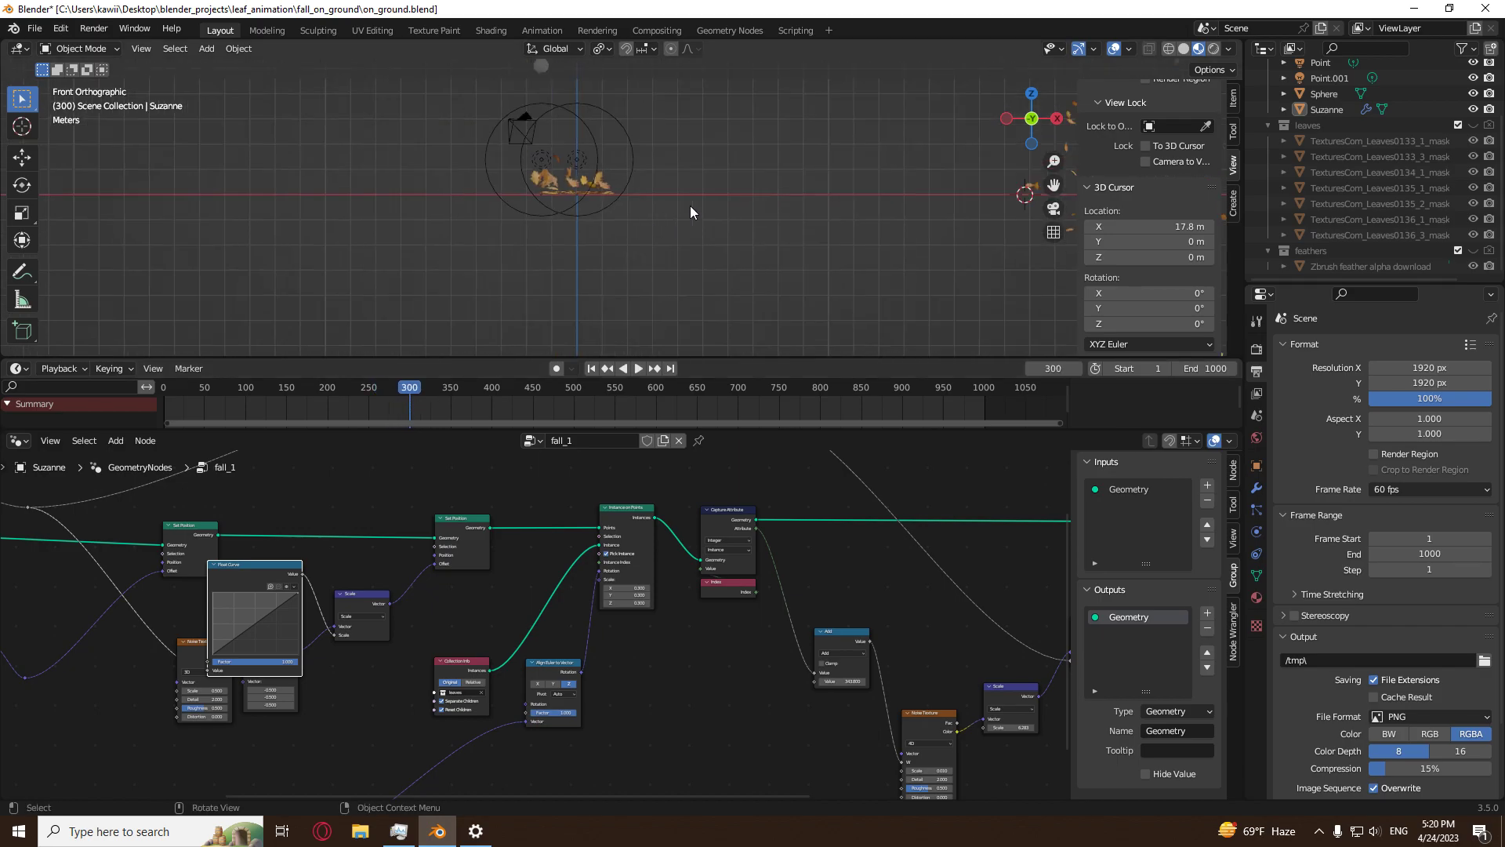
Scrub between frames 300, 726 and 661 to examine how the second group of leaves gathers into a sphere.
middle_click_drag(804, 188, 478, 227, "shift")
middle_click_drag(687, 249, 602, 207, "shift")
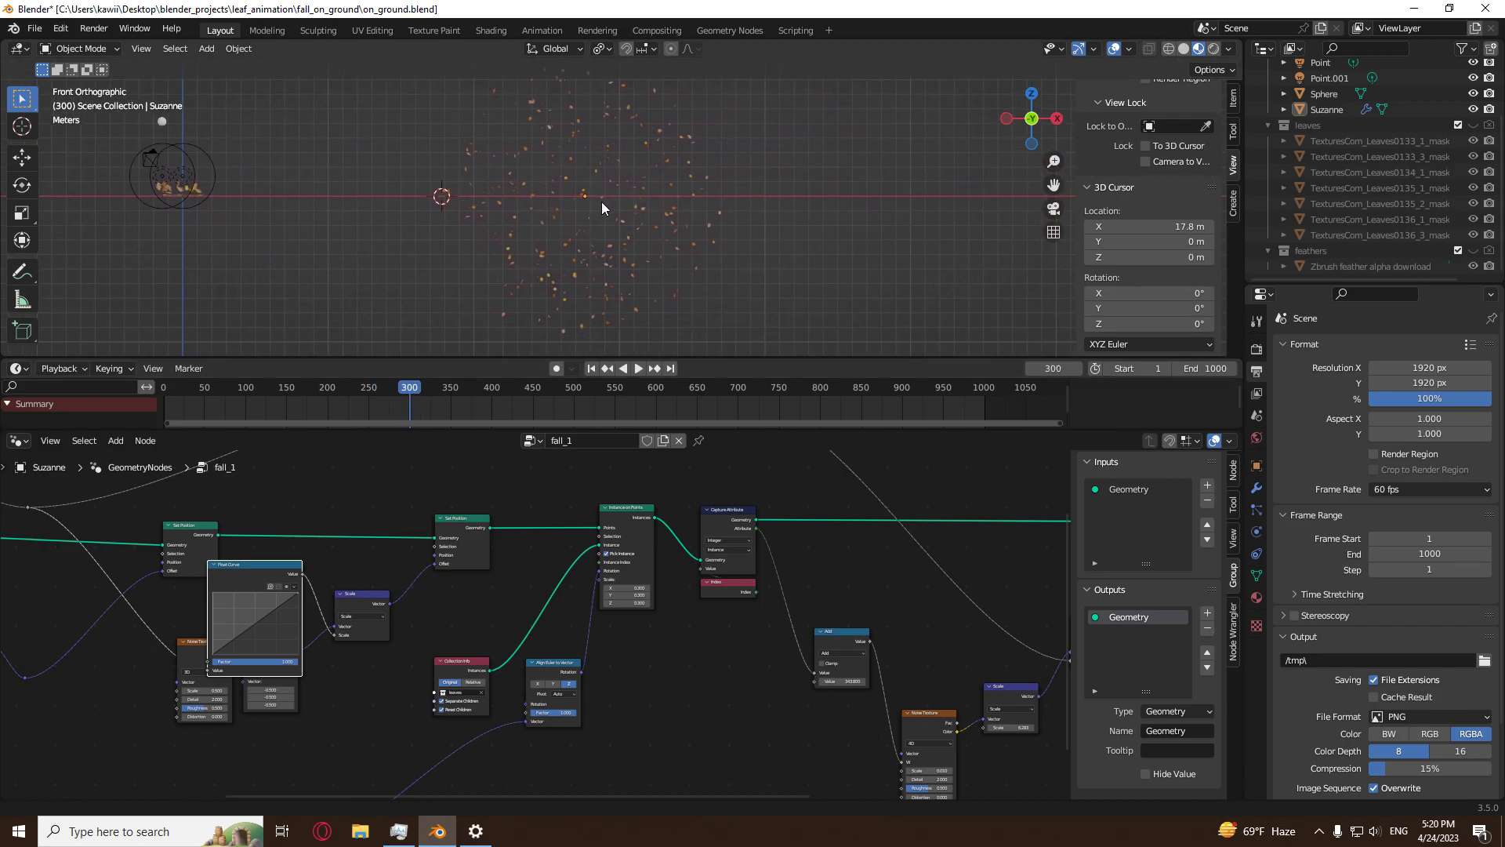
left_click_drag(402, 392, 688, 404)
key("space")
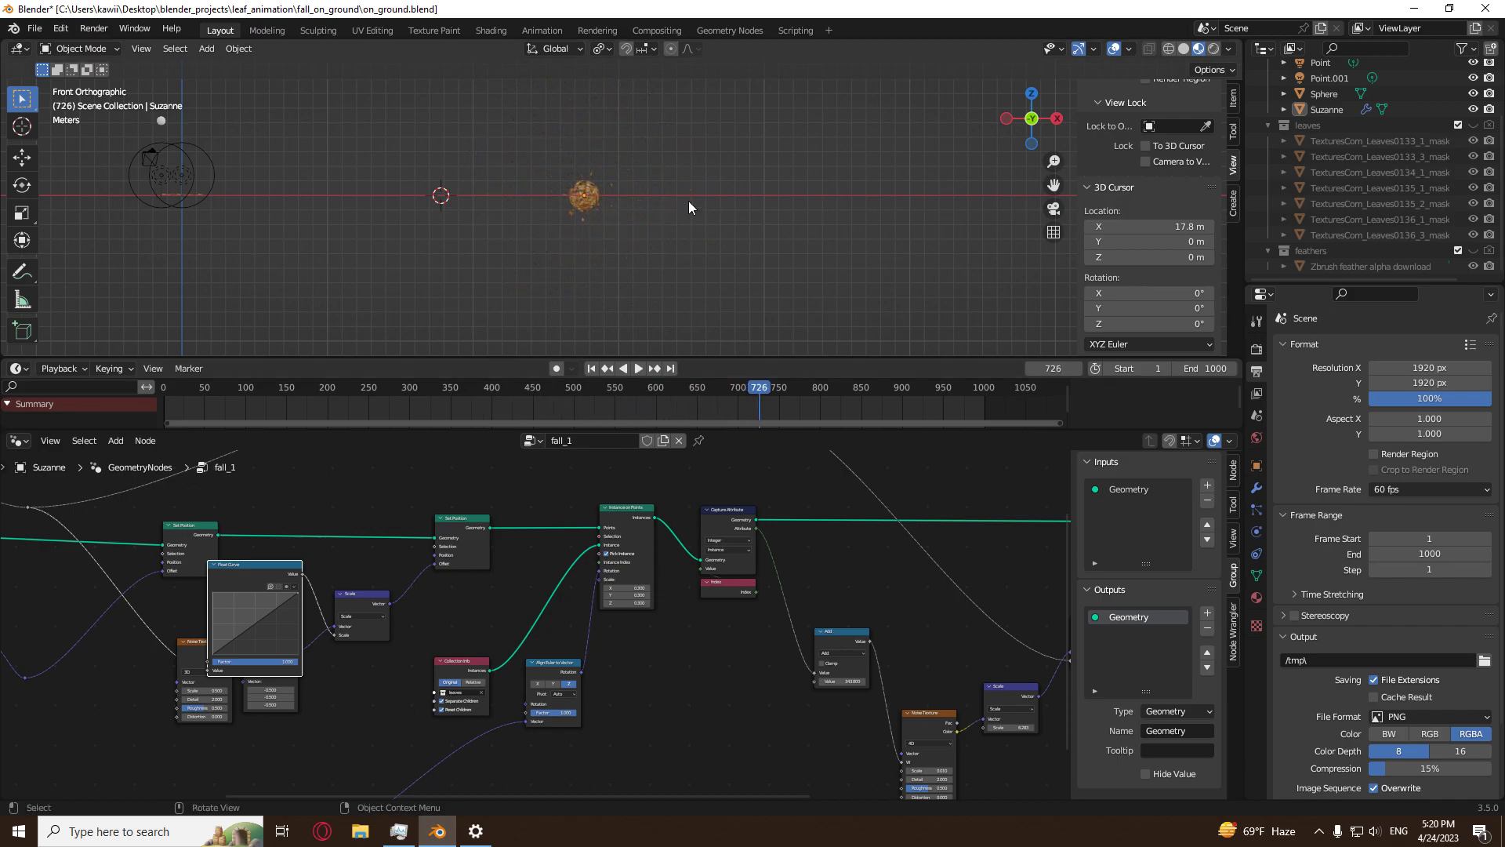
scroll(688, 209, "up", 6)
middle_click_drag(457, 128, 525, 189)
left_click_drag(759, 389, 709, 339)
View the whole fall_1 node tree and play the sphere animation up to frame 736.
key("Home")
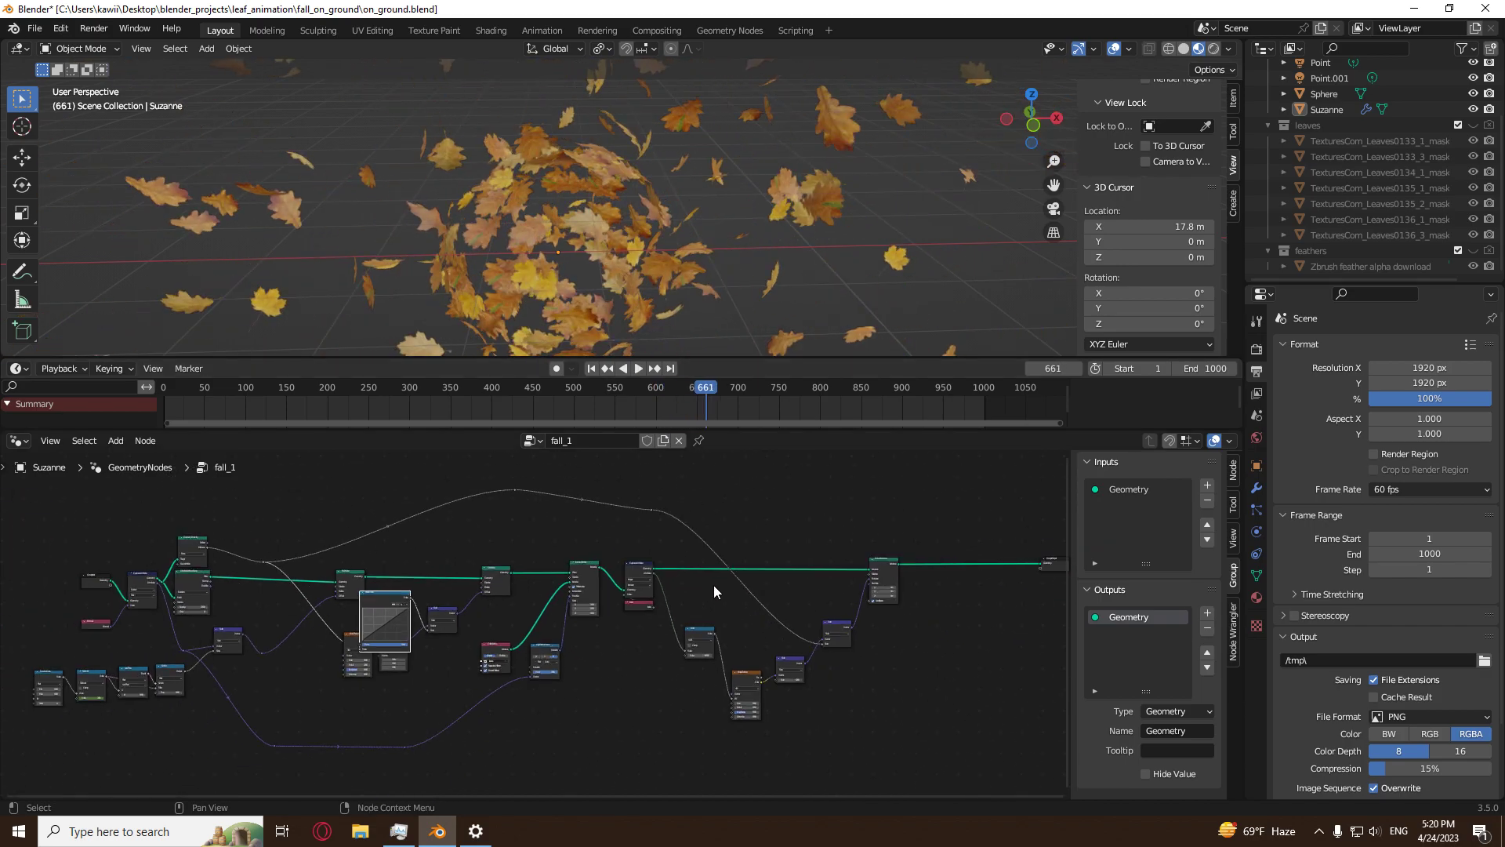
scroll(615, 312, "down", 1)
mouse_move(593, 318)
middle_mouse_down()
mouse_move(480, 195)
mouse_move(614, 195)
mouse_move(594, 304)
middle_mouse_up()
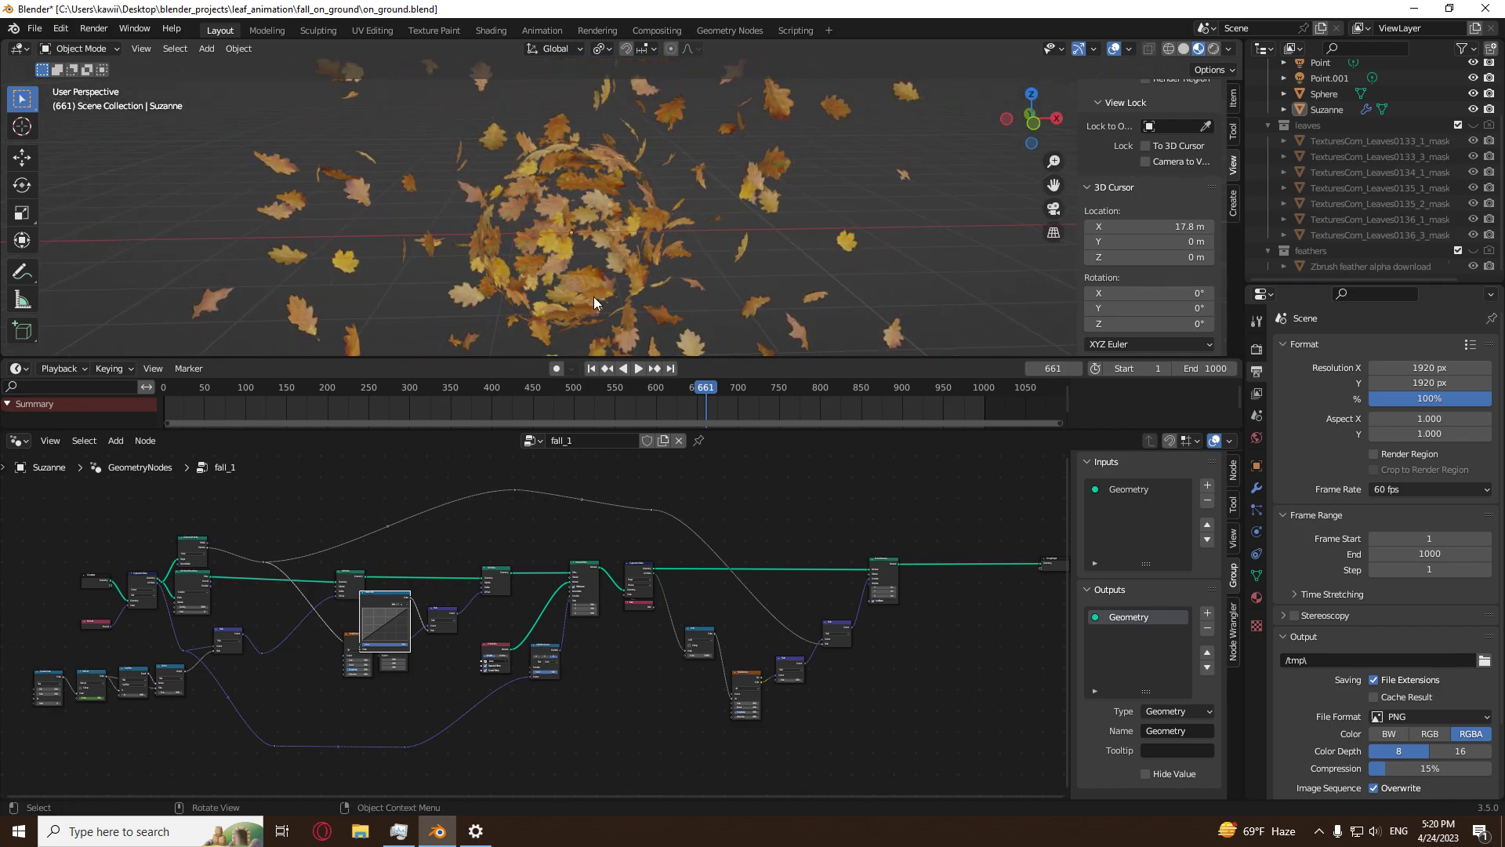
key("space")
left_click_drag(715, 381, 768, 369)
key("space")
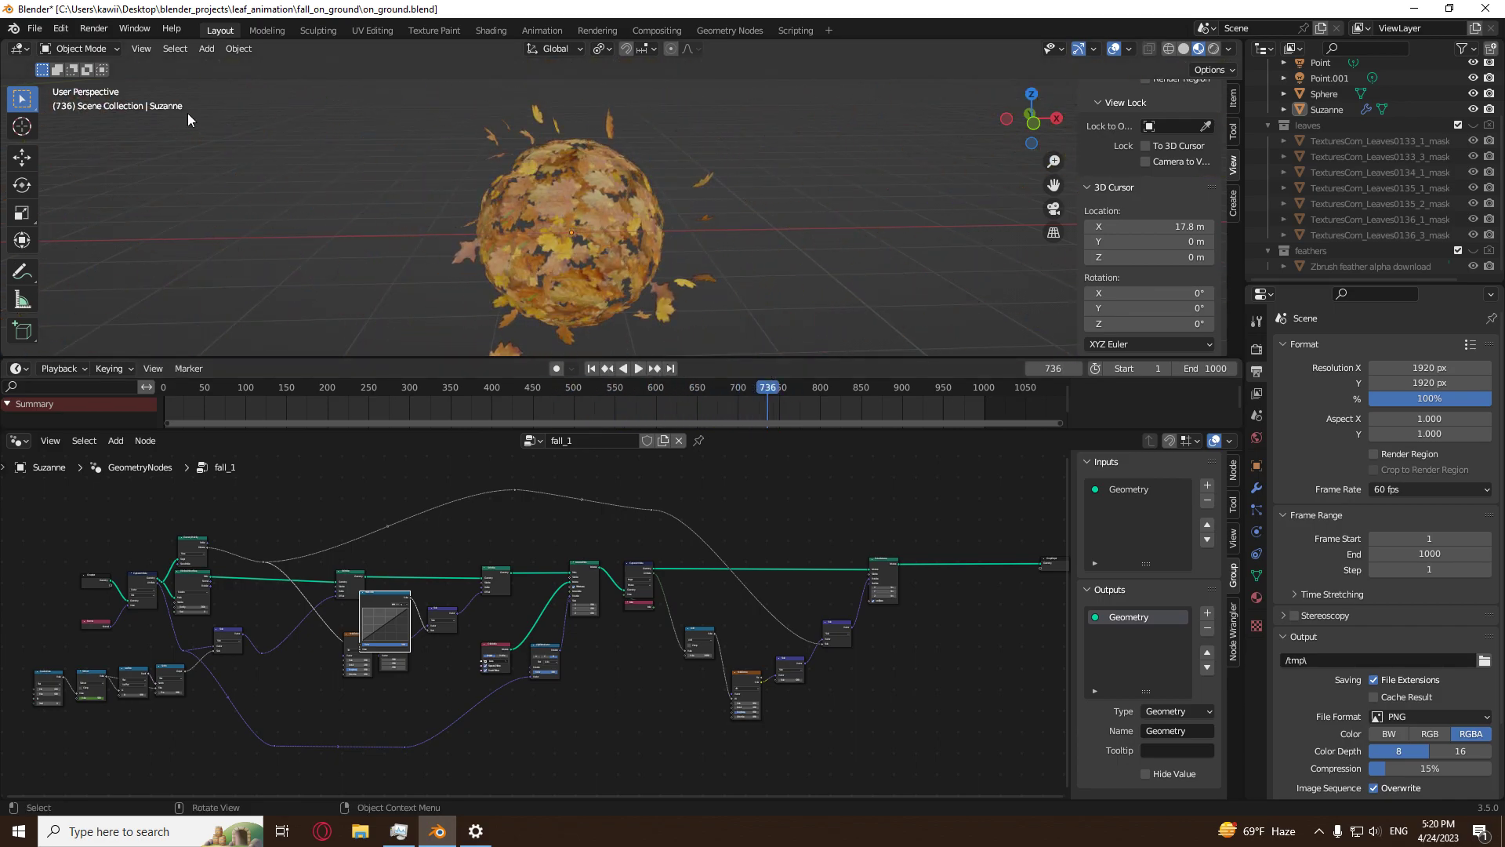
Create a new General file without saving the changes to on_ground.blend.
left_click(35, 29)
mouse_move(52, 54)
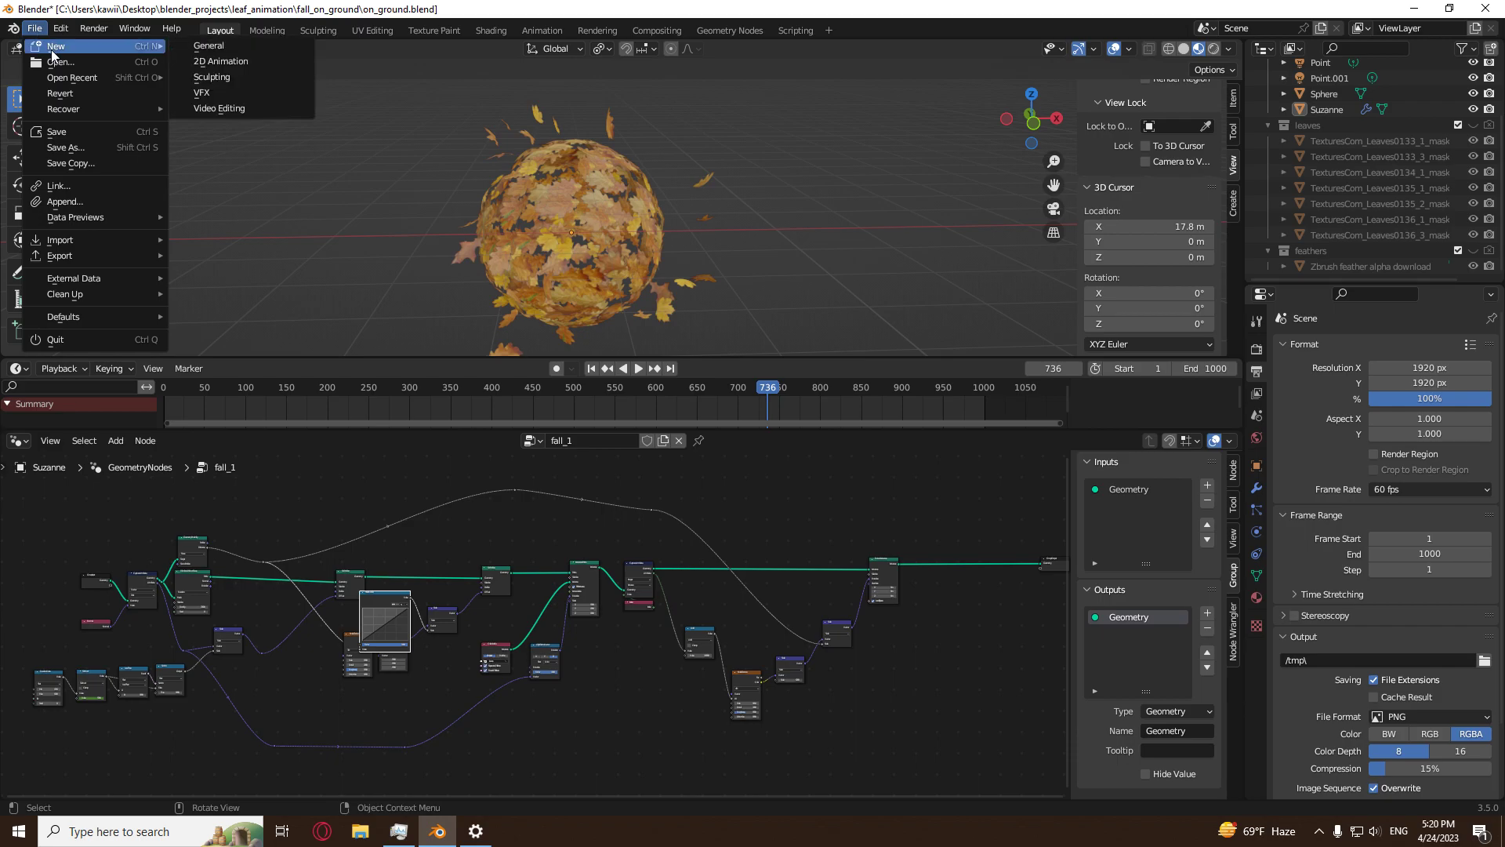
left_click(208, 45)
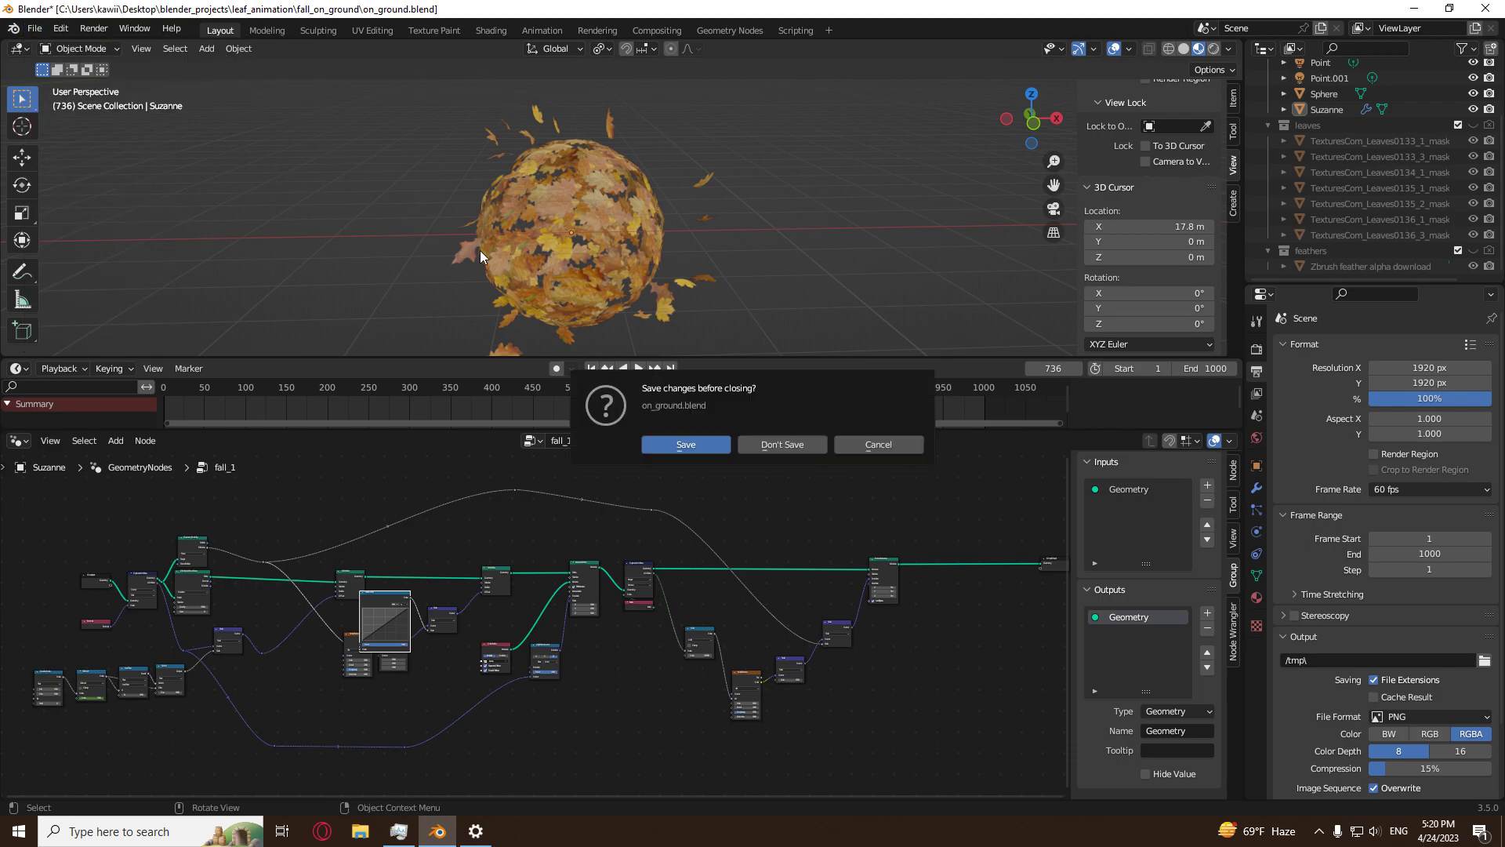
left_click(778, 445)
middle_click_drag(763, 442, 676, 387)
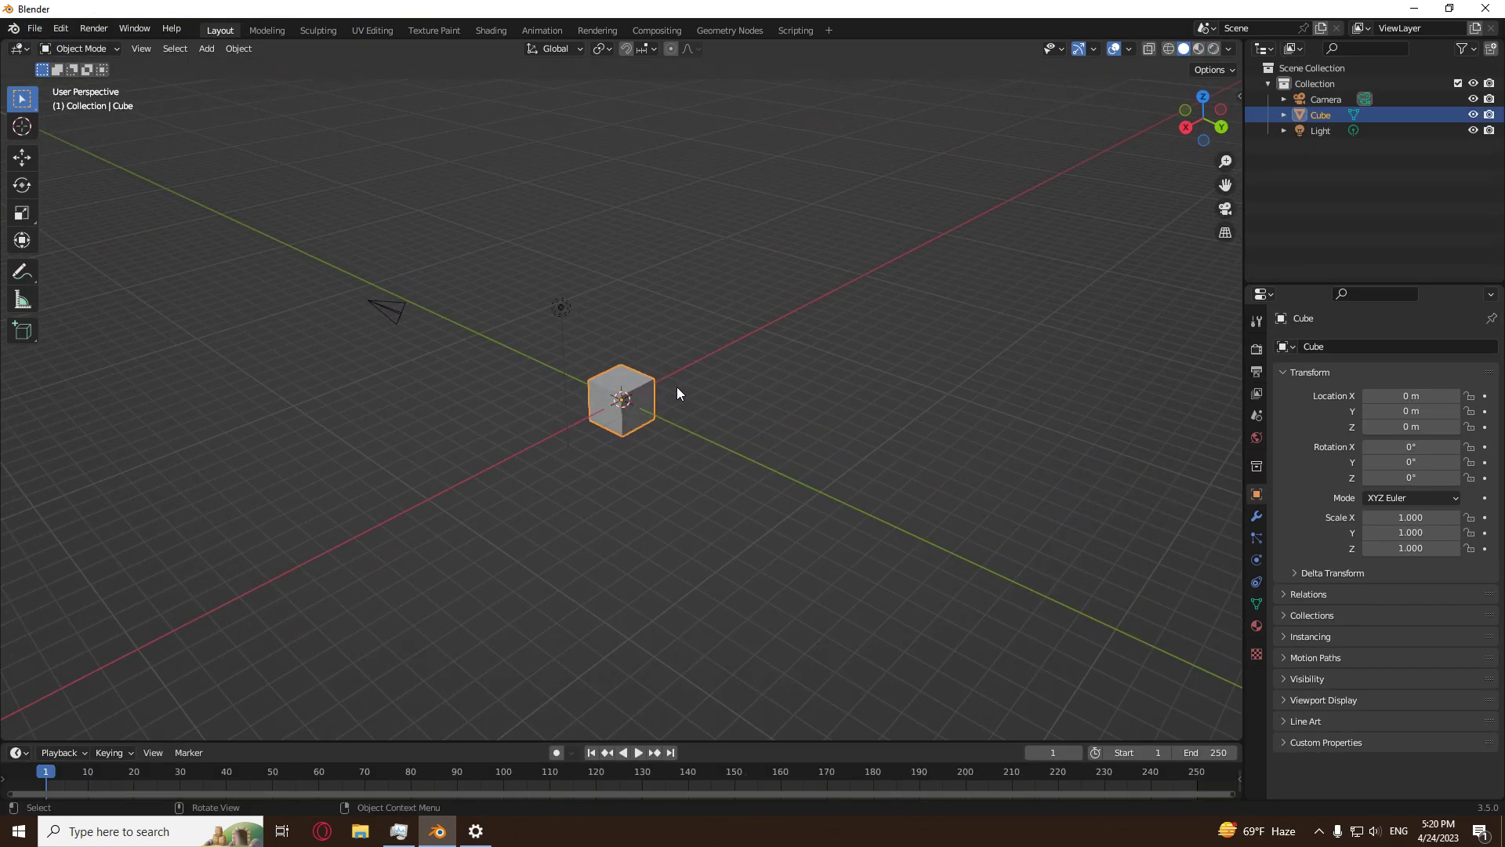
Delete all the default scene objects and add a mesh plane at the origin.
key("a")
key("x")
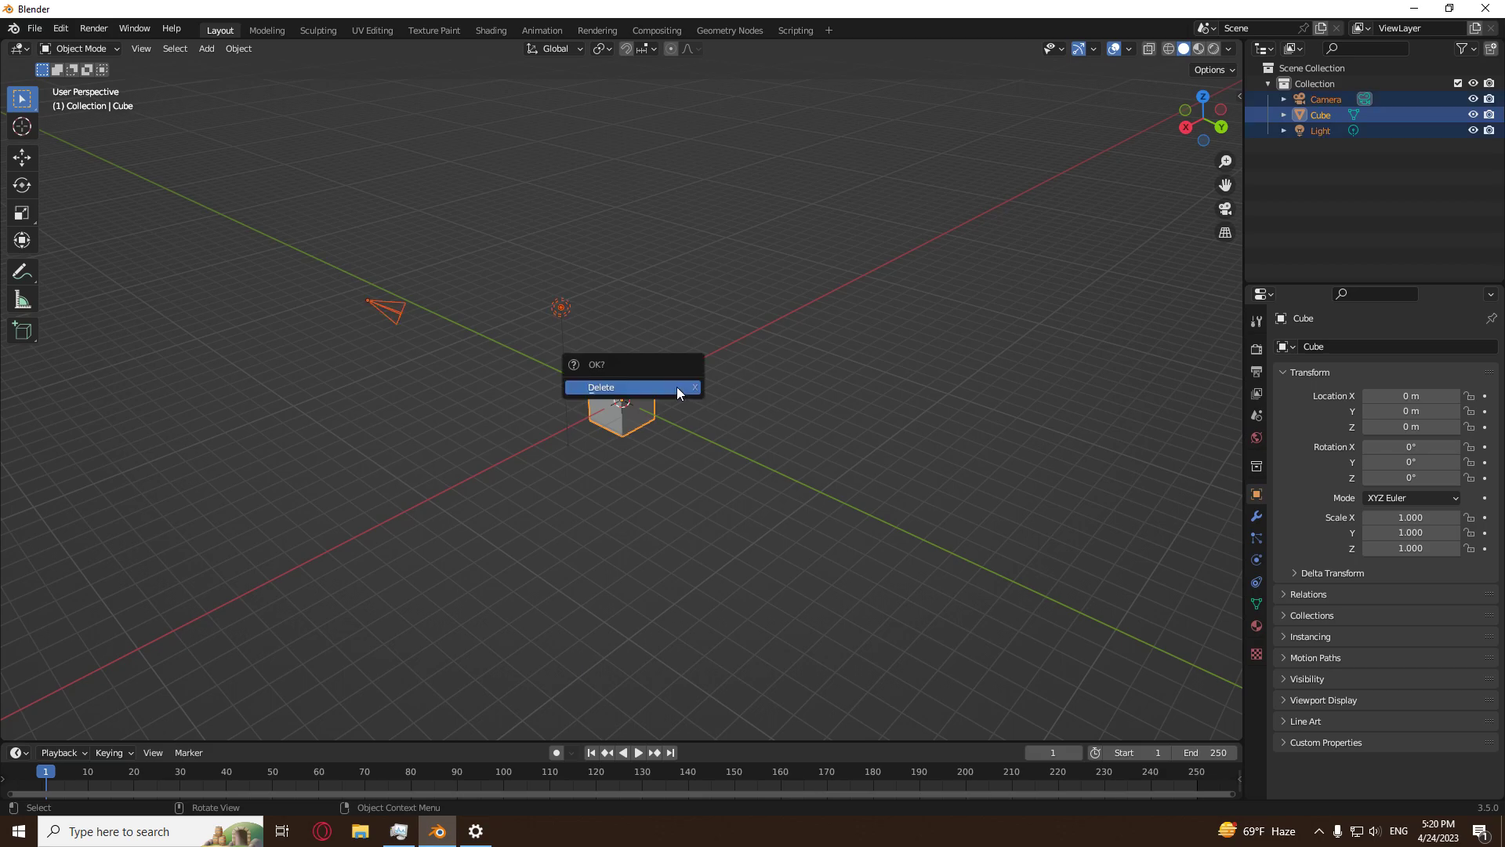
left_click(676, 388)
key("shift+a")
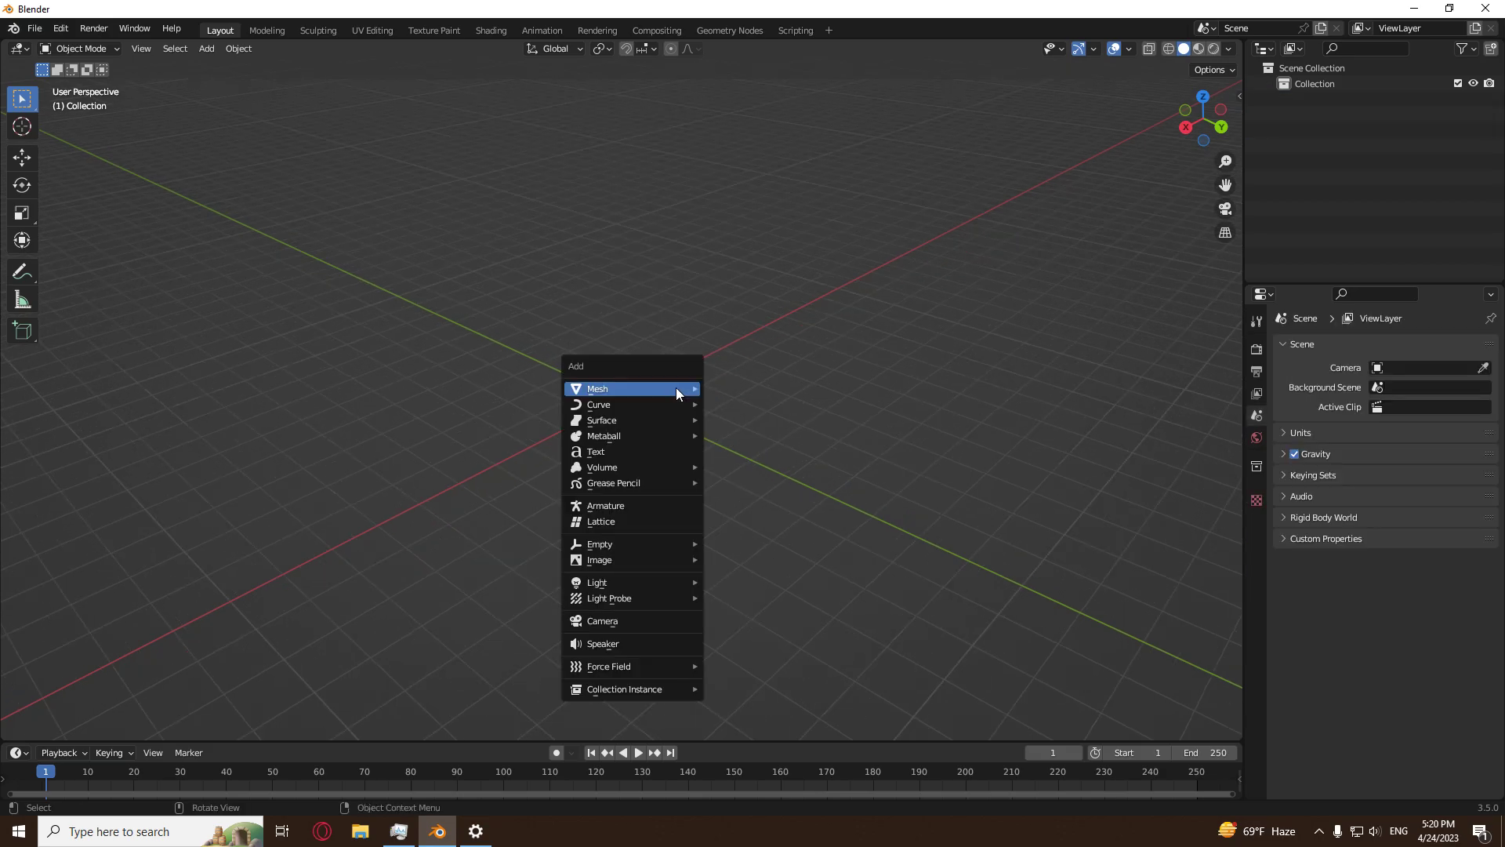
mouse_move(676, 387)
left_click(745, 388)
scroll(690, 453, "up", 3)
middle_click_drag(690, 453, 609, 565)
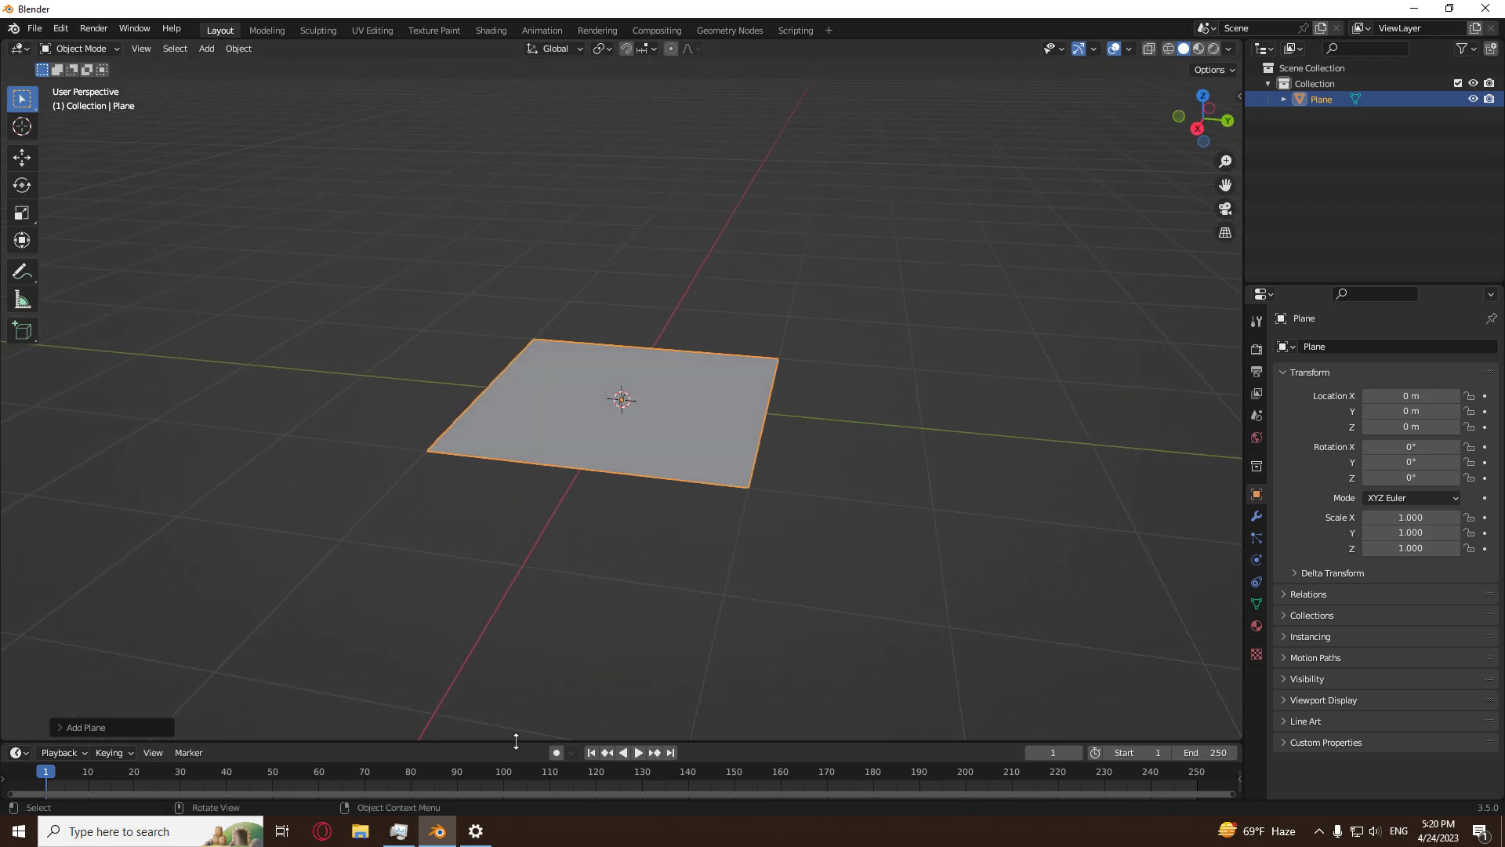
Enlarge the timeline area, change it to the Geometry Node Editor and create a new node tree for the plane.
left_click_drag(516, 741, 313, 438)
left_click(13, 453)
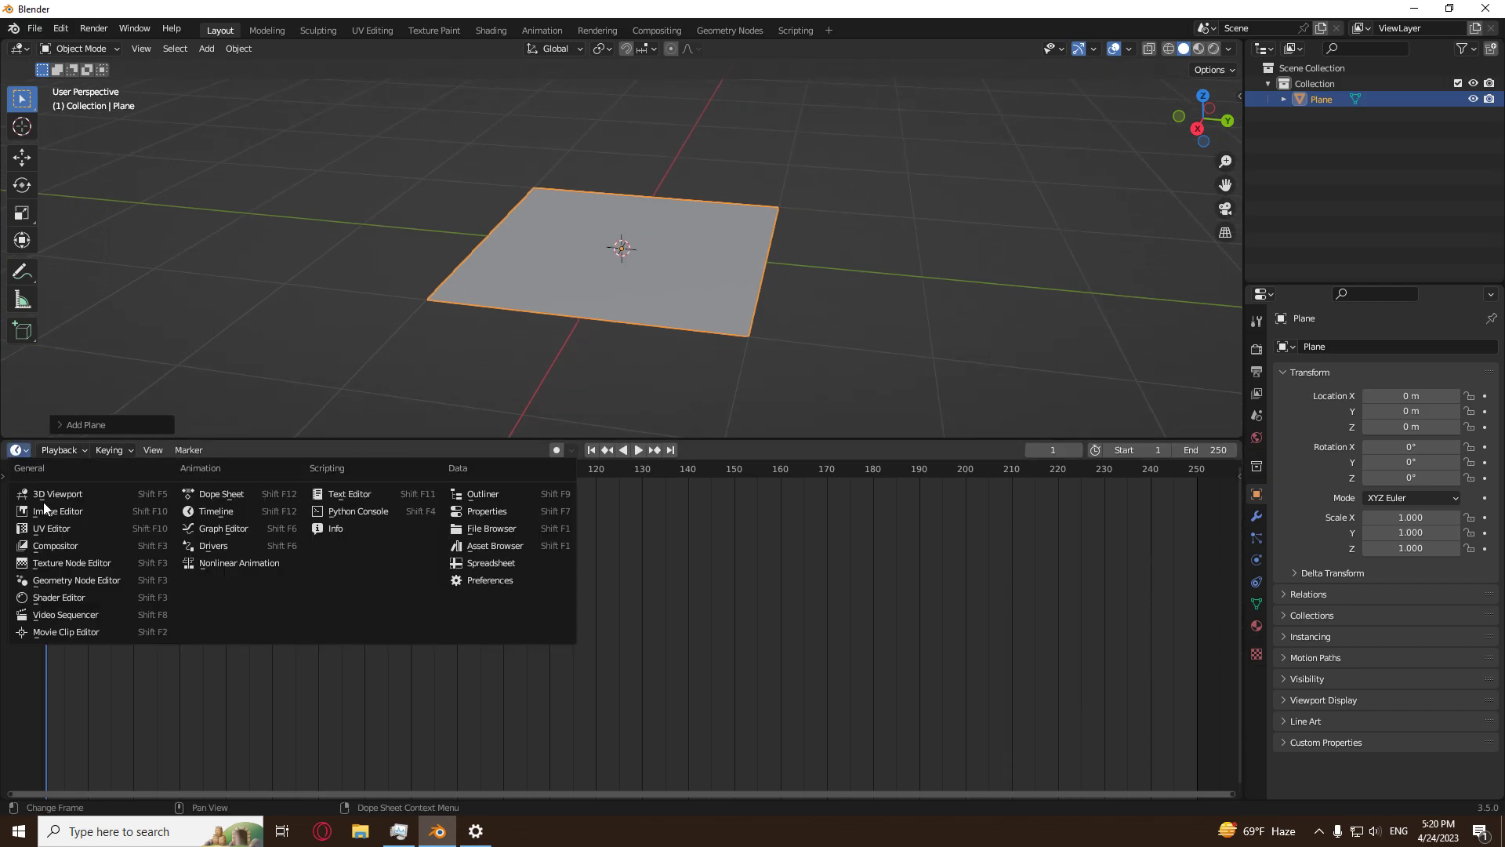
left_click(77, 580)
left_click(597, 453)
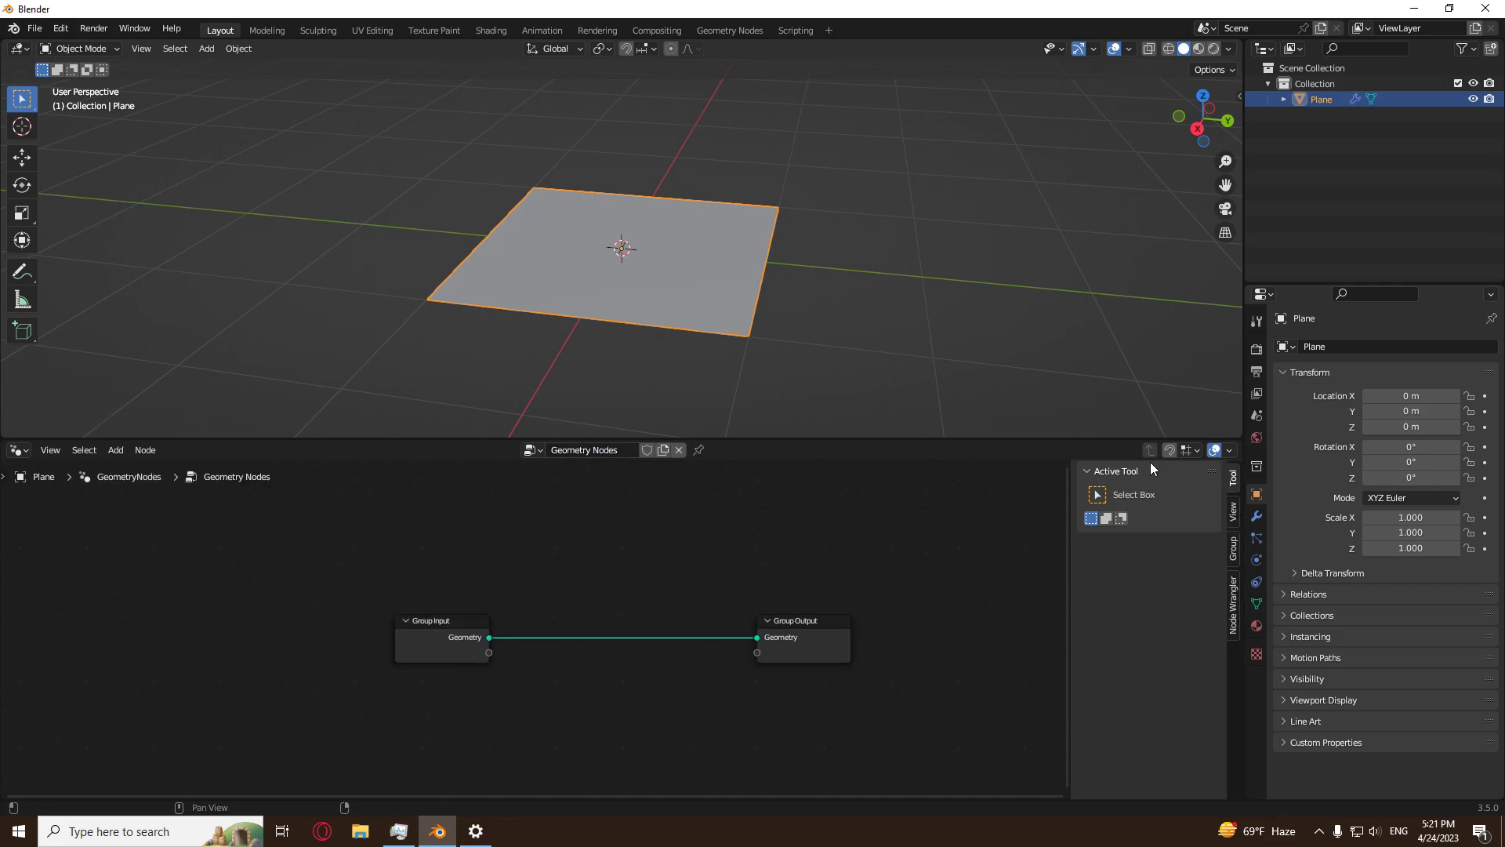
Move the Group Input node away from the Group Output node to make room between them.
middle_click_drag(651, 576, 847, 564)
left_click_drag(616, 624, 61, 617)
middle_click_drag(67, 624, 416, 600)
left_click_drag(416, 599, 308, 593)
Insert a Distribute Points on Faces node on the link right after the Group Input node.
left_click(524, 567)
key("shift+a")
mouse_move(523, 567)
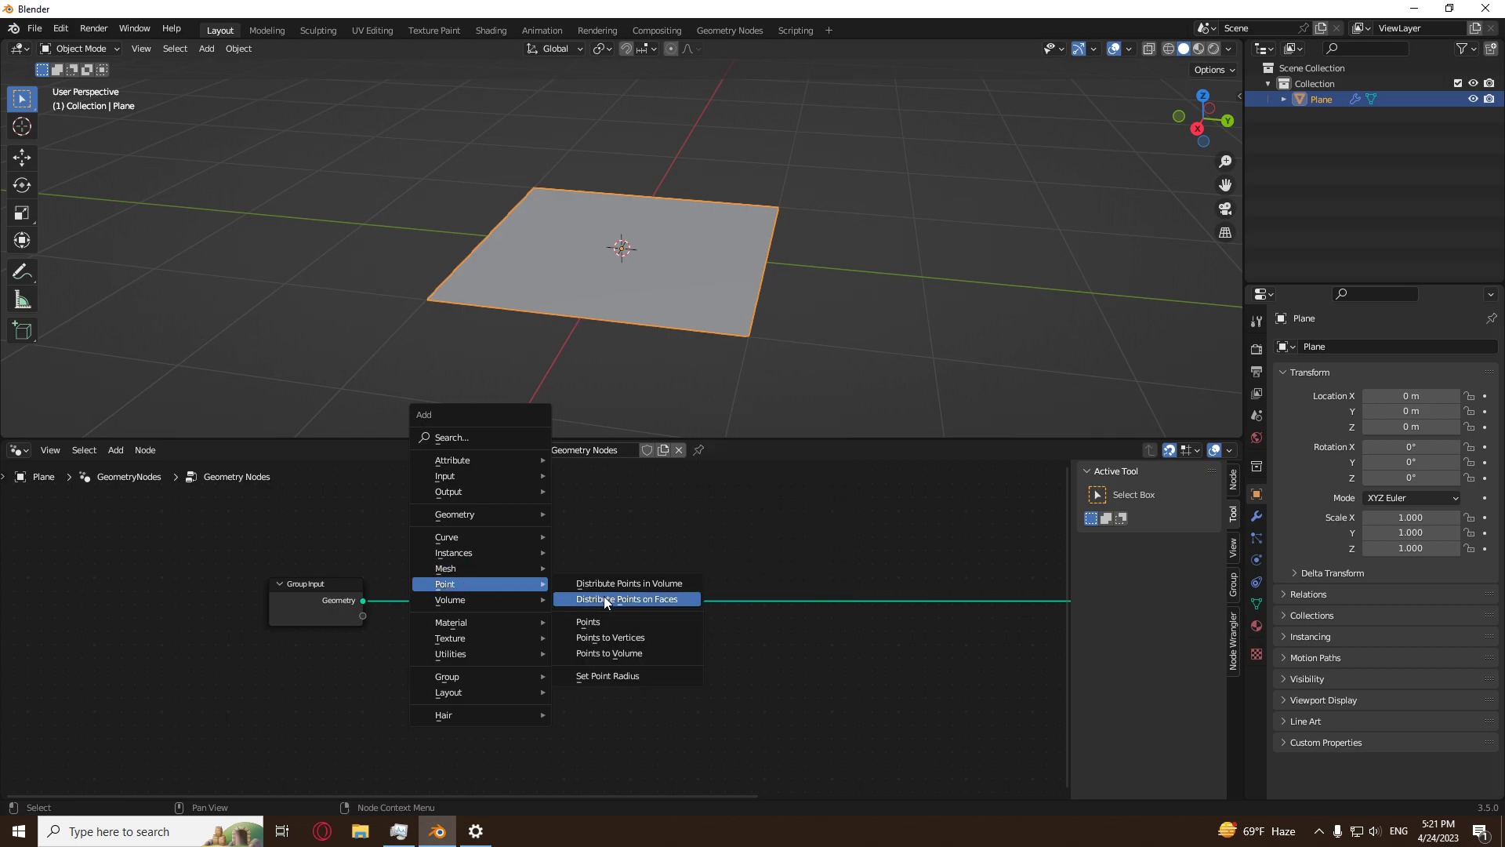
left_click(605, 599)
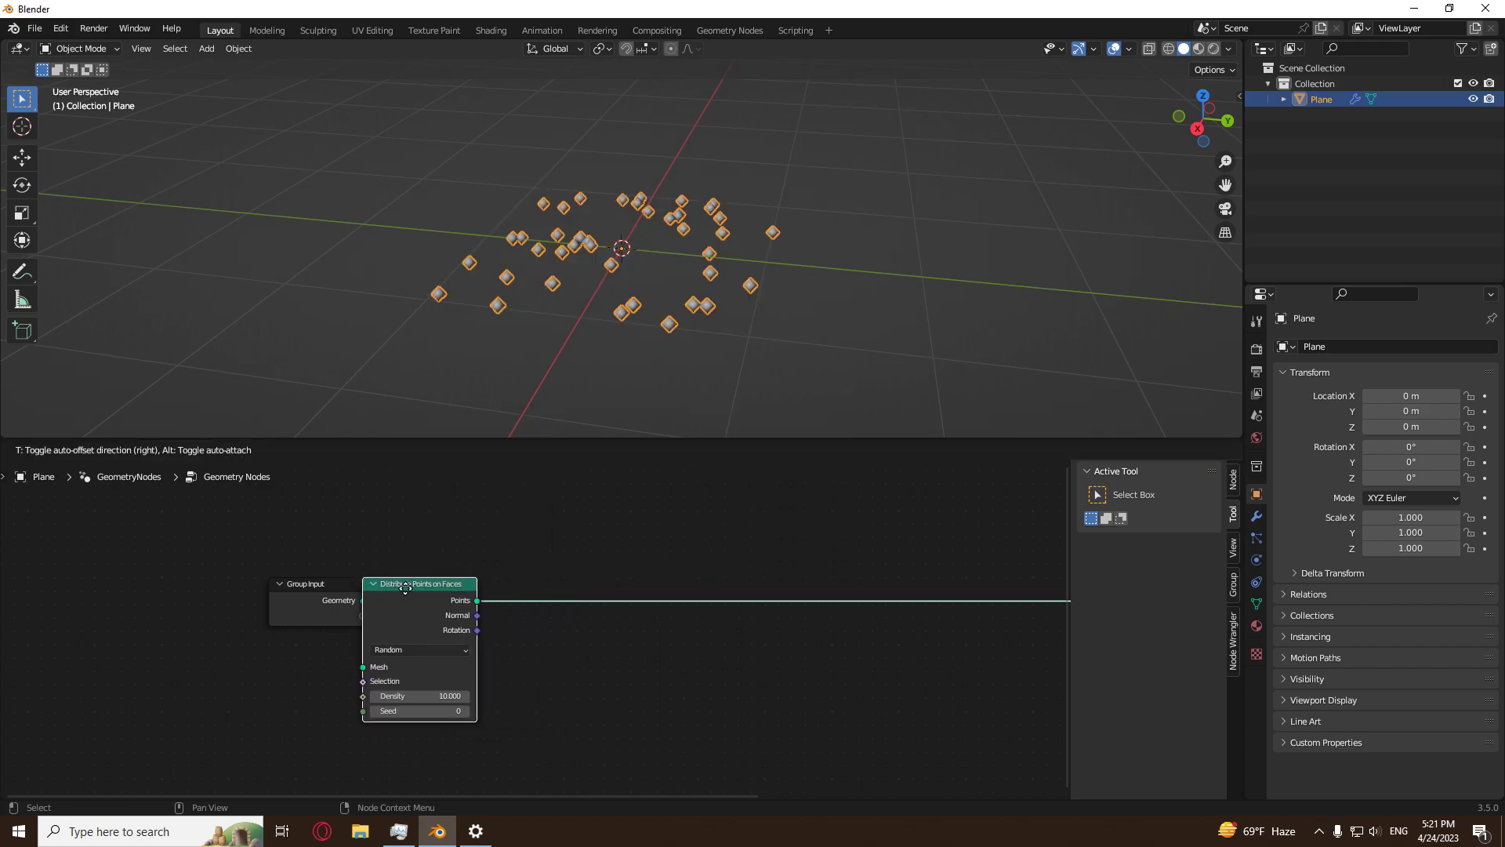
left_click(409, 589)
key("Home")
scroll(496, 638, "down", 1)
middle_click_drag(493, 643, 540, 641)
scroll(537, 641, "up", 4)
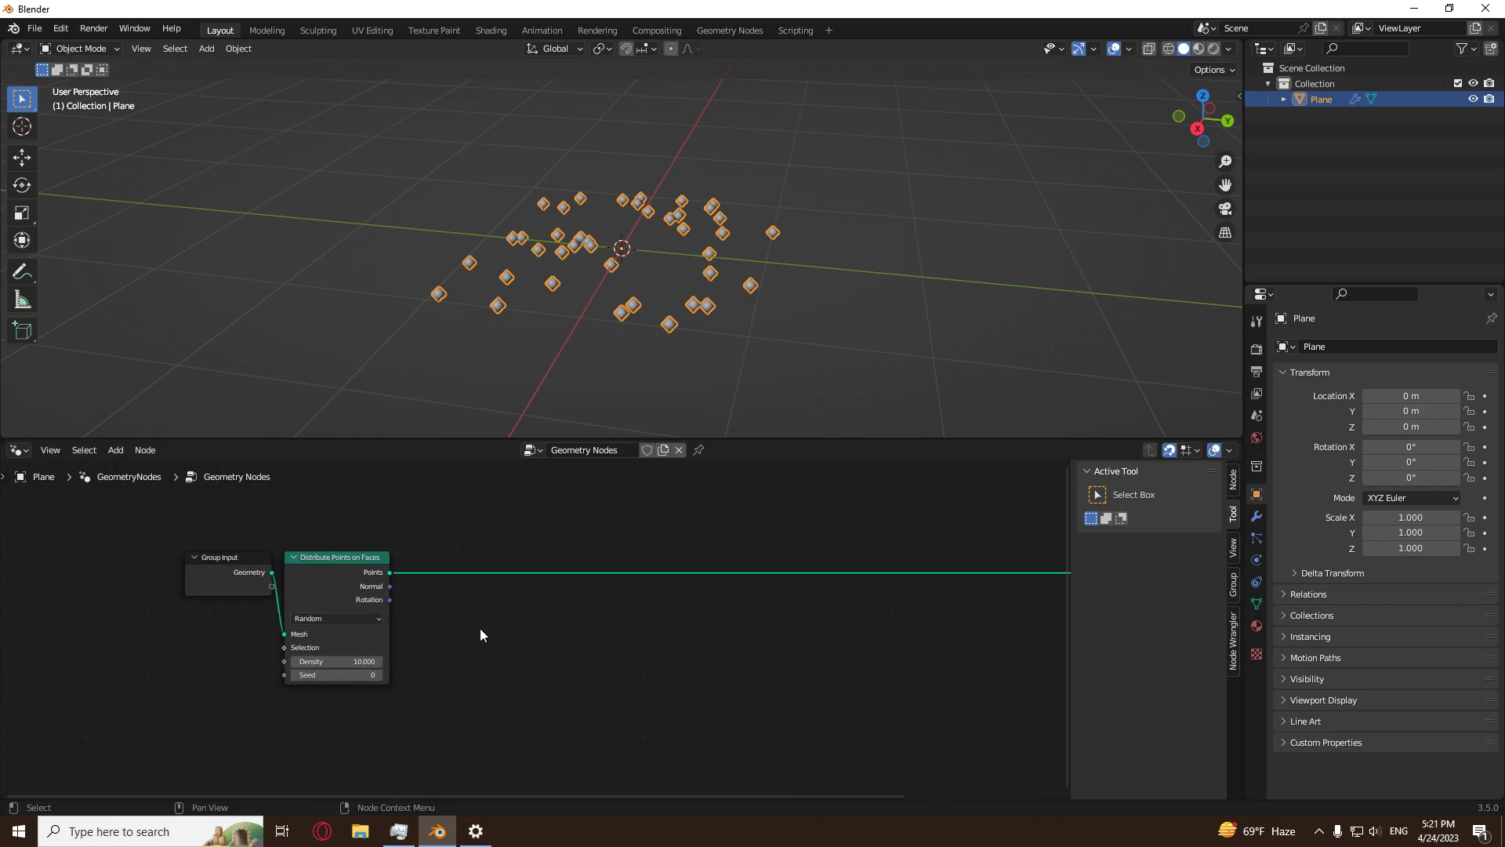
scroll(480, 633, "up", 2)
key("shift+a")
mouse_move(513, 639)
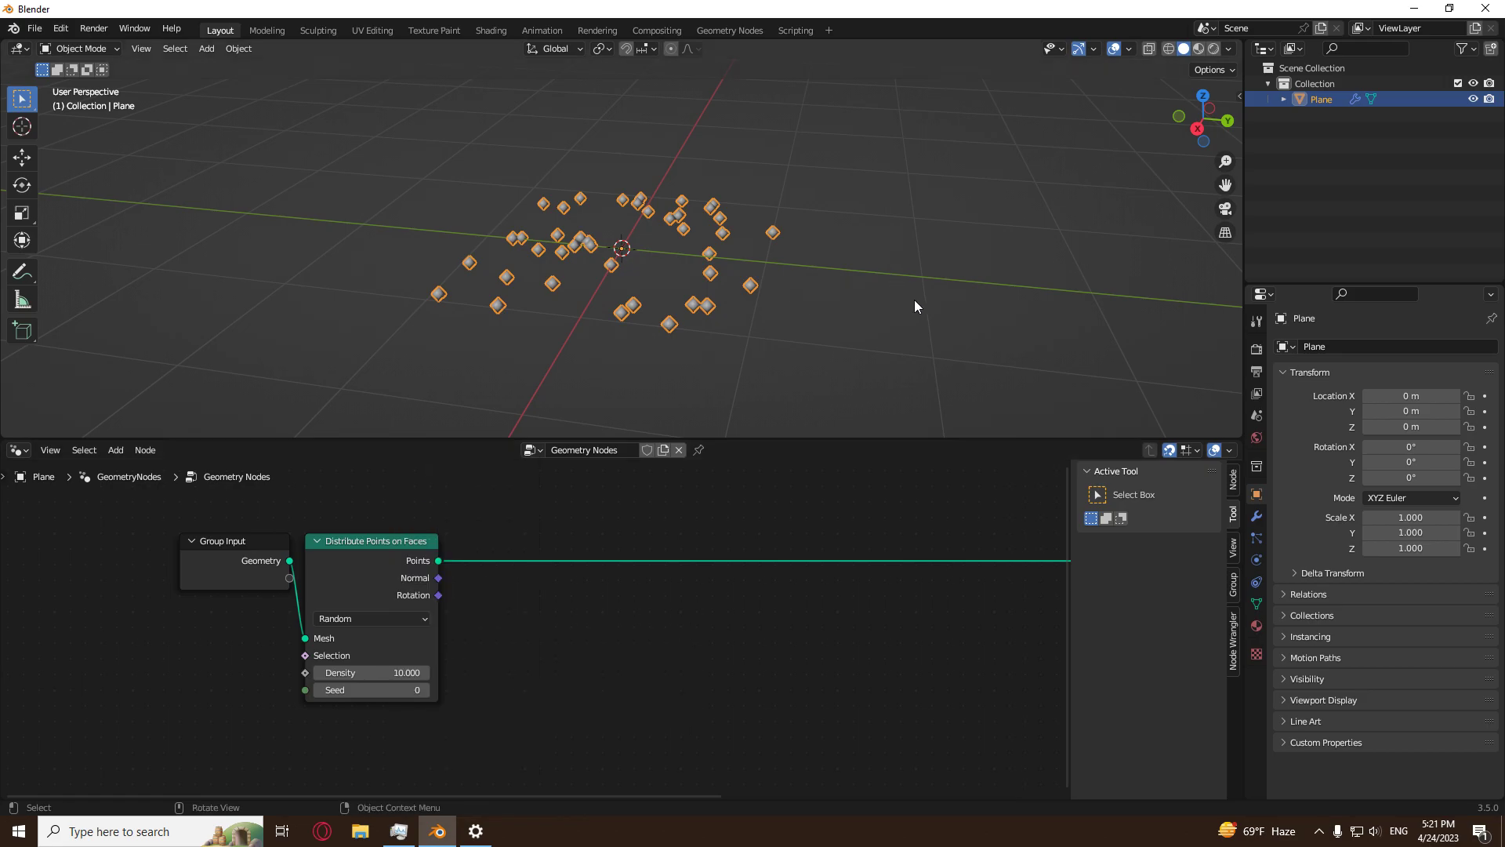
middle_click_drag(914, 297, 829, 290)
scroll(783, 275, "down", 5)
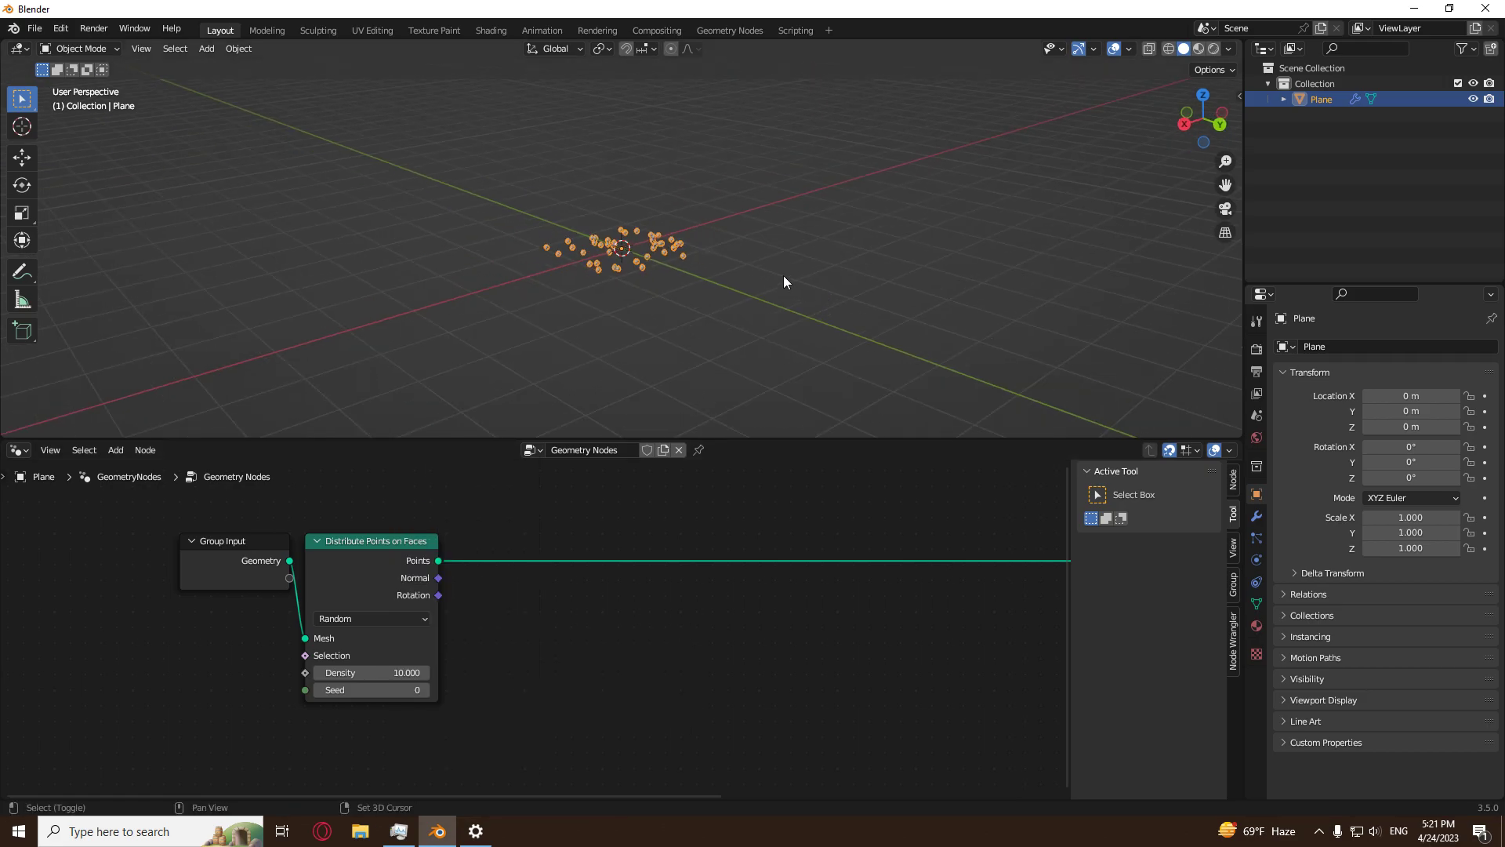
key("shift+a")
mouse_move(783, 275)
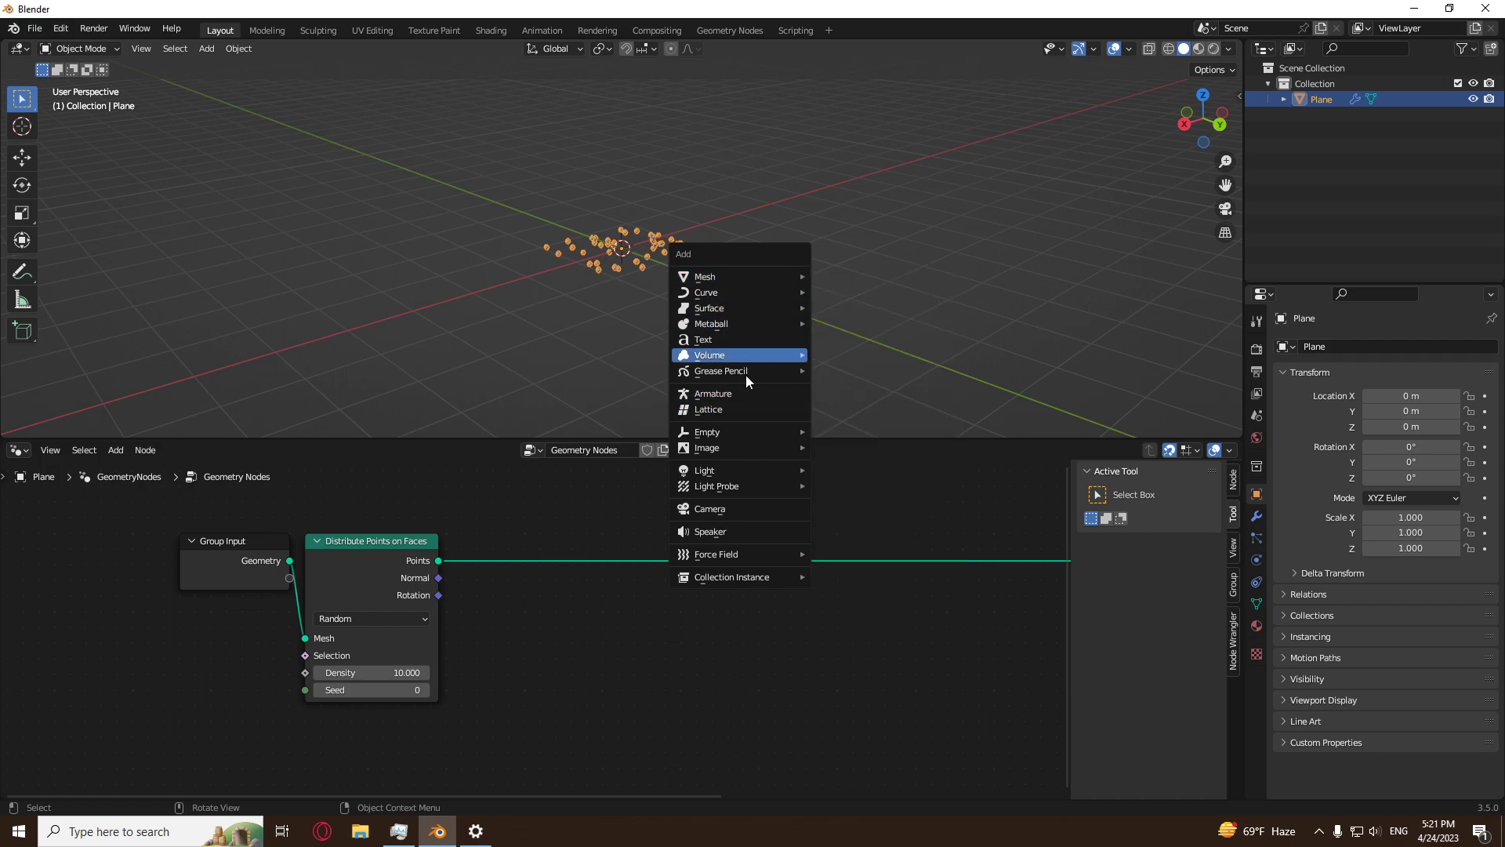
mouse_move(758, 440)
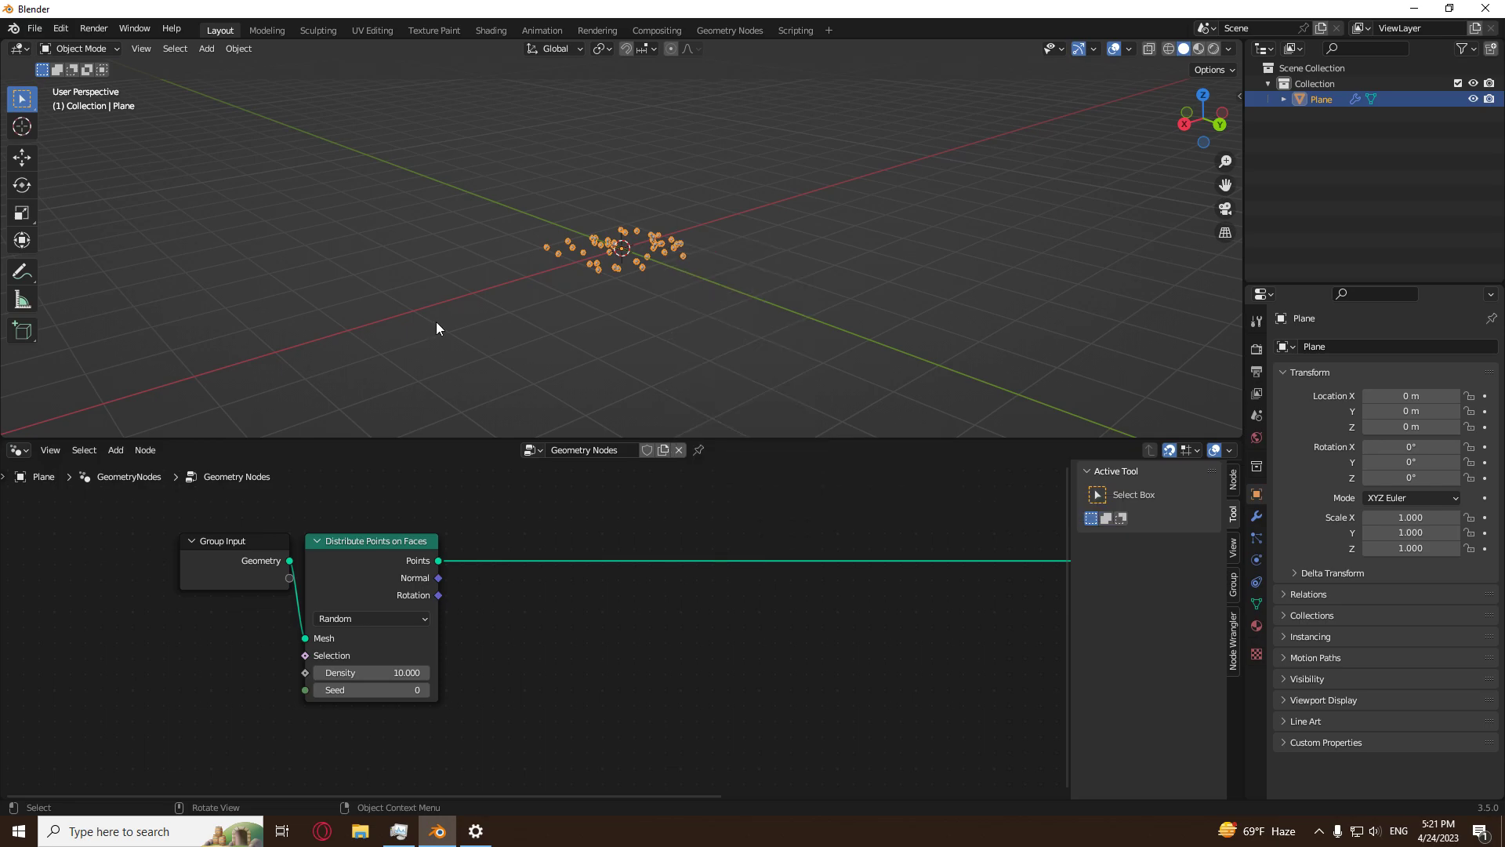
Search the add-ons in Preferences for "images" to check that Import Images as Planes is enabled.
left_click(36, 29)
mouse_move(63, 28)
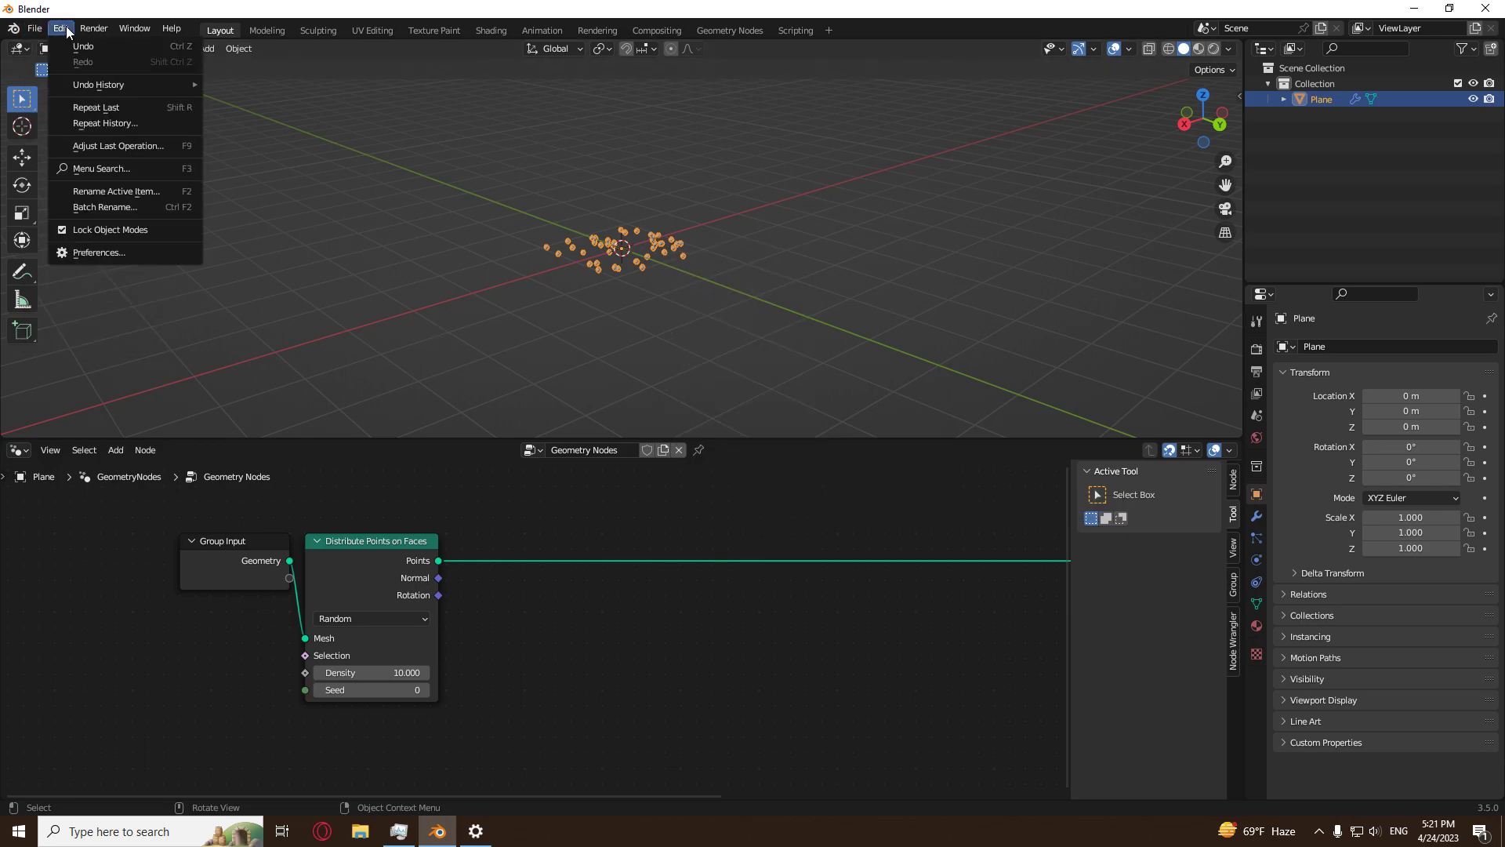
left_click(120, 250)
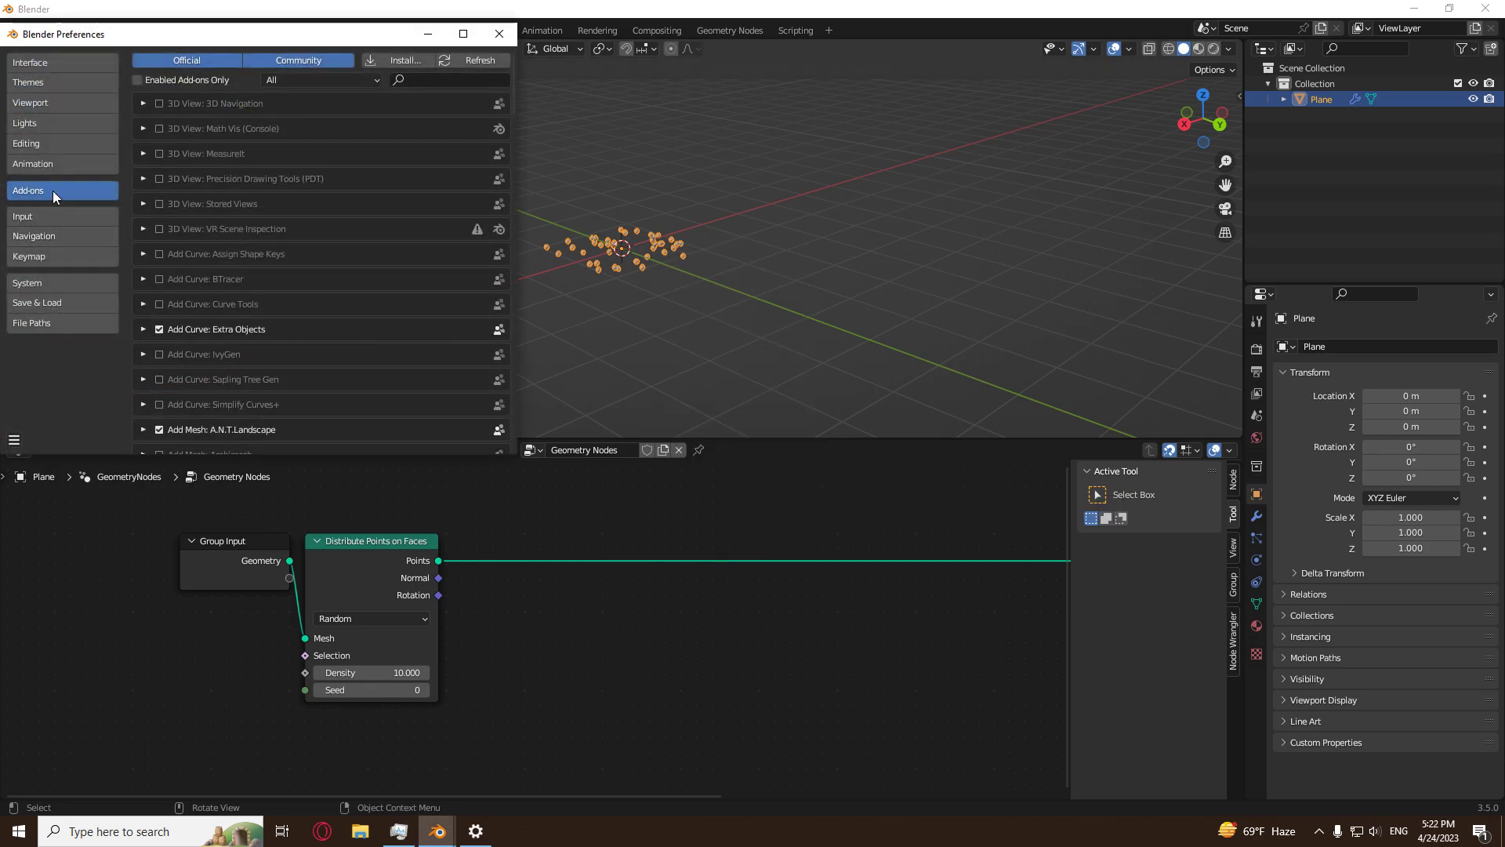
type("images")
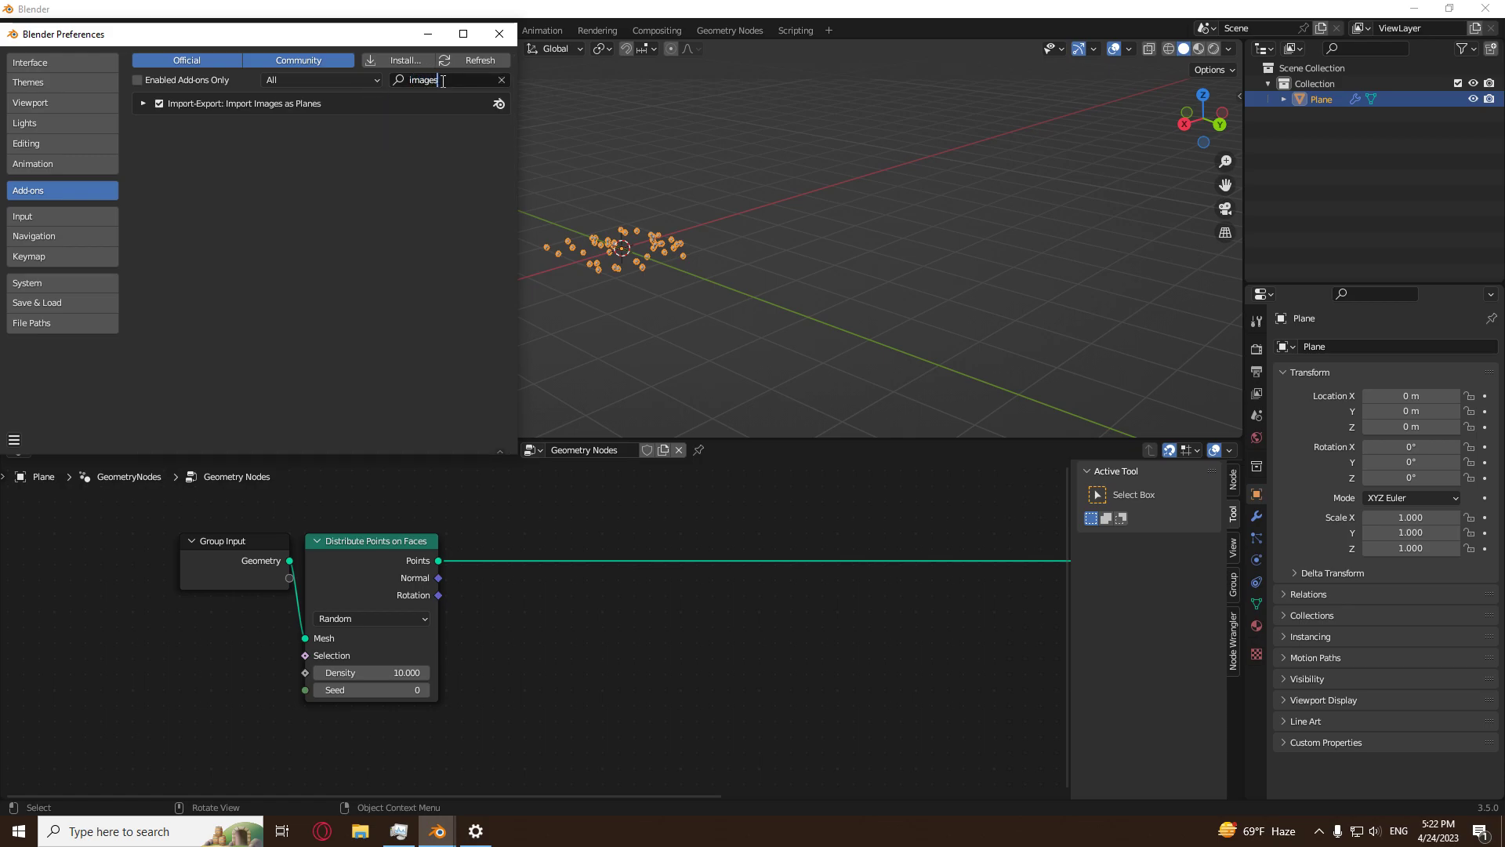
left_click(506, 37)
middle_click_drag(646, 241, 717, 270)
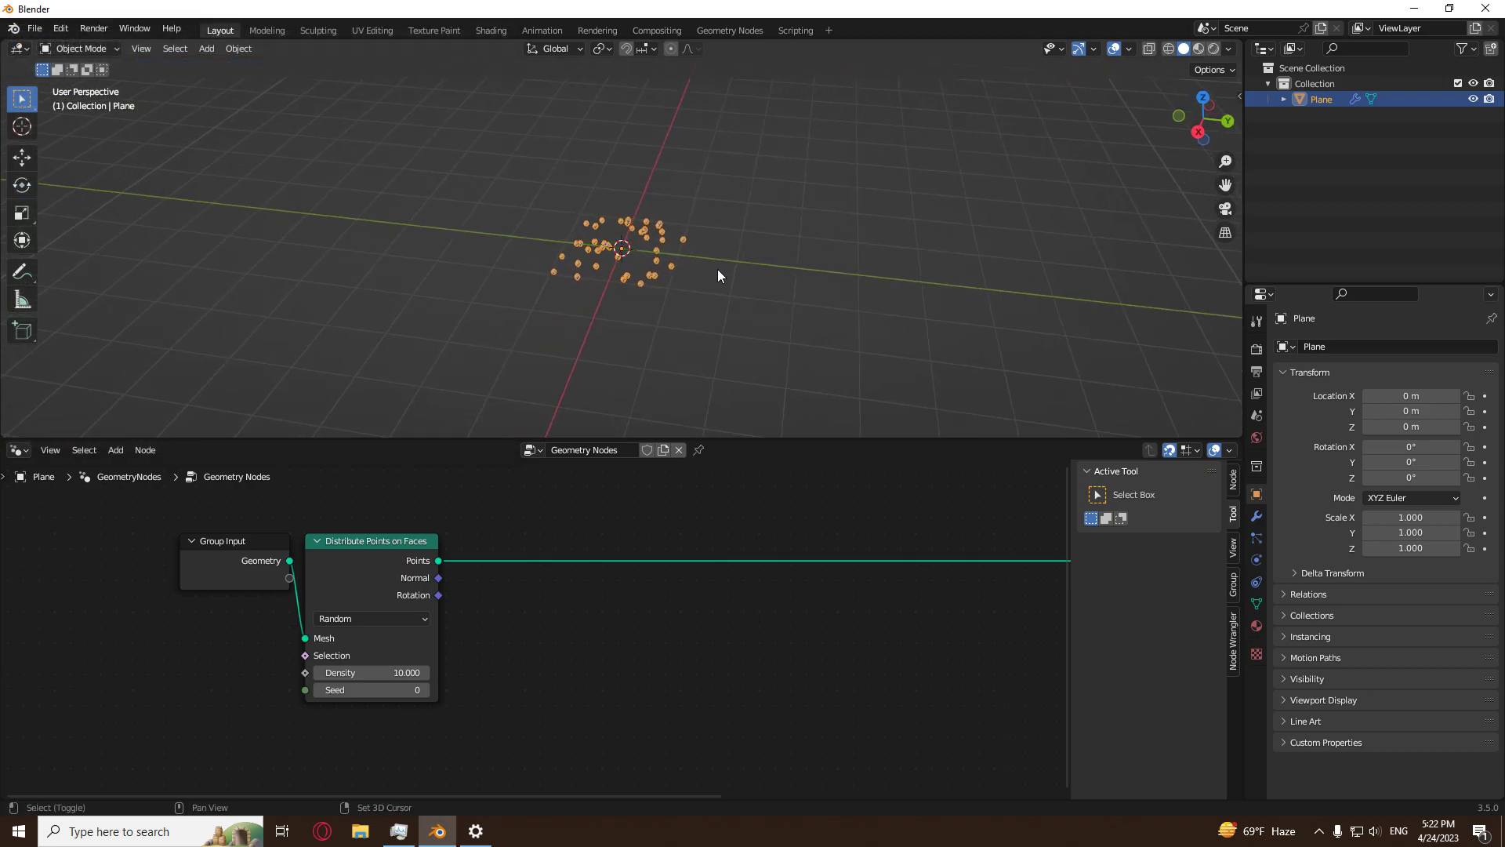
key("shift+a")
mouse_move(717, 270)
key("Escape")
Switch the 3D viewport shading to Material Preview and keep the plane selected.
middle_click_drag(854, 223, 782, 222)
key("z")
left_click(798, 309)
middle_click_drag(756, 256, 749, 241)
left_click(749, 241)
key("ctrl+z")
Import all seven leaf PNGs from the Desktop's Textures/autumn_leaves folder as image planes.
key("shift+a")
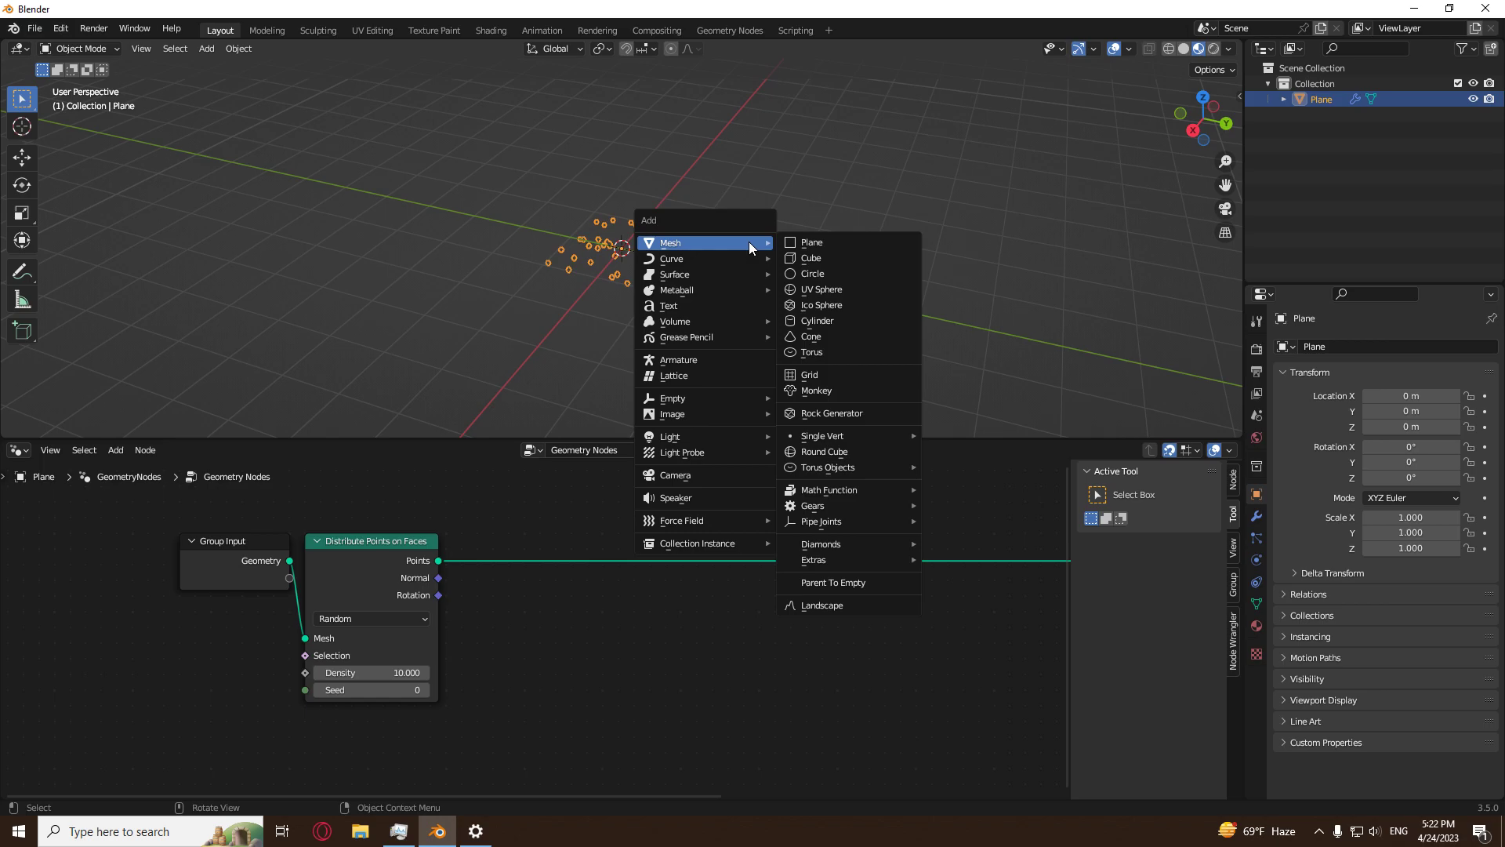
mouse_move(718, 416)
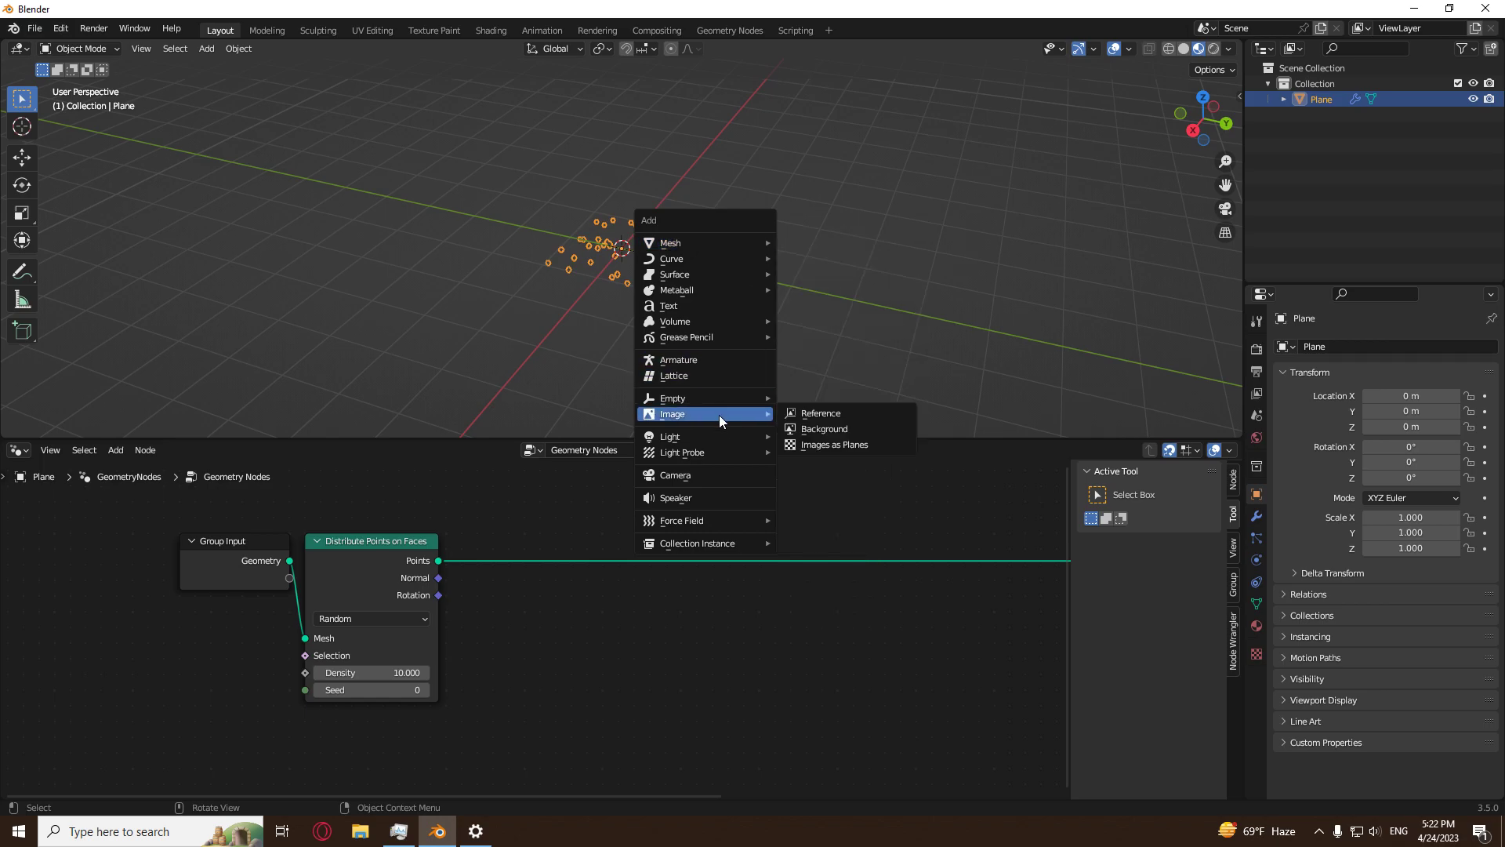
left_click(844, 444)
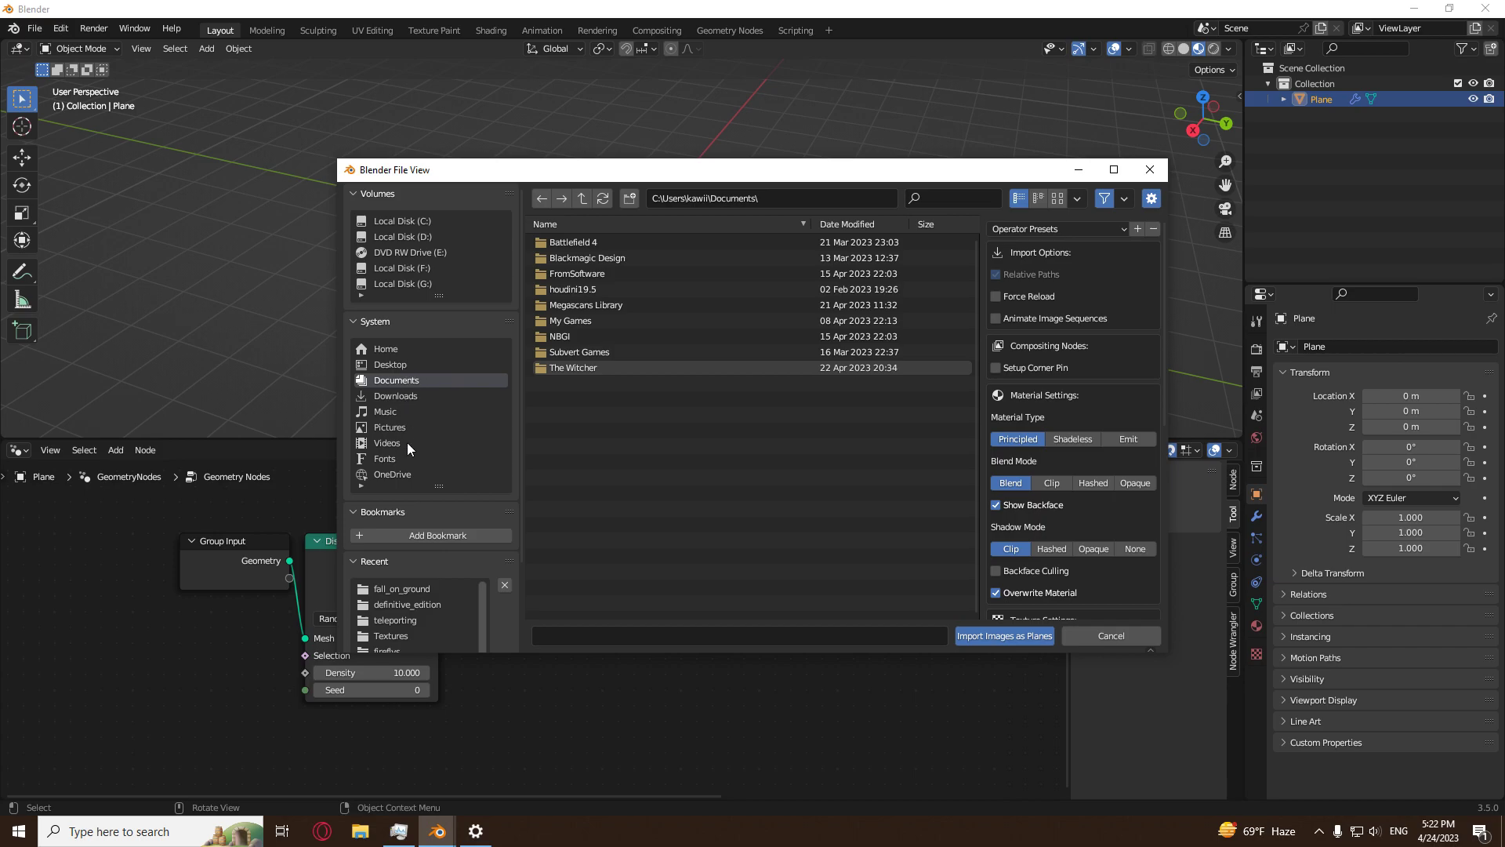
left_click(410, 362)
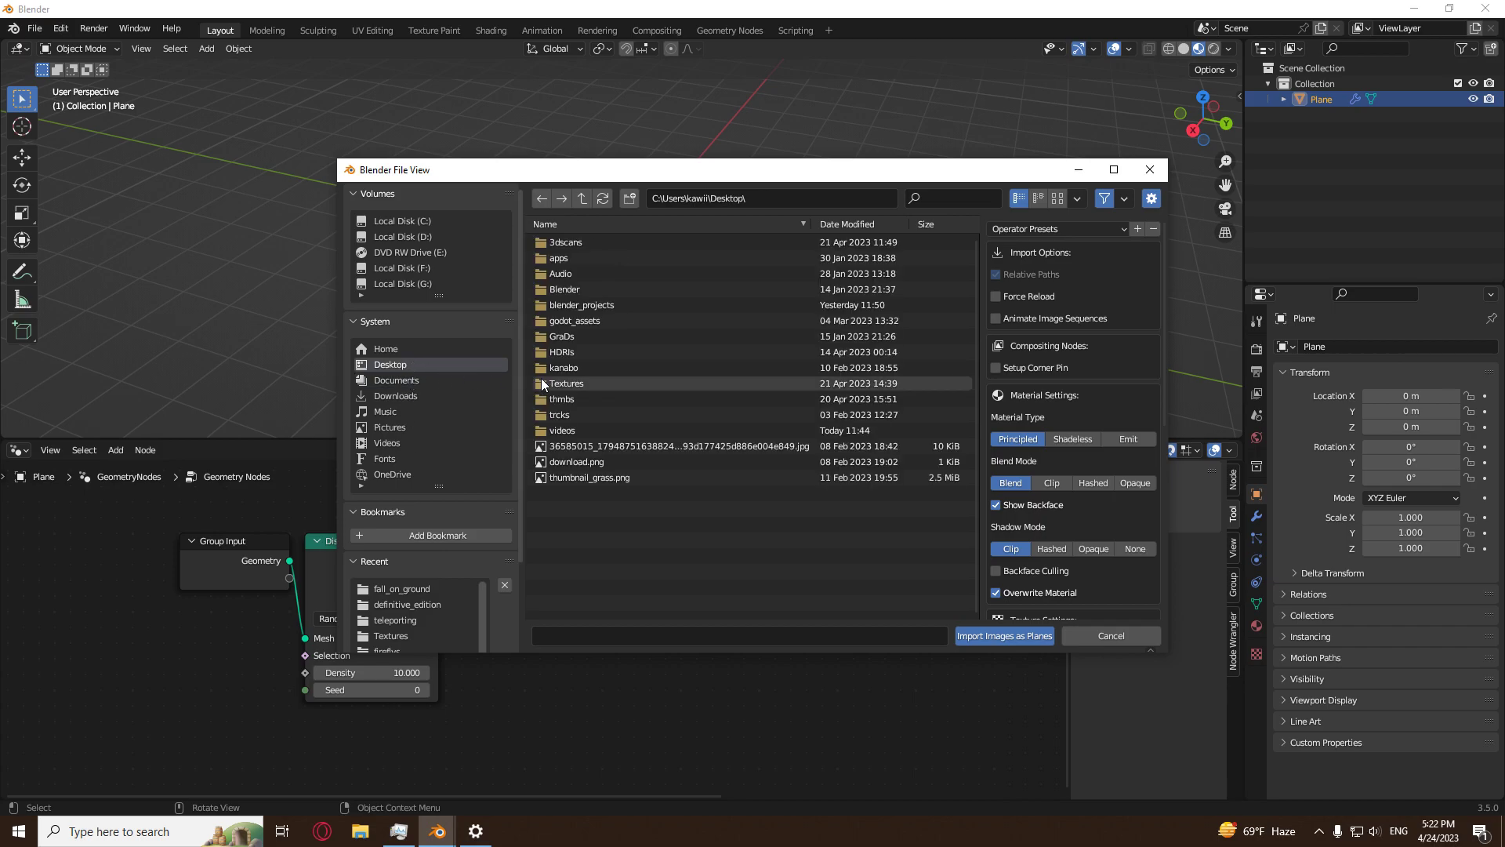
left_click(580, 383)
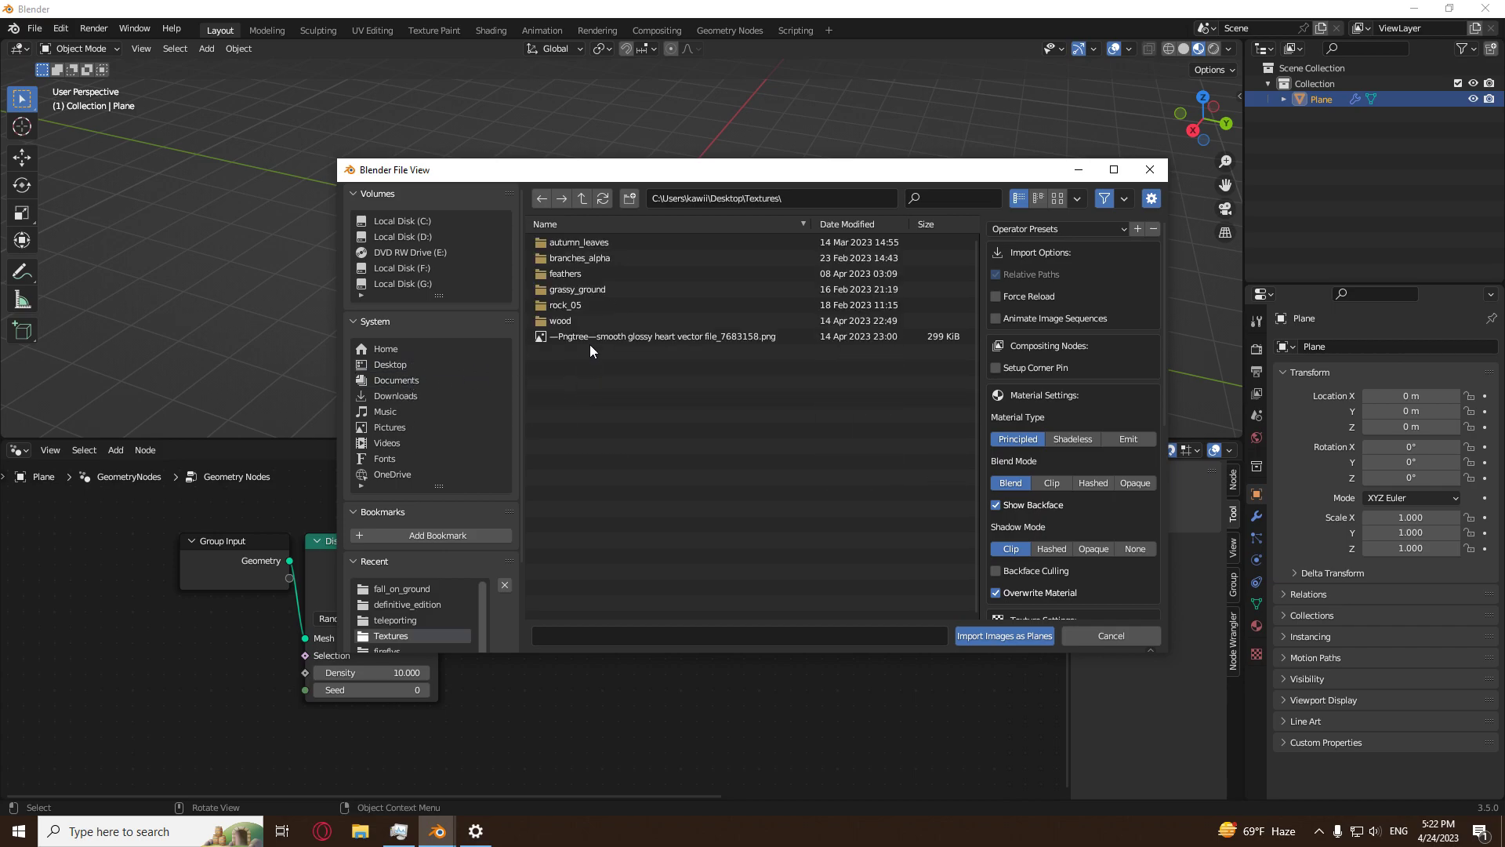
double_click(599, 243)
left_click_drag(628, 374, 618, 236)
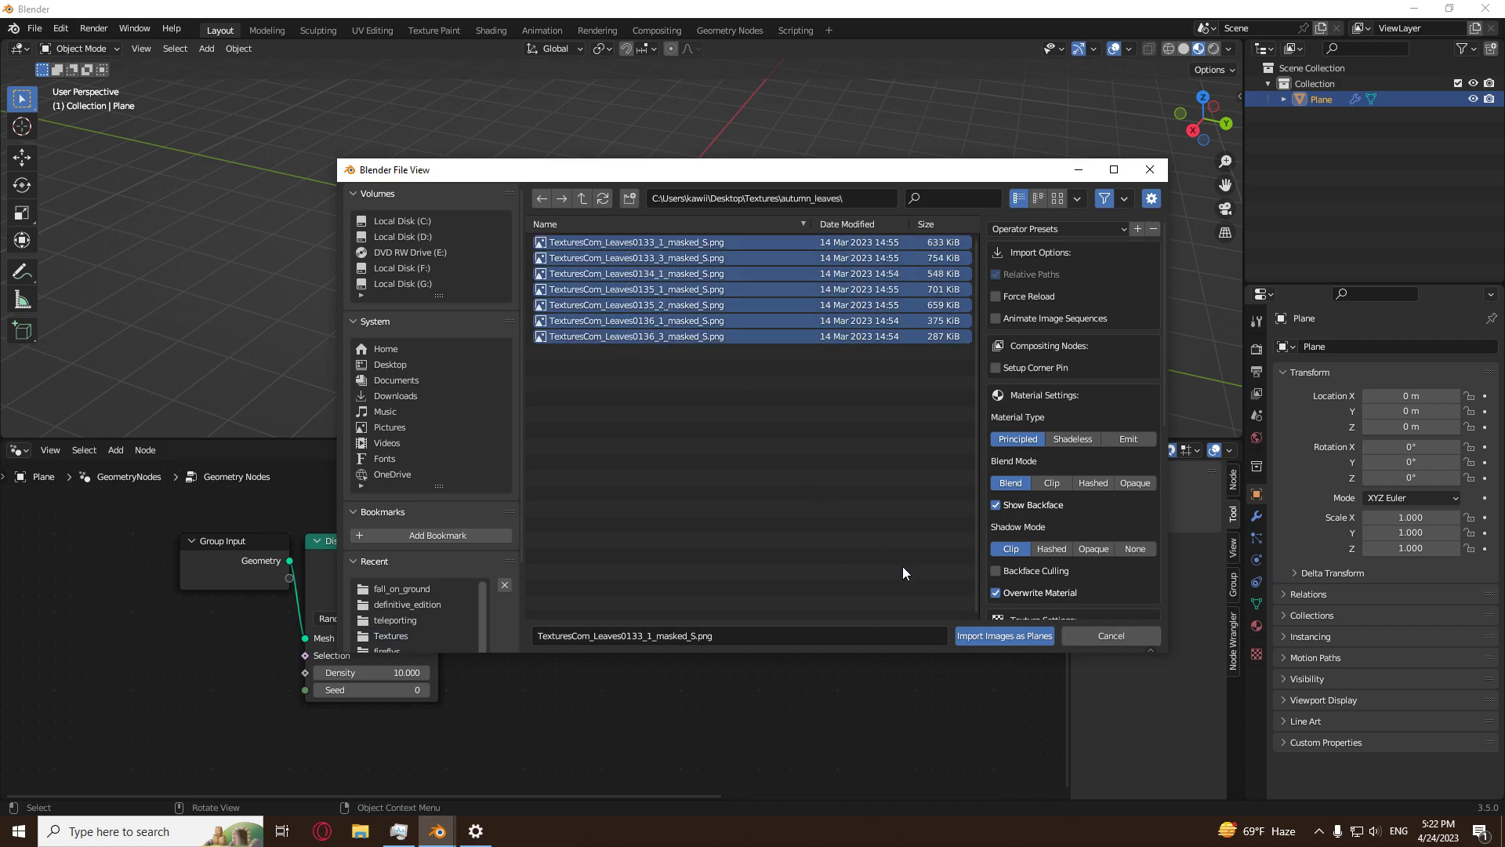
left_click(994, 638)
Move the seven imported leaf planes into a new collection named leaves and deselect them.
middle_click_drag(741, 299, 665, 319)
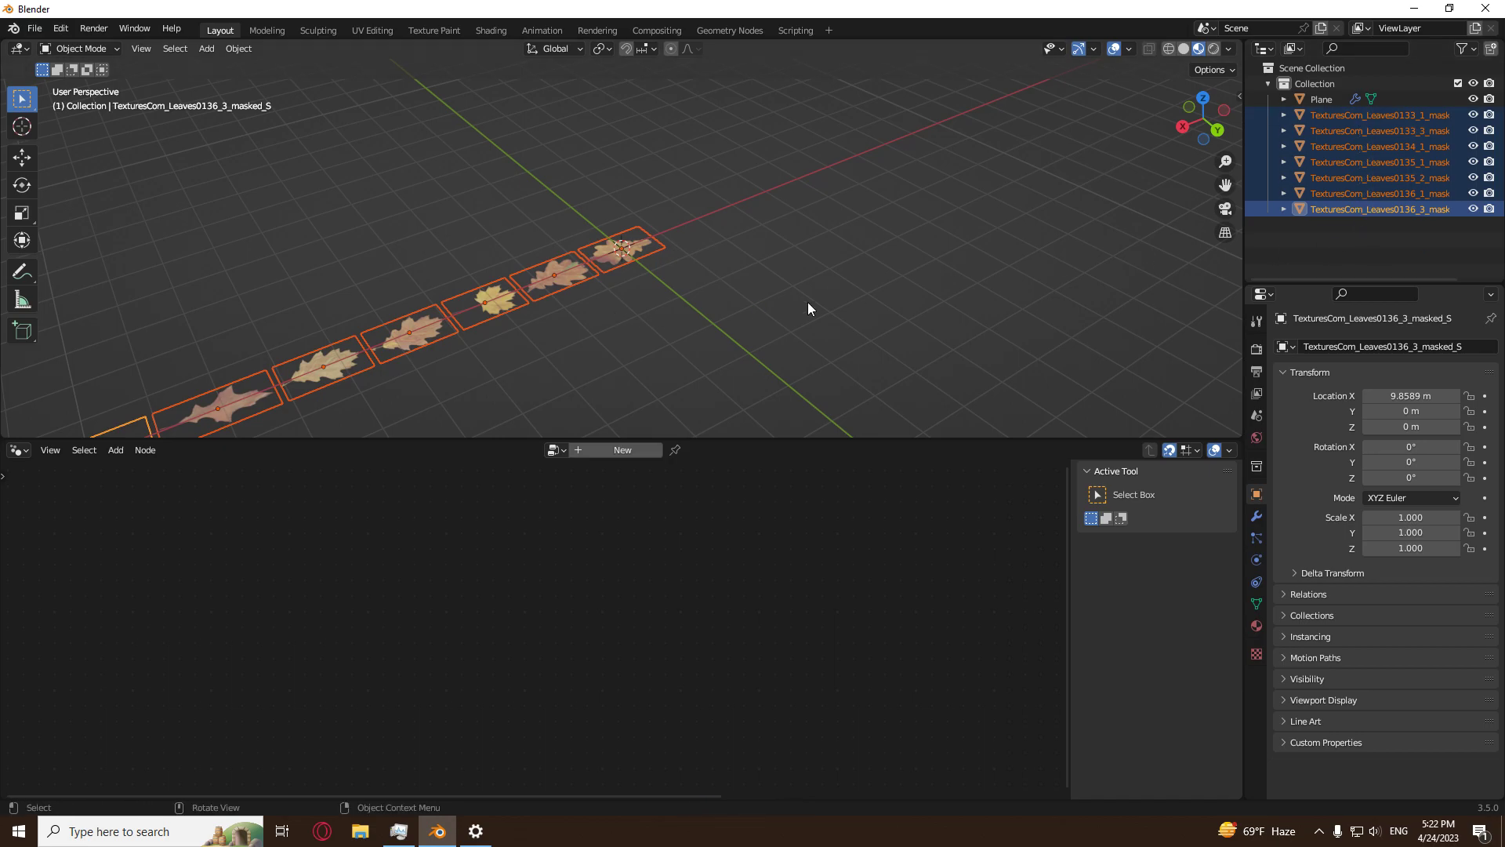
key("m")
left_click(769, 316)
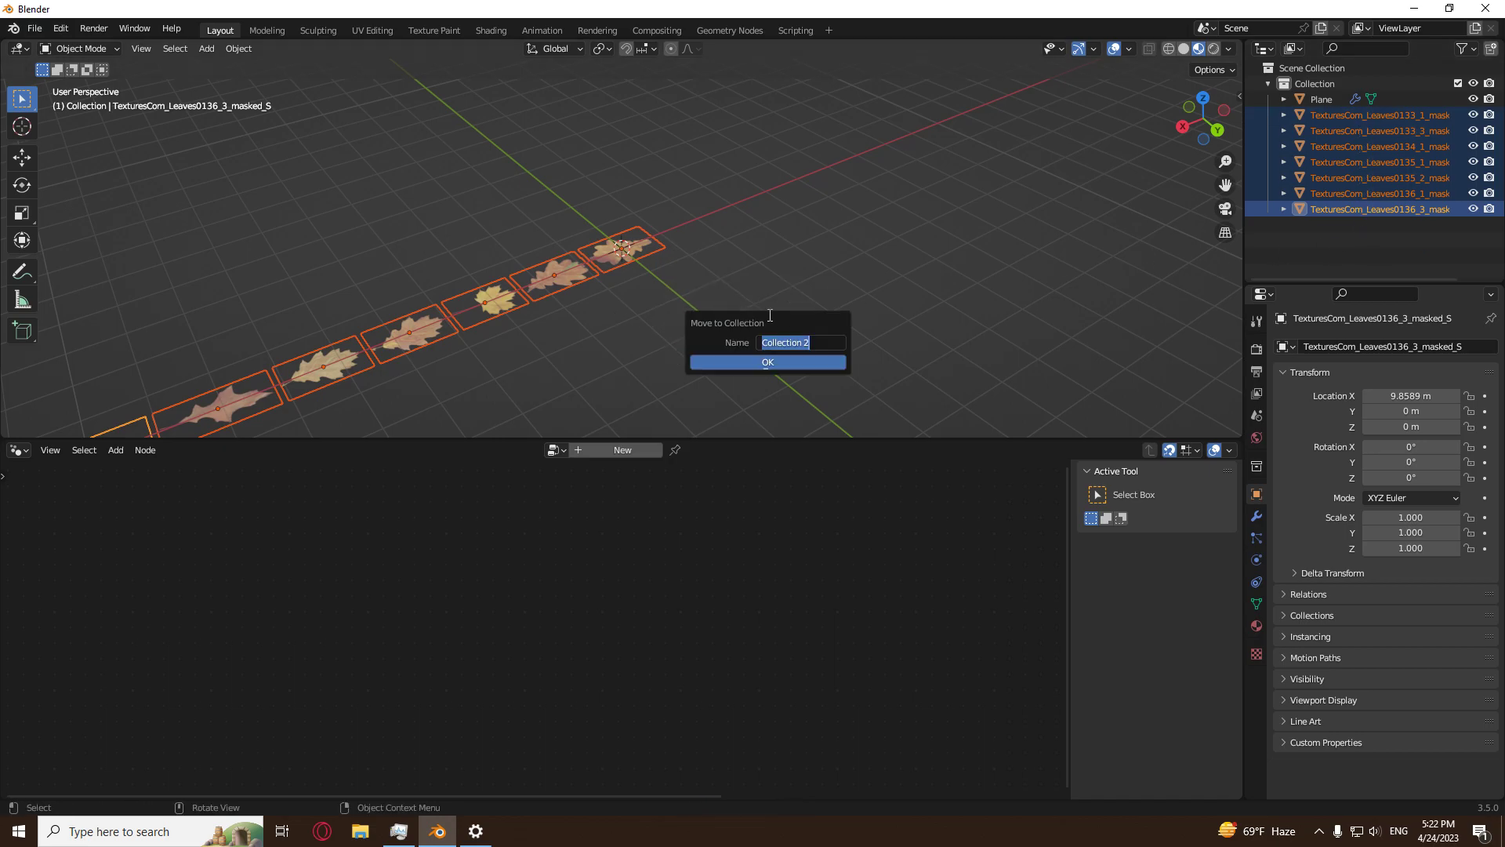
key("BackSpace")
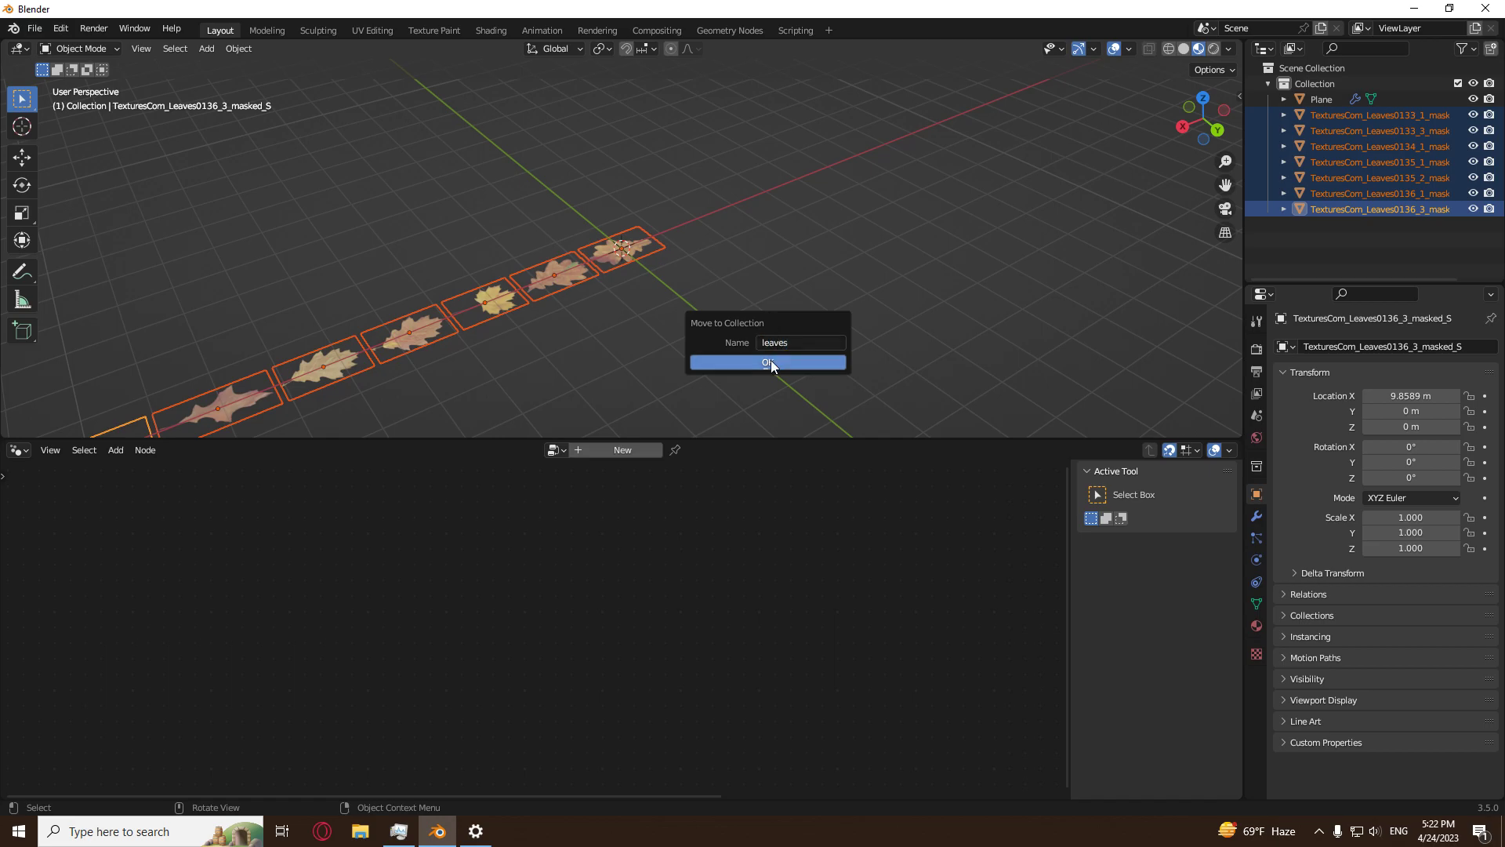
left_click(770, 361)
left_click(742, 307)
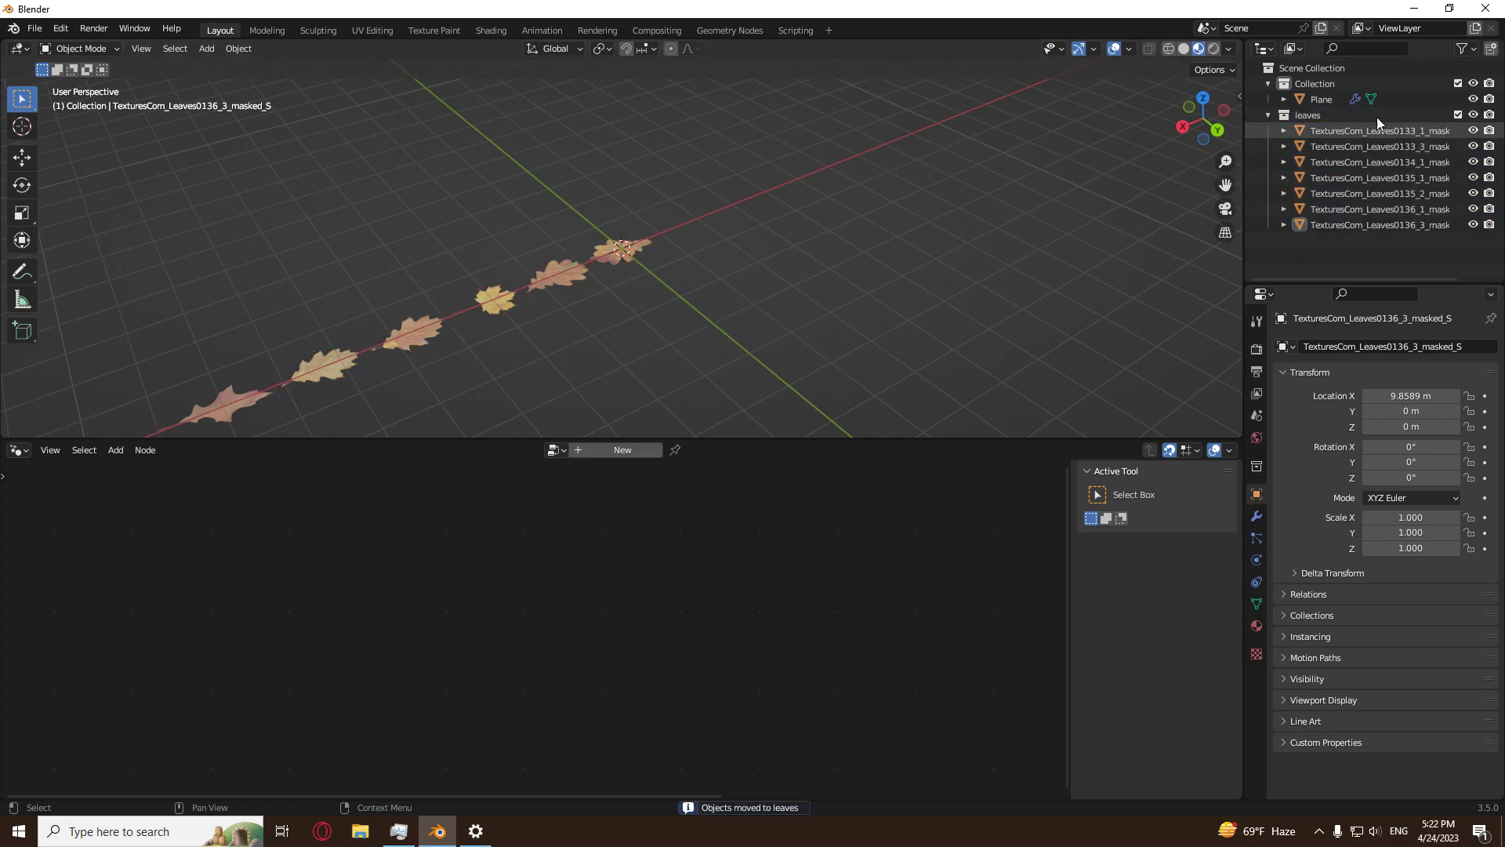
Select the Plane object to bring back its node tree and hide the leaves collection in the viewport.
left_click(1326, 100)
middle_click_drag(777, 204, 738, 203)
scroll(729, 216, "up", 5)
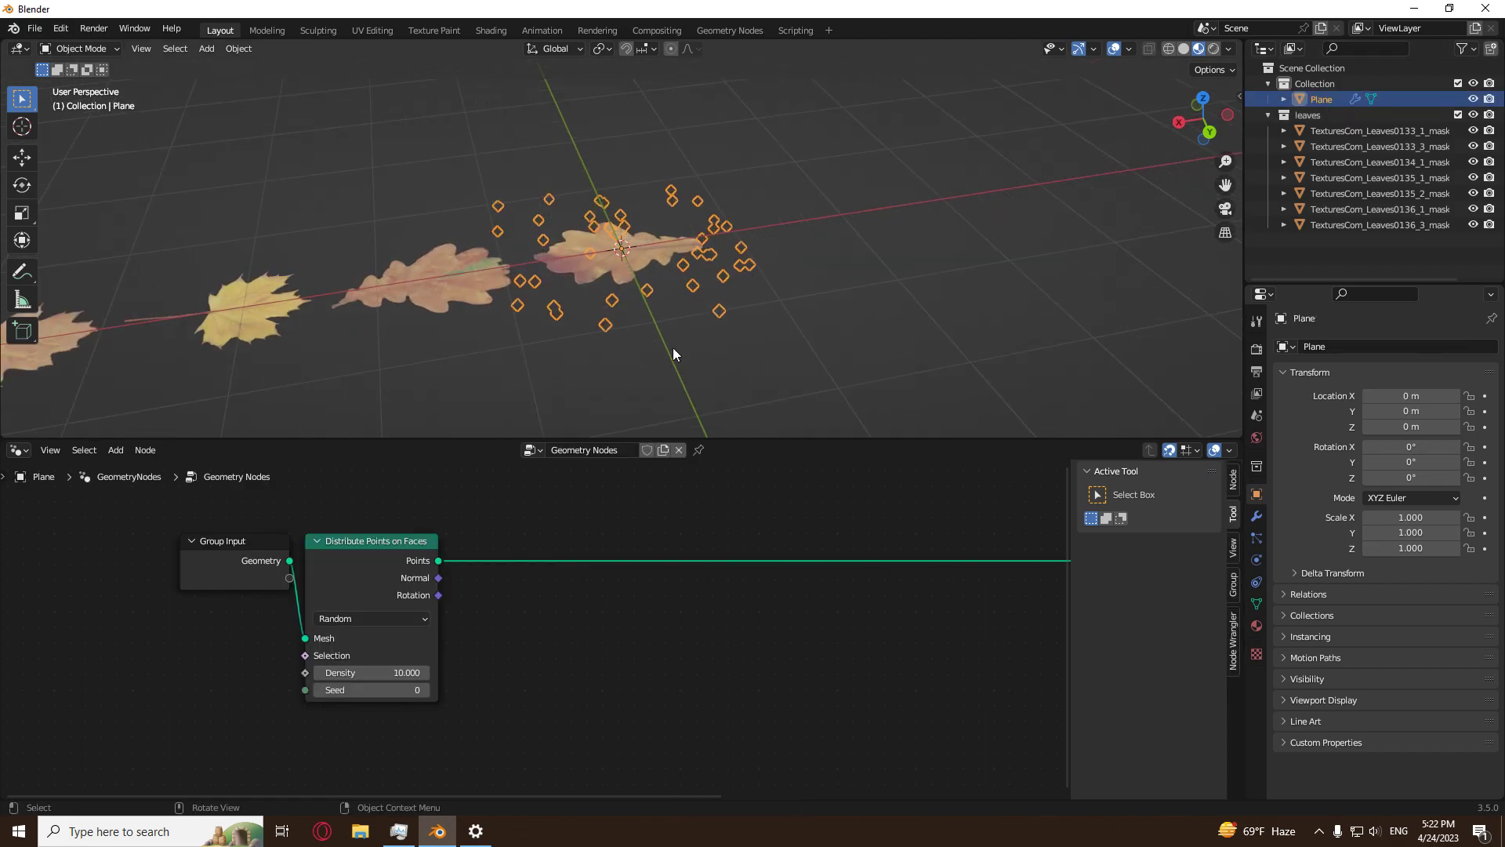
key("shift+a")
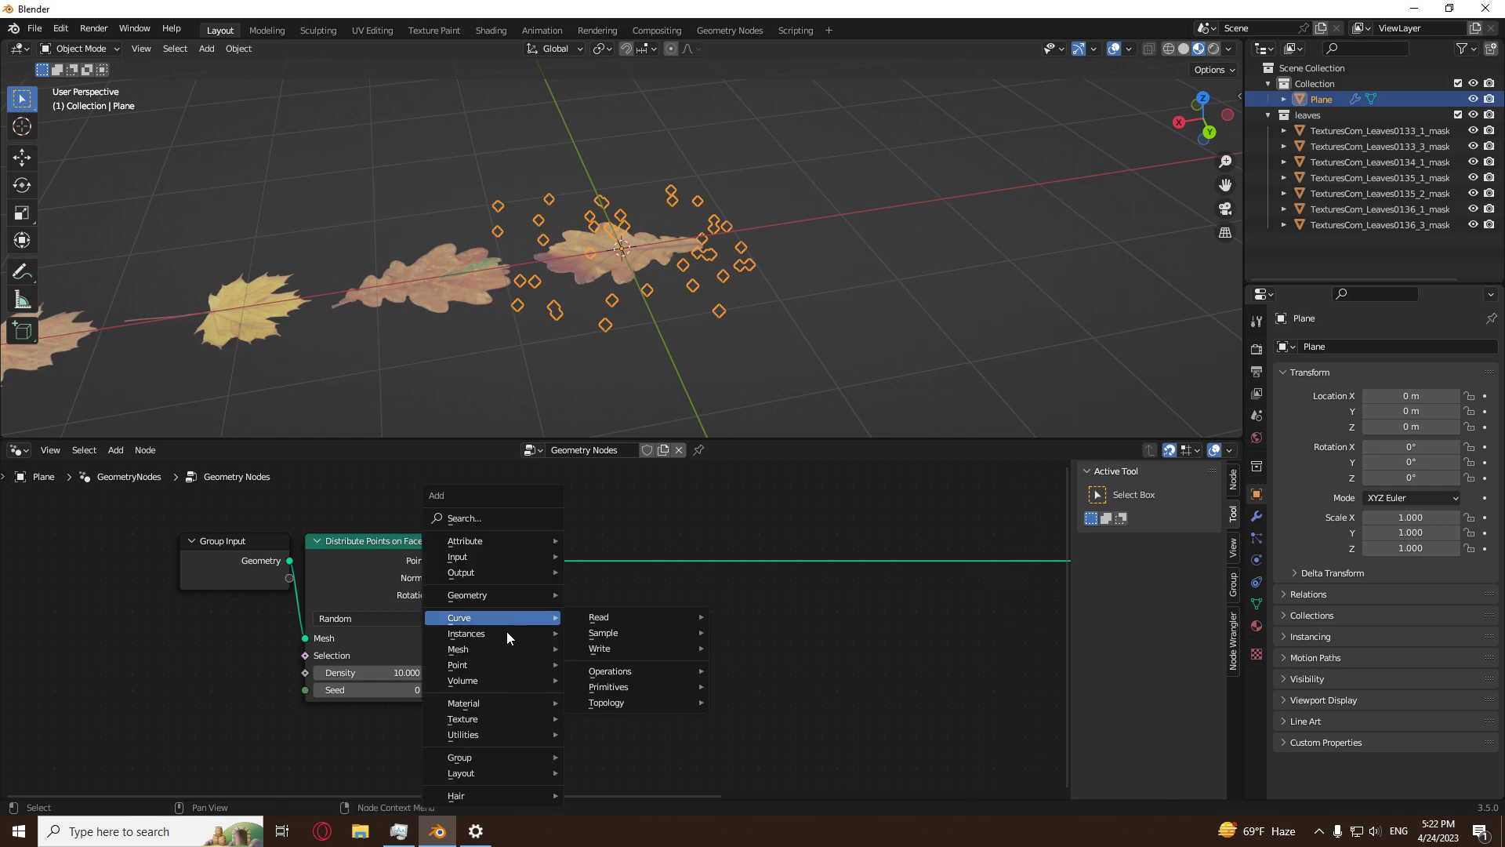
left_click(1473, 114)
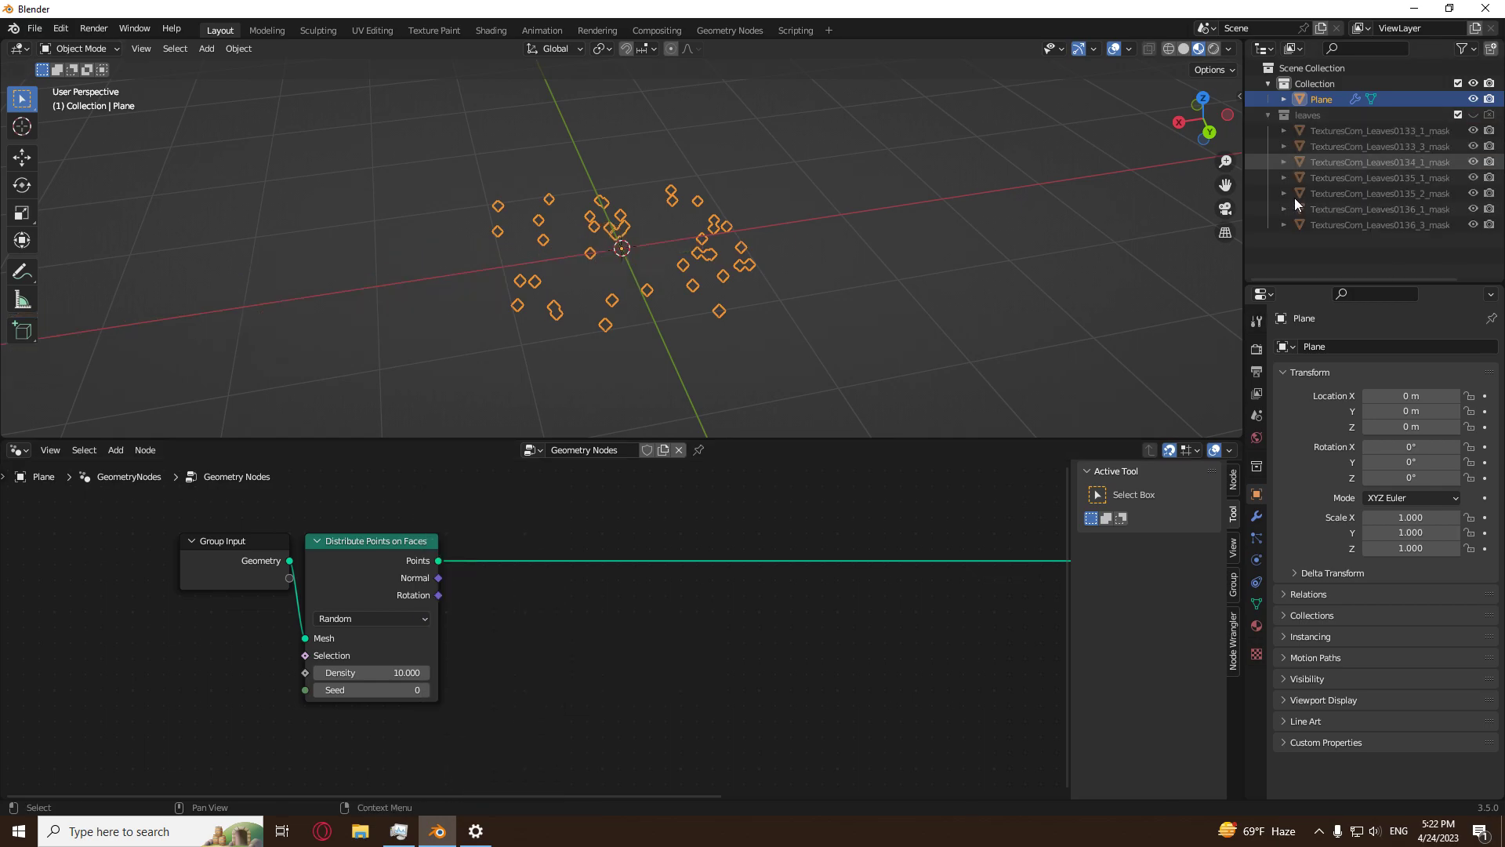
Insert an Instance on Points node on the link right after Distribute Points on Faces.
key("shift+a")
mouse_move(497, 632)
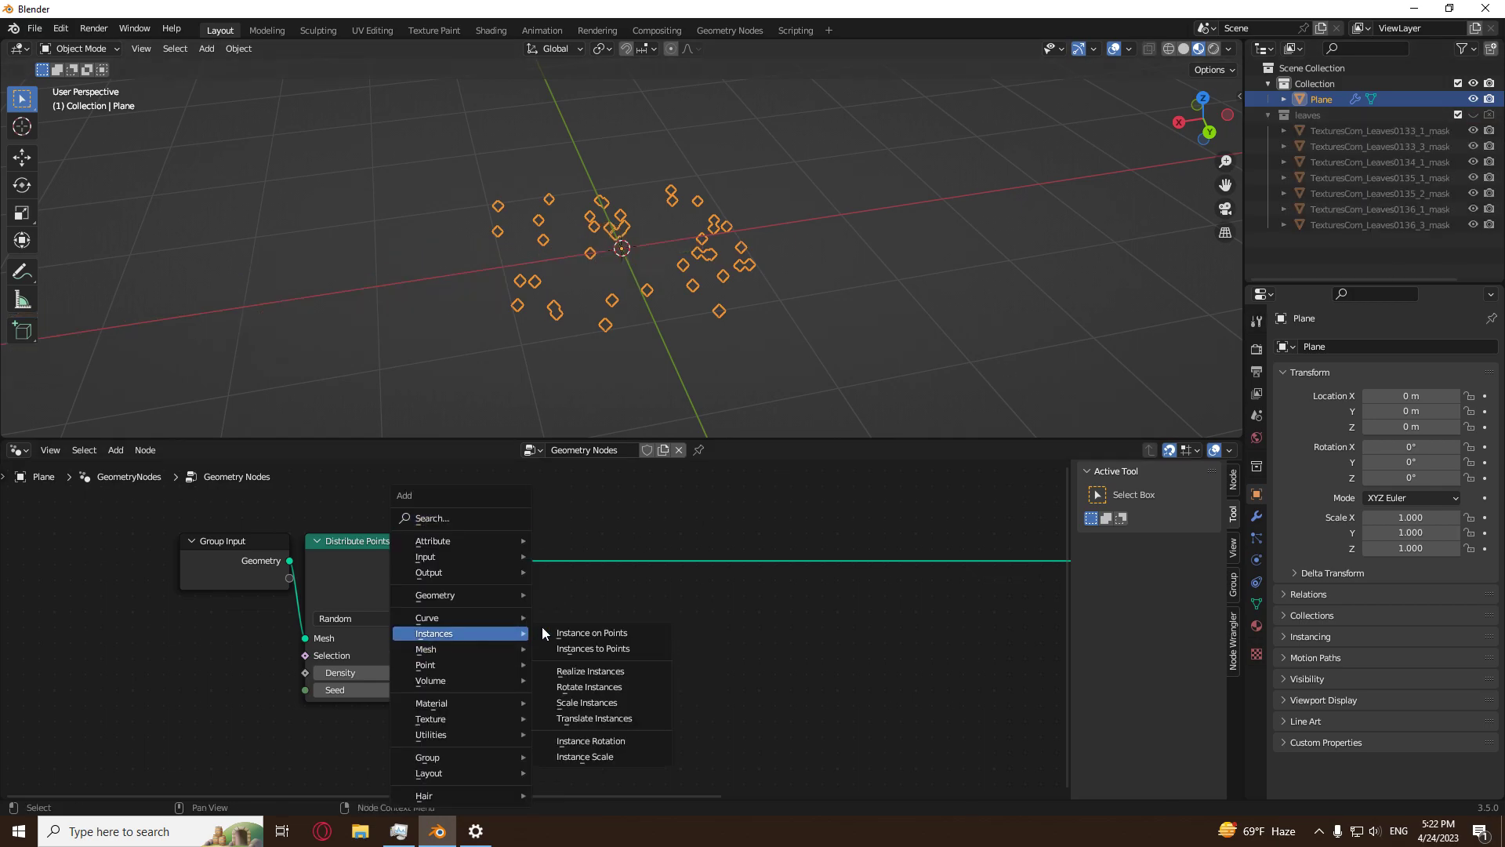
left_click(599, 631)
left_click(452, 540)
middle_click_drag(680, 618, 774, 585)
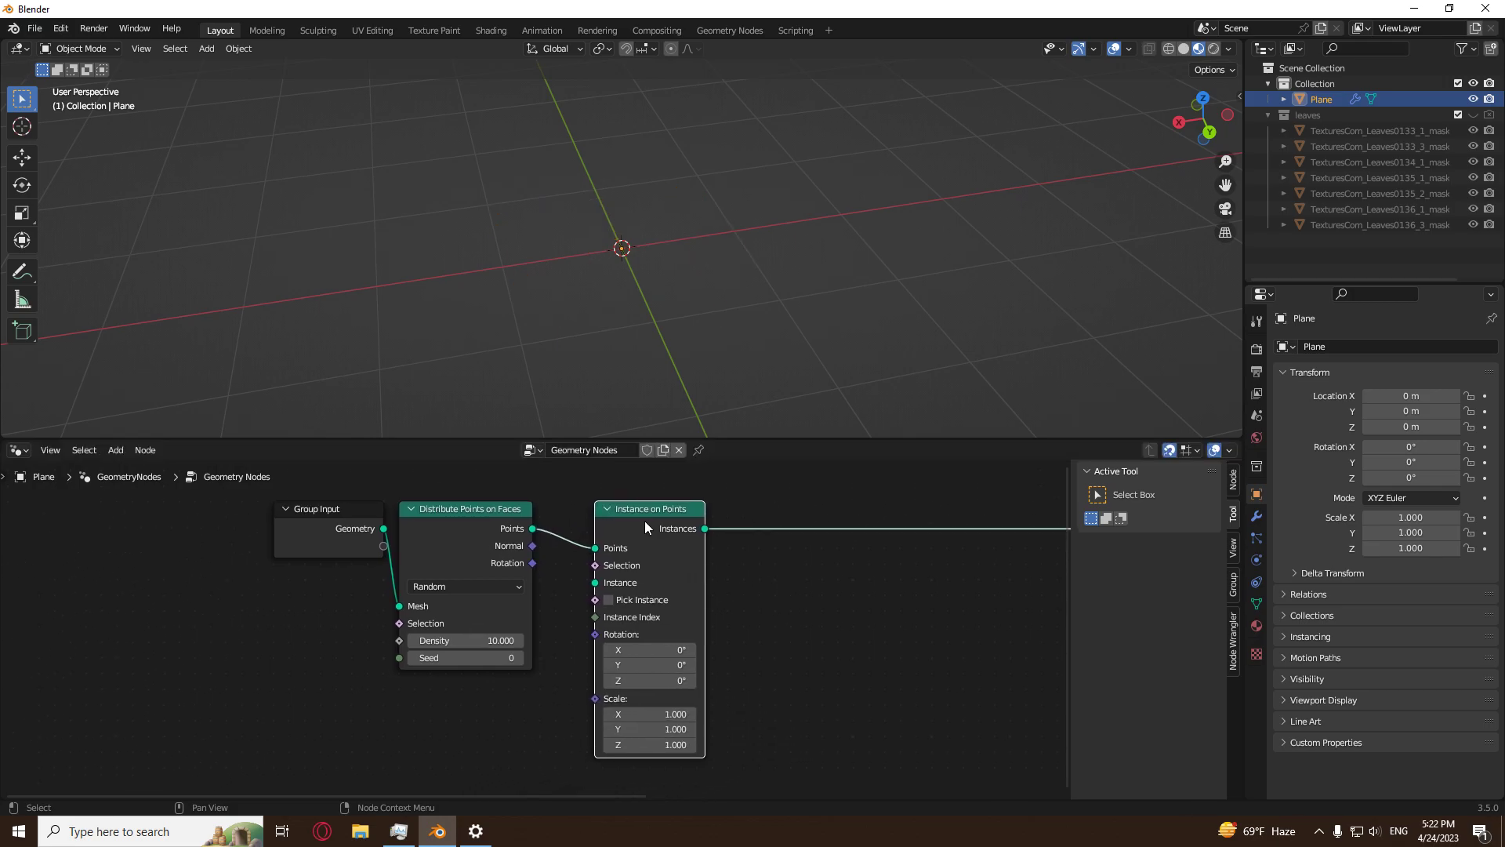
left_click_drag(647, 523, 602, 515)
Add the leaves collection as a Collection Info node, enable Separate Children and Reset Children, and connect its Instances output to the Instance input.
left_click_drag(1316, 114, 407, 729)
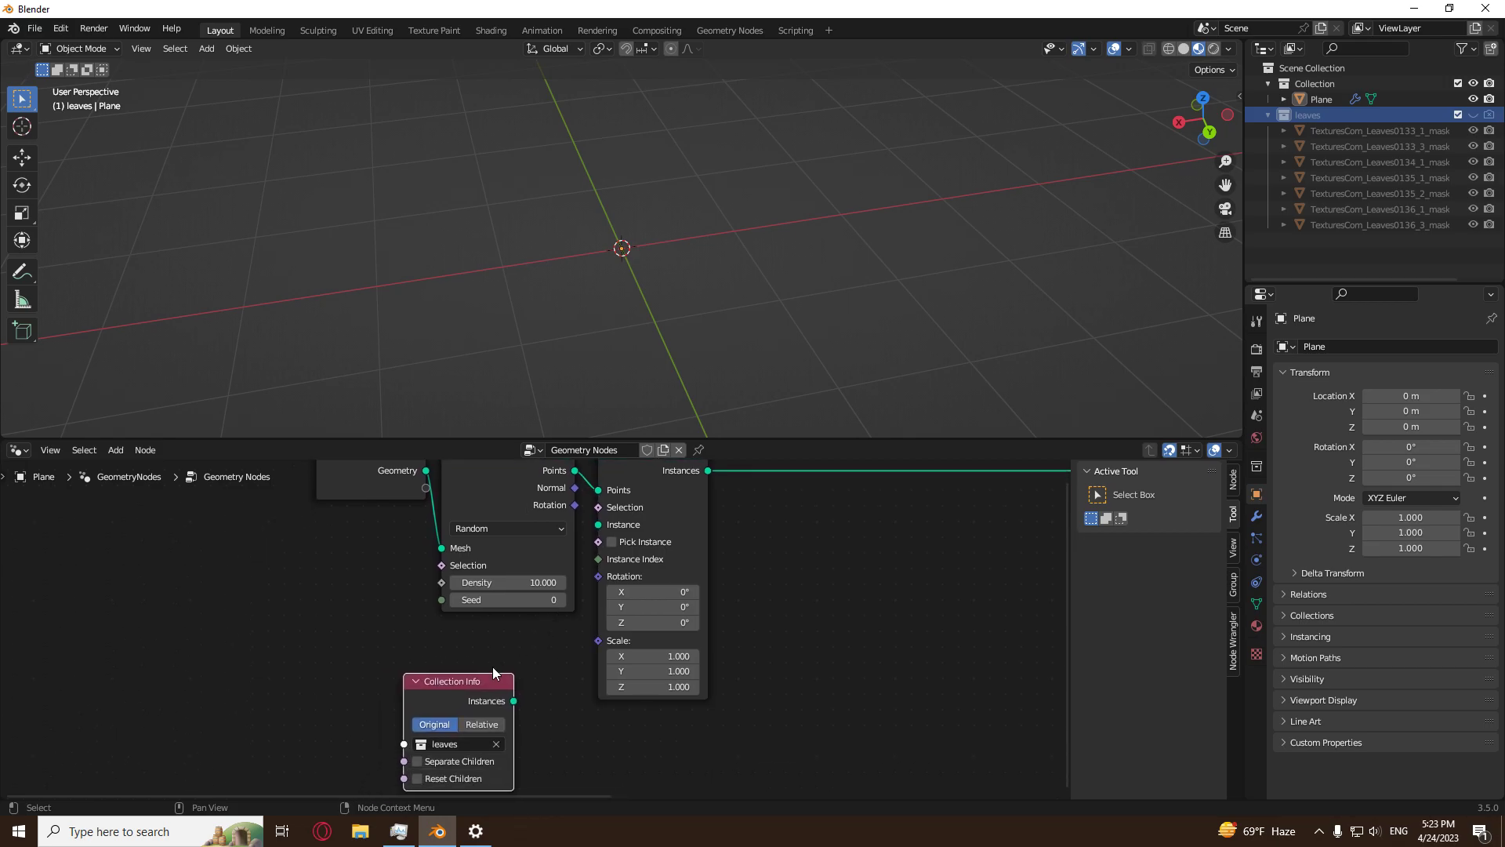
left_click(525, 632)
middle_click_drag(561, 660, 547, 703)
scroll(571, 703, "up", 1)
left_click(491, 751)
left_click_drag(544, 700, 601, 561)
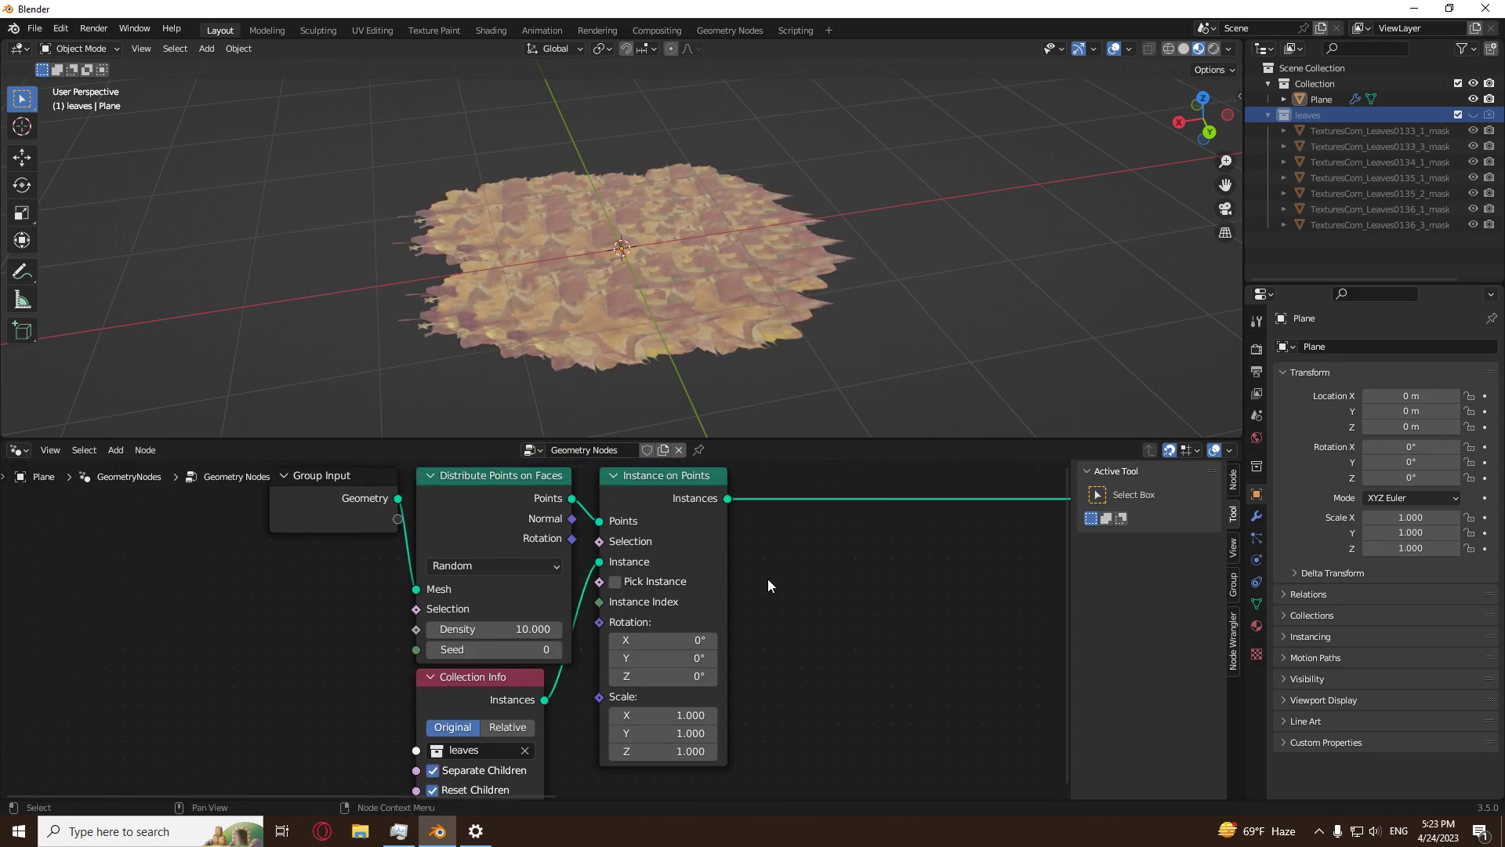
Enable Pick Instance on the Instance on Points node so each point gets a single leaf.
left_click(614, 582)
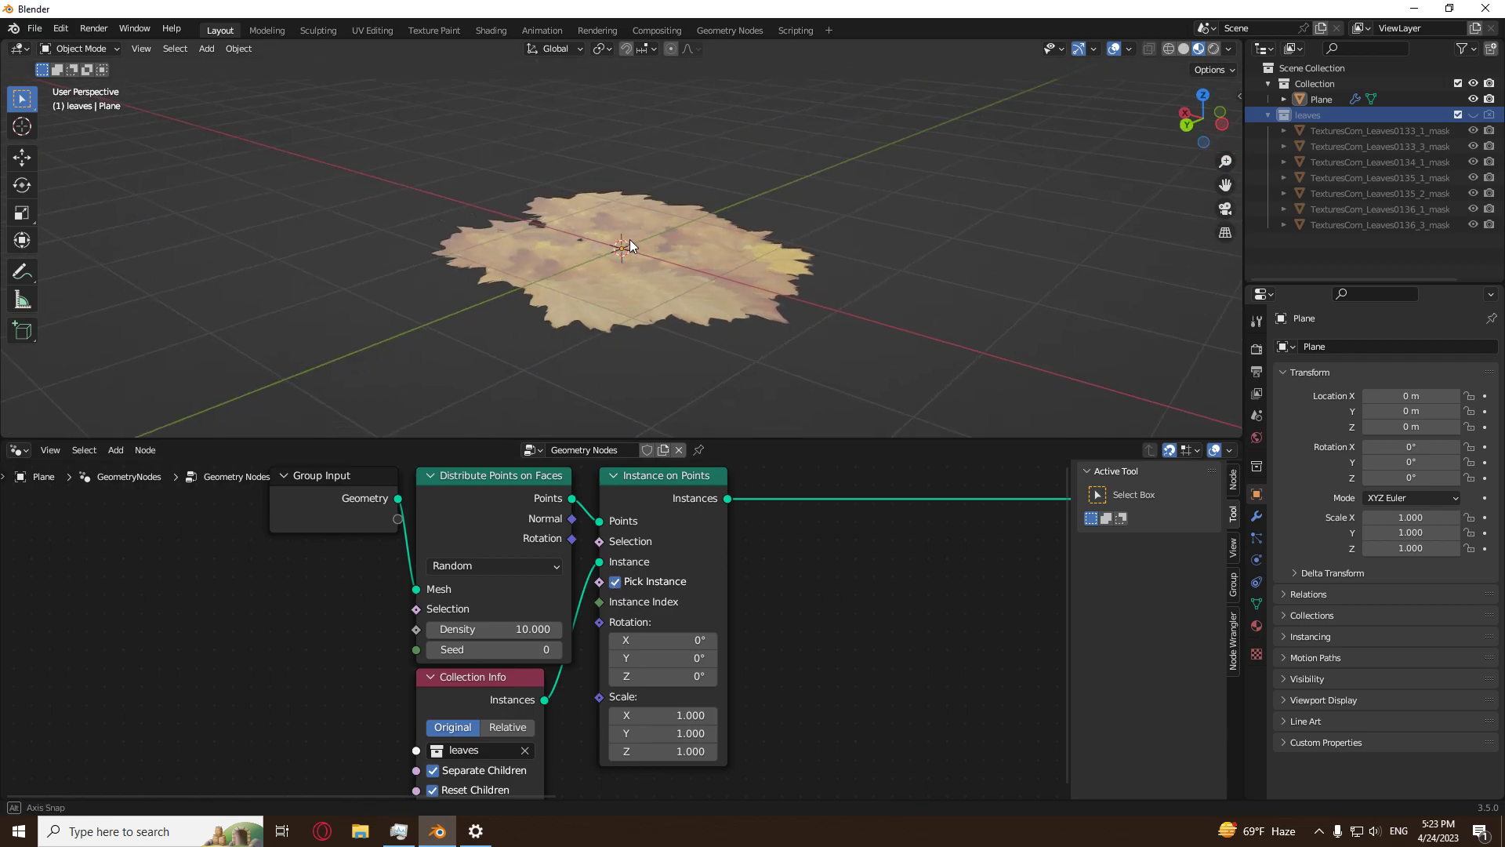
scroll(772, 631, "down", 6)
middle_click_drag(743, 609, 775, 533)
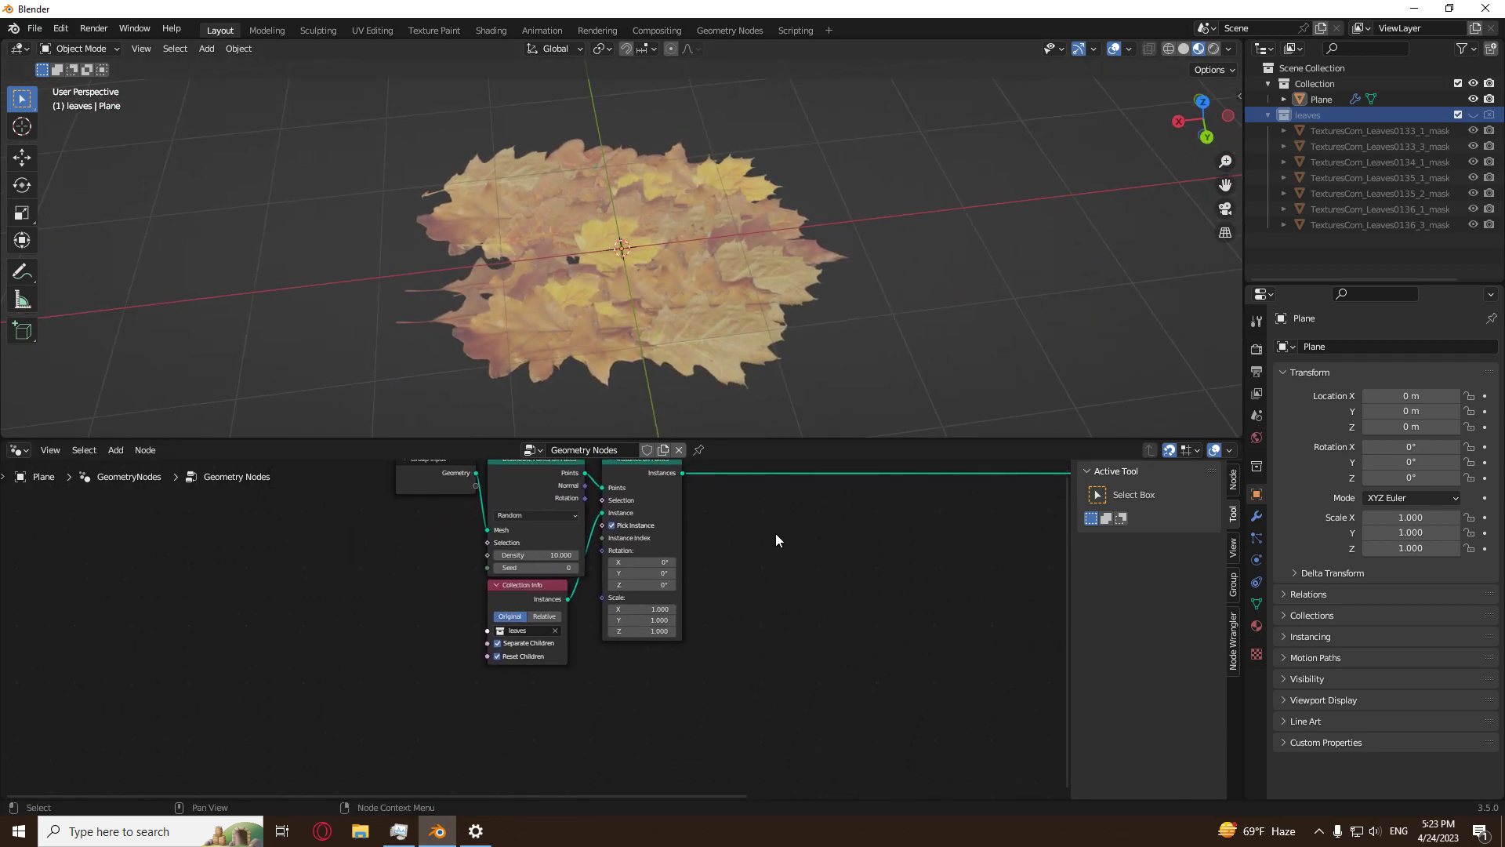
Add a Random Value node below the Collection Info node and set its data type to Vector.
scroll(797, 615, "up", 3)
middle_click_drag(801, 612, 811, 604)
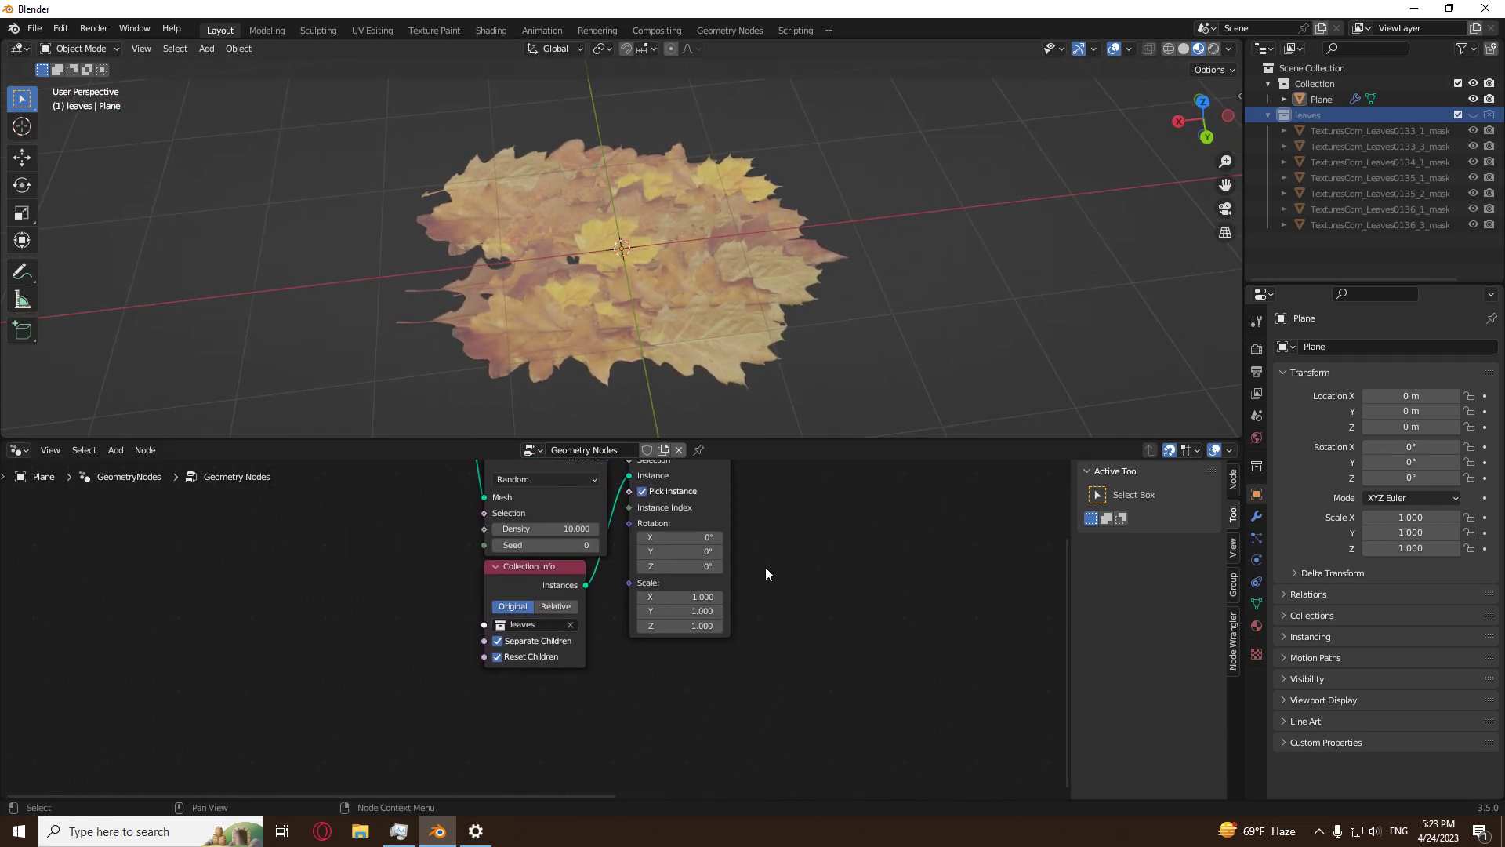
key("shift+a")
mouse_move(738, 611)
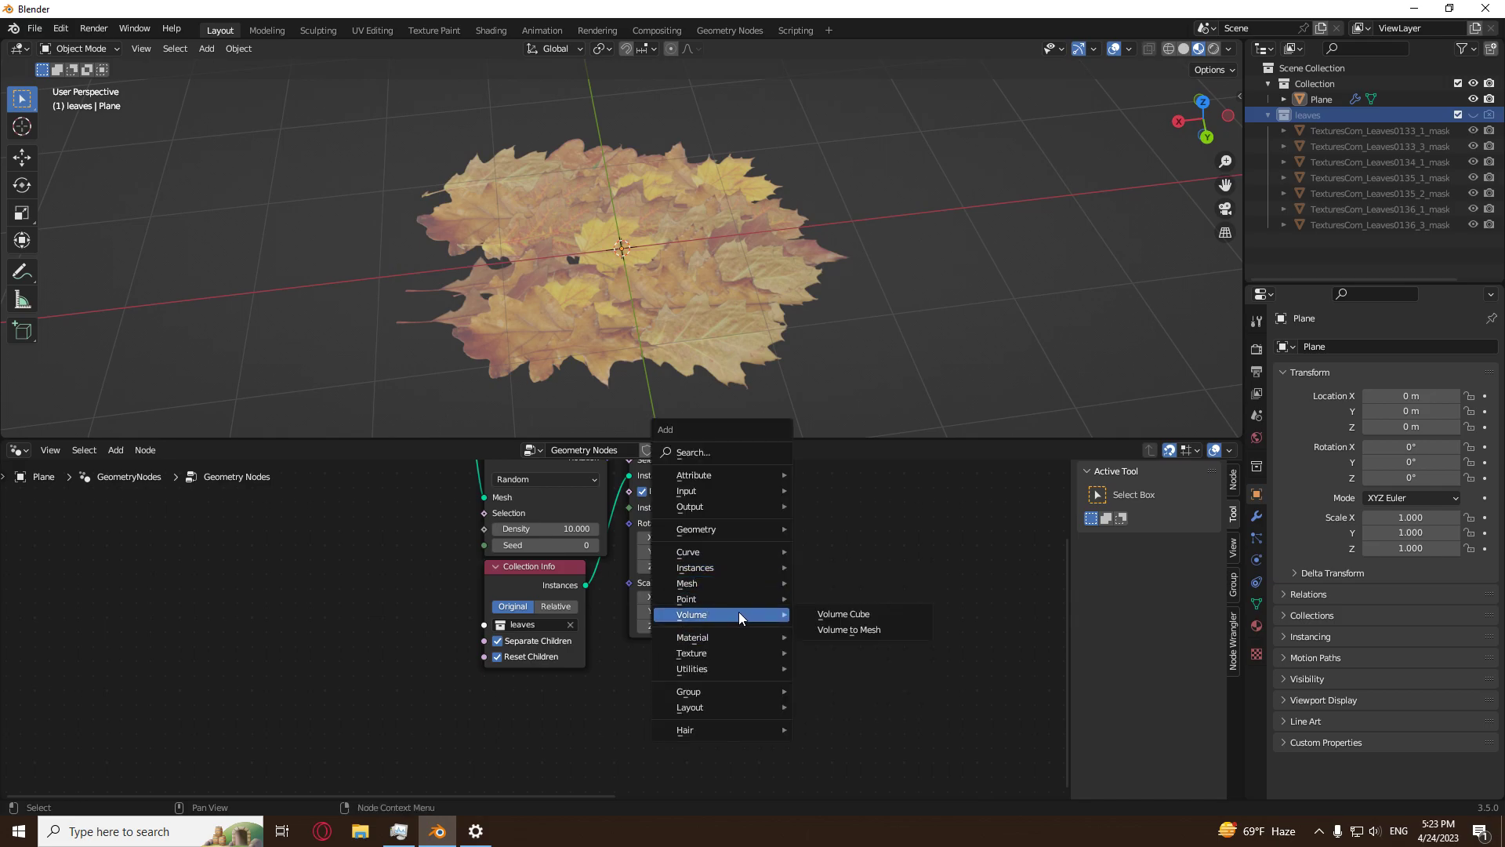
mouse_move(735, 668)
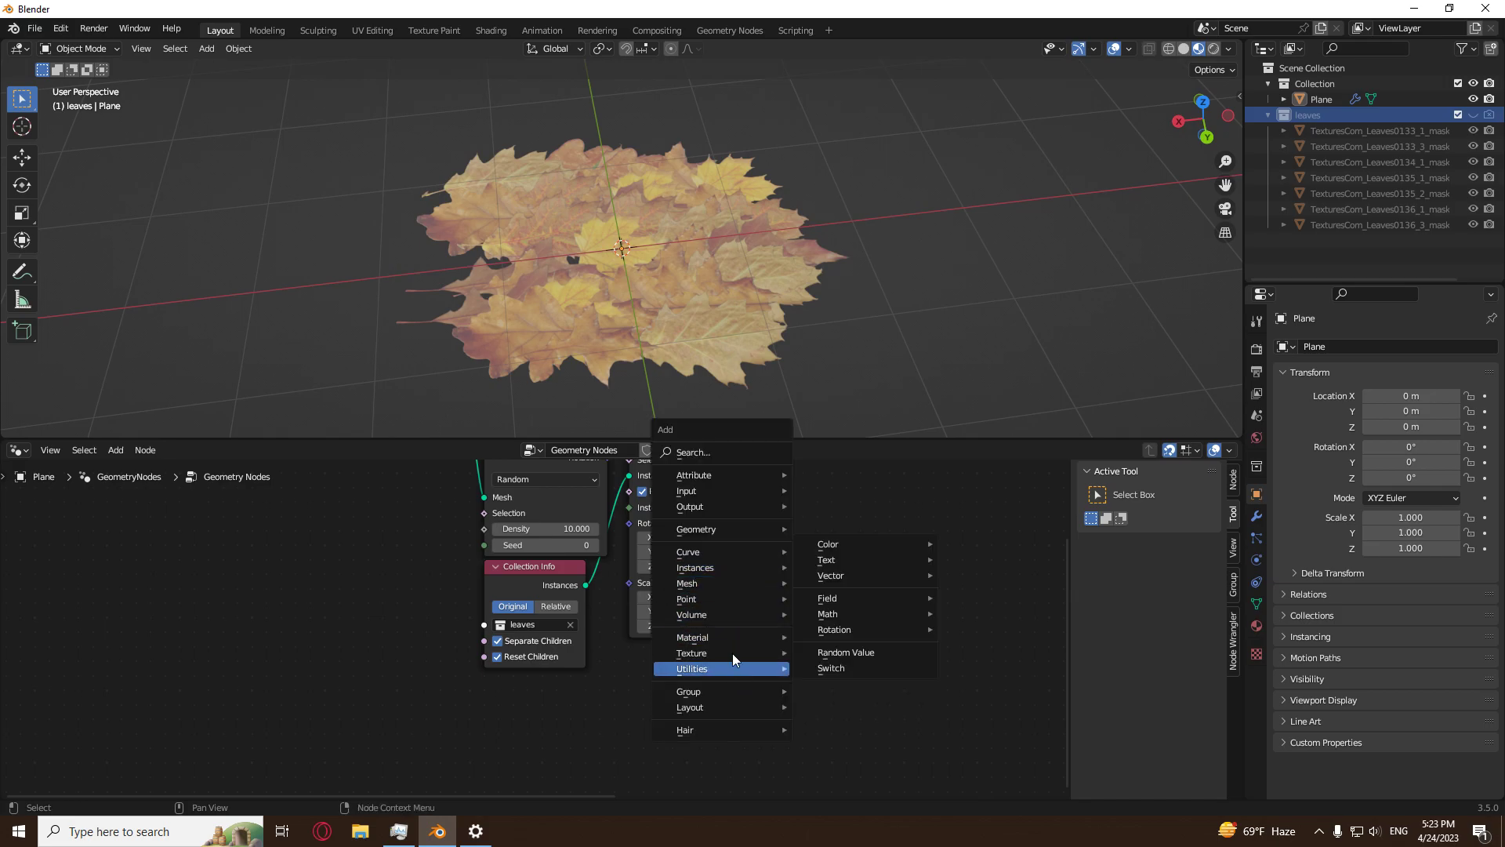
left_click(867, 654)
left_click(501, 682)
middle_click_drag(600, 669, 627, 513)
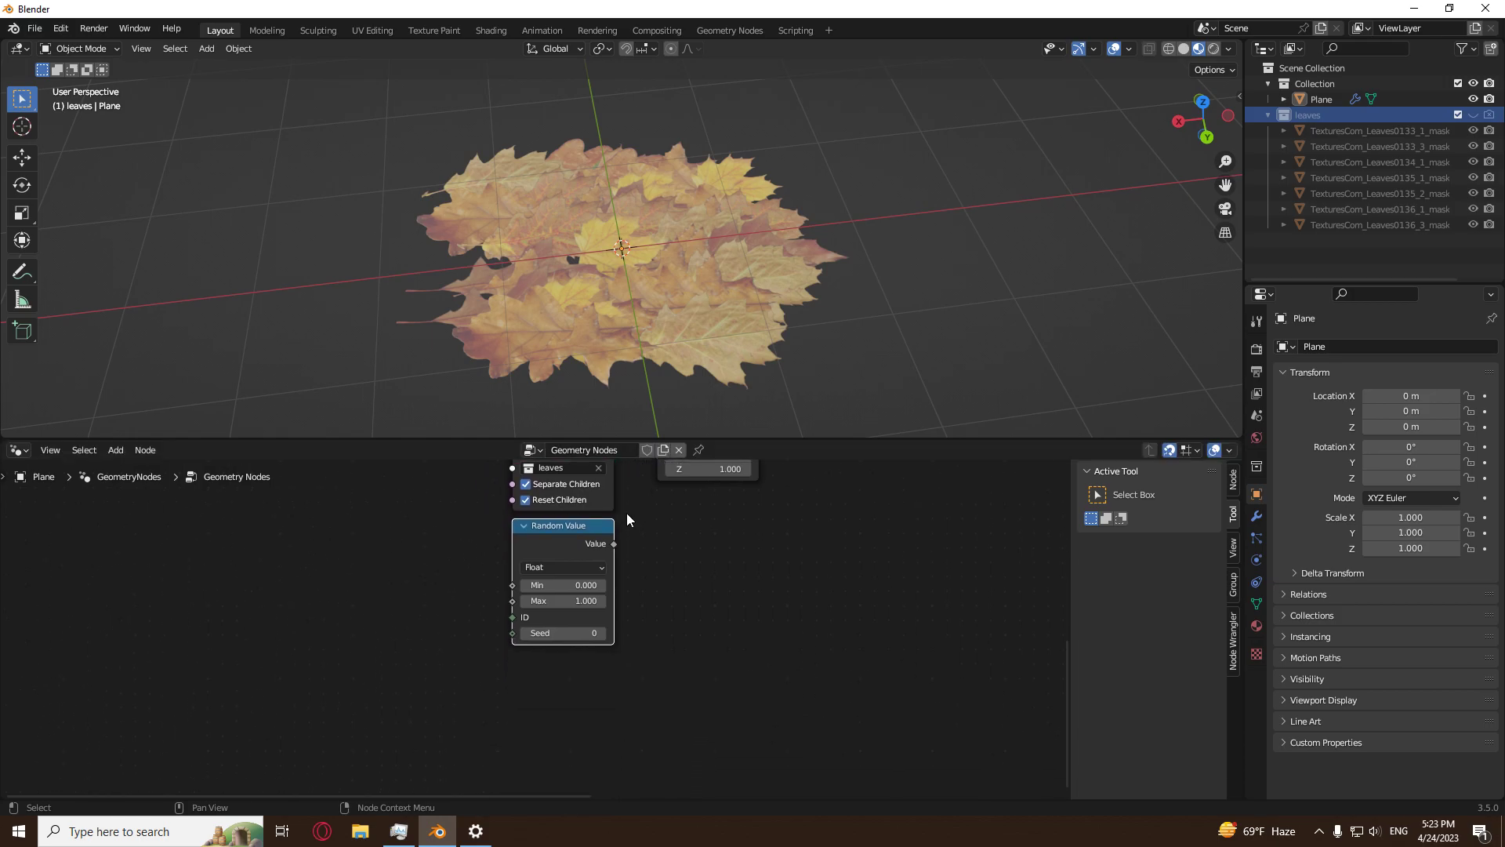
left_click(570, 567)
left_click(557, 616)
middle_click_drag(719, 619, 736, 567)
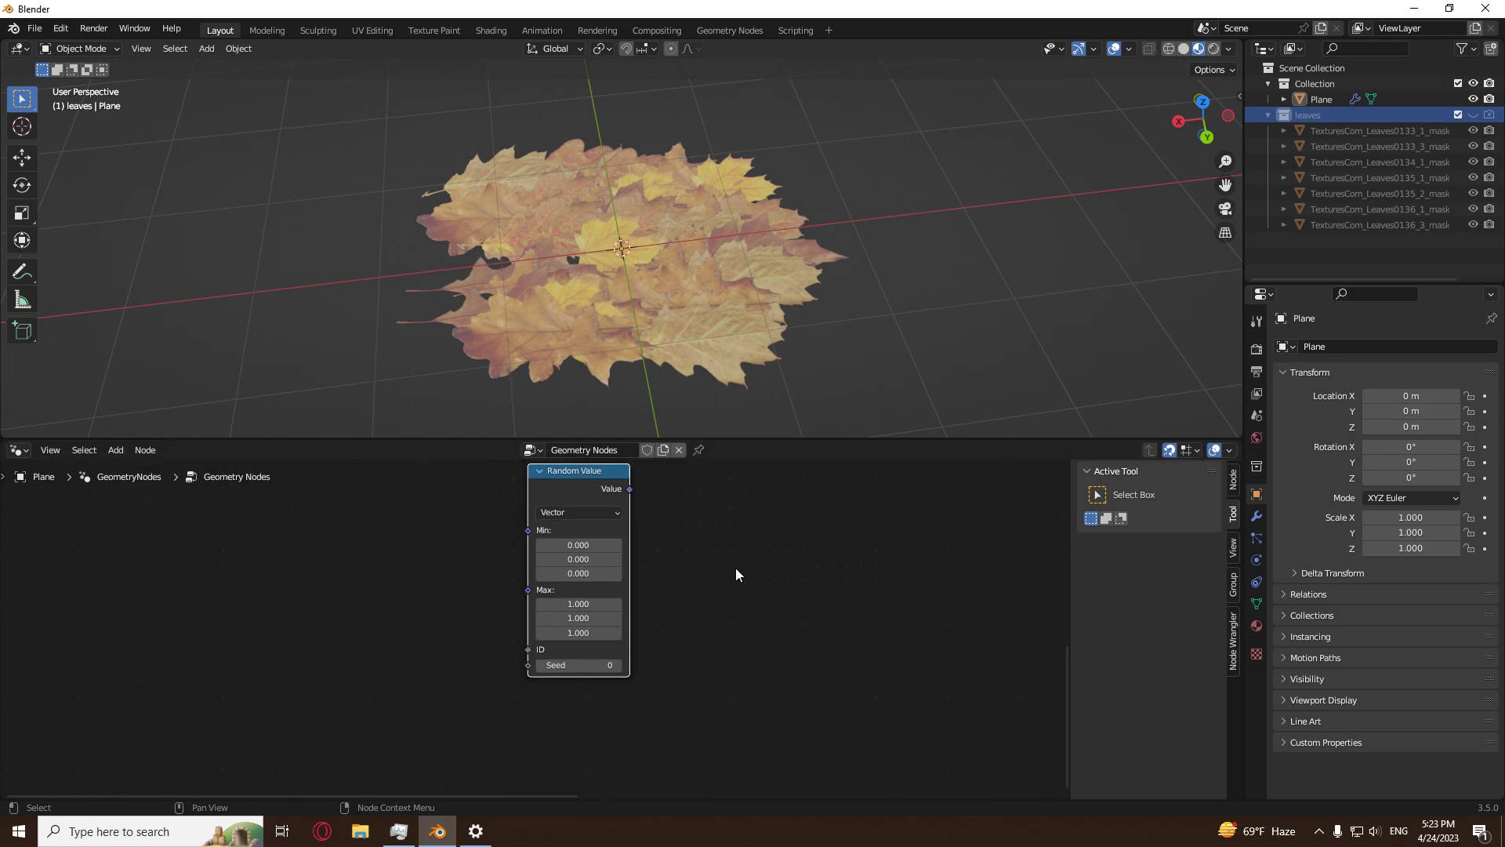
Set the Random Value node's maximum to 0 for X and Y and to tau for Z.
scroll(736, 568, "up", 4)
left_click_drag(612, 594, 612, 614)
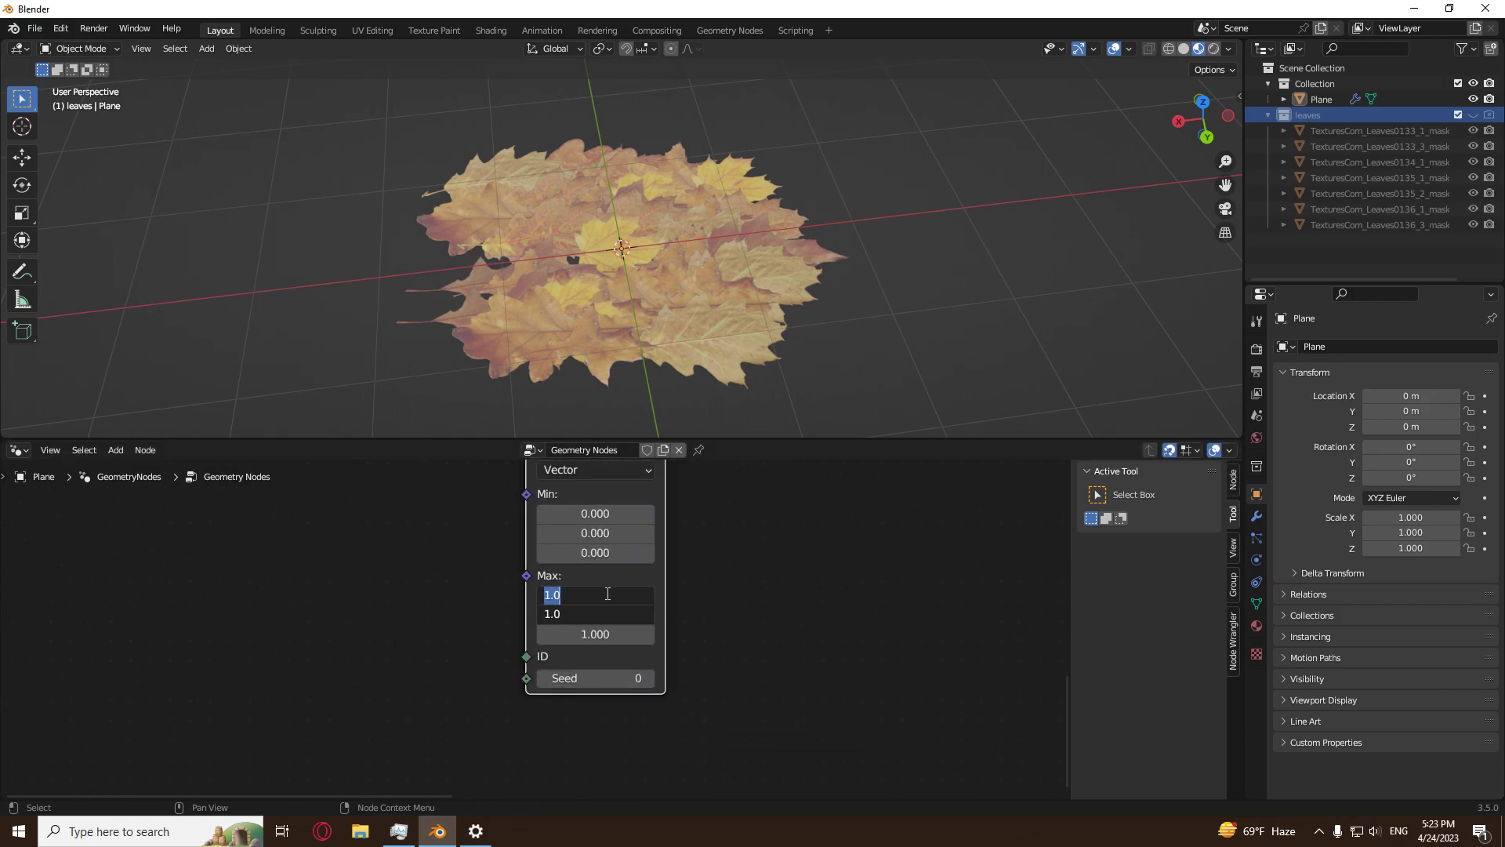
type("0")
key("Return")
left_click(610, 635)
type("tau")
key("Return")
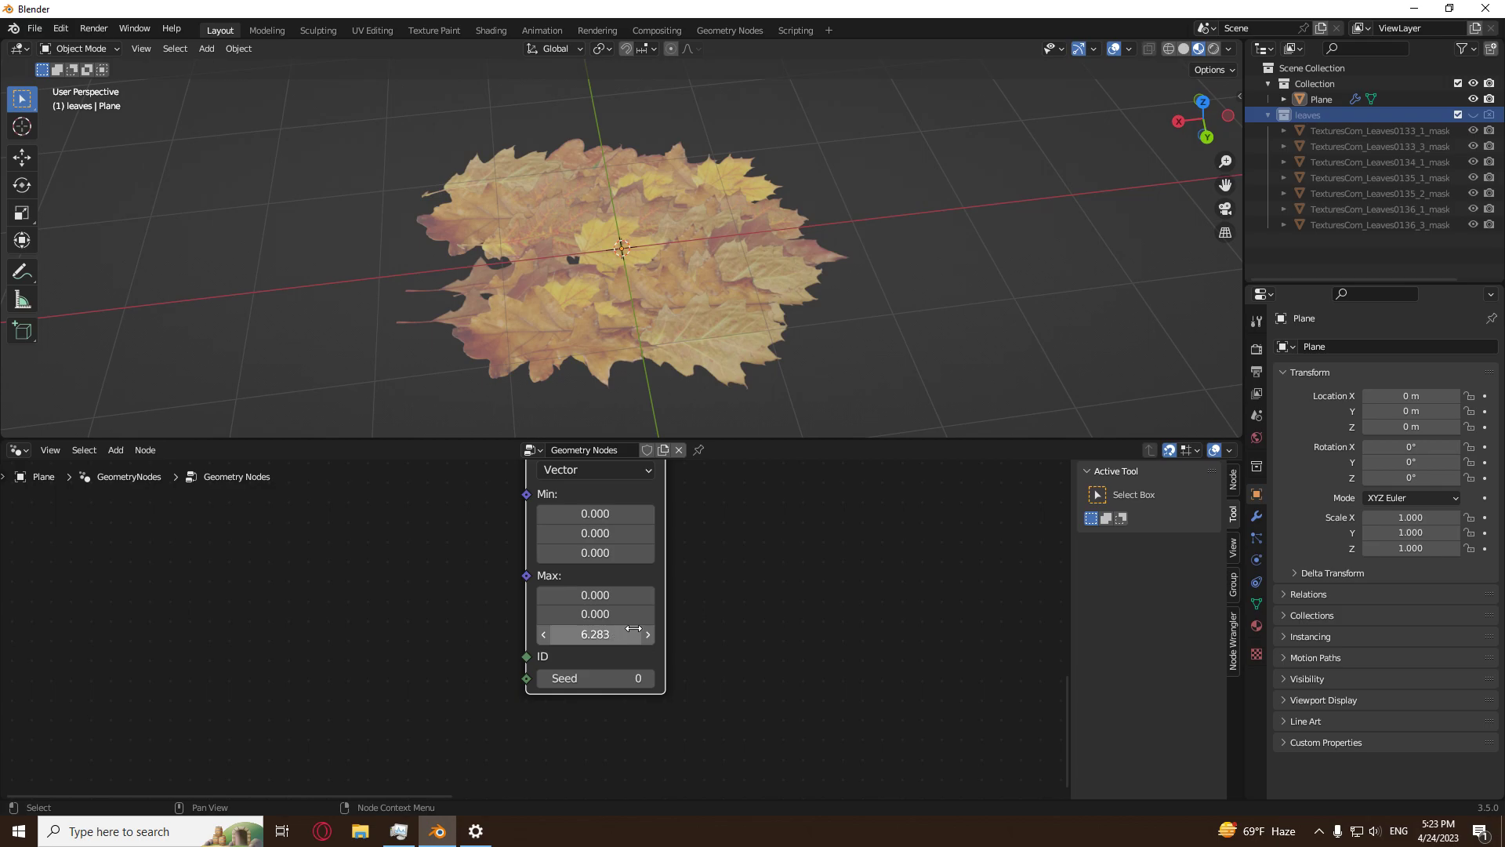
Connect the Random Value output to the Rotation input of Instance on Points and inspect the rotated leaves.
scroll(694, 529, "down", 5)
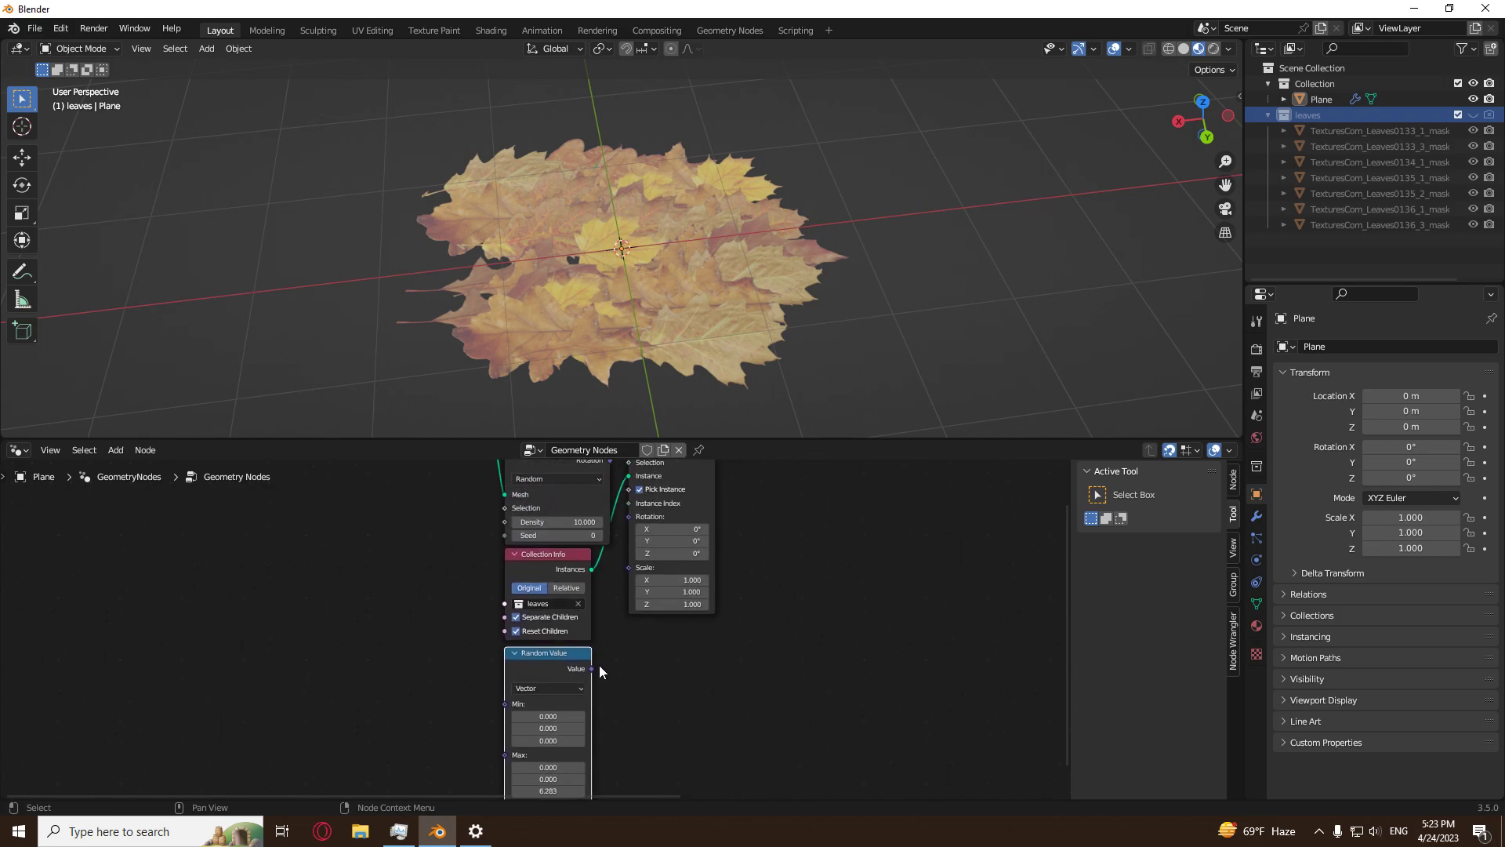
left_click_drag(591, 667, 629, 517)
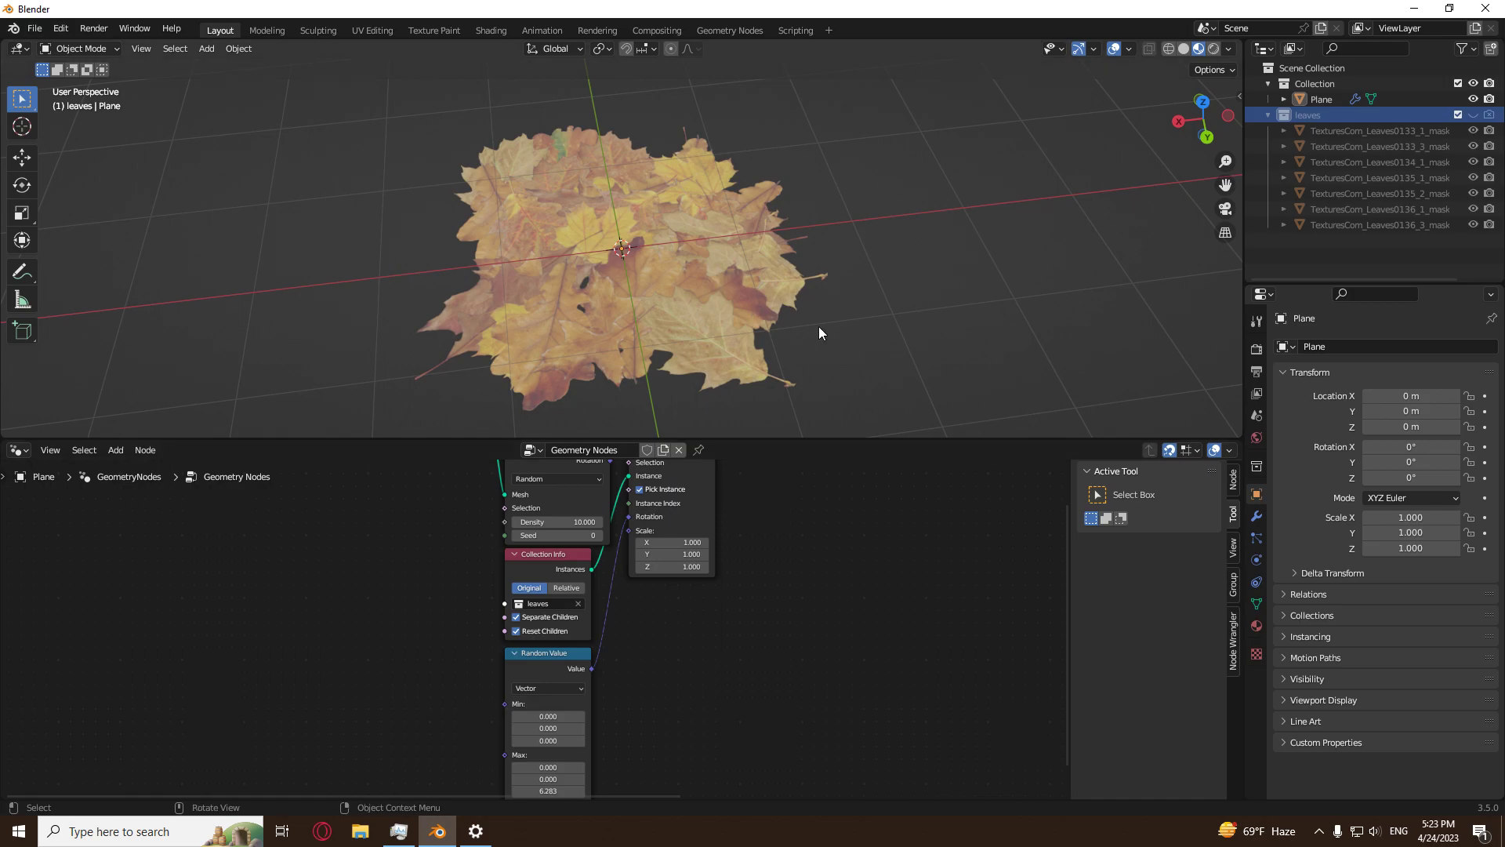
middle_click_drag(819, 331, 666, 261)
scroll(715, 576, "up", 3)
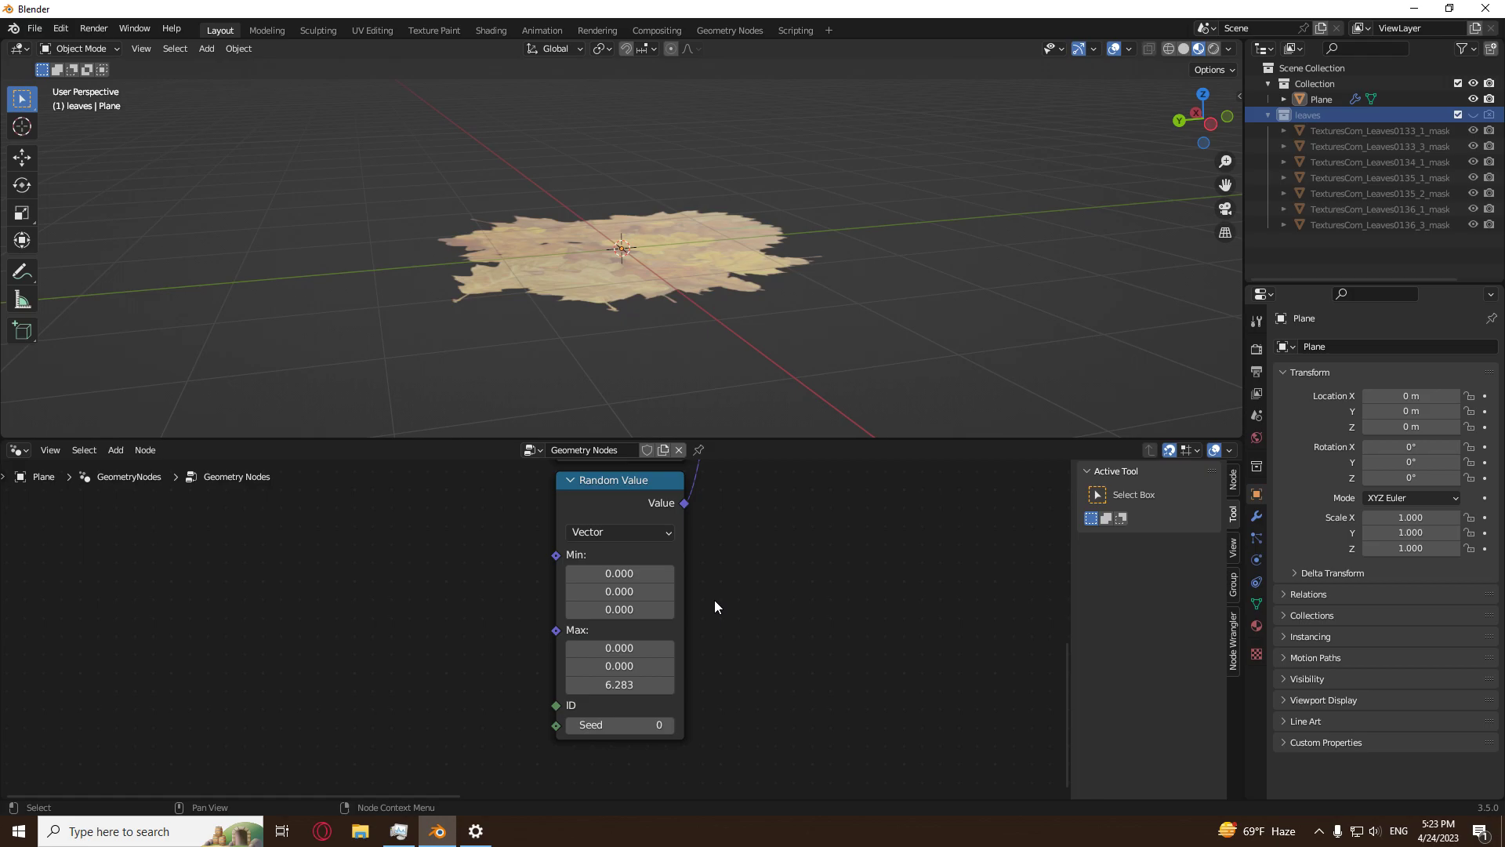
Set the X, Y and Z scale of the Instance on Points node to 0.3.
scroll(715, 605, "down", 3)
scroll(703, 589, "up", 2)
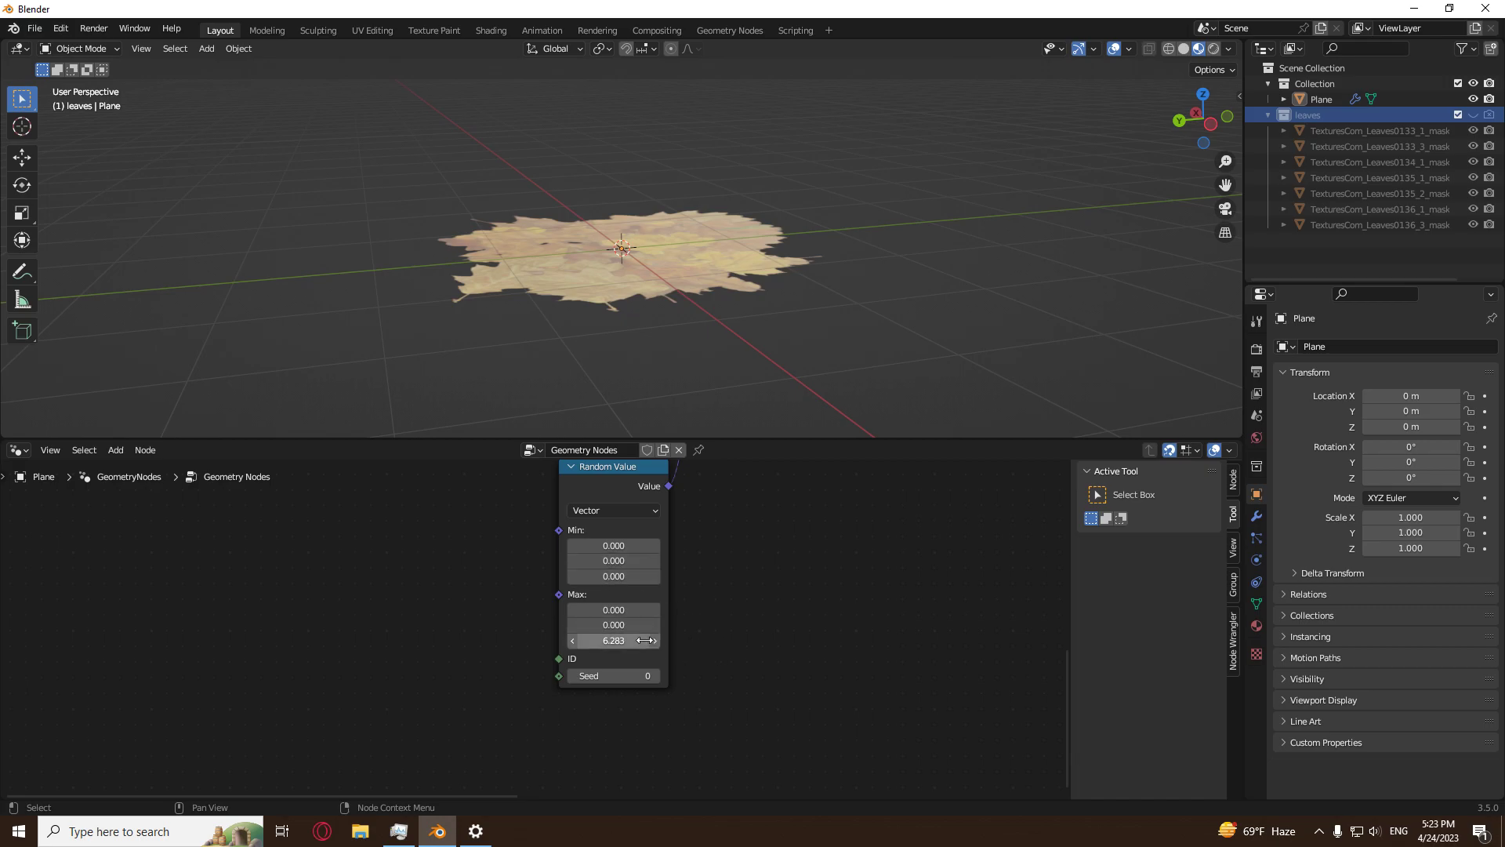
scroll(722, 580, "down", 8)
middle_click_drag(733, 511, 651, 681)
middle_click_drag(711, 331, 727, 287)
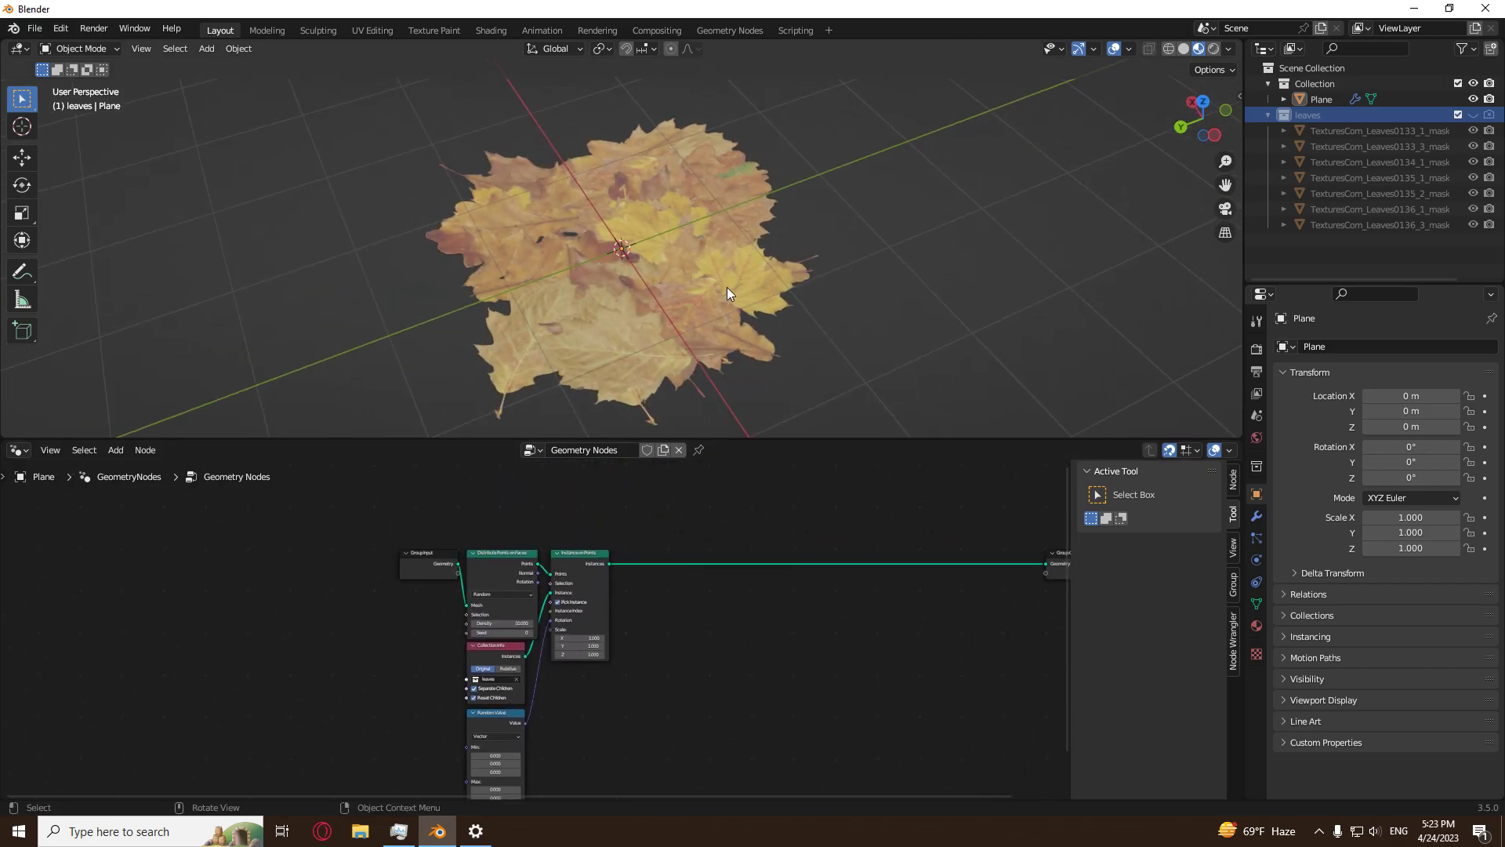
scroll(727, 287, "up", 2)
scroll(674, 642, "up", 3)
mouse_move(613, 644)
left_mouse_down()
mouse_move(619, 673)
mouse_move(631, 666)
left_mouse_up()
type(".3")
key("Return")
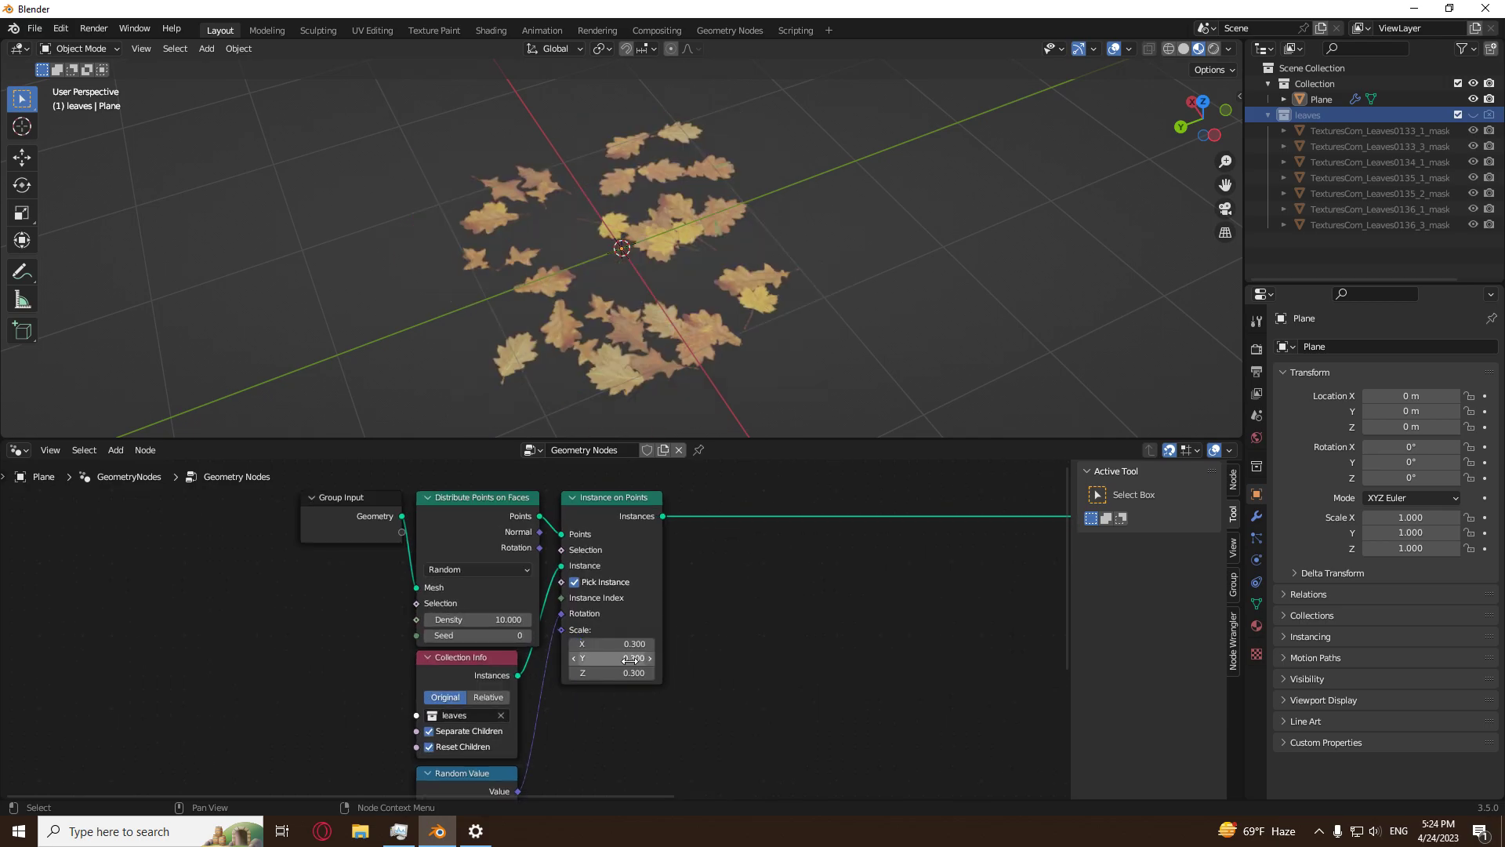
Move the Group Output node farther from the other nodes to make room for more nodes.
scroll(848, 284, "down", 3)
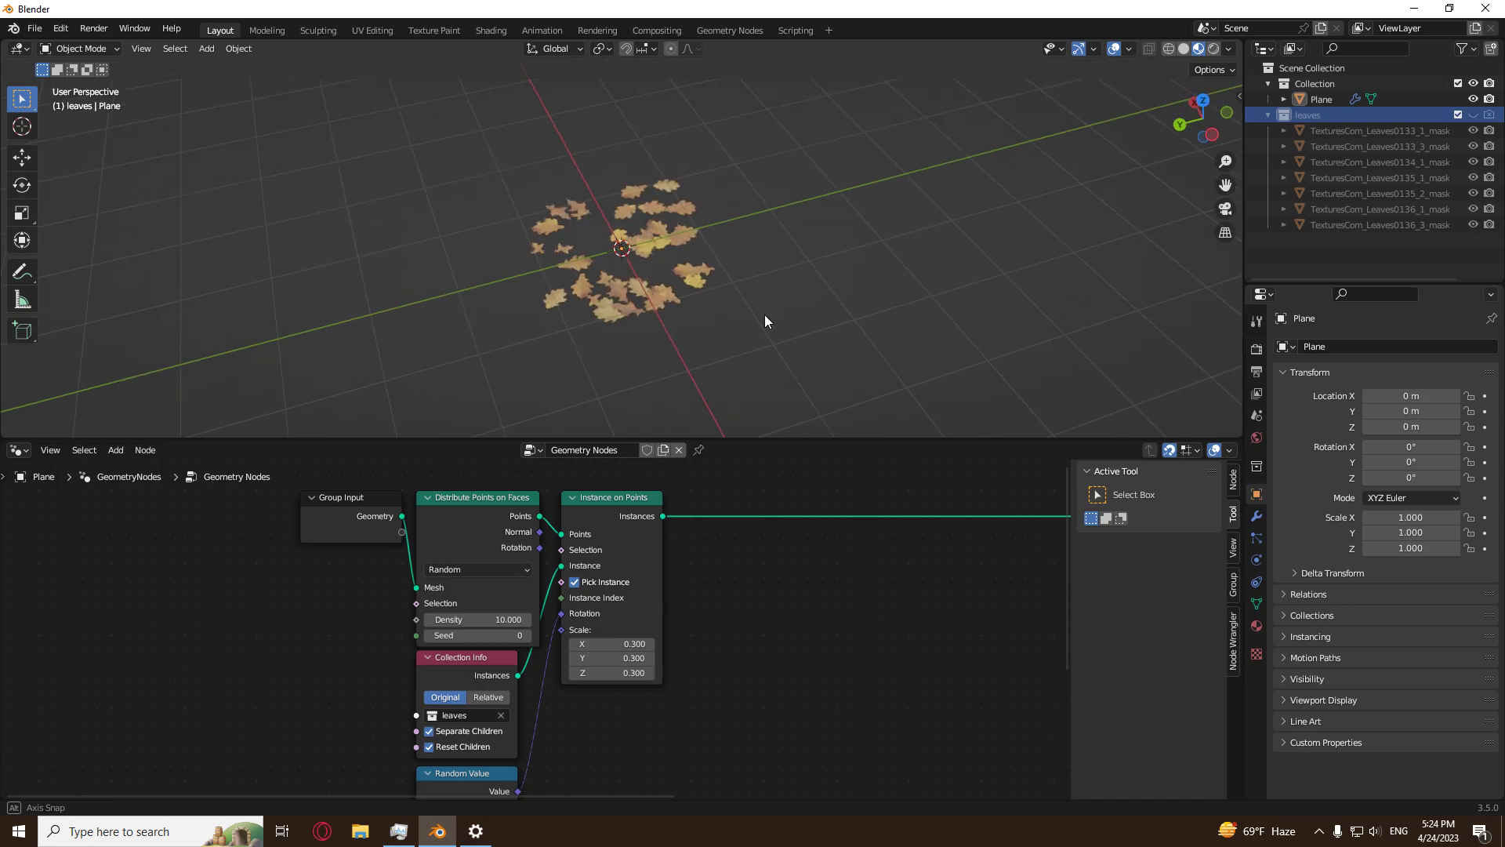
middle_click_drag(772, 578, 484, 591)
scroll(502, 590, "down", 5)
middle_click_drag(577, 608, 466, 608)
left_click_drag(884, 564, 1031, 565)
middle_click_drag(455, 624, 563, 642)
scroll(563, 642, "up", 3)
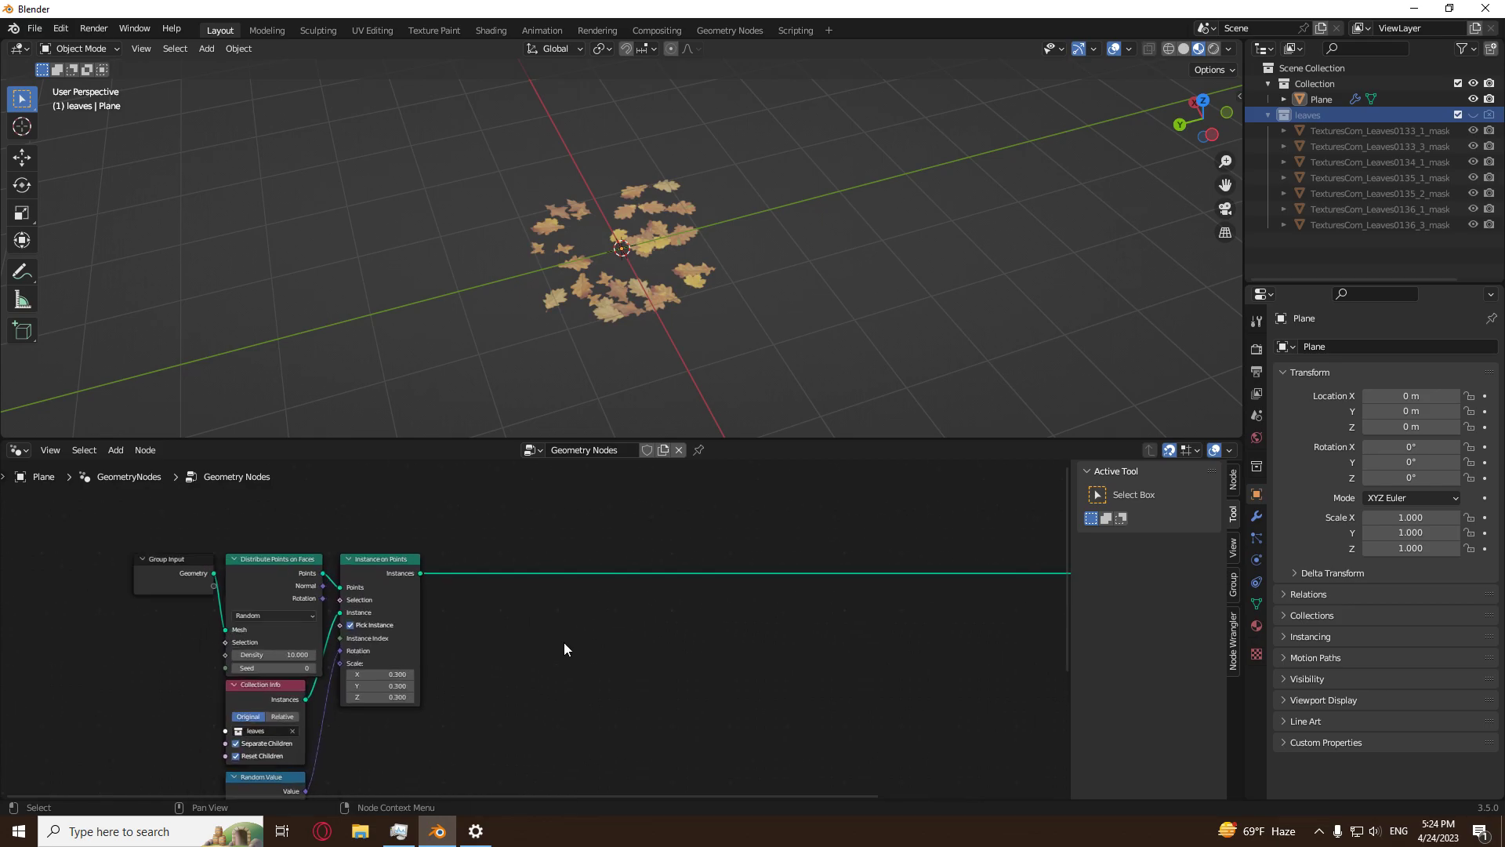
middle_click_drag(660, 273, 658, 310)
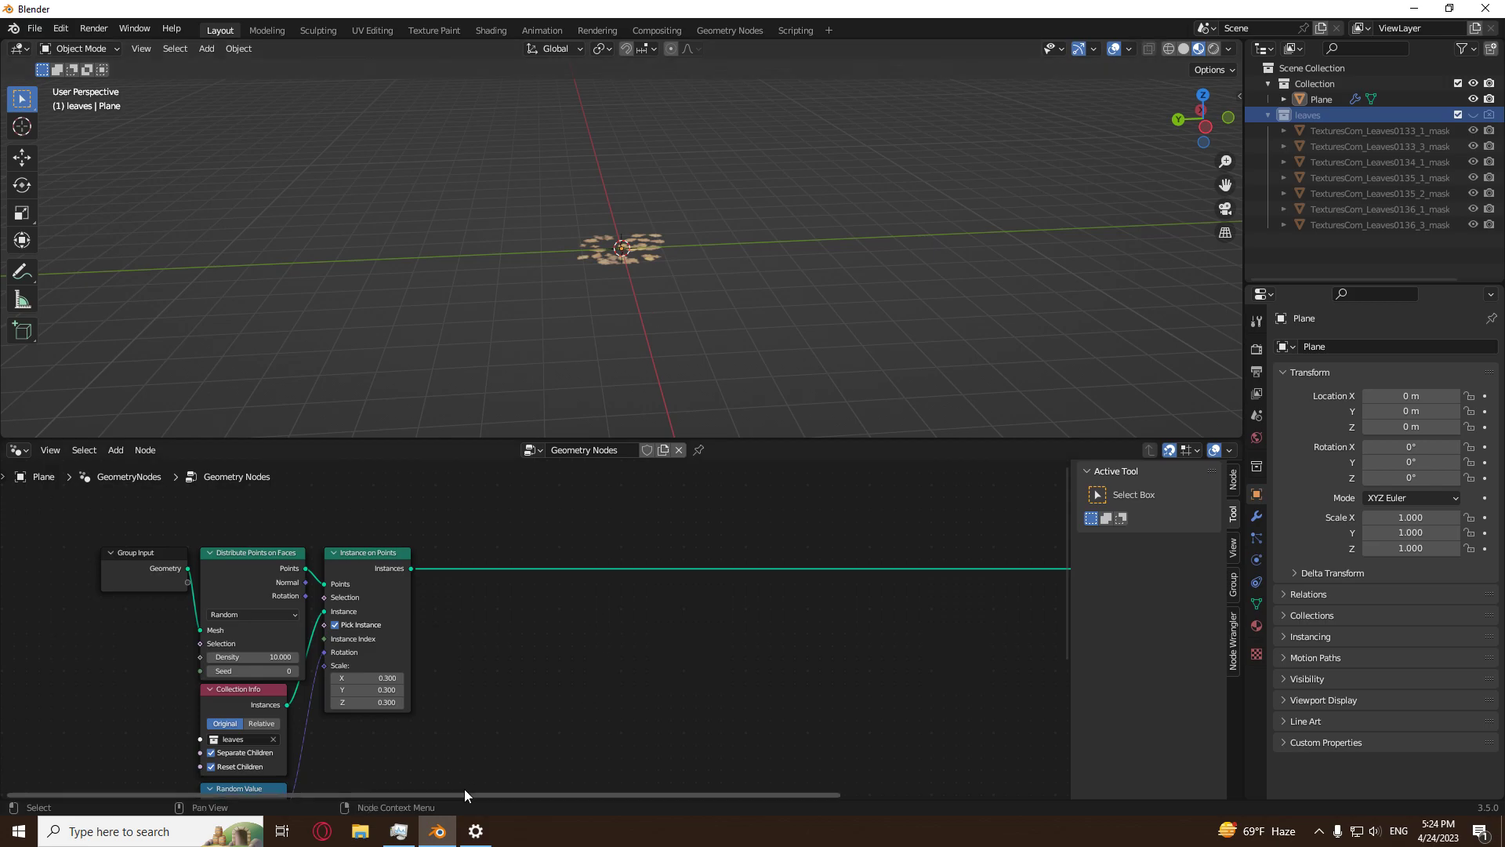
left_click(476, 831)
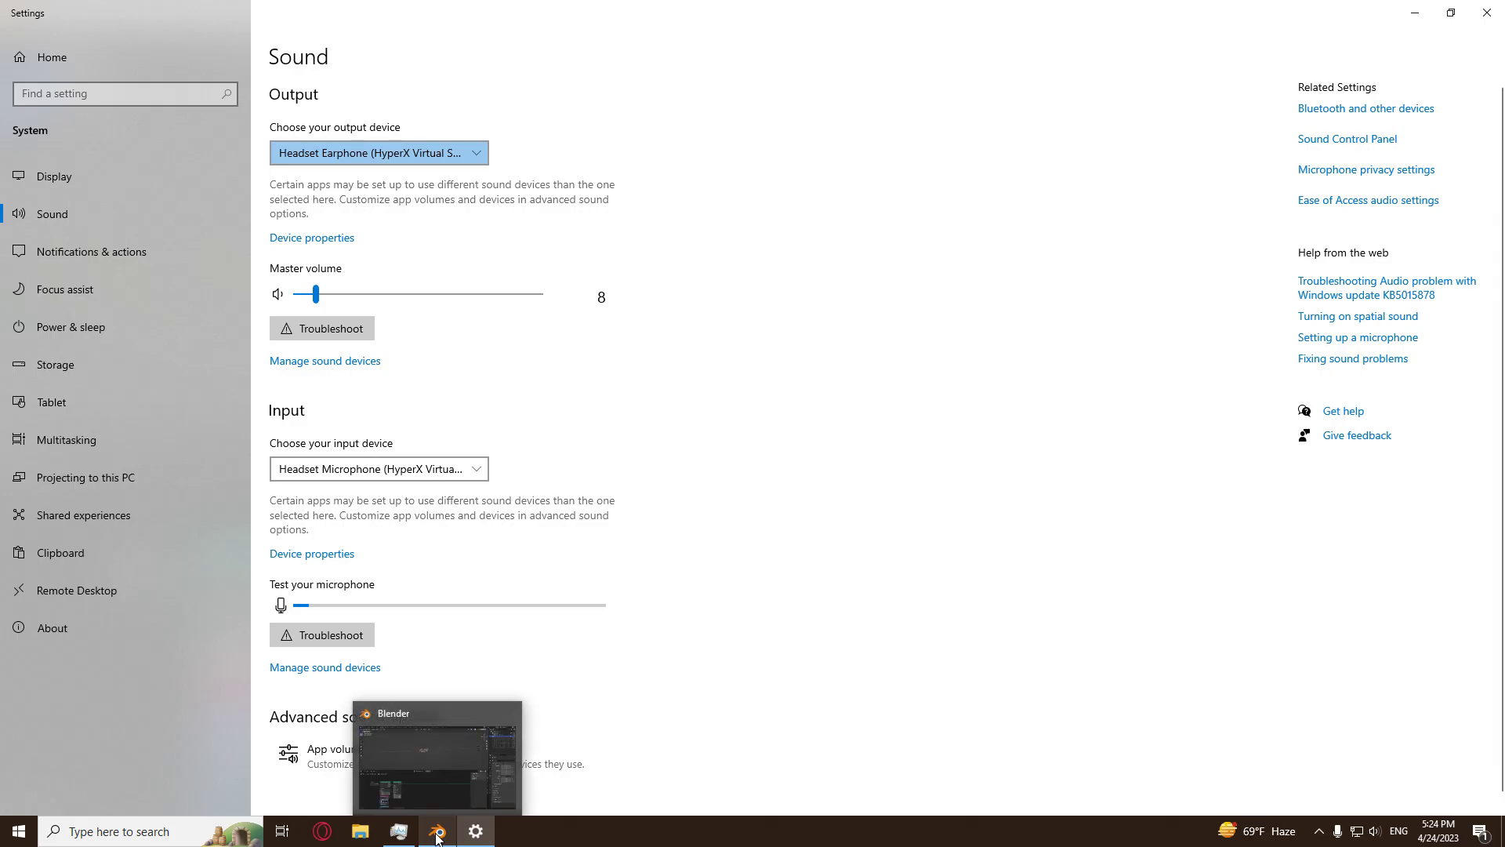
left_click(437, 837)
Insert a Set Position node on the link between Instance on Points and the Group Output.
middle_click_drag(533, 614, 582, 569)
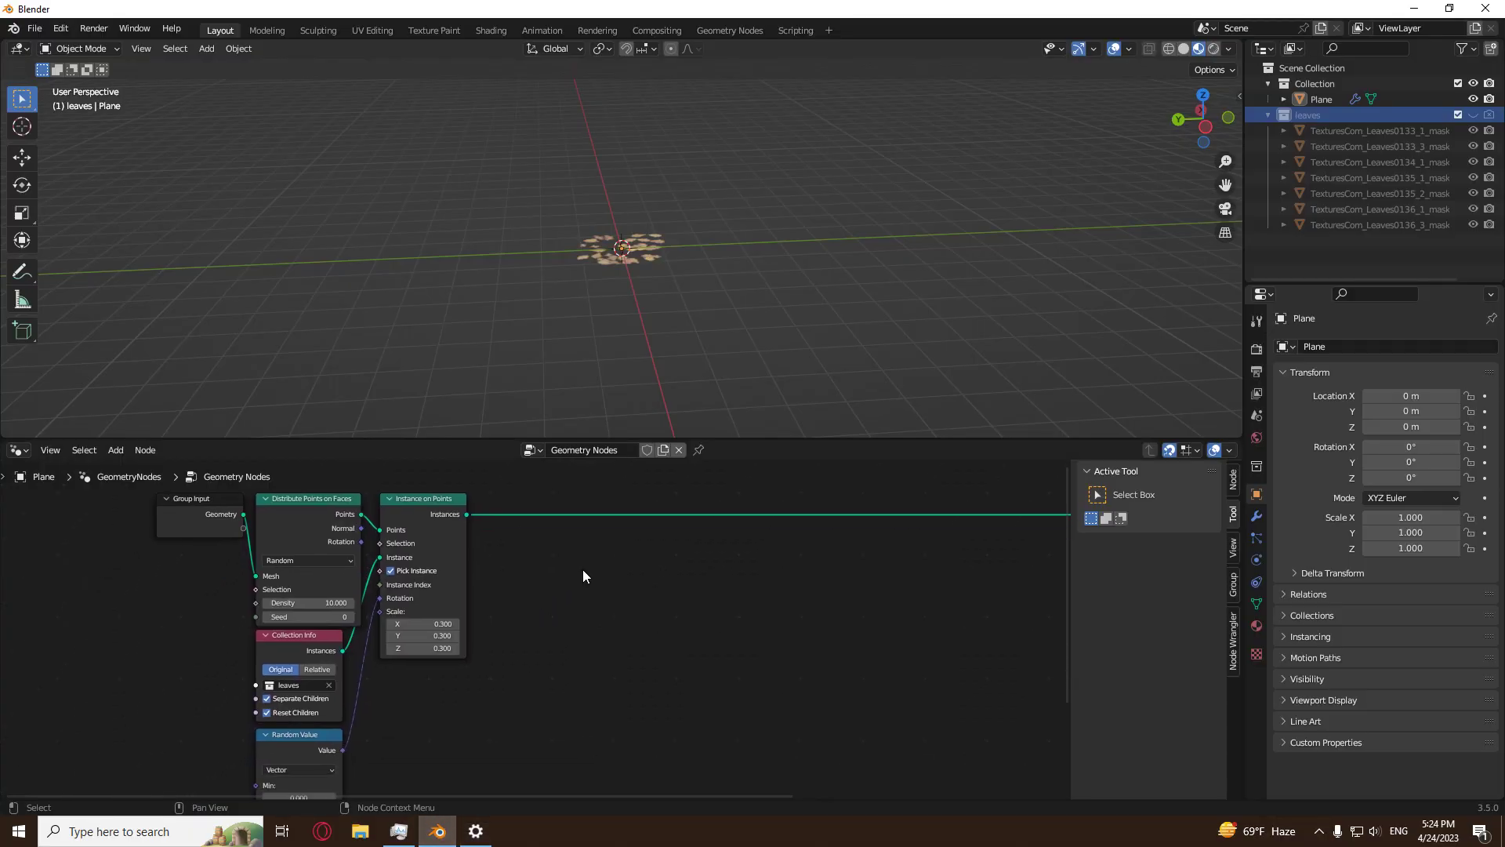
key("shift+a")
middle_click_drag(755, 262, 665, 264)
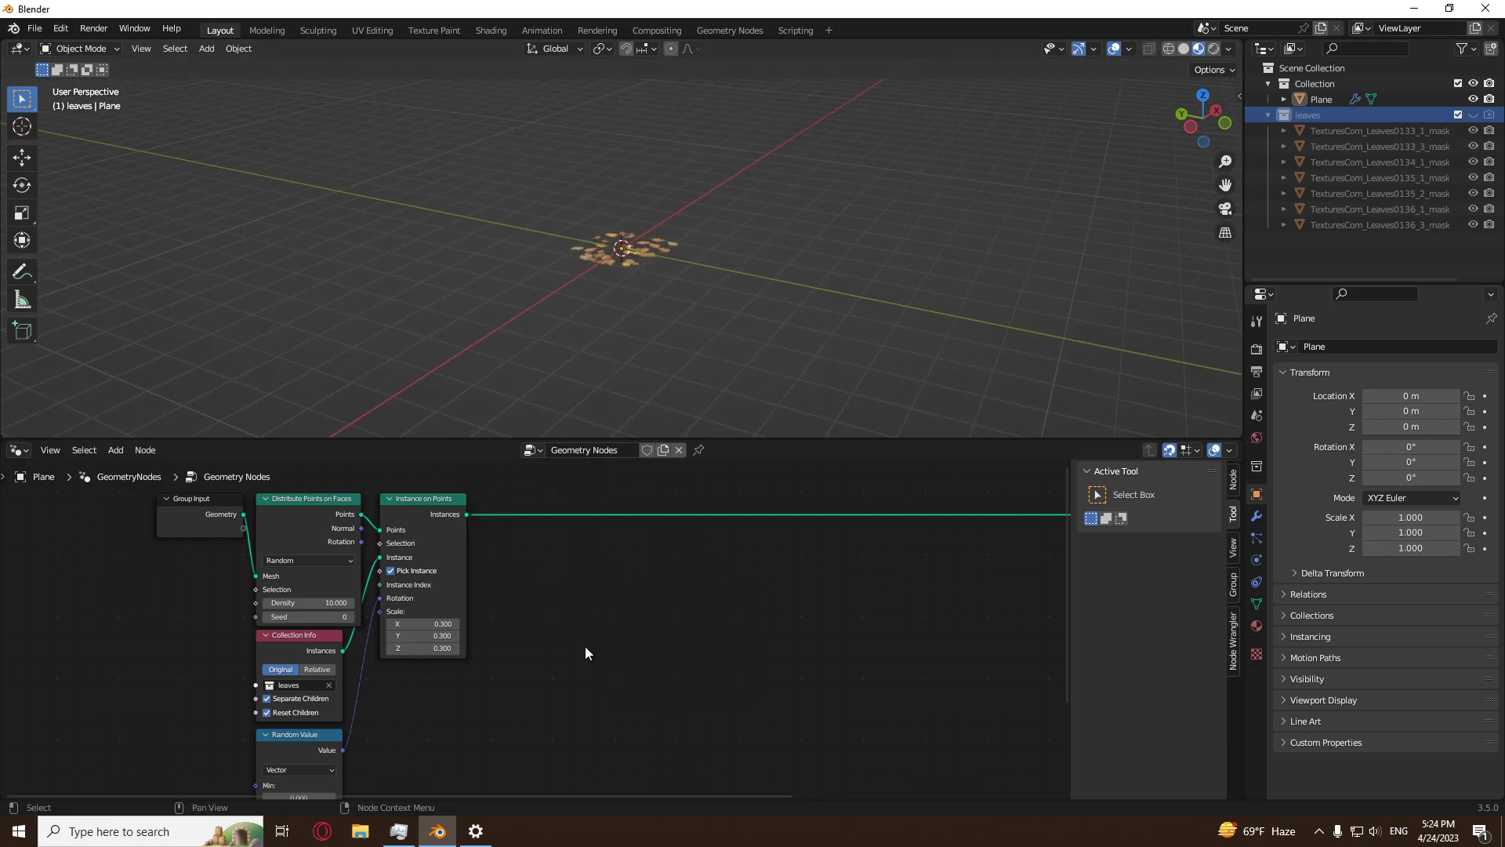
key("shift+a")
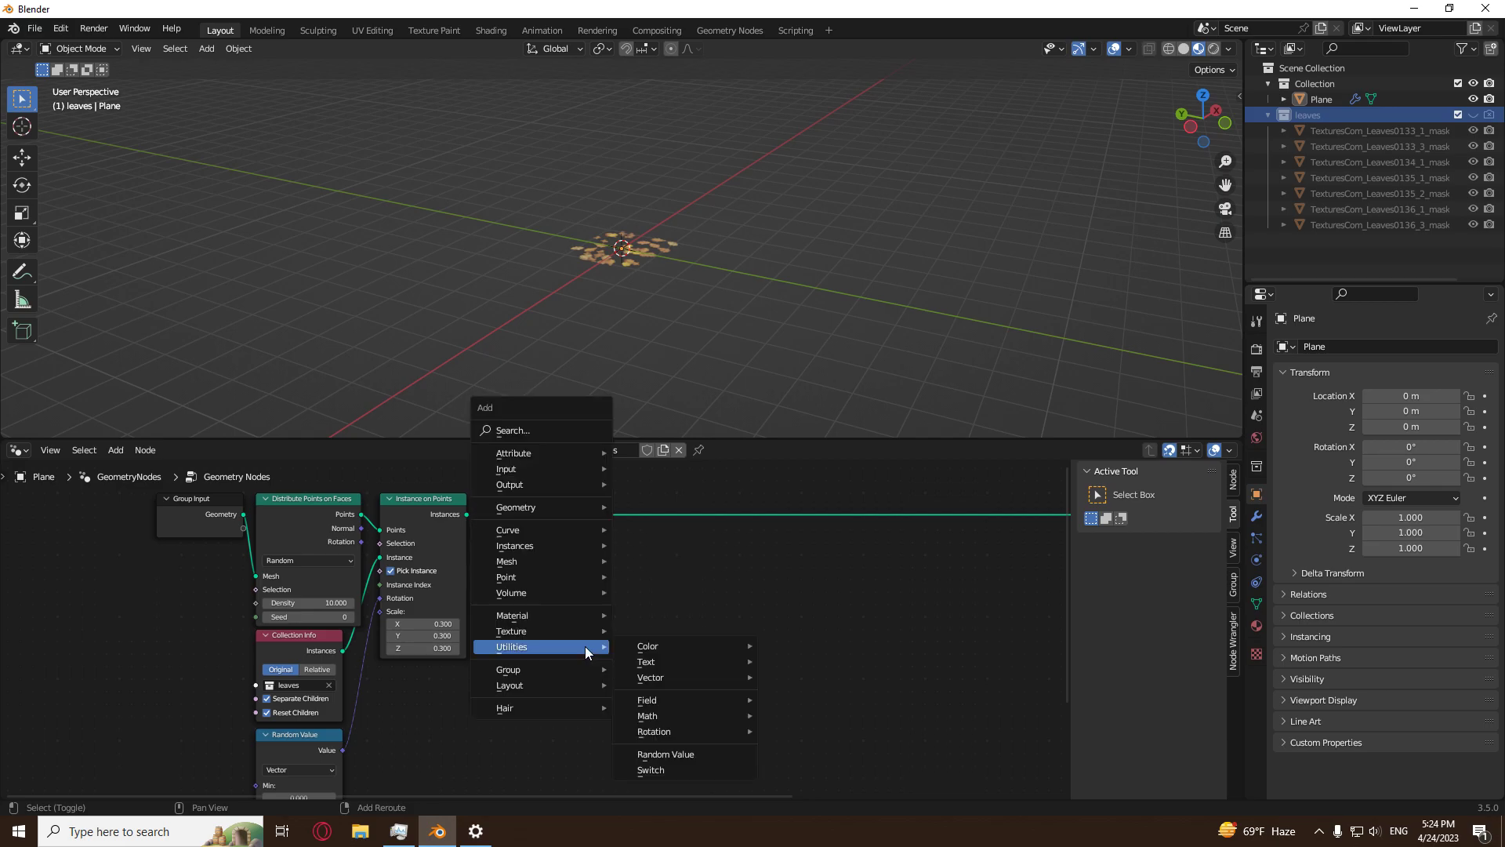
mouse_move(528, 510)
mouse_move(675, 538)
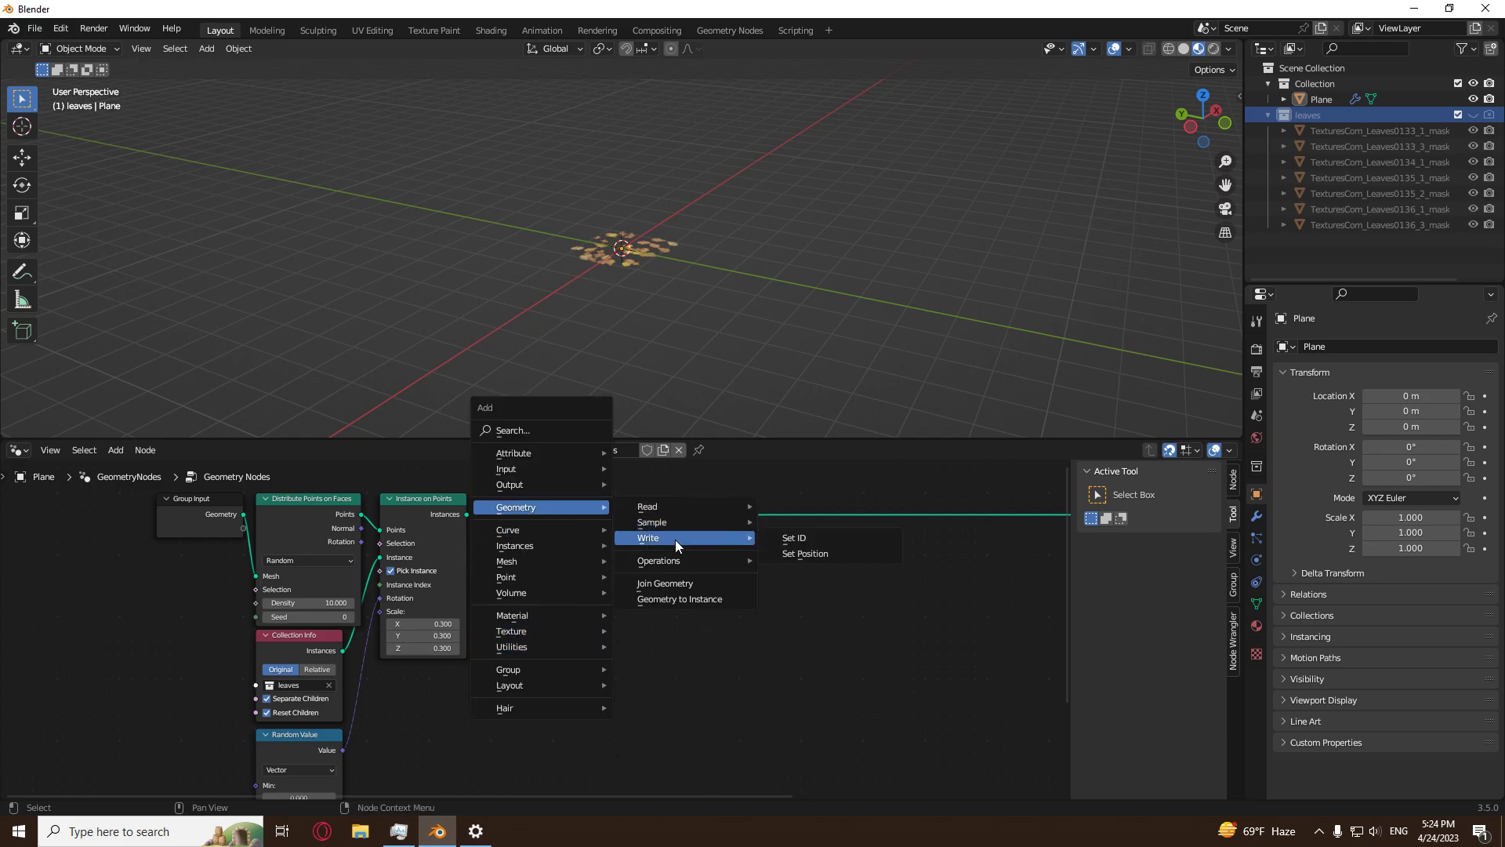
left_click(816, 554)
left_click(816, 554)
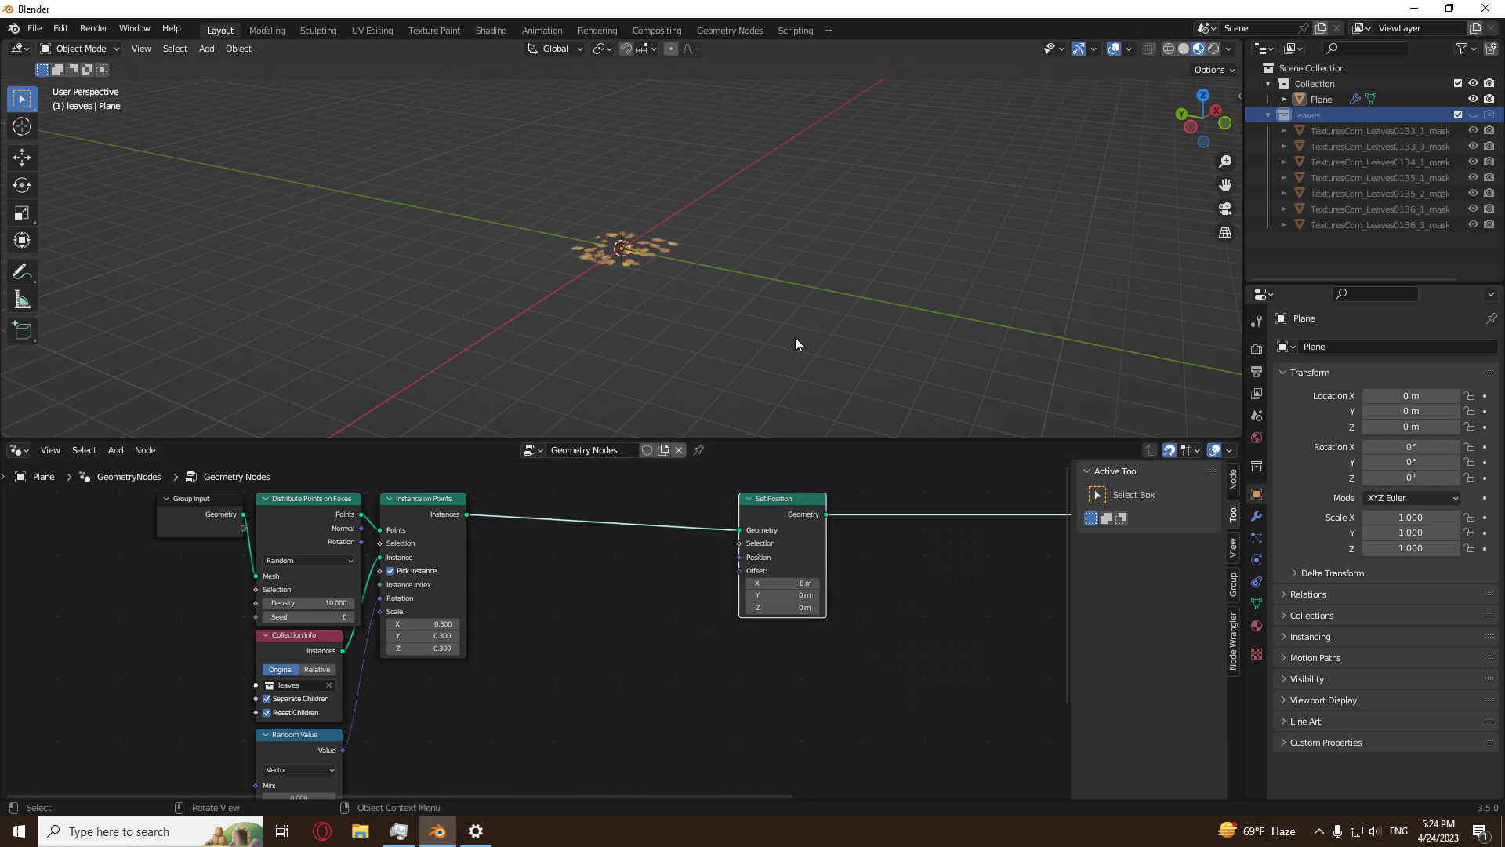
Add a UV sphere to the scene and move it from the leaves collection into Collection.
middle_click_drag(768, 323, 681, 293)
key("shift+a")
mouse_move(682, 293)
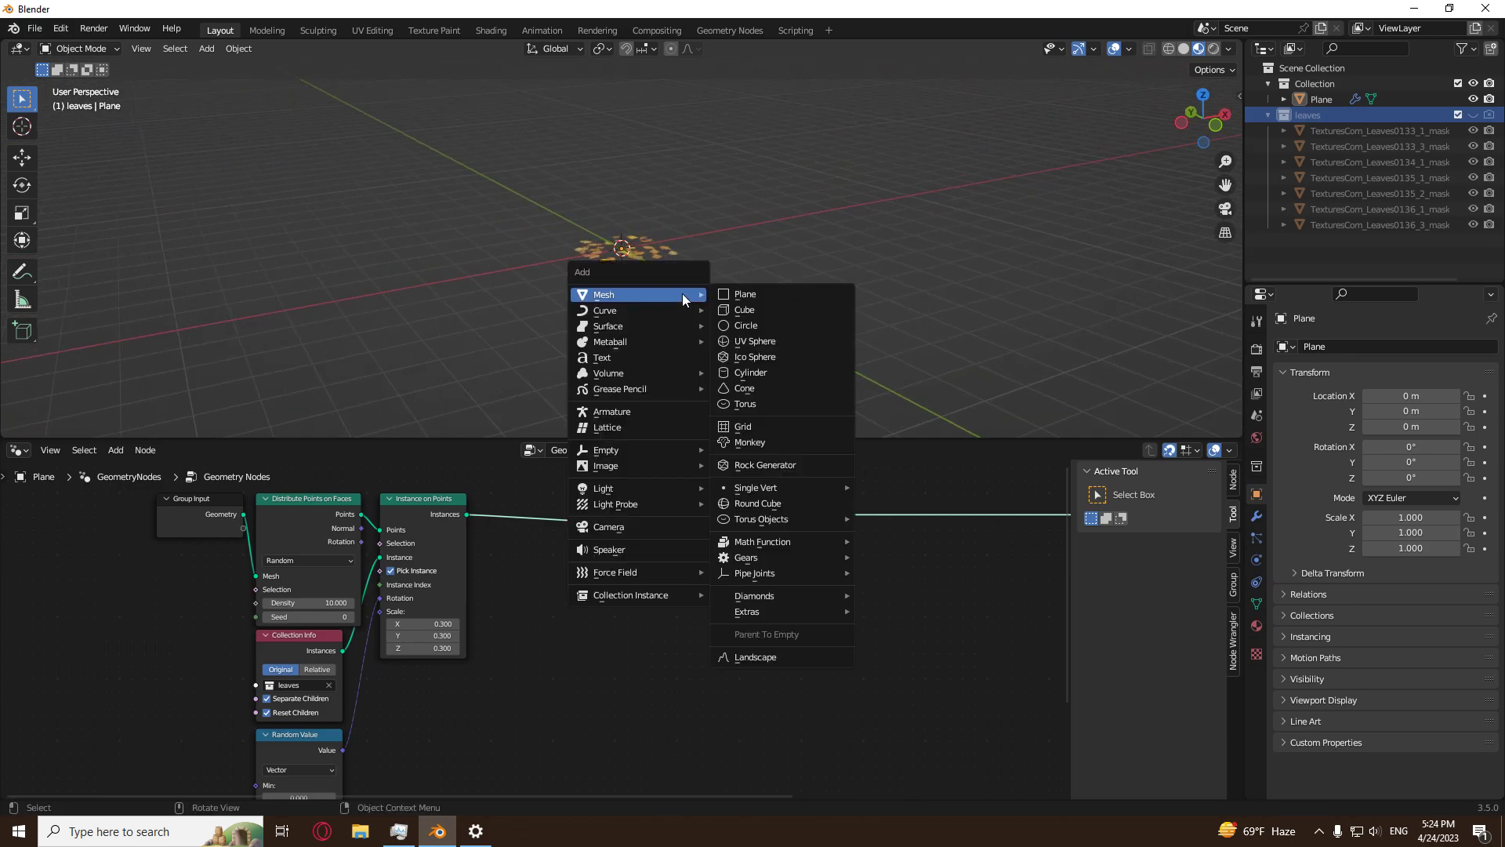
left_click(778, 340)
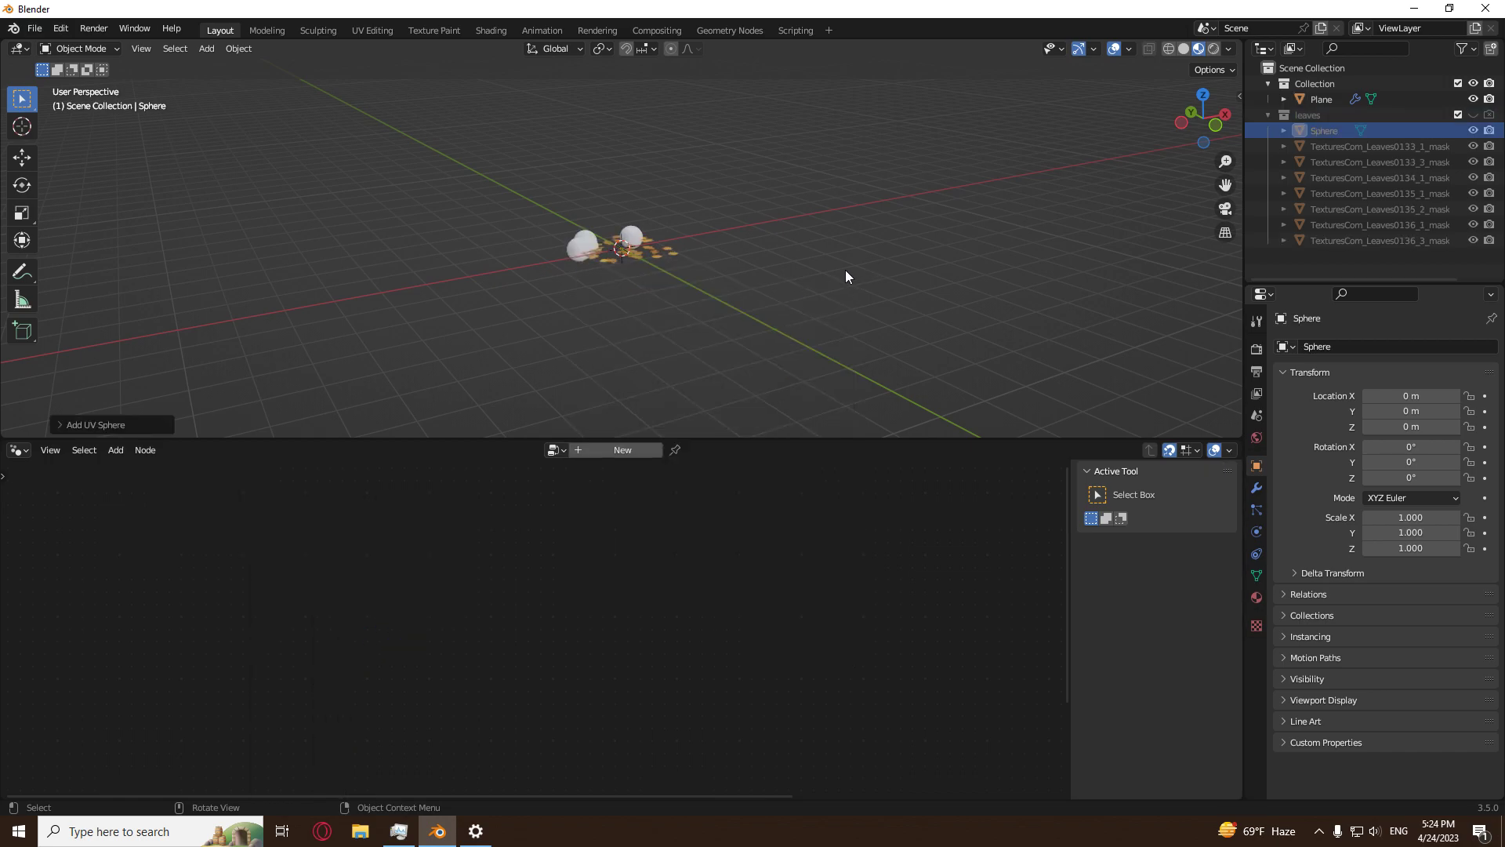
left_click_drag(1329, 129, 1318, 87)
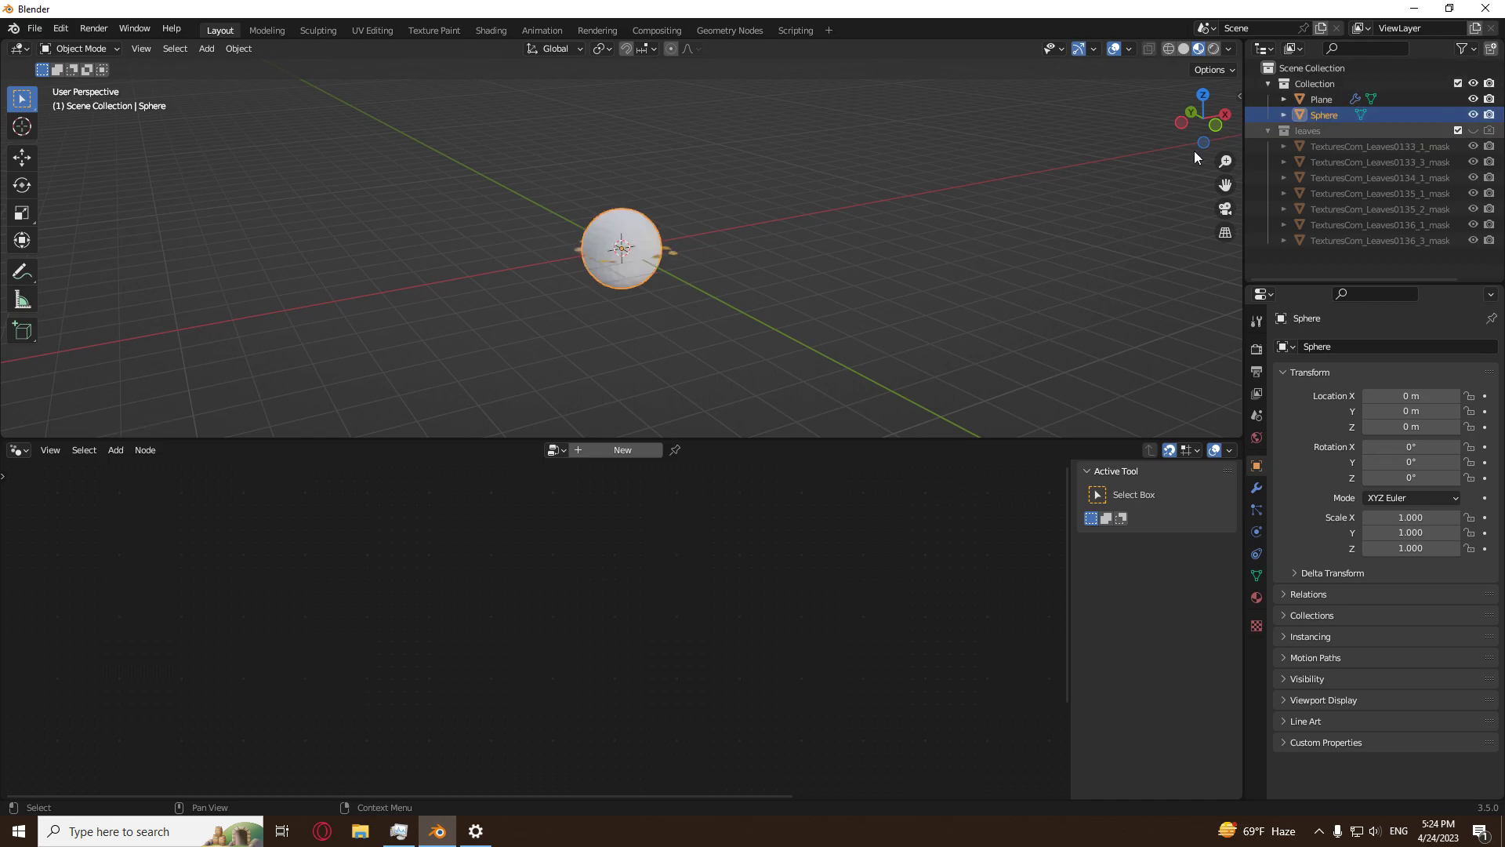
Scale the sphere down to about 0.21 and compare its size with the leaves.
key("s")
left_click(745, 281)
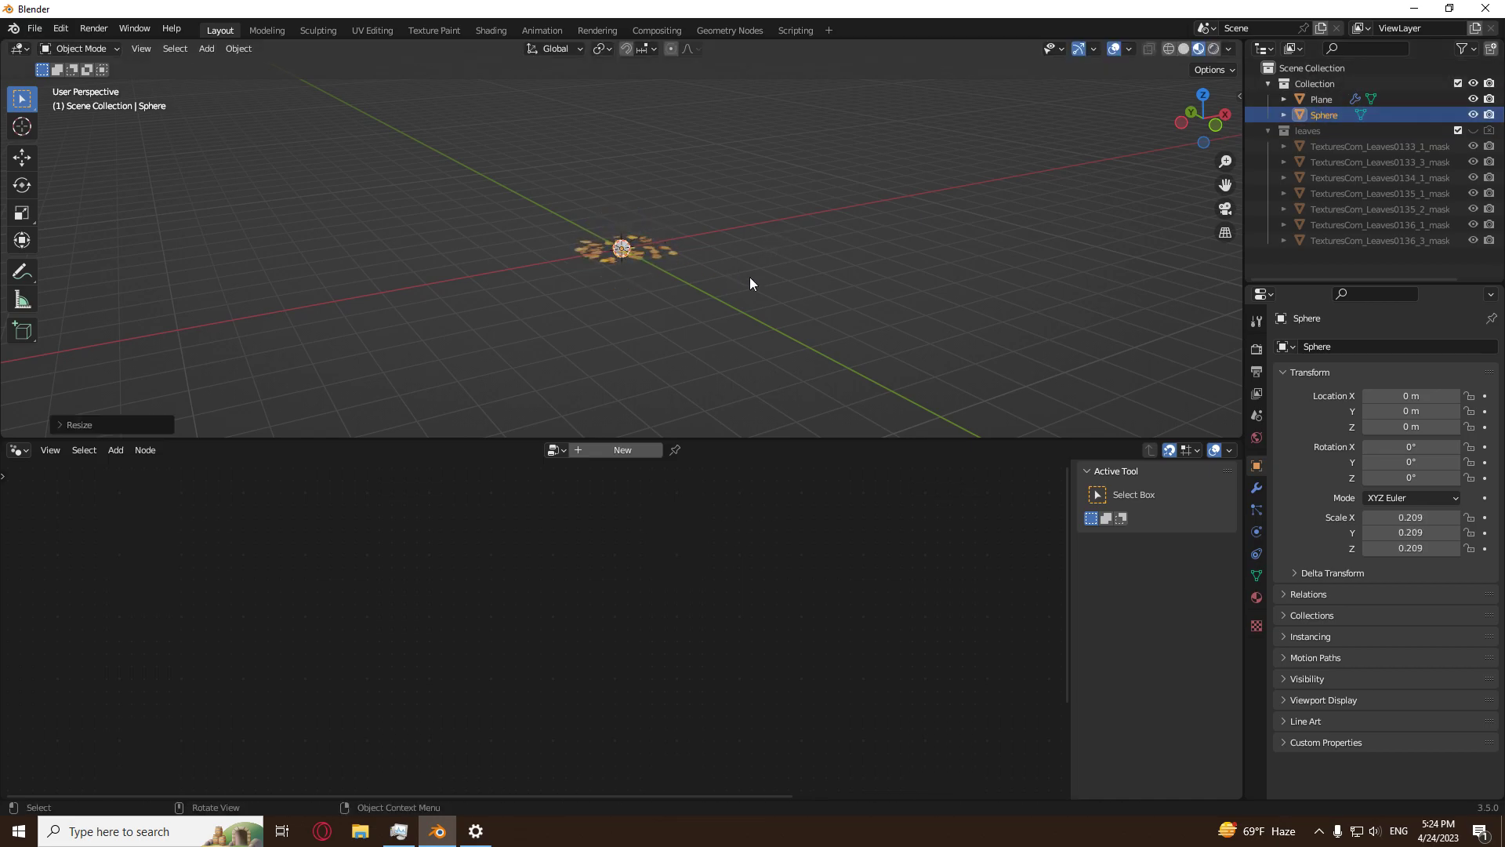
left_click(745, 279)
middle_click_drag(777, 287, 740, 327)
scroll(740, 327, "up", 3)
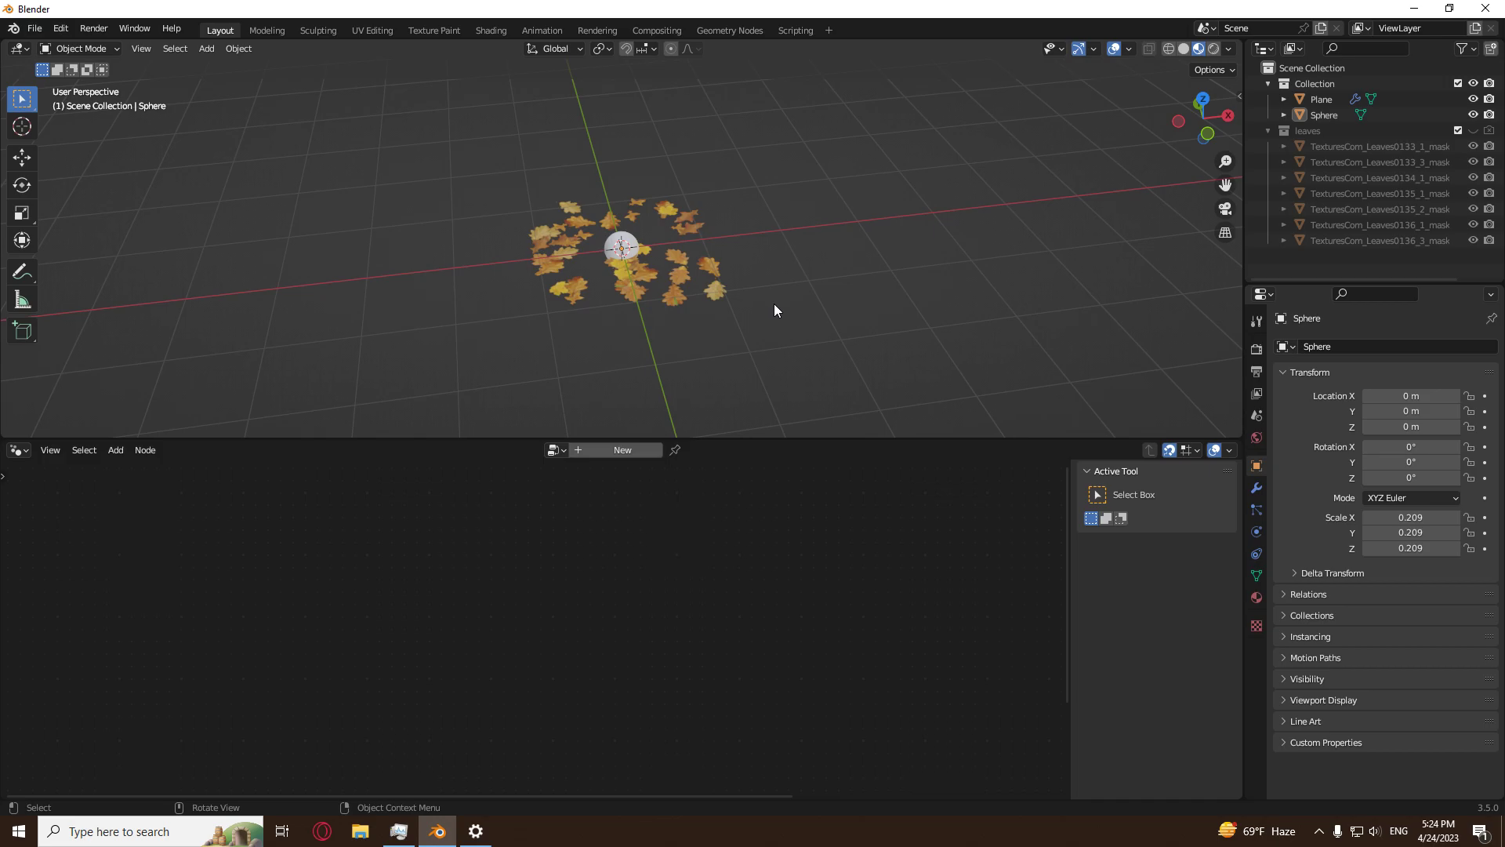
scroll(774, 309, "down", 5)
Move the sphere up about 3.8 m along Z and about 5 m along X, away from the leaves.
left_click(622, 249)
middle_click_drag(689, 267, 794, 254)
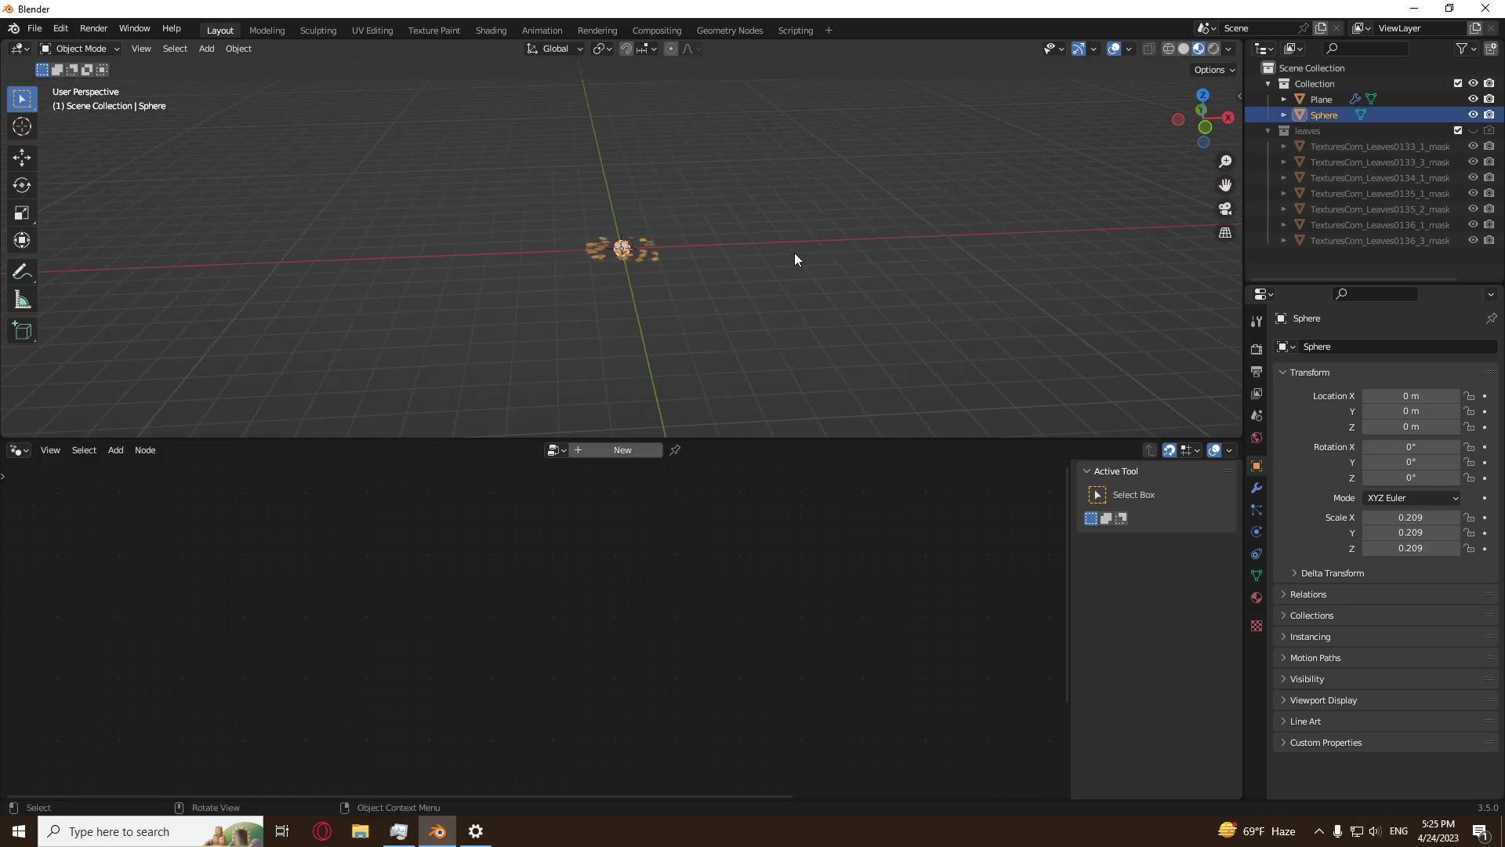
key("g")
key("z")
left_click(774, 161)
key("g")
key("x")
left_click(960, 229)
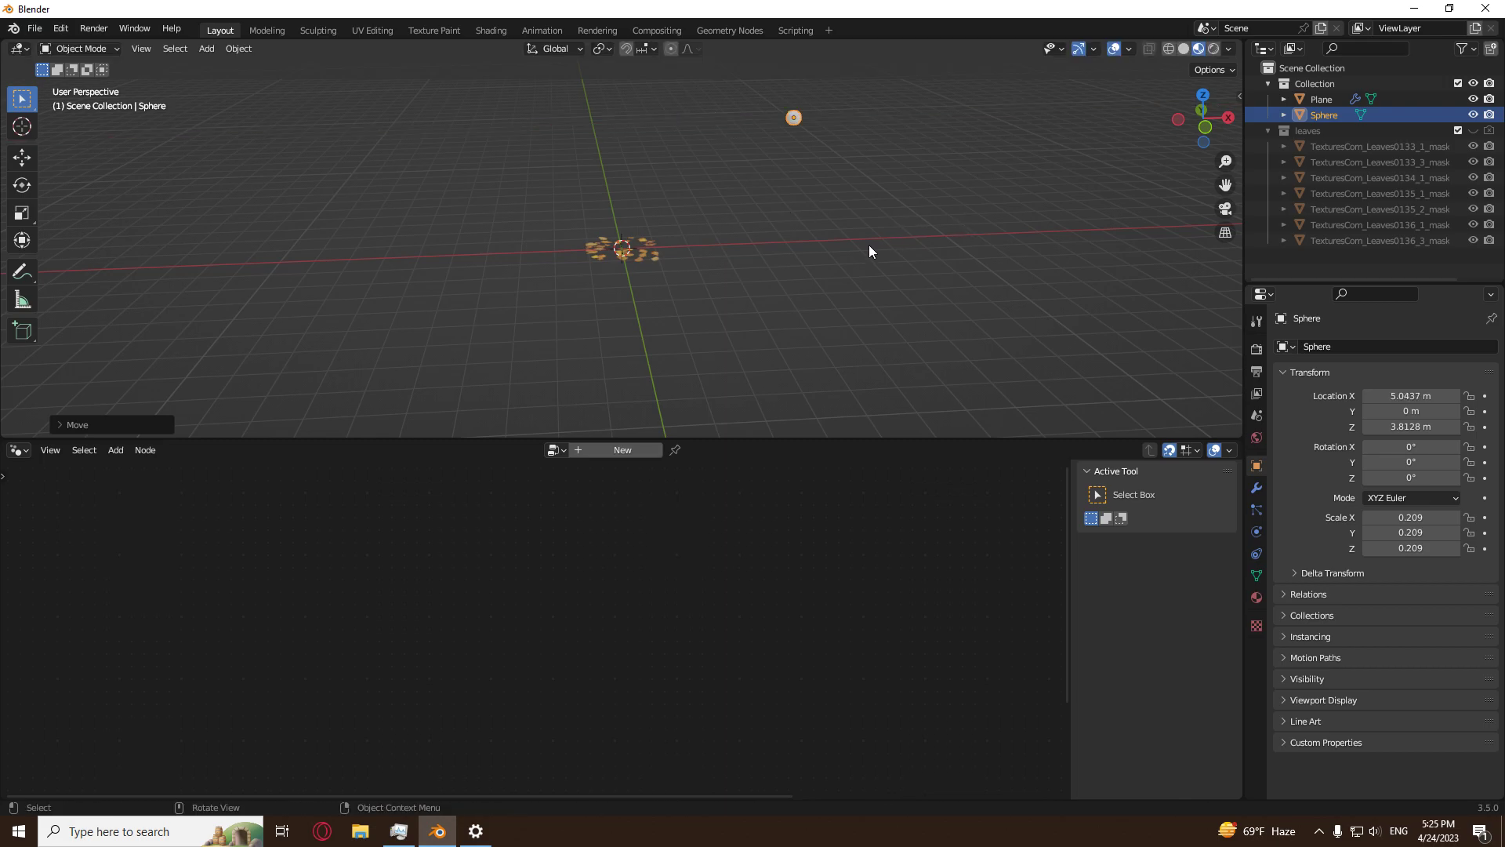
Select the leaf plane and add a Position node beside Instance on Points in its node tree.
left_click(647, 250)
scroll(645, 571, "down", 1)
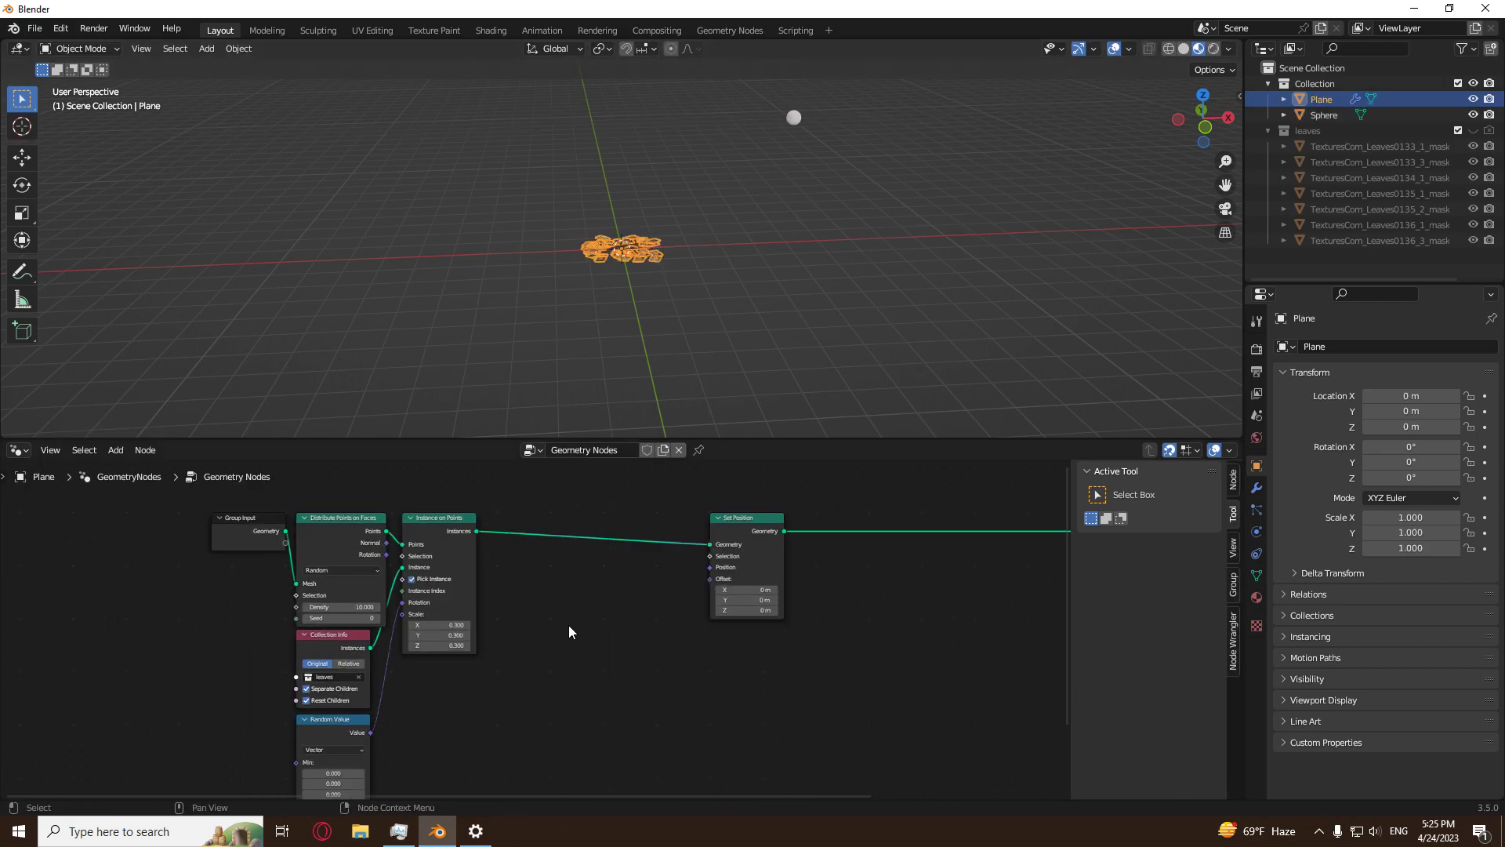
key("shift+a")
mouse_move(515, 571)
mouse_move(642, 572)
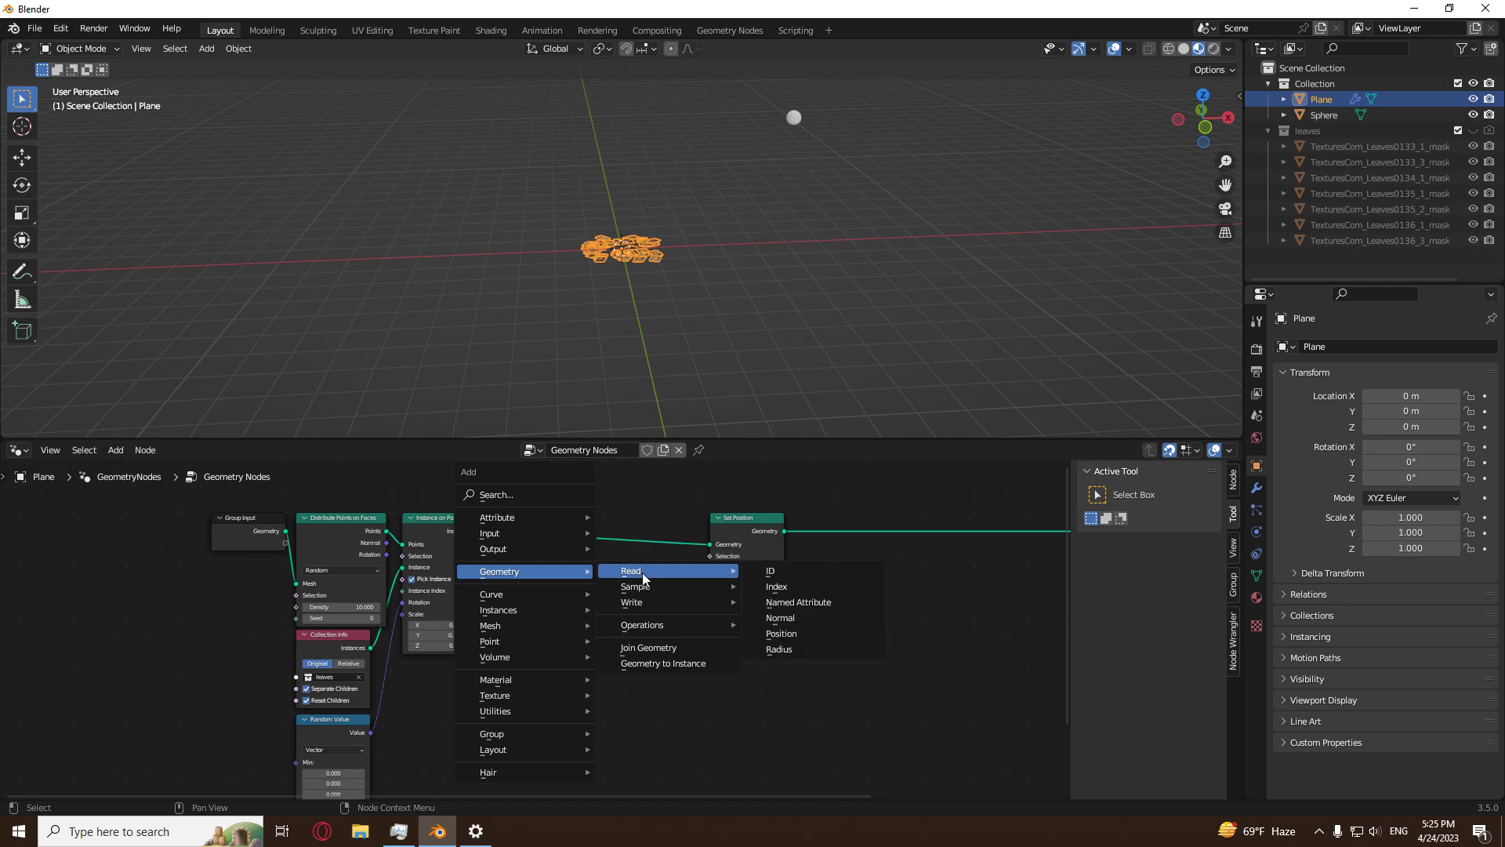
left_click(781, 633)
left_click(491, 558)
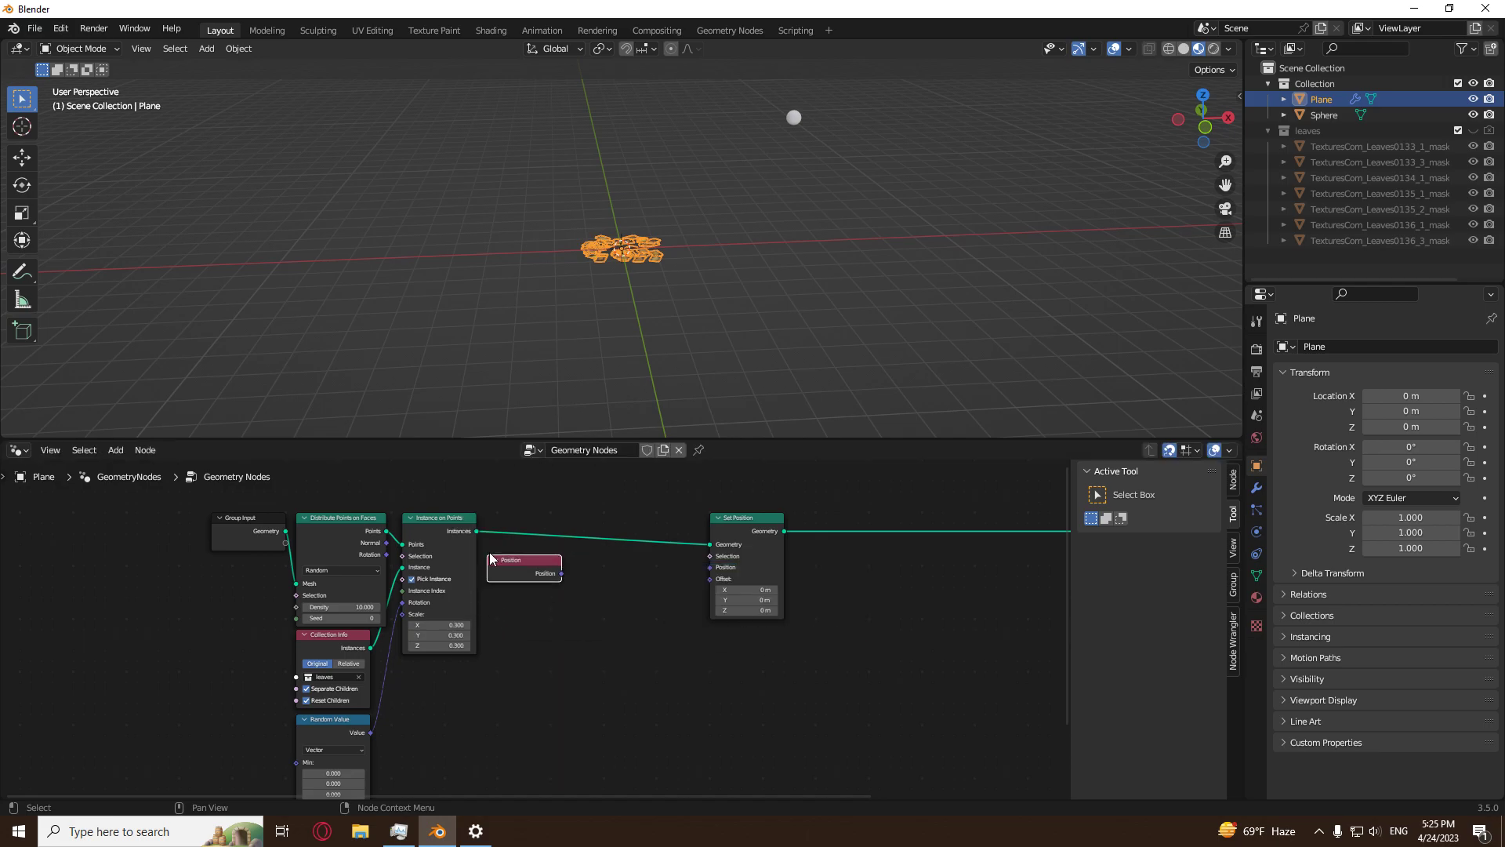
Add an Object Info node for the Sphere below the Position node and set it to Relative.
left_click_drag(1329, 114, 502, 621)
left_click(600, 684)
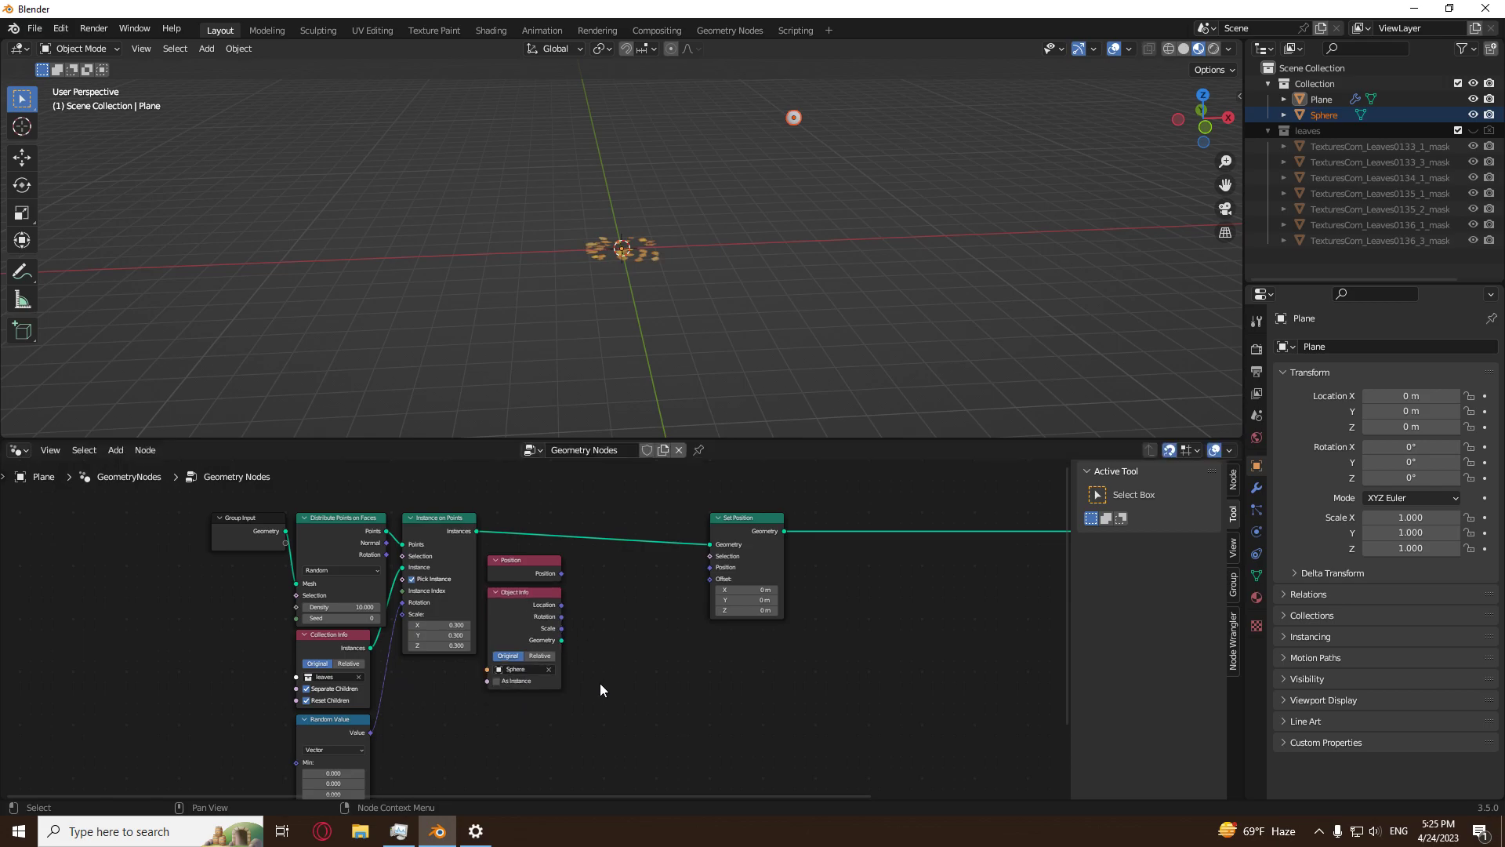
scroll(600, 683, "up", 3)
left_click(543, 674)
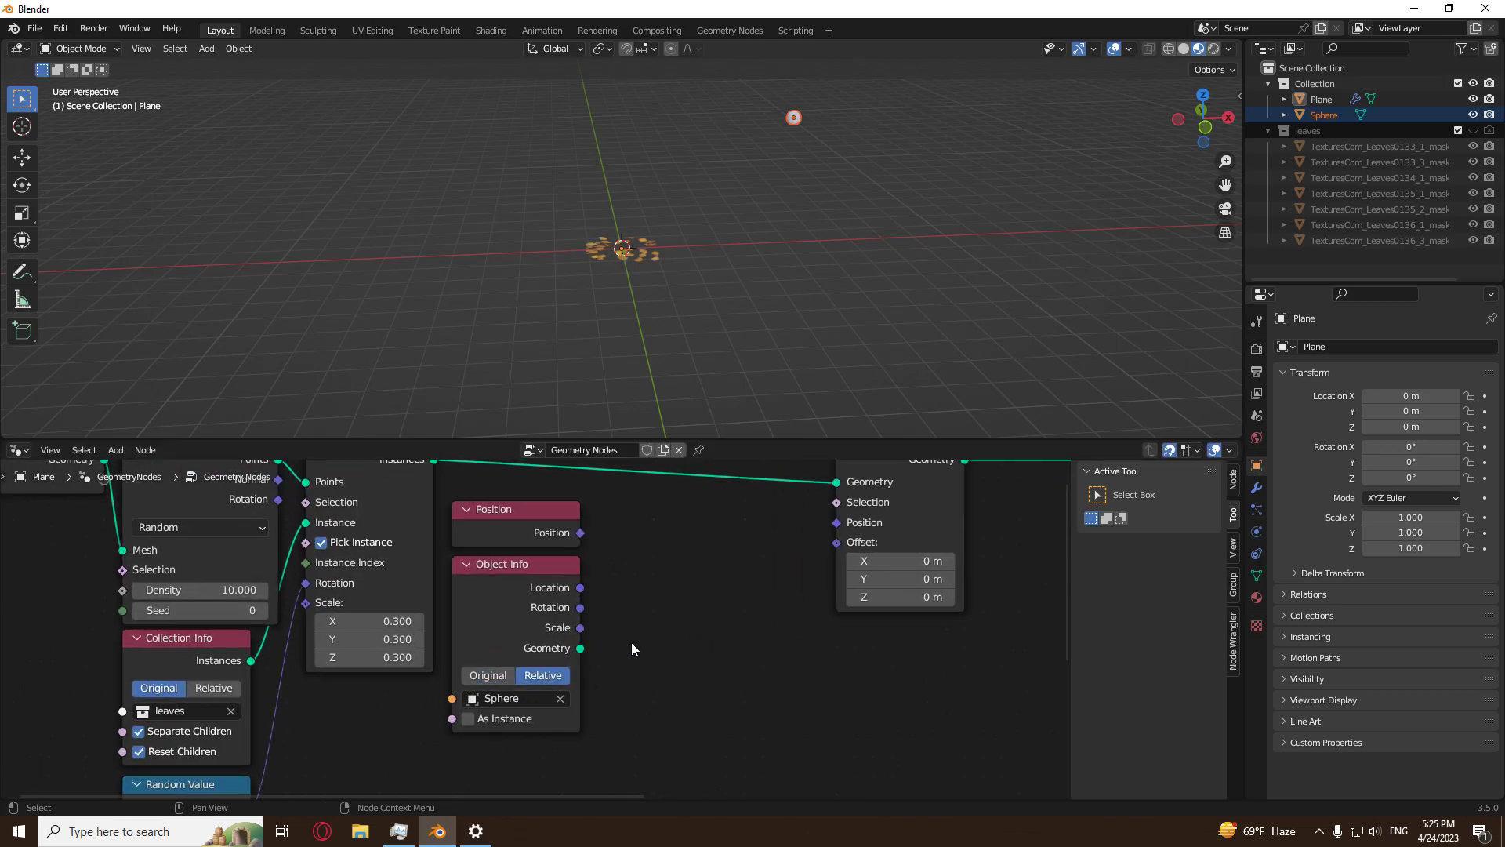
middle_click_drag(632, 581, 631, 606)
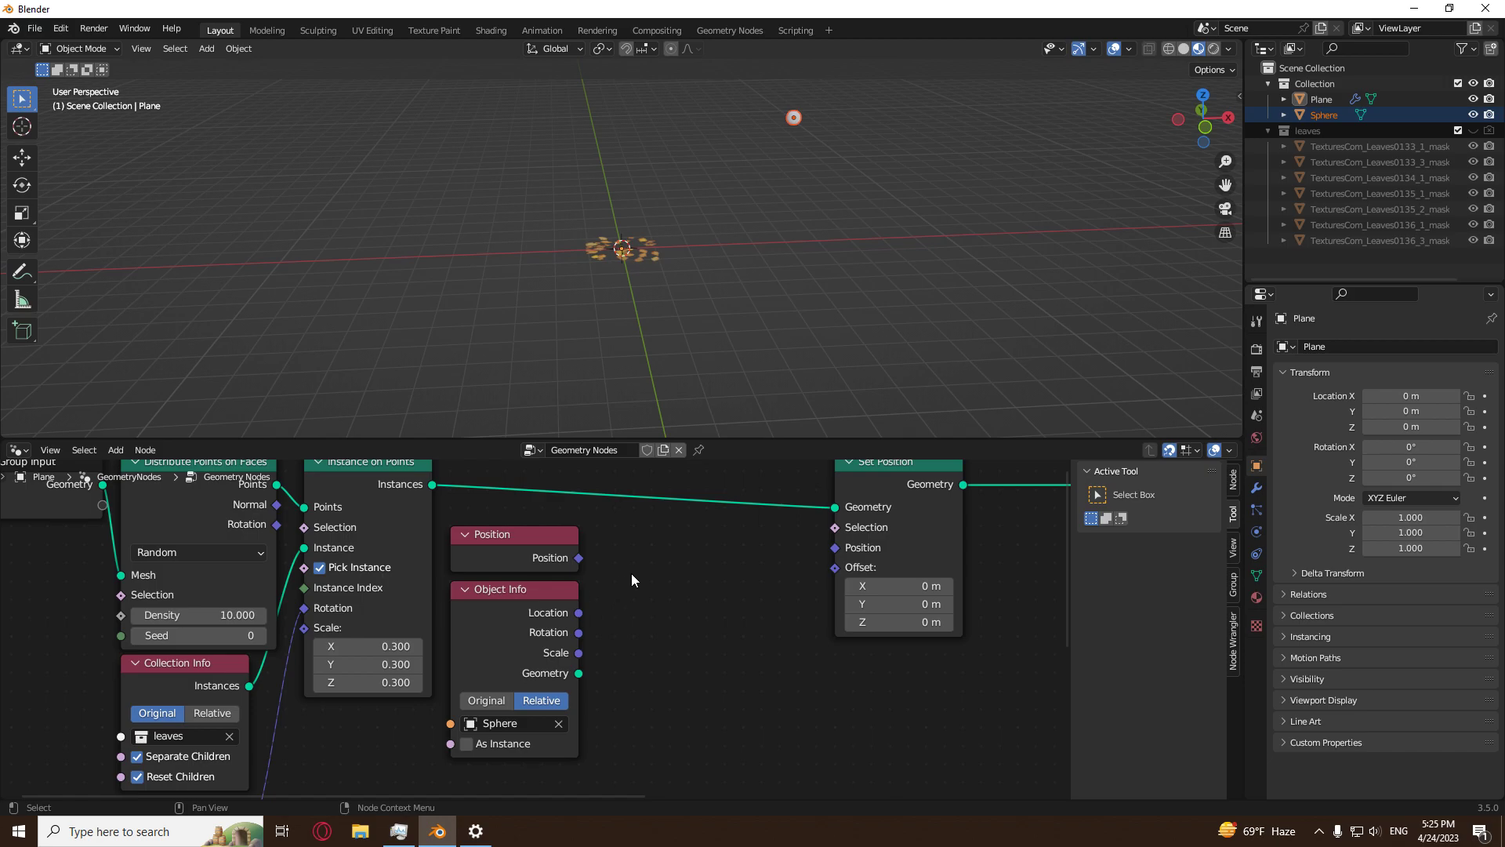
Move the Set Position node farther from the Position and Object Info nodes to make room between them.
scroll(758, 605, "down", 2)
left_click(789, 533)
left_click_drag(788, 532, 948, 533)
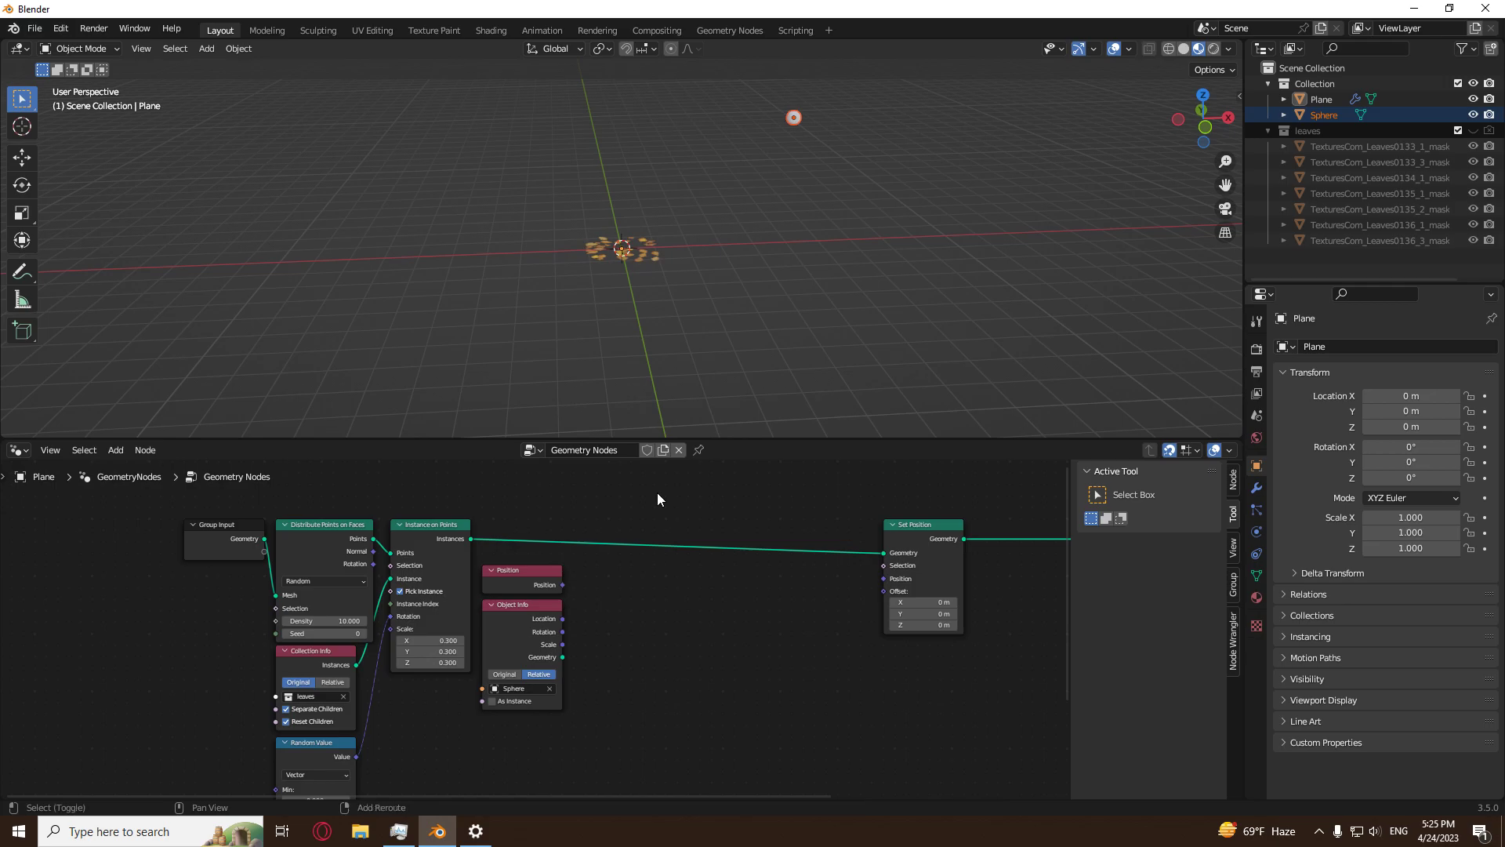
Add a Vector Math node before Set Position and set its operation to Subtract.
key("shift+a")
mouse_move(646, 633)
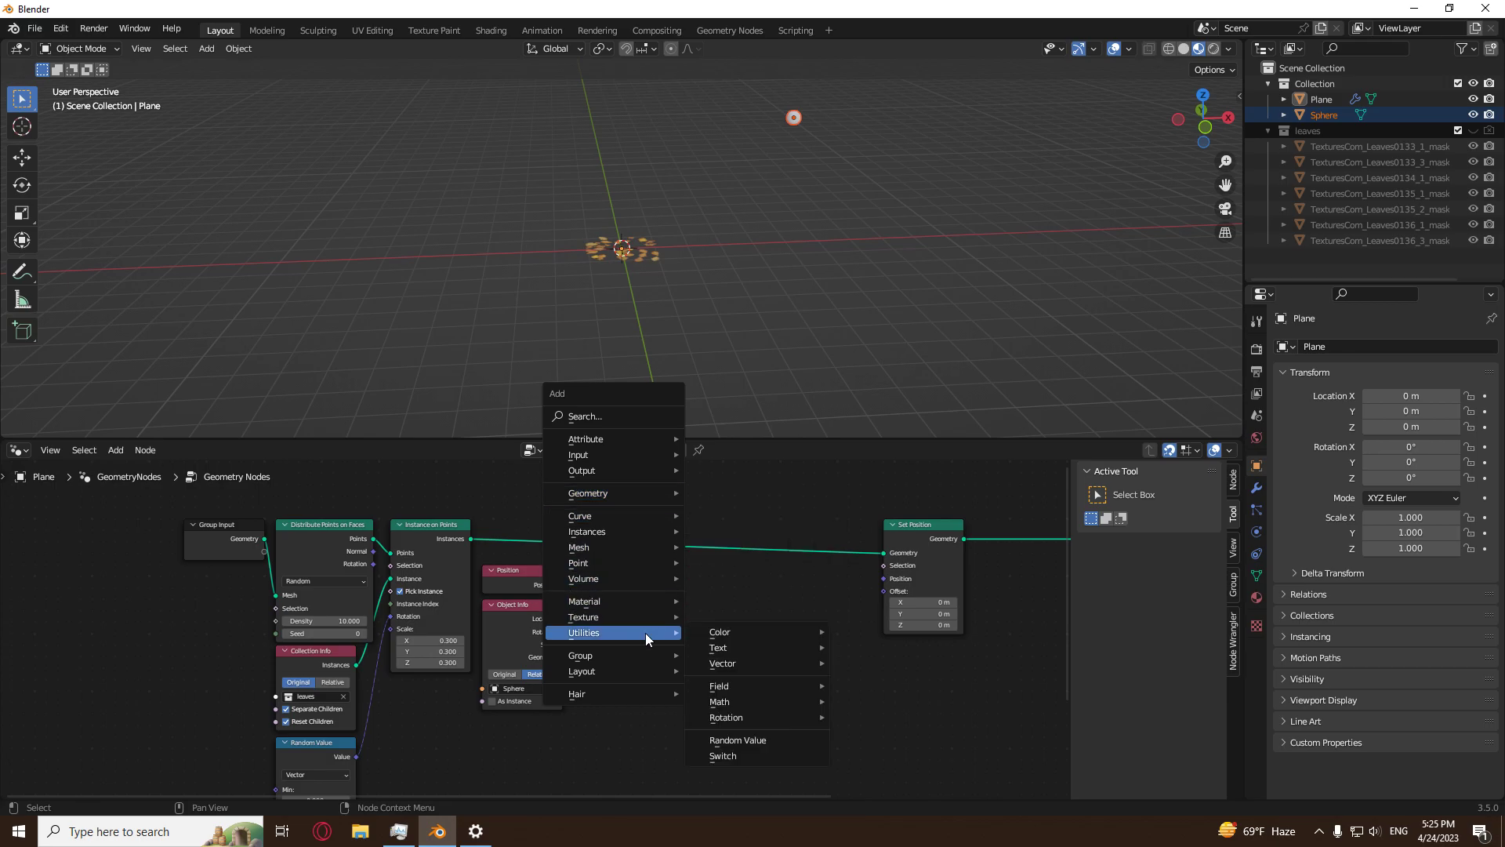
mouse_move(736, 662)
left_click(890, 680)
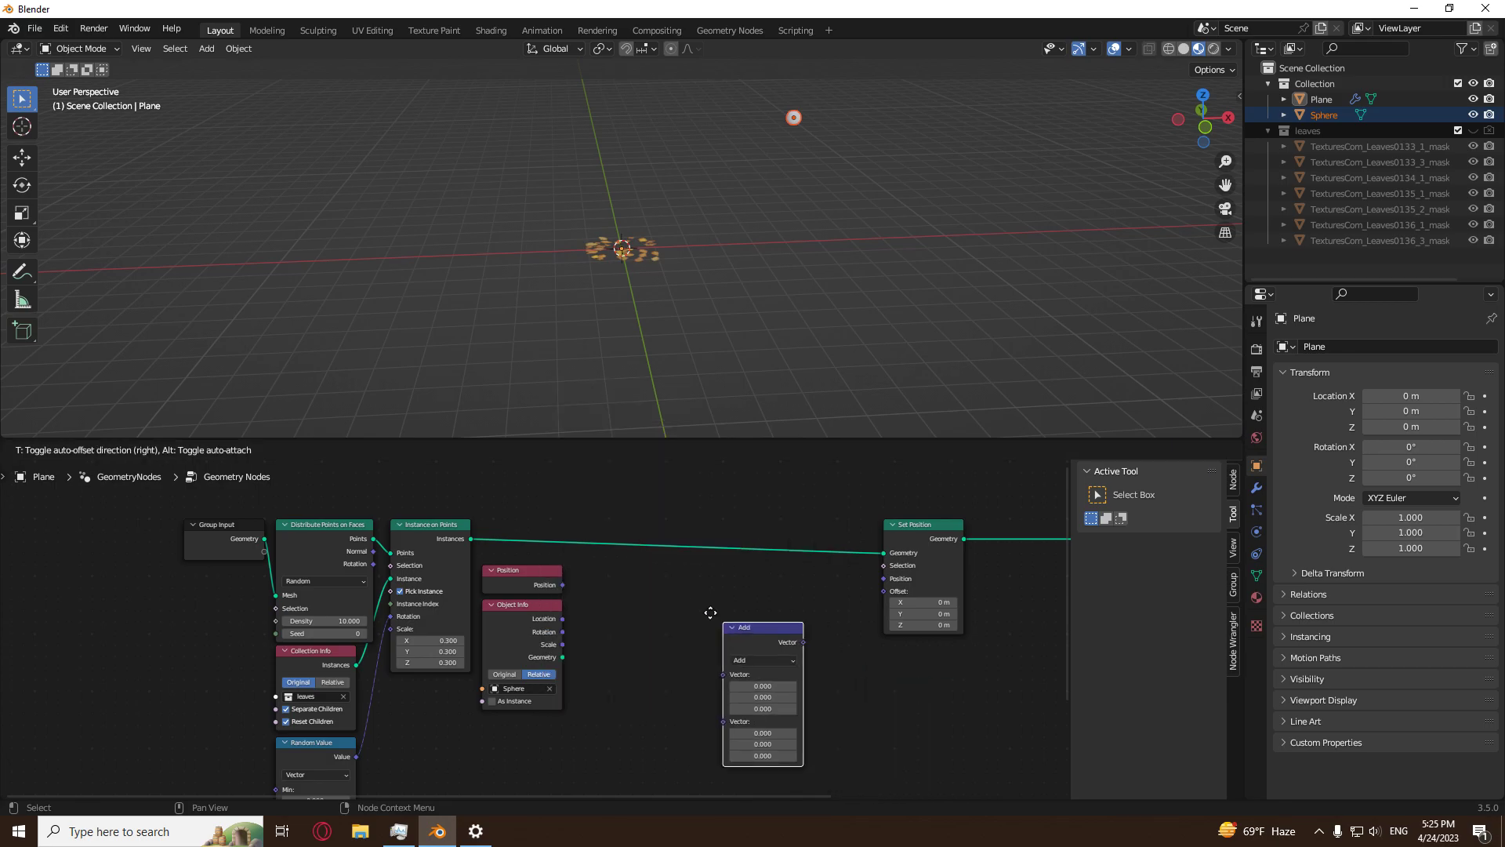
left_click(787, 624)
scroll(788, 624, "up", 2)
scroll(788, 624, "up", 1)
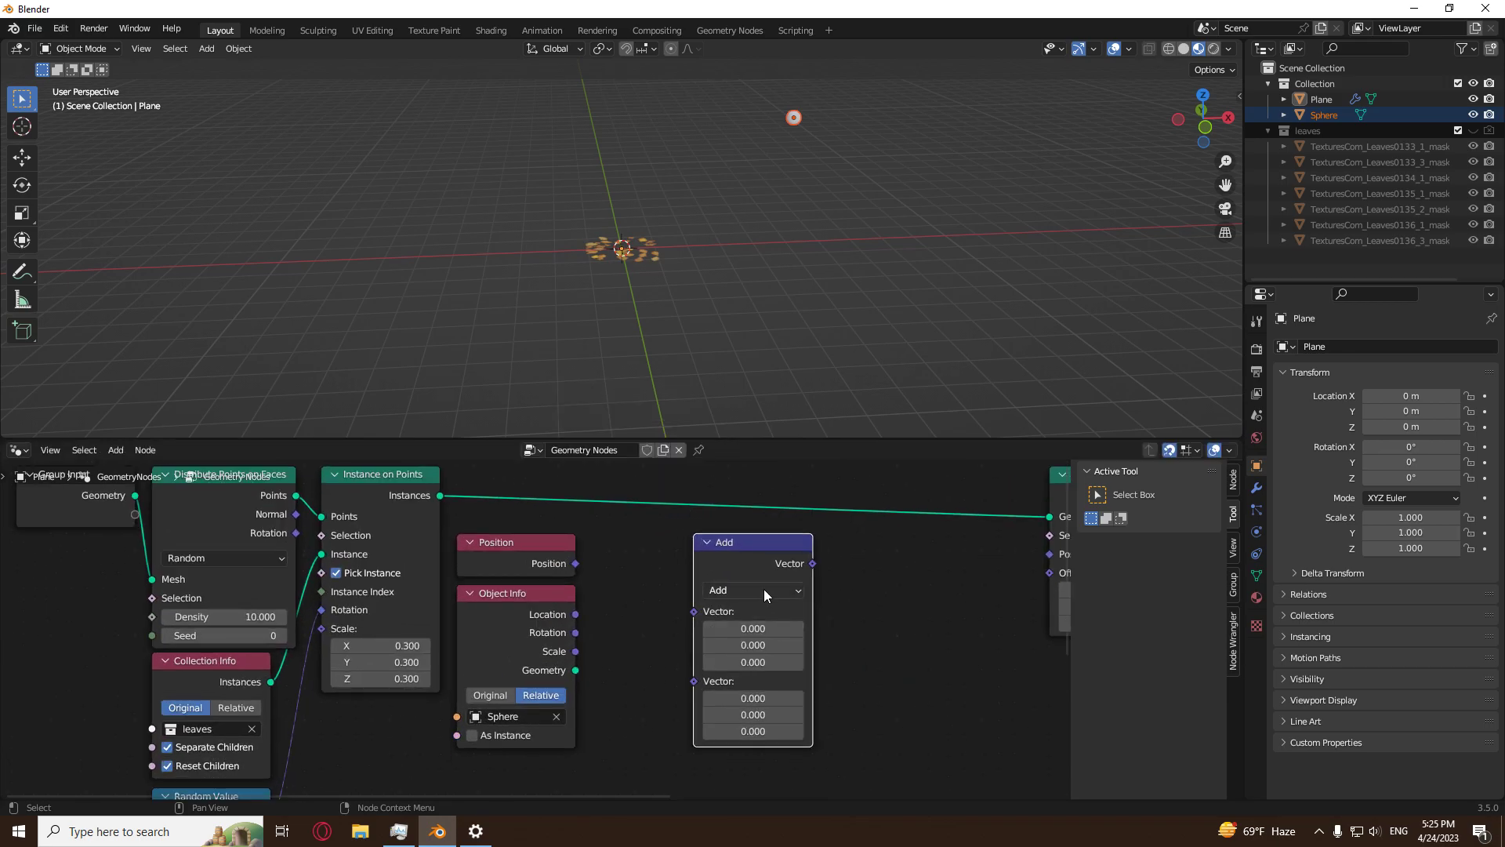
left_click(763, 589)
left_click(734, 587)
left_click(751, 552)
Subtract Position from the Object Info Location, feed the result into Set Position's Offset, and inspect the leaves at the sphere.
left_click_drag(575, 614, 694, 611)
left_click_drag(578, 562, 694, 629)
middle_click_drag(859, 628, 689, 660)
left_click_drag(641, 594, 878, 604)
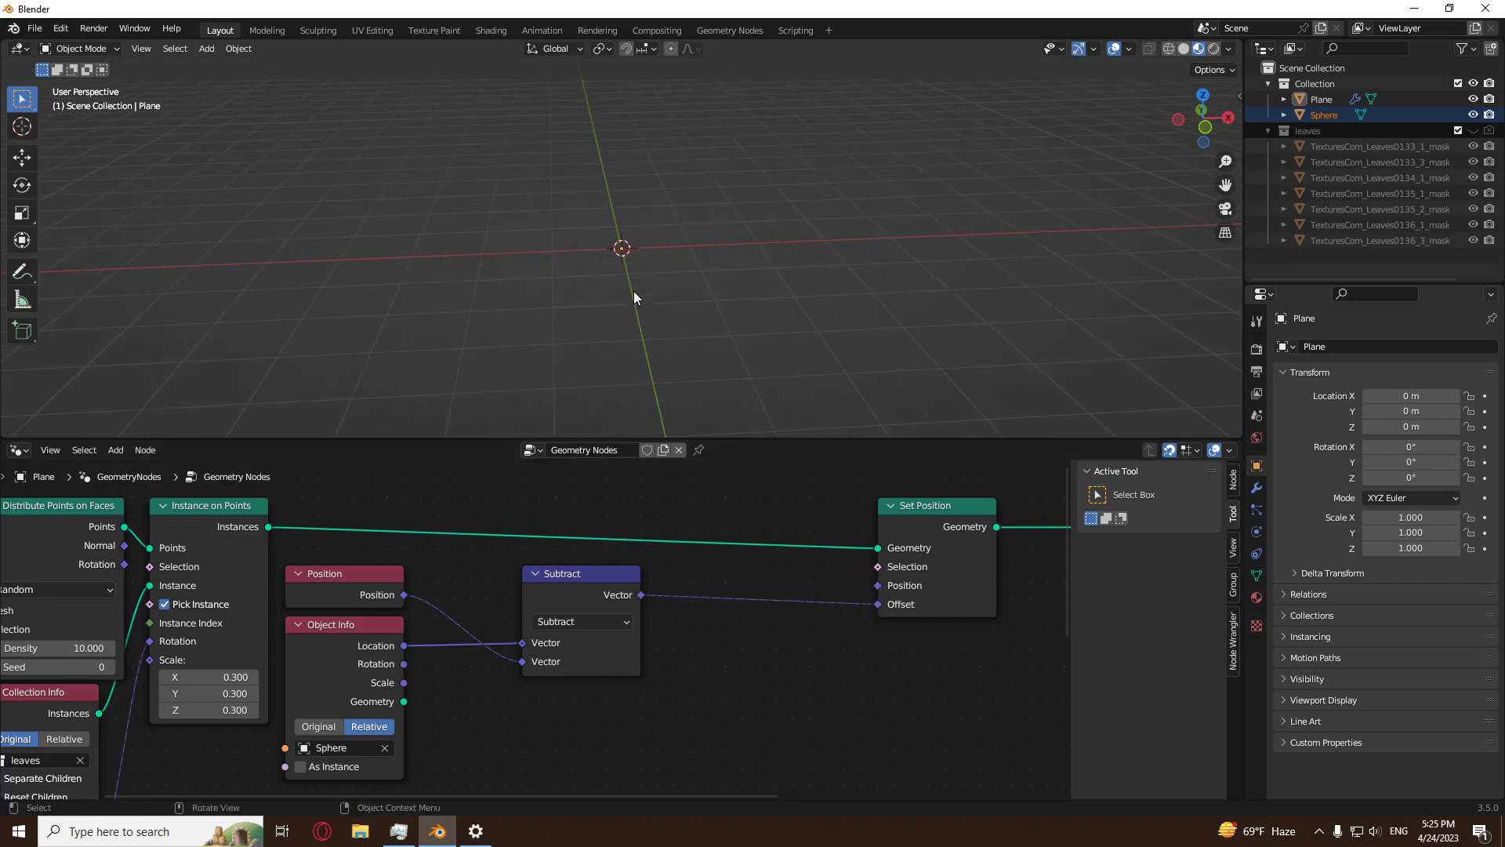
middle_click_drag(754, 227, 702, 299, "shift")
middle_click_drag(820, 237, 705, 279)
scroll(760, 254, "up", 3)
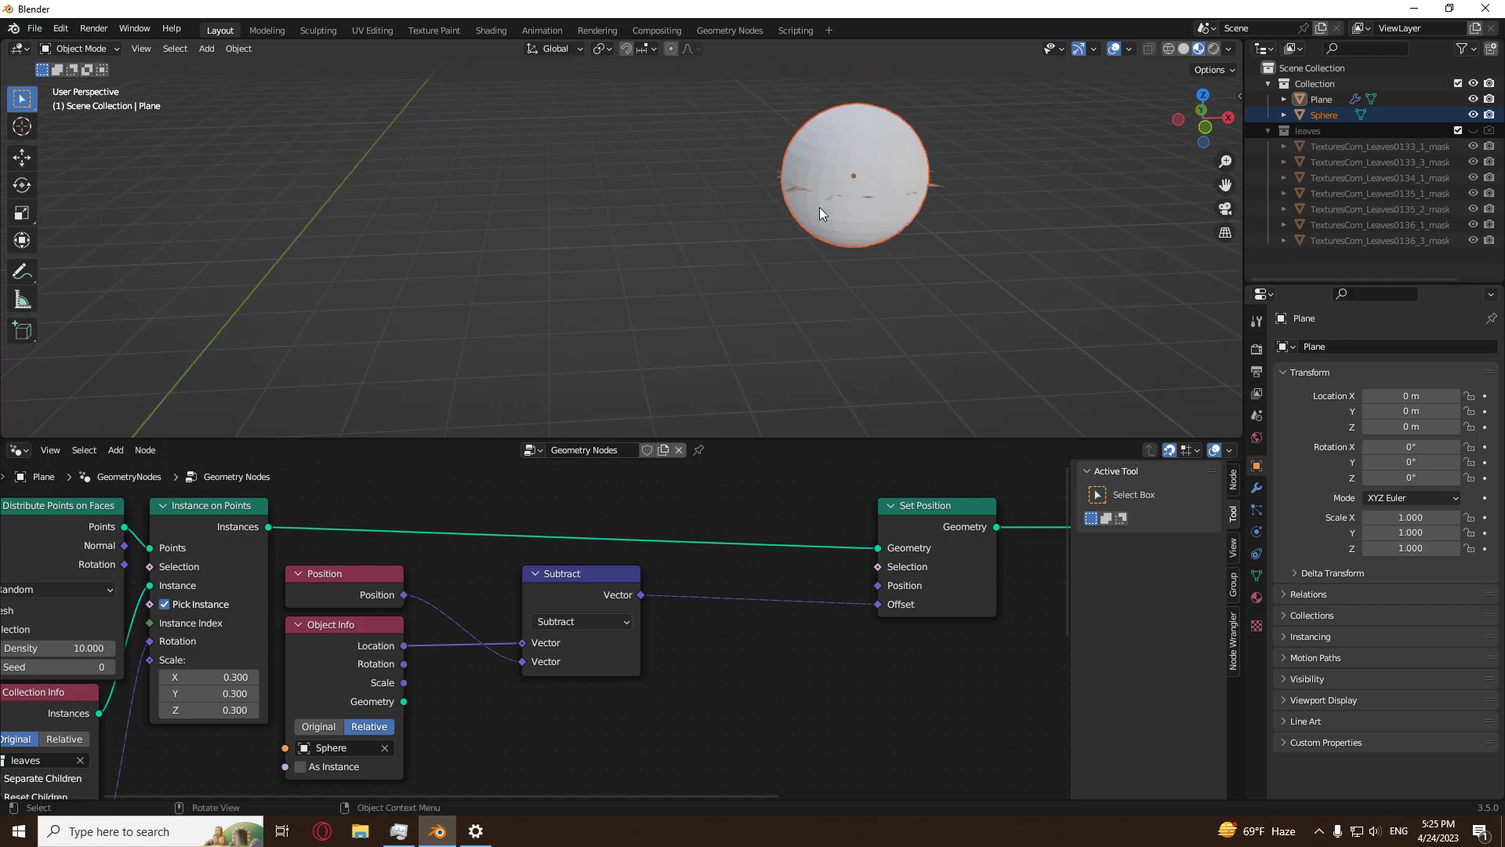
Duplicate the Subtract node onto the link to Set Position's Offset and change the copy's operation to Add.
scroll(690, 599, "down", 2)
middle_click_drag(674, 636, 689, 605)
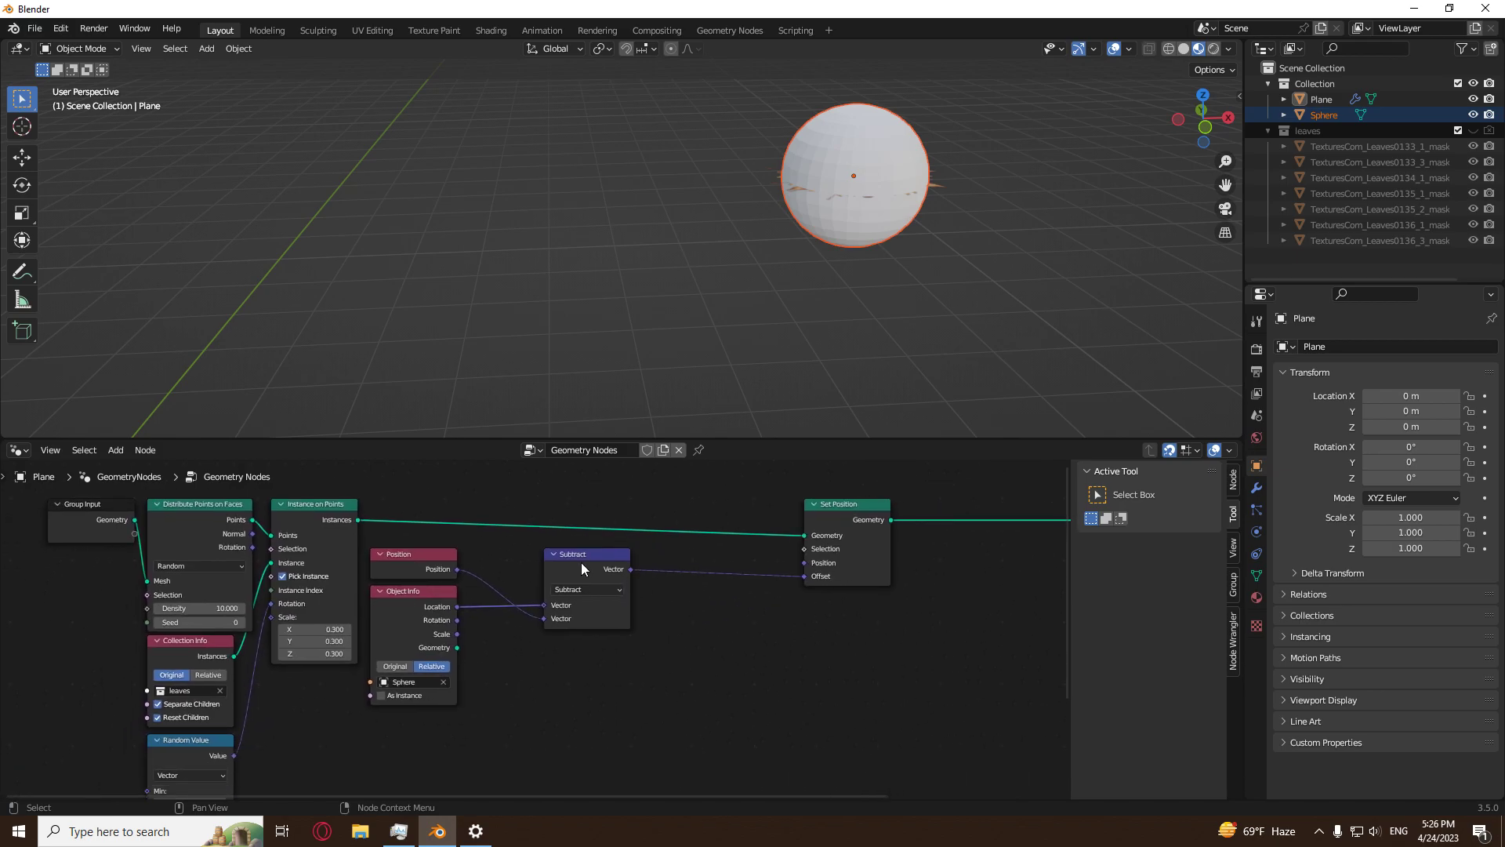
key("shift+d")
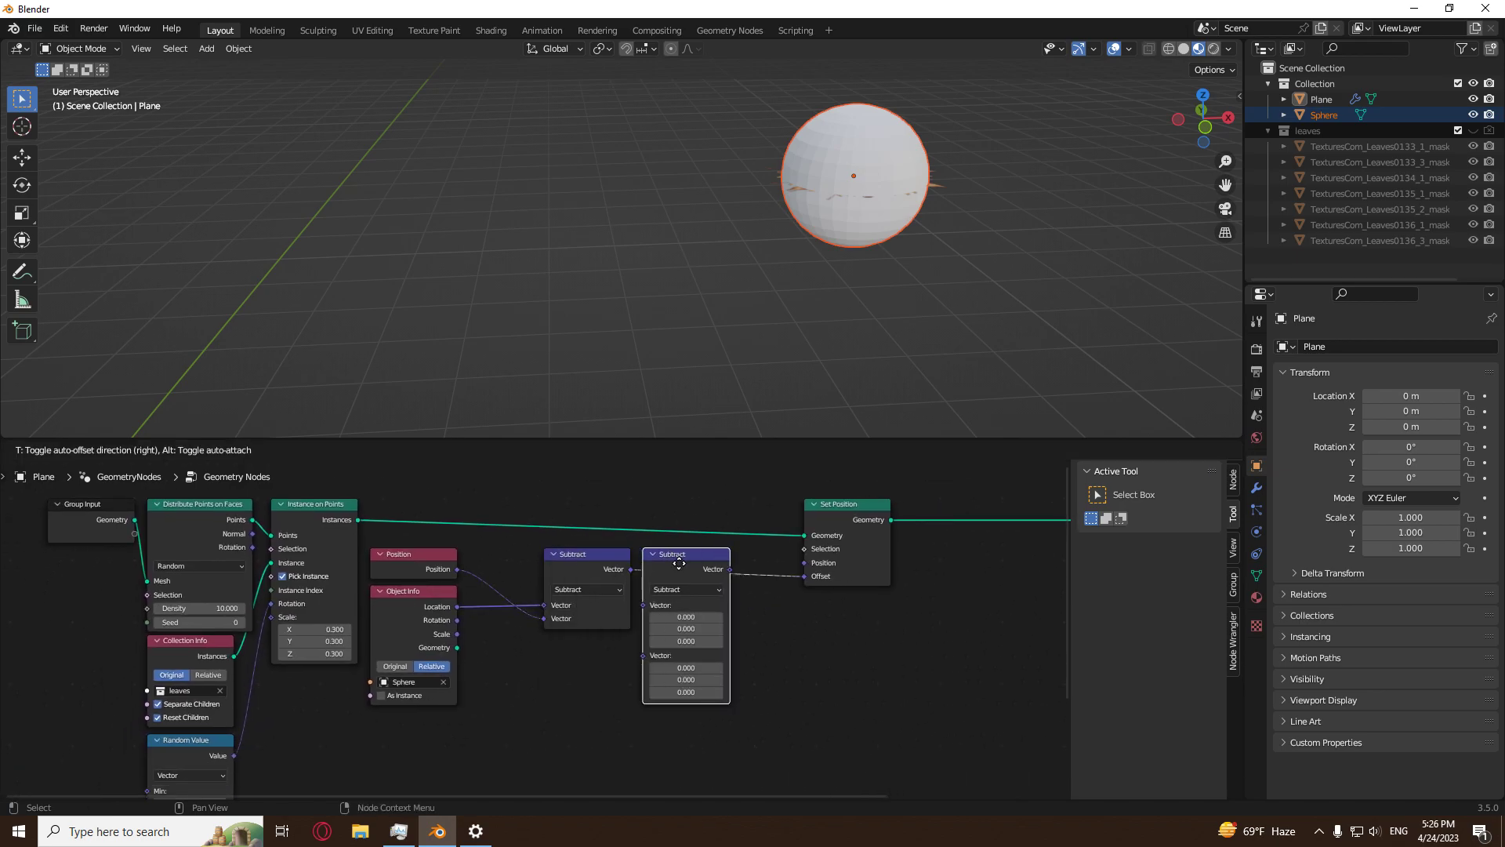
left_click(675, 563)
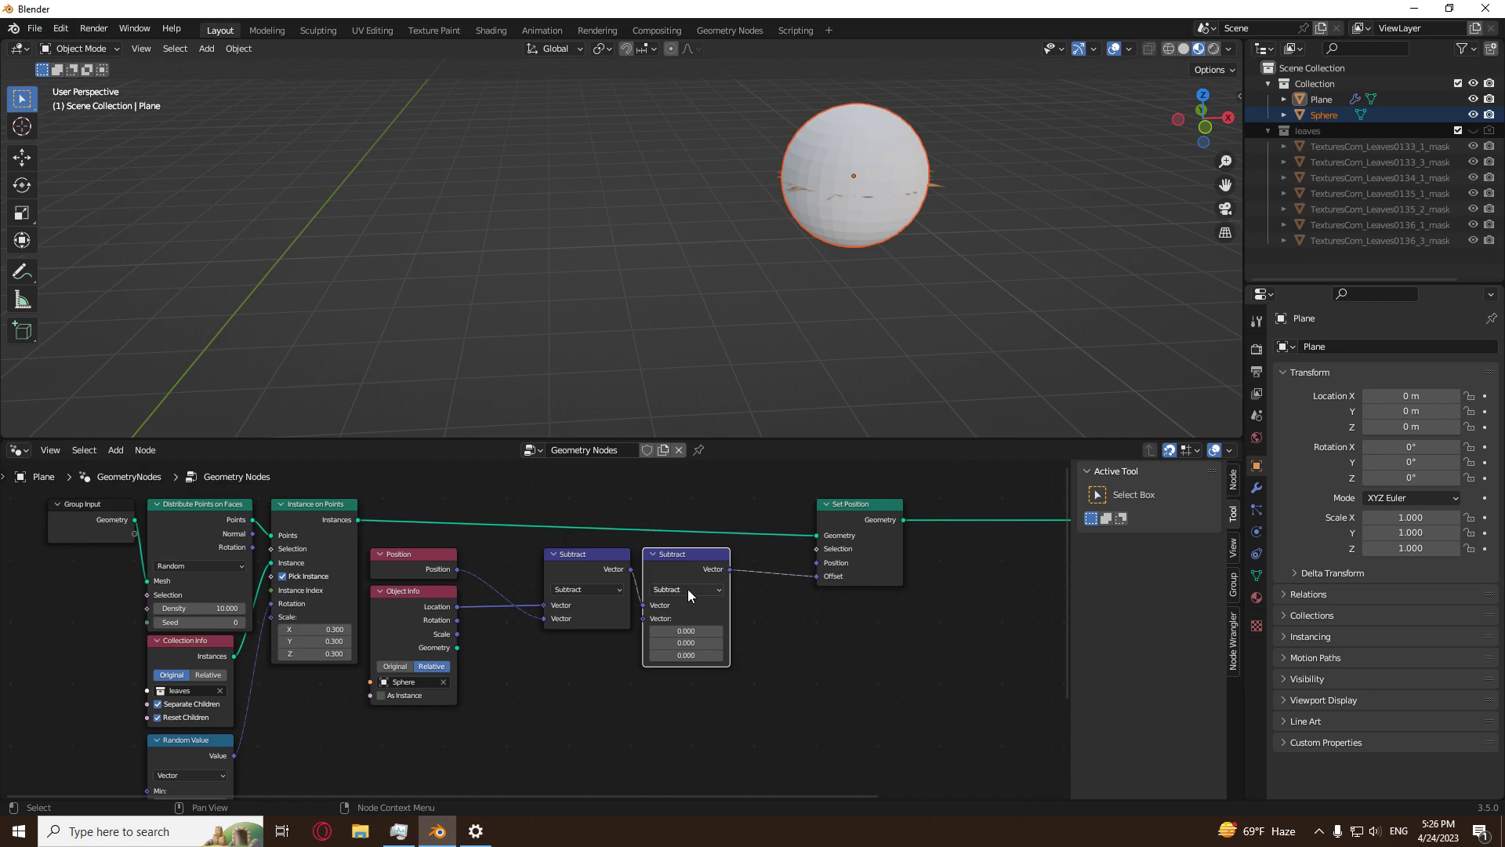
left_click(688, 589)
left_click(701, 577)
Duplicate the Random Value node below the Add node and set all three Max values to 0.2.
scroll(735, 281, "down", 5)
middle_click_drag(736, 288, 715, 309)
middle_click_drag(239, 756, 313, 613)
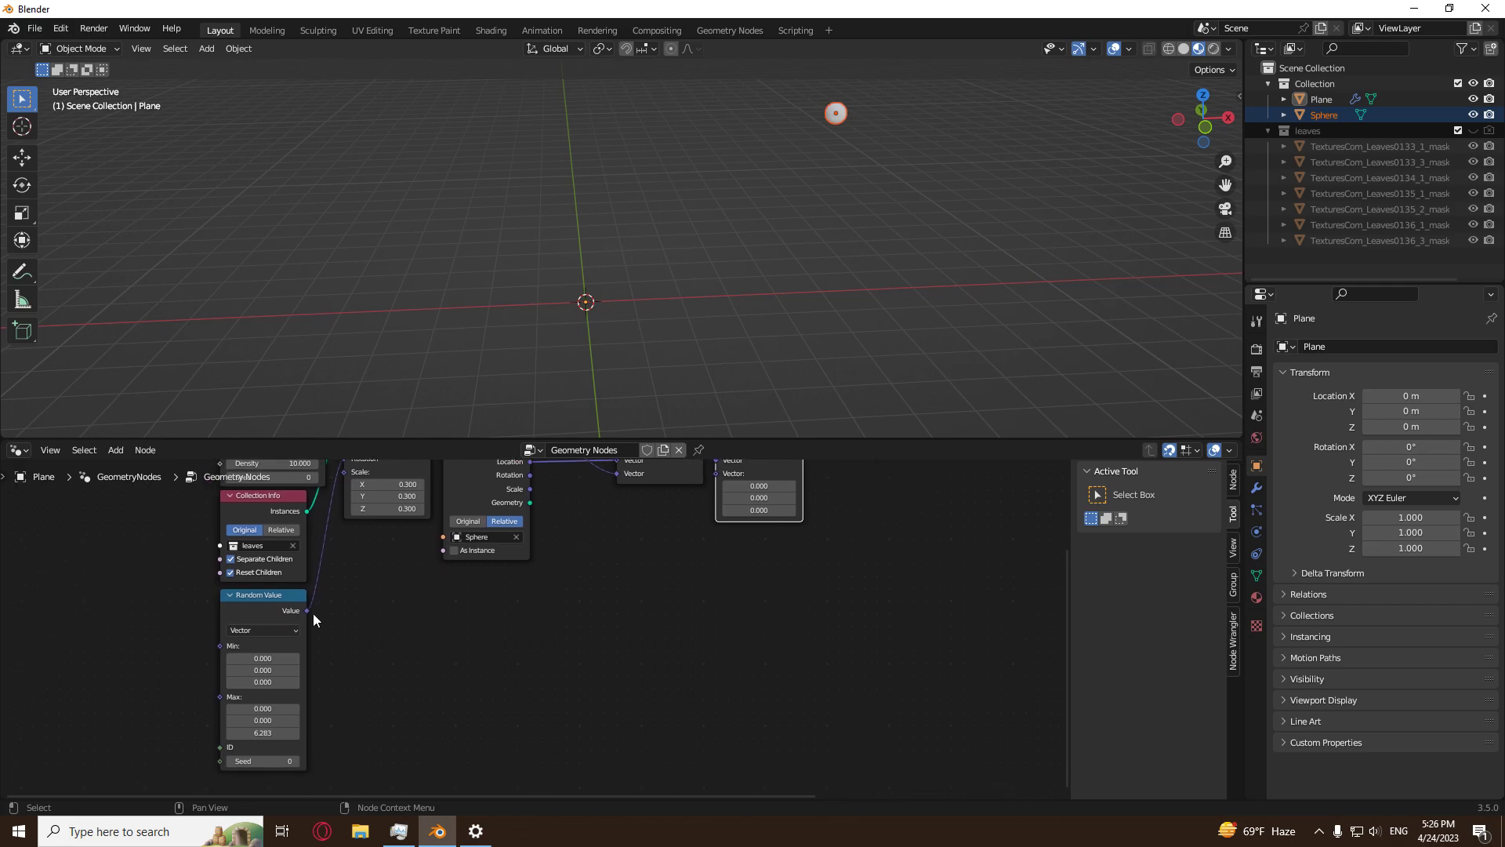
left_click(274, 605)
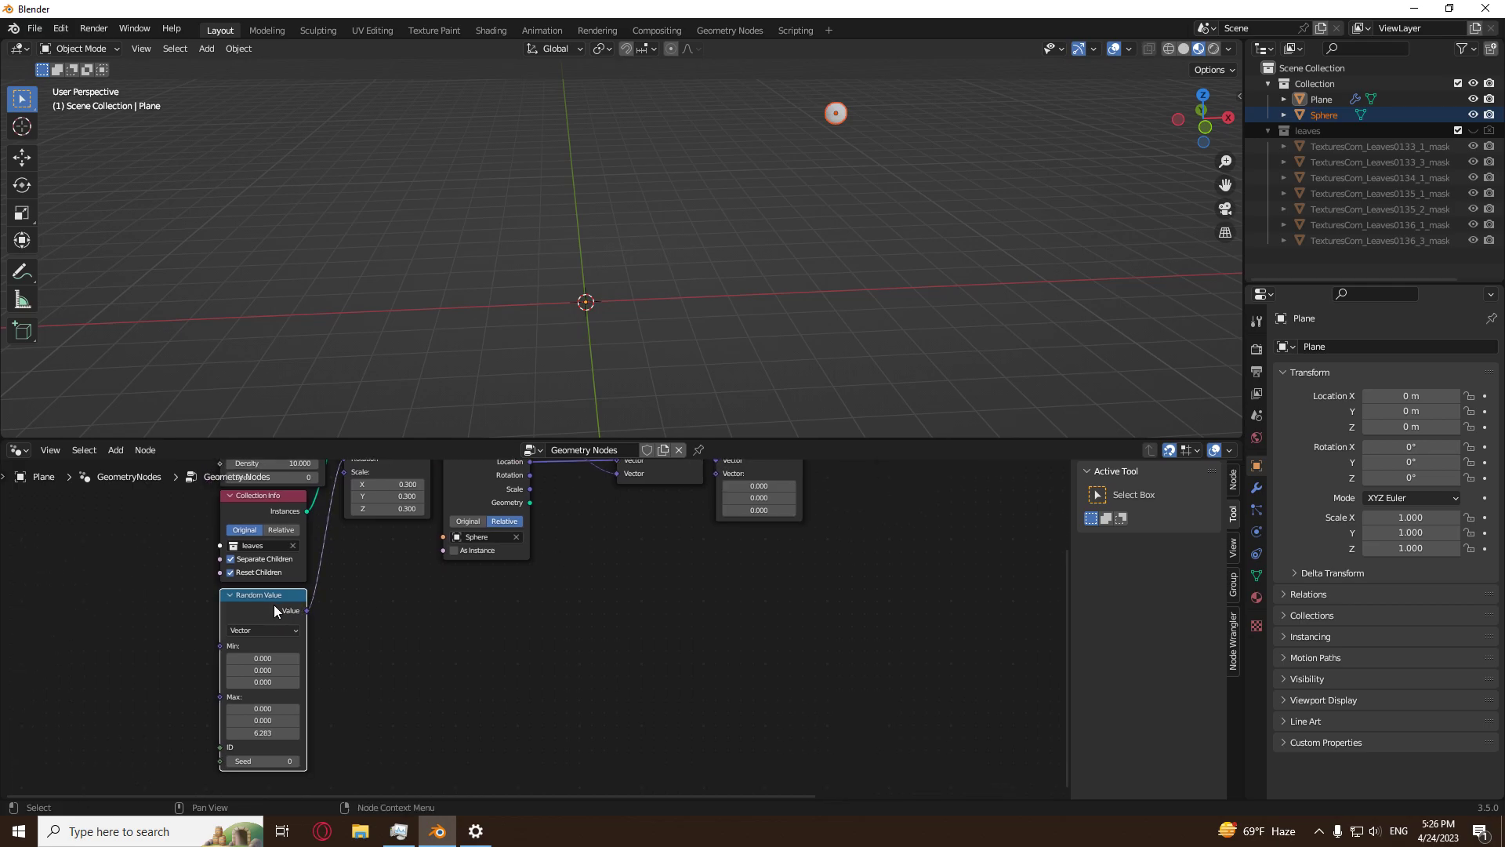
key("shift+d")
left_click(769, 542)
left_click_drag(776, 646, 786, 671)
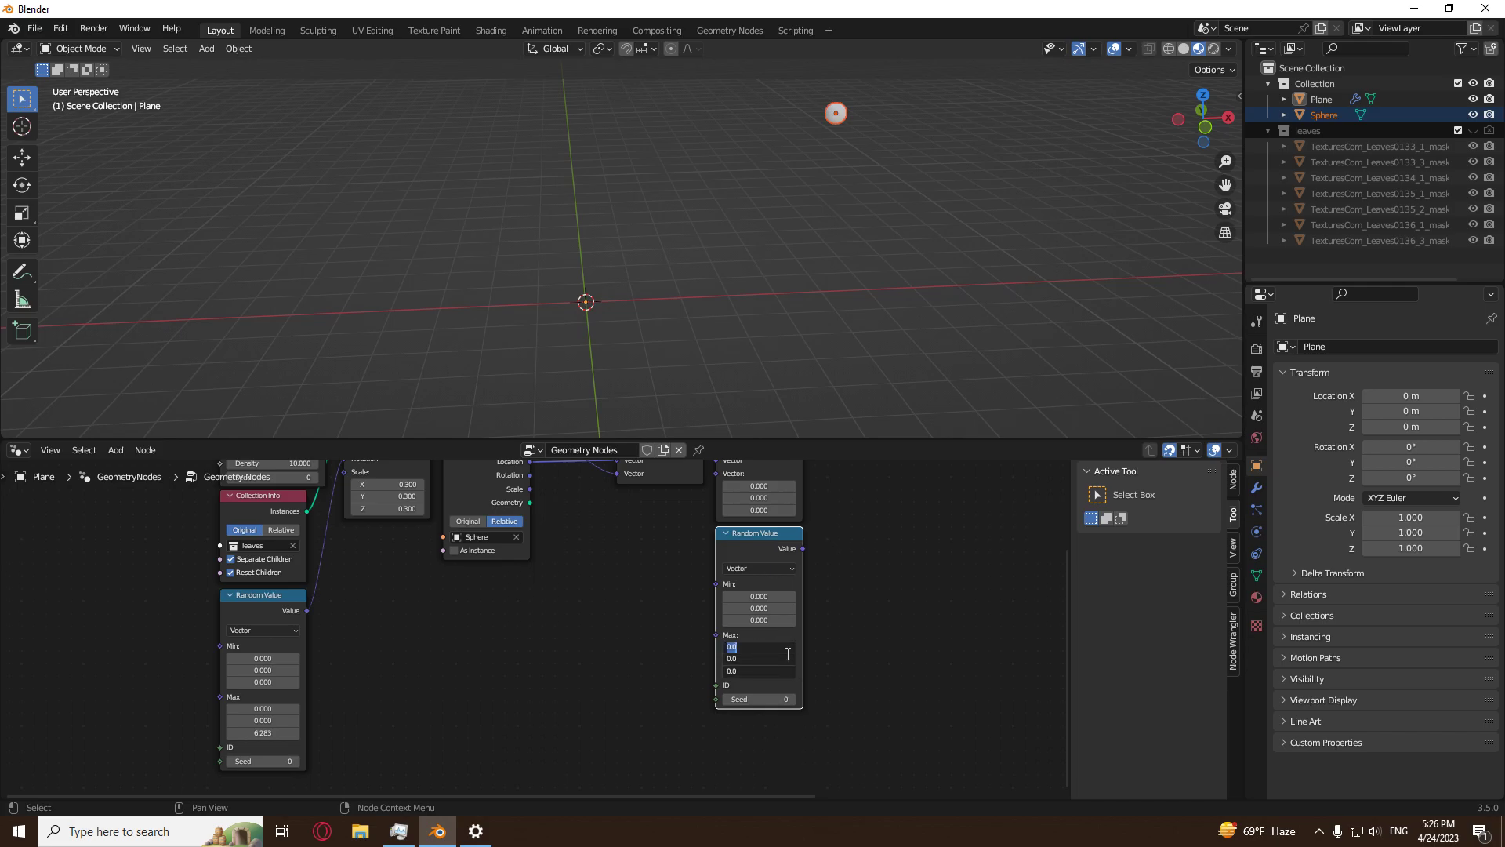
type("0.2")
key("Return")
Connect the duplicated Random Value output to the Add node's second vector and inspect the scattered leaves.
middle_click_drag(803, 560, 780, 690)
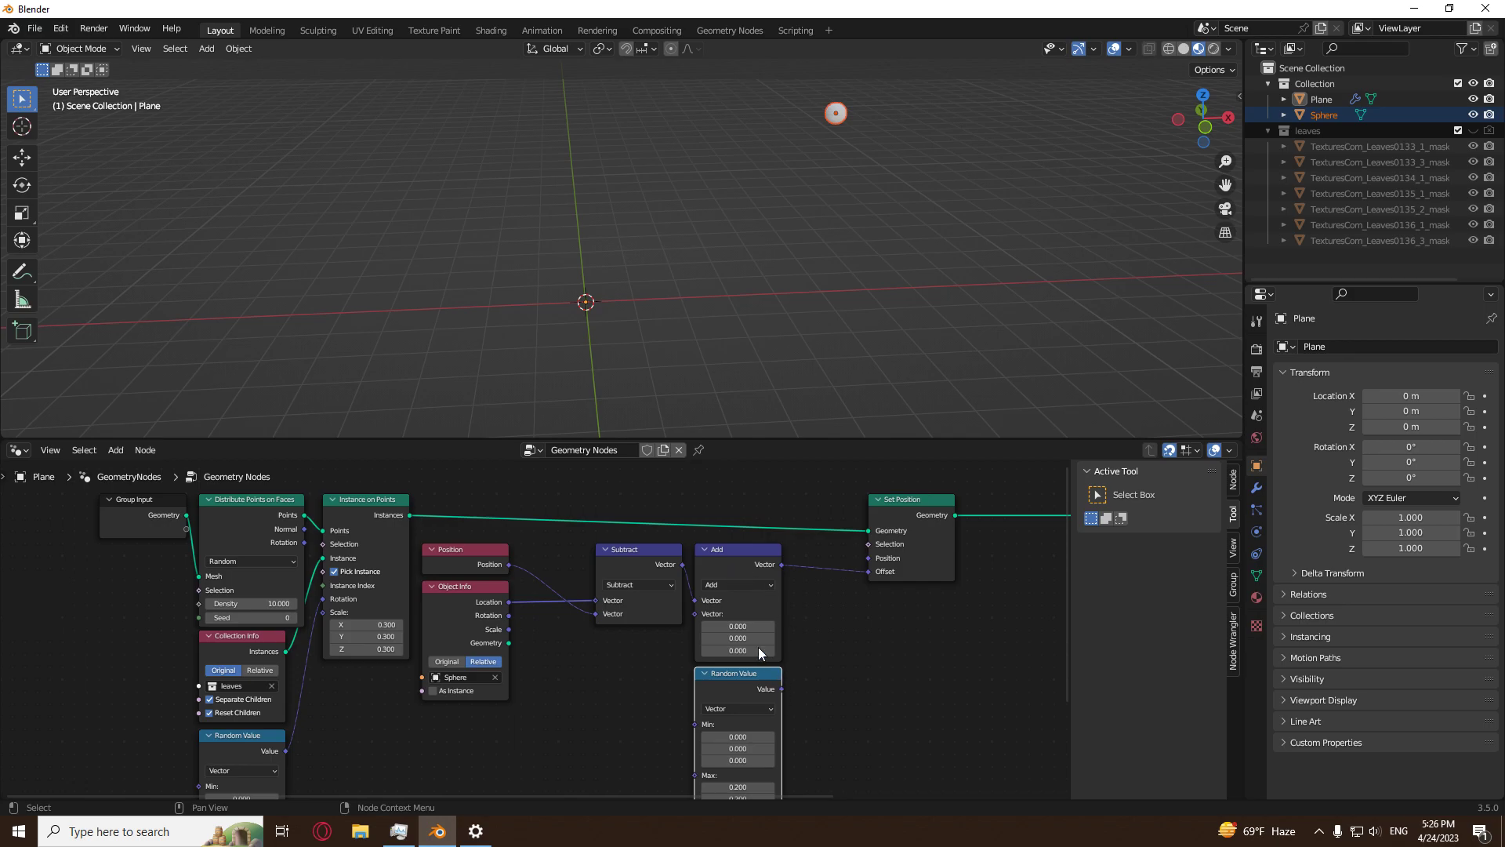
left_click_drag(782, 688, 695, 613)
middle_click_drag(873, 184, 754, 227)
middle_click_drag(870, 694, 867, 563)
middle_click_drag(919, 286, 967, 276)
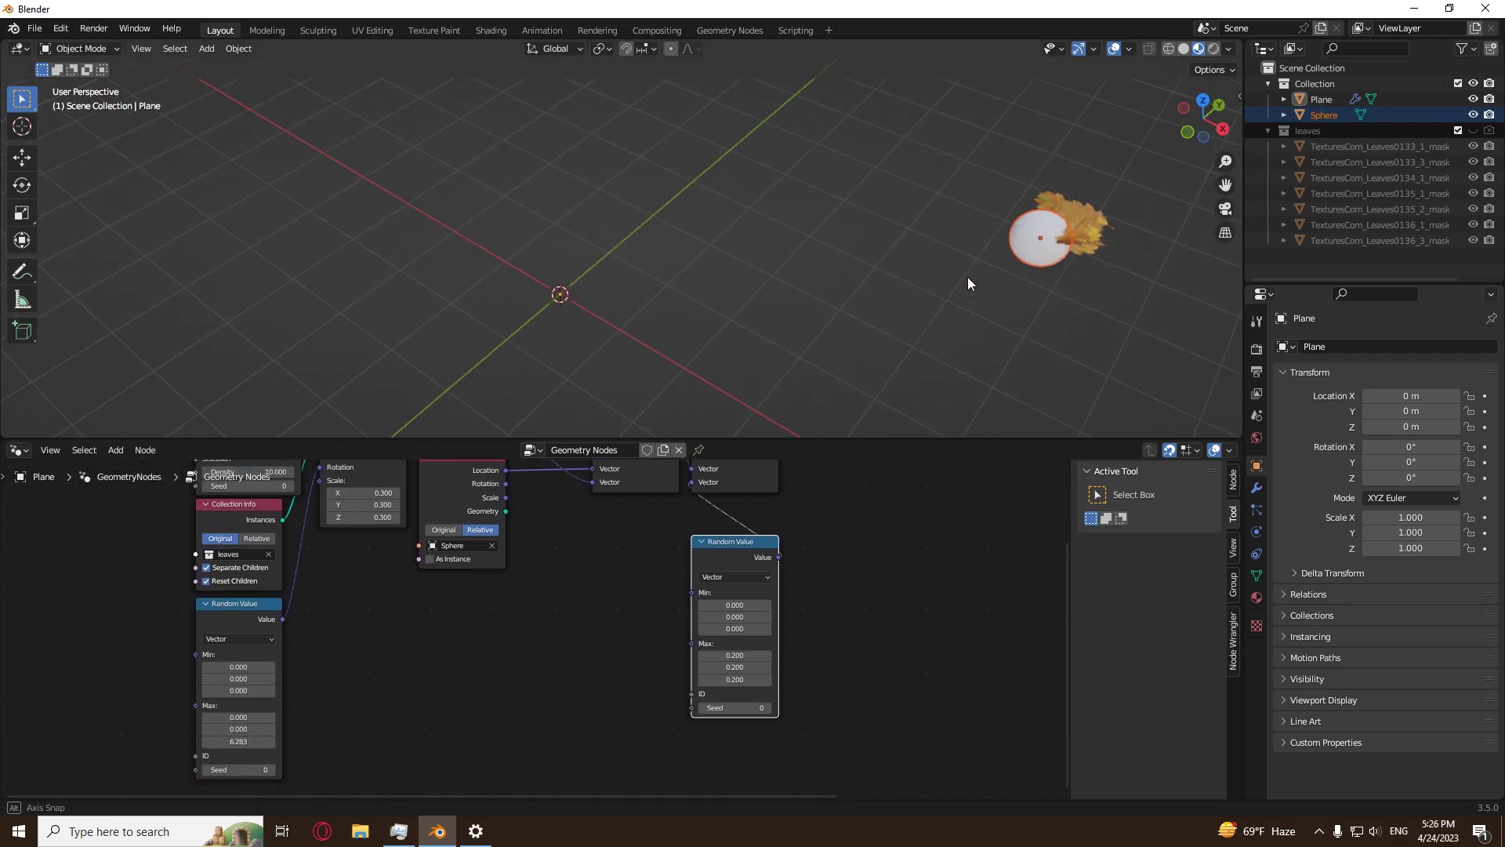
Set all three Min values of the duplicated Random Value node to -0.2.
left_click(732, 605)
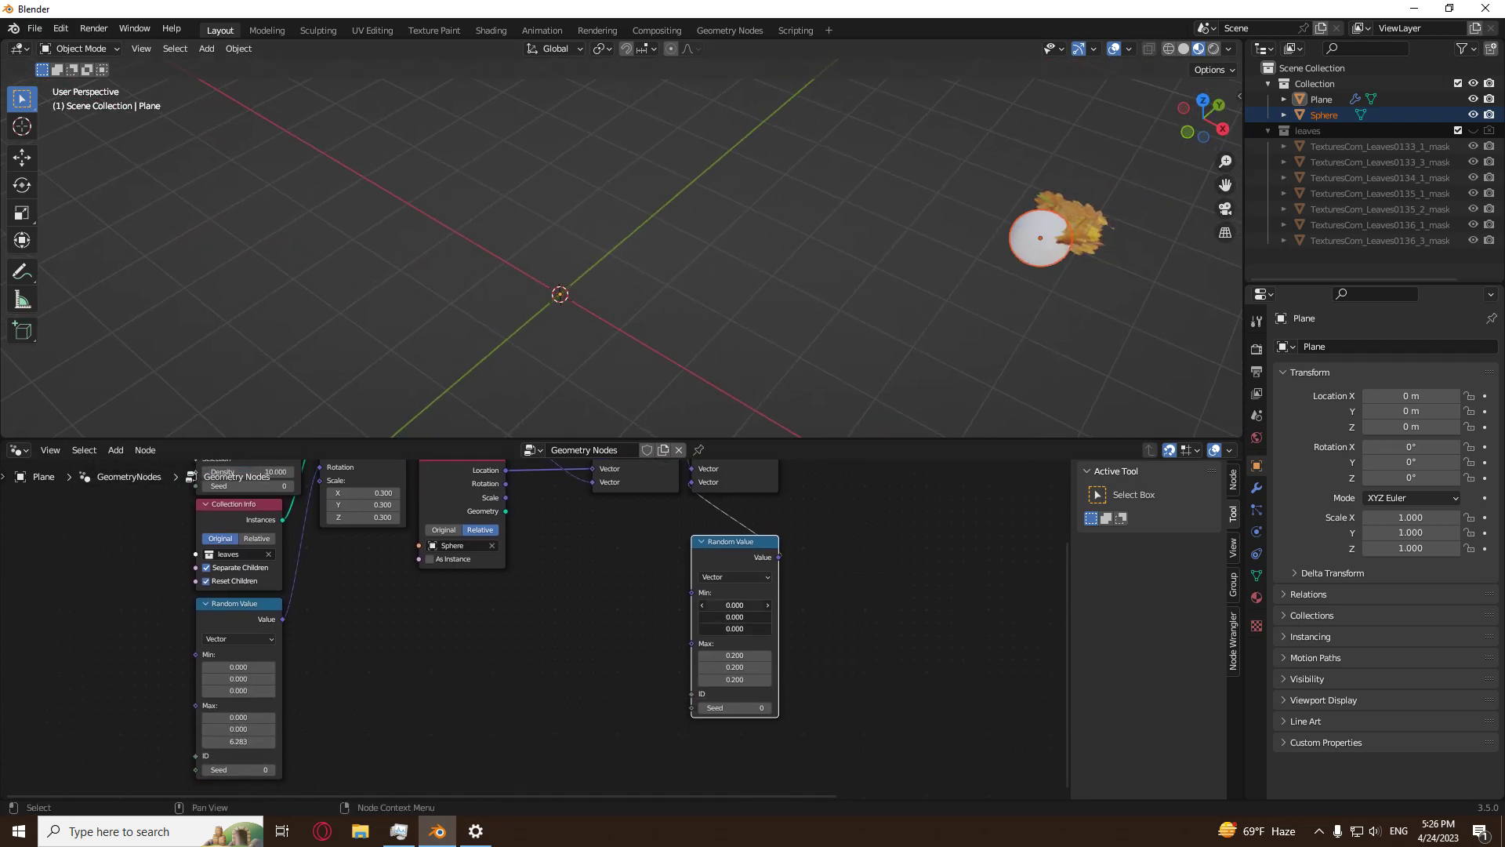
type("-0.2")
key("Return")
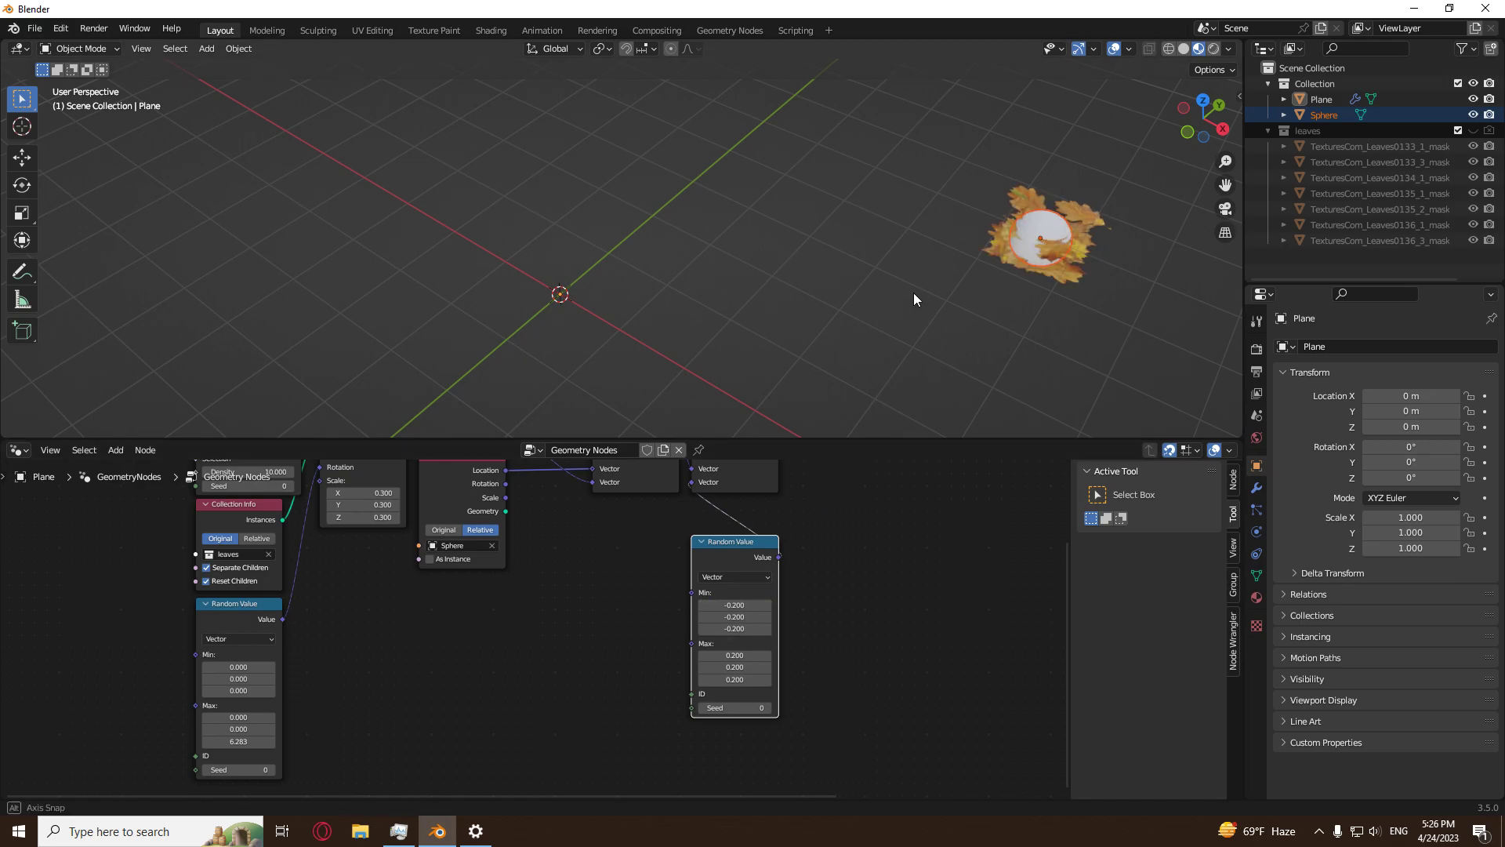
Hide the sphere in the viewport and inspect the leaves around its location.
middle_click_drag(914, 293, 1168, 274)
left_click(1474, 115)
middle_click_drag(878, 263, 931, 229)
Move the Set Position and Group Output nodes together farther from the Add node to make room.
key("Home")
left_click_drag(860, 563, 635, 674)
left_click_drag(630, 608, 782, 609)
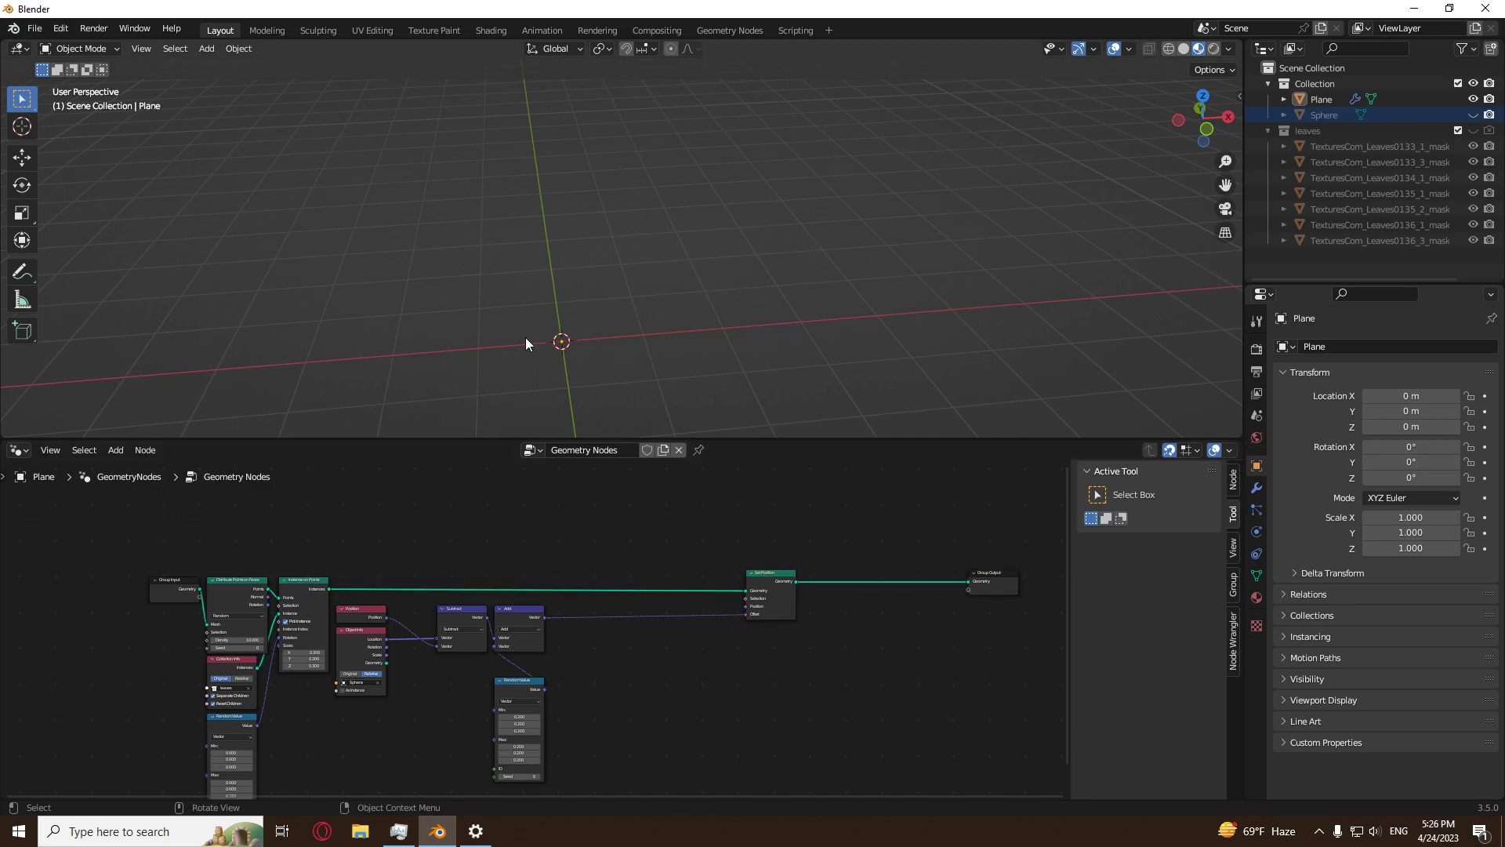
scroll(601, 339, "down", 4)
scroll(600, 336, "up", 1)
middle_click_drag(656, 665, 665, 641)
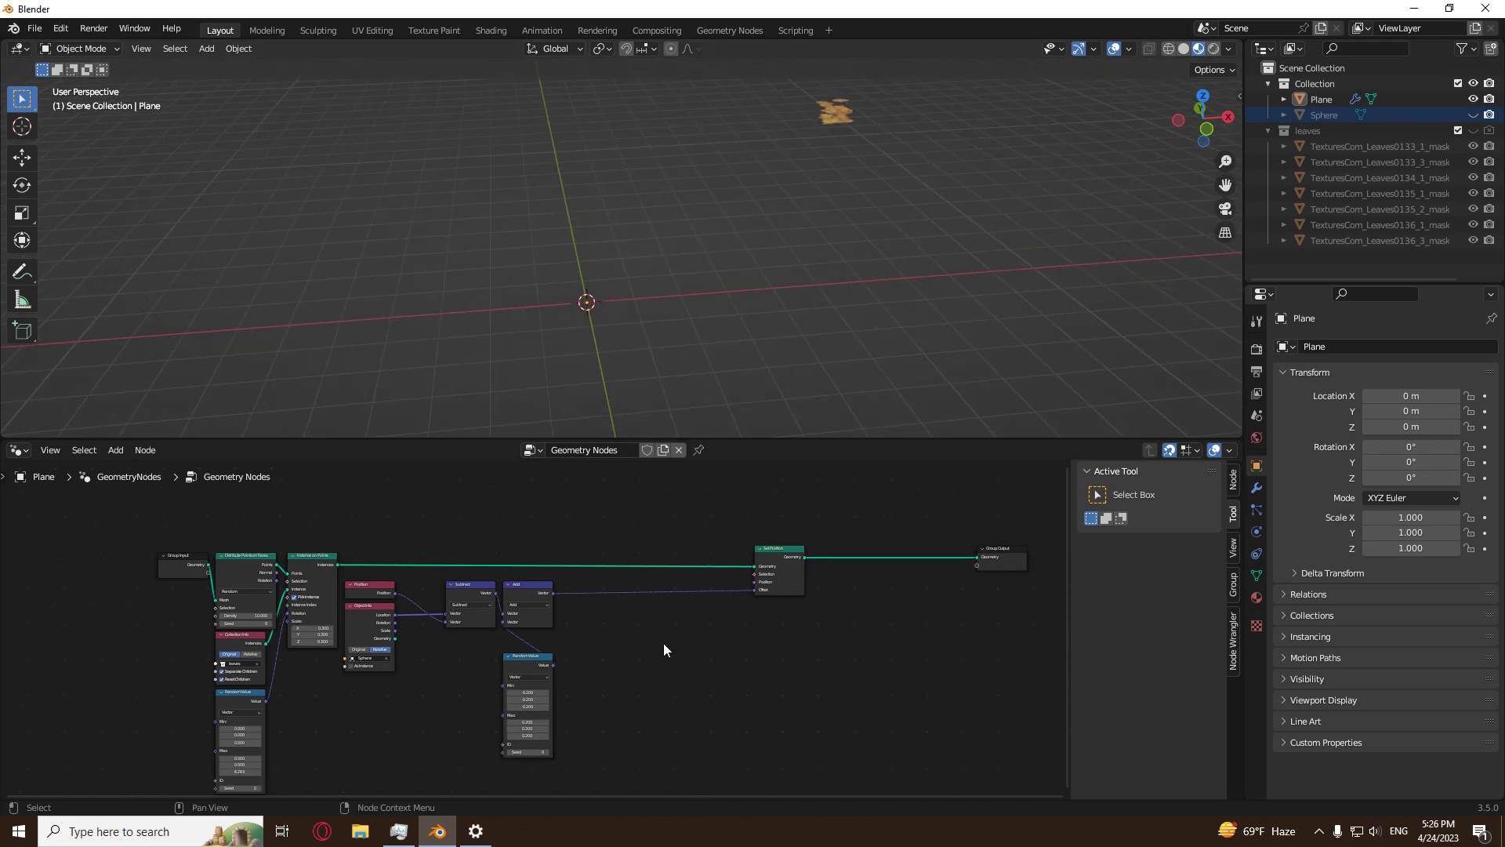
Duplicate the Add node onto the link just before Set Position's Offset and change the copy's operation to Scale.
scroll(662, 646, "up", 3)
left_click(534, 580)
key("shift+d")
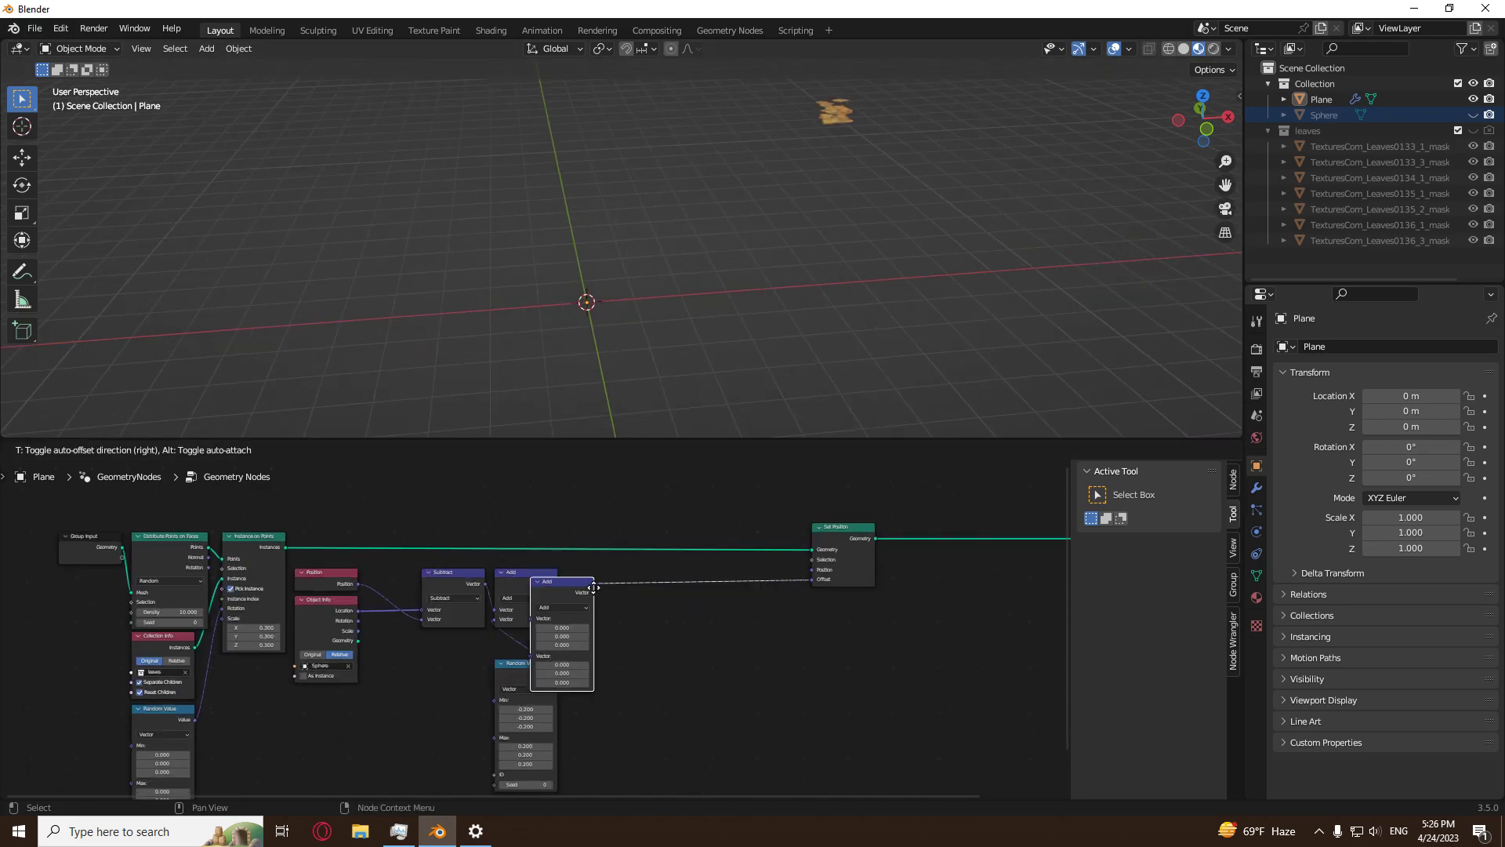
left_click(800, 596)
scroll(806, 615, "up", 4)
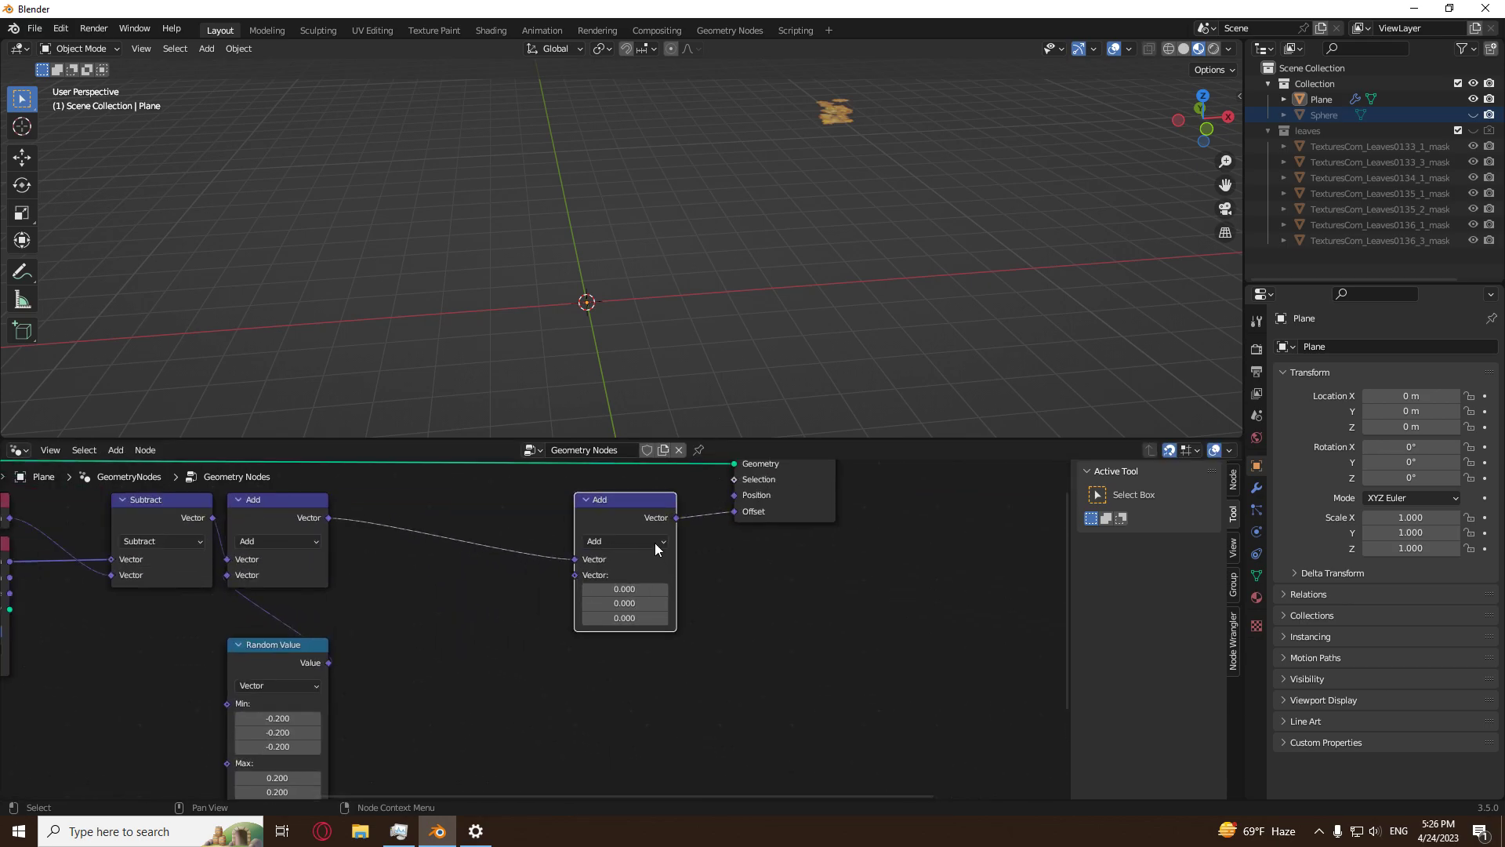
left_click(638, 541)
left_click(608, 298)
Set the Scale value of the new vector Scale node to 0.
scroll(713, 595, "up", 2)
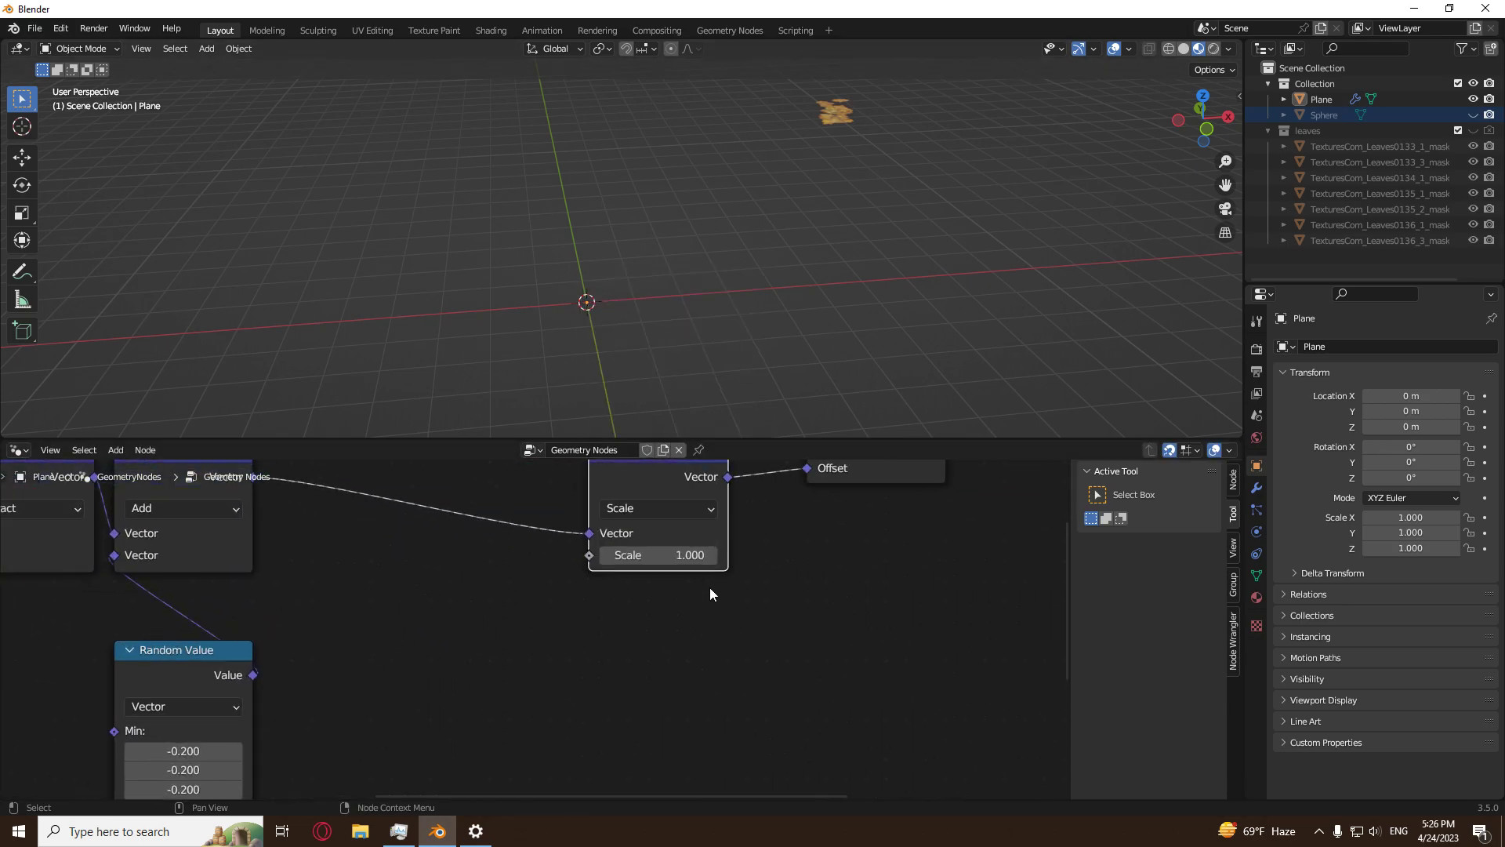
left_click_drag(658, 555, 657, 555)
left_click(659, 557)
type("0")
key("Return")
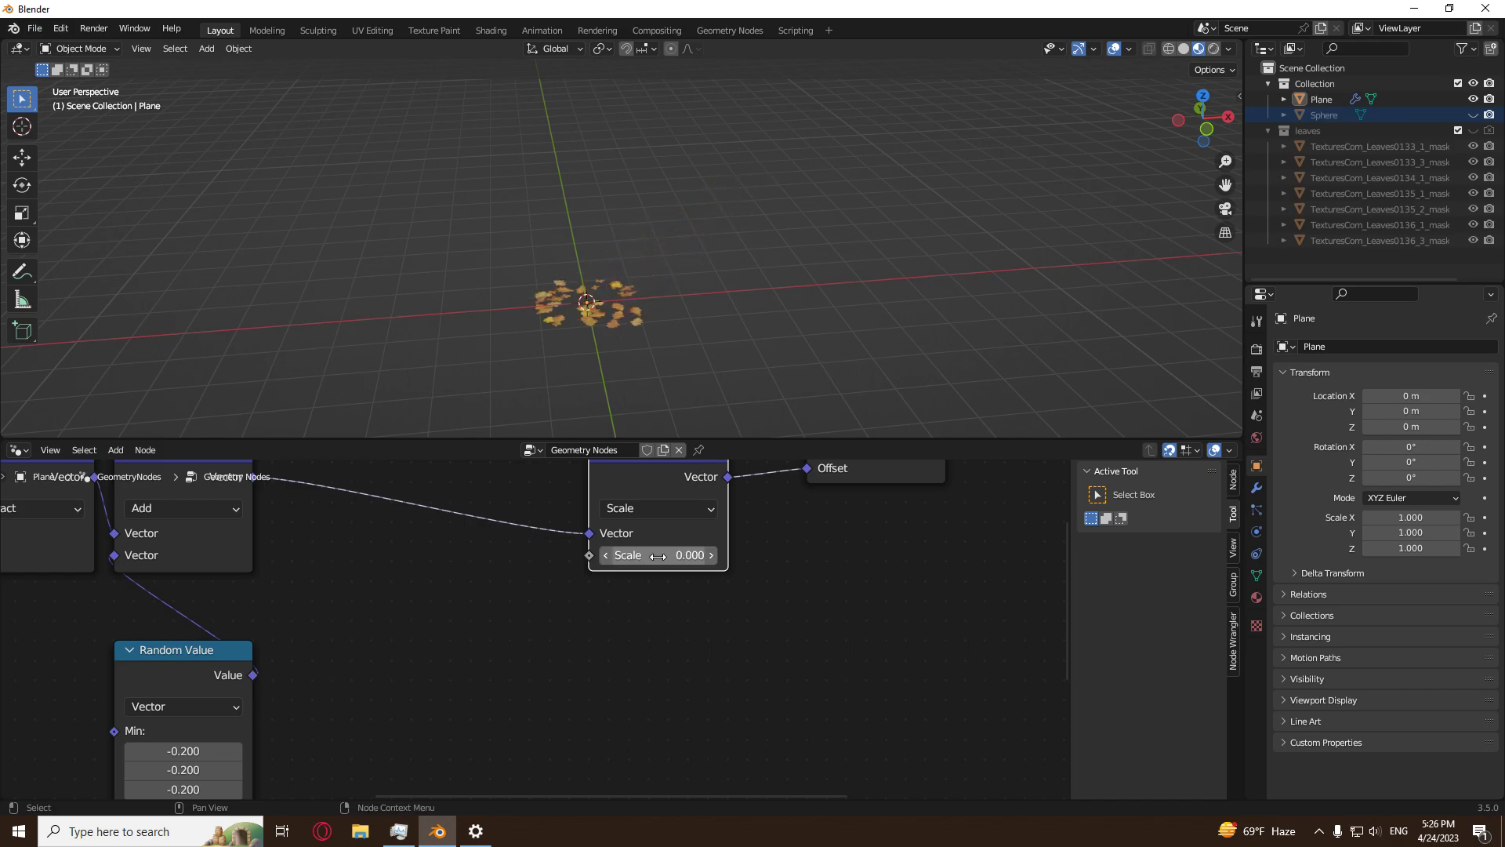
Try Scale values of 1 and 0.070 on the vector Scale node to shift the leaves along the path.
scroll(585, 572, "down", 5)
middle_click_drag(658, 610, 656, 708)
left_click(767, 553)
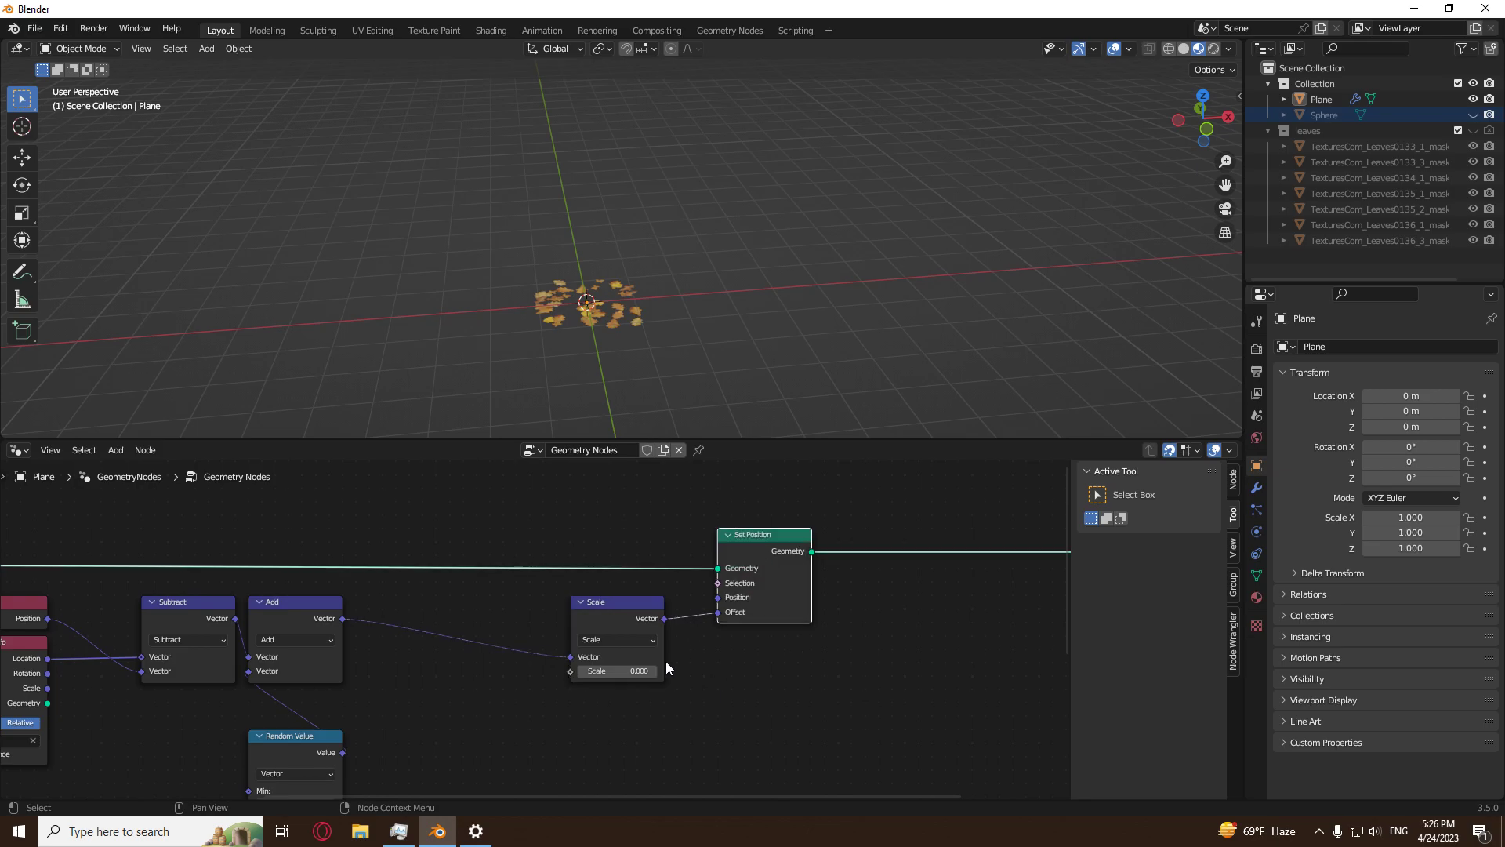
left_click(631, 670)
type("1")
key("Return")
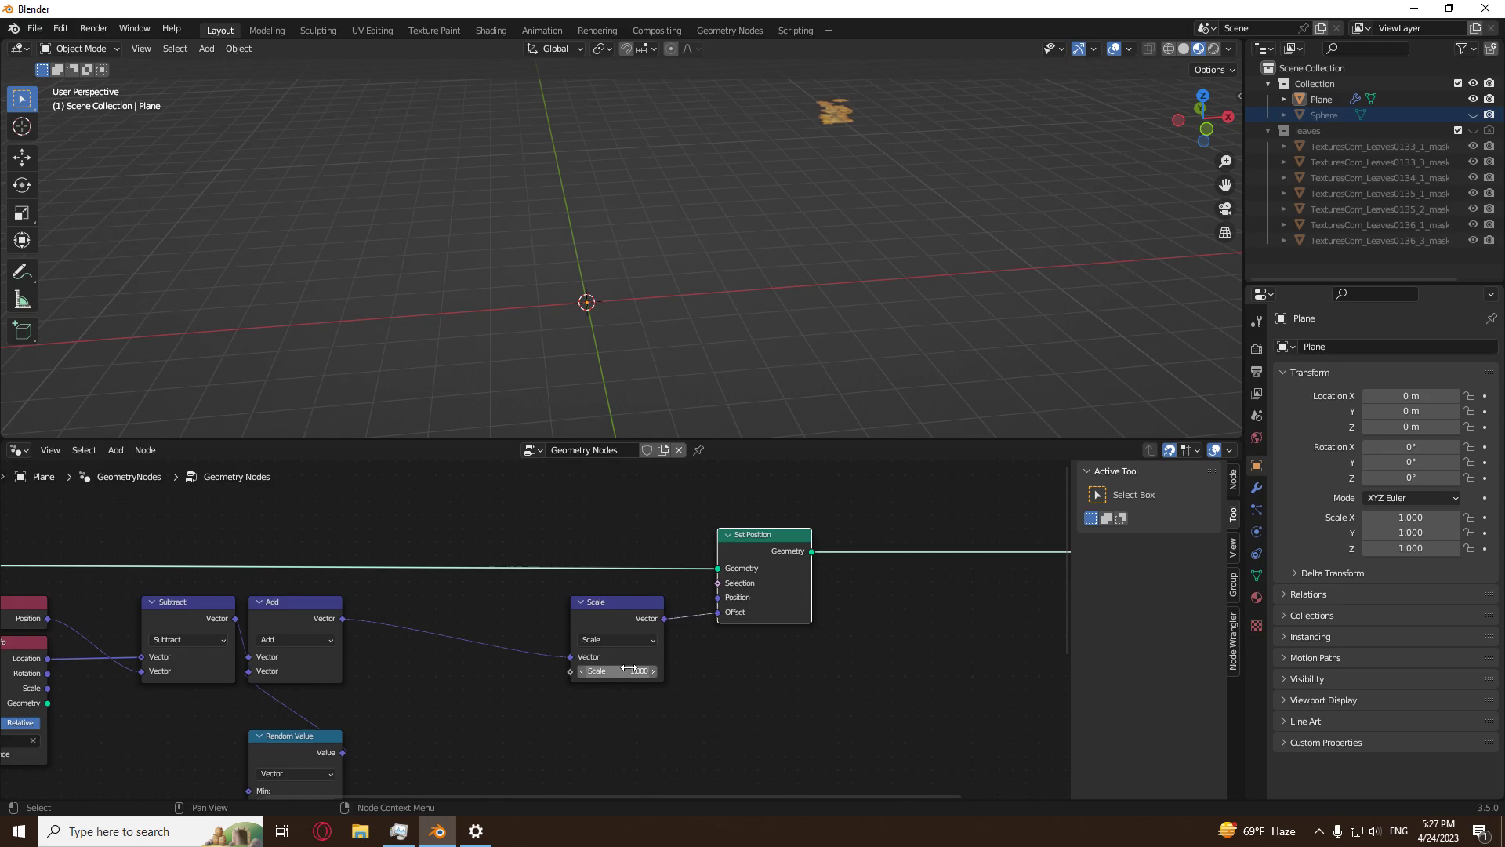
left_click_drag(630, 670, 620, 671)
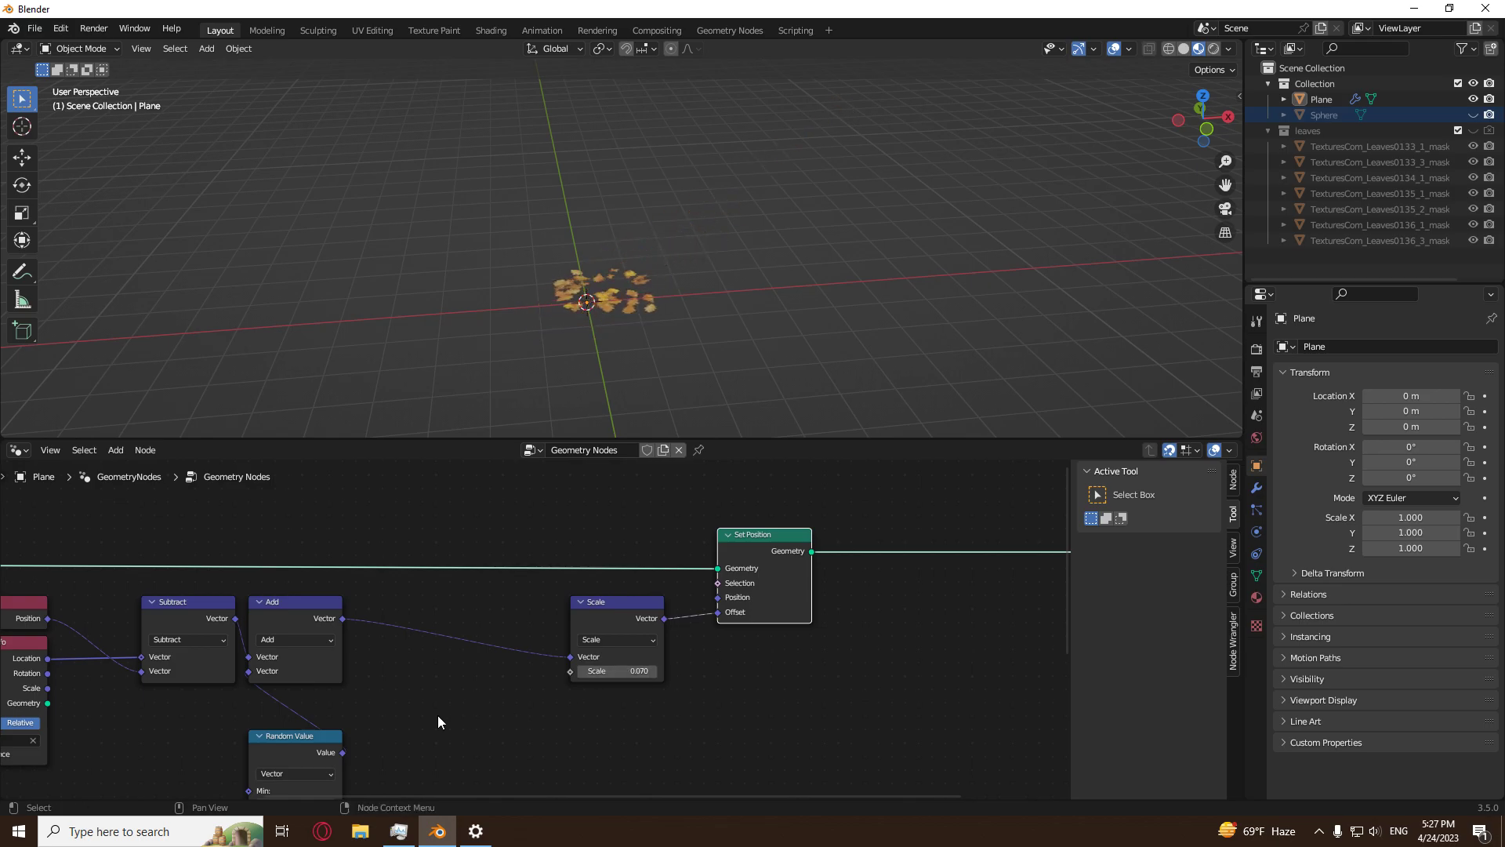
Add a Math node set to Add and place it directly below the vector Scale node.
middle_click_drag(440, 708, 539, 639)
key("shift+a")
mouse_move(539, 639)
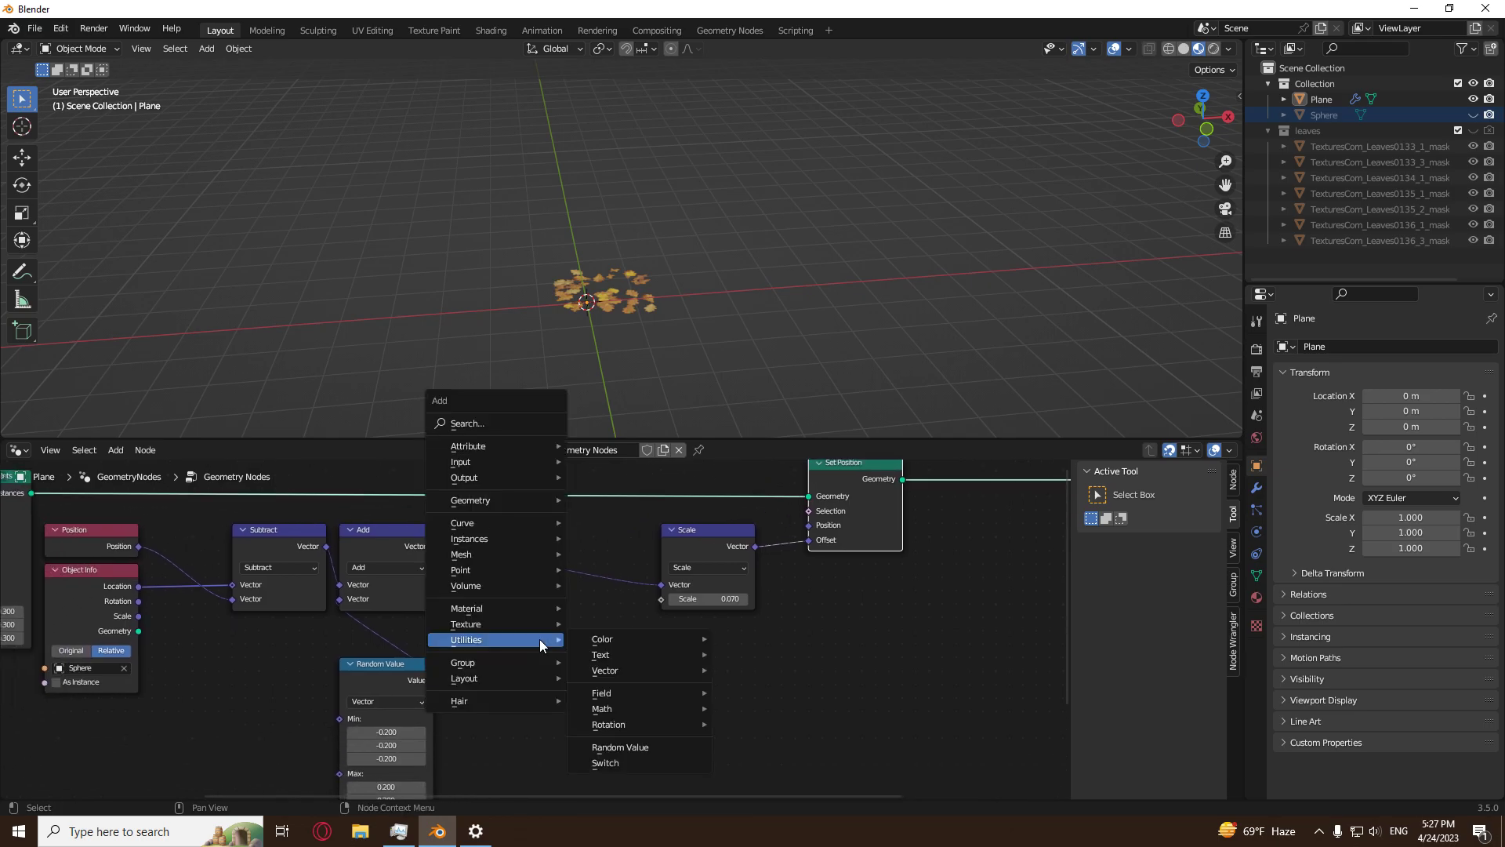
mouse_move(670, 713)
left_click(757, 695)
left_click(545, 637)
middle_click_drag(545, 638, 566, 571)
left_click_drag(566, 570, 740, 557)
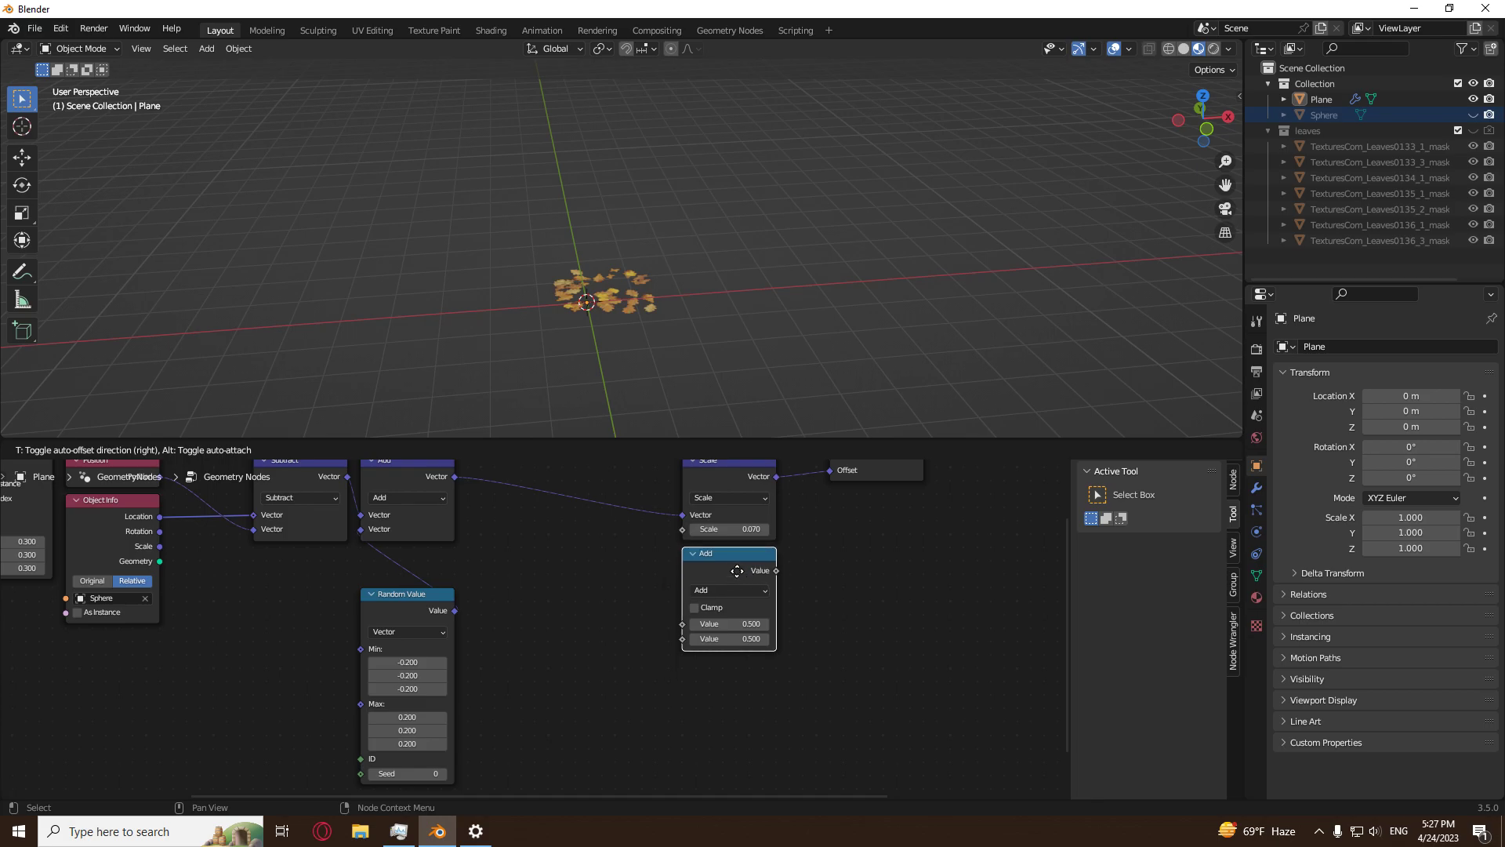
Add a Float Random Value node feeding the Math Add node's second Value, and connect Add's output to the Scale node's Scale input.
middle_click_drag(862, 672, 856, 665)
key("shift+a")
mouse_move(856, 665)
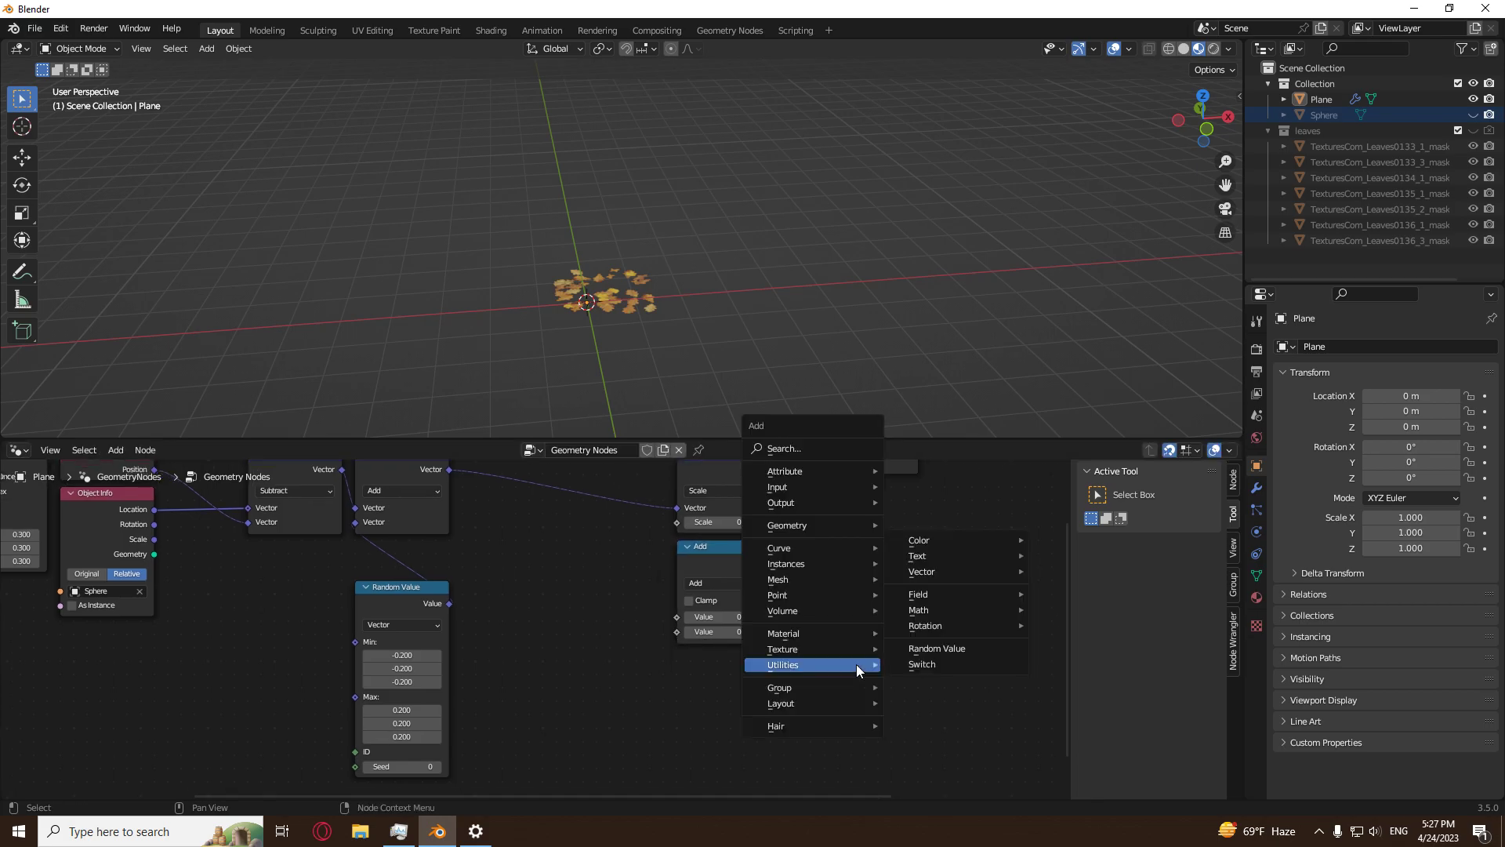
left_click(924, 647)
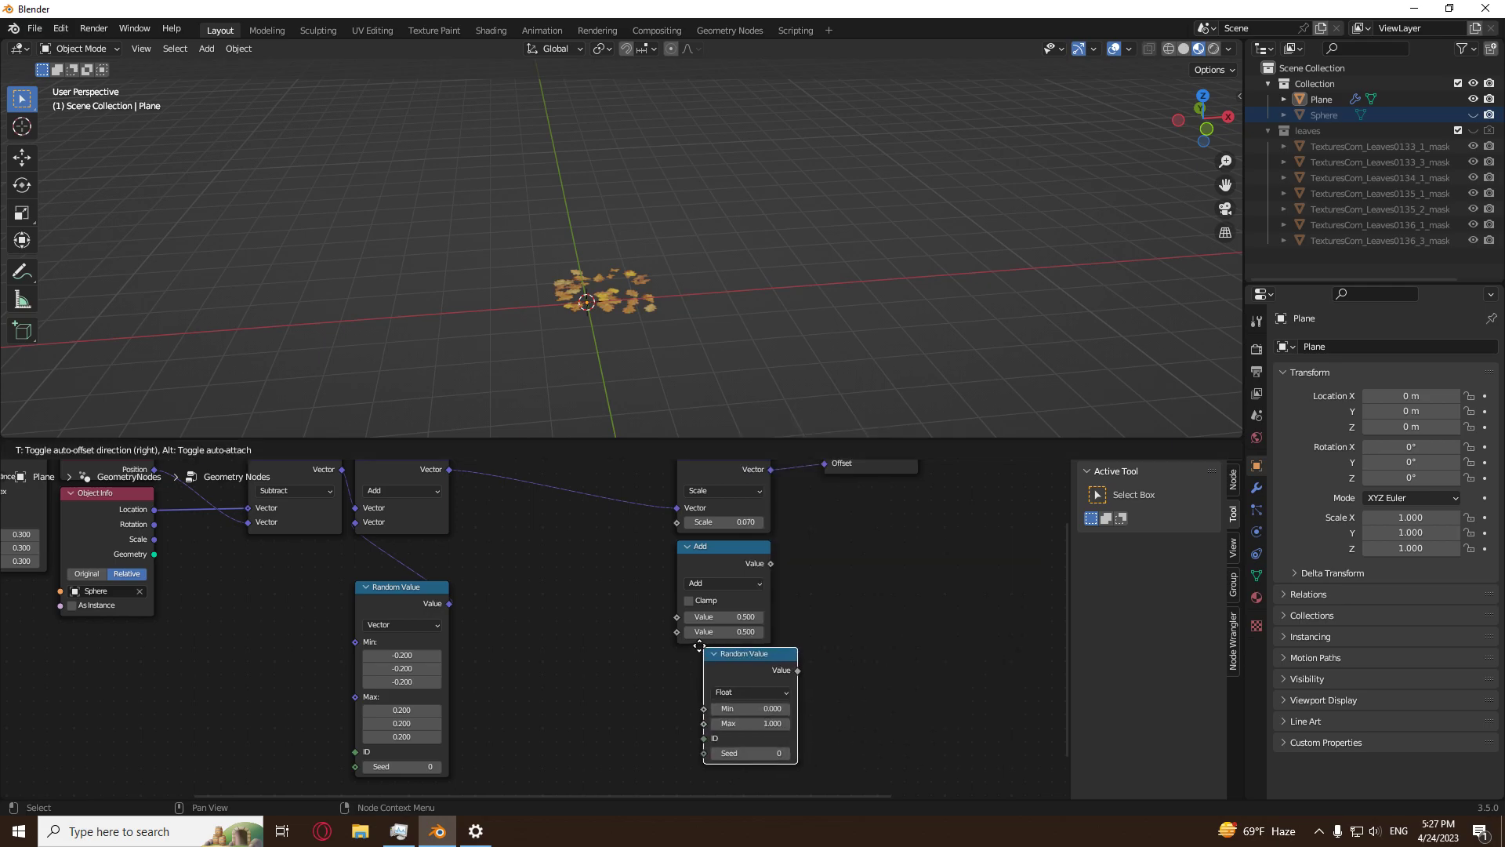
left_click(674, 653)
left_click_drag(771, 670, 678, 632)
scroll(816, 631, "up", 2, "shift")
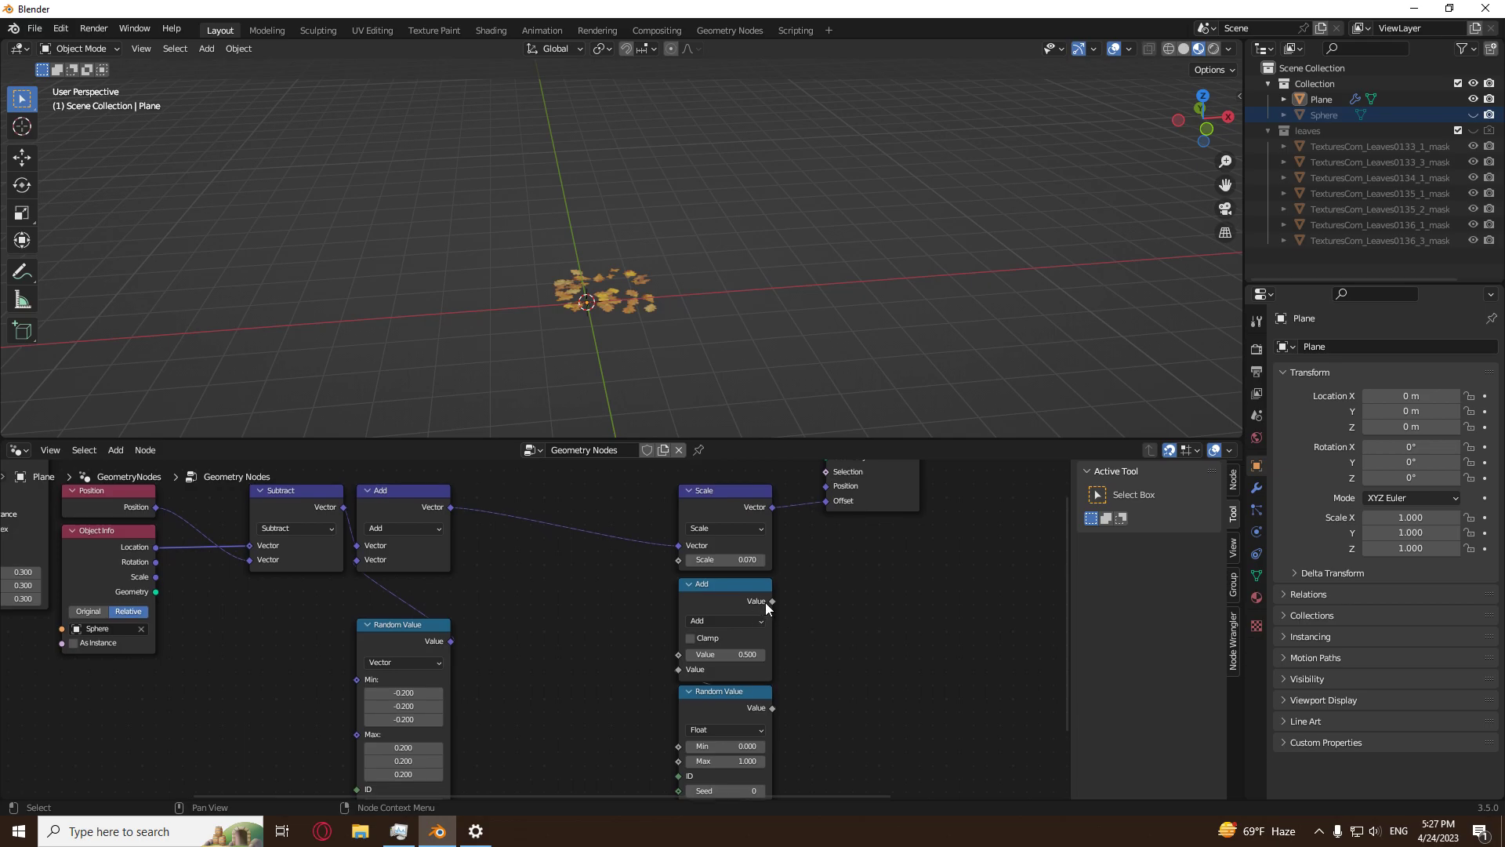
scroll(784, 249, "down", 3)
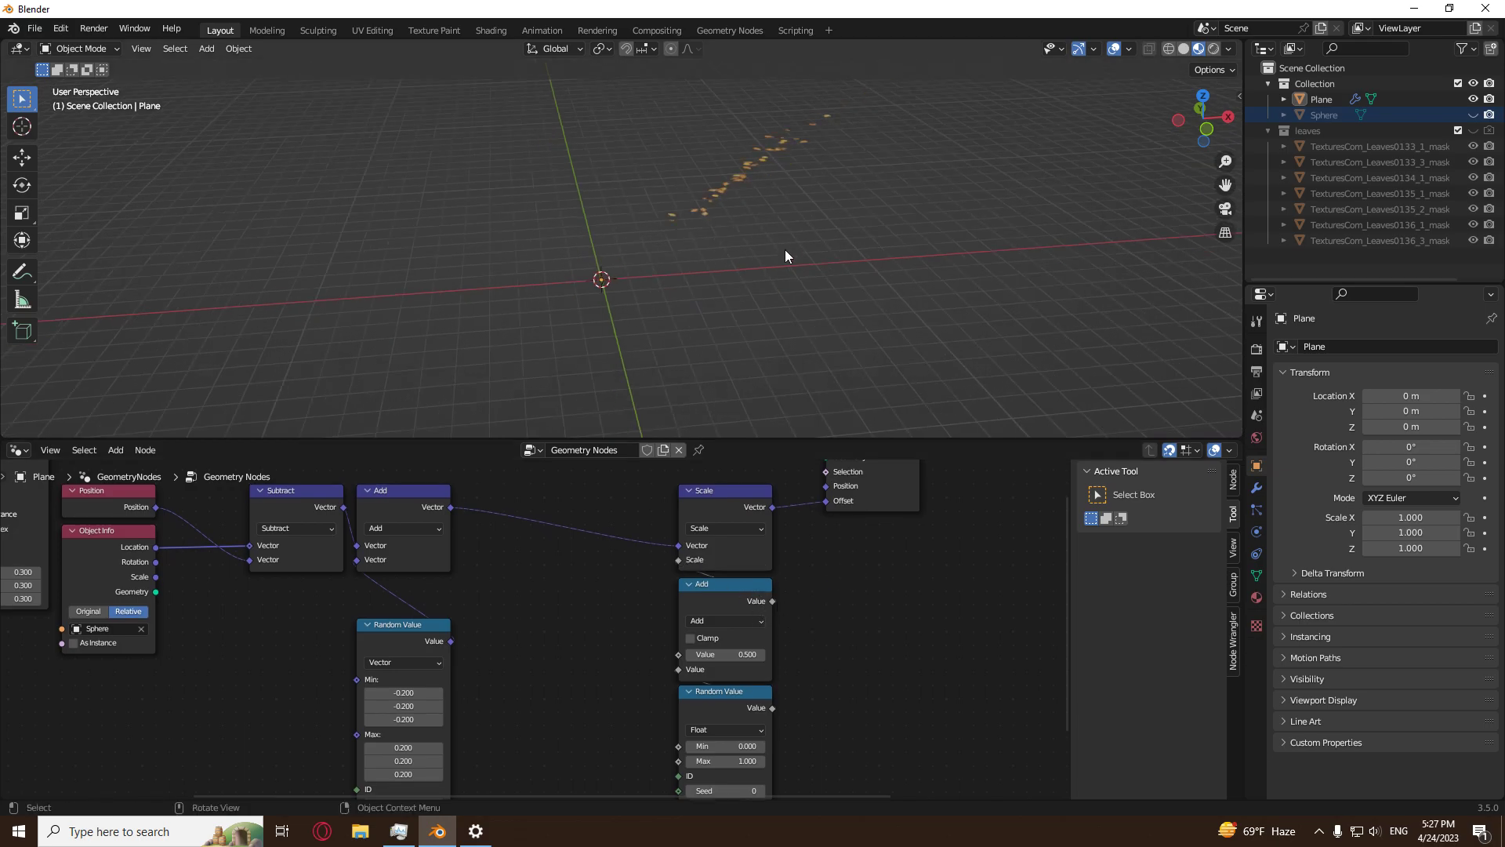
Set the Float Random Value node's Min to 0.700.
middle_click_drag(851, 718, 815, 633)
scroll(815, 633, "up", 1)
scroll(814, 633, "up", 1)
left_click_drag(719, 668, 808, 669, "shift")
middle_click_drag(804, 540, 812, 616)
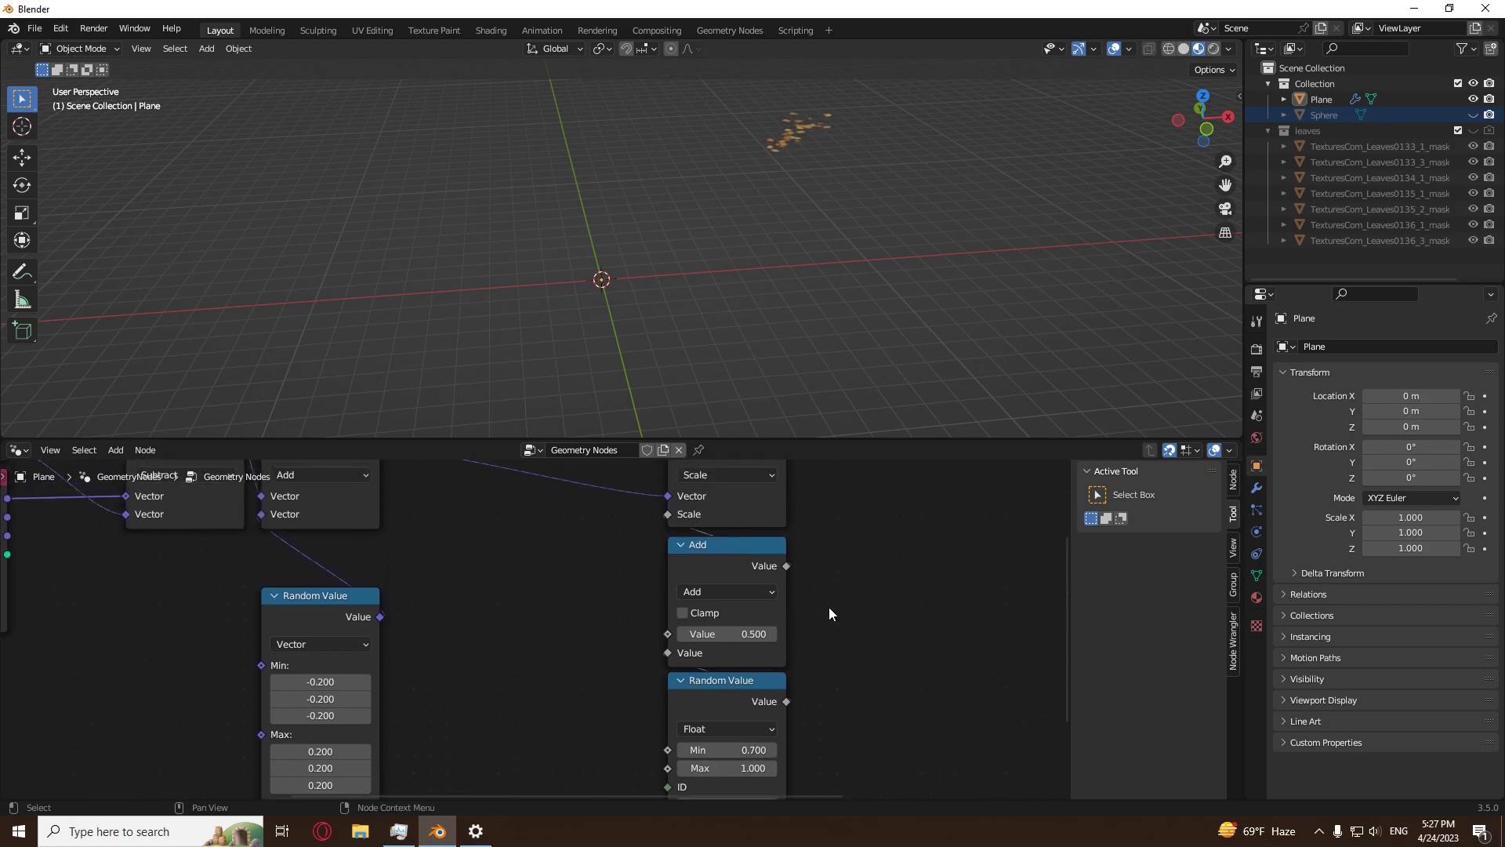
Lower the Math Add node's first Value to -0.940 and inspect the leaves around the plane.
middle_click_drag(859, 568, 797, 698)
middle_click_drag(769, 639, 797, 621)
left_click_drag(690, 635, 454, 635, "shift")
scroll(683, 355, "up", 5)
middle_click_drag(683, 354, 712, 325)
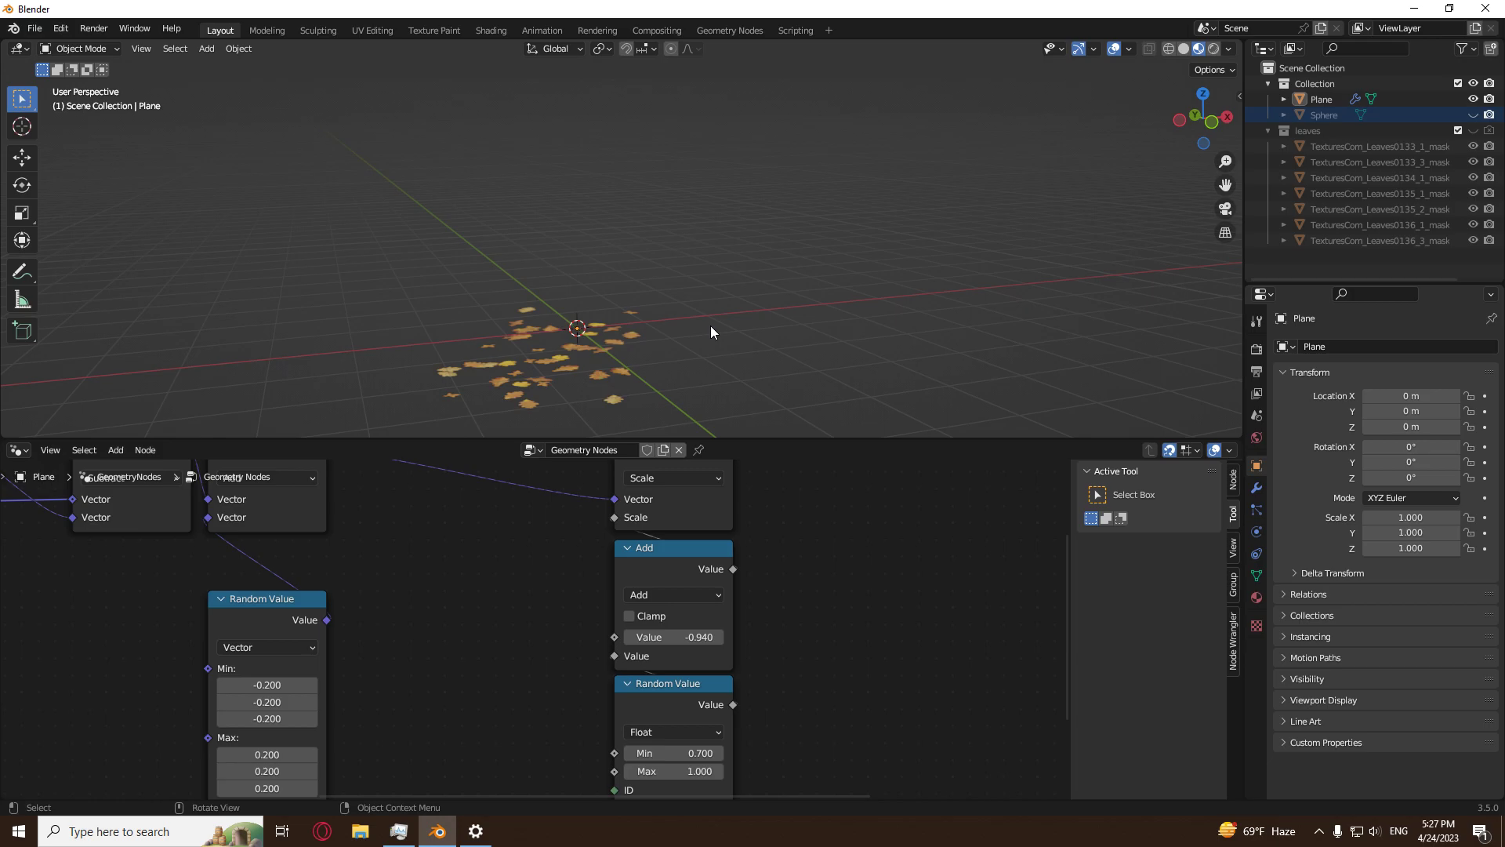
Move the Math Add and Float Random Value nodes together below the vector Random Value node.
scroll(745, 642, "down", 3)
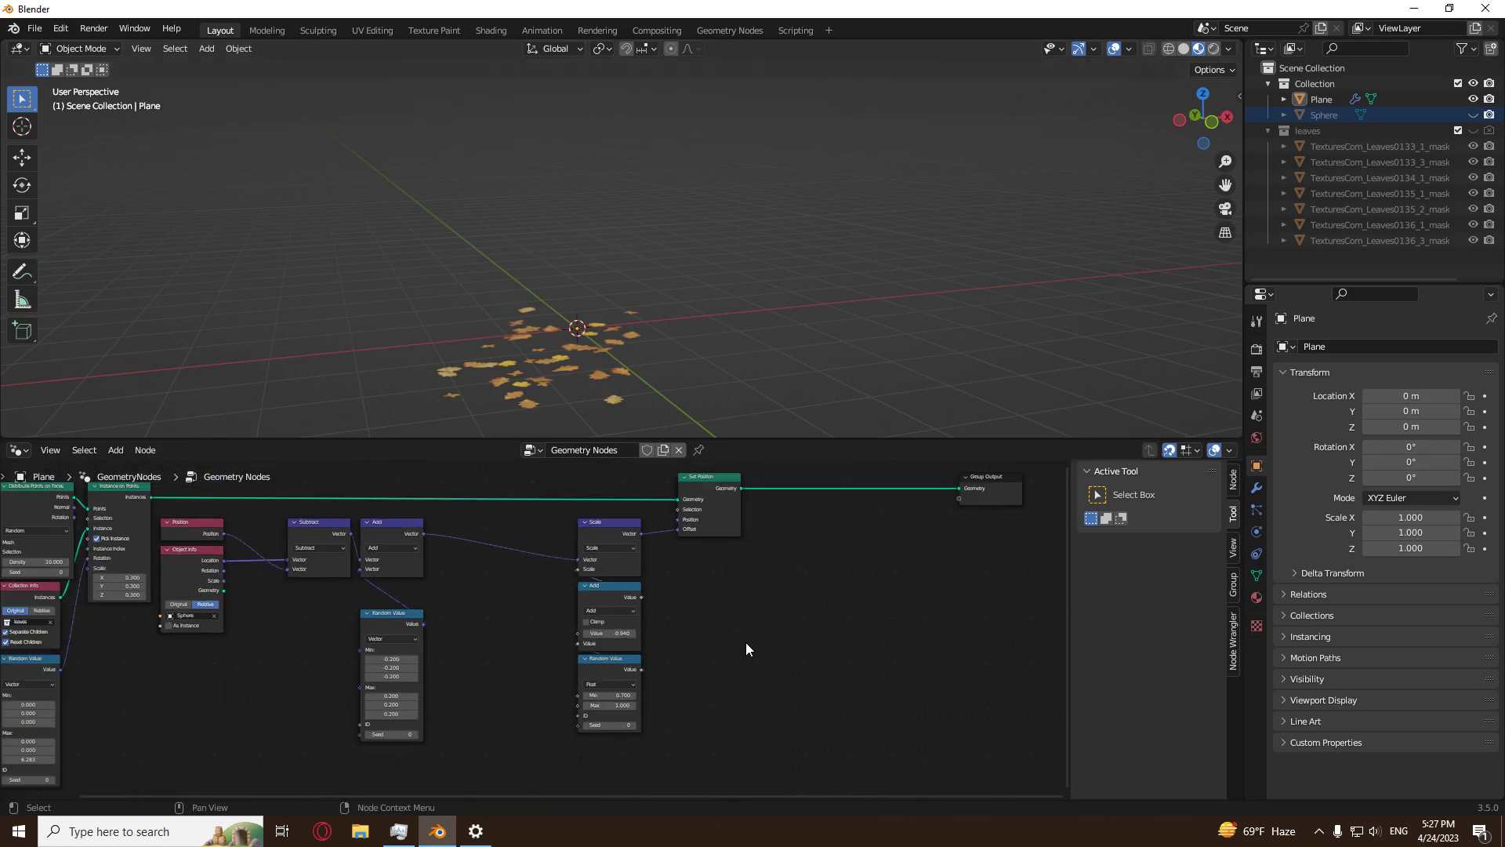
middle_click_drag(746, 641, 745, 555)
left_click_drag(743, 553, 612, 664)
left_click_drag(618, 538, 397, 745)
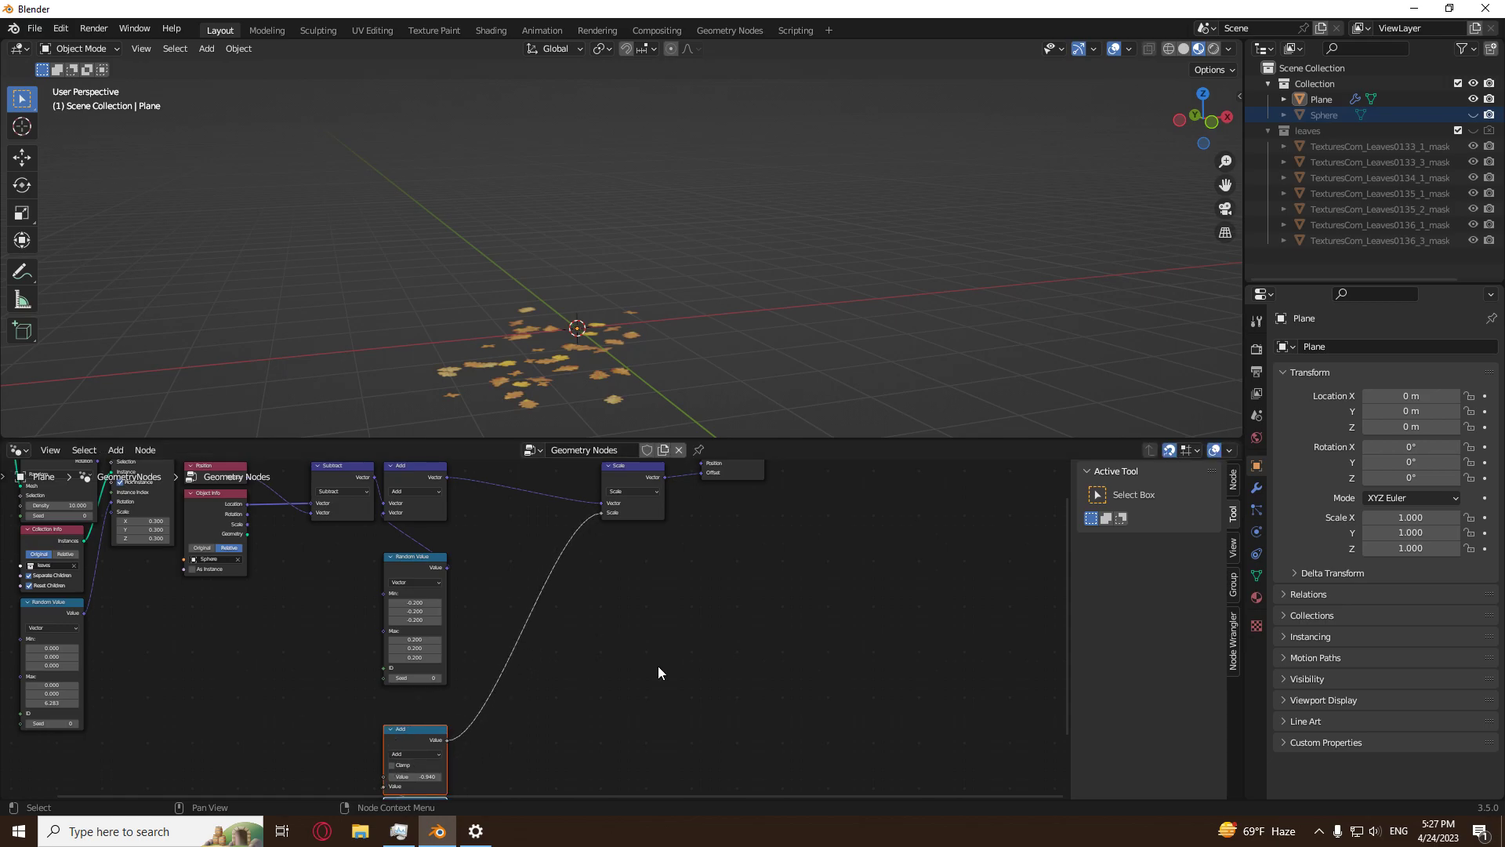
Add a Switch node between the Math Add and Scale nodes and set its input type to Float.
middle_click_drag(608, 675, 665, 683)
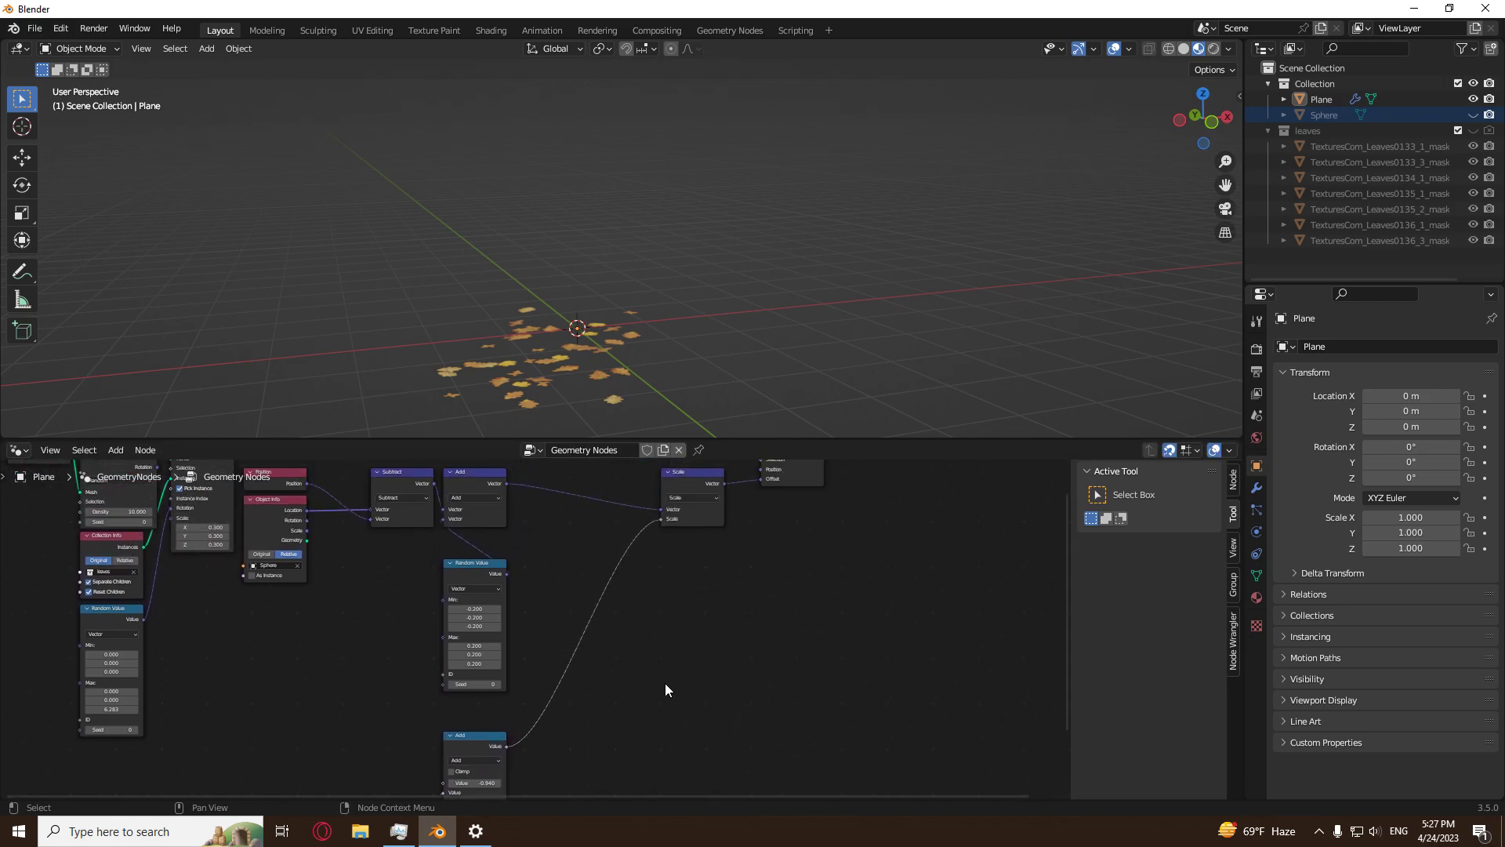
scroll(671, 670, "up", 4)
key("shift")
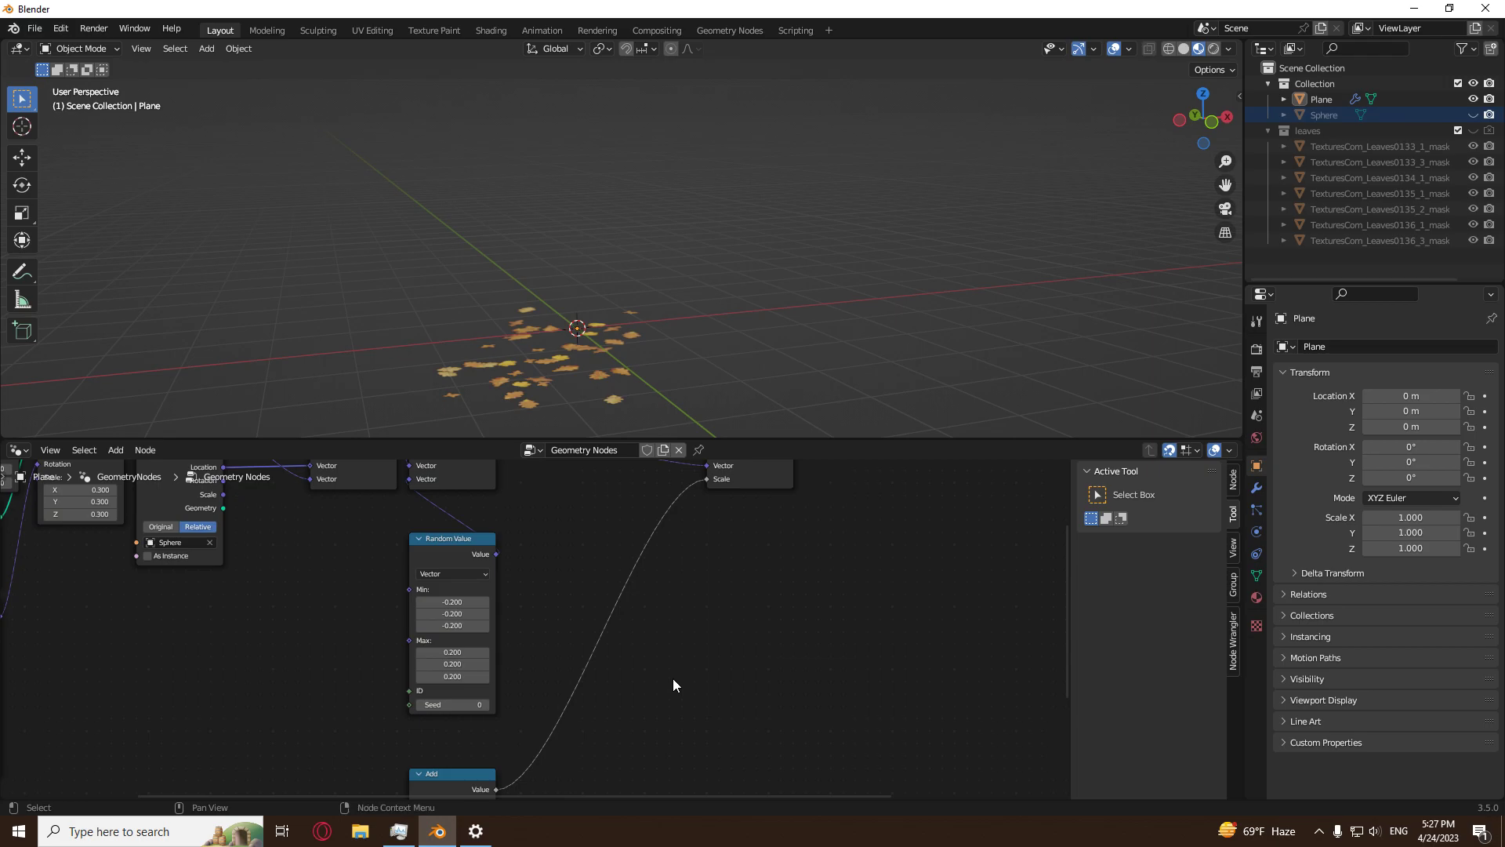
middle_click_drag(672, 674, 714, 581)
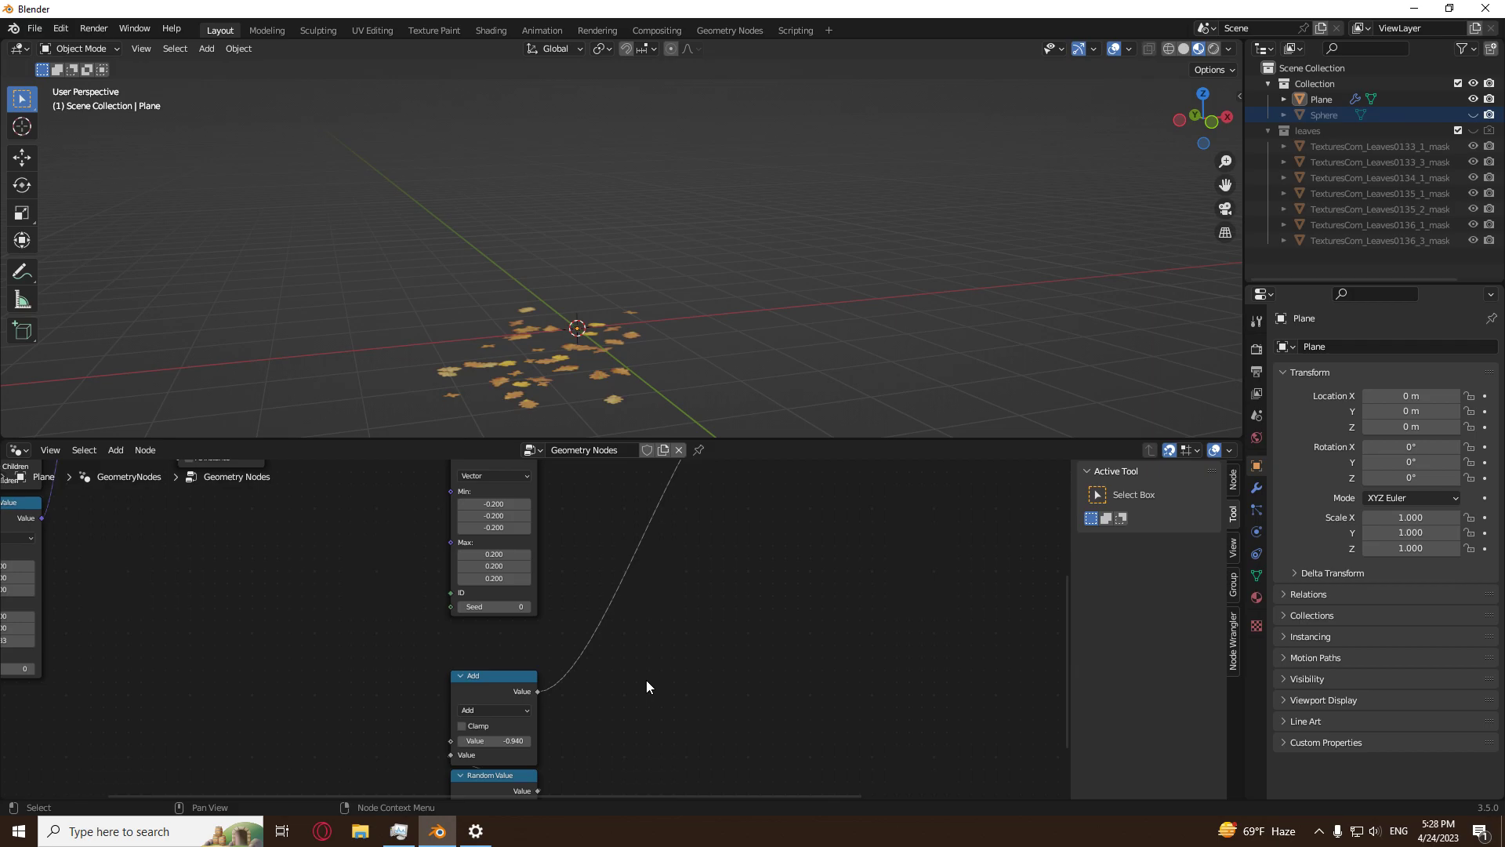
key("shift+a")
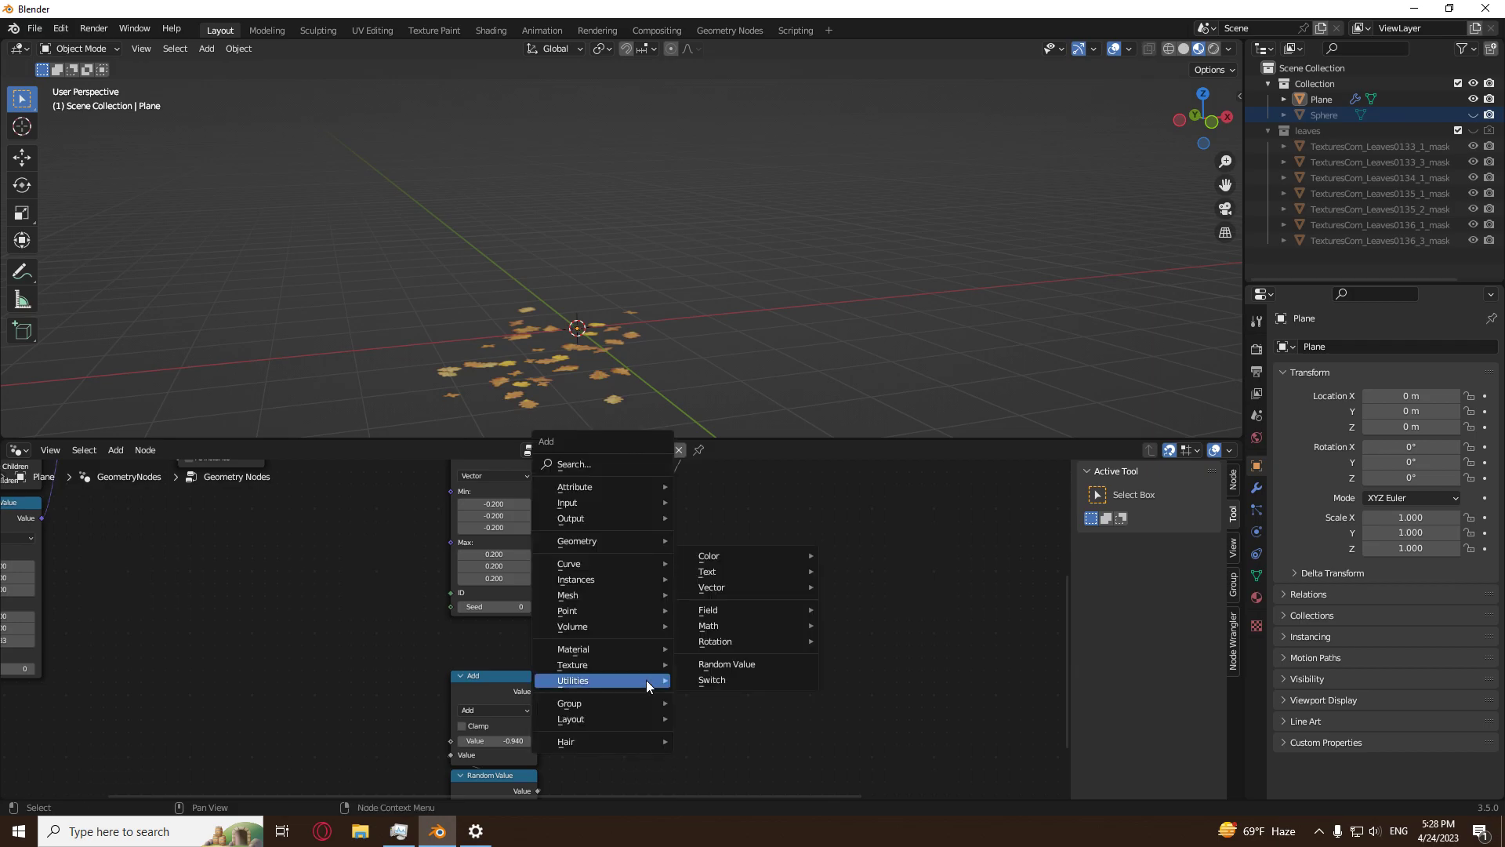
left_click(752, 679)
left_click(669, 540)
scroll(848, 577, "up", 4)
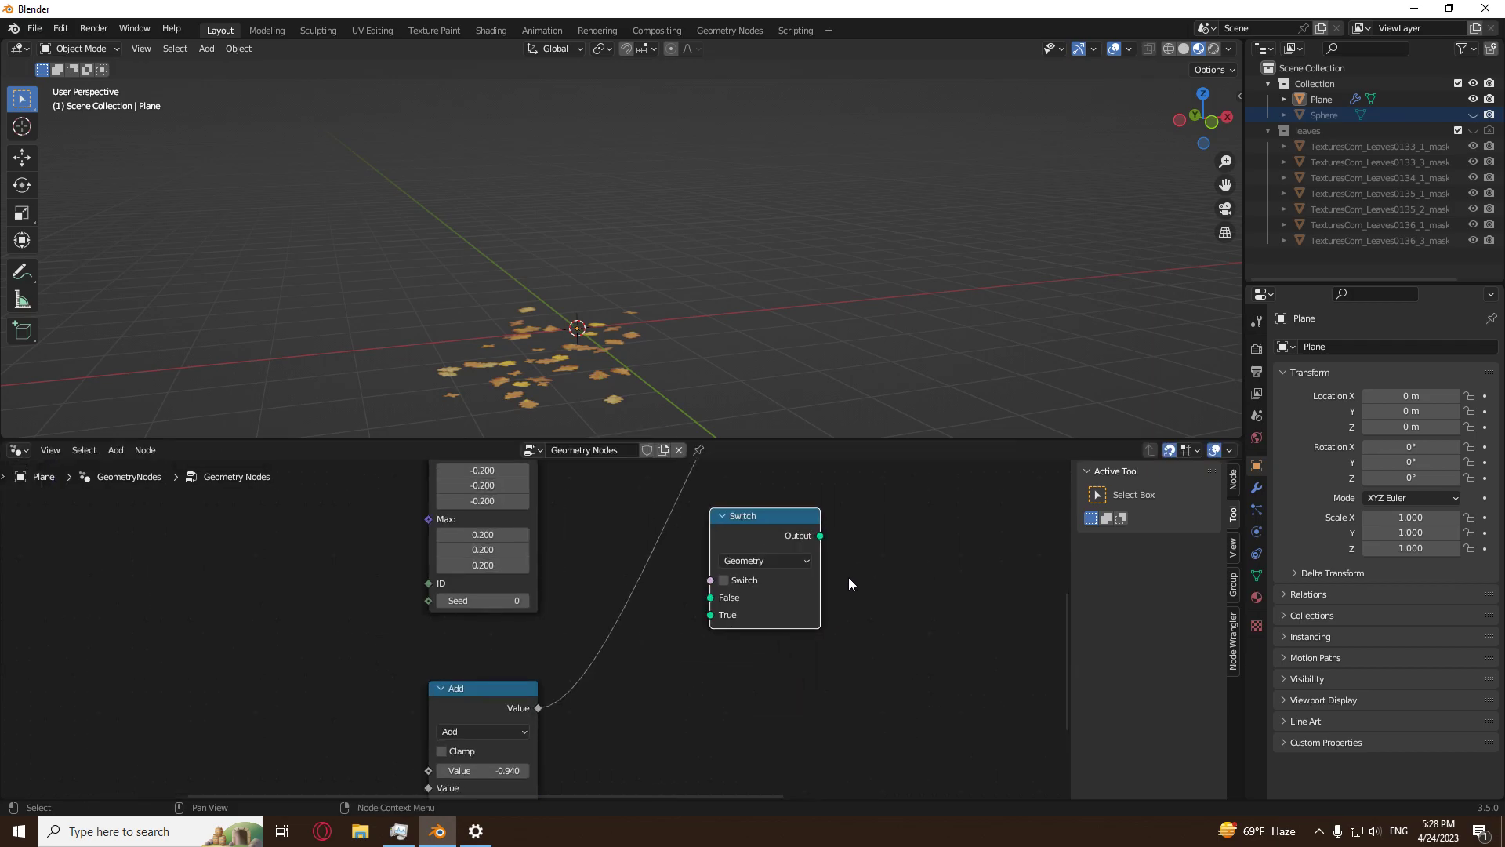
left_click(790, 616)
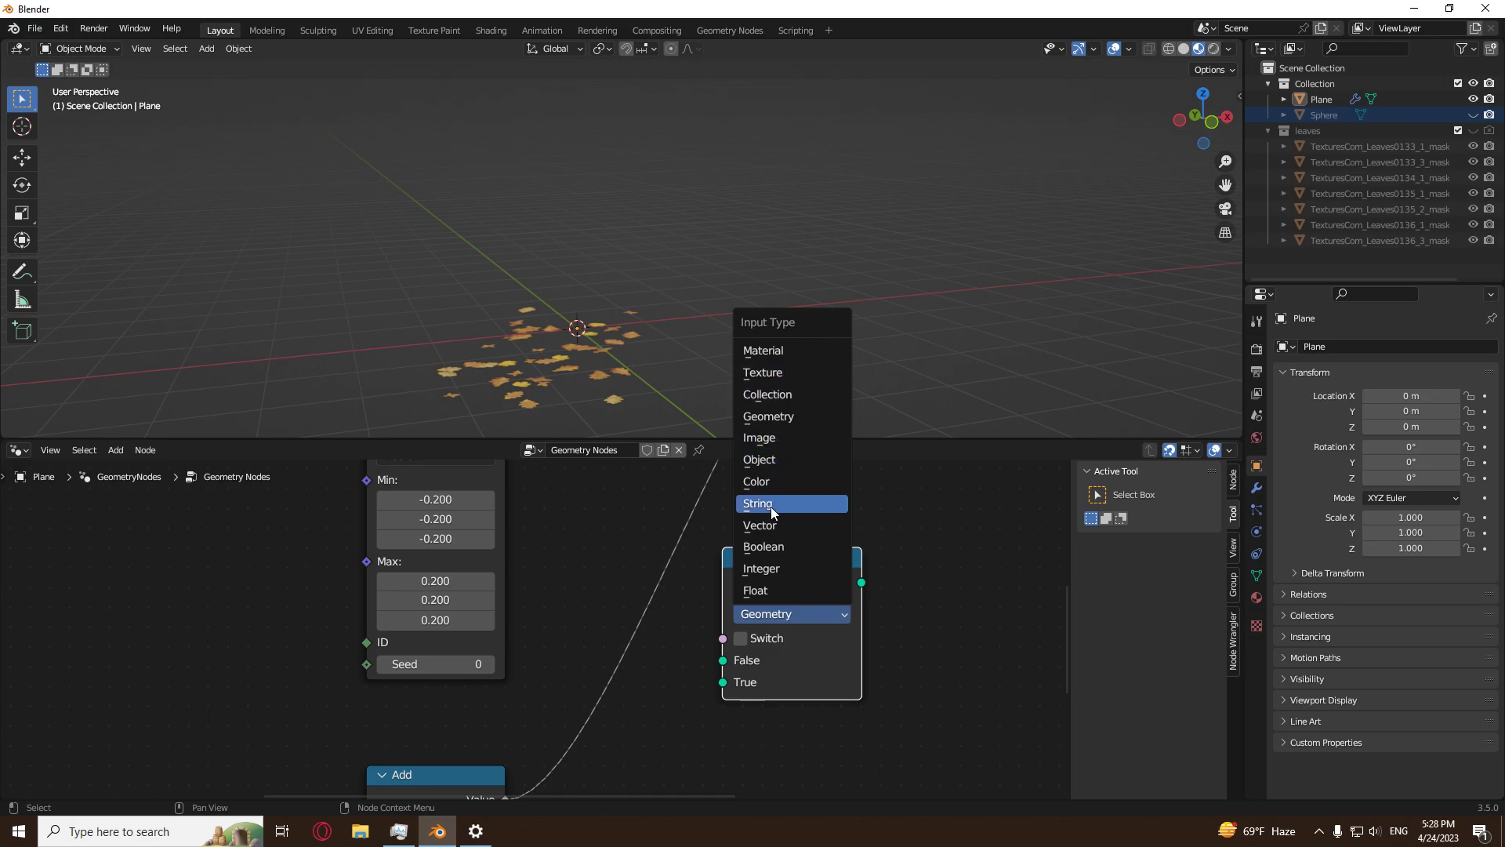
left_click(780, 583)
Position the Switch node below the Scale node and connect its Output to the Scale input.
scroll(792, 588, "down", 3)
middle_click_drag(789, 589, 770, 641)
left_click_drag(675, 662, 682, 630)
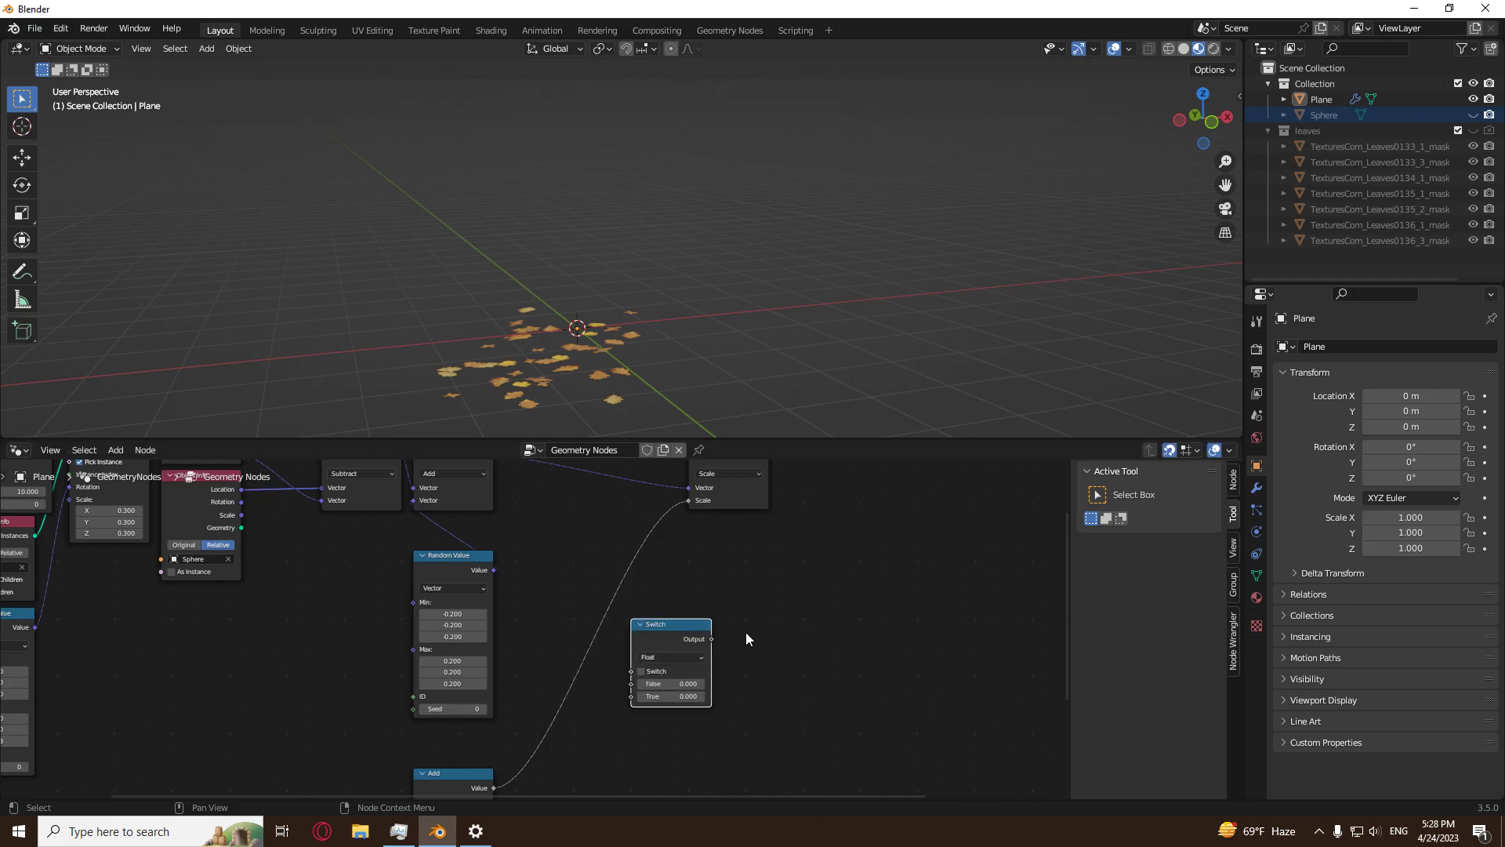
left_click_drag(712, 638, 689, 500)
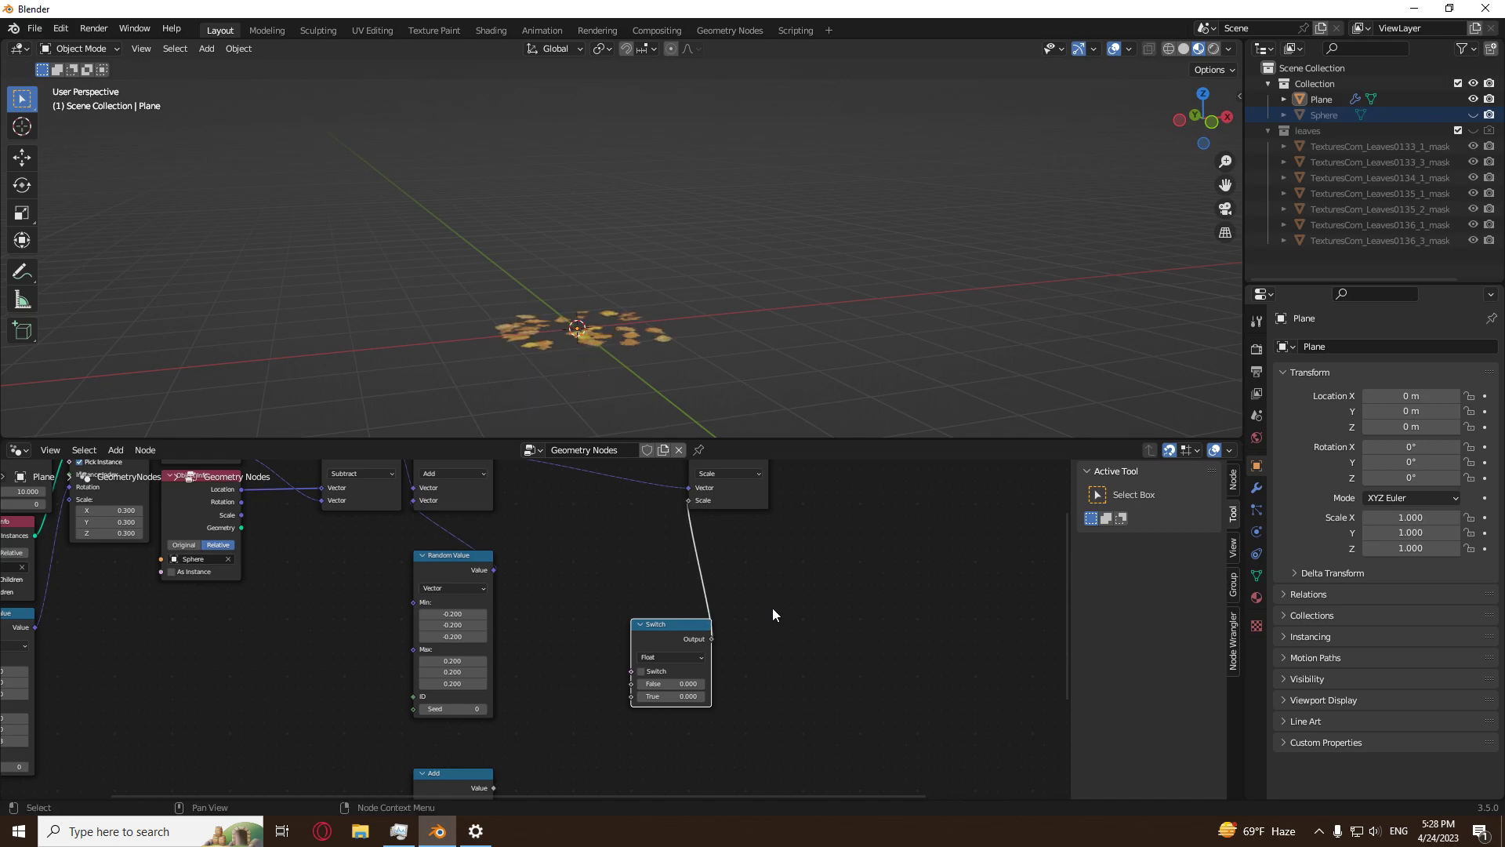
scroll(792, 659, "up", 3)
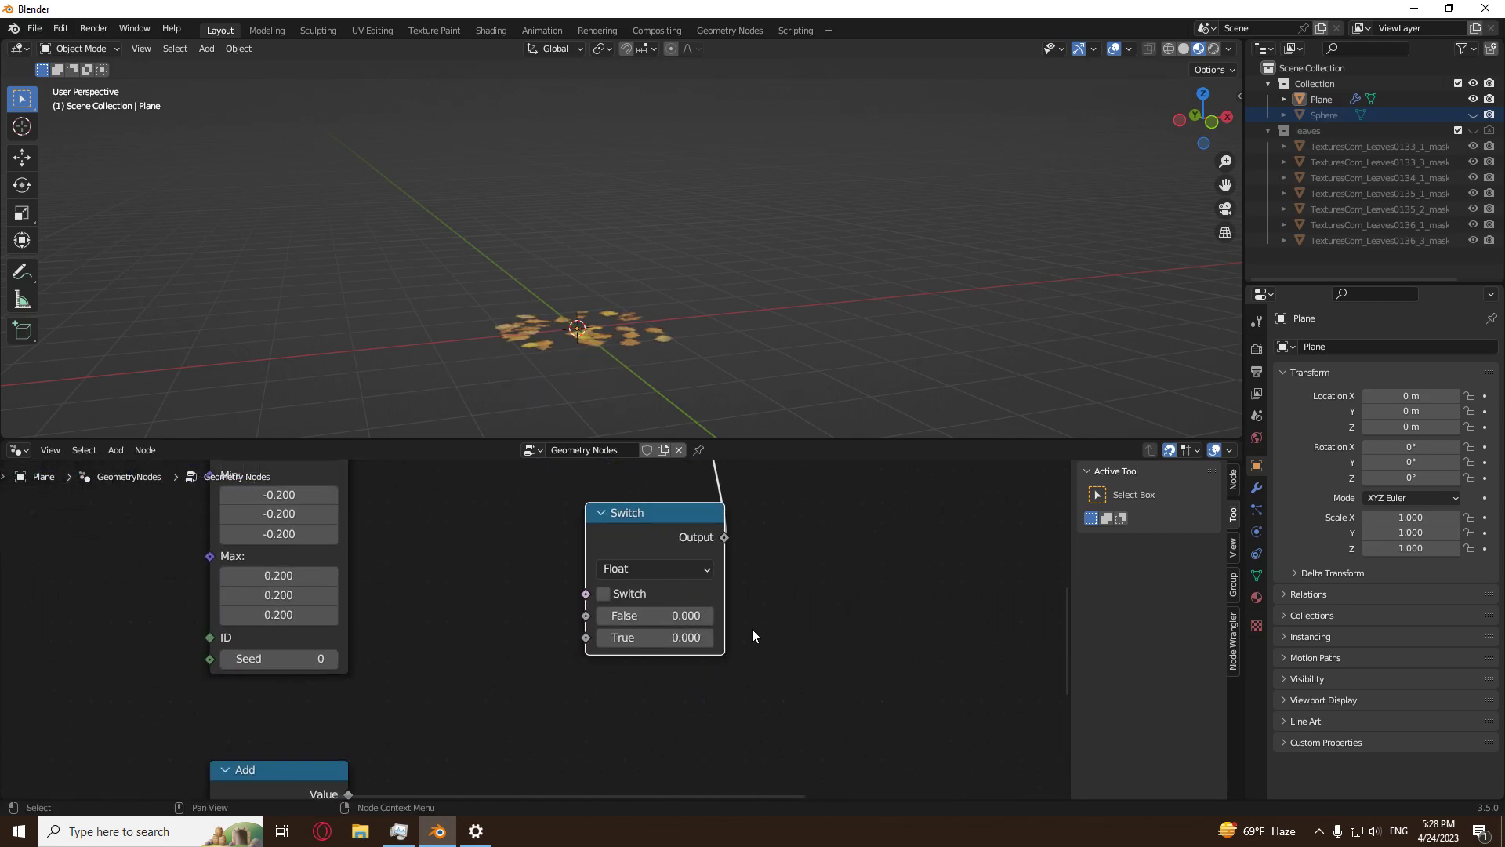
left_click(603, 594)
Add a Compare node just before the Switch node and set its operation to Less Than.
scroll(731, 605, "down", 3)
middle_click_drag(731, 606, 787, 564)
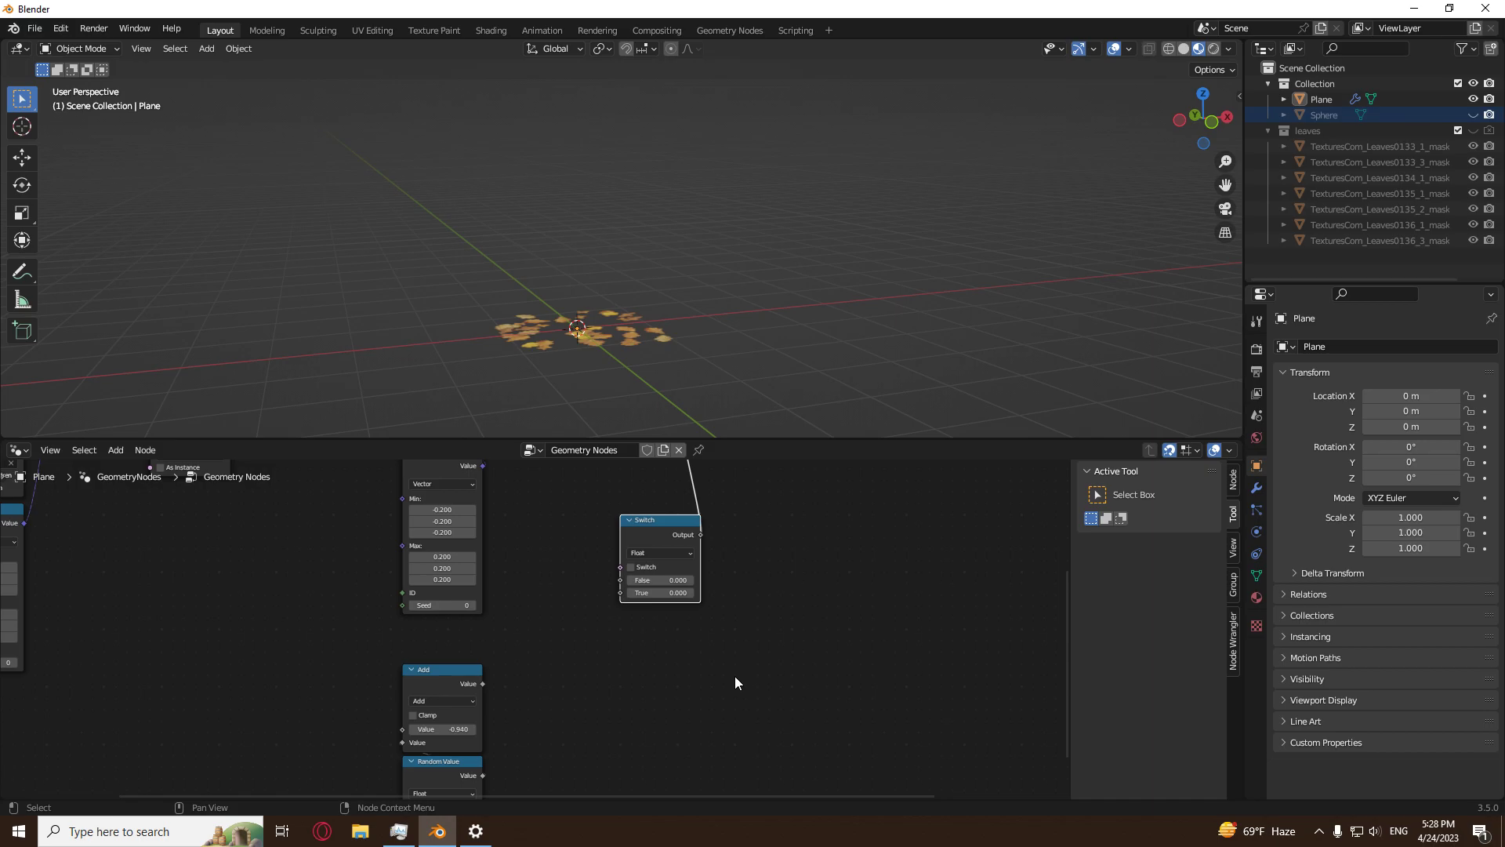
scroll(735, 676, "up", 2)
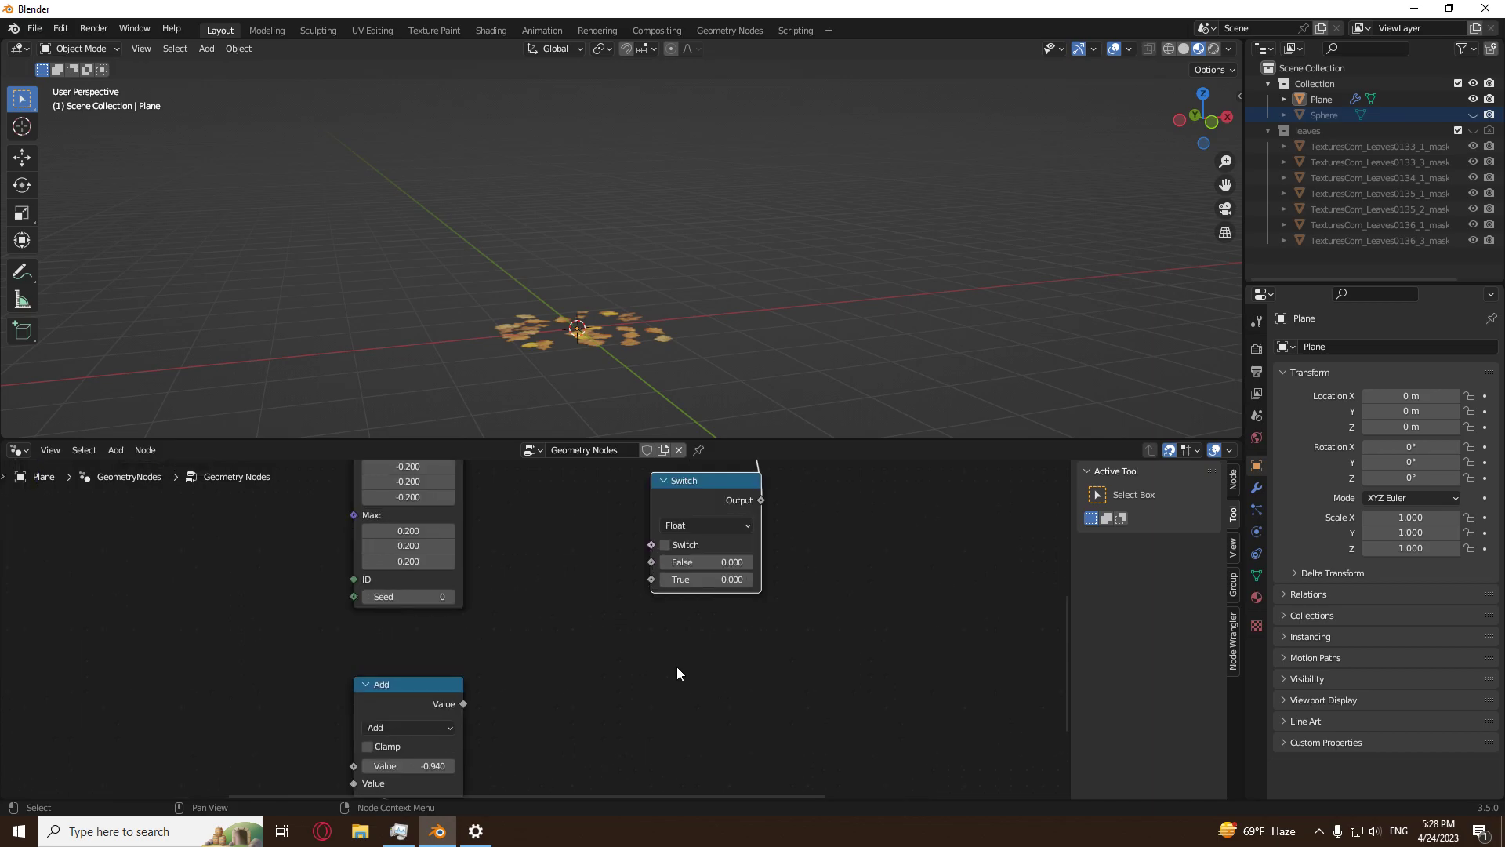
key("shift+a")
mouse_move(654, 665)
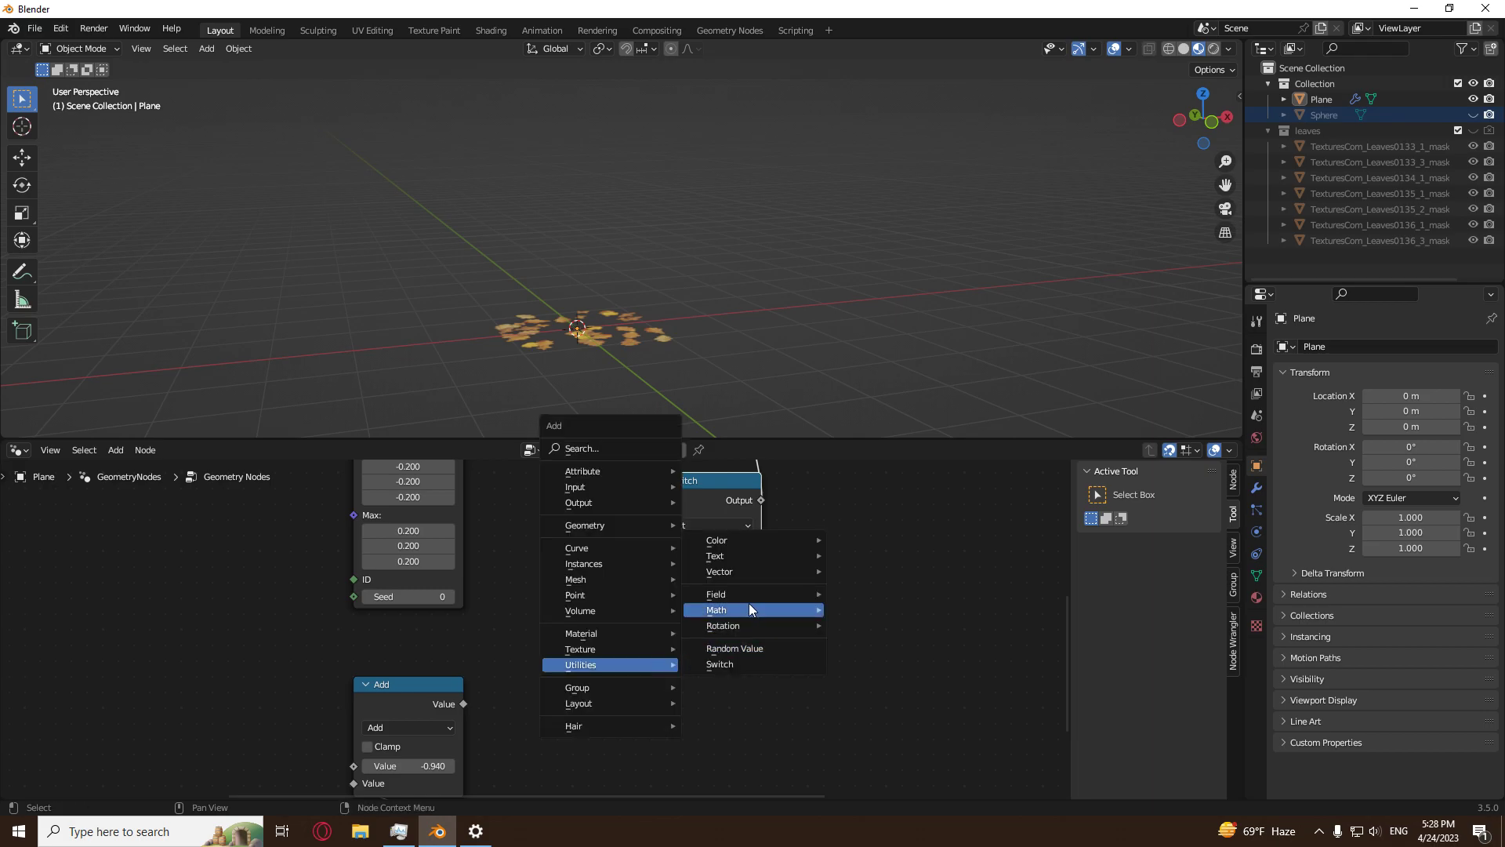
mouse_move(749, 611)
left_click(869, 641)
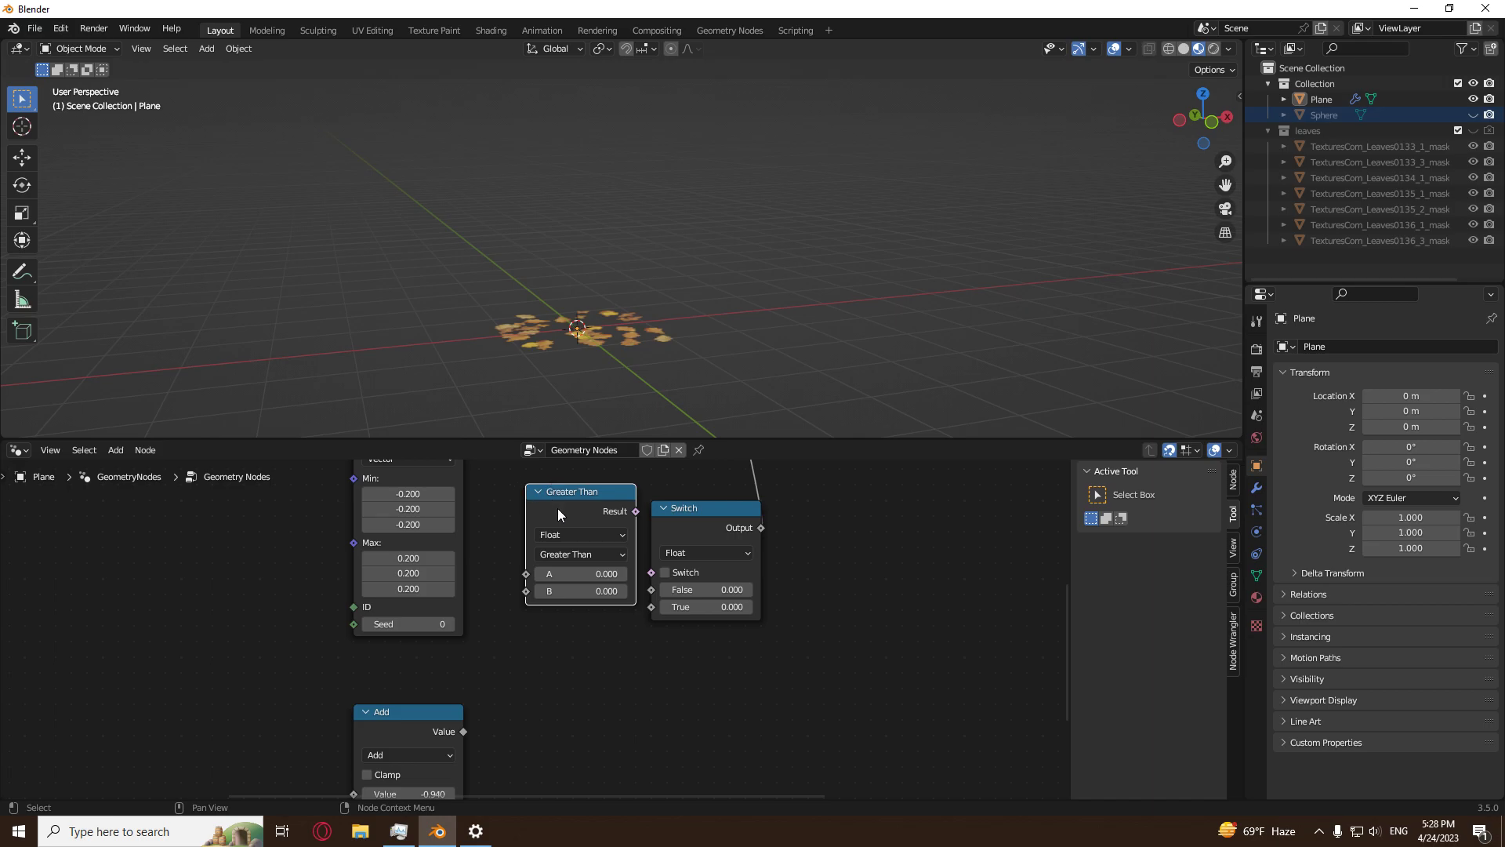
left_click(520, 503)
scroll(724, 690, "up", 2)
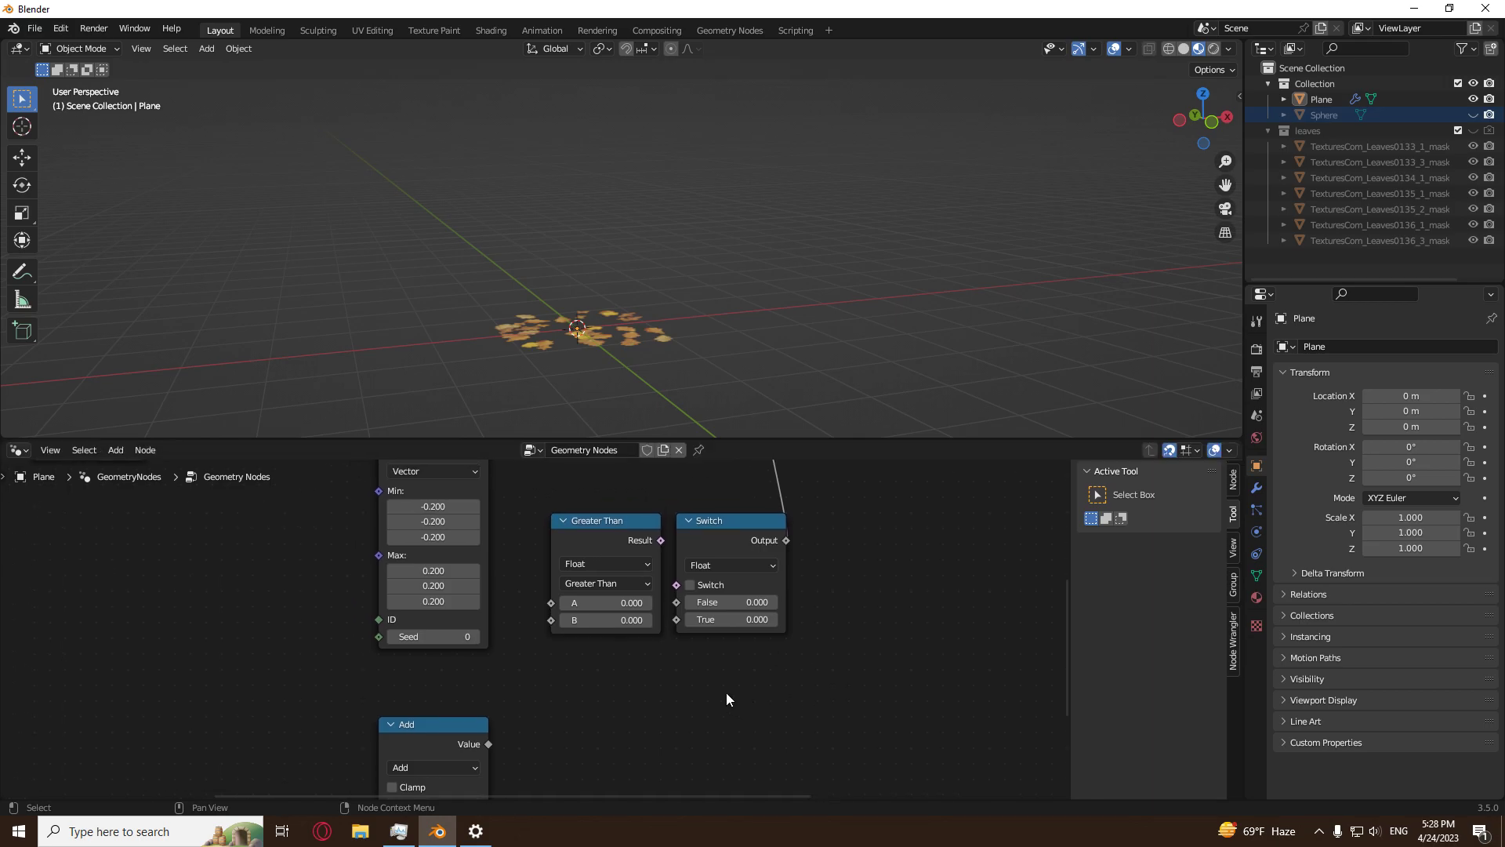
left_click(638, 576)
left_click(624, 598)
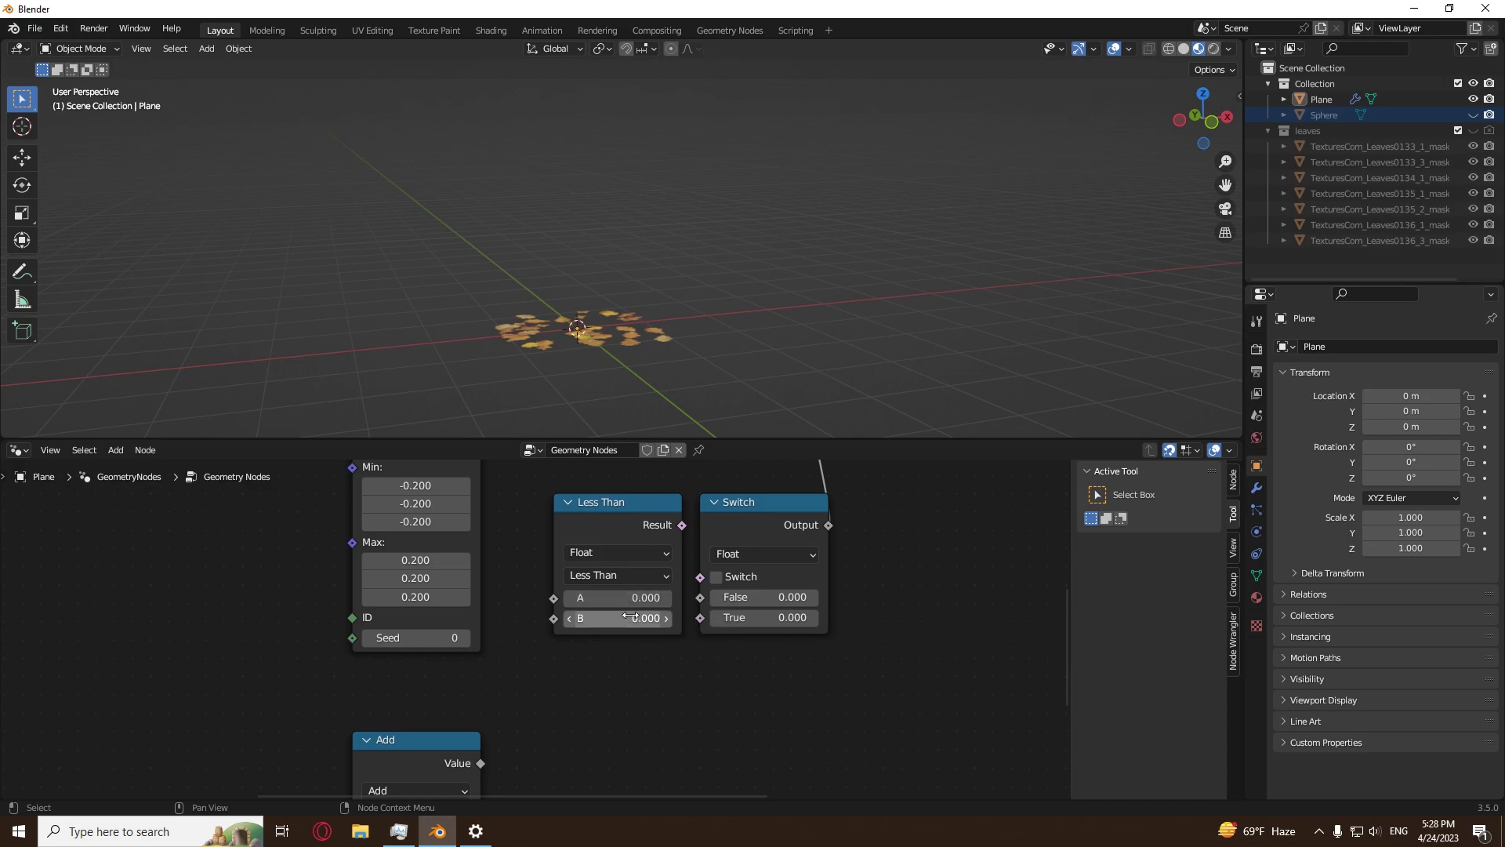
Connect the Math Add output to Less Than's A input, and branch that link through a reroute into the Switch's False input.
middle_click_drag(511, 721, 530, 669)
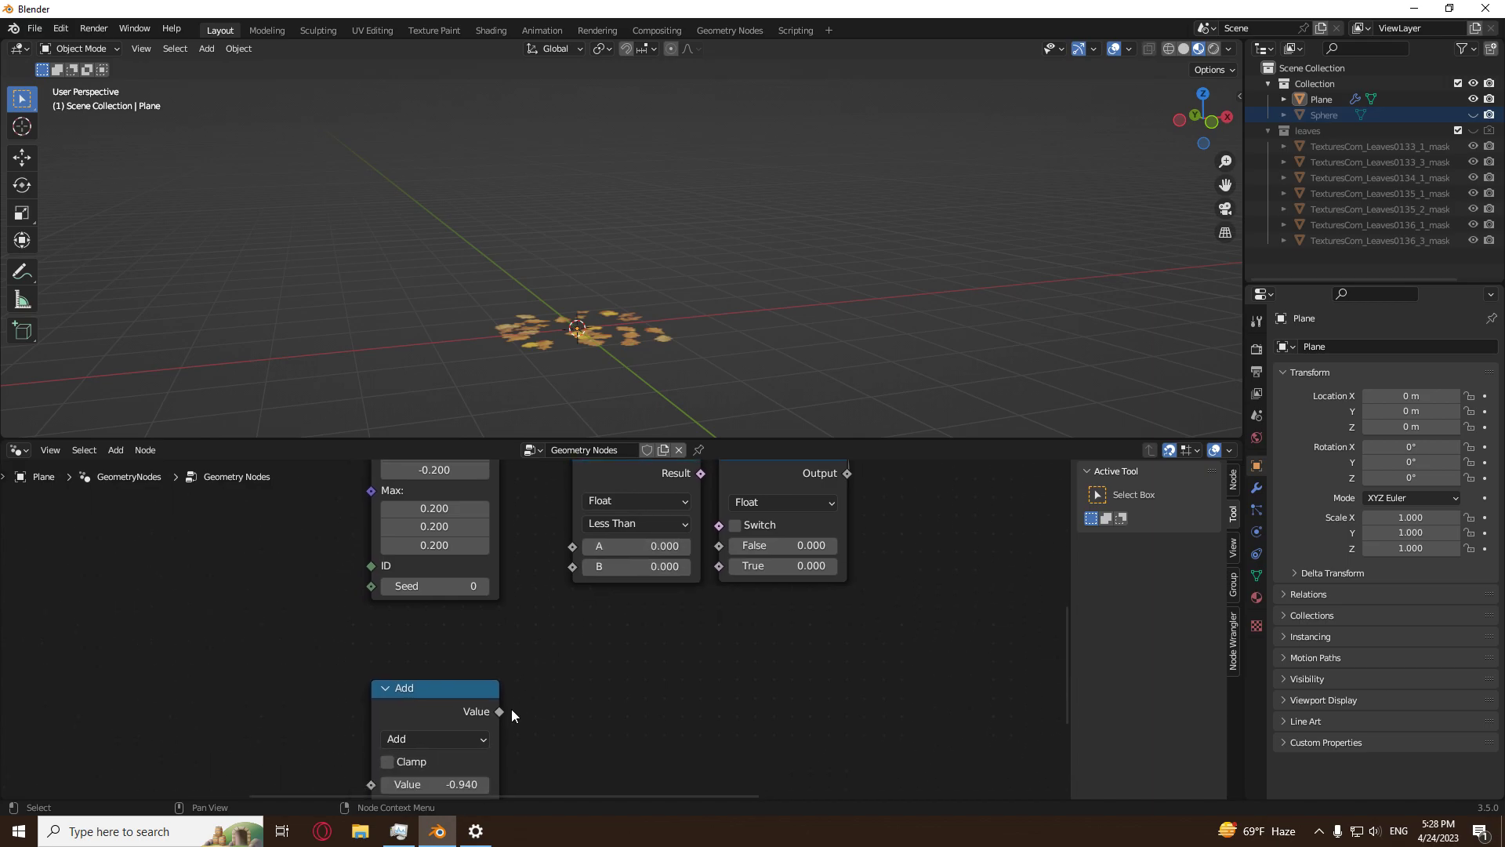
left_click_drag(501, 711, 572, 547)
middle_click_drag(706, 590, 670, 670)
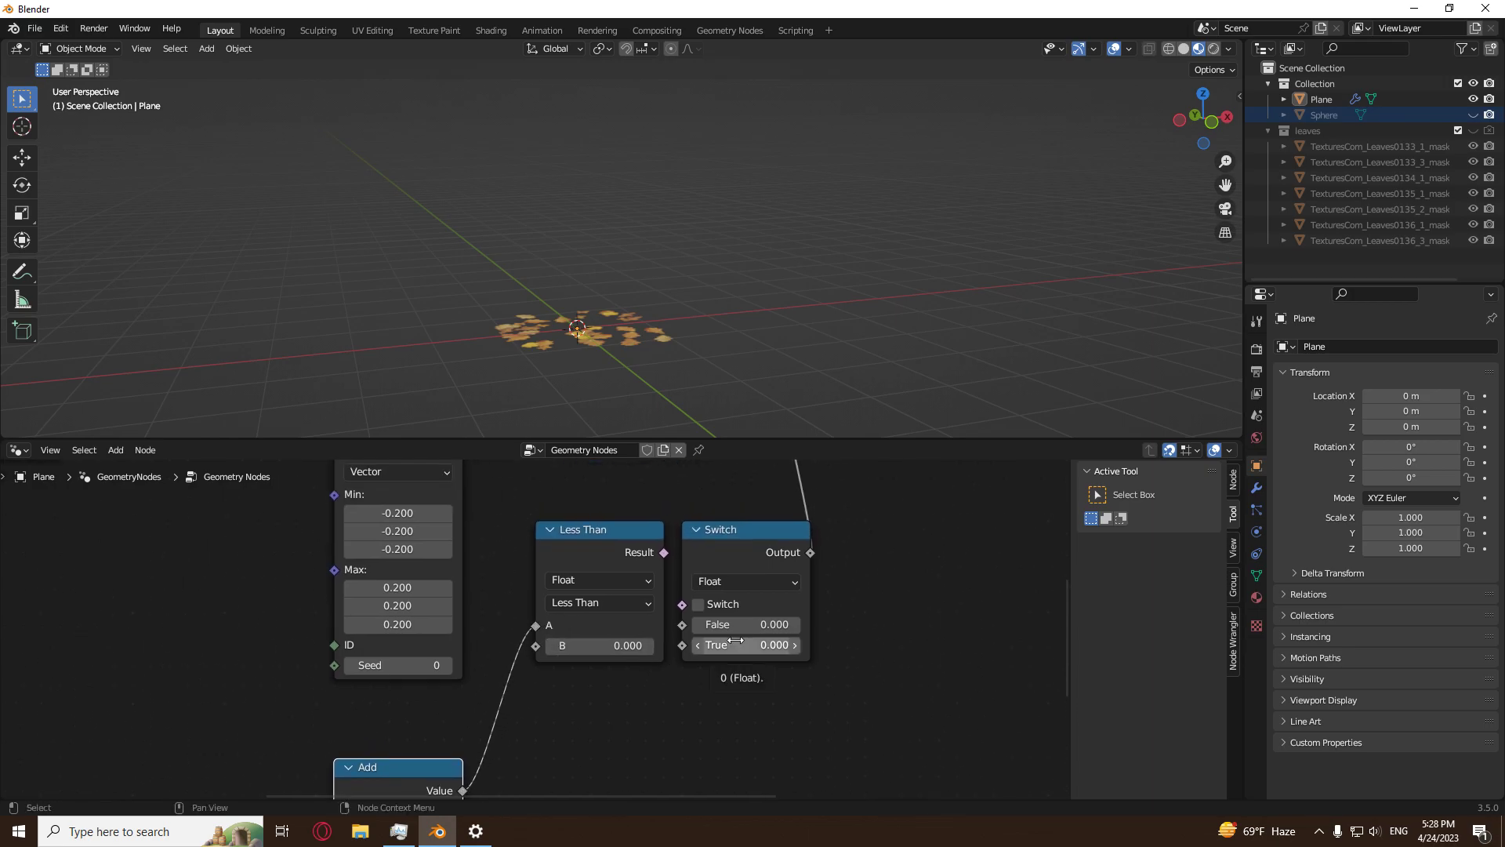
middle_click_drag(516, 721, 508, 668)
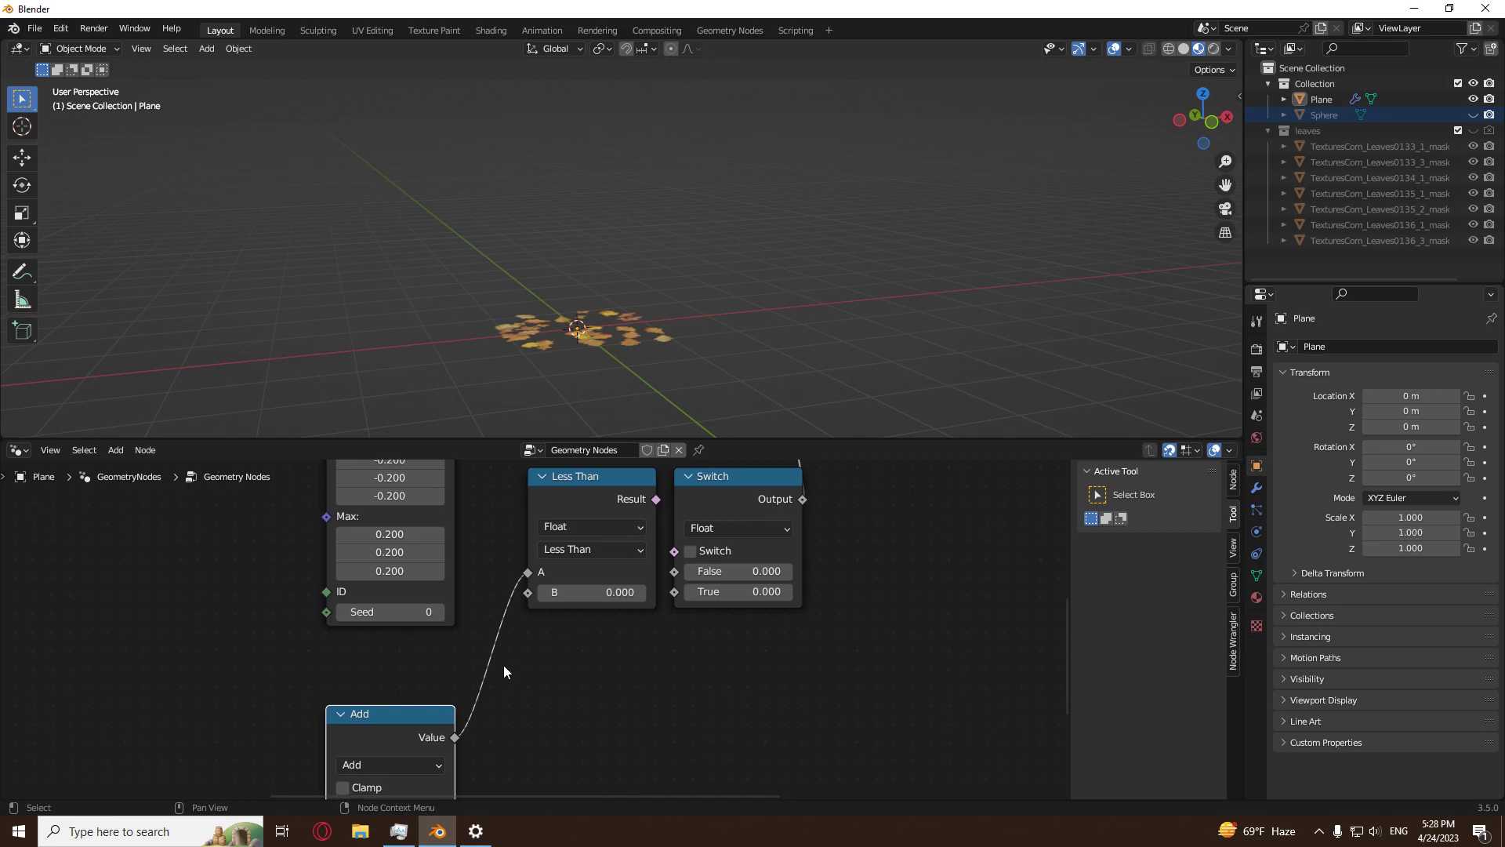
right_click_drag(474, 667, 501, 660, "shift")
left_click_drag(489, 663, 674, 572)
middle_click_drag(691, 626, 725, 586)
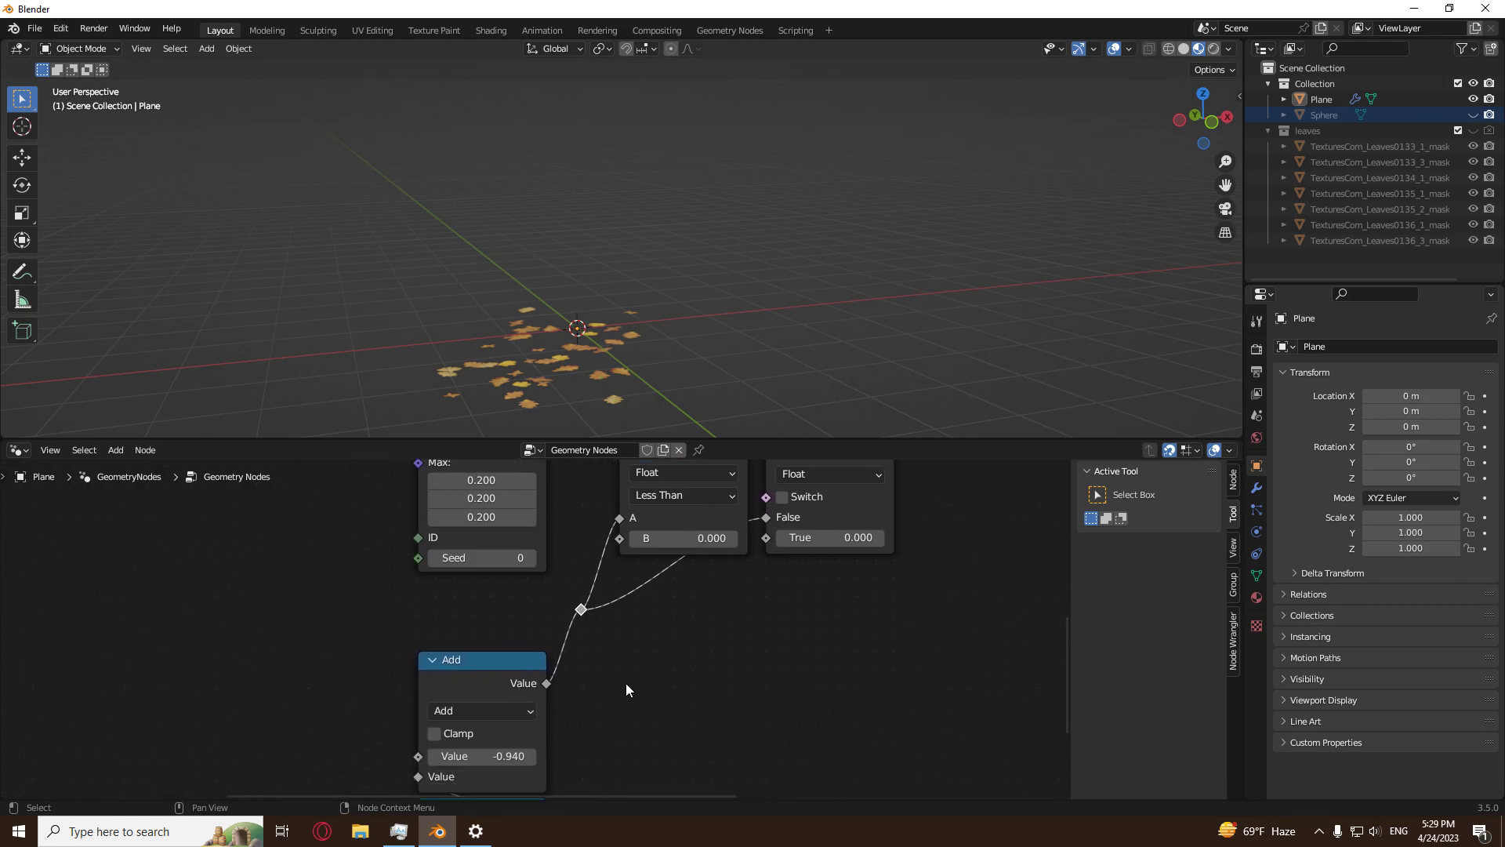
Raise the Math Add node's first Value to -0.260 and connect the Less Than Result to the Switch node's Switch input.
mouse_move(504, 756)
left_mouse_down("shift")
mouse_move(584, 755)
mouse_move(482, 755)
mouse_move(504, 755)
left_mouse_up("shift")
middle_click_drag(639, 660, 616, 693)
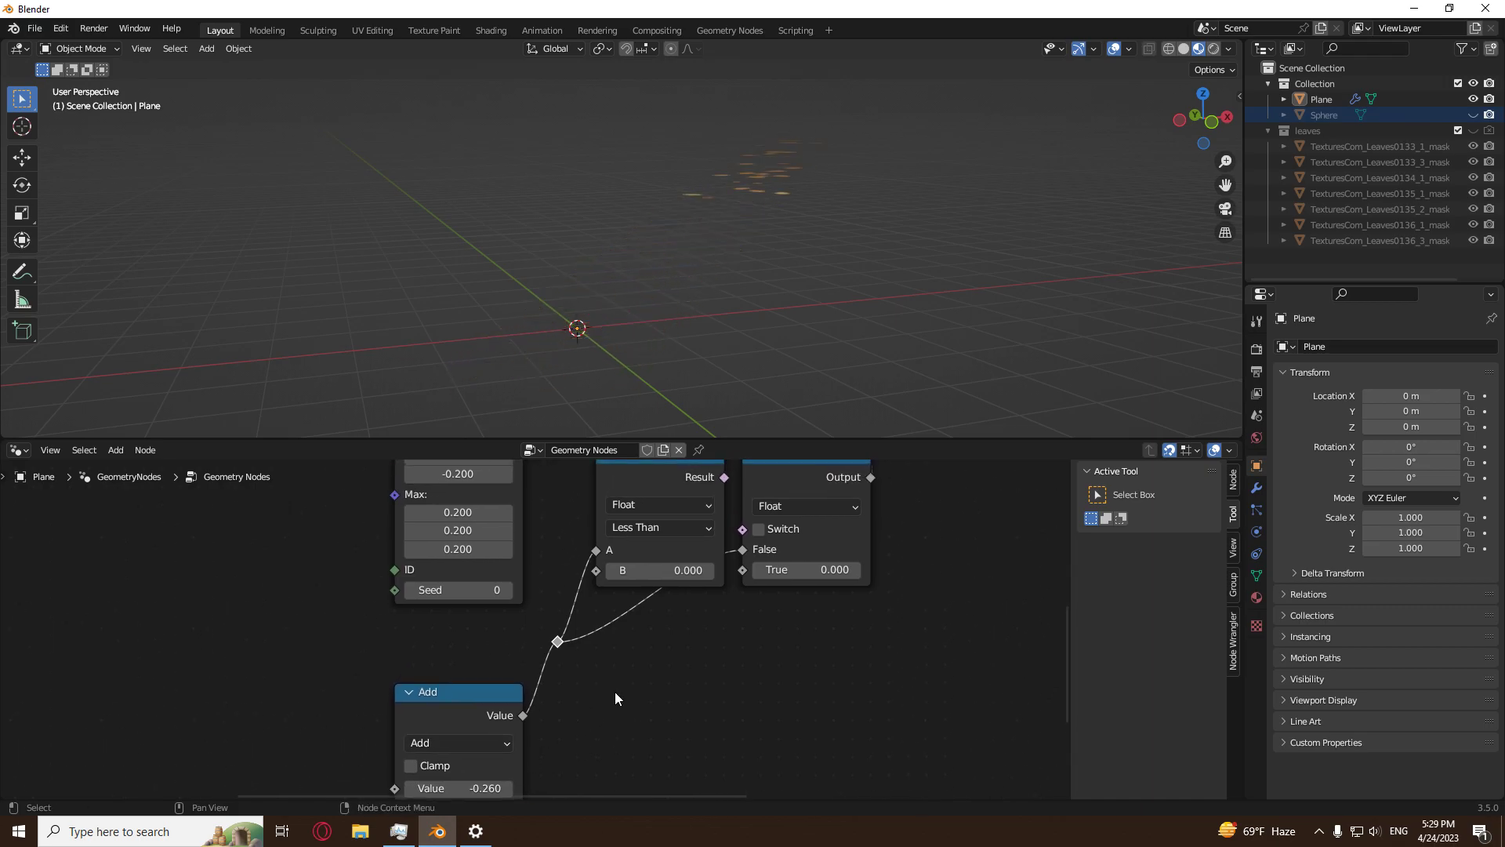
middle_click_drag(706, 633, 656, 685)
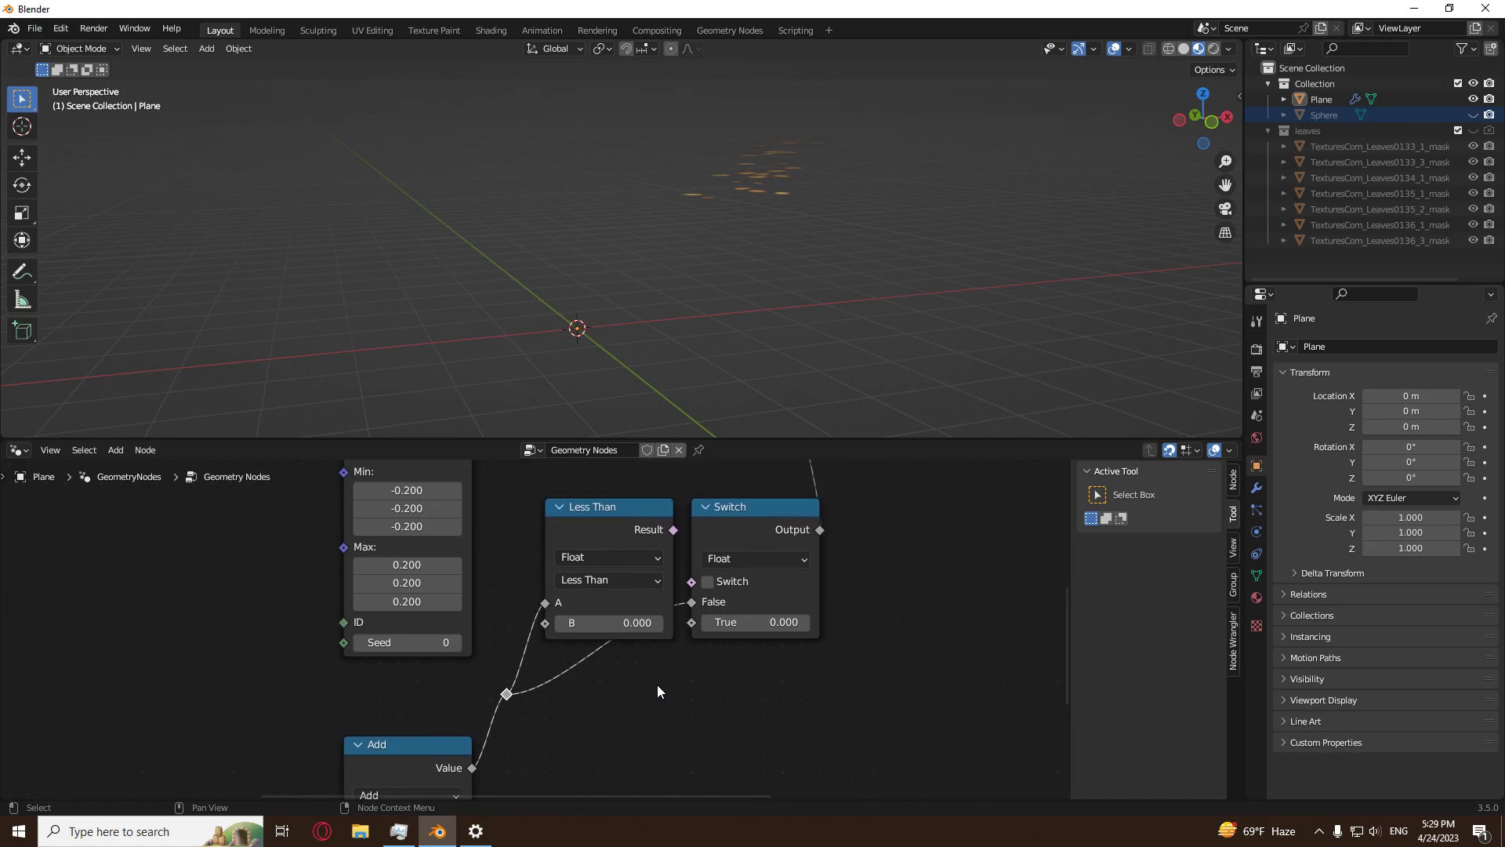
left_click_drag(673, 531, 692, 581)
Drive the Math Add node's first Value with the frame-based expression #frame/-70.
middle_click_drag(575, 703, 628, 606)
left_click_drag(443, 744, 505, 744)
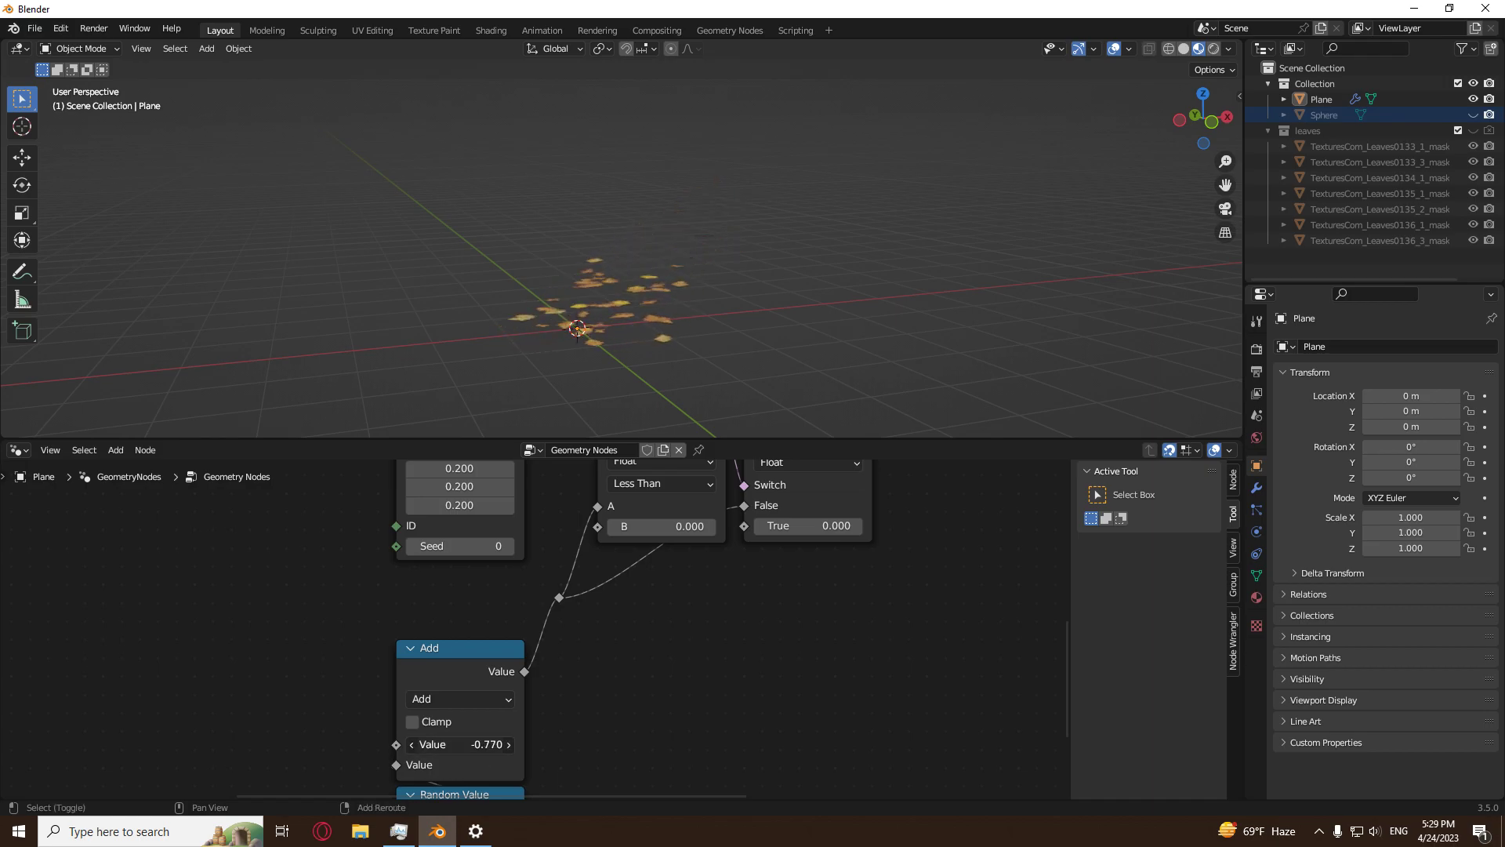
middle_click_drag(538, 738, 598, 678)
left_click(541, 685)
type("#frame")
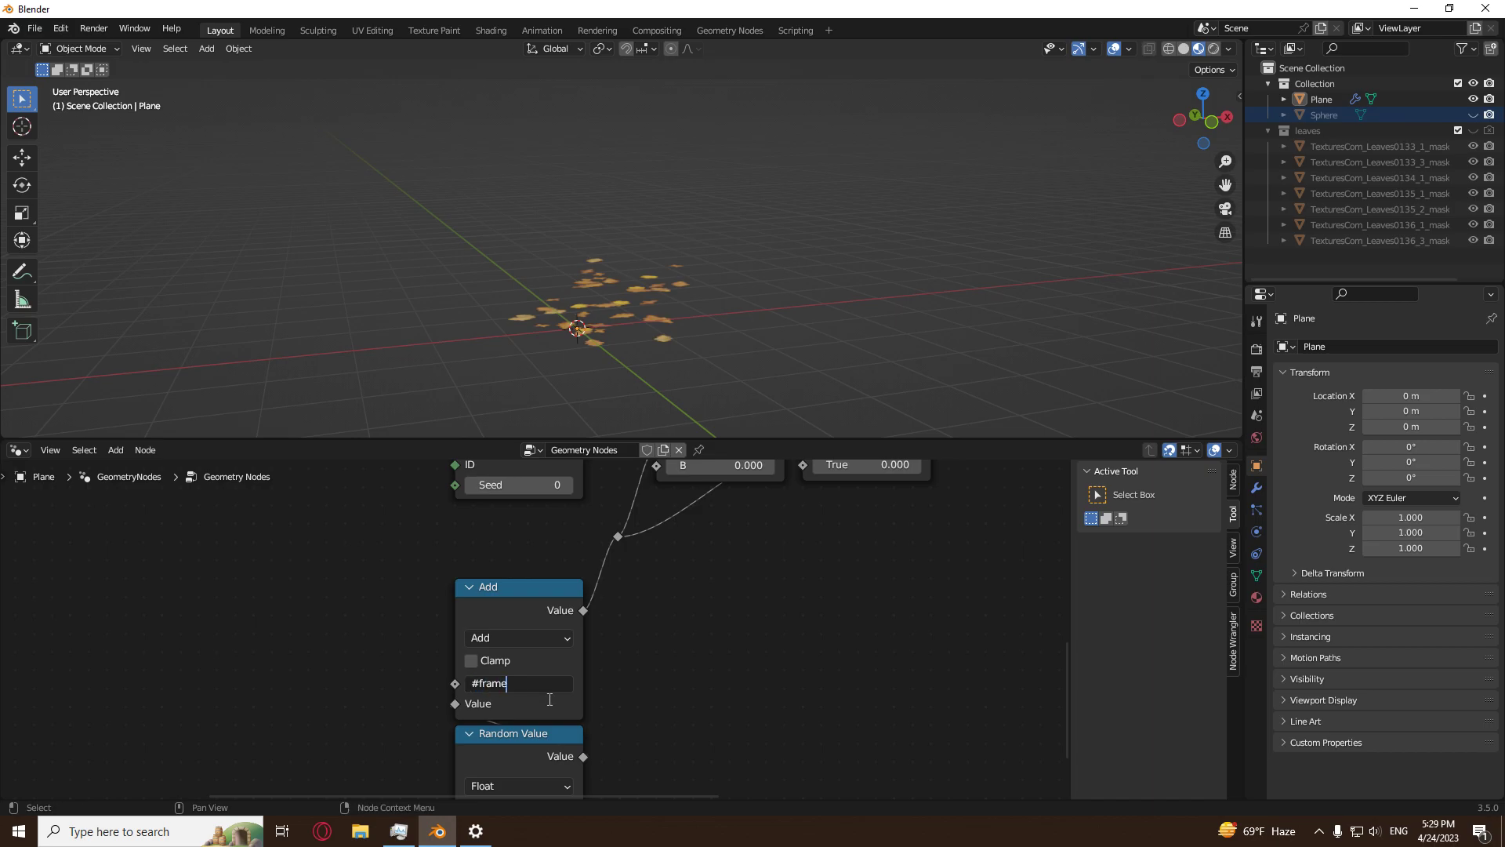
type("/70-1.086")
key("Return")
Play back the leaf animation and examine how the Less Than and Switch nodes handle the driven value.
key("space")
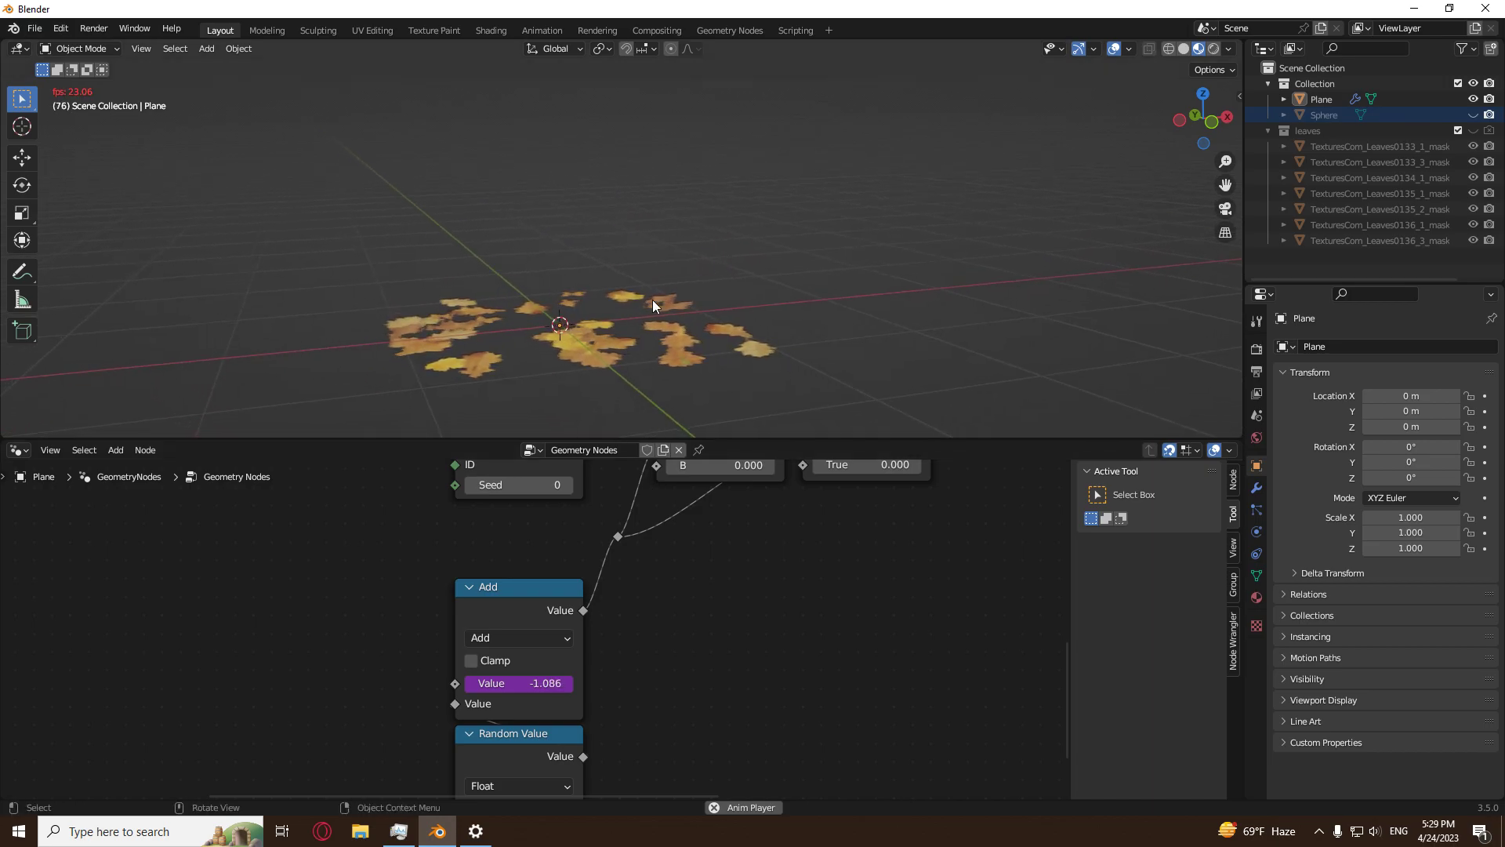
key("space")
scroll(642, 631, "down", 3)
middle_click_drag(768, 530, 652, 681)
scroll(656, 679, "down", 8)
scroll(693, 637, "up", 8)
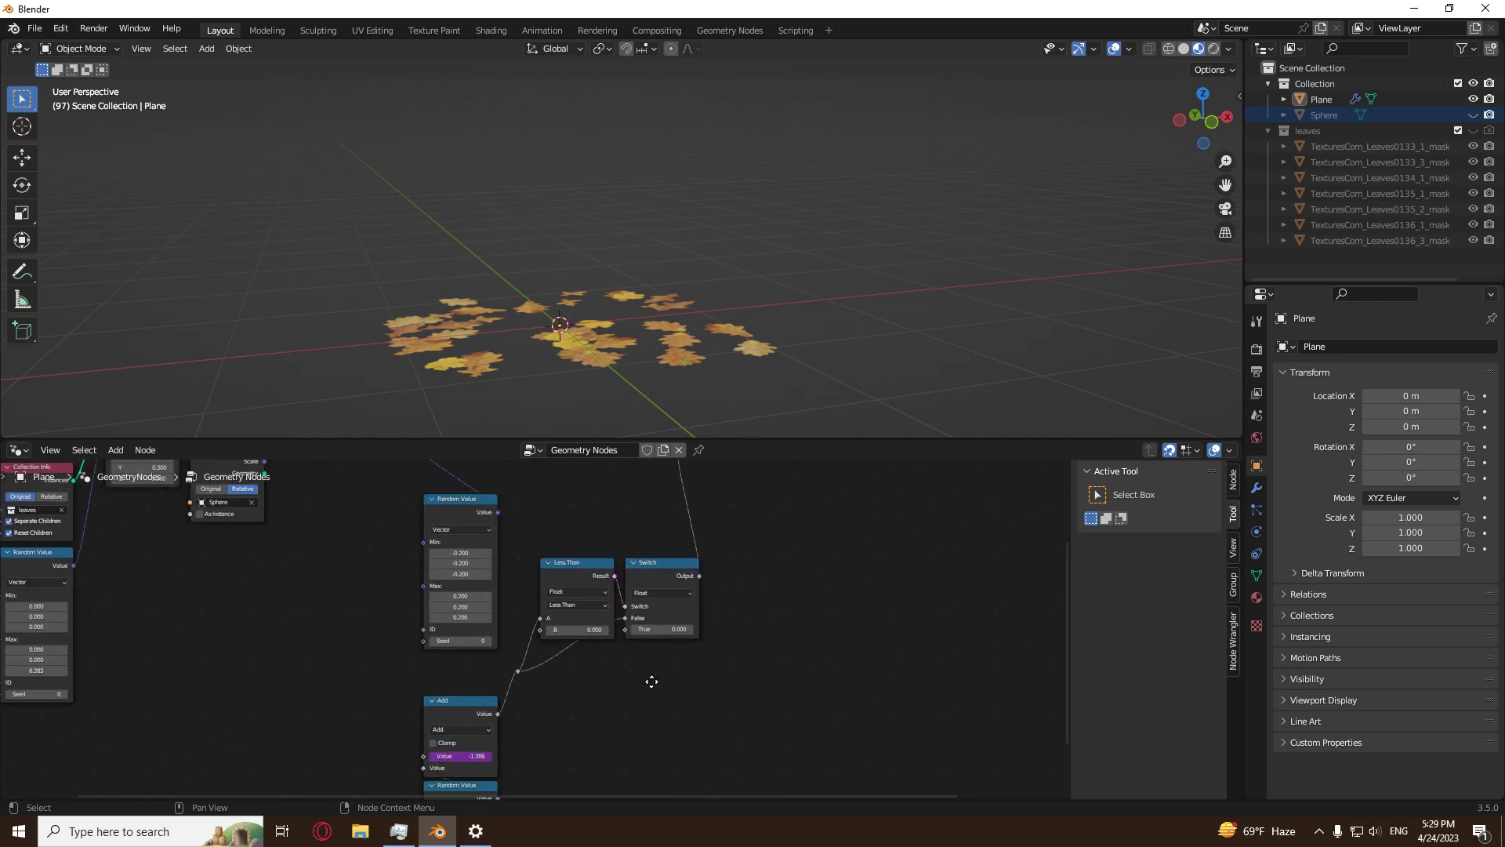
scroll(638, 692, "up", 3)
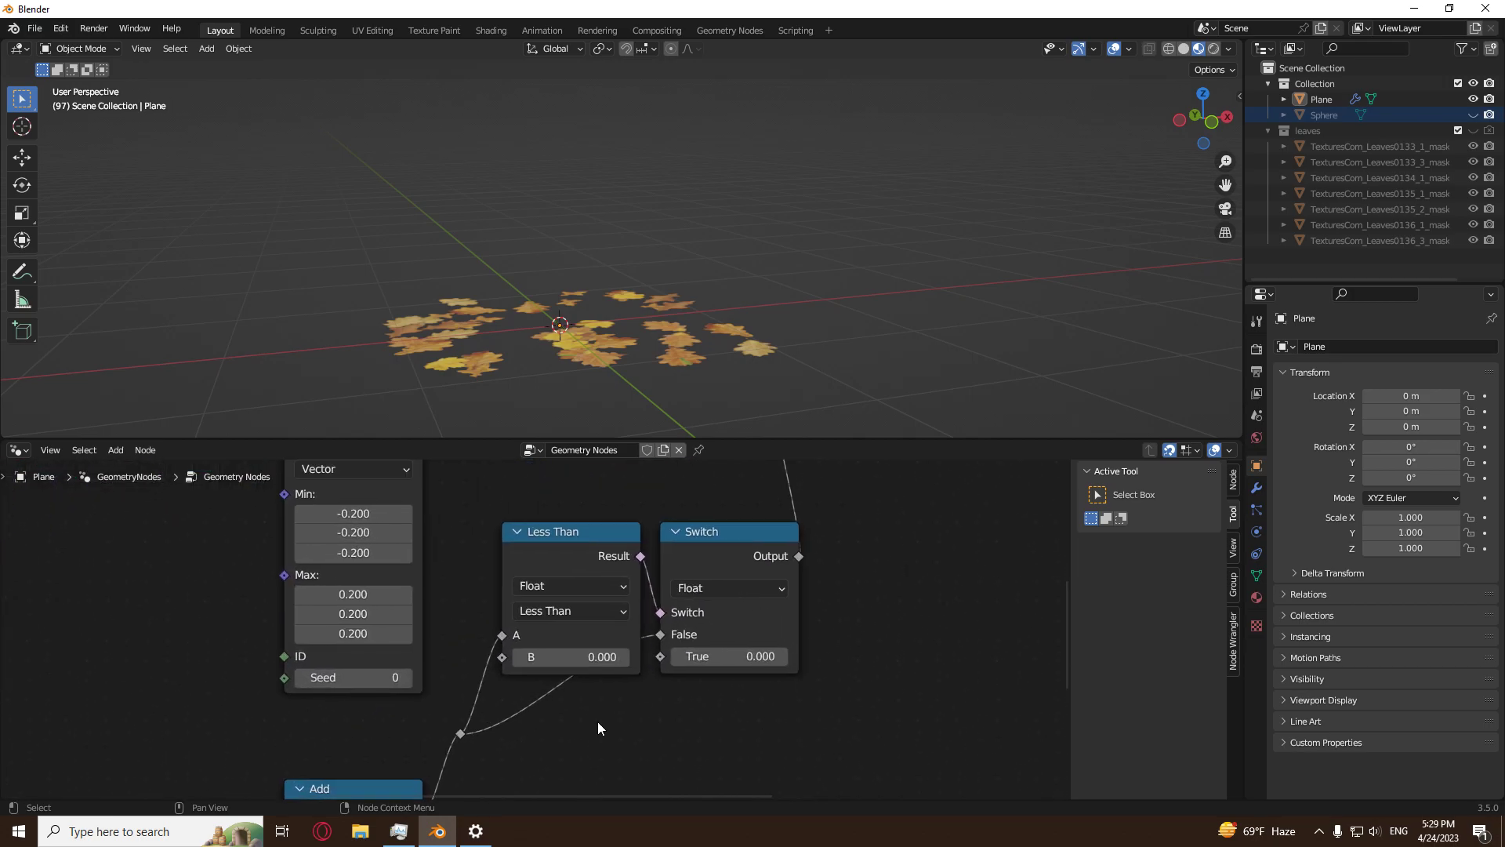
scroll(599, 728, "up", 1)
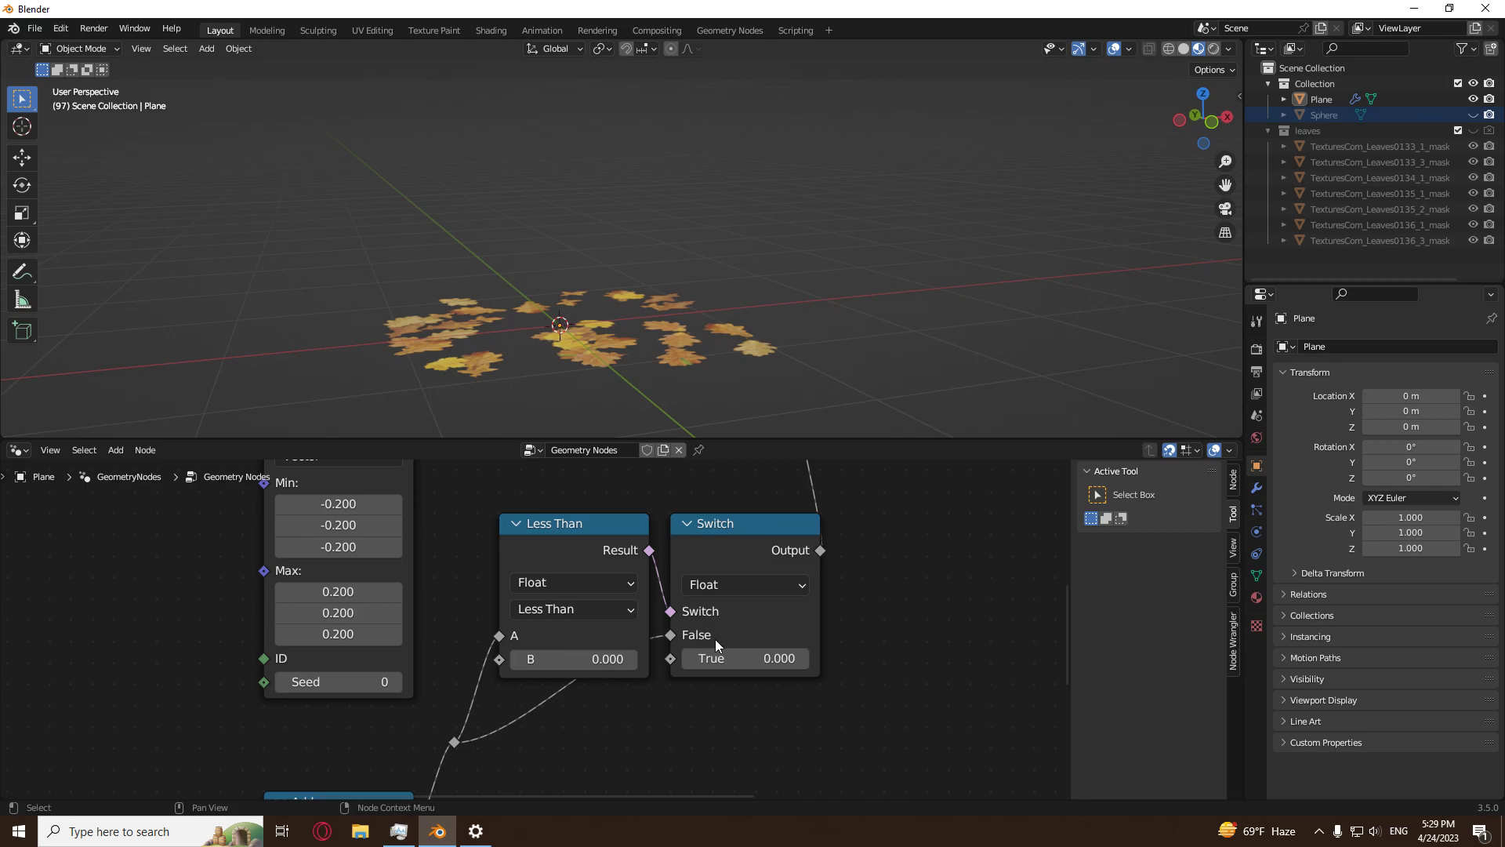
mouse_move(694, 637)
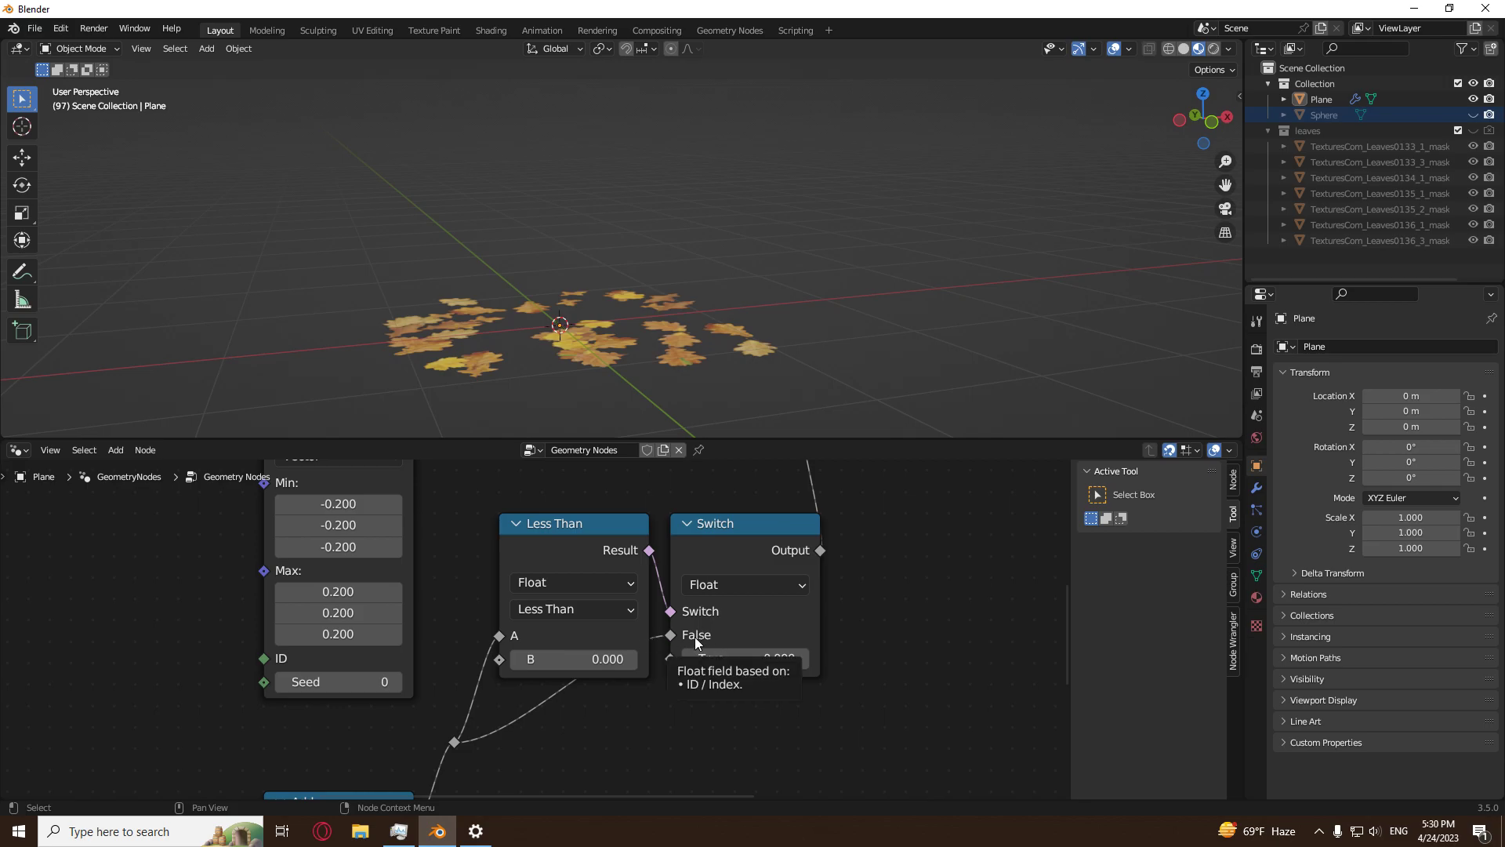
scroll(689, 635, "down", 4)
middle_click_drag(623, 706, 789, 544)
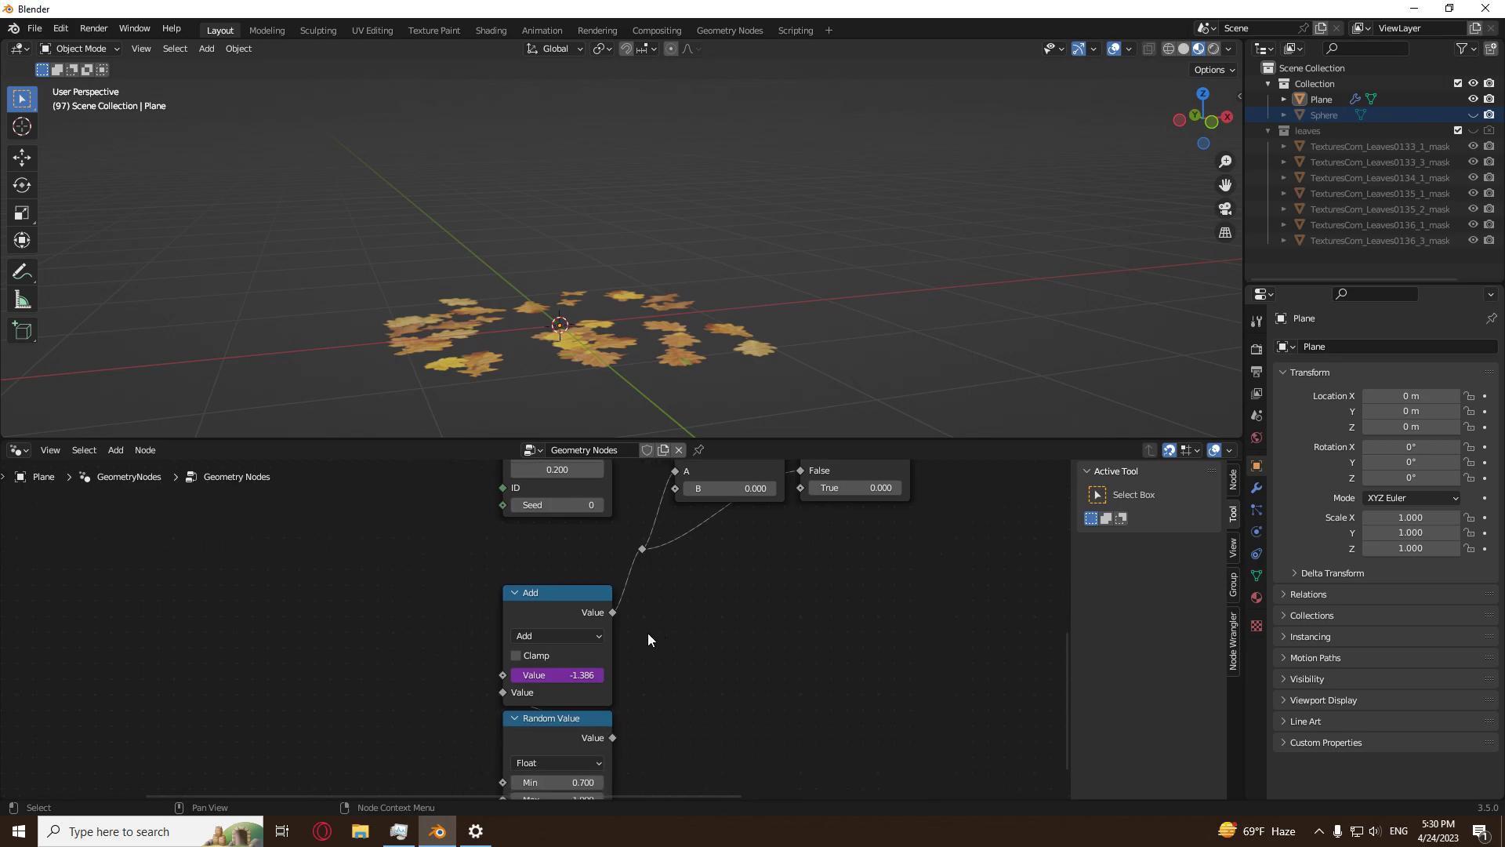
key("space")
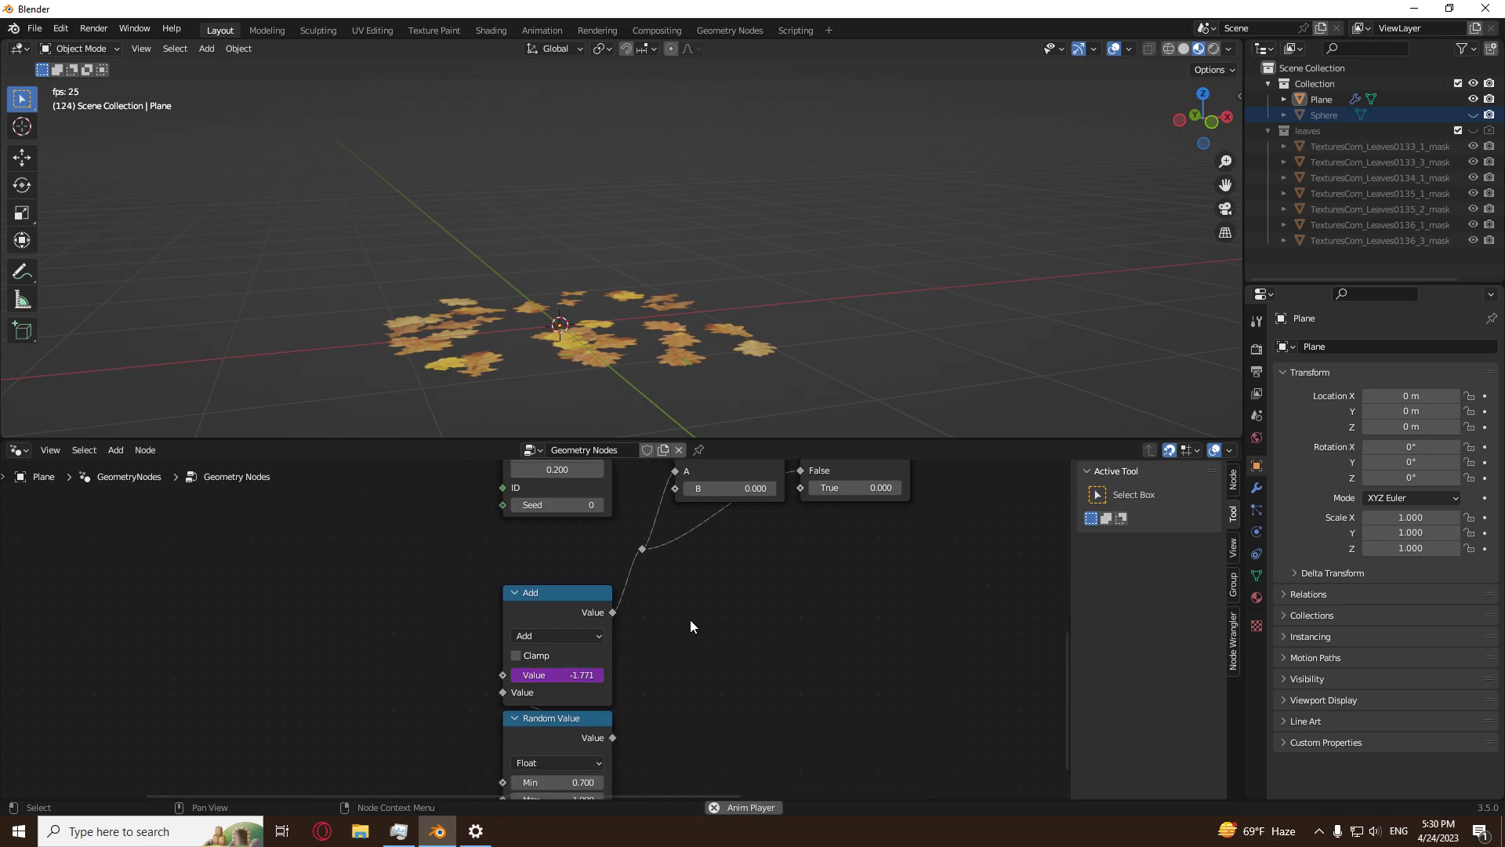
key("space")
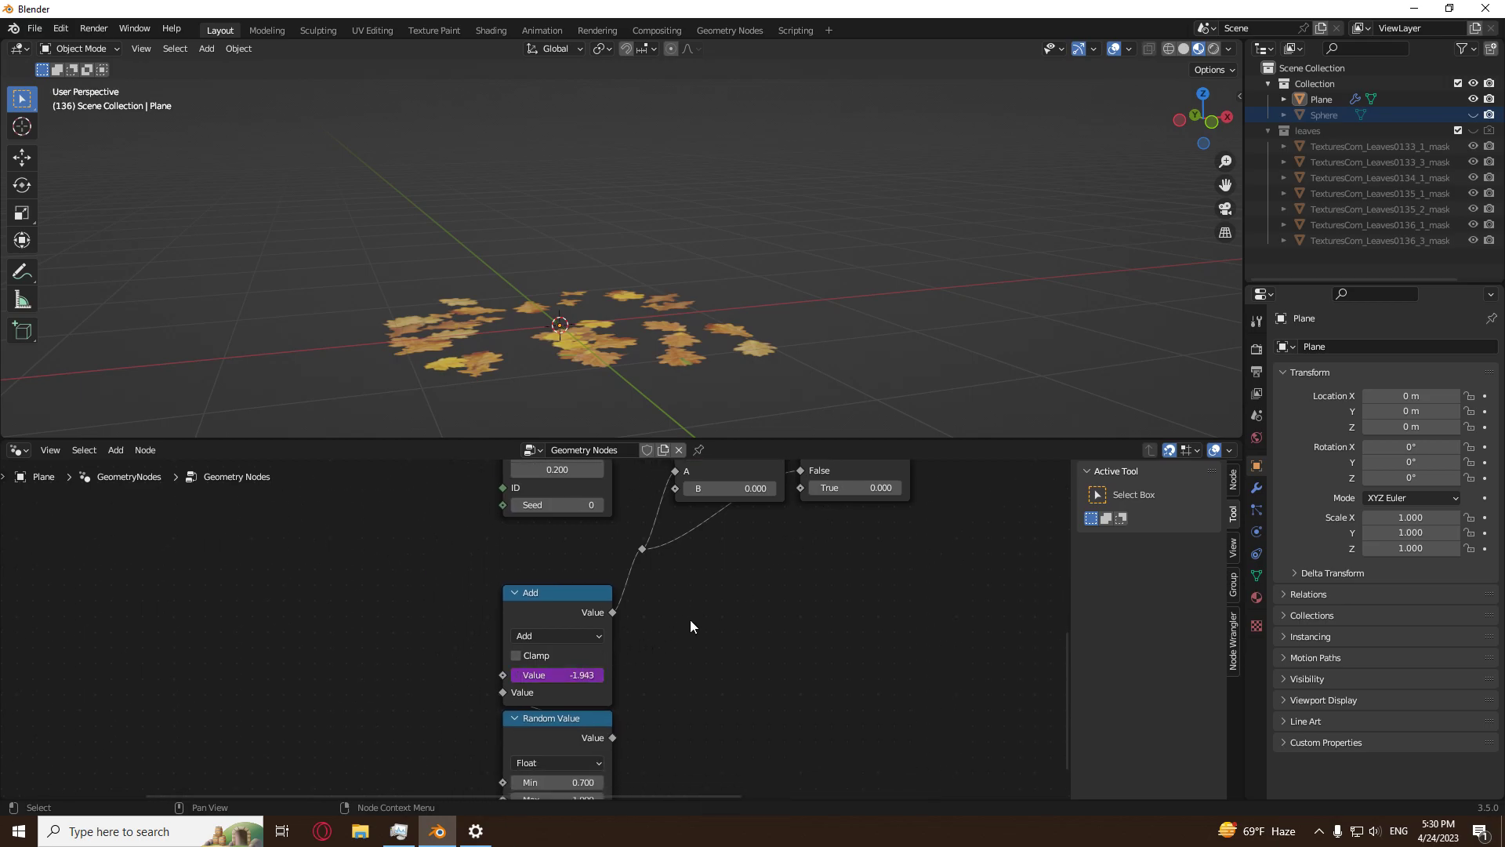
Split the 3D viewport horizontally, leaving a thin strip just above the node editor.
right_click(738, 439)
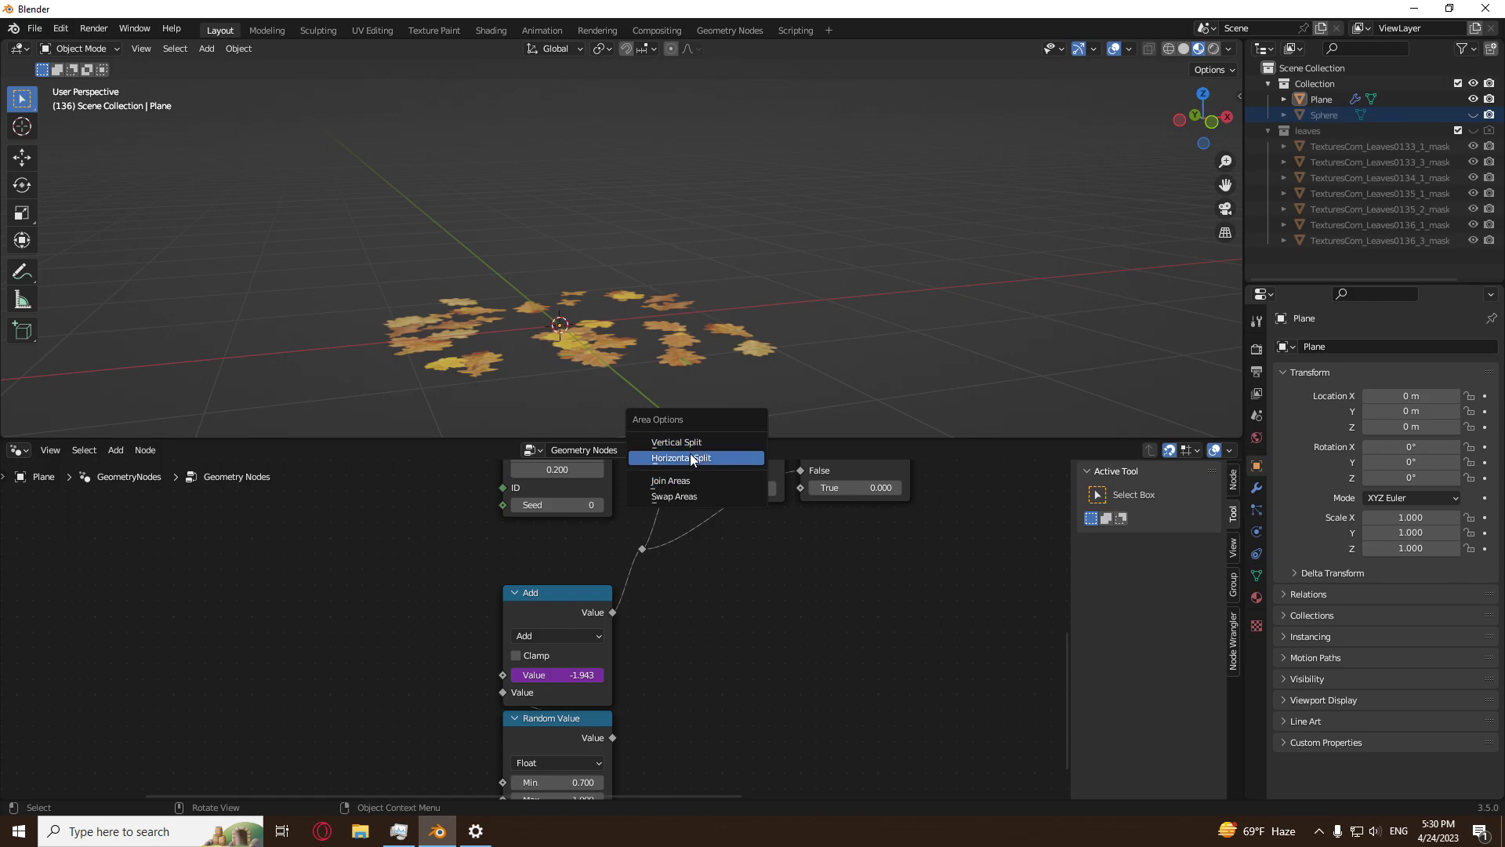
left_click(689, 443)
right_click(689, 442)
right_click(694, 436)
left_click(707, 438)
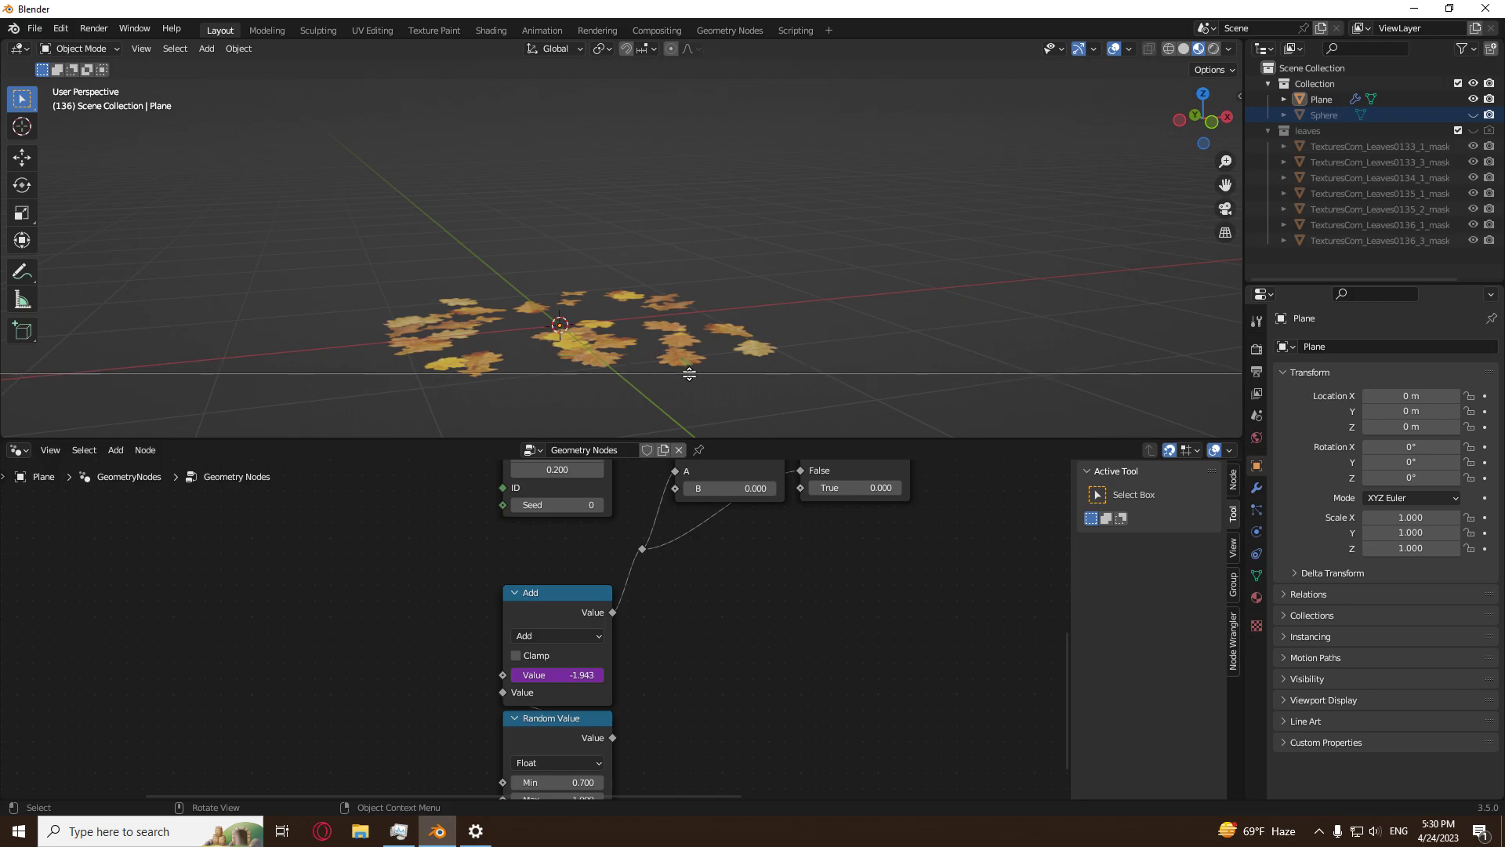
left_click(689, 374)
Change the new strip to a Timeline editor and scrub the playhead back to frame 1.
left_click(21, 390)
left_click(18, 384)
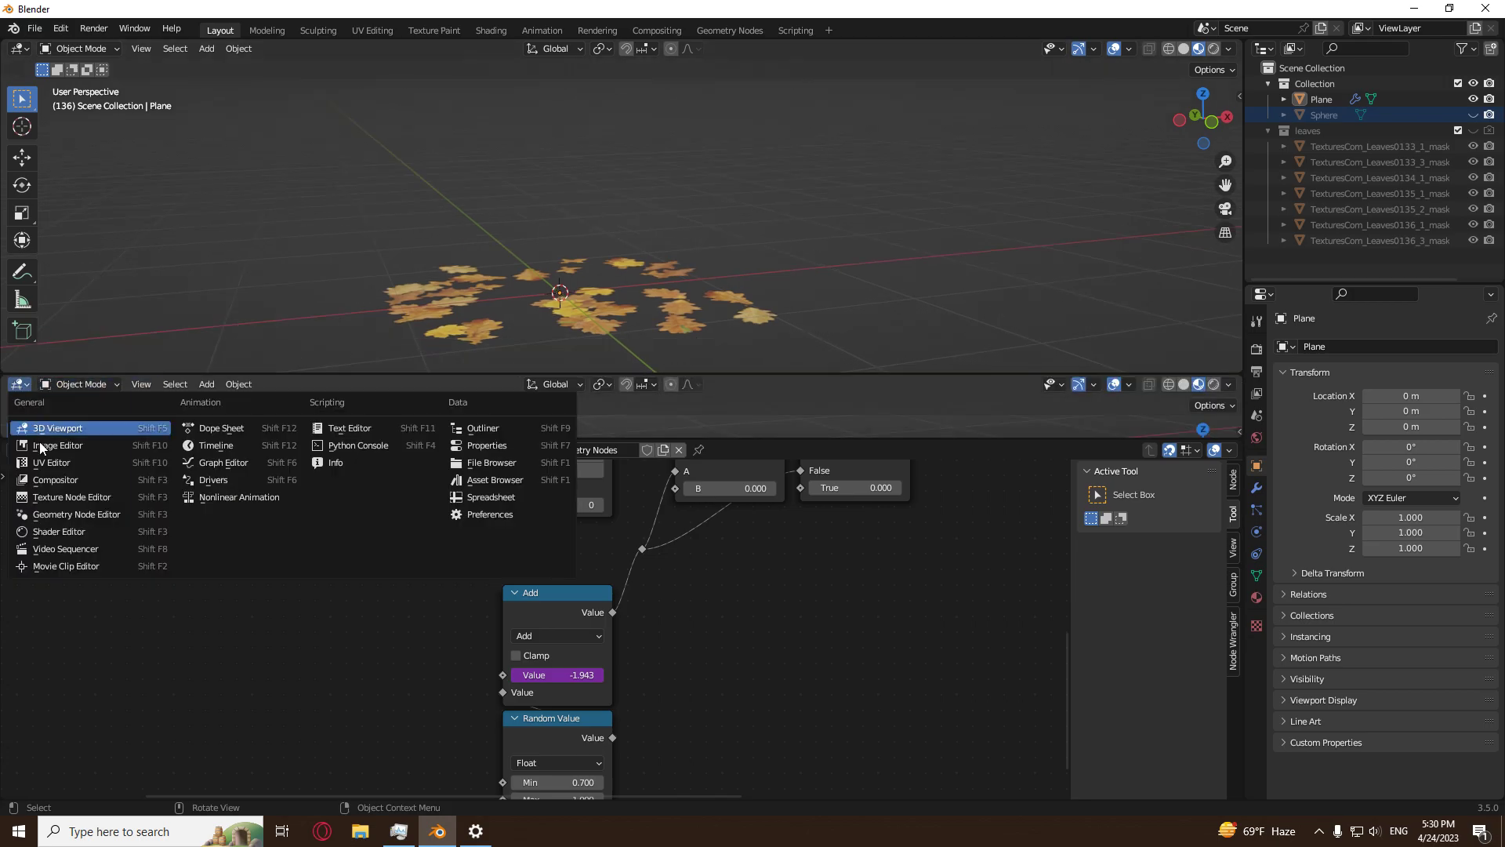
left_click(200, 448)
left_click_drag(641, 404, 191, 413)
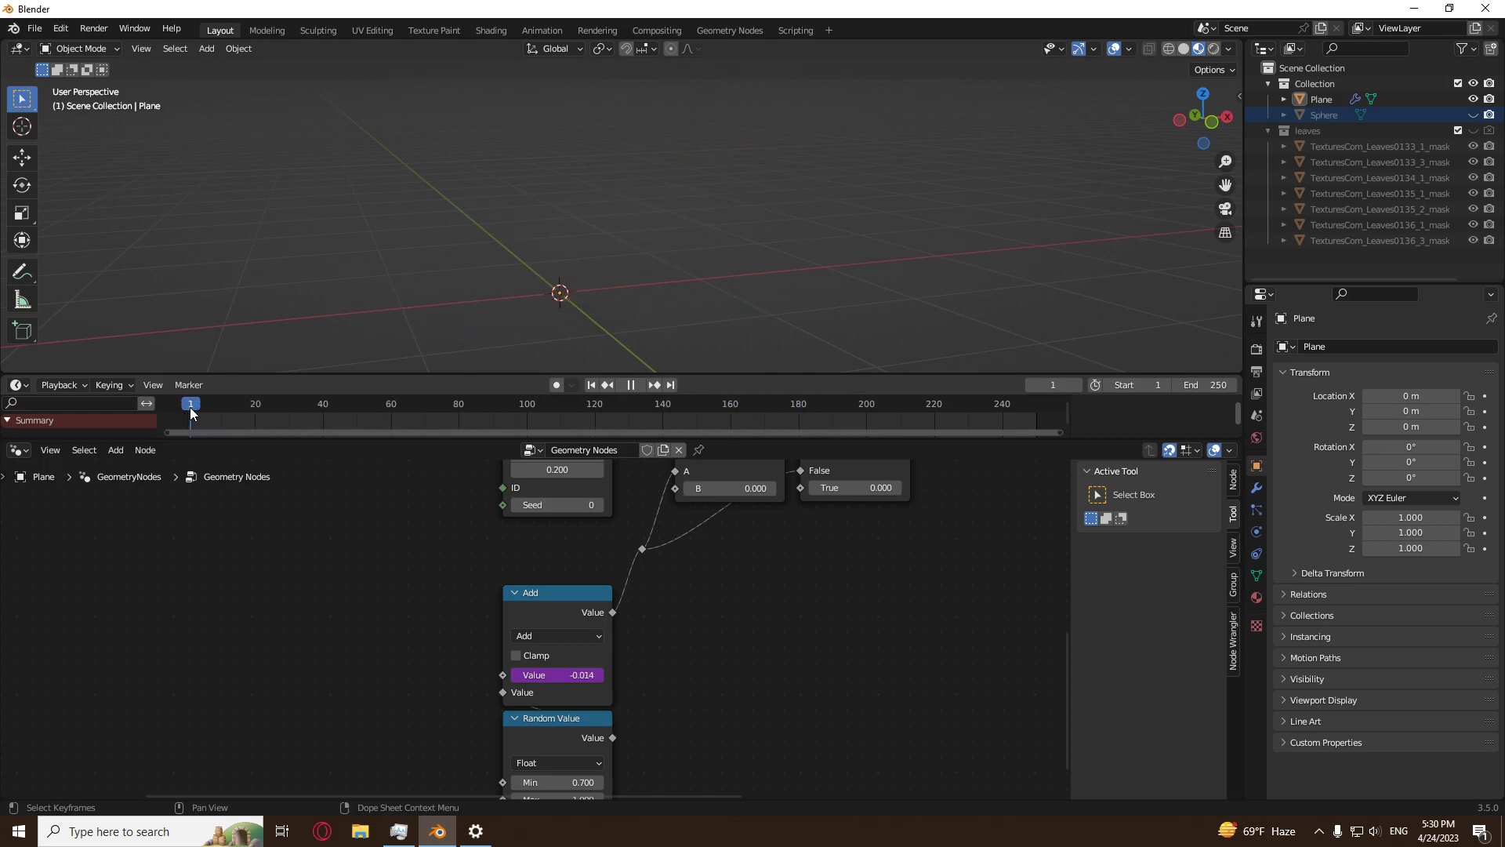
Add a Rotate Instances node on the link between Set Position and Group Output, placed just before Group Output.
scroll(665, 654, "down", 8)
scroll(727, 290, "down", 2)
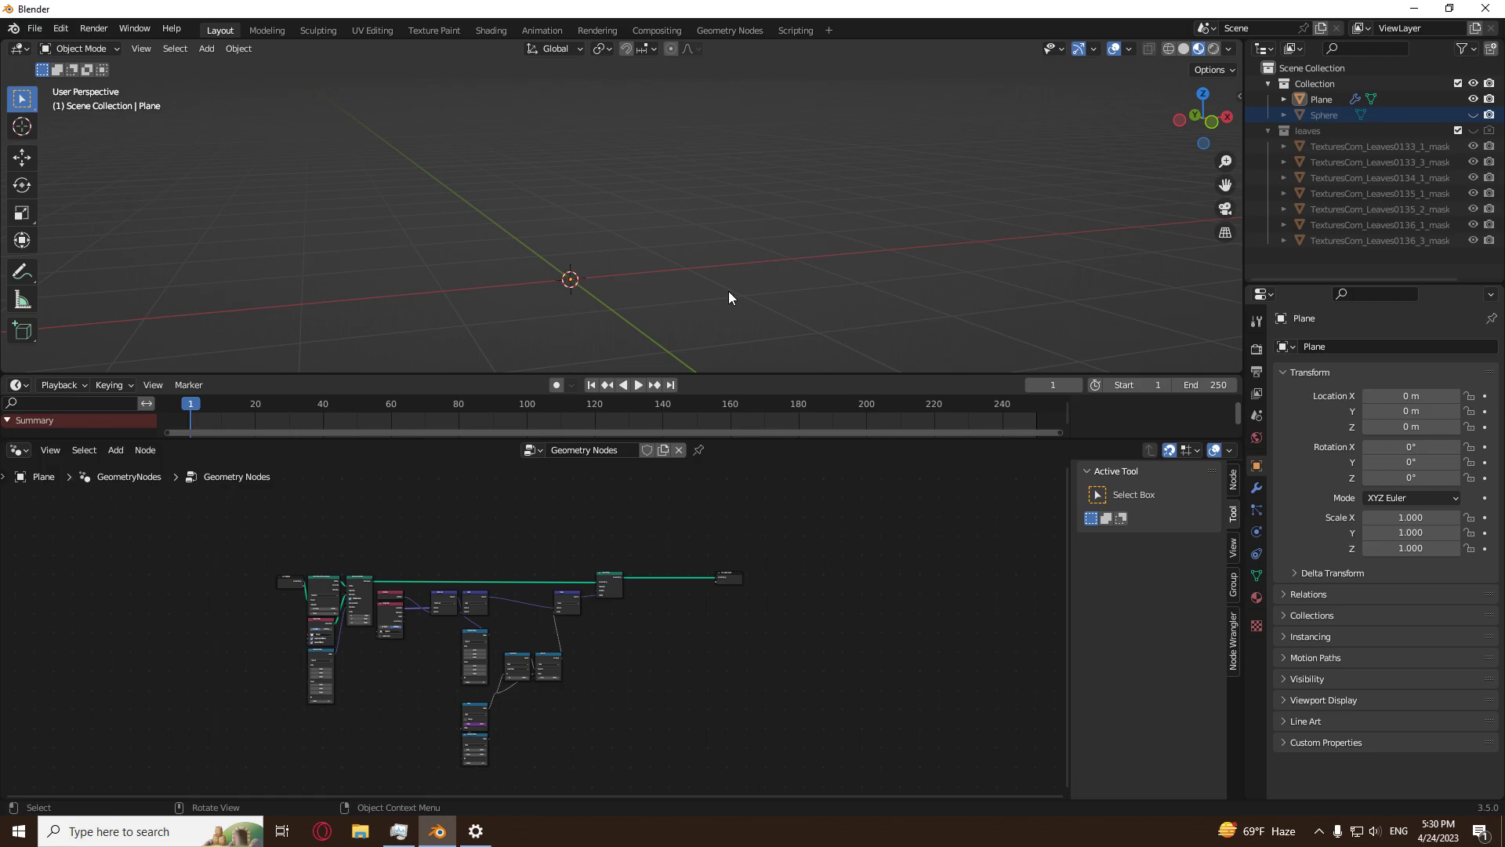
scroll(708, 631, "up", 2)
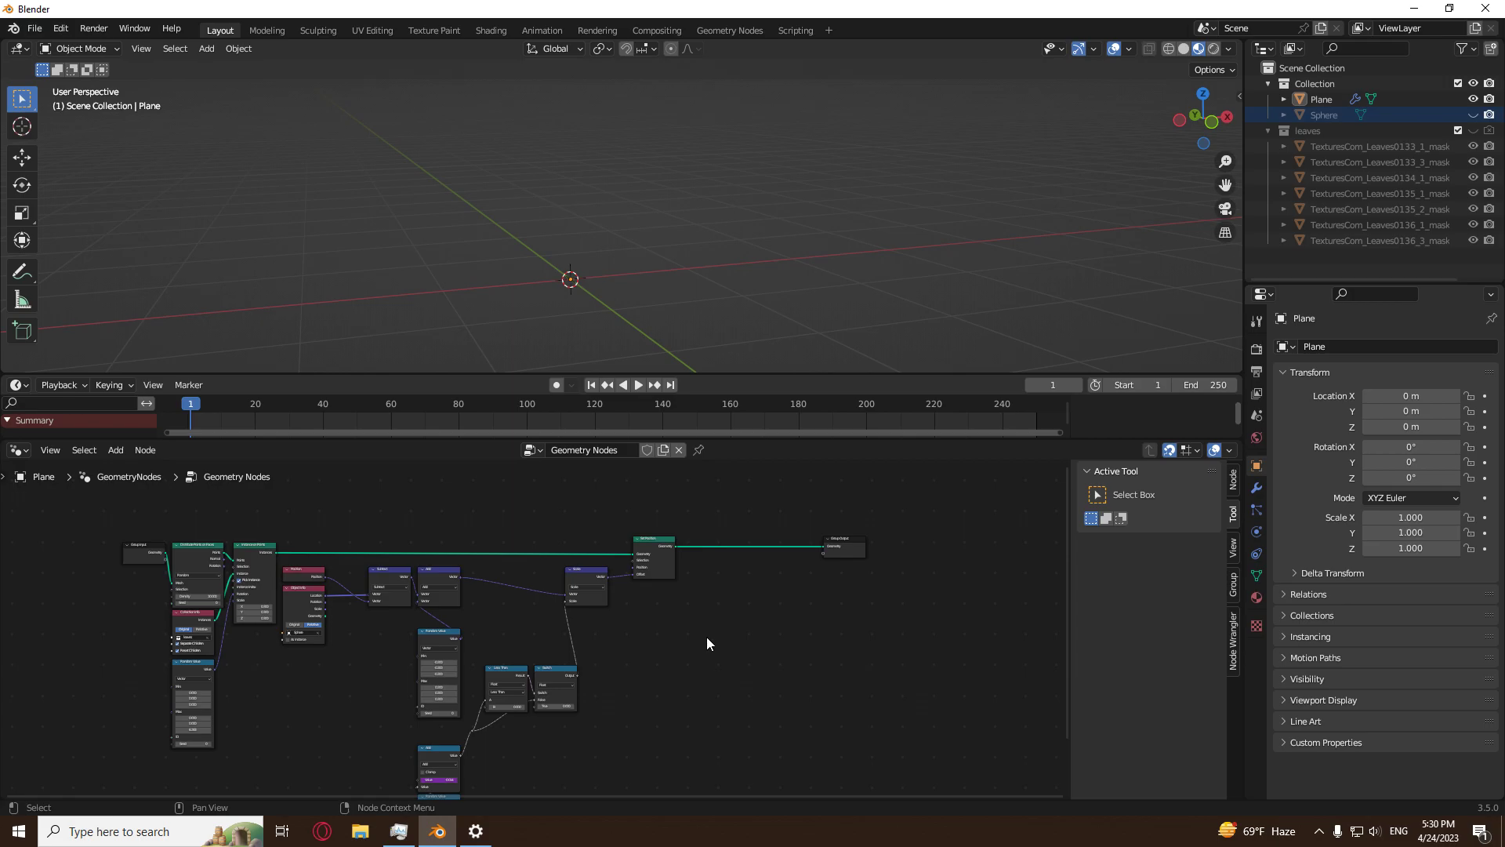
scroll(582, 615, "up", 3)
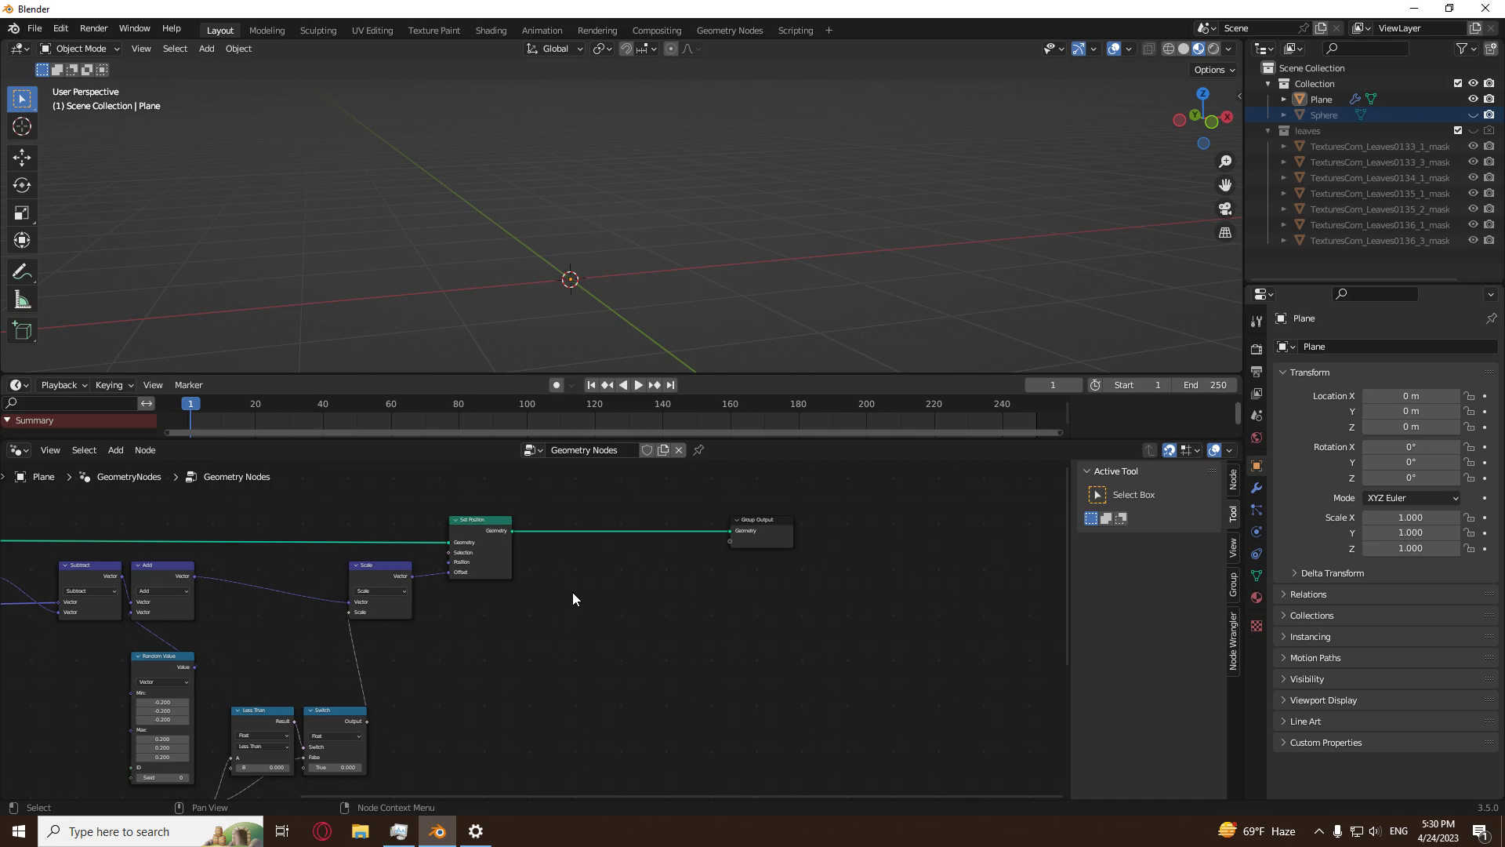
scroll(570, 619, "up", 2)
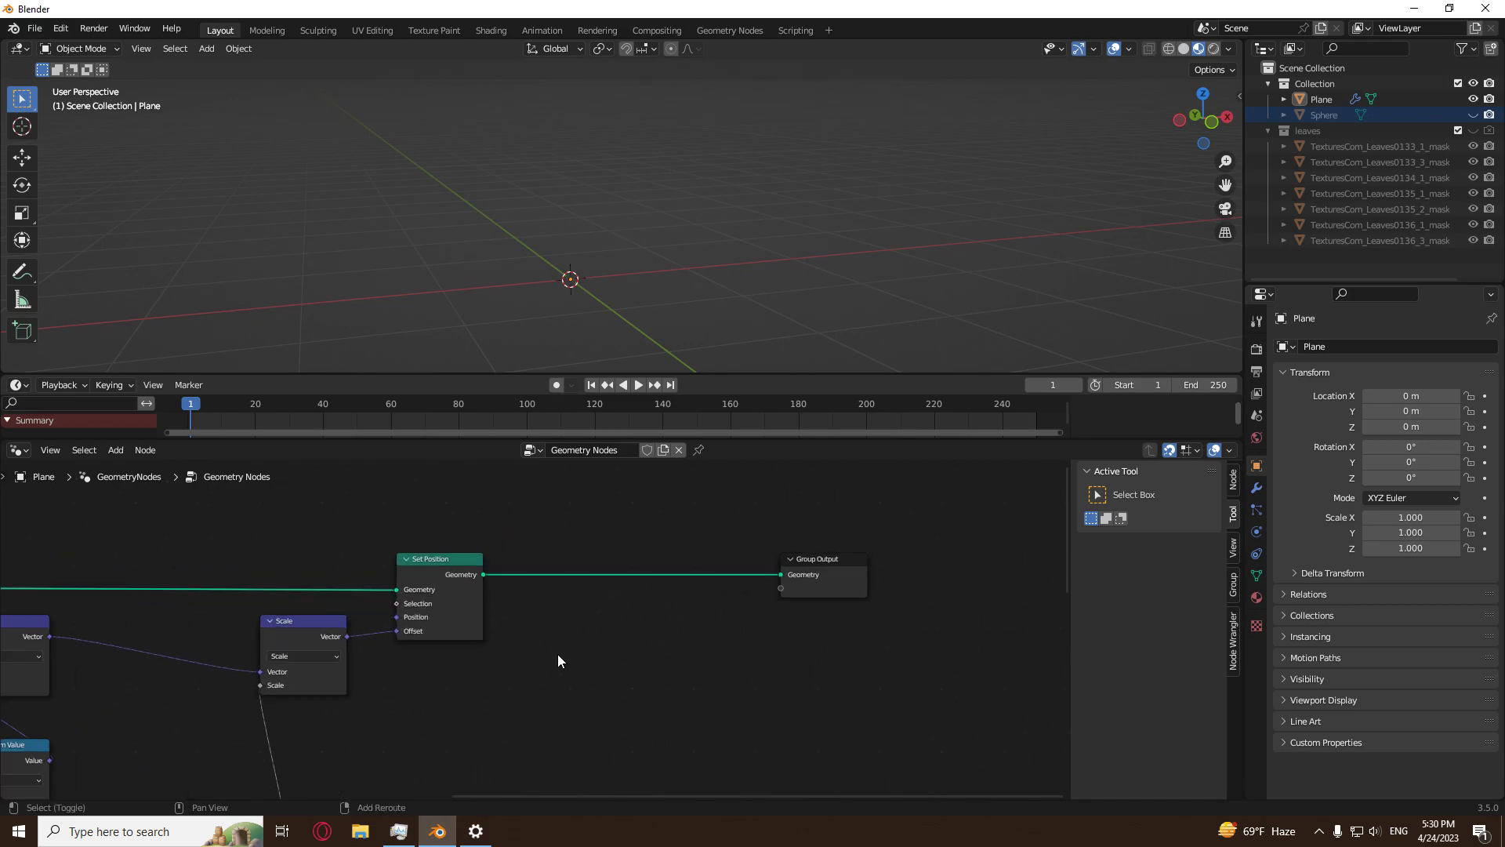
key("shift+a")
mouse_move(536, 550)
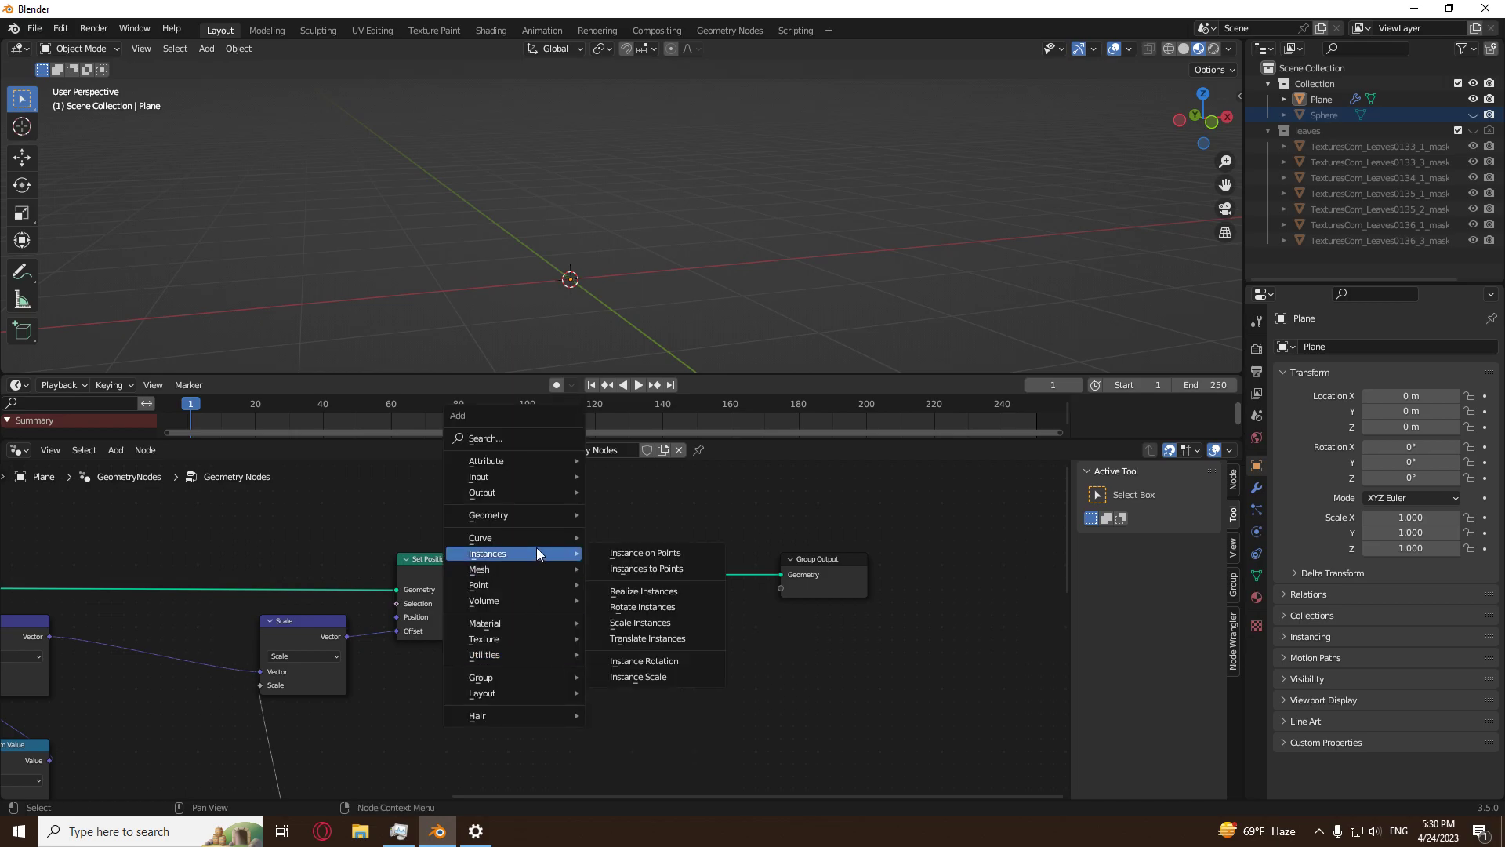
left_click(628, 605)
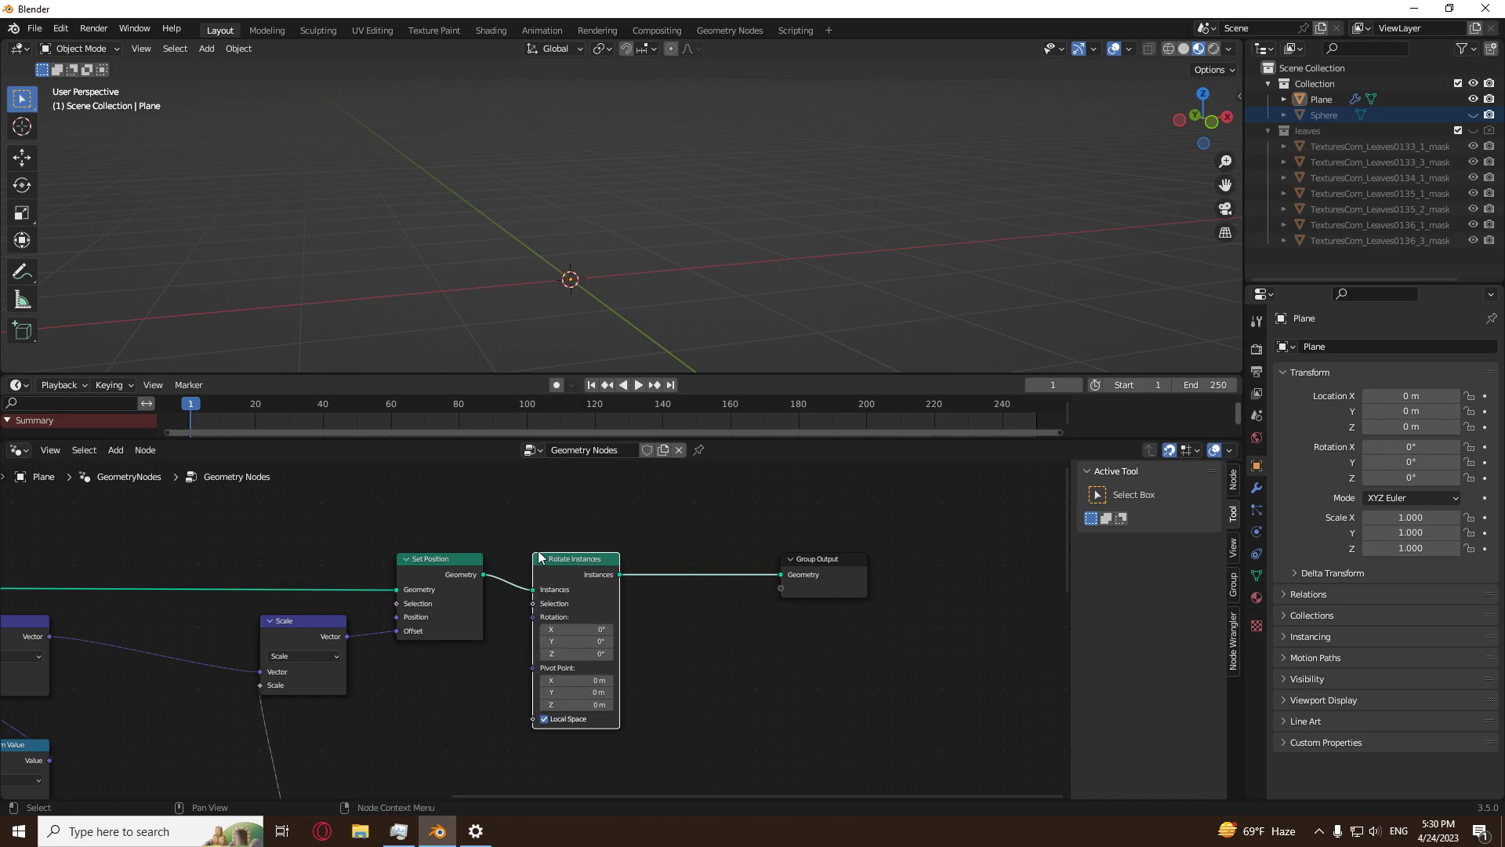
left_click(724, 574)
Add a Noise Texture node below Set Position and connect its Color output to the Rotate Instances Rotation input.
middle_click_drag(853, 675, 840, 612)
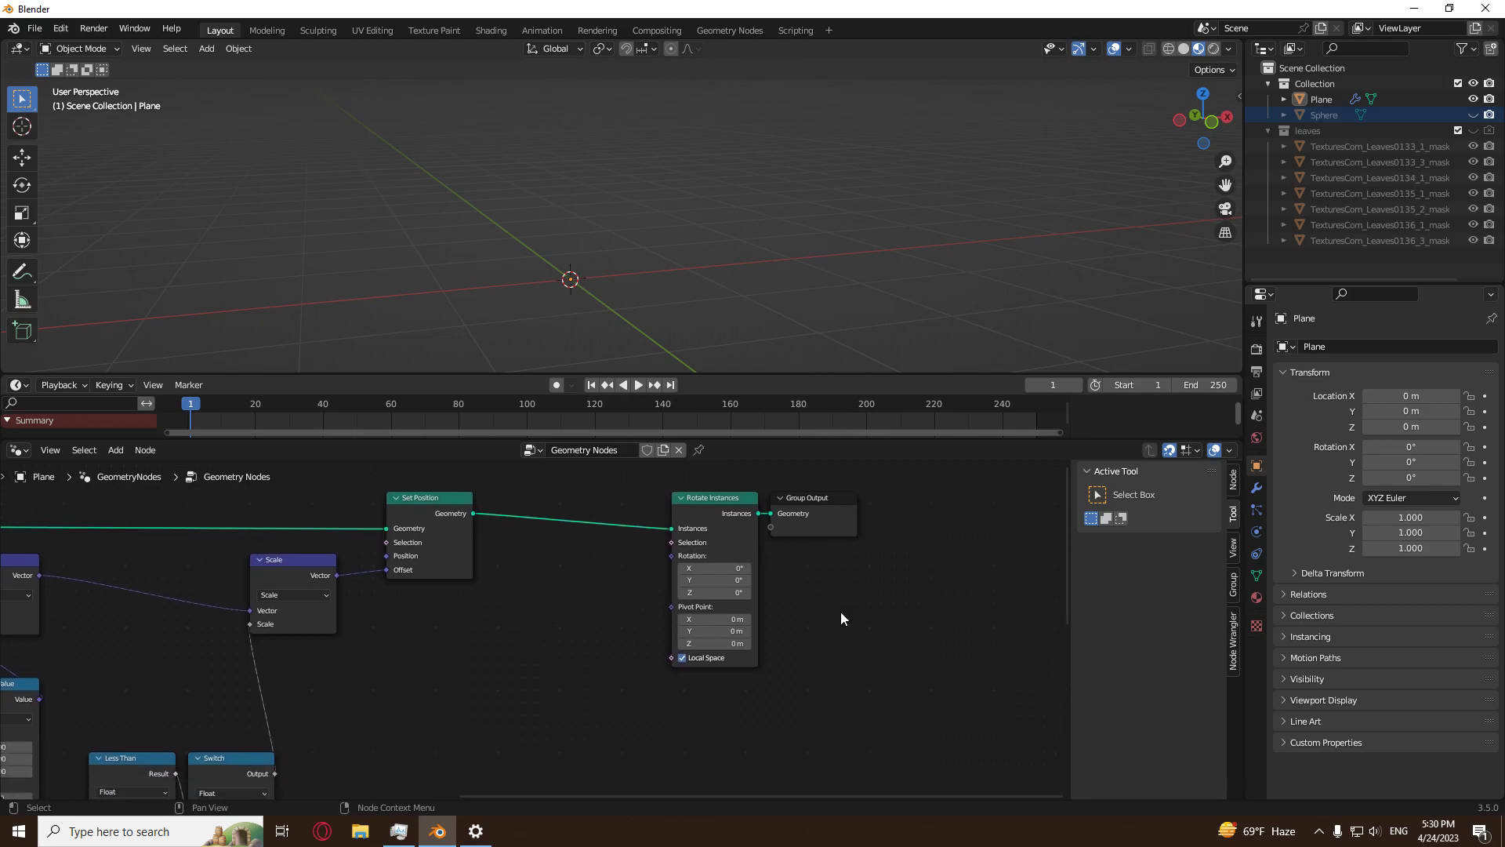
key("shift+a")
mouse_move(840, 609)
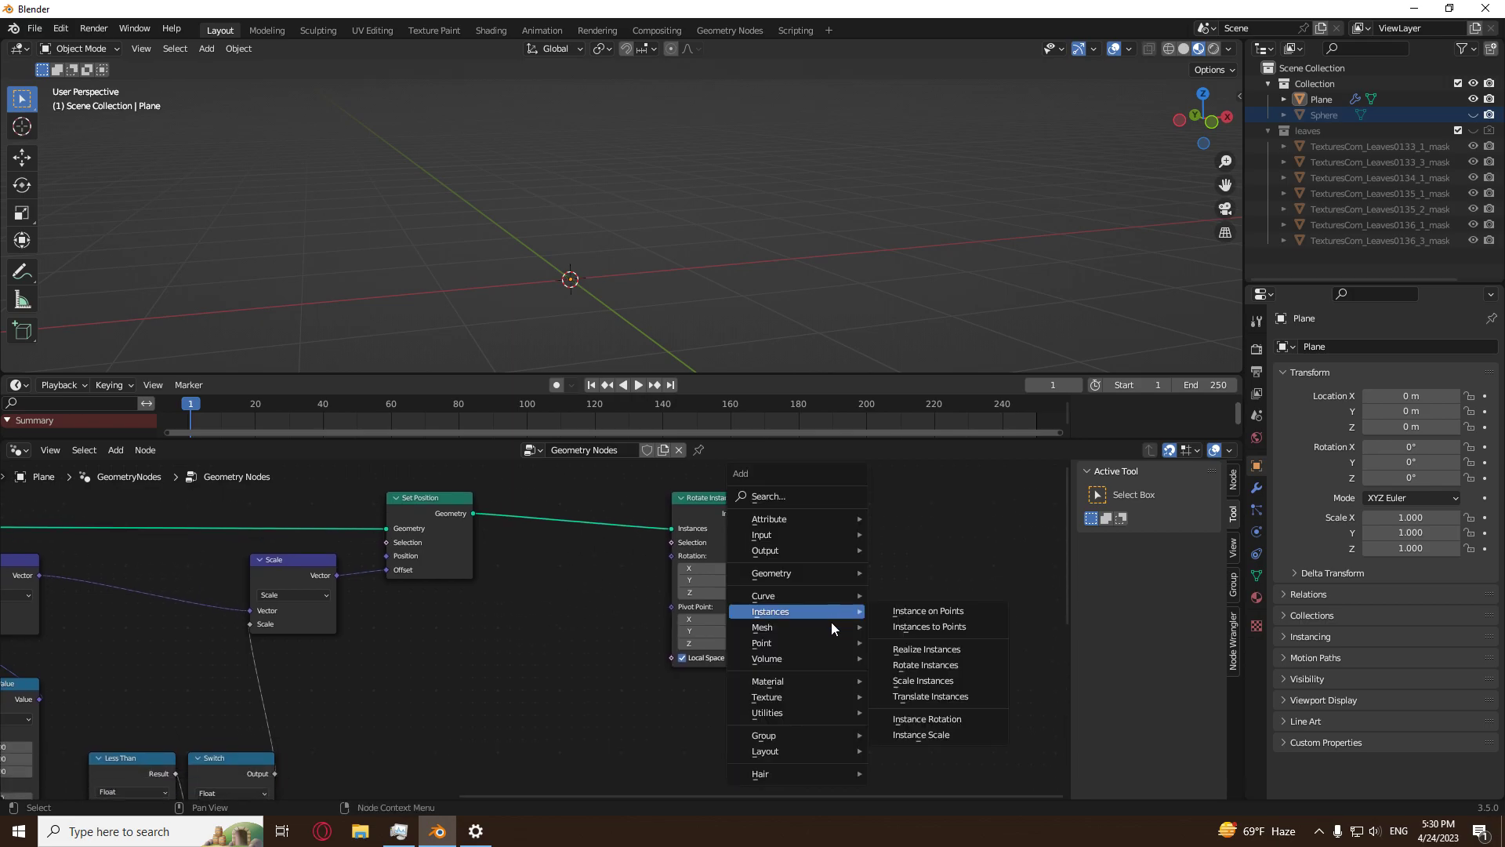
mouse_move(812, 694)
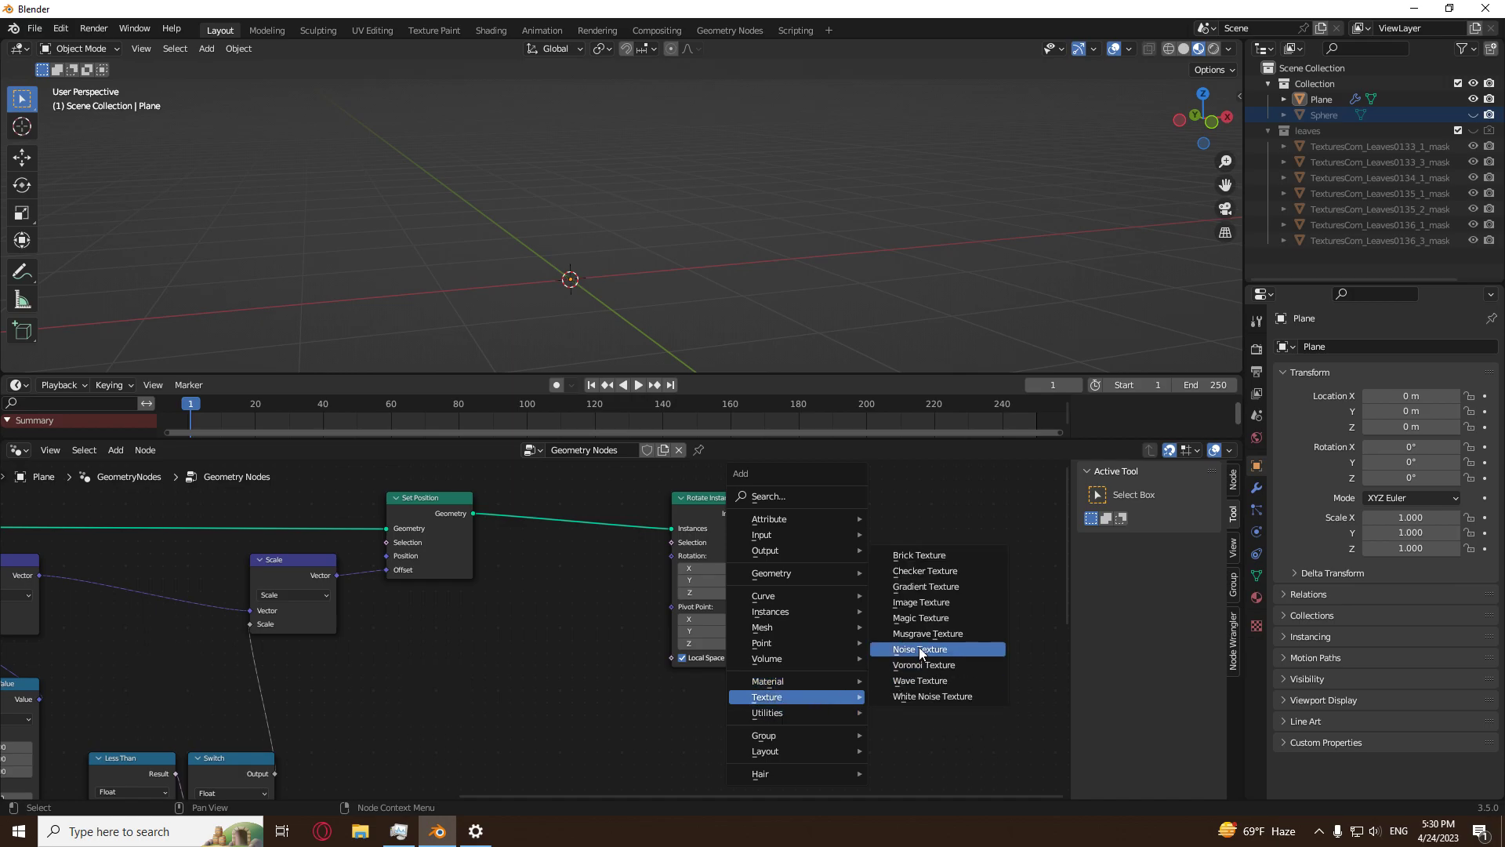
left_click(919, 649)
left_click(391, 595)
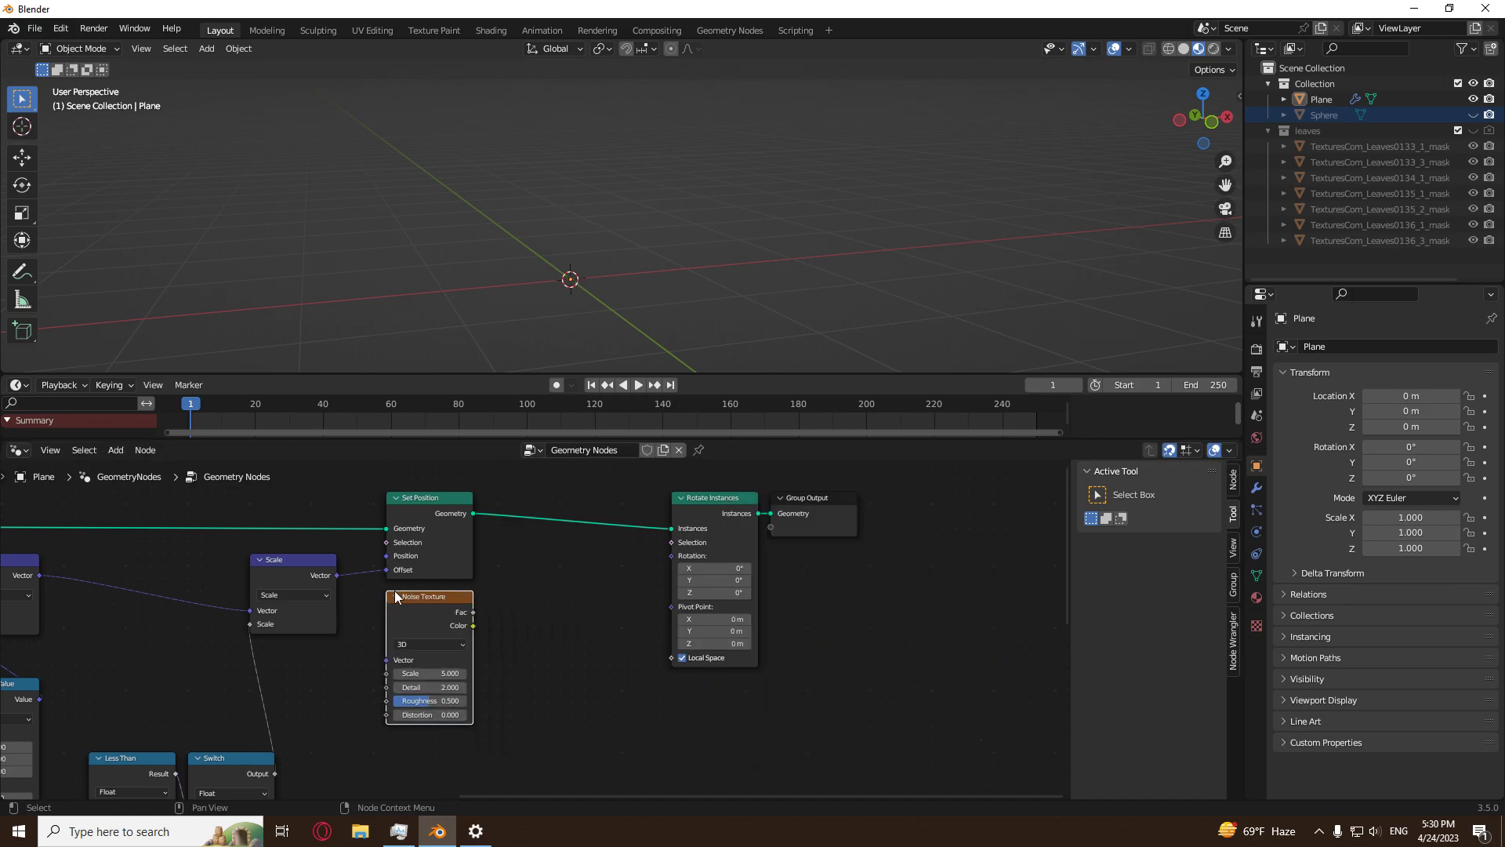
left_click_drag(472, 625, 670, 555)
Play the animation briefly, then move the playhead to frame 42 to preview the rotated leaves in mid-air.
middle_click_drag(523, 691, 594, 643)
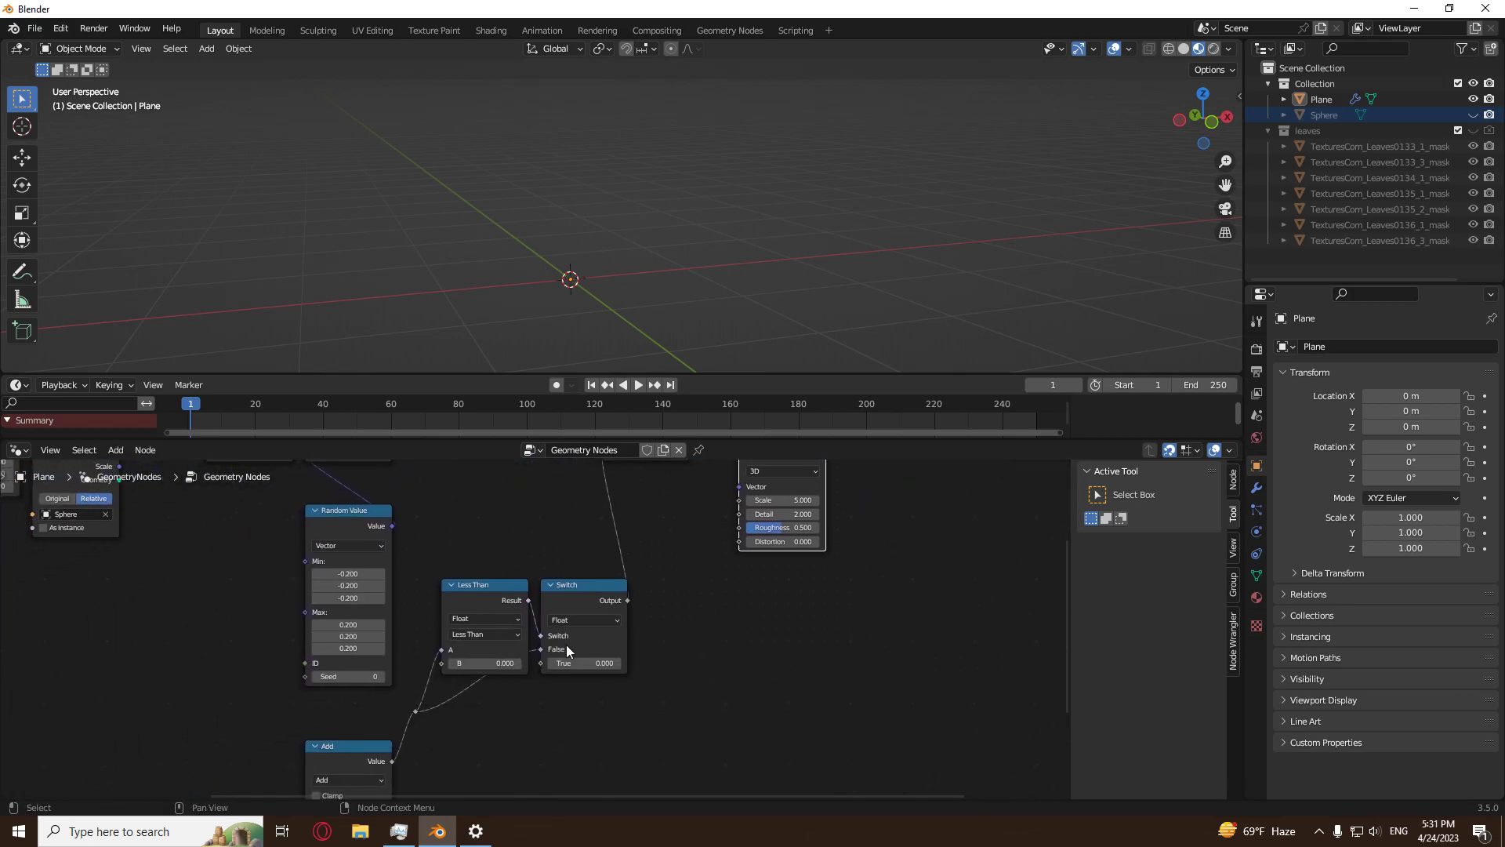
middle_click_drag(472, 653, 539, 579)
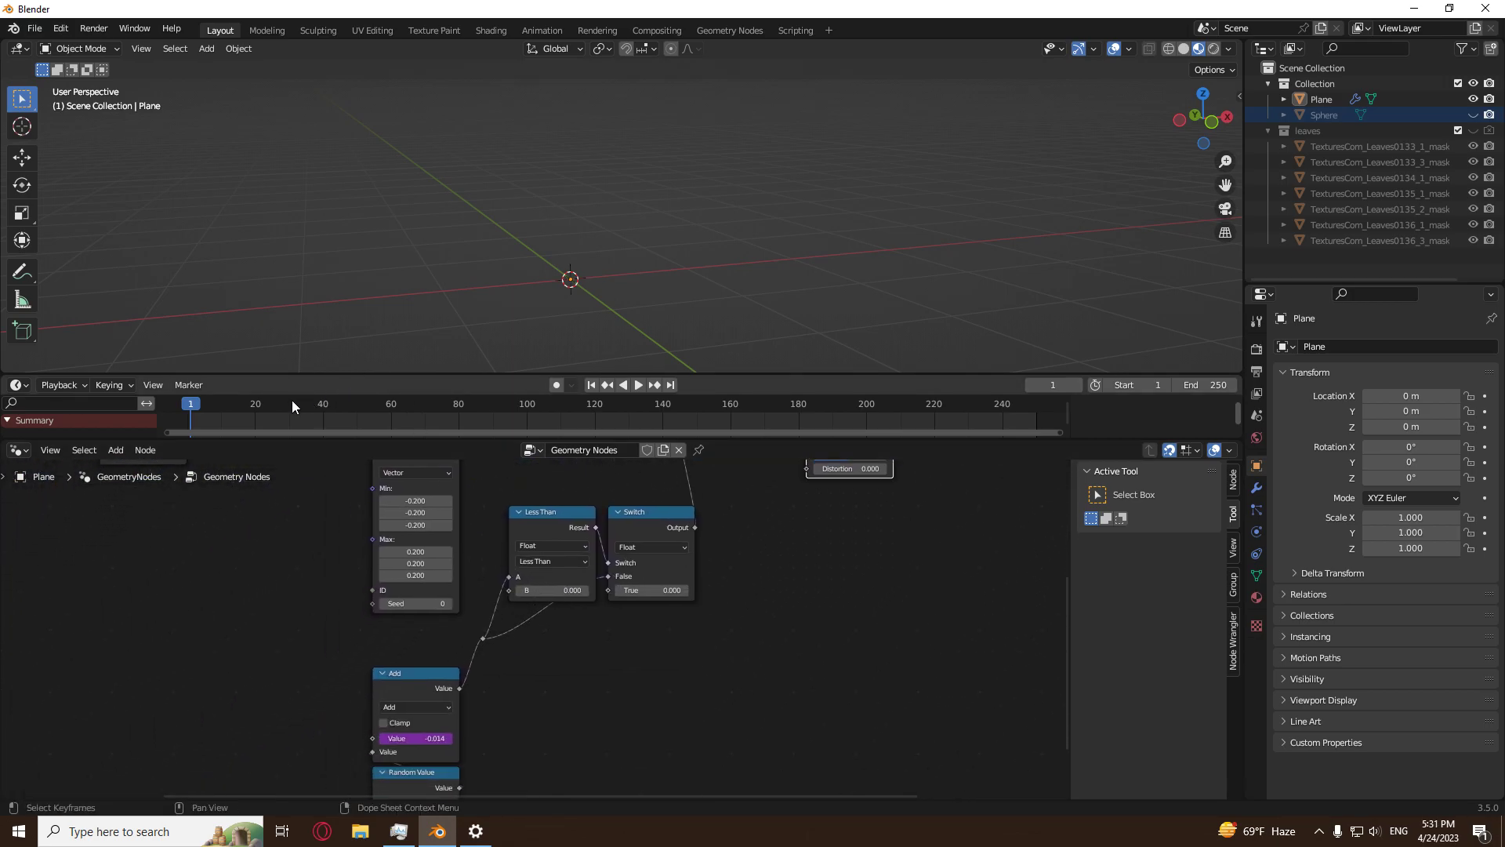
key("space")
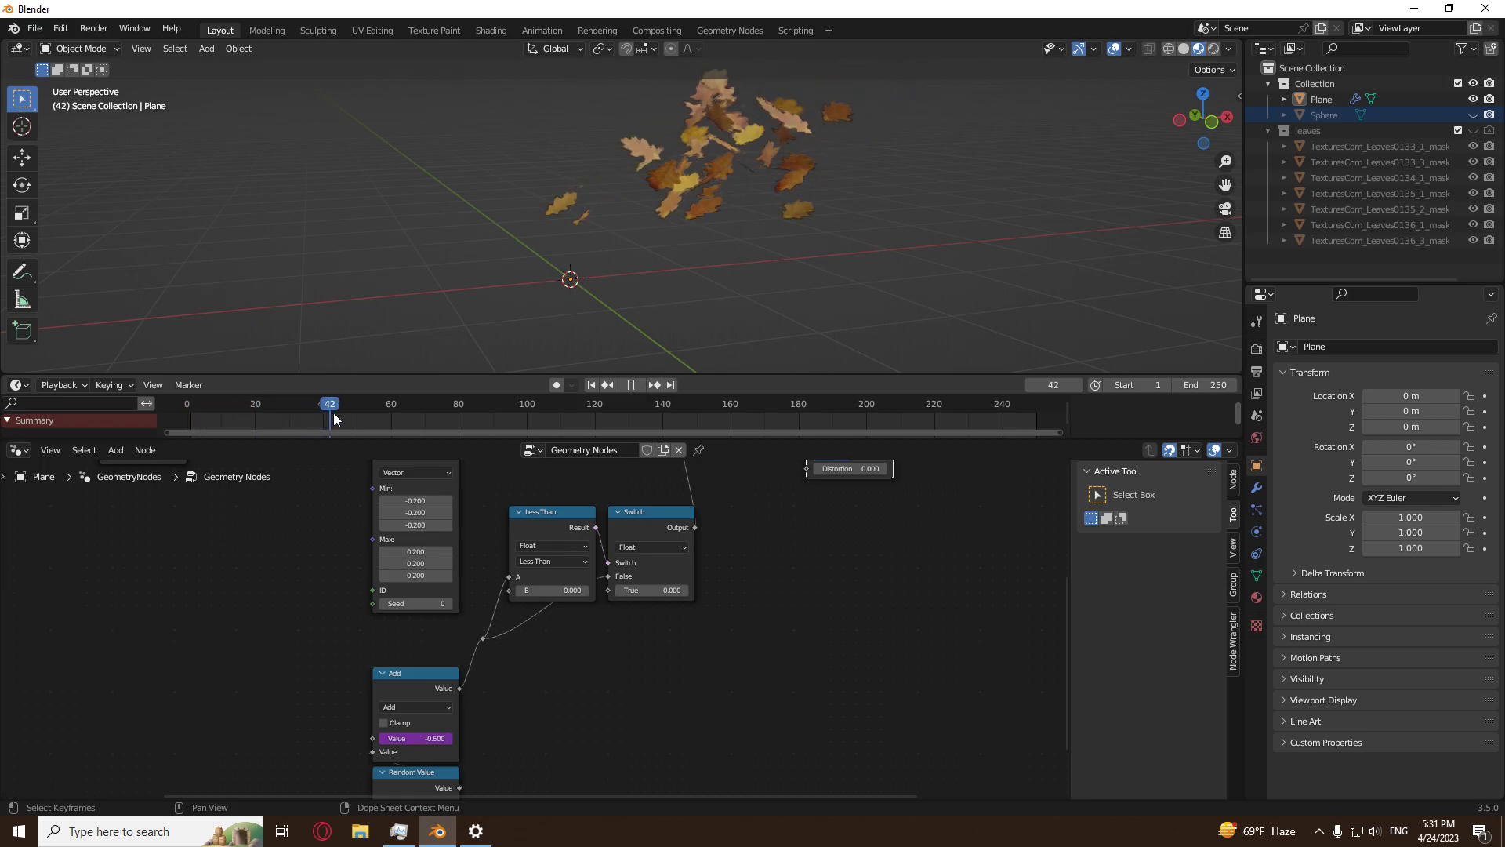
left_click_drag(325, 415, 331, 415)
Duplicate the vector Scale node and insert the copy between Noise Texture's Color and the Rotate Instances Rotation input.
middle_click_drag(879, 572, 643, 759)
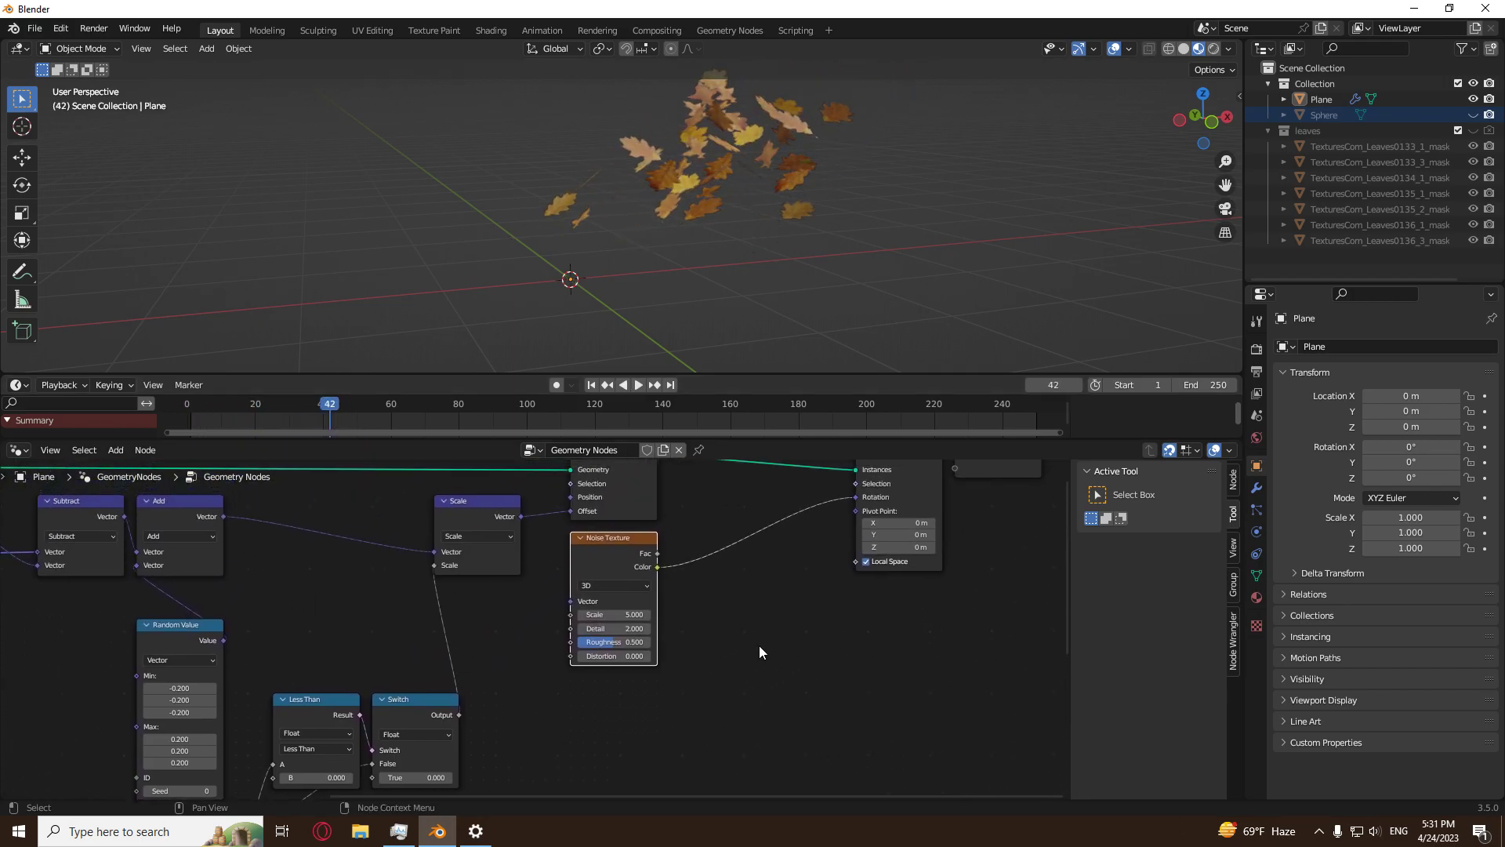
left_click(477, 506)
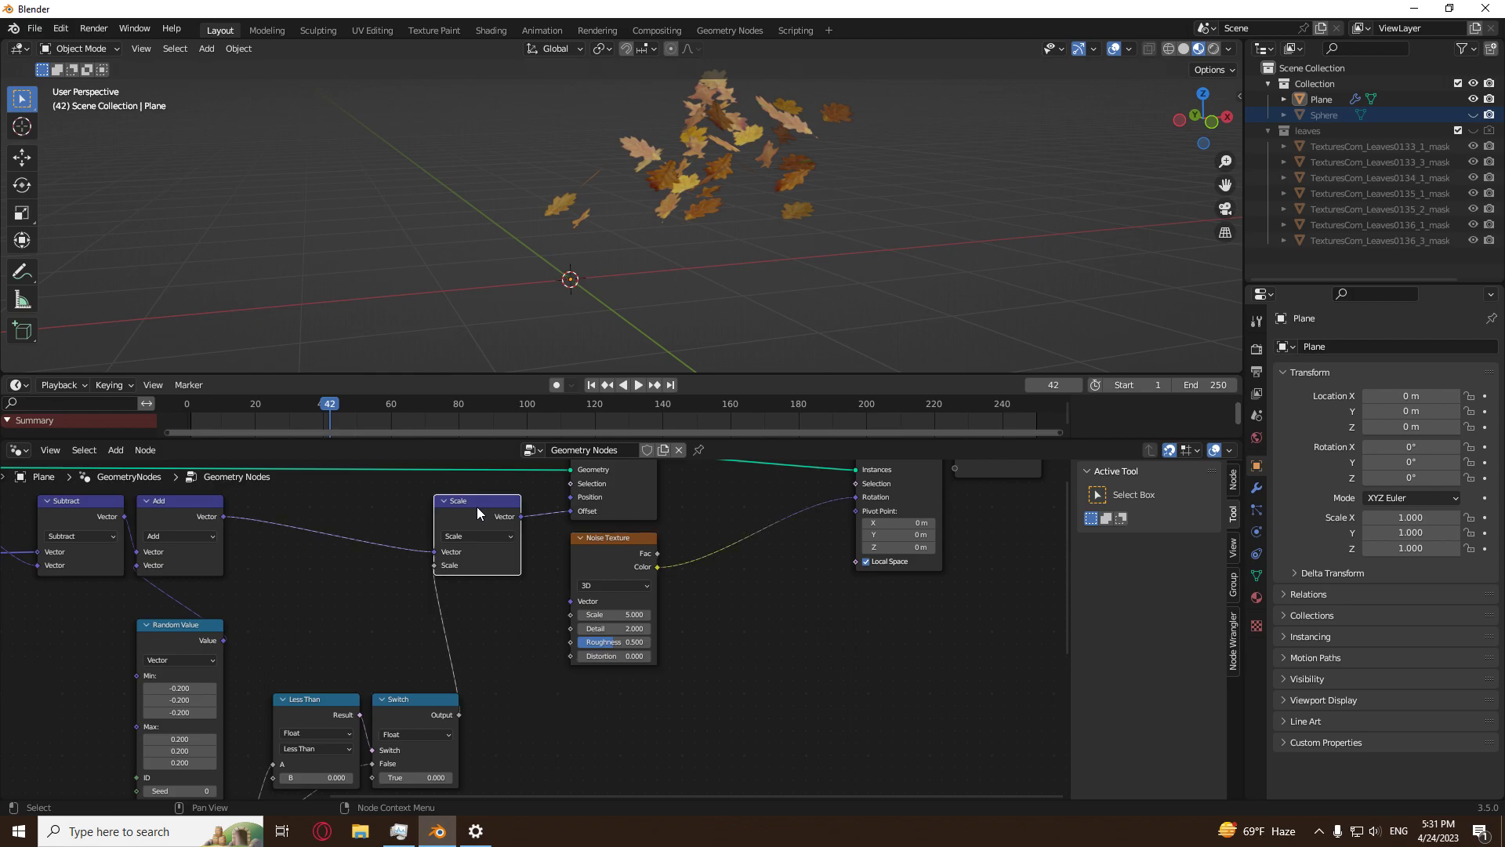
key("shift+d")
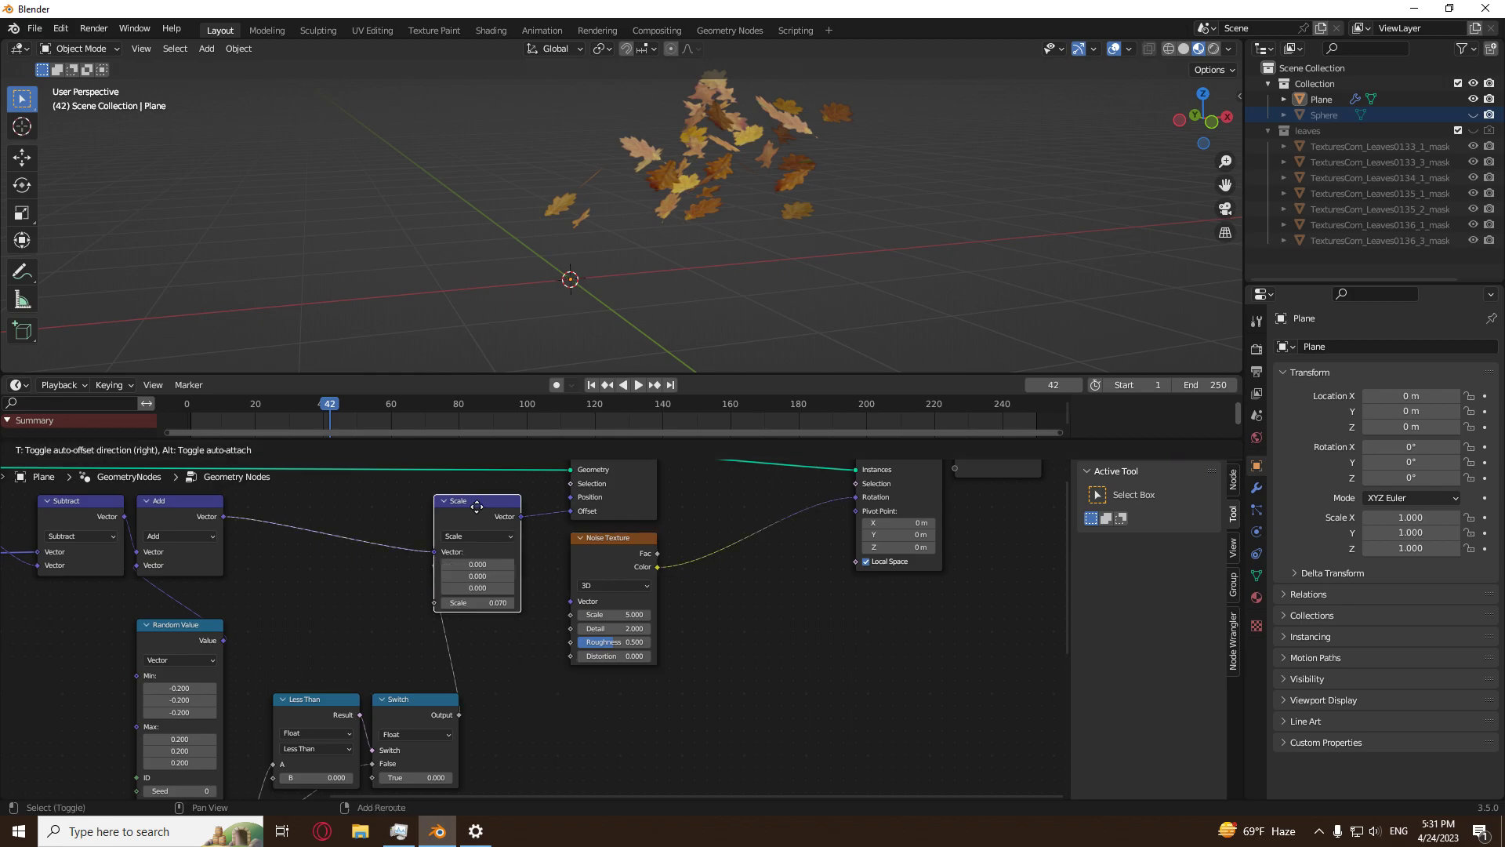
left_click(717, 546)
left_click_drag(717, 546, 676, 543)
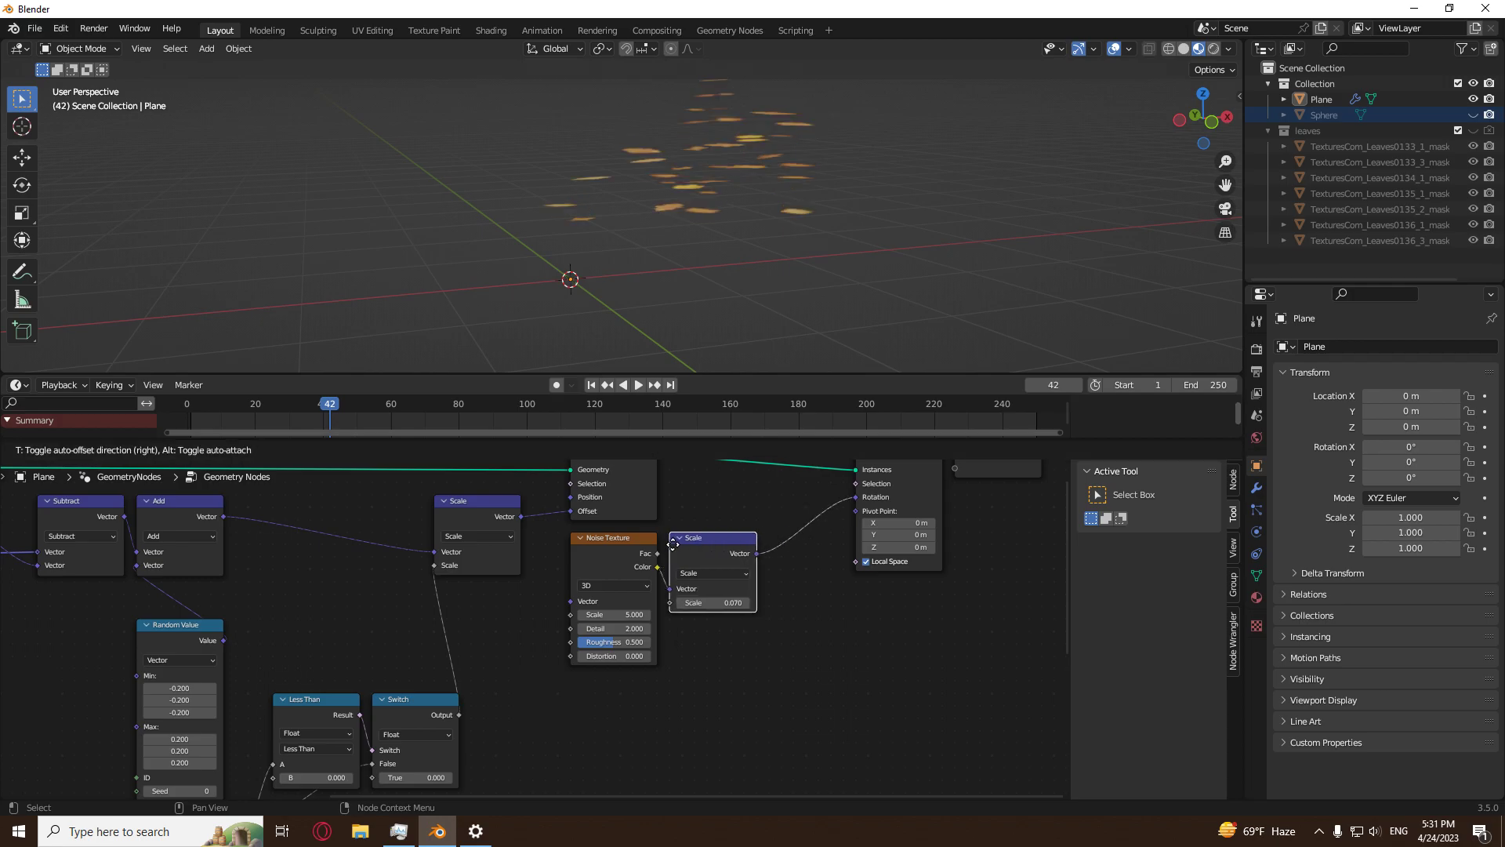
Set the duplicated Scale node's Scale factor first to 1, then to tau.
scroll(729, 667, "up", 2)
left_click(720, 657)
type("1")
key("Return")
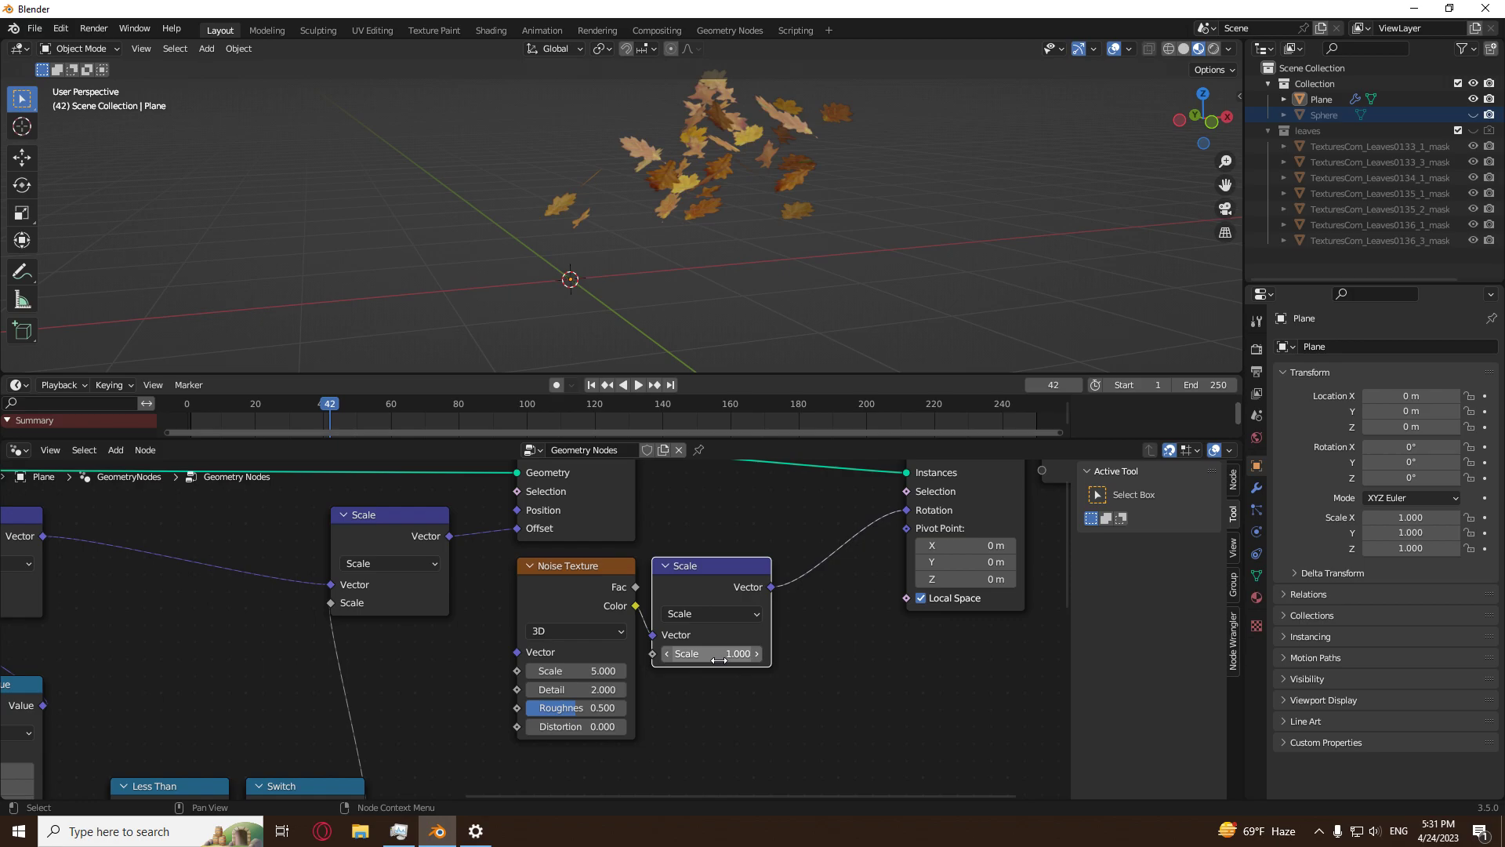
left_click(719, 660)
type("tau")
key("Return")
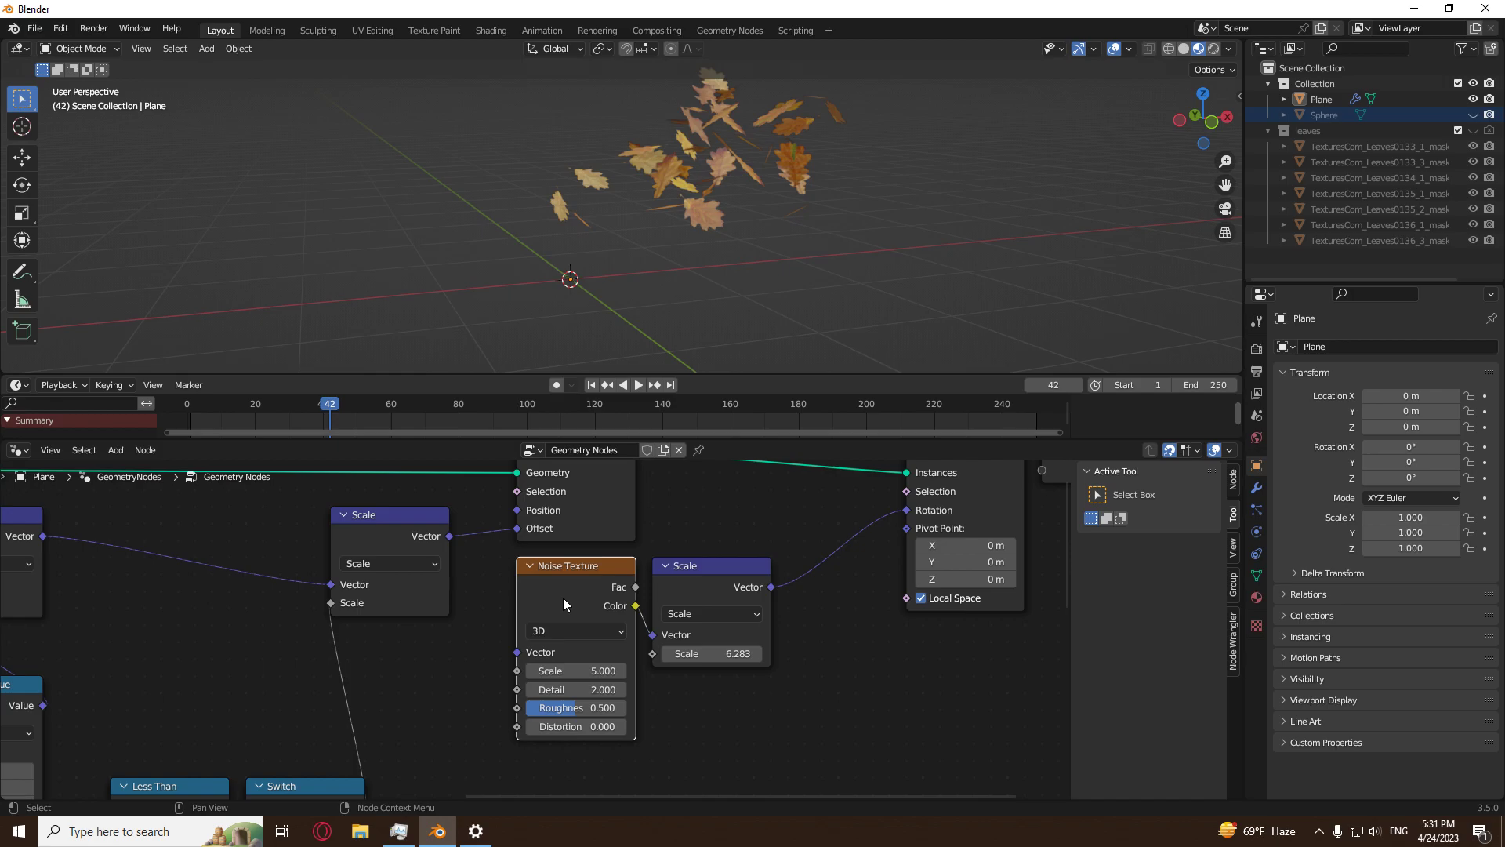
Scrub to frame 38 and lower the Noise Texture's Scale to 0.530.
scroll(563, 597, "down", 3)
middle_click_drag(460, 671, 586, 515)
mouse_move(332, 408)
left_mouse_down()
mouse_move(275, 406)
mouse_move(318, 408)
left_mouse_up()
middle_click_drag(666, 596, 640, 719)
scroll(698, 658, "up", 5)
left_click_drag(691, 616, 590, 617, "shift")
Move the playhead to frame 42 and raise the Noise Texture's Scale to 1.360.
middle_click_drag(528, 704, 749, 581)
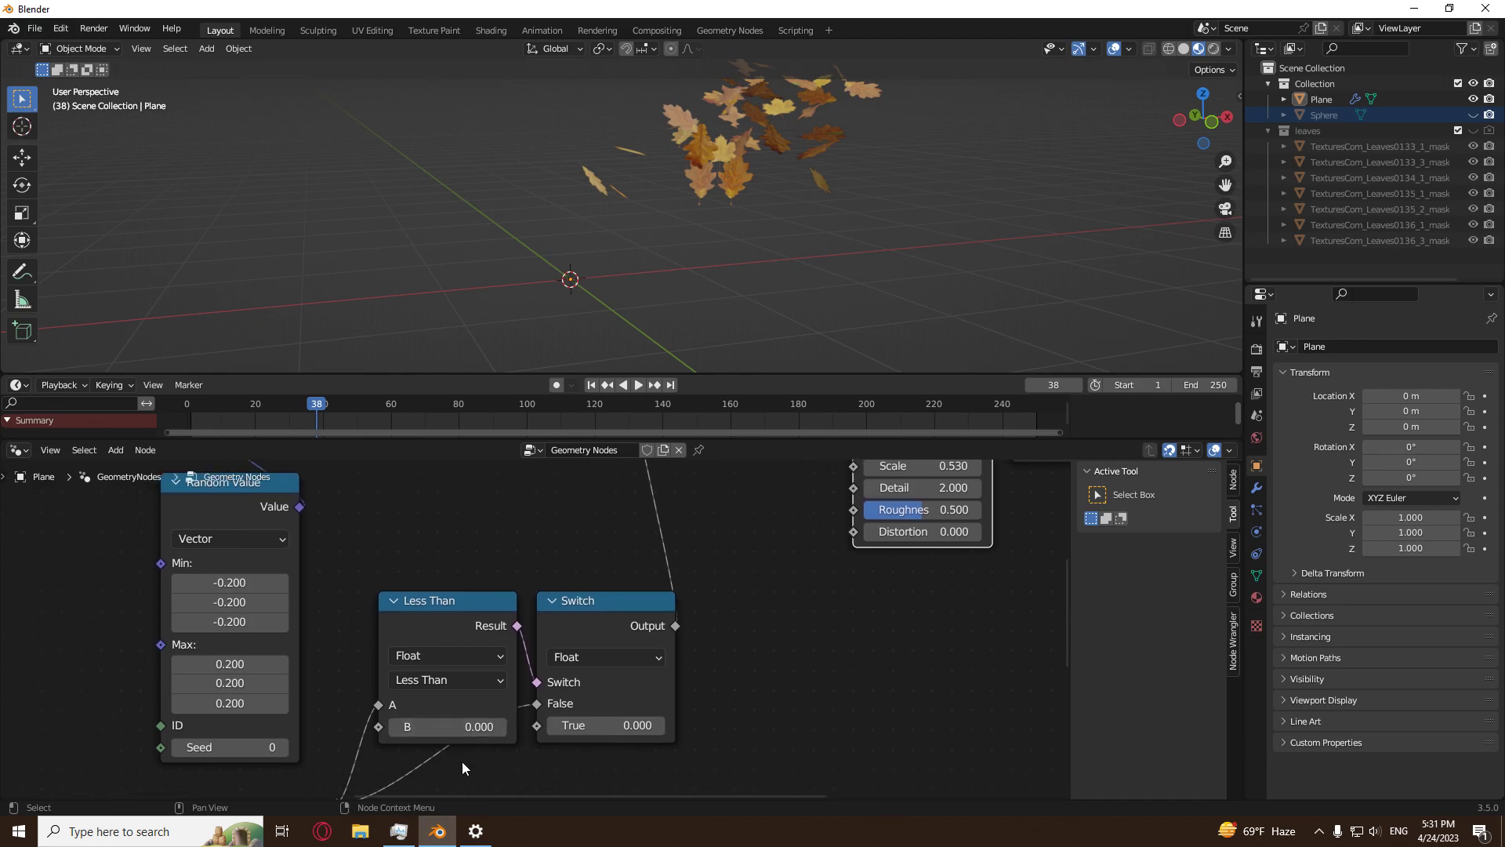
mouse_move(313, 409)
left_mouse_down()
mouse_move(279, 411)
mouse_move(346, 416)
mouse_move(329, 415)
left_mouse_up()
middle_click_drag(867, 522, 803, 645)
left_click_drag(850, 588, 996, 588, "shift")
middle_click_drag(627, 707, 698, 581)
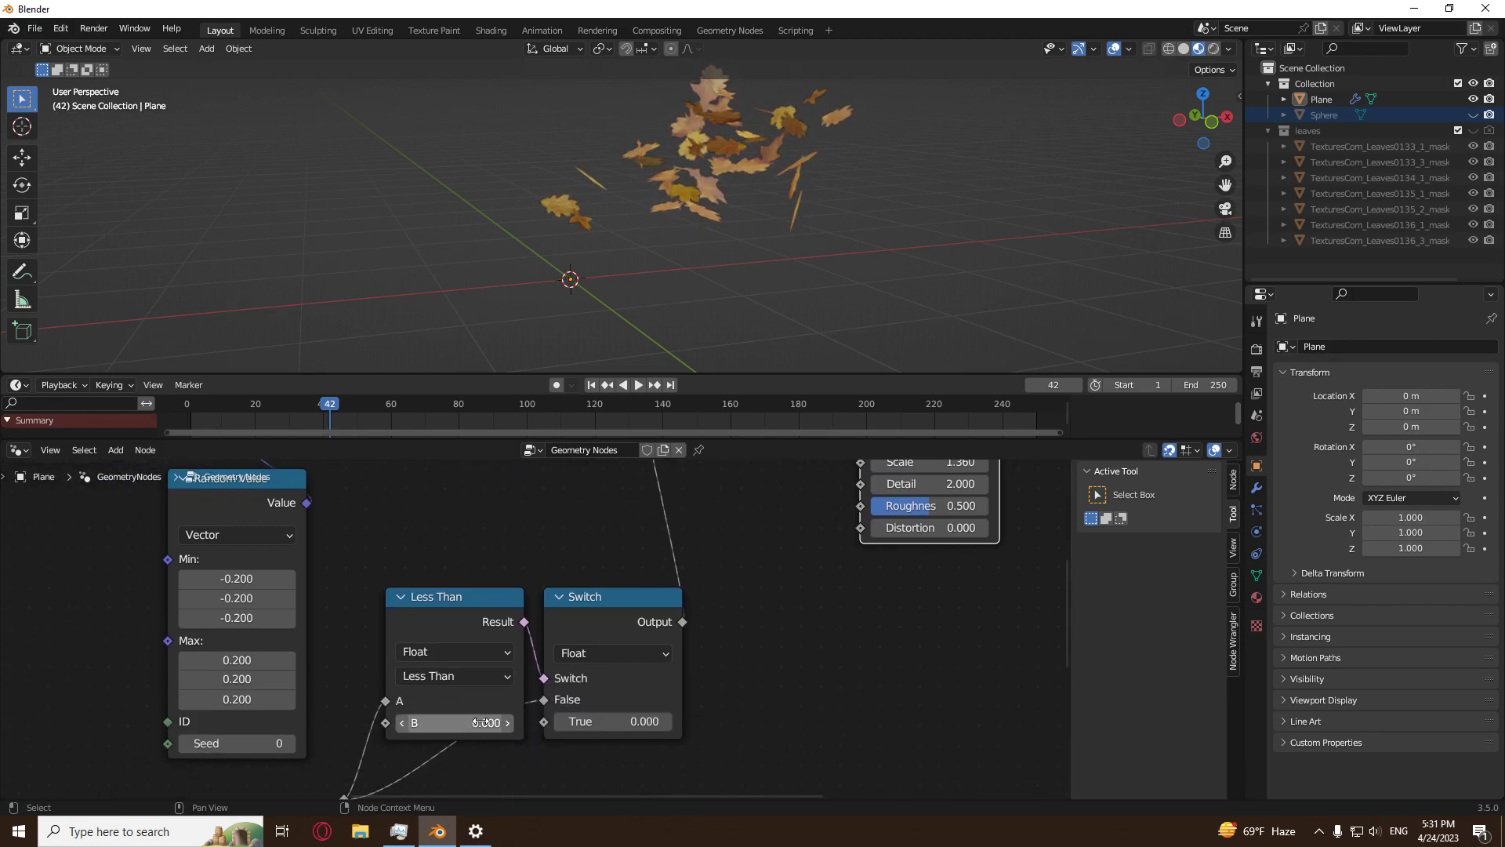
Play the leaf animation briefly, then cancel playback to return to the starting frame.
middle_click_drag(504, 760, 457, 736)
key("space")
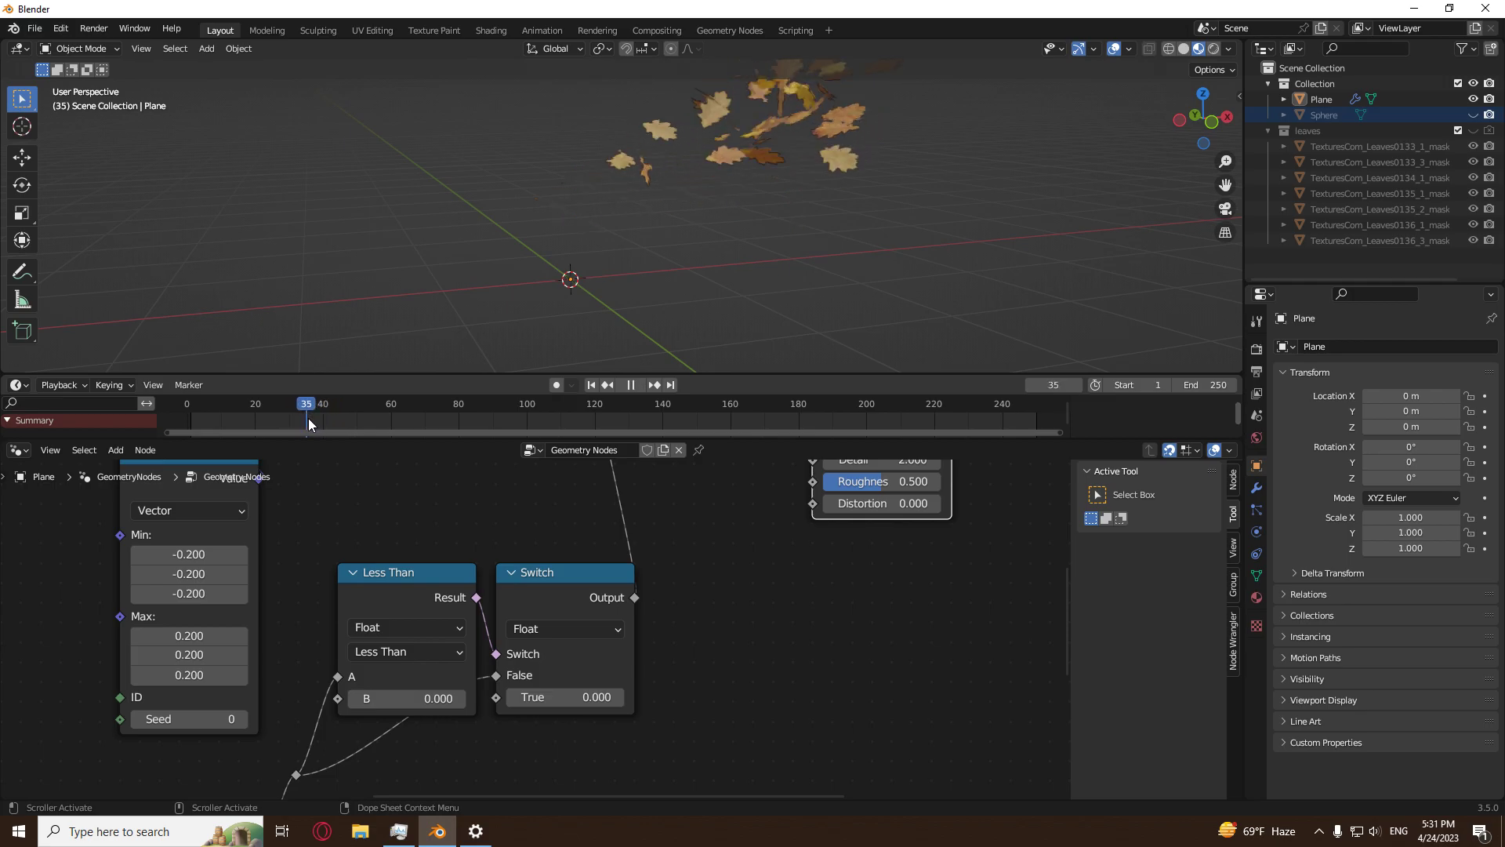
key("Escape")
scroll(774, 637, "down", 3)
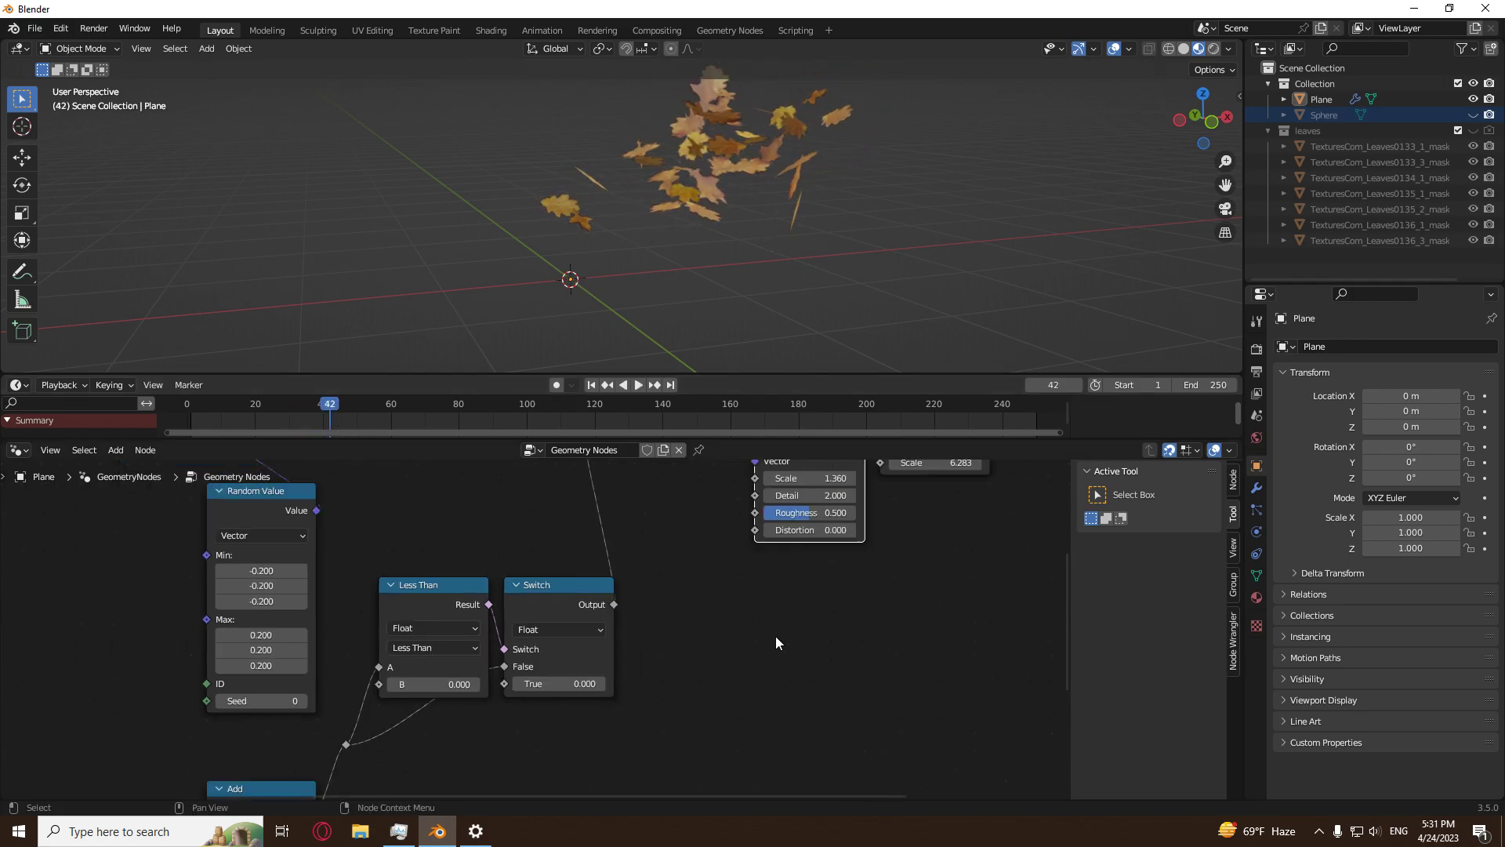
Stack the rotation Scale and Noise Texture nodes under Rotate Instances and place the group beside Set Position, with Group Output farther along.
middle_click_drag(684, 723, 630, 773)
middle_click_drag(731, 715, 503, 732)
left_click_drag(738, 560, 945, 562)
left_click_drag(609, 577, 735, 578)
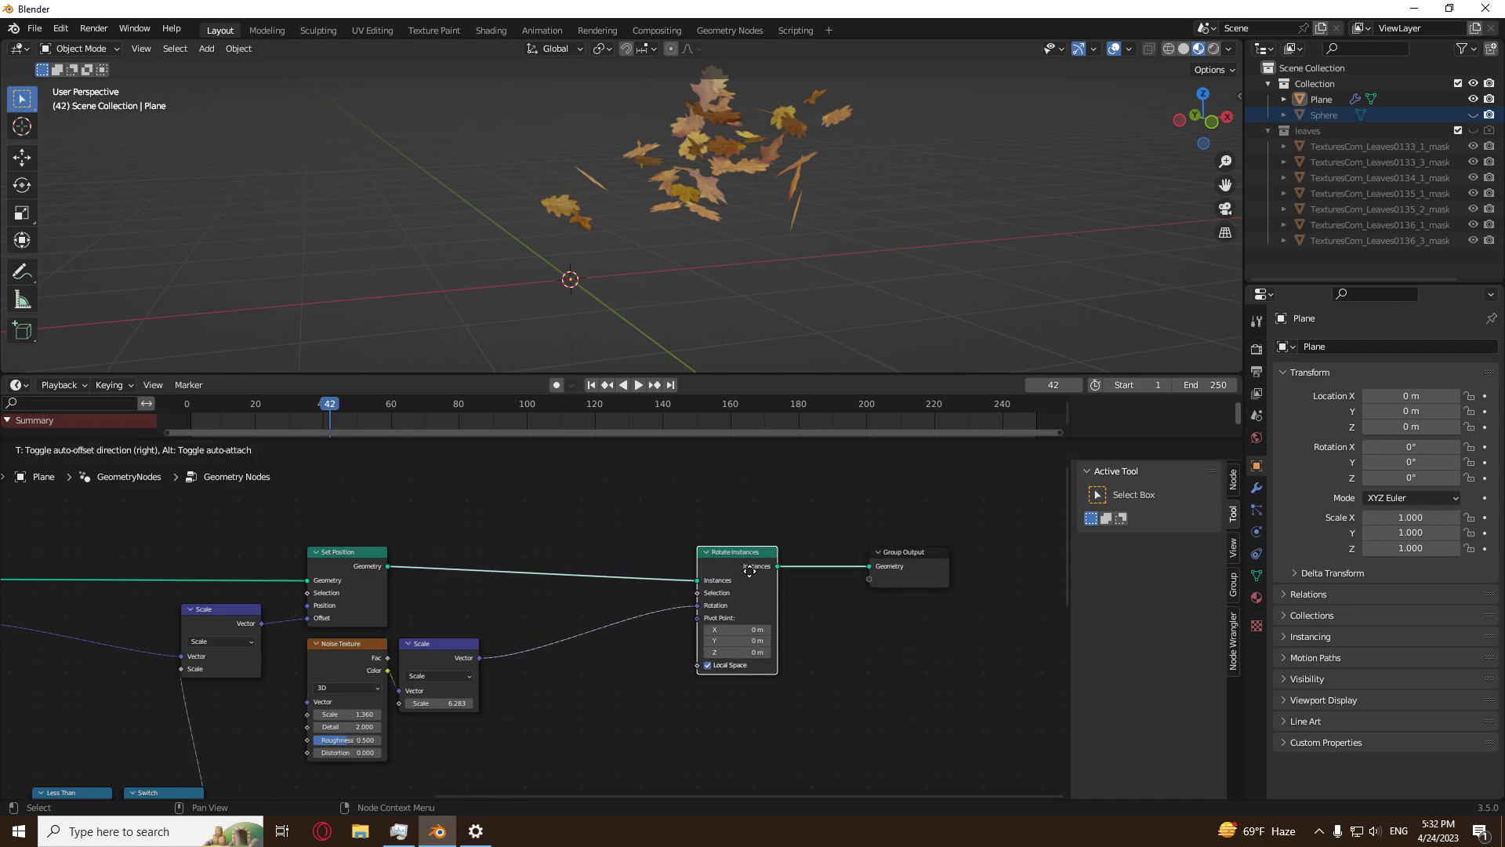
left_click_drag(456, 649, 754, 684)
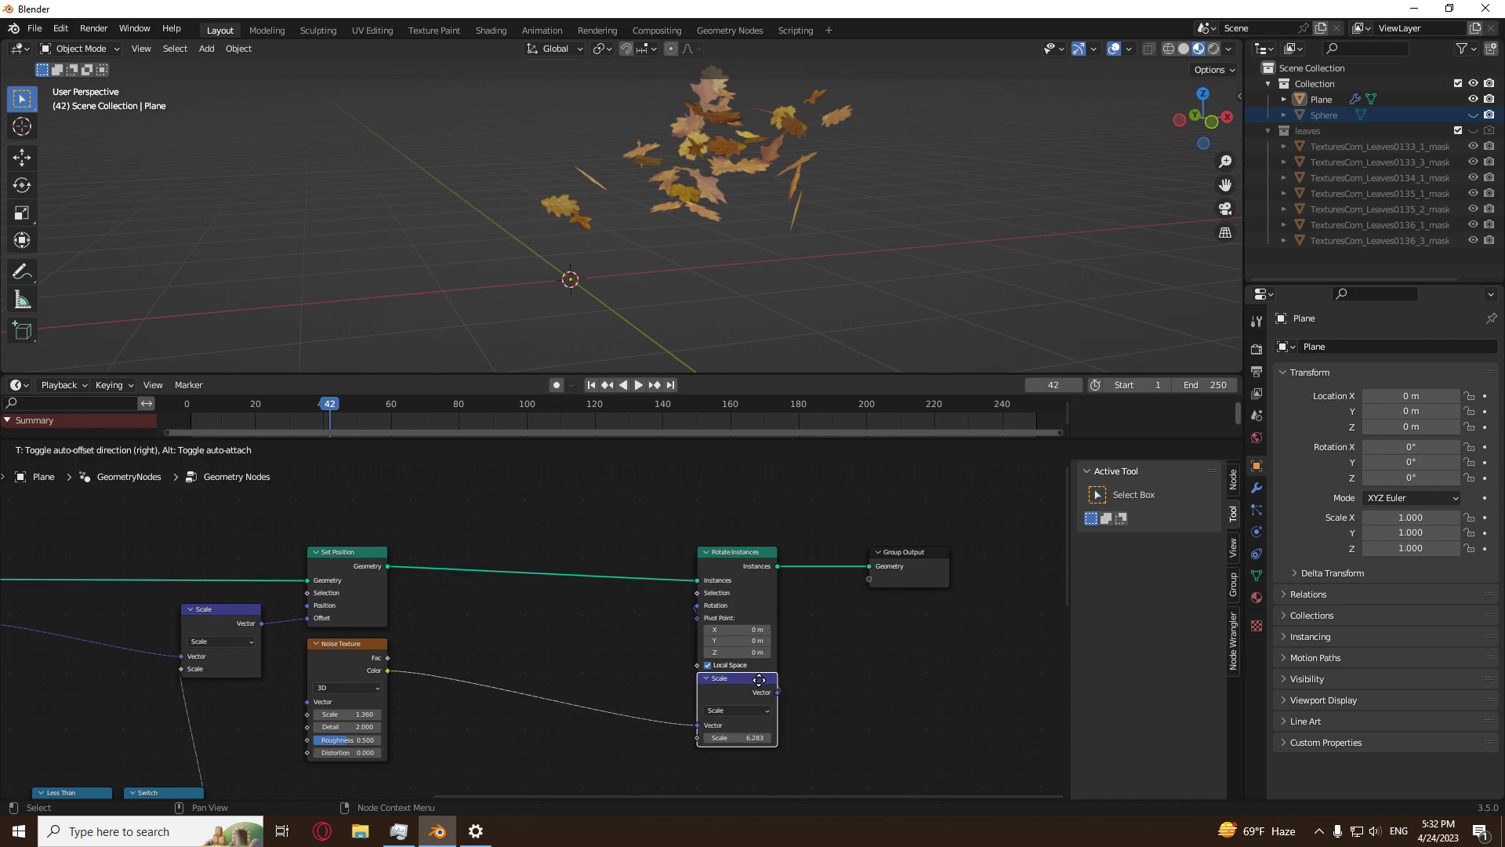
left_click_drag(323, 647, 713, 750)
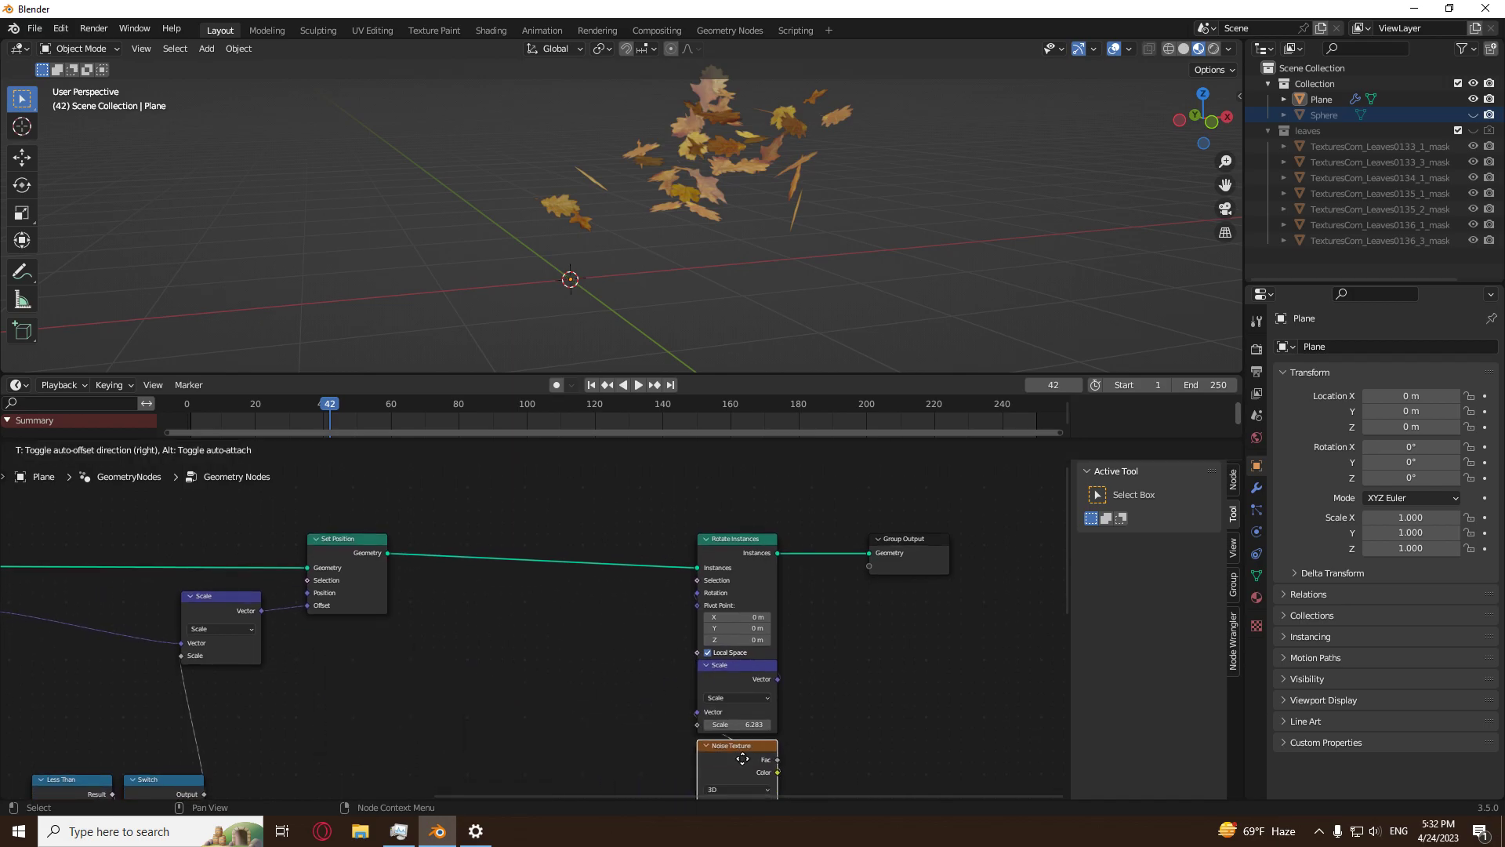
left_click_drag(793, 520, 660, 781)
left_click_drag(732, 553, 468, 554)
Duplicate the Set Position node and insert the copy between Rotate Instances and Group Output.
left_click(332, 544)
key("shift+d")
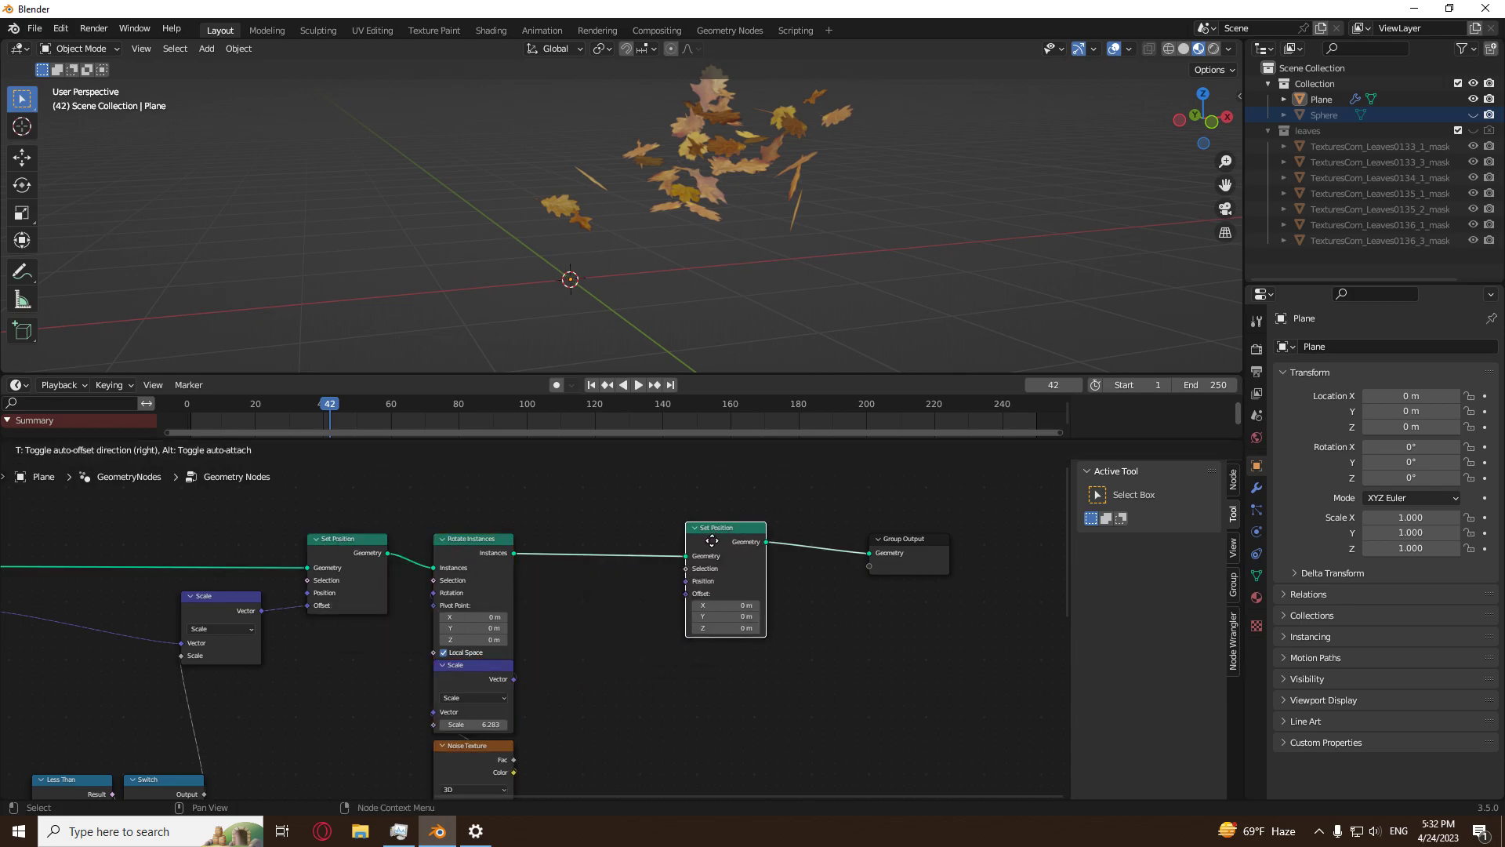
left_click(714, 543)
Duplicate the Noise Texture node and connect the copy's Color output to the second Set Position's Offset.
middle_click_drag(471, 753, 488, 668)
left_click(488, 668)
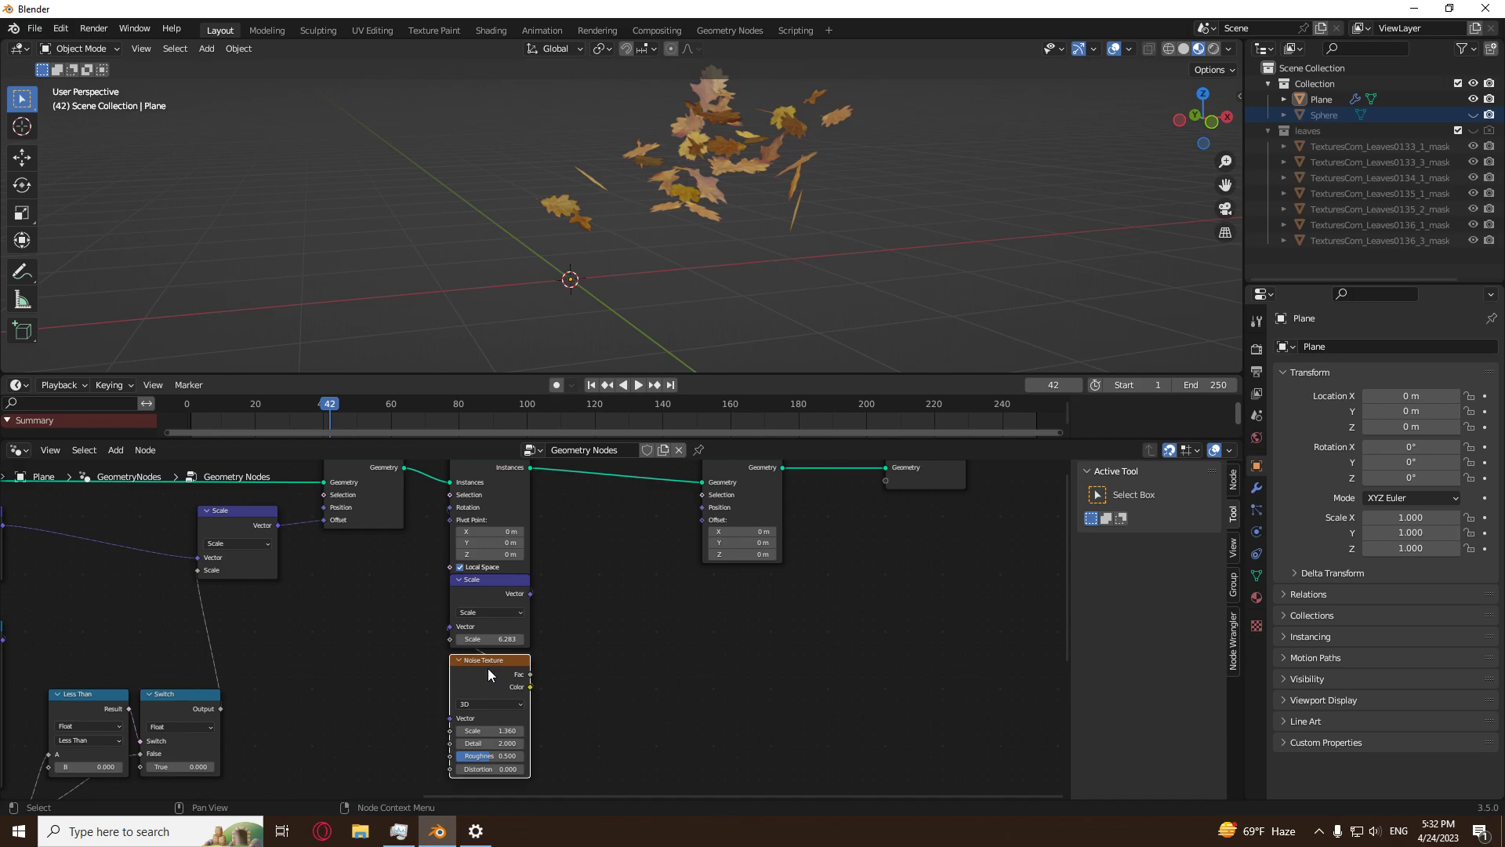
key("shift+d")
left_click(624, 669)
left_click_drag(667, 687, 703, 519)
Shift the second Set Position and Group Output farther along the X axis to make room for more nodes.
scroll(777, 623, "down", 2)
middle_click_drag(777, 623, 718, 639)
left_click_drag(797, 510, 605, 581)
key("g")
key("x")
left_click(802, 639)
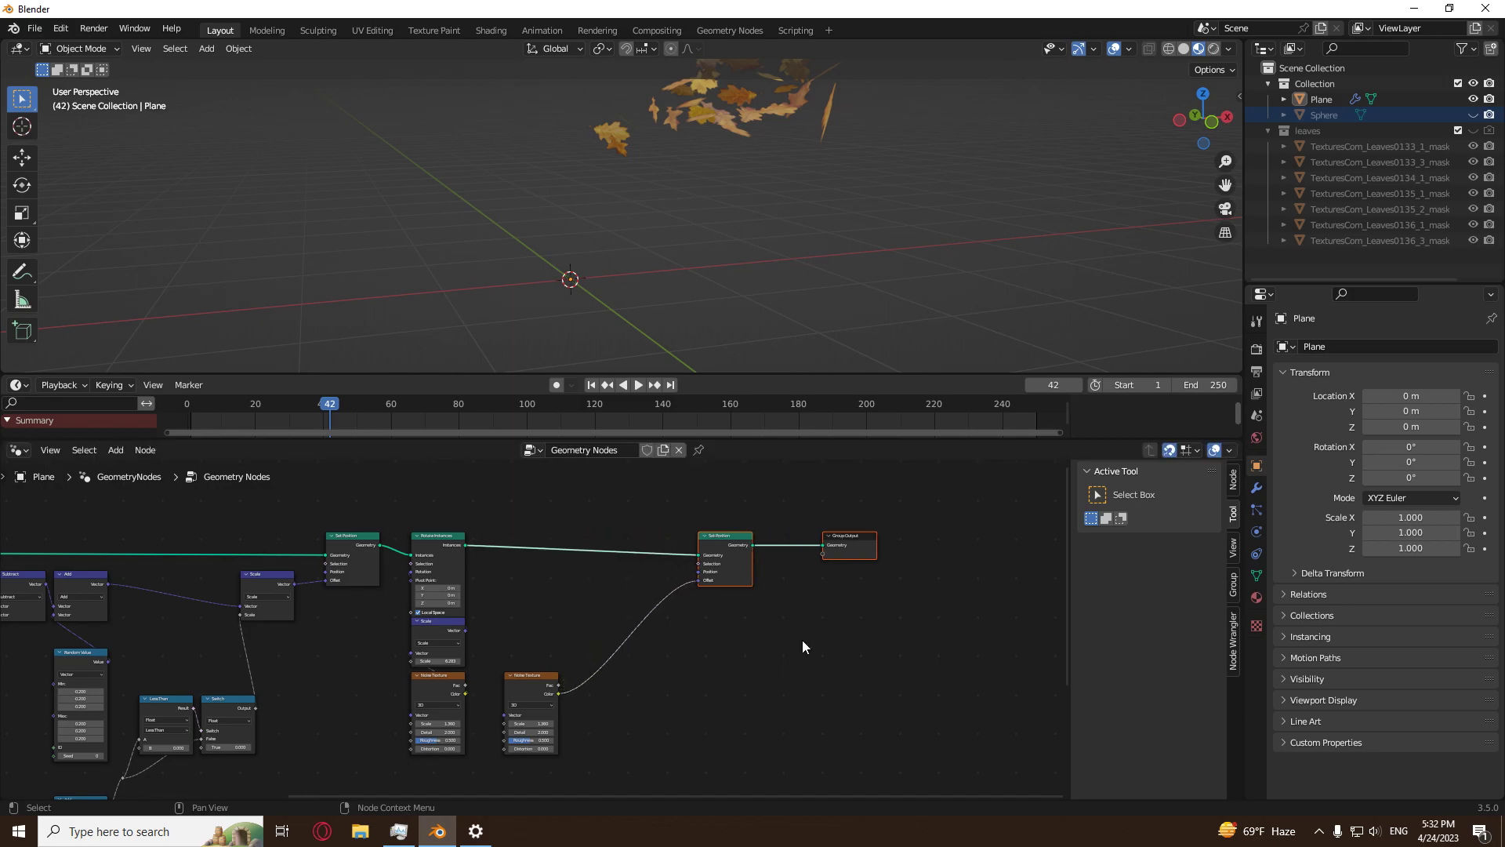
Duplicate the rotation Scale node, insert it between the second Noise Texture and Set Position Offset, and set its Scale to 1.
middle_click_drag(572, 717, 609, 690)
scroll(610, 689, "up", 2)
left_click(397, 573)
key("shift+d")
left_click(743, 605)
left_click(741, 645)
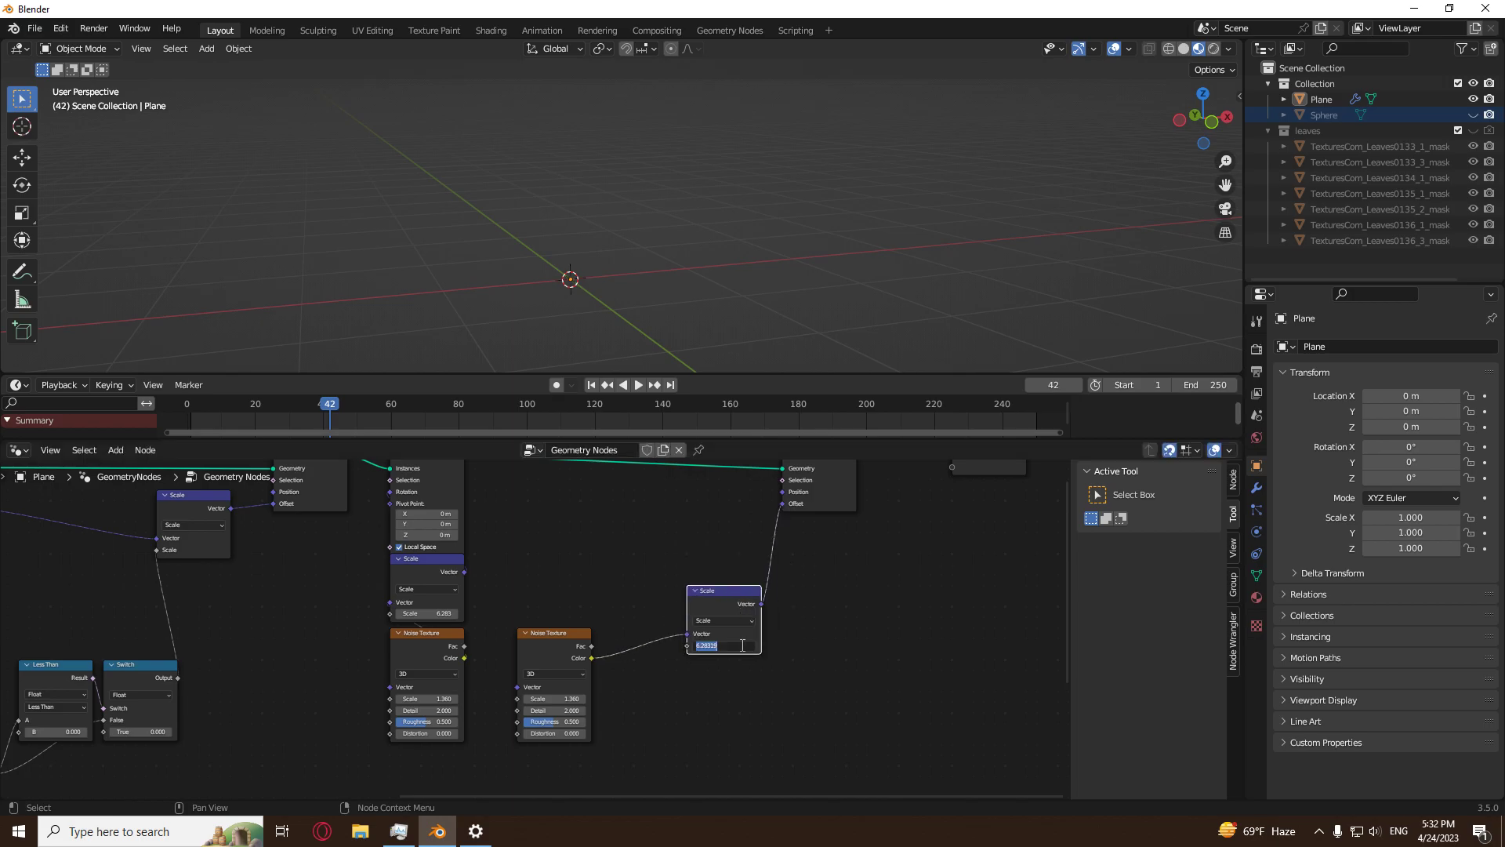
type("1")
key("Return")
Insert a copy of the new Scale node before it, switch it to Add, and set all three vector components to -0.5.
key("shift+d")
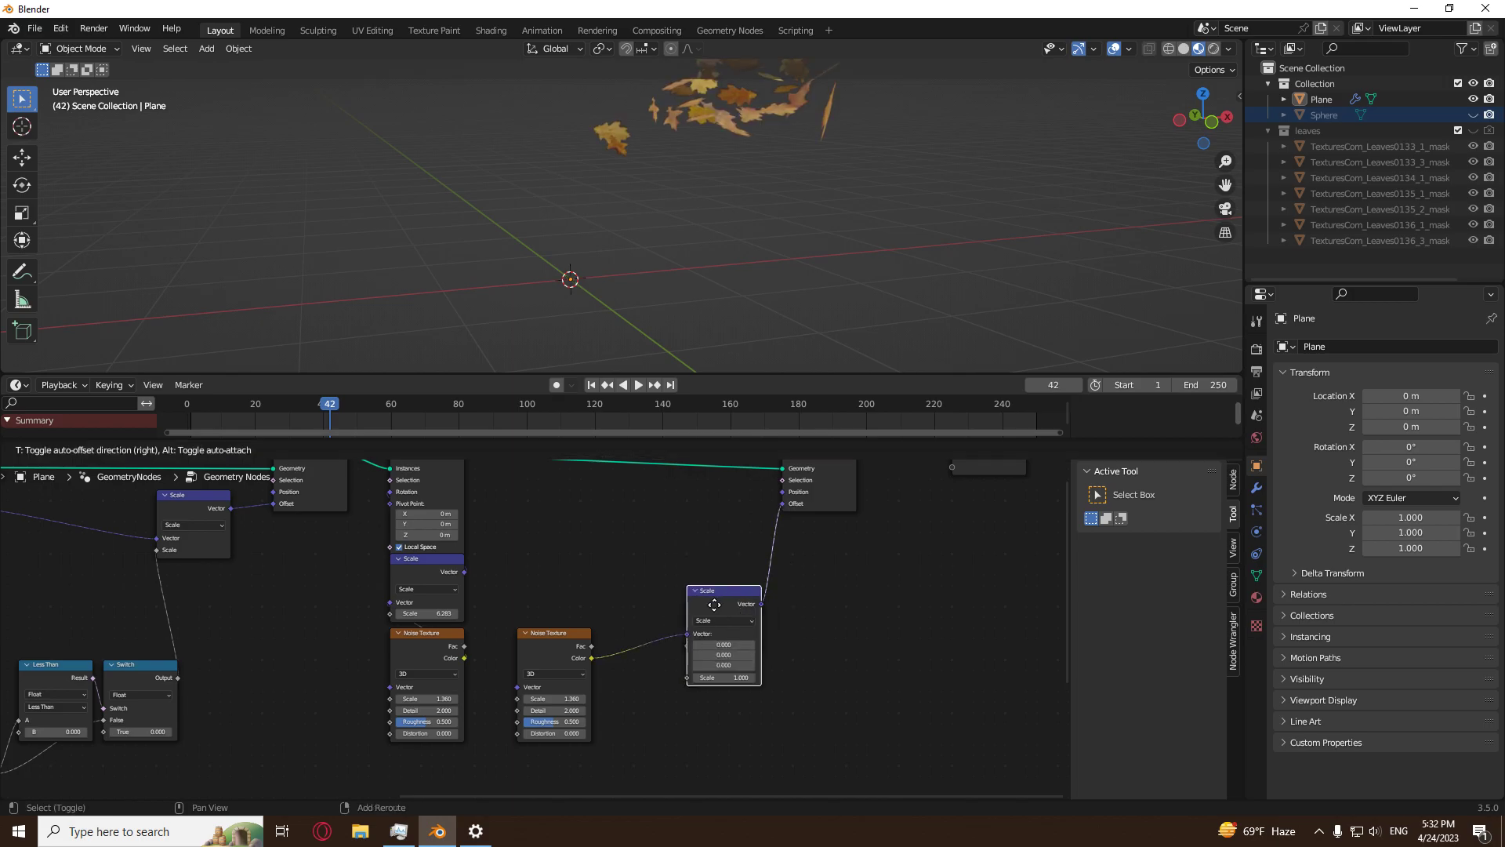
left_click(666, 652)
left_click(679, 663)
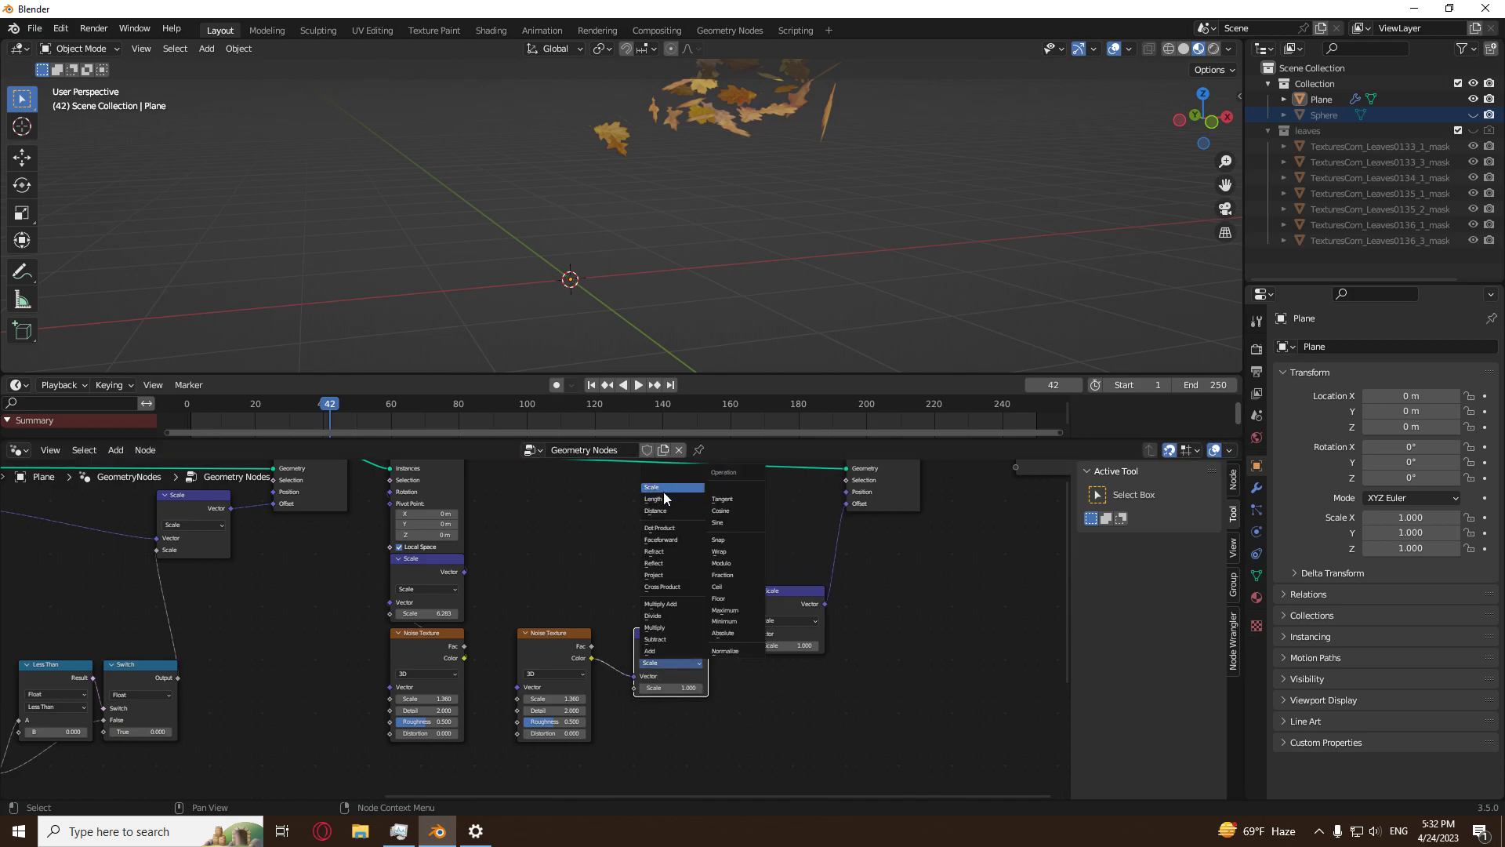
left_click(668, 650)
left_click(678, 698)
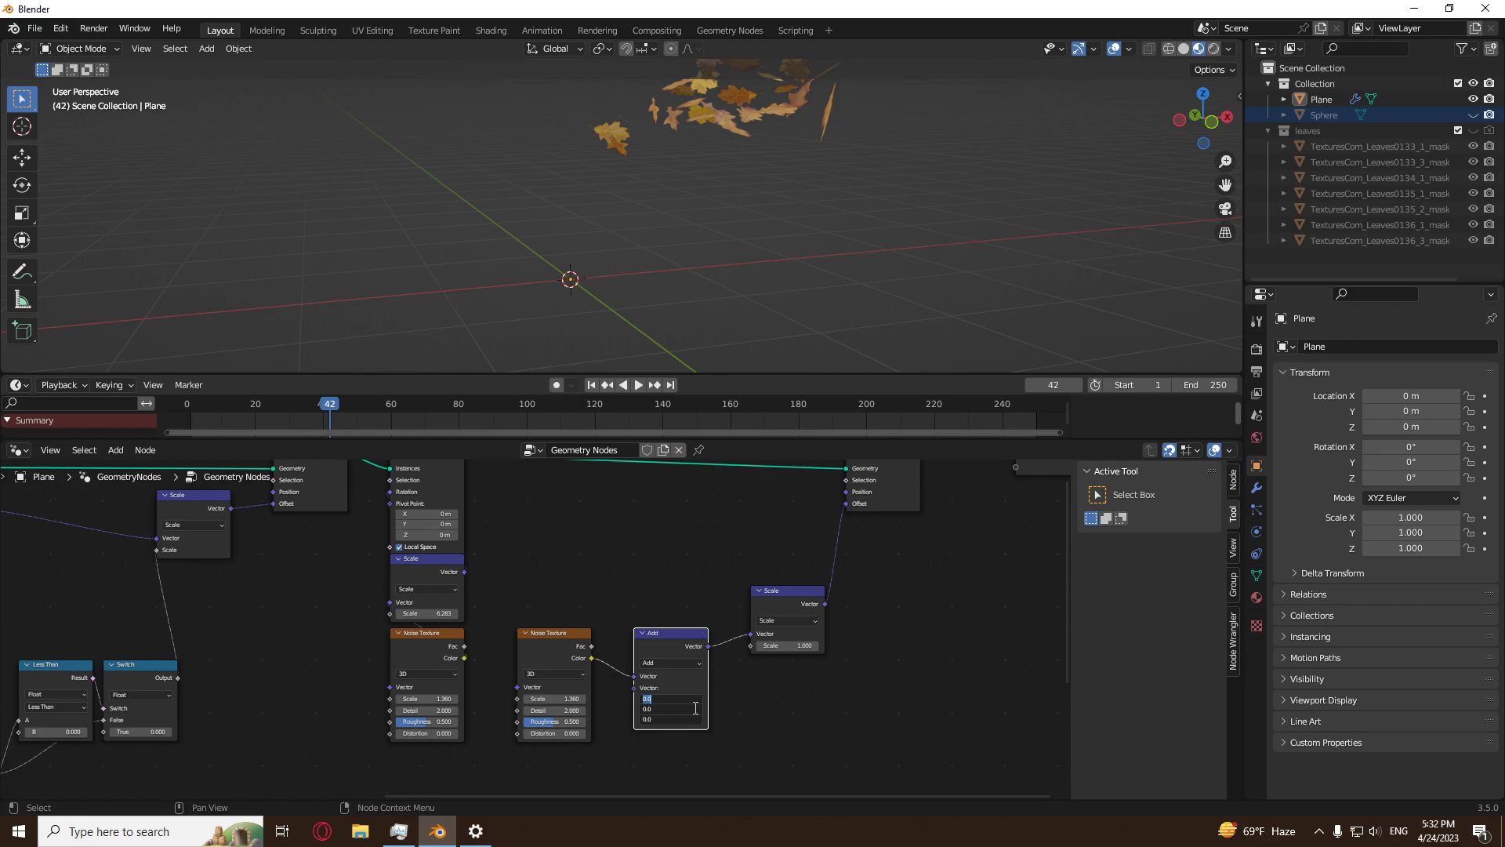
key("Return")
scroll(731, 718, "up", 3)
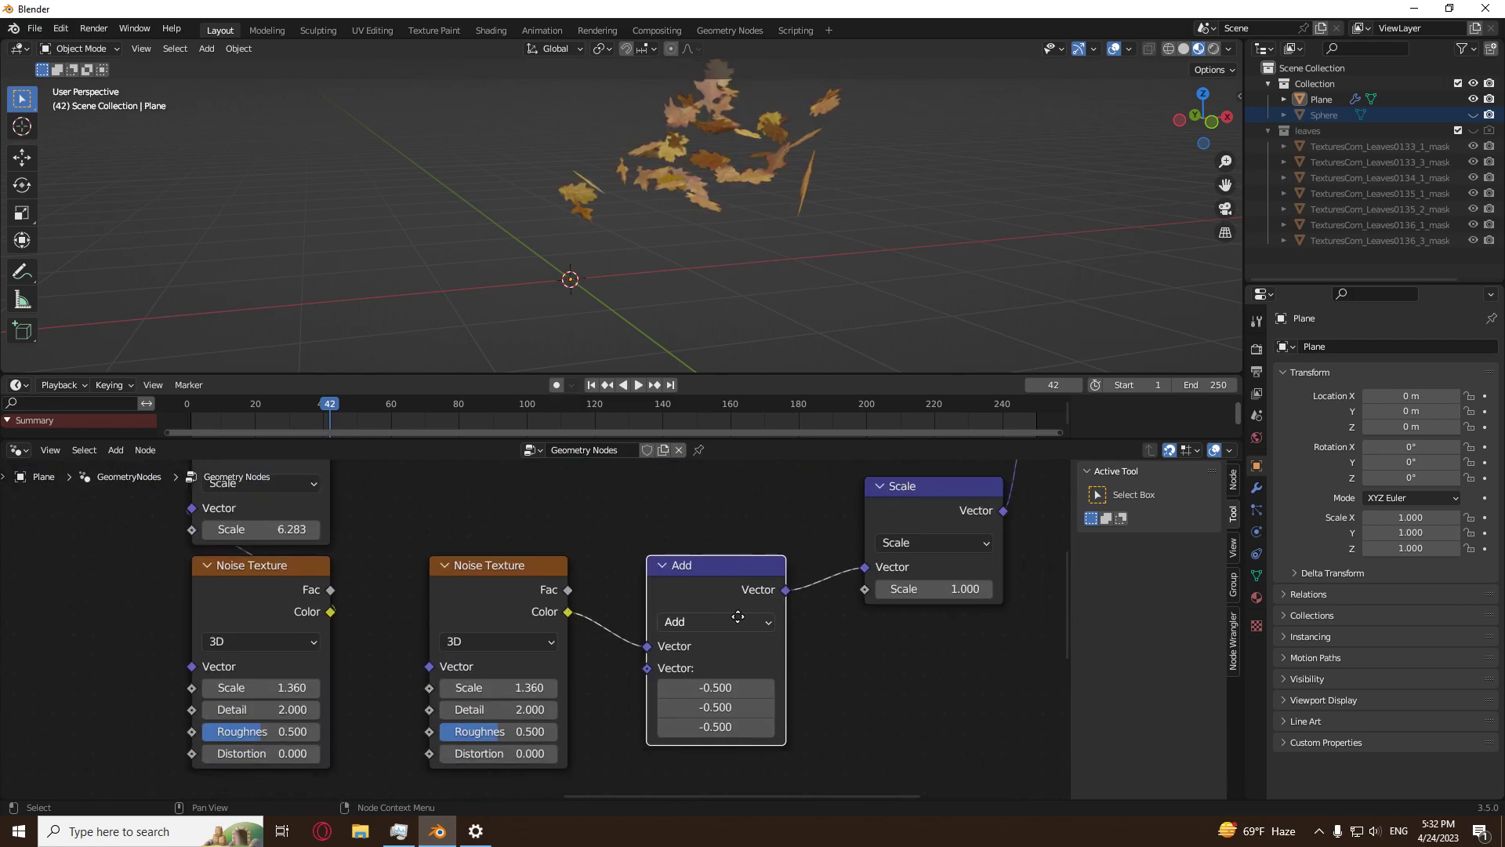
scroll(846, 549, "down", 3)
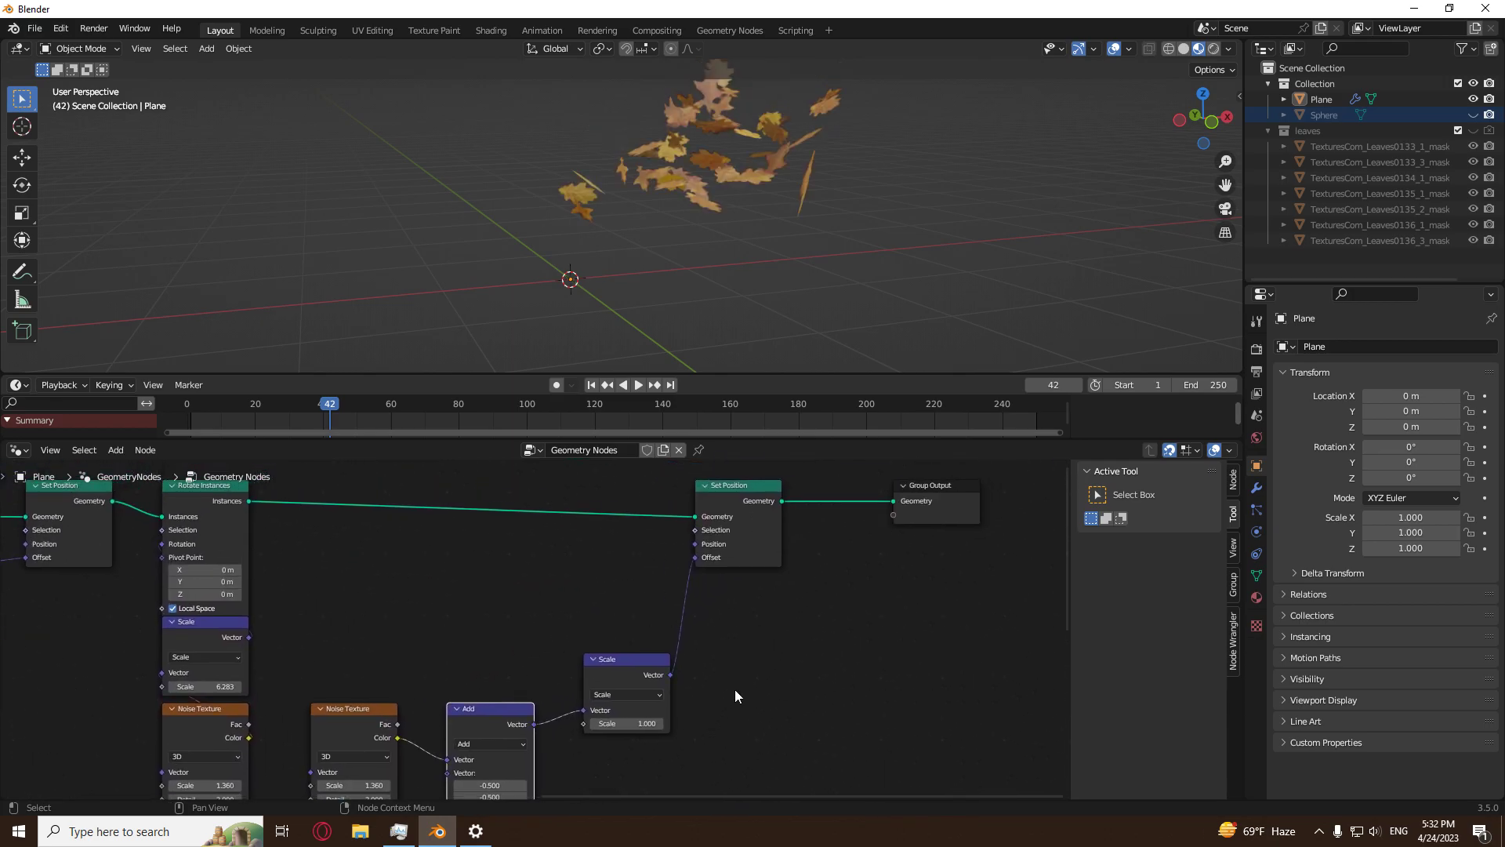
Move the playhead to frame 92.
middle_click_drag(741, 678, 923, 542)
middle_click_drag(109, 751, 431, 652)
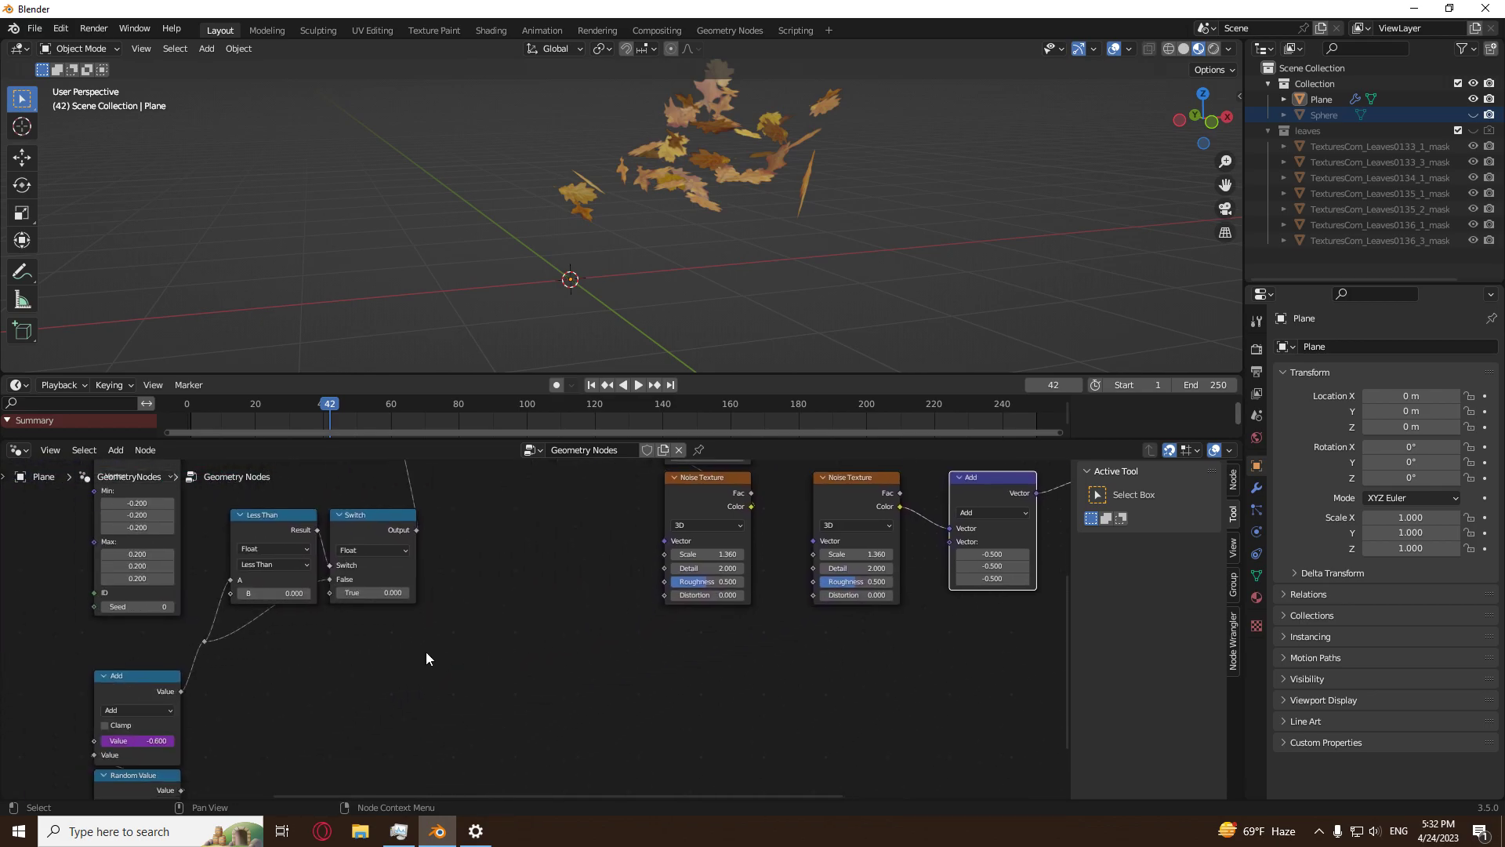
scroll(431, 651, "down", 4)
left_click_drag(329, 415, 499, 411)
Mute and unmute the second Set Position and then Rotate Instances to compare their effects on the leaves.
middle_click_drag(832, 562, 521, 581)
left_click(533, 618)
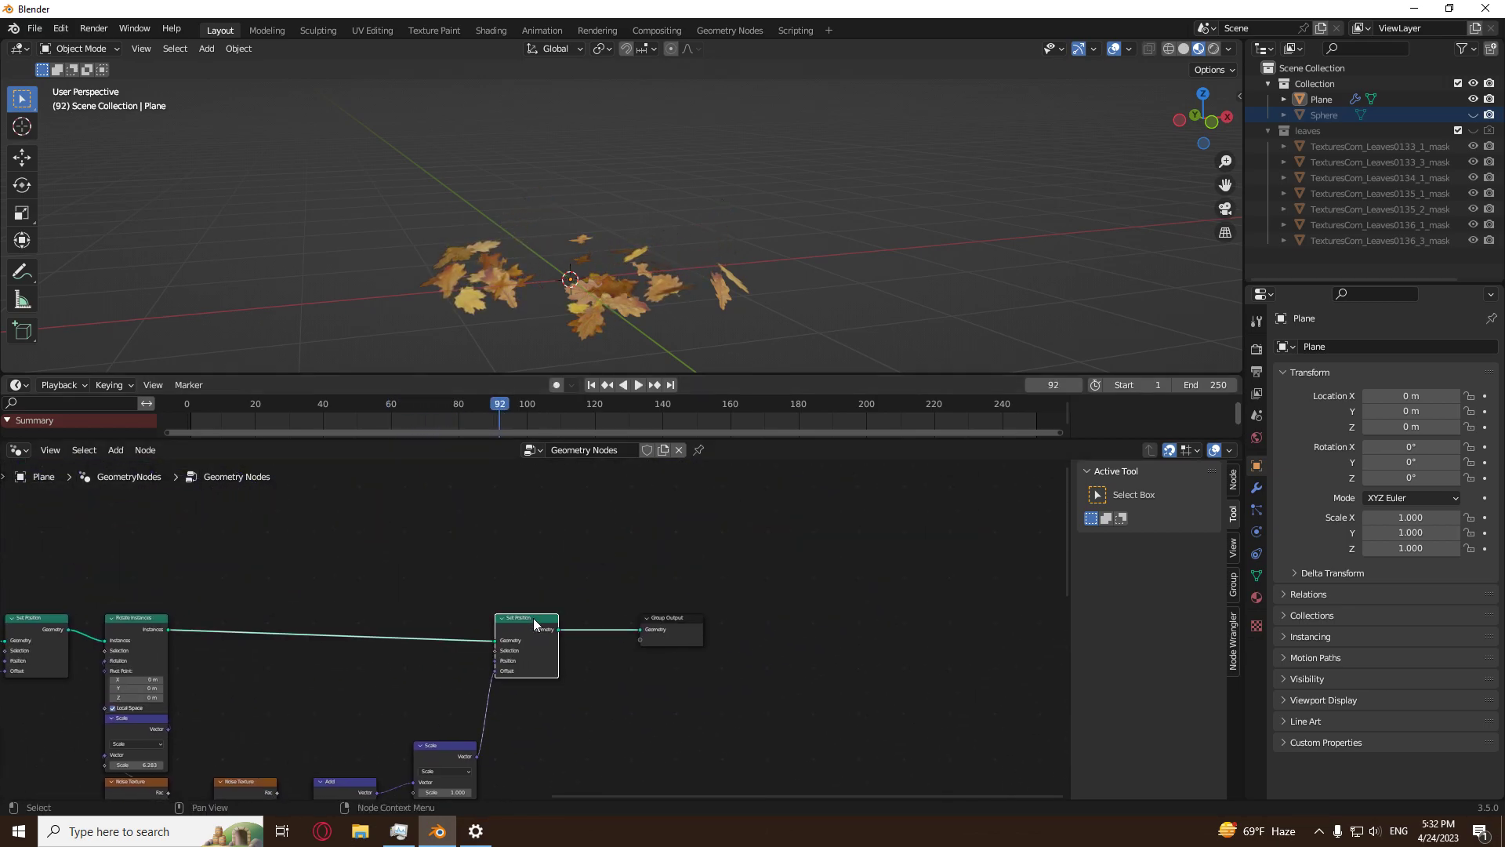
key("m")
key("m")
middle_click_drag(332, 612, 575, 478)
left_click(365, 505)
key("m")
key("m")
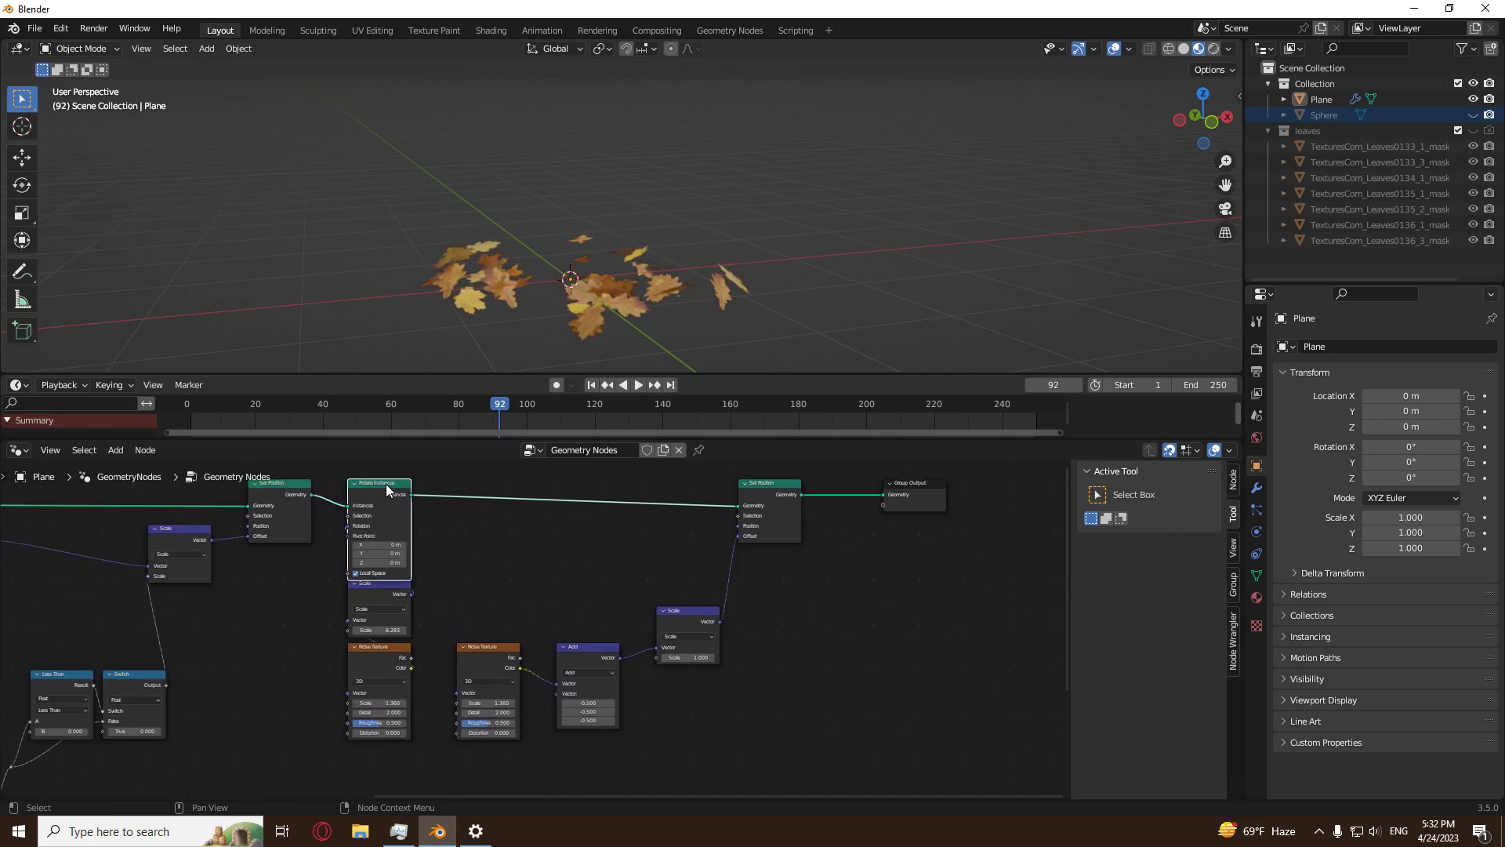
Move the rotation Scale and Noise Texture nodes slightly away from the underside of Rotate Instances.
middle_click_drag(612, 330, 651, 303)
scroll(549, 634, "down", 3)
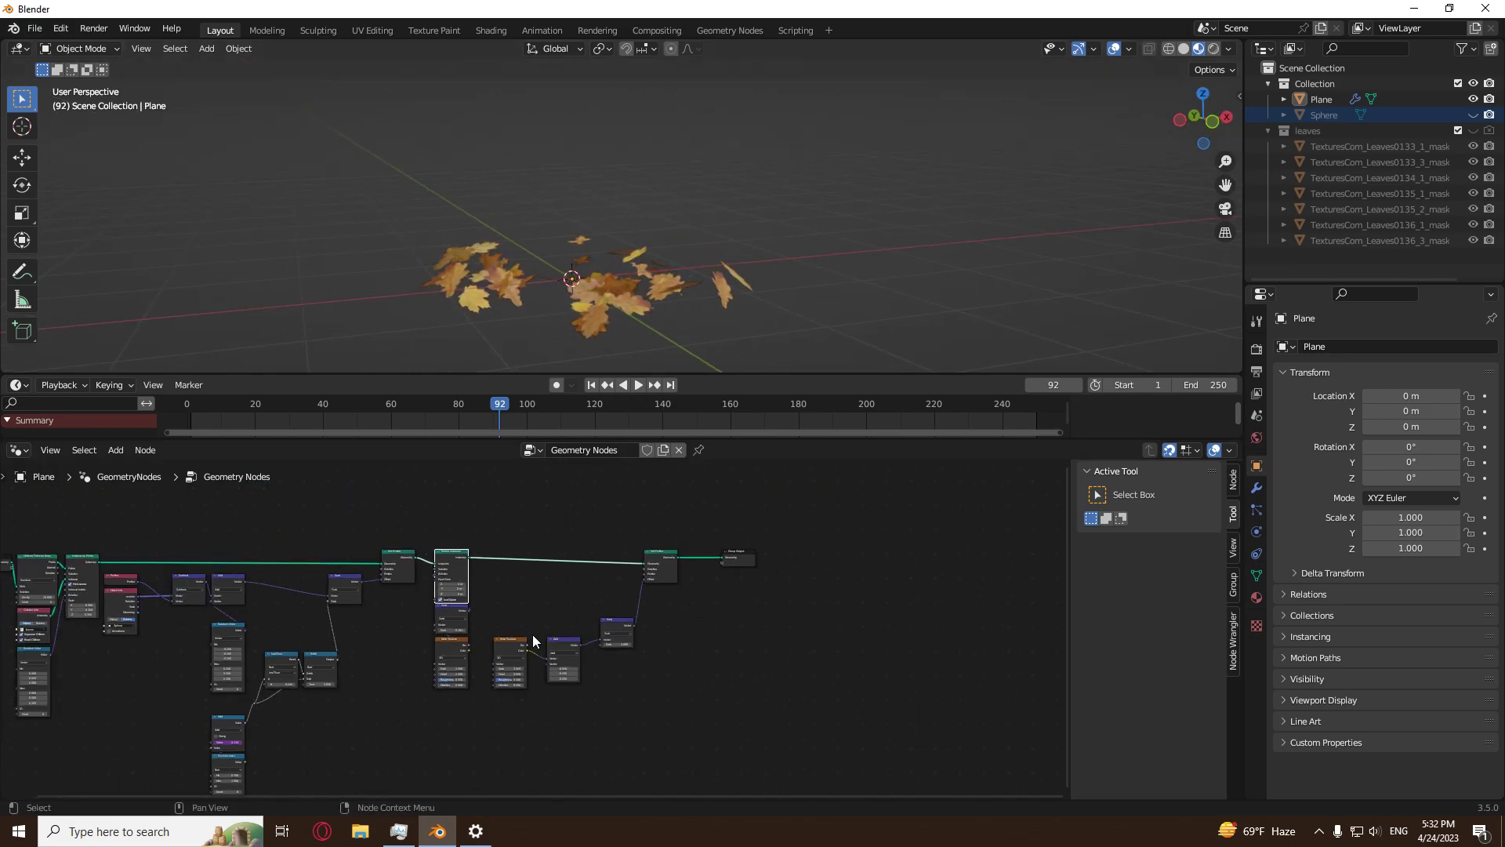
scroll(516, 619, "up", 4)
left_click_drag(515, 584, 464, 570)
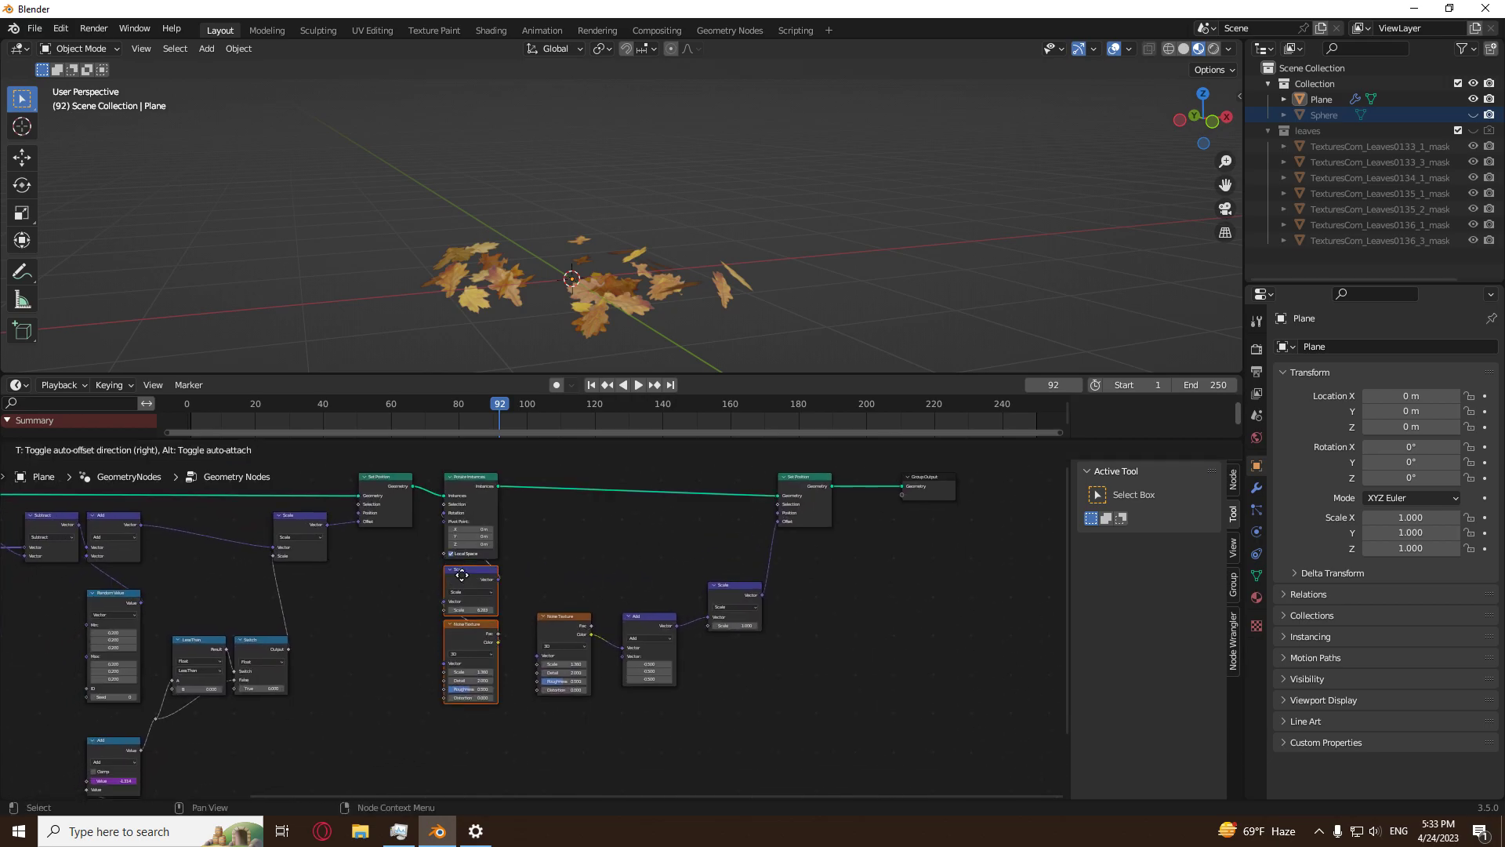
scroll(536, 585, "down", 2)
scroll(564, 592, "up", 2)
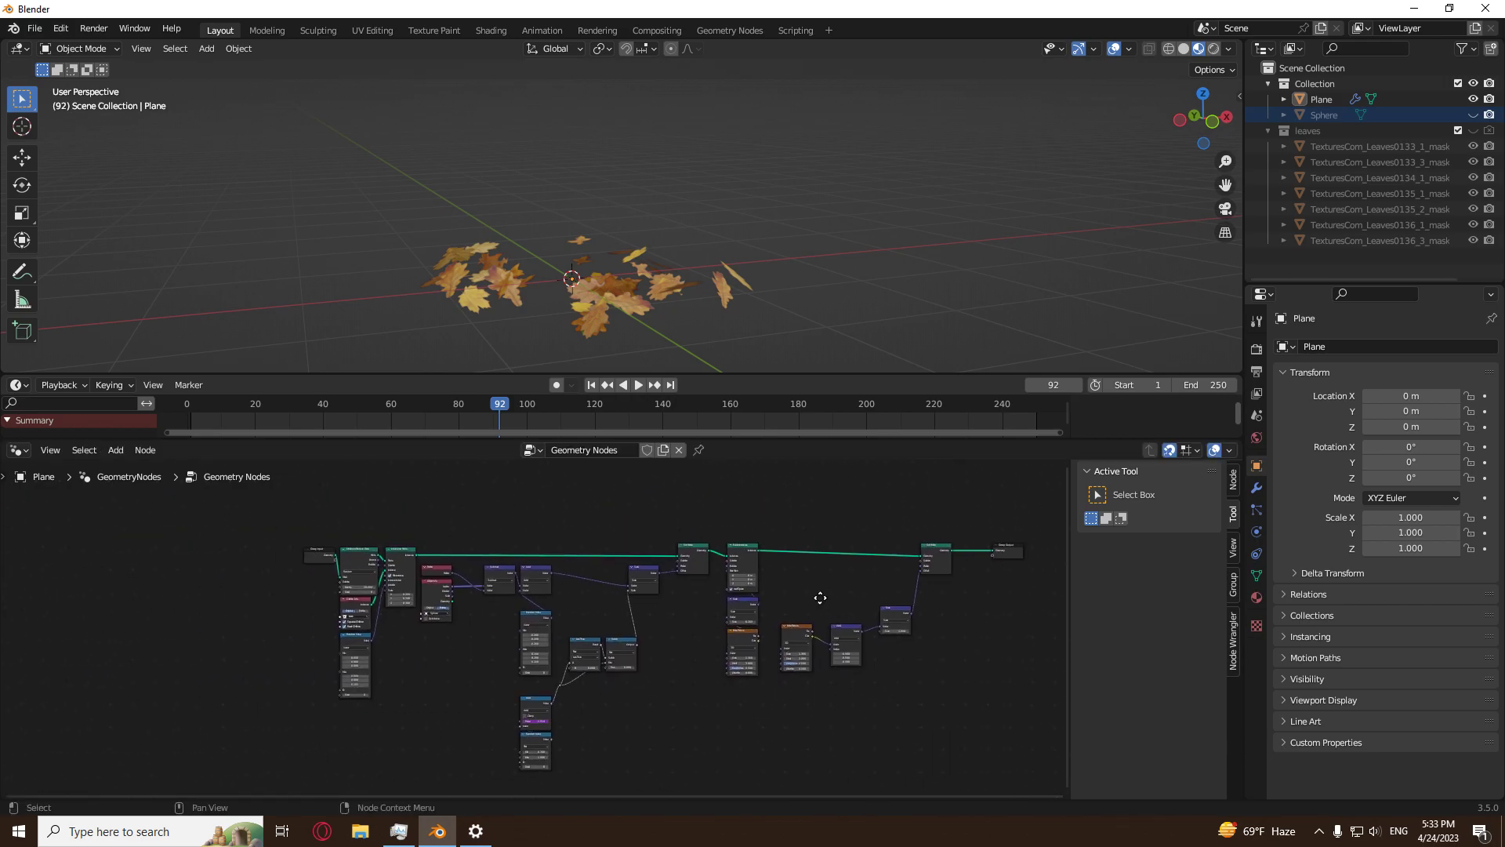
Move the Group Input node along the X axis away from Distribute Points on Faces.
middle_click_drag(430, 657, 614, 655)
scroll(622, 578, "up", 3)
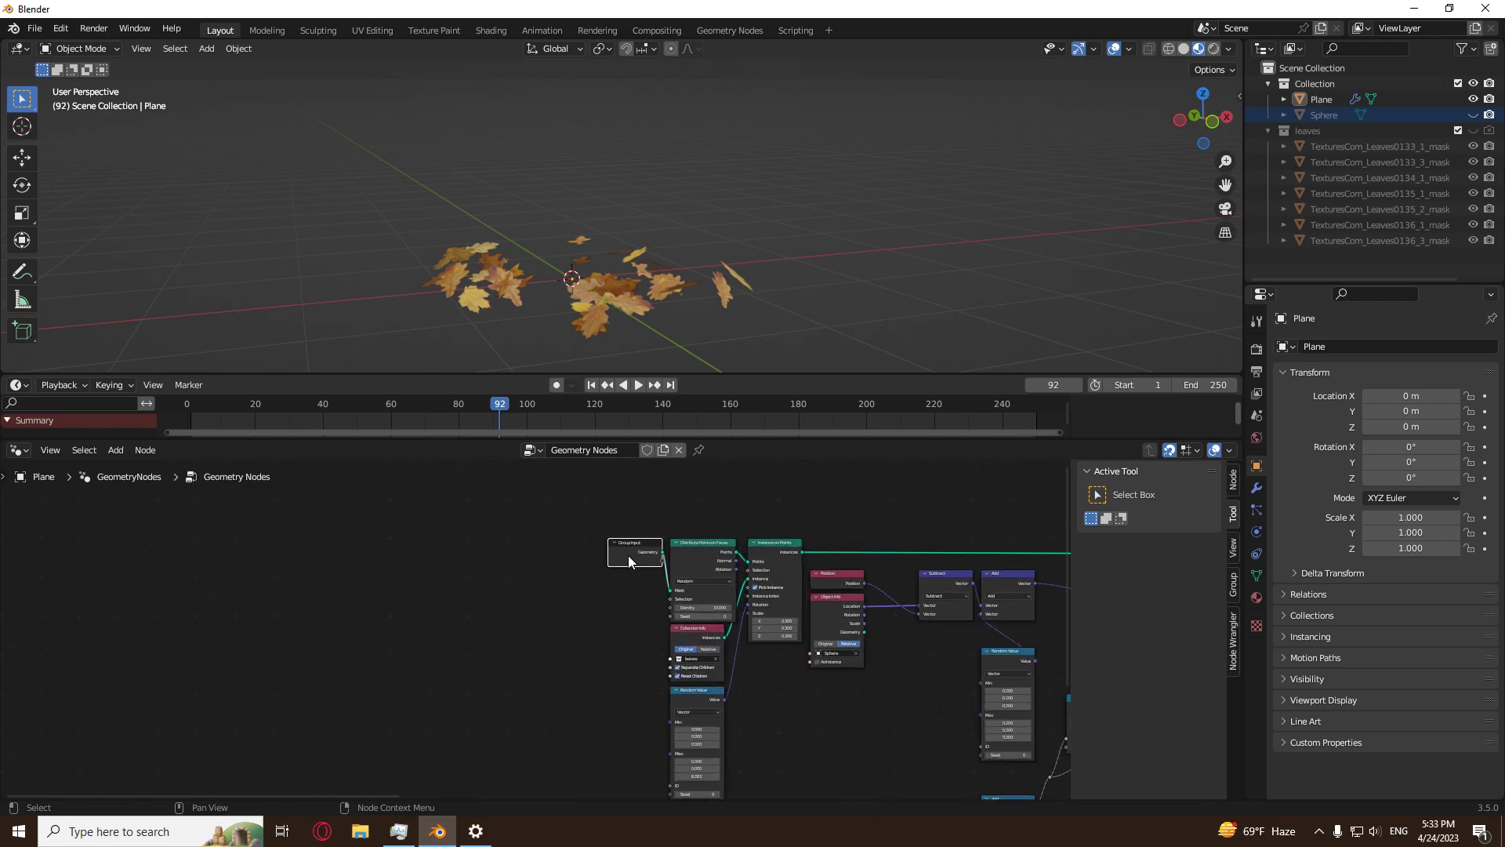
key("g")
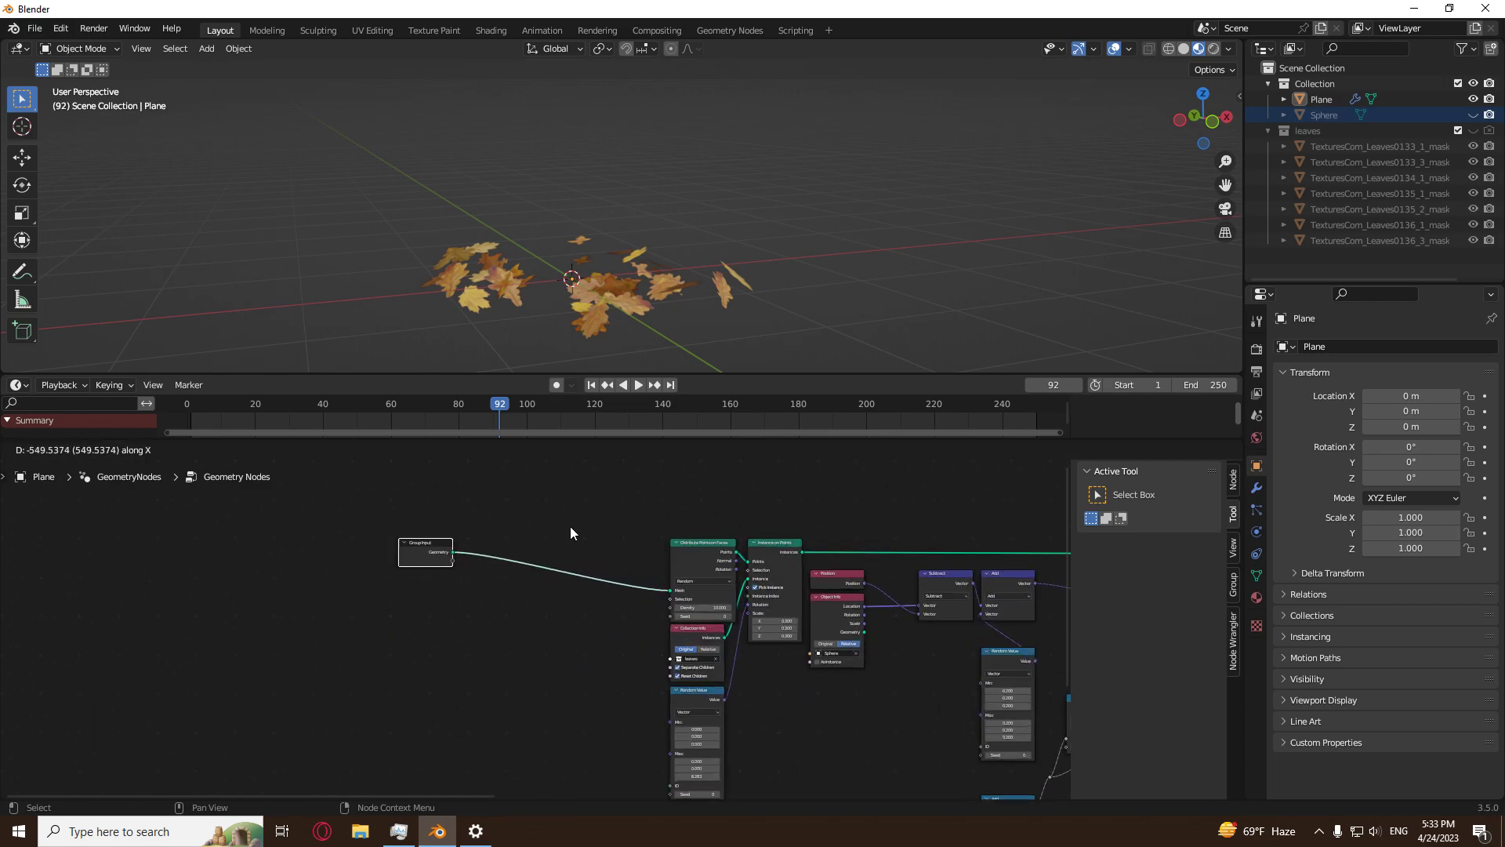
left_click(574, 523)
Add a reroute point on the geometry link from Group Input to Distribute Points on Faces, undoing the first placement.
scroll(574, 524, "down", 1)
scroll(575, 549, "down", 4)
middle_click_drag(794, 531, 447, 571)
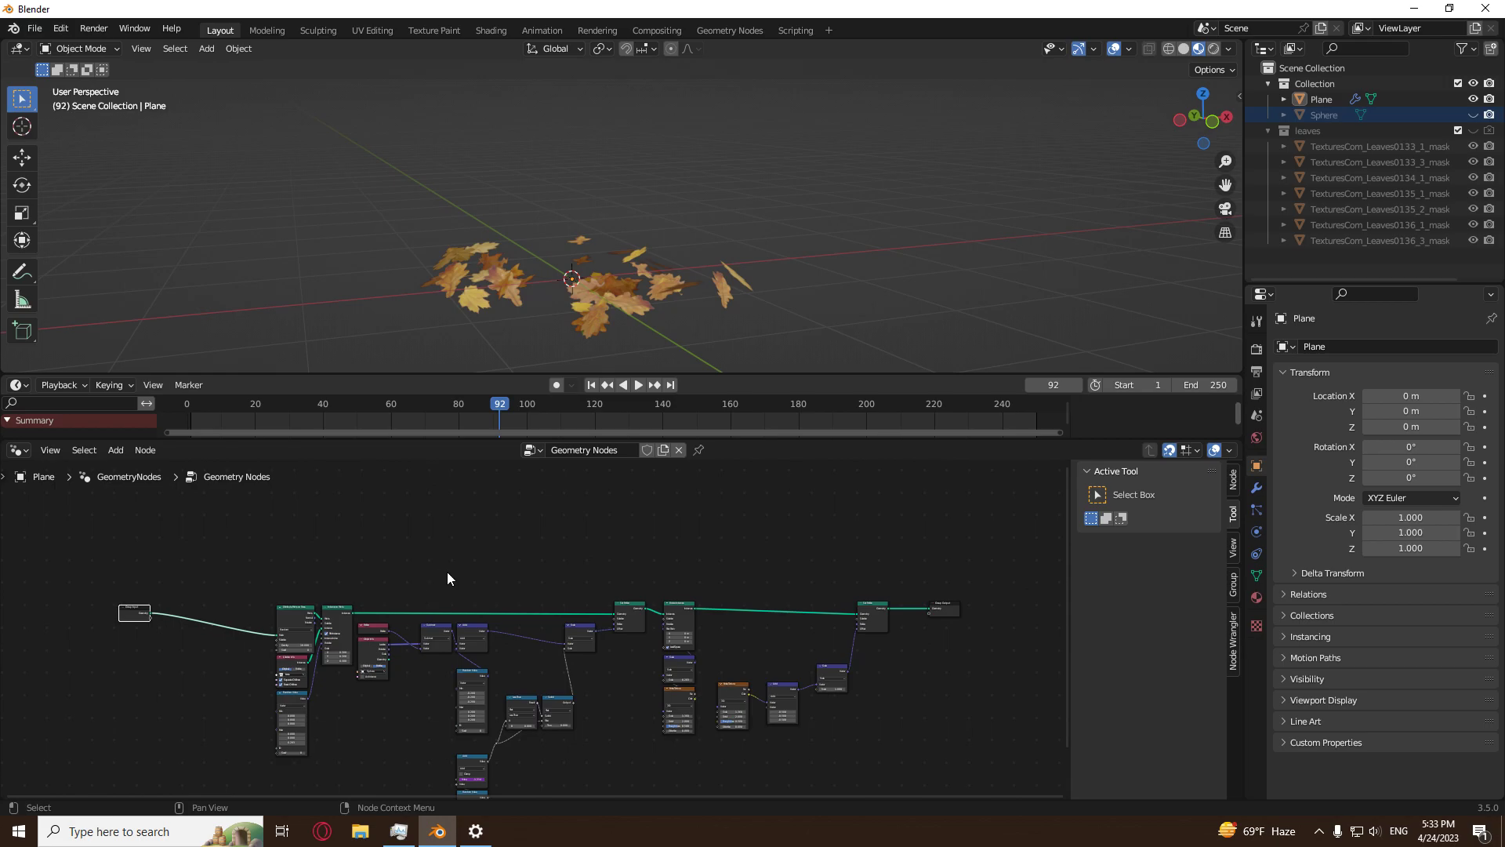
scroll(540, 628, "up", 6)
middle_click_drag(658, 682, 369, 601)
scroll(427, 635, "up", 3)
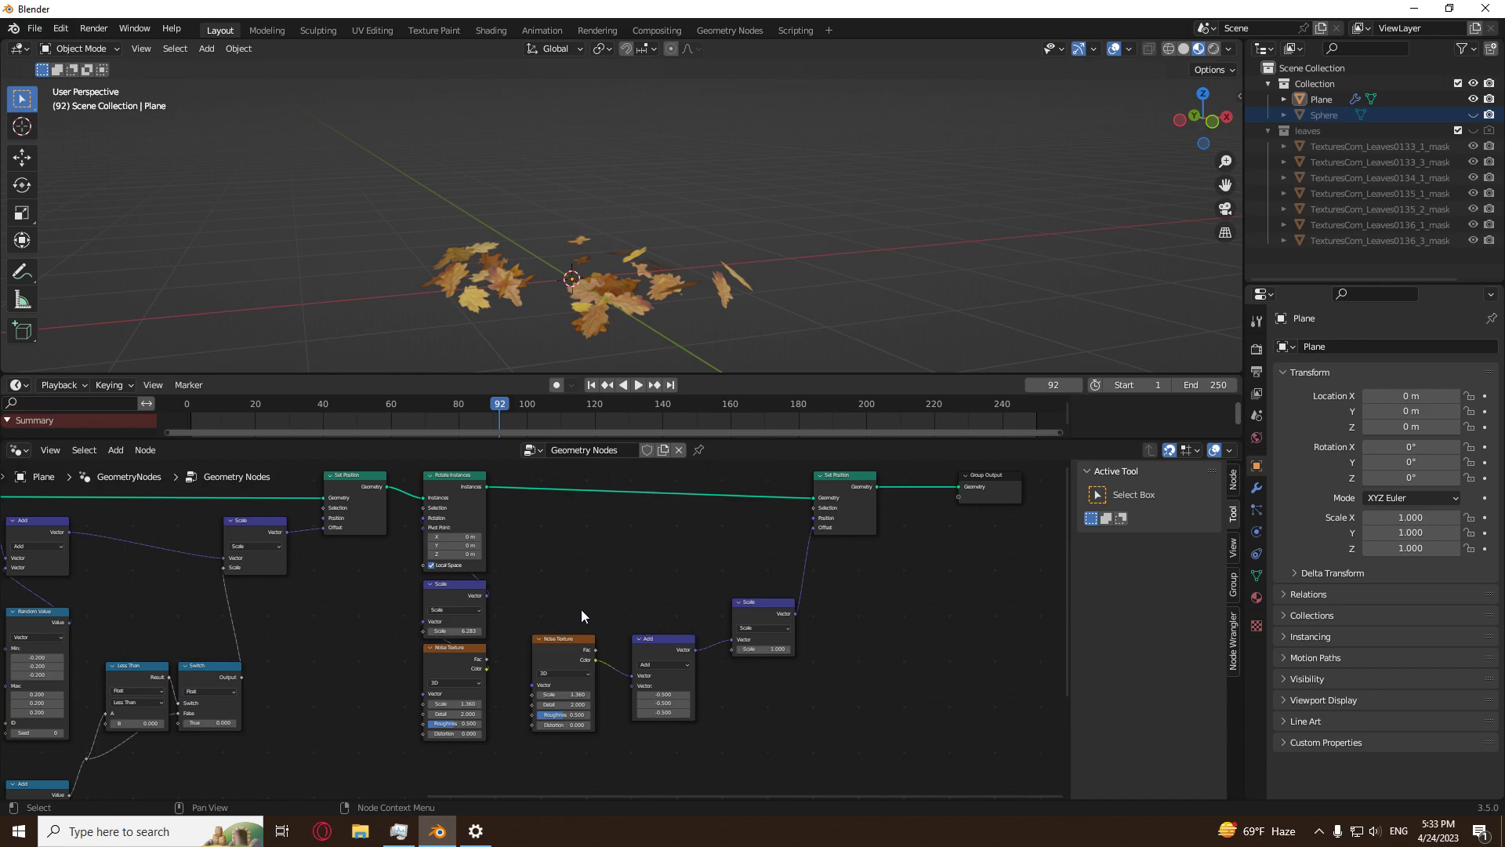
scroll(524, 622, "down", 4)
middle_click_drag(357, 593, 369, 625)
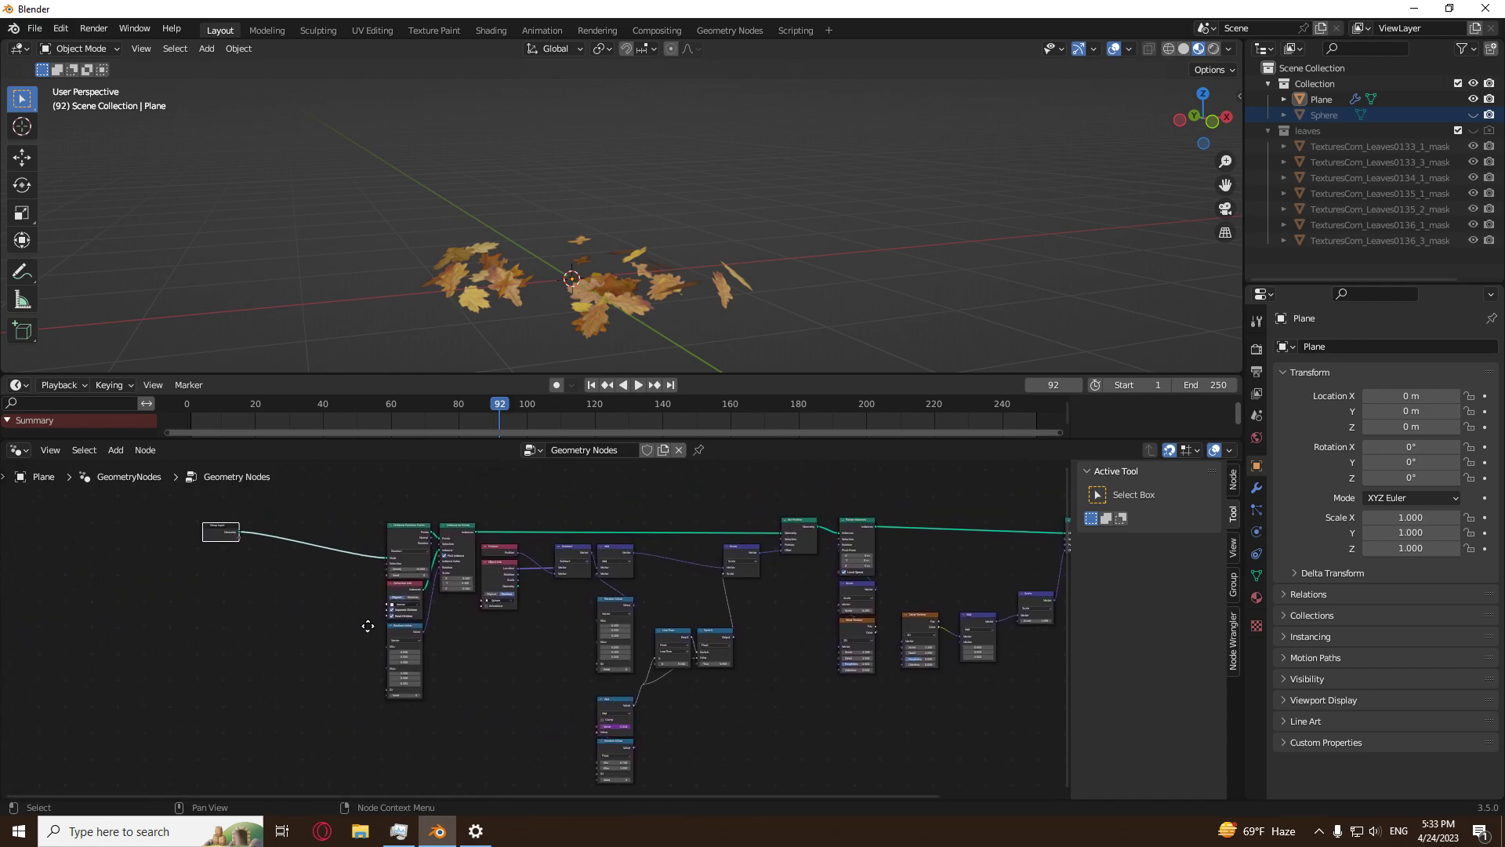
right_click_drag(291, 527, 293, 556, "shift")
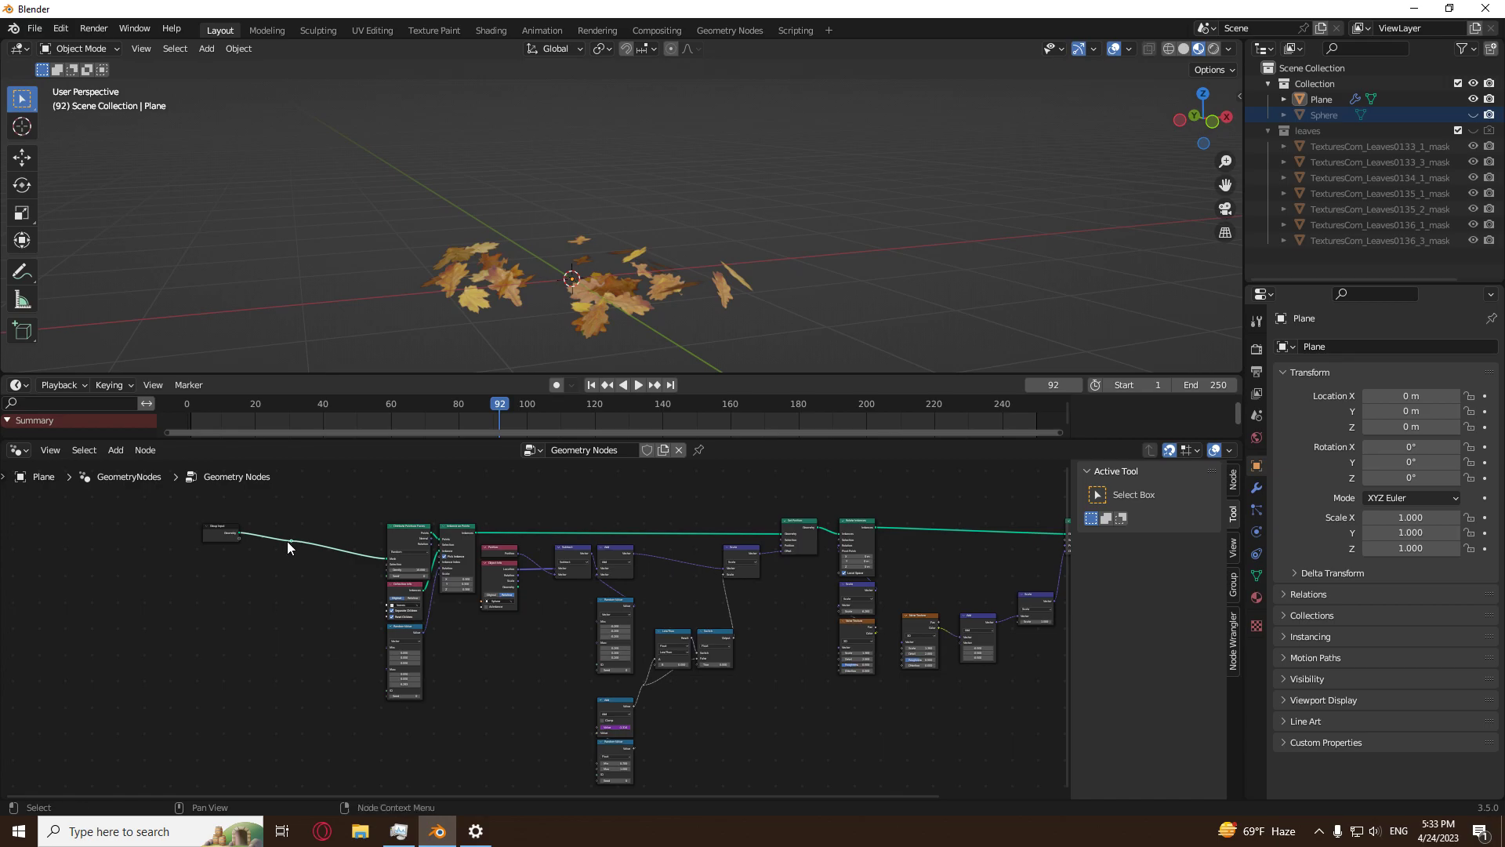
scroll(256, 595, "up", 4)
key("ctrl+z")
right_click_drag(276, 552, 272, 572, "shift")
Branch a link from the geometry reroute into a new Geometry Proximity node's Target, placed below the other nodes.
scroll(344, 623, "down", 5)
middle_click_drag(375, 605, 349, 483)
left_click_drag(354, 464, 416, 745)
type("prox")
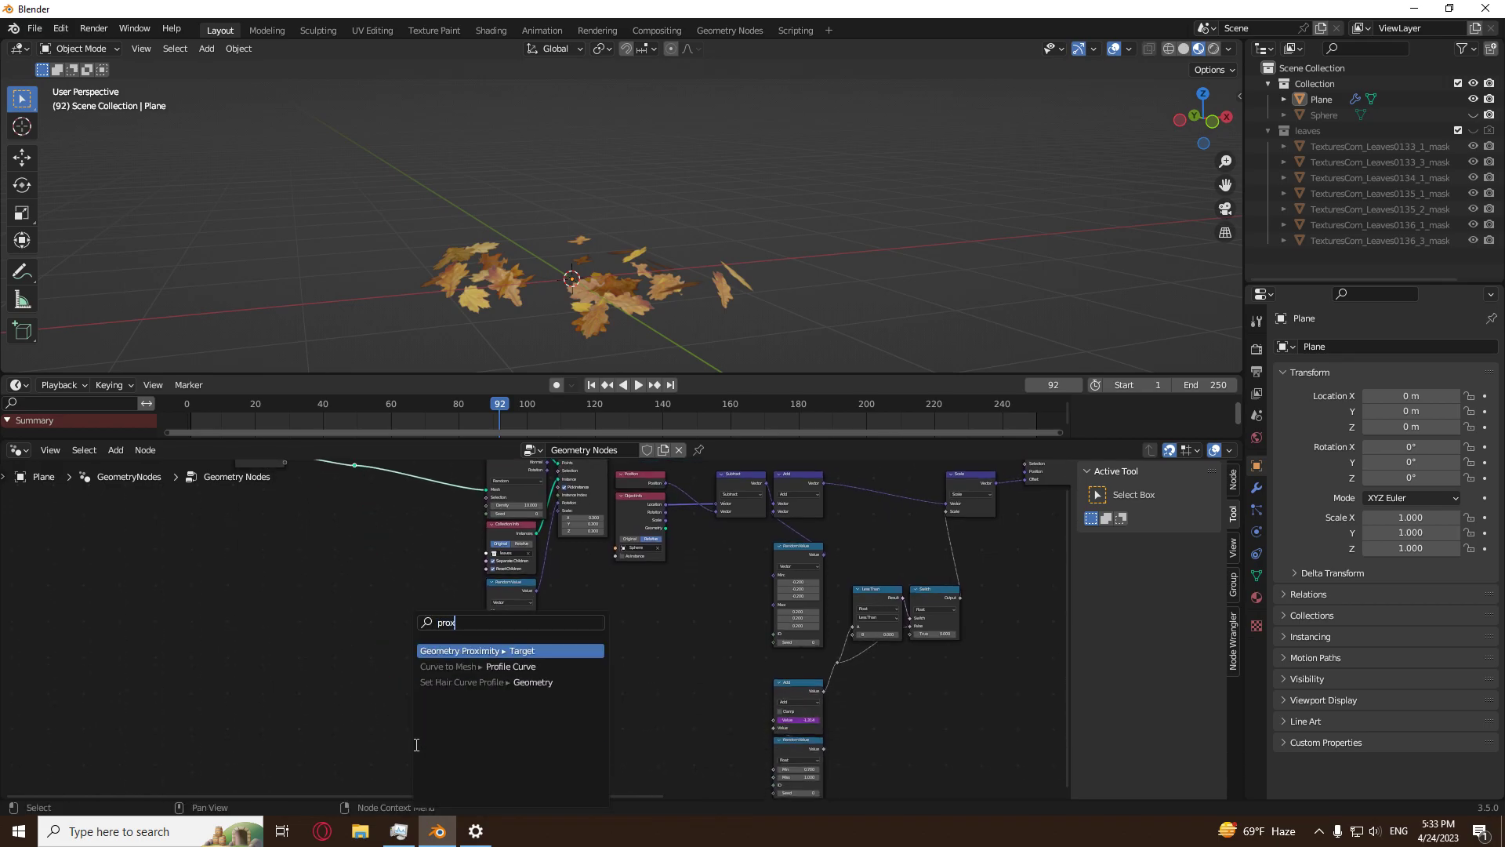
key("Return")
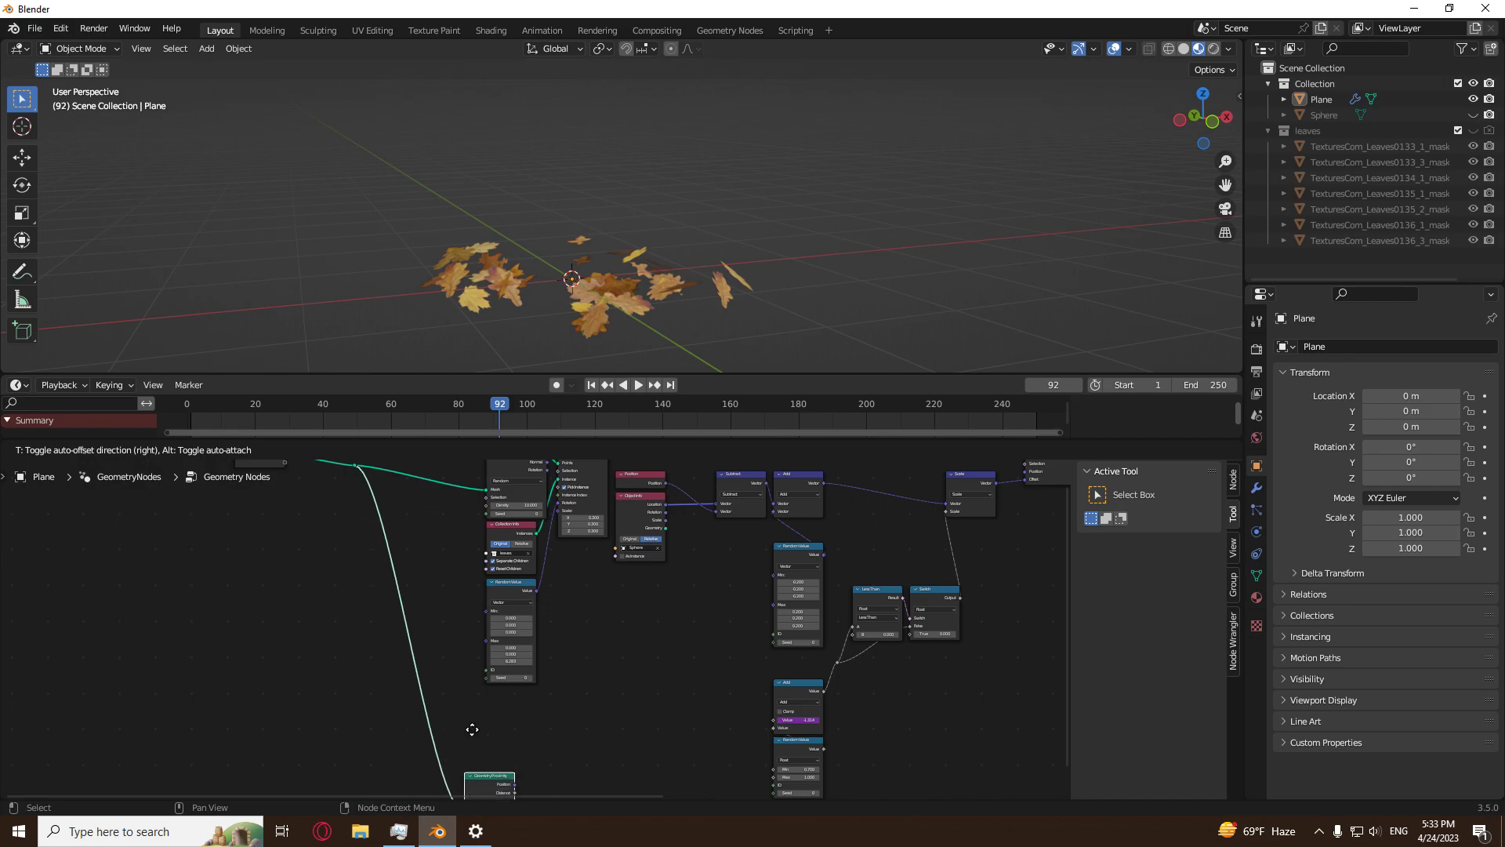
left_click(486, 736)
Connect Geometry Proximity's Distance output to the Scale factor of the rotation Scale node.
middle_click_drag(583, 709, 540, 569)
scroll(522, 649, "up", 2)
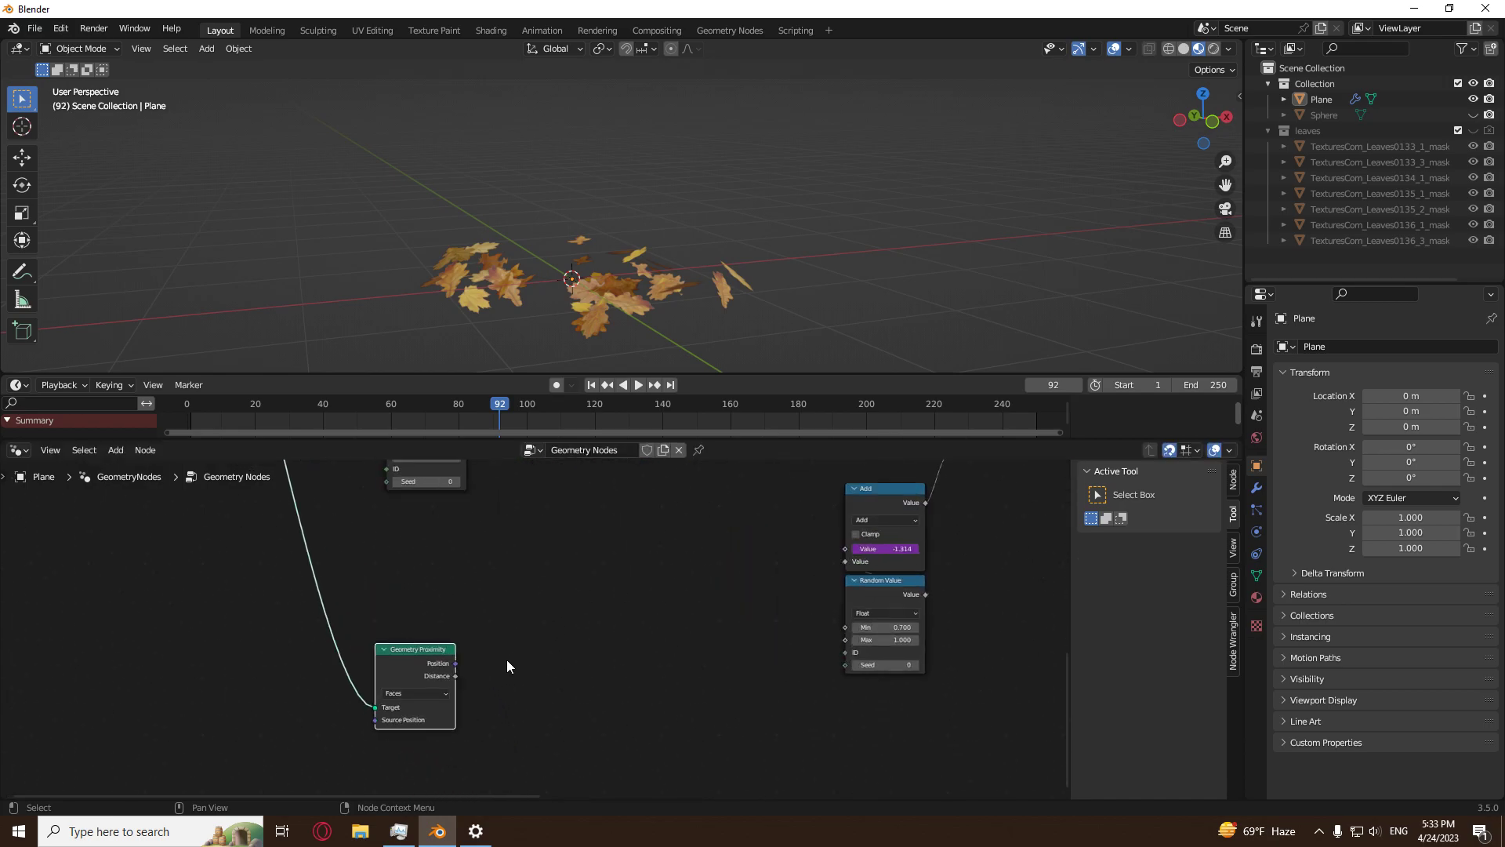
left_click_drag(455, 676, 740, 672)
scroll(637, 718, "down", 3)
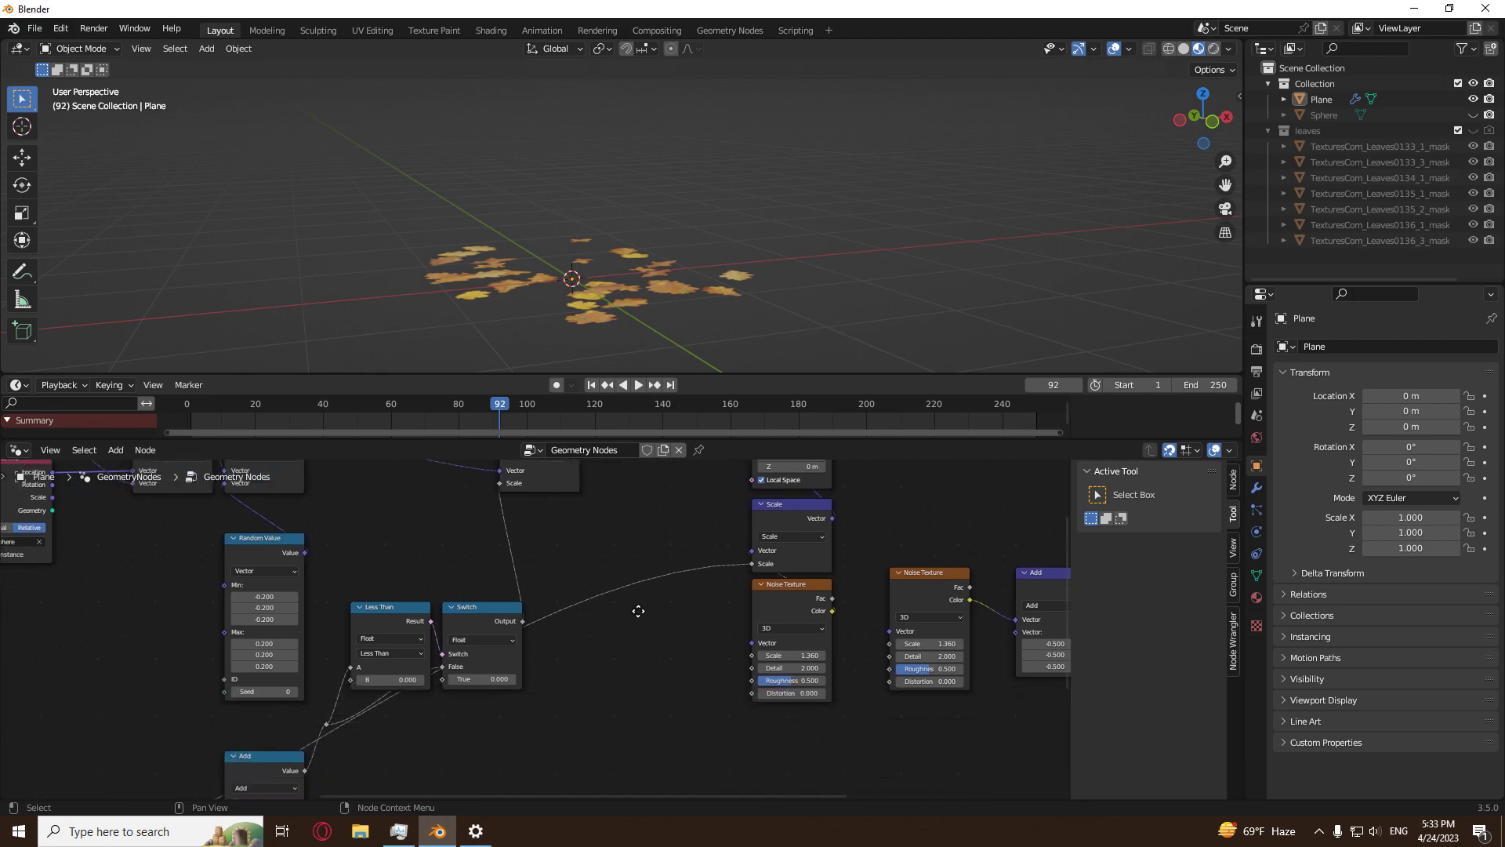
middle_click_drag(529, 713, 576, 603)
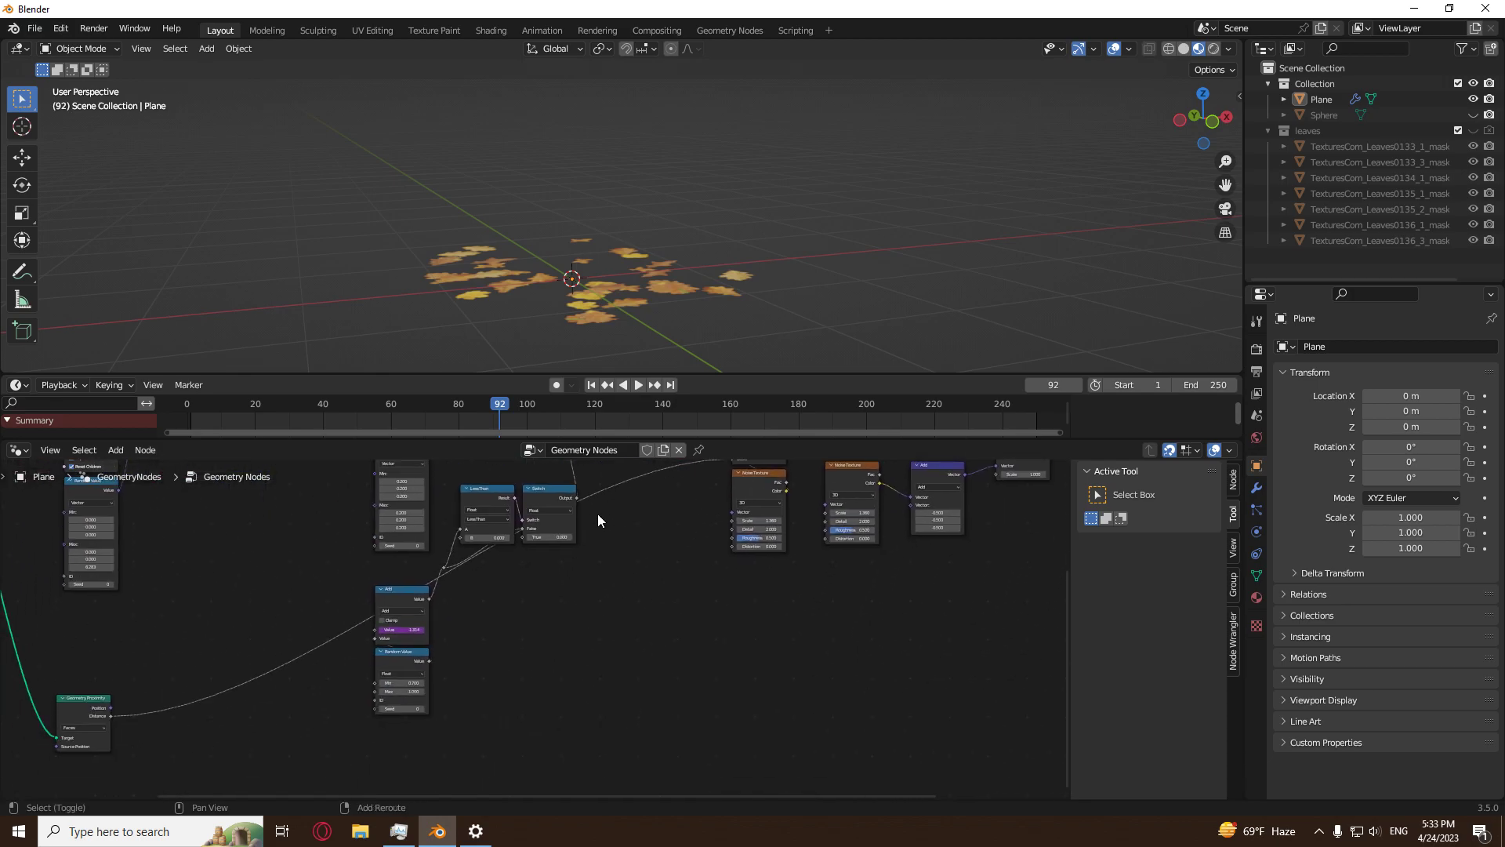
Add two reroute points along the Geometry Proximity Distance link and align them horizontally by scaling to 0 on Y.
right_click_drag(617, 473, 540, 582, "shift")
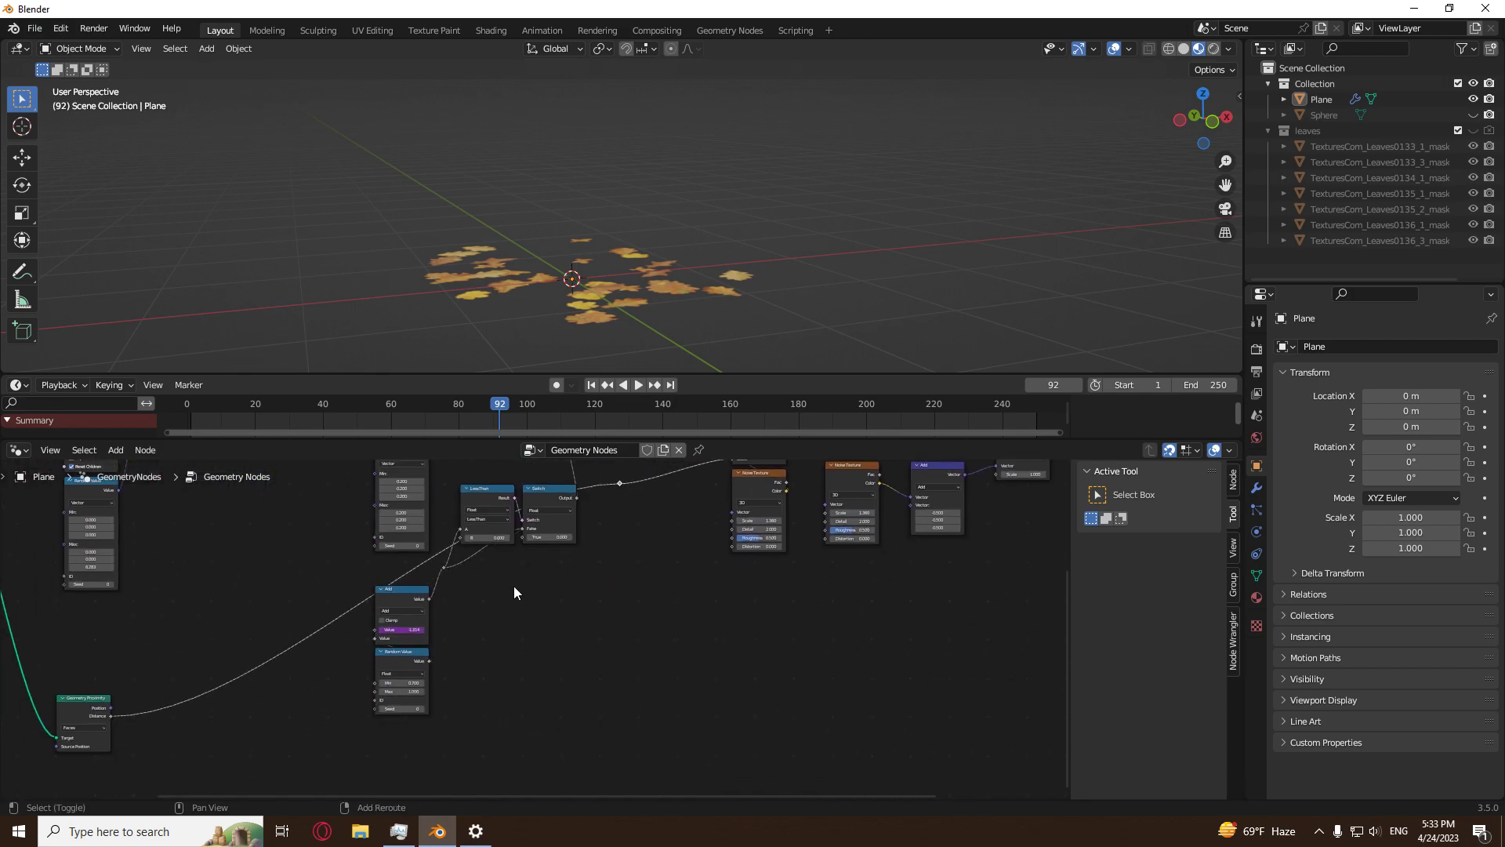
right_click_drag(287, 633, 526, 588, "shift")
left_click(620, 486)
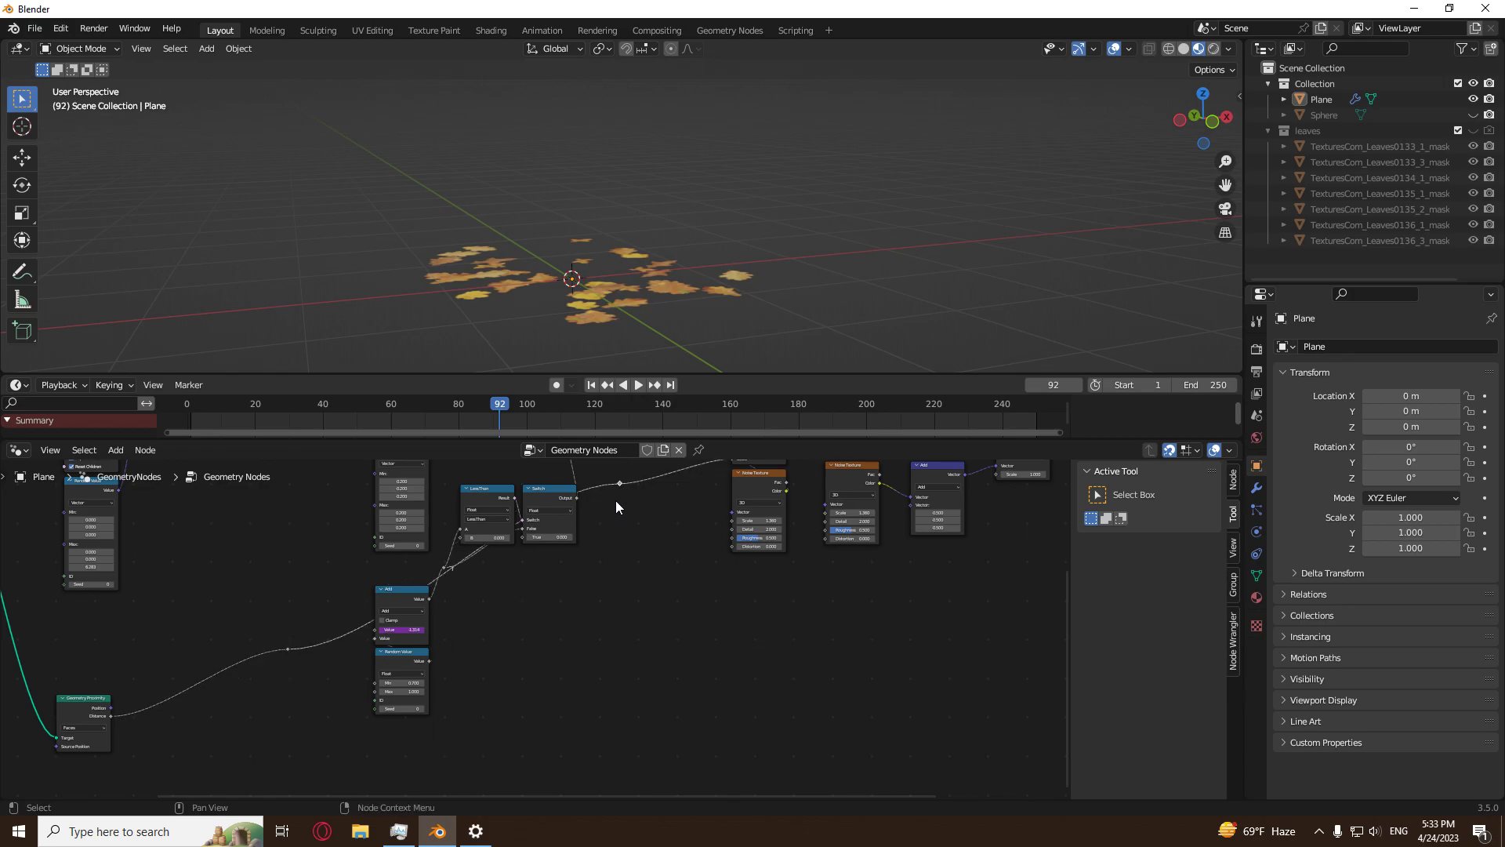
left_click(286, 650, "shift")
key("s")
type("y")
type("0")
left_click(534, 637)
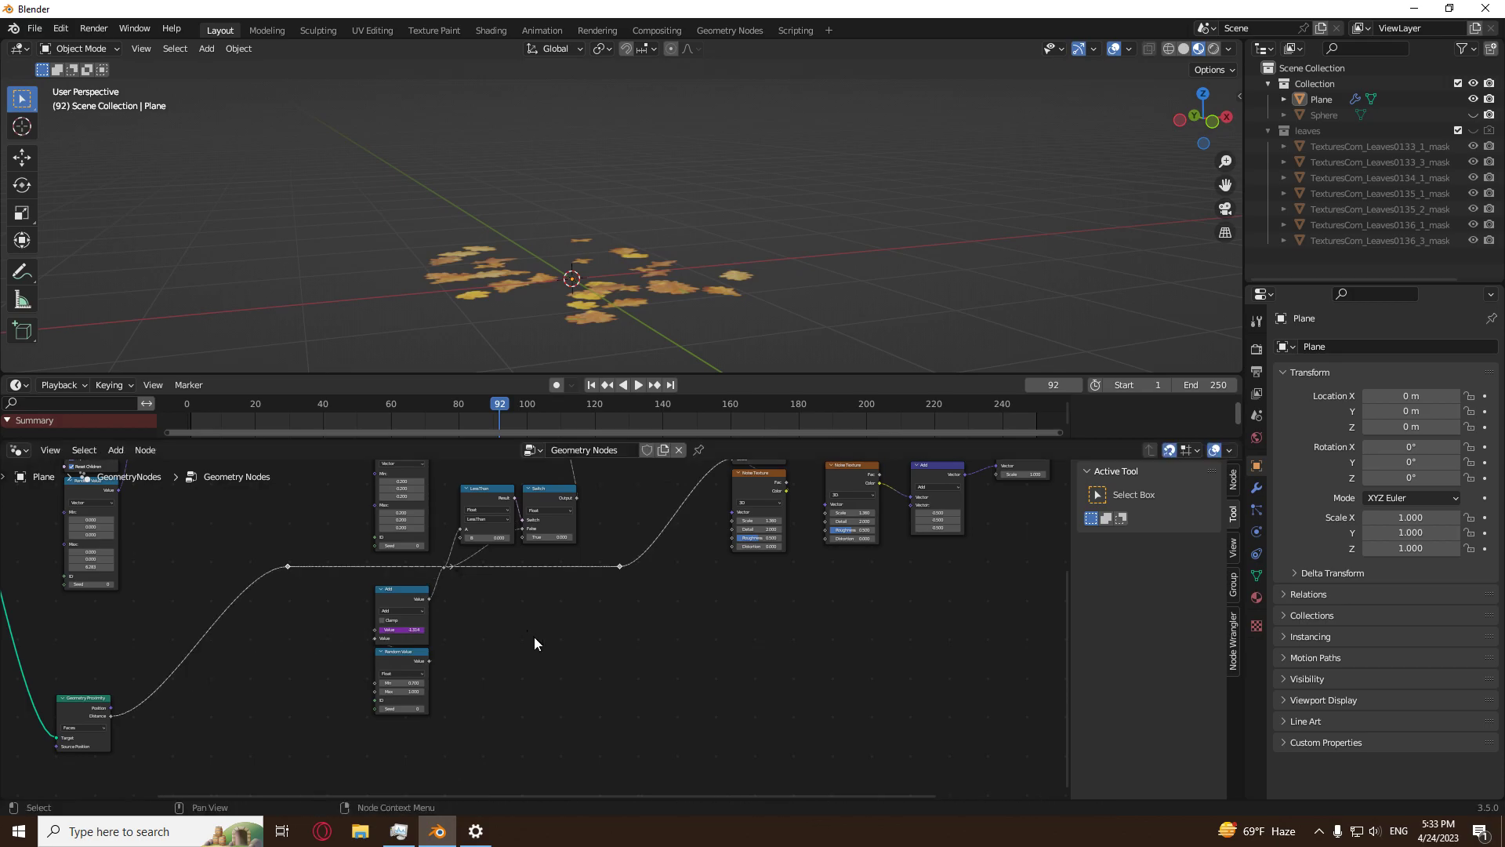
Move the two aligned reroute points down along Y, below the Random Value node.
key("g")
key("y")
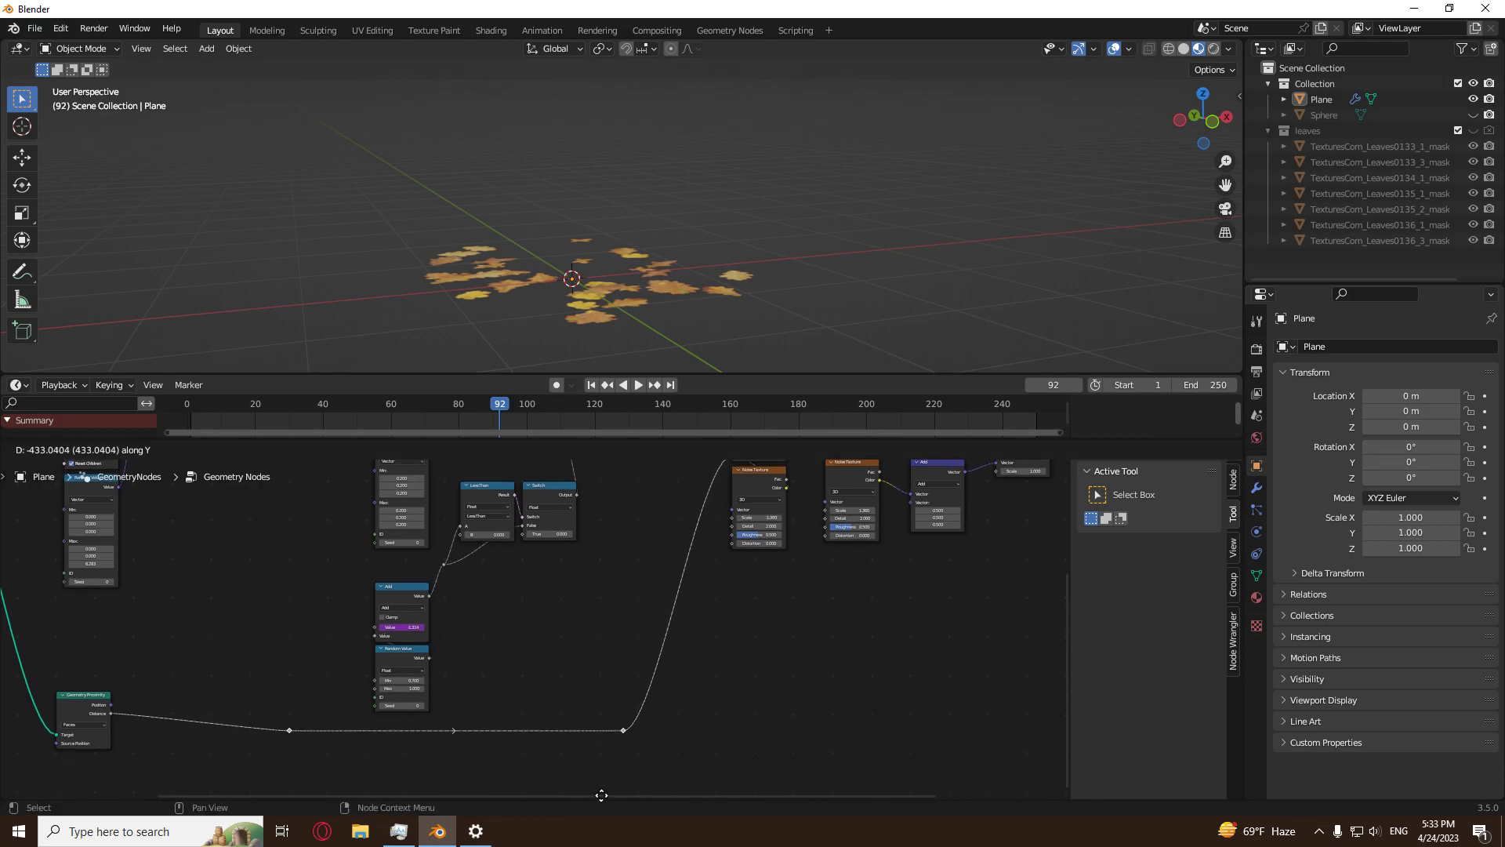
left_click(595, 725)
Branch a link from the second distance reroute into the Scale factor of the position offset's Scale node.
scroll(645, 613, "down", 2)
middle_click_drag(644, 613, 617, 549)
scroll(473, 687, "up", 2)
scroll(492, 605, "up", 6)
left_click_drag(263, 774, 745, 581)
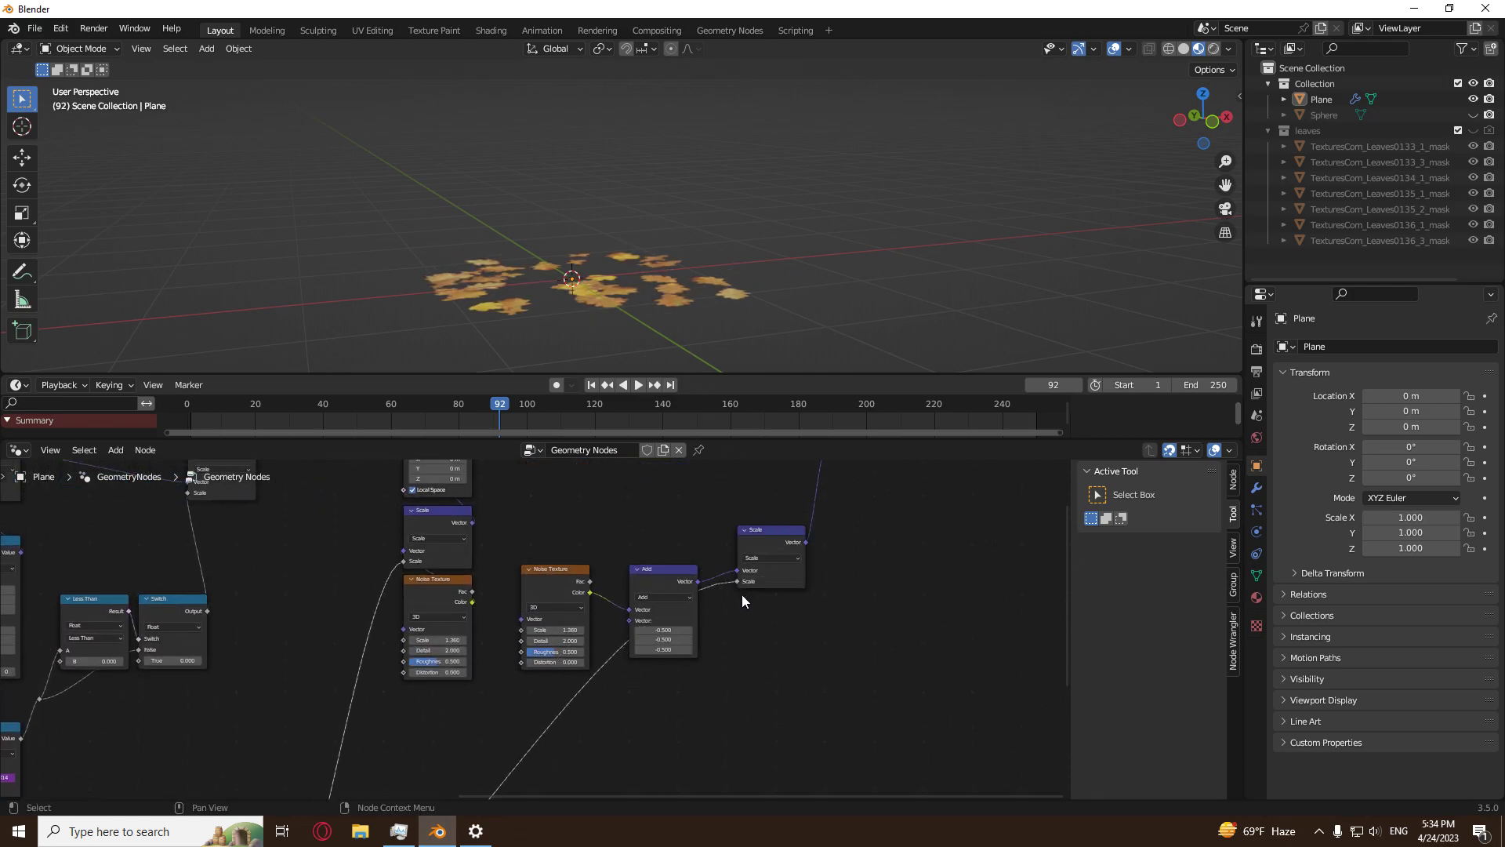
middle_click_drag(620, 188, 613, 254)
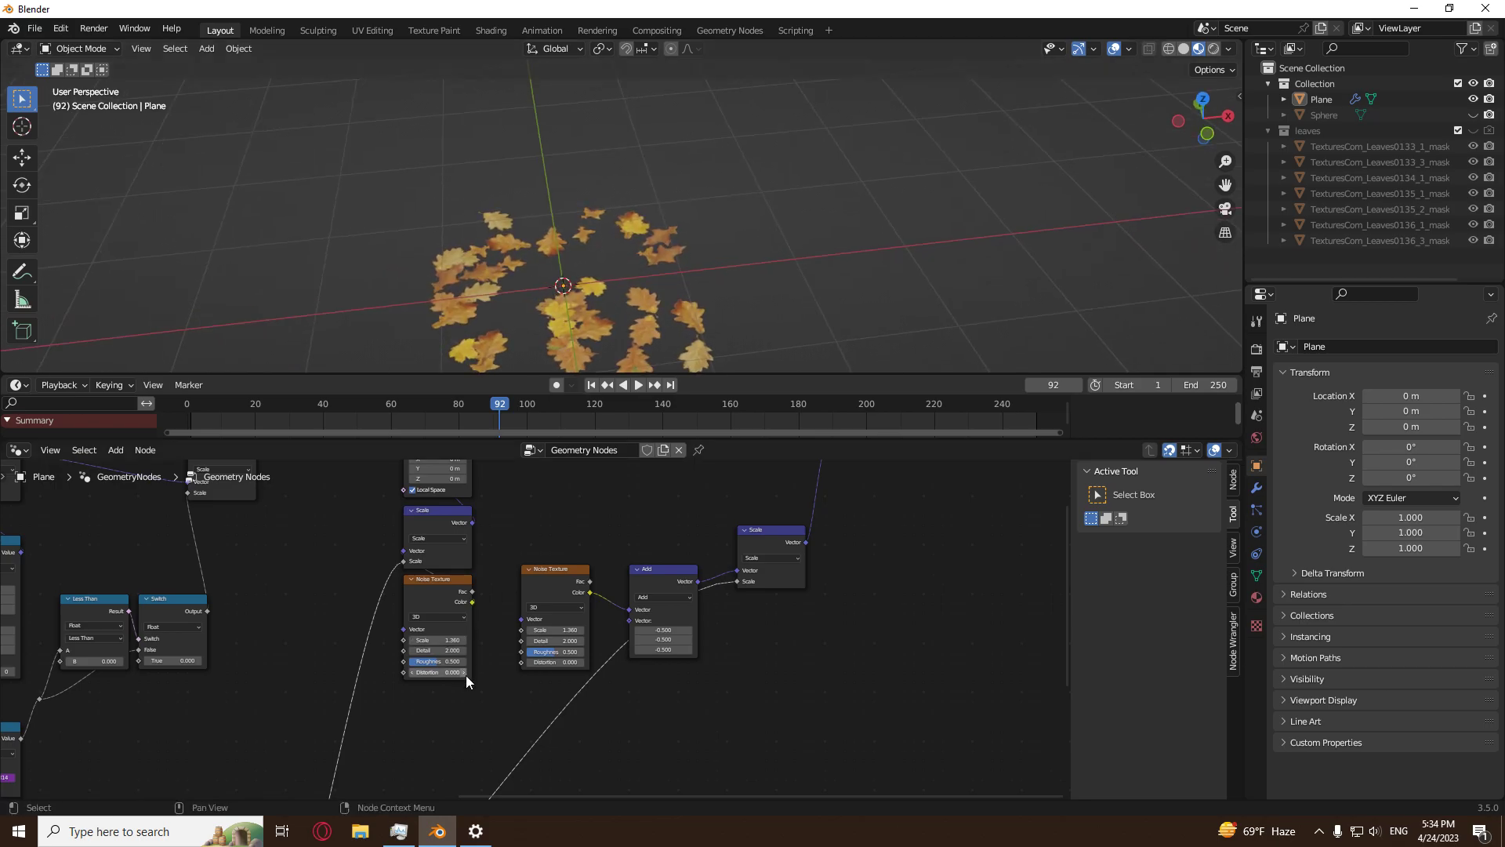
Insert a Math node on the link between the two distance reroutes and set its operation to Multiply.
middle_click_drag(448, 688, 602, 700)
scroll(539, 653, "up", 6)
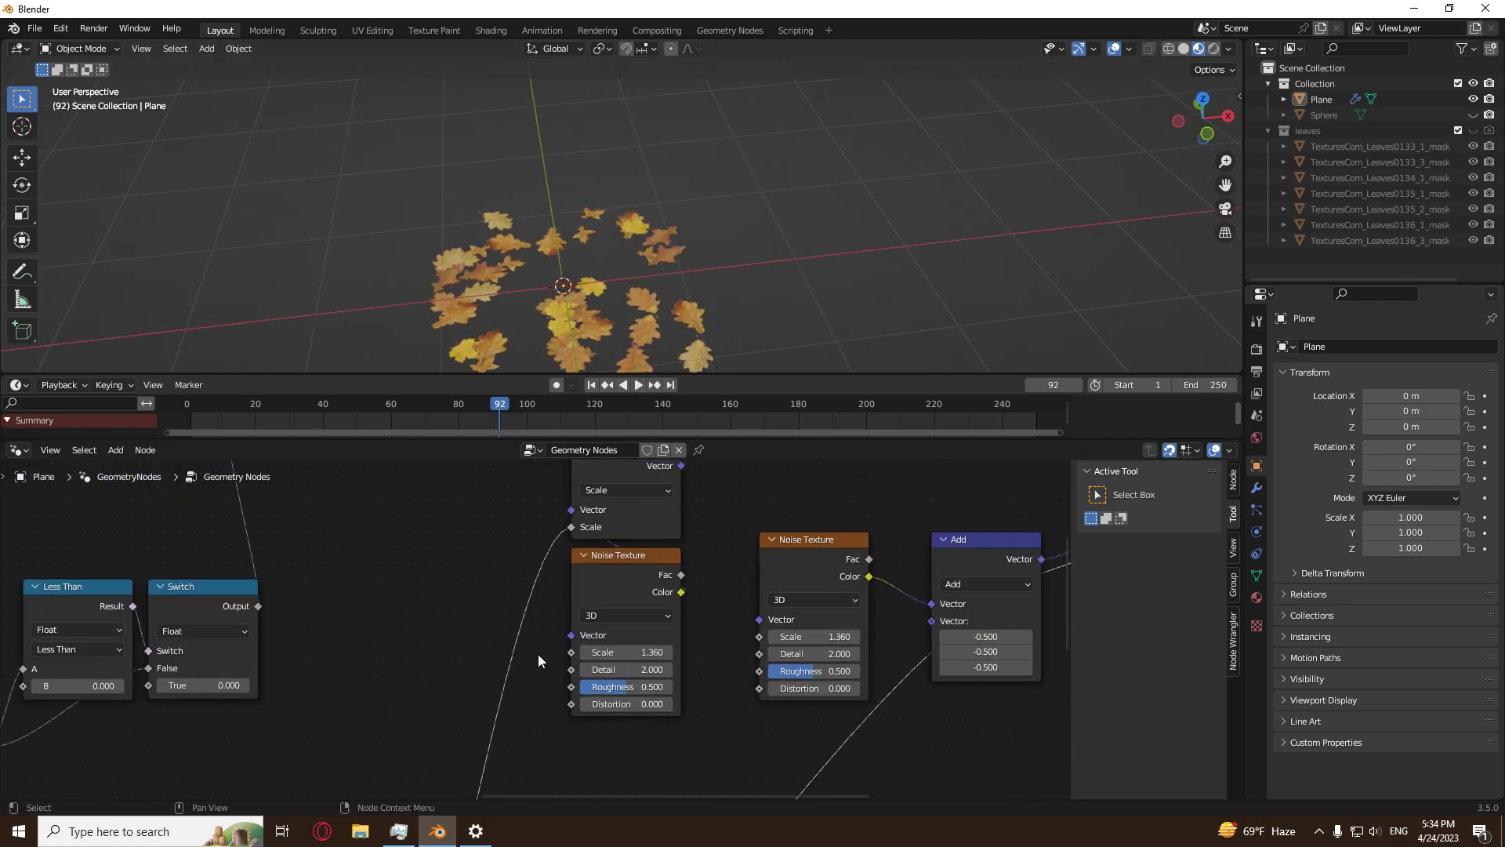
scroll(534, 675, "down", 5)
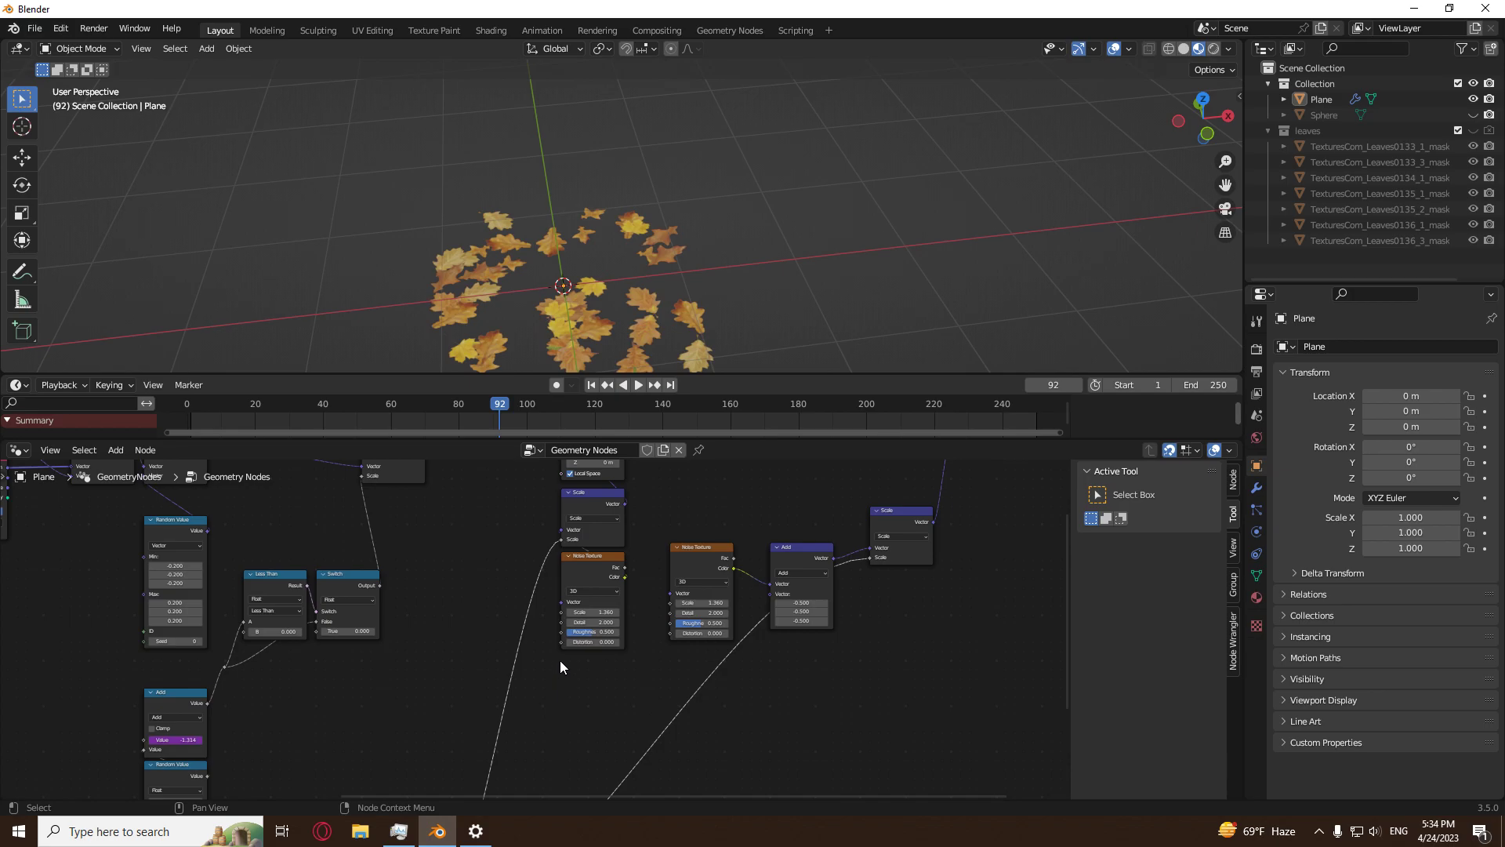
middle_click_drag(558, 664, 571, 556)
scroll(580, 568, "down", 2)
middle_click_drag(569, 670, 711, 604)
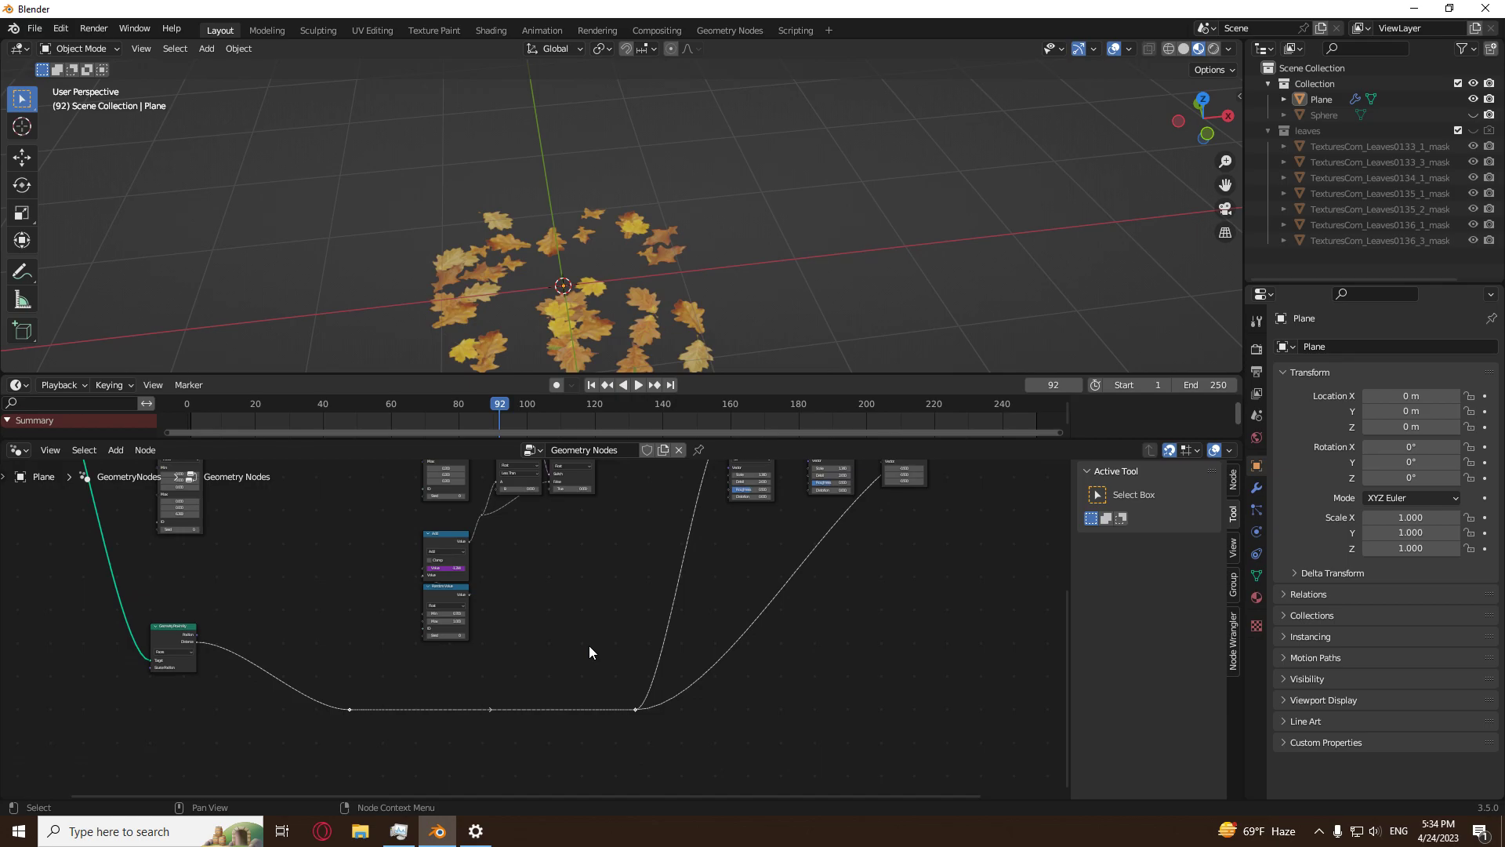
key("KP_Decimal")
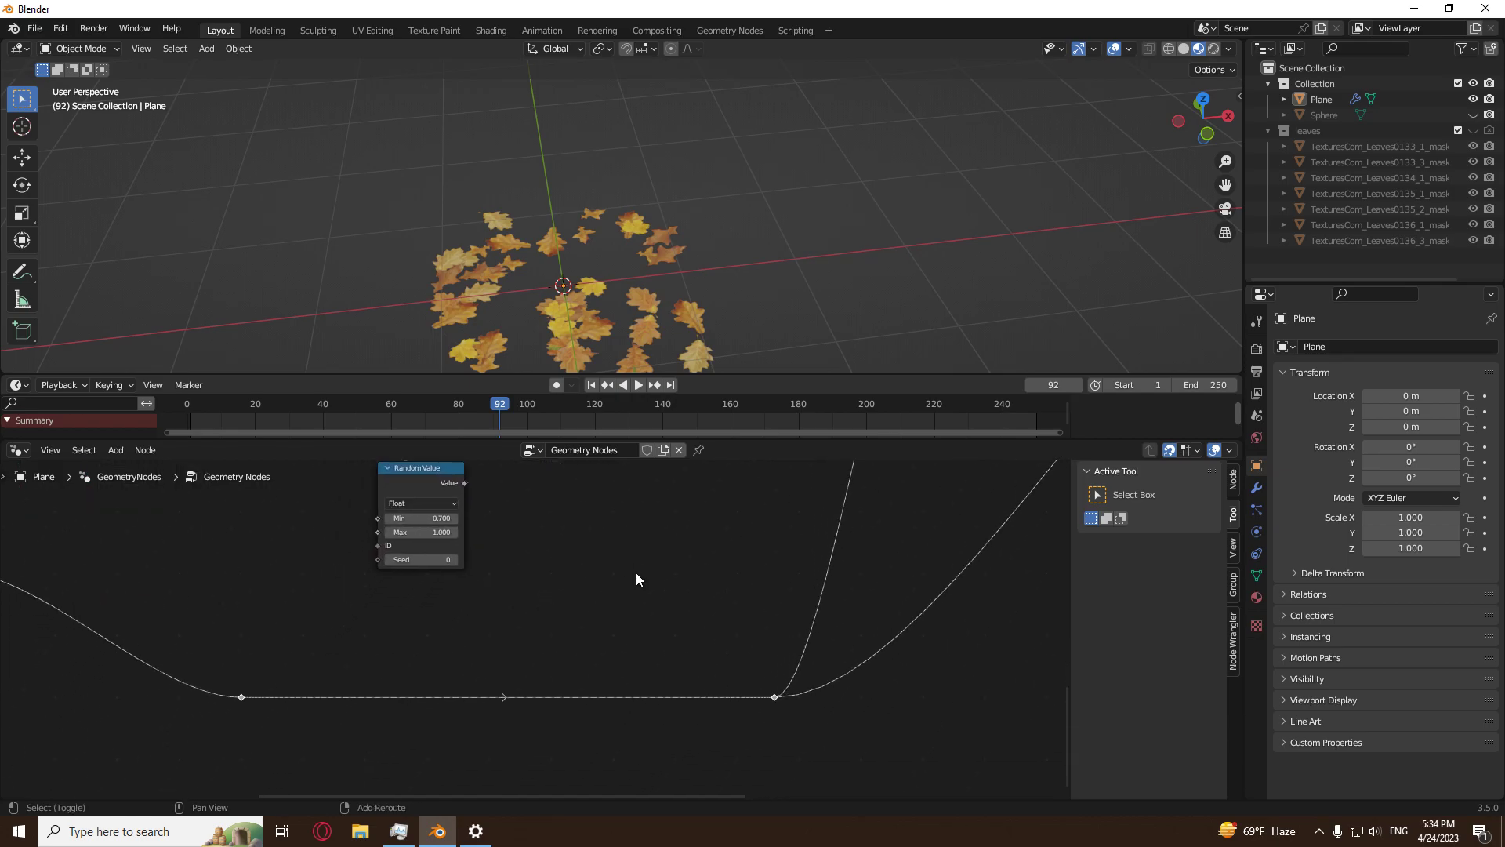
key("shift+a")
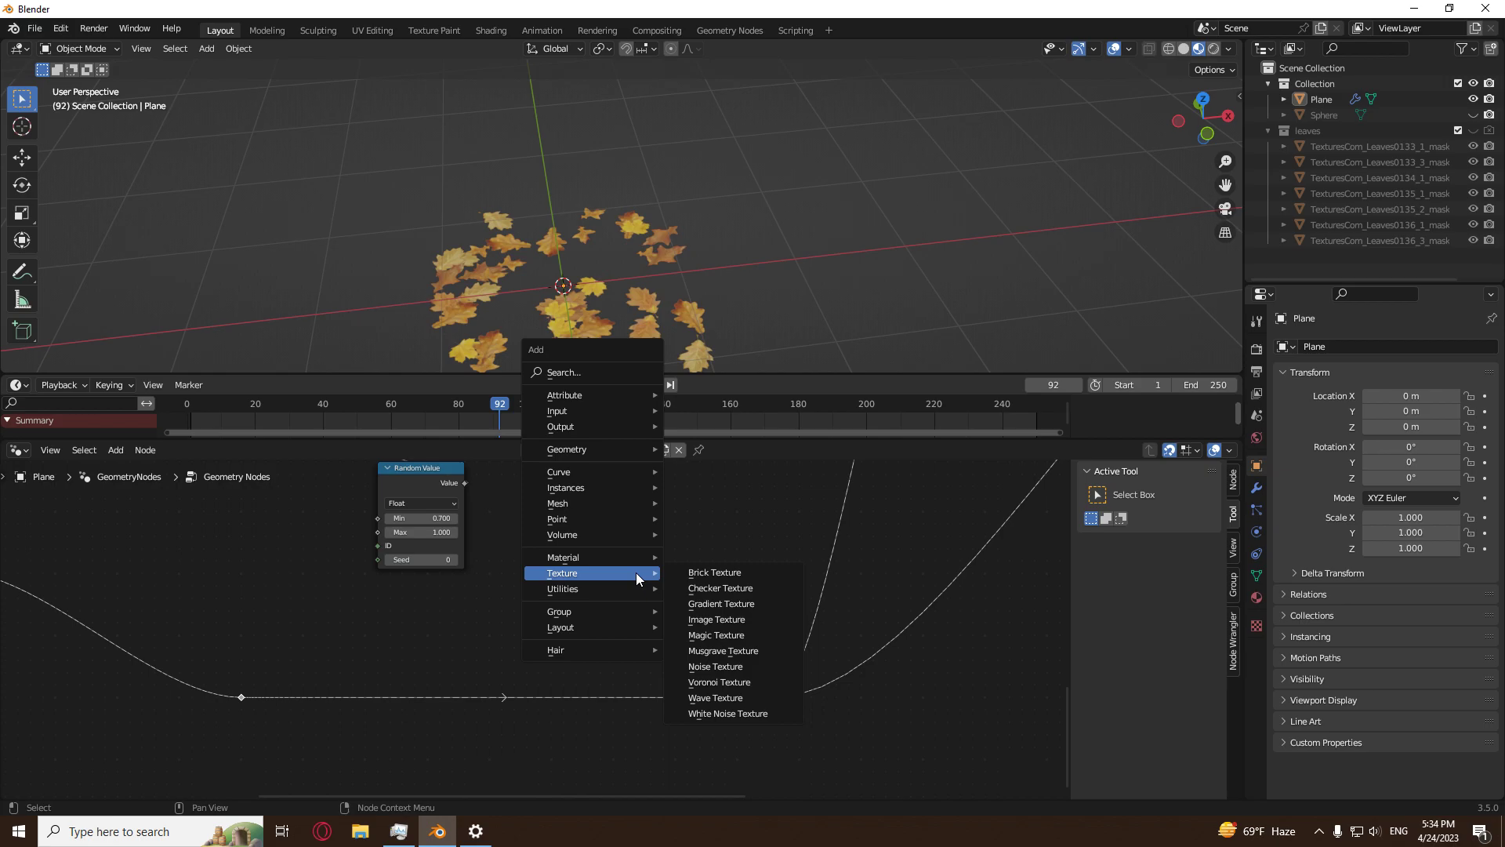
mouse_move(634, 586)
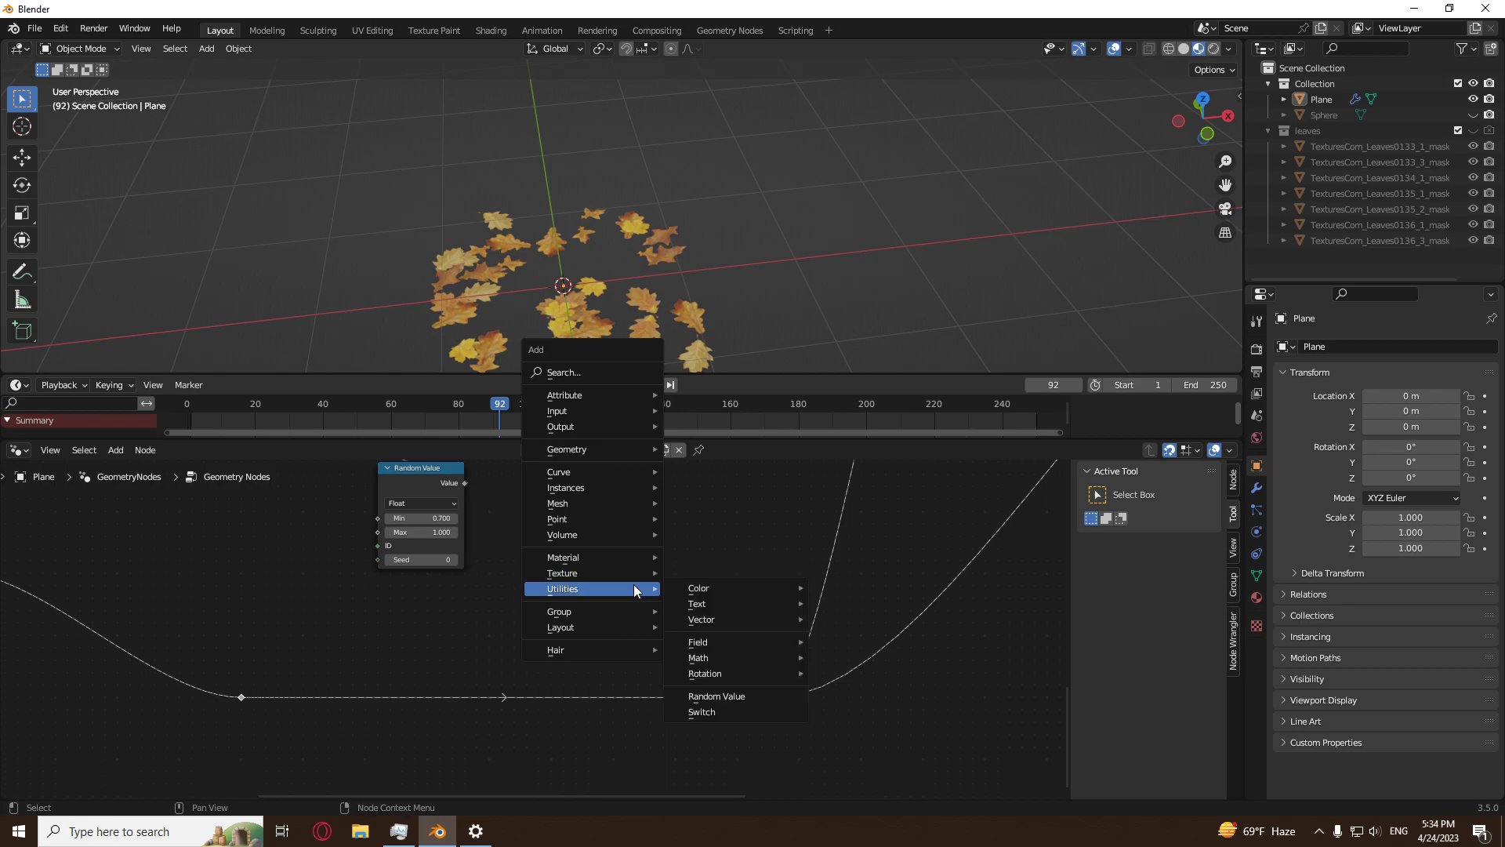
mouse_move(740, 658)
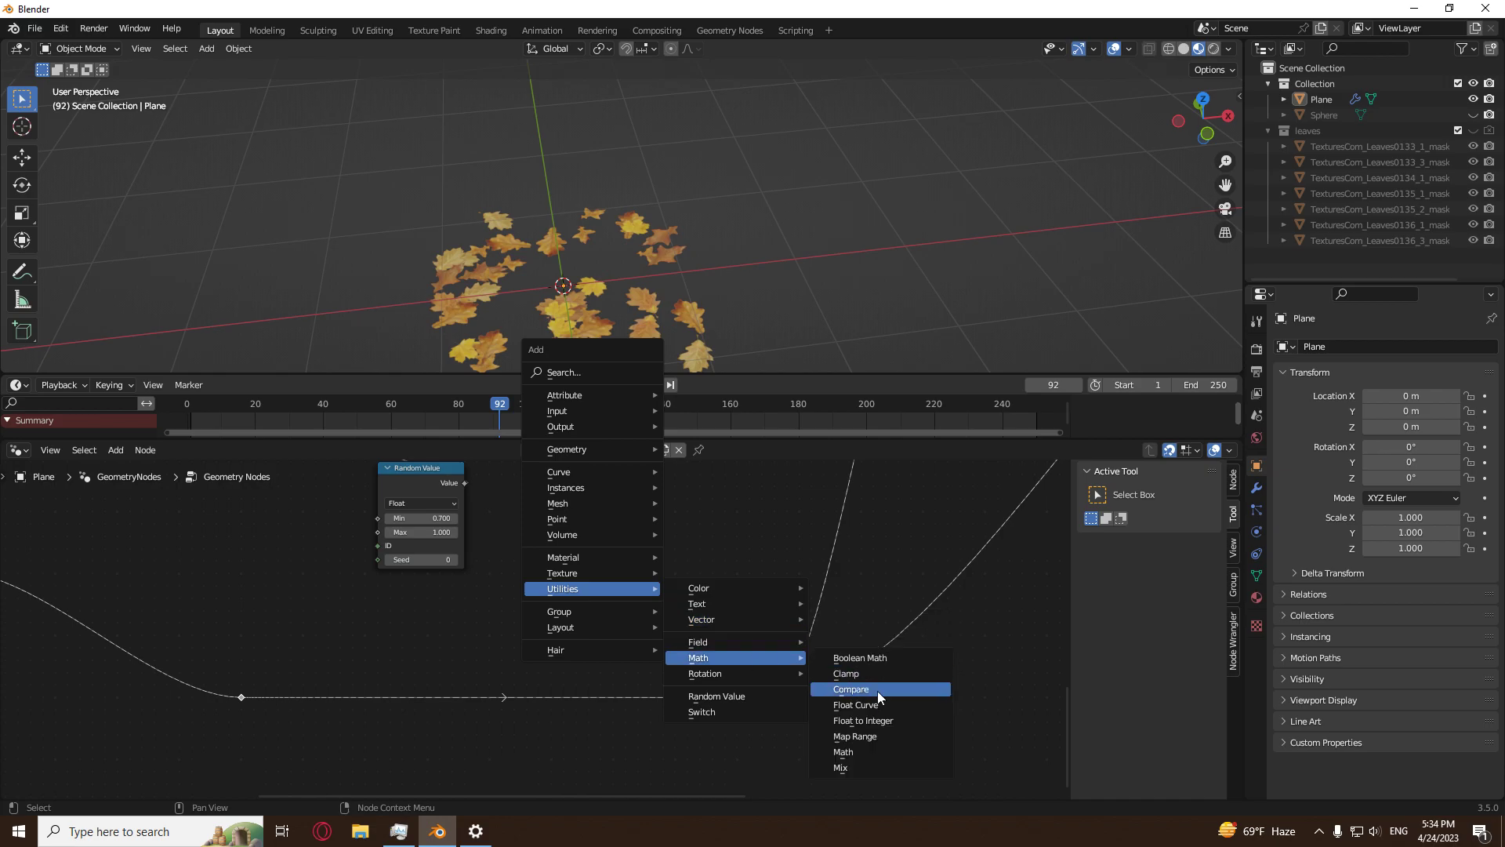
left_click(882, 746)
left_click(419, 678)
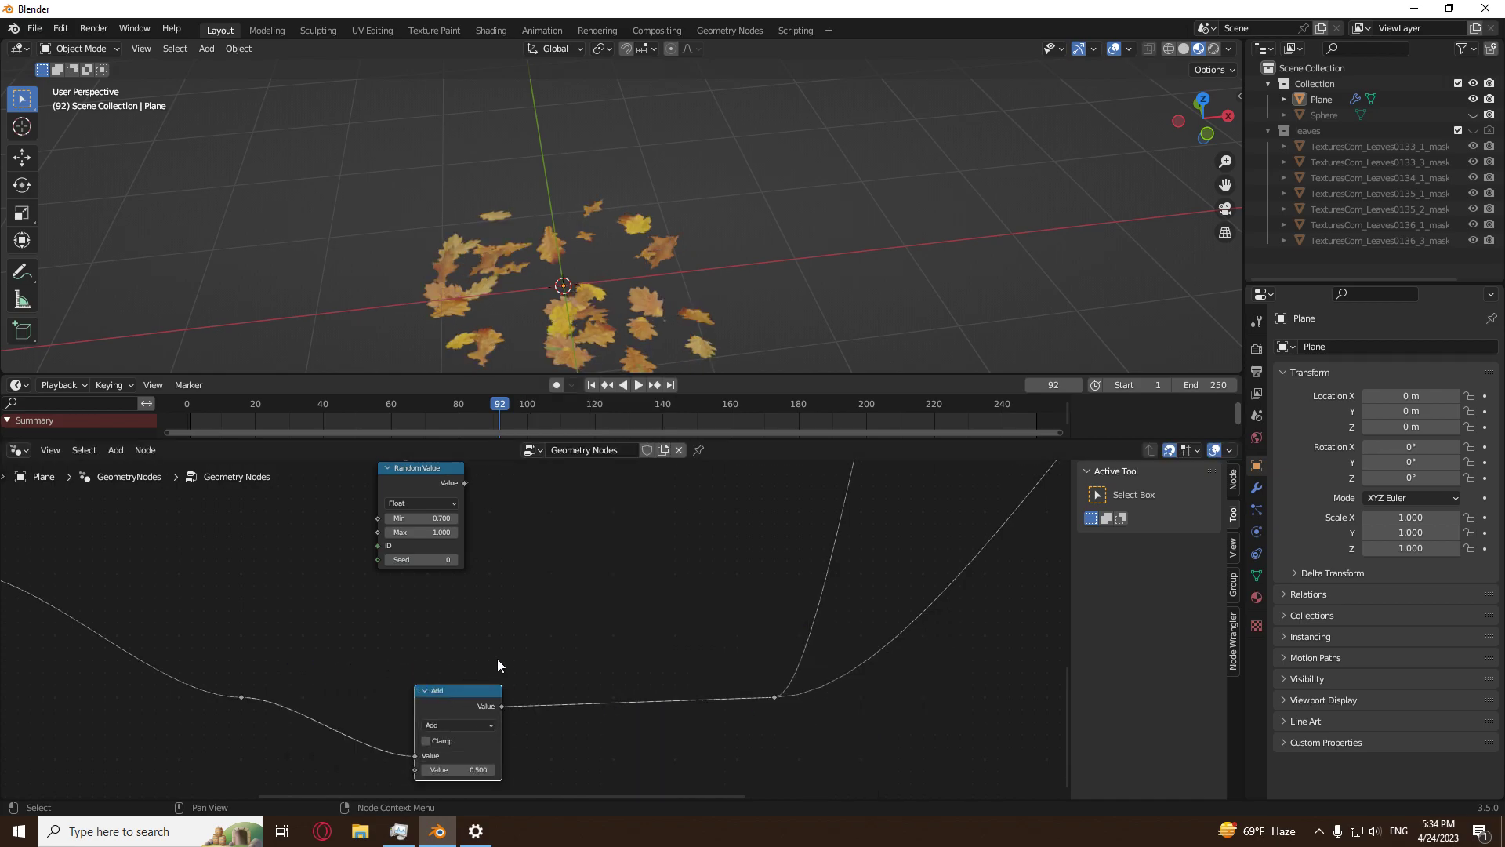
scroll(557, 586, "up", 3)
left_click(453, 657)
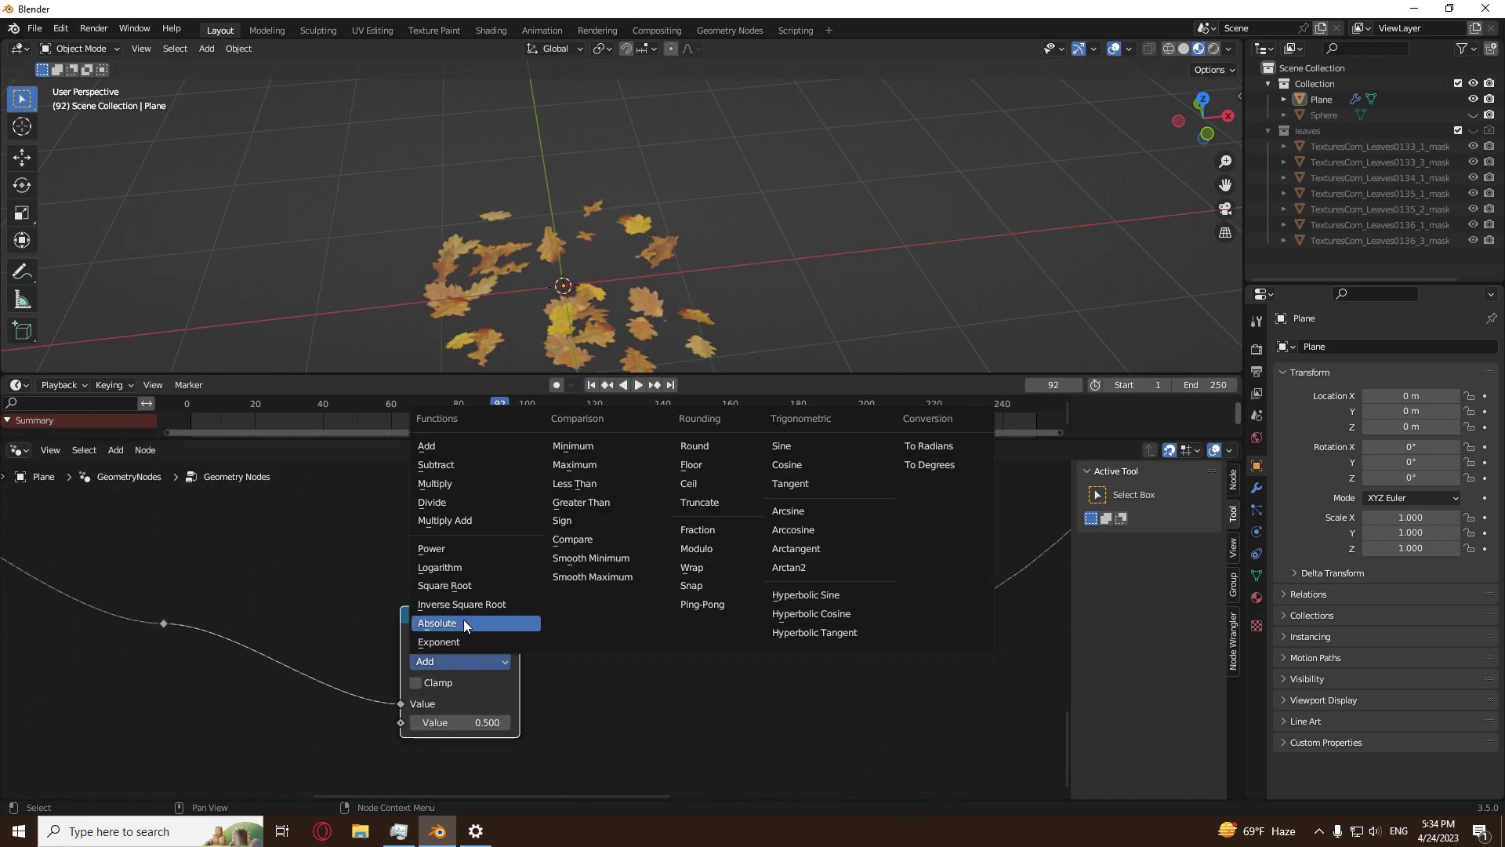
left_click(454, 483)
left_click(456, 721)
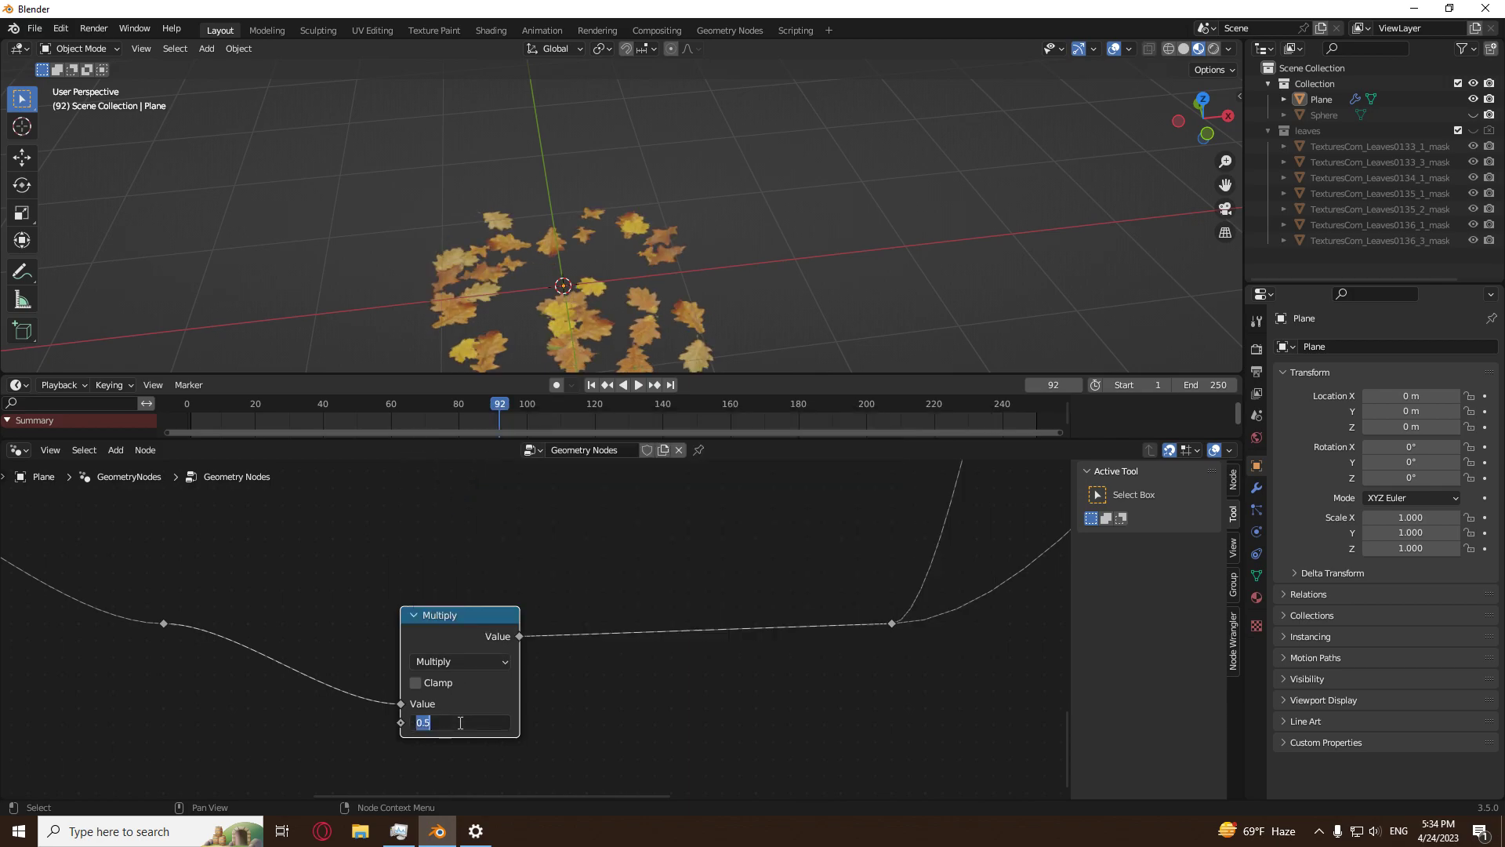
left_click(473, 624)
key("ctrl+x")
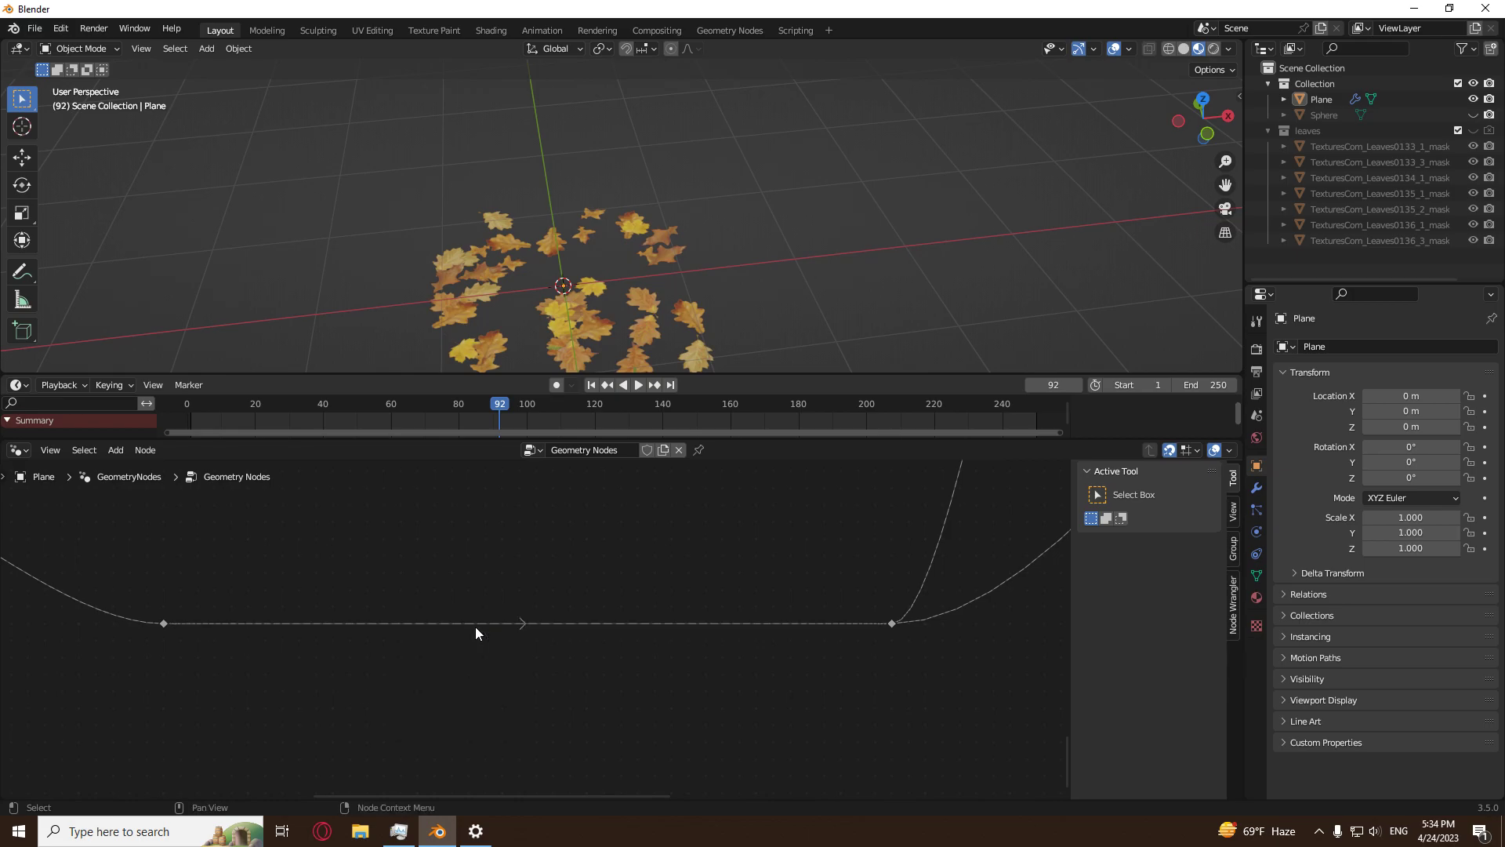
scroll(671, 547, "down", 6)
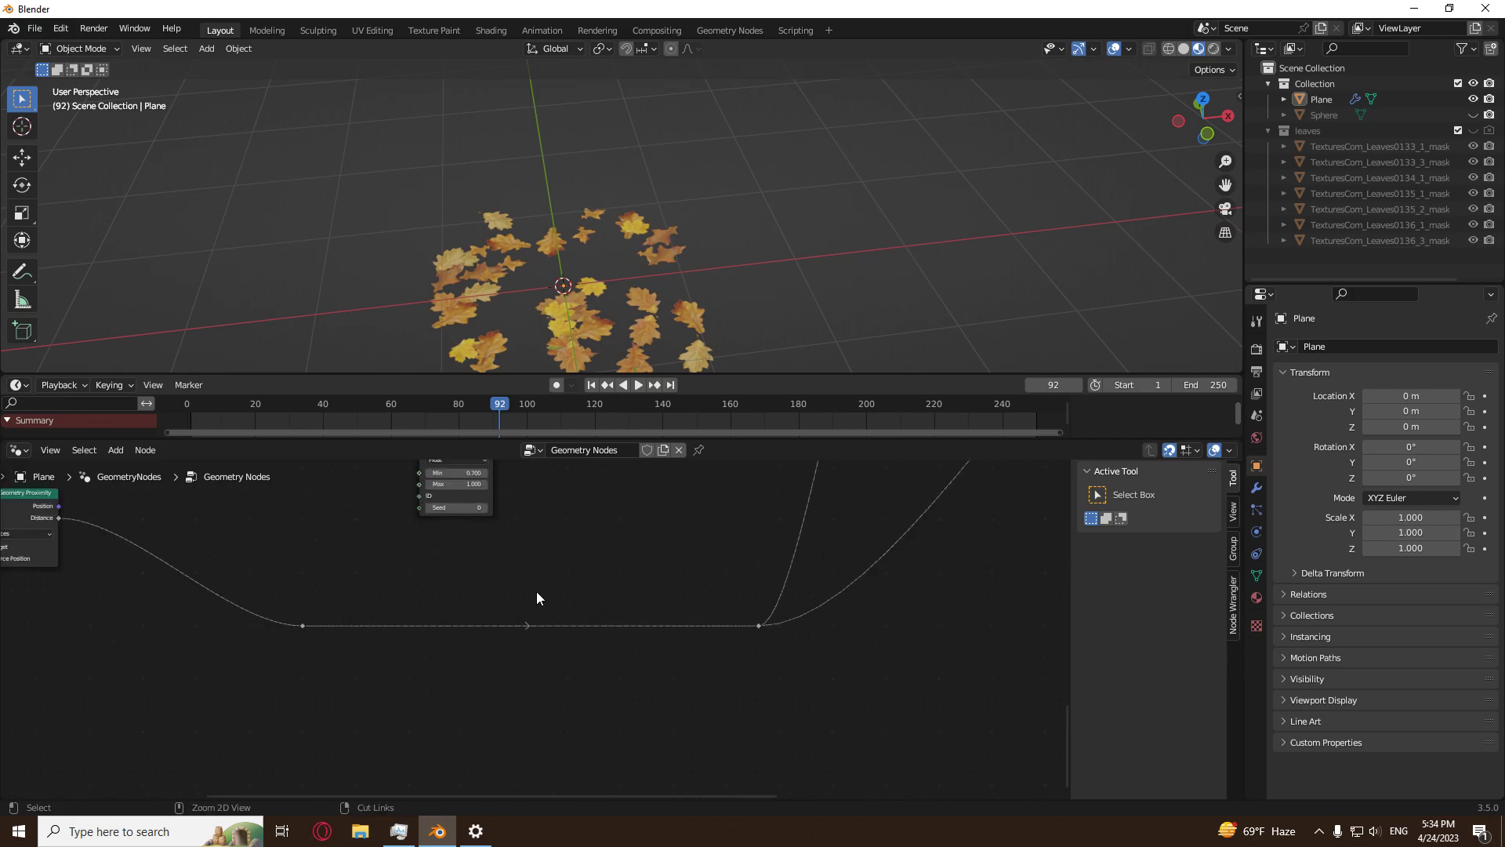
key("ctrl+z")
Duplicate the Multiply node to a free spot above the link and delete the original while keeping the link connected.
key("shift+d")
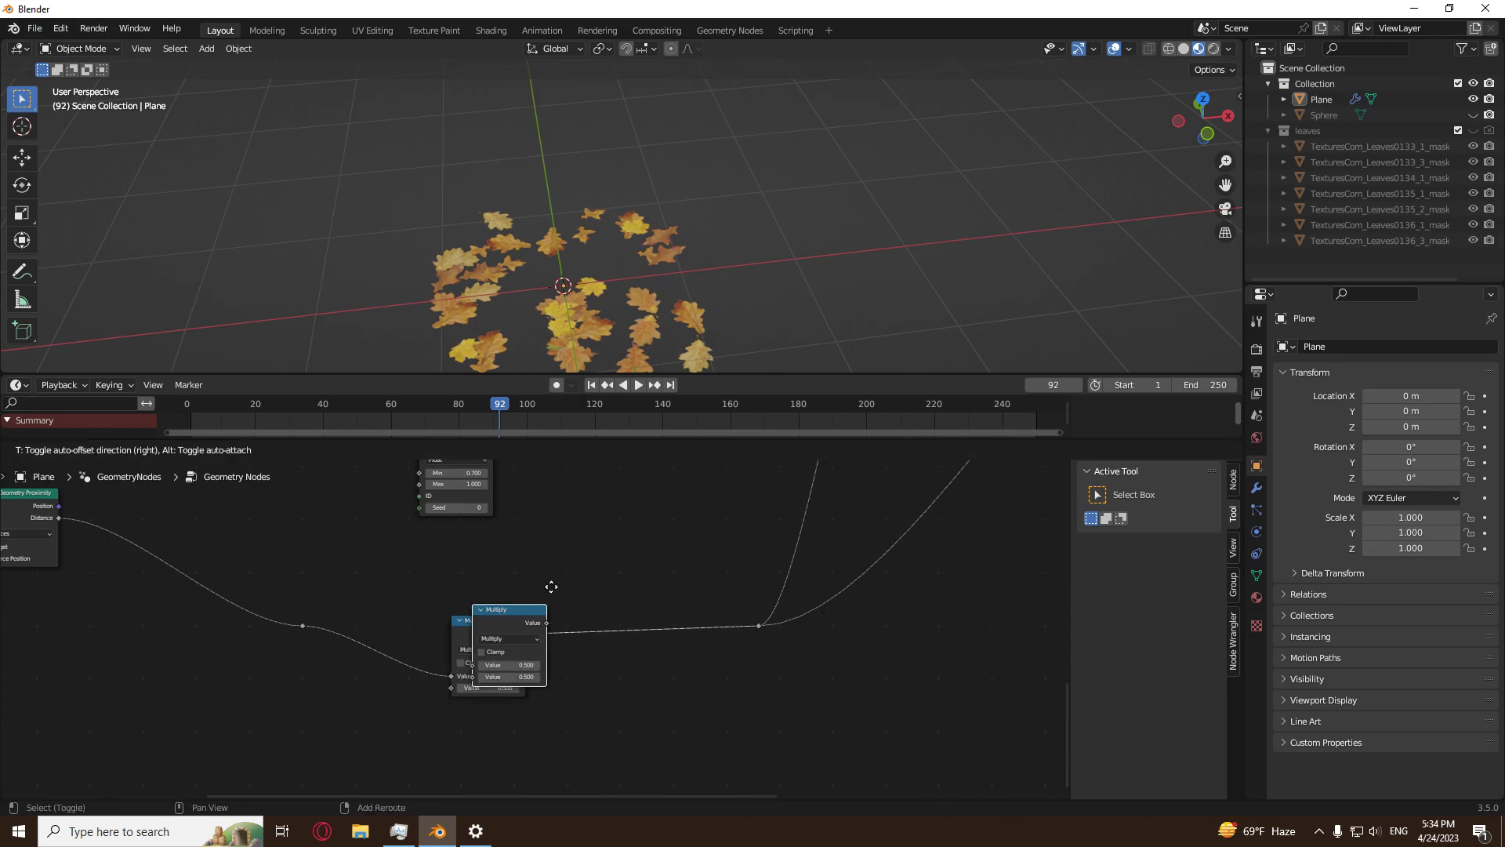
left_click(657, 490)
left_click(491, 618)
key("ctrl+x")
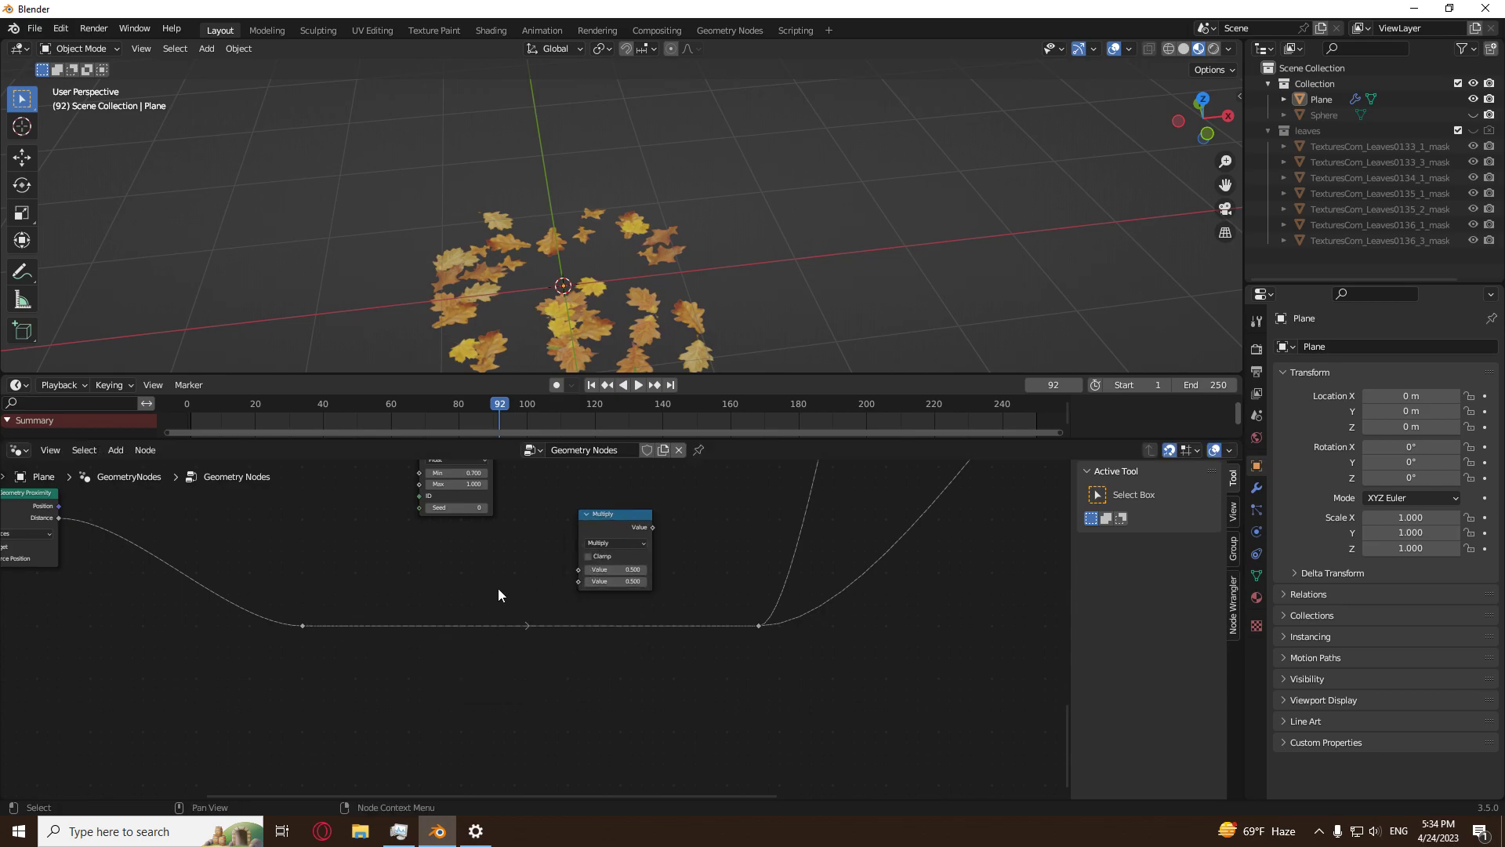
Insert a Map Range node on the link between the two distance reroutes.
key("shift+a")
mouse_move(497, 588)
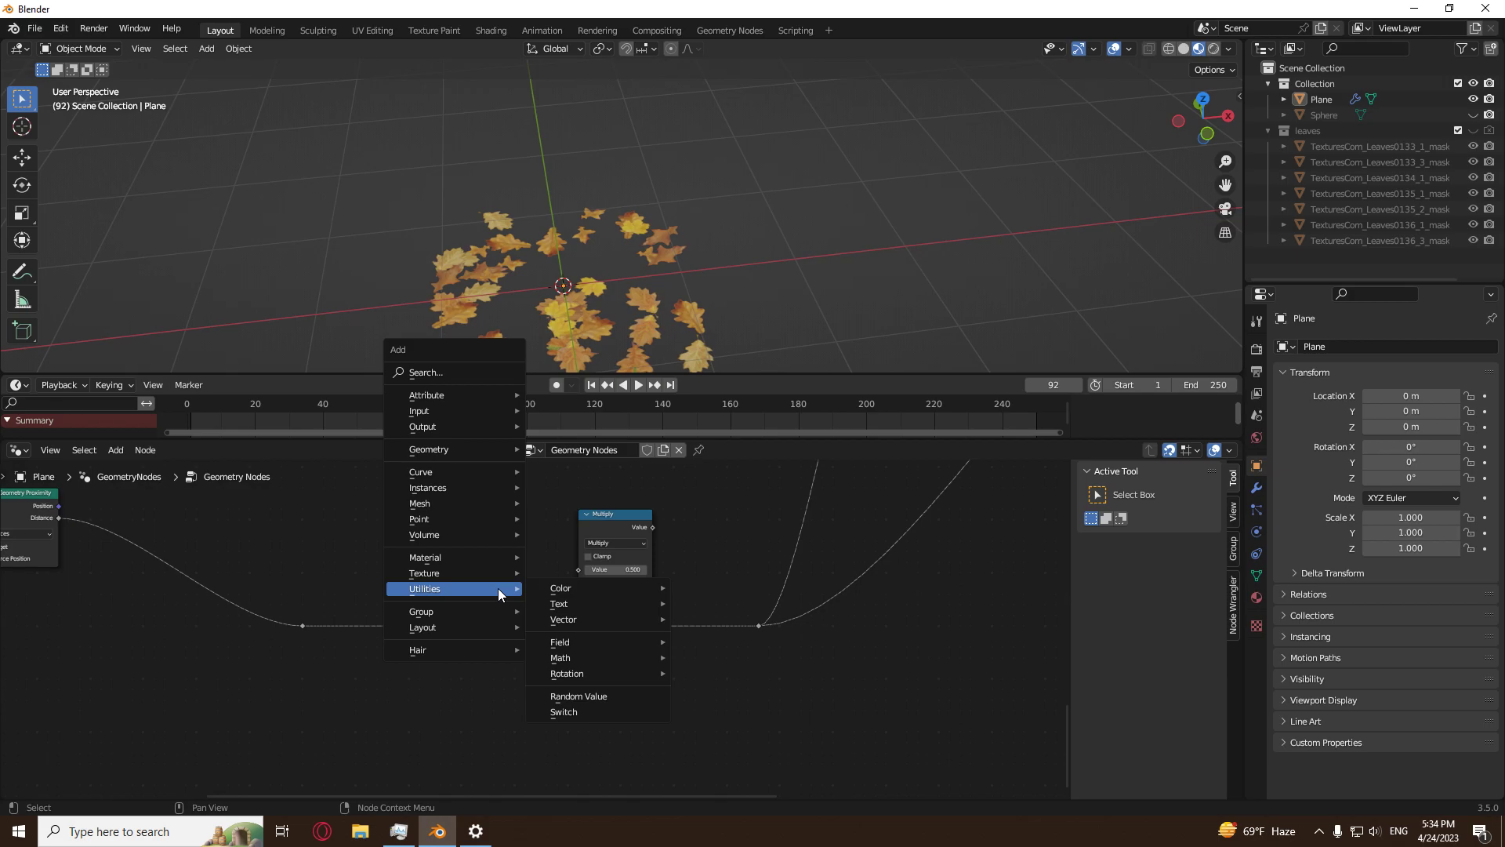
mouse_move(603, 658)
left_click(713, 737)
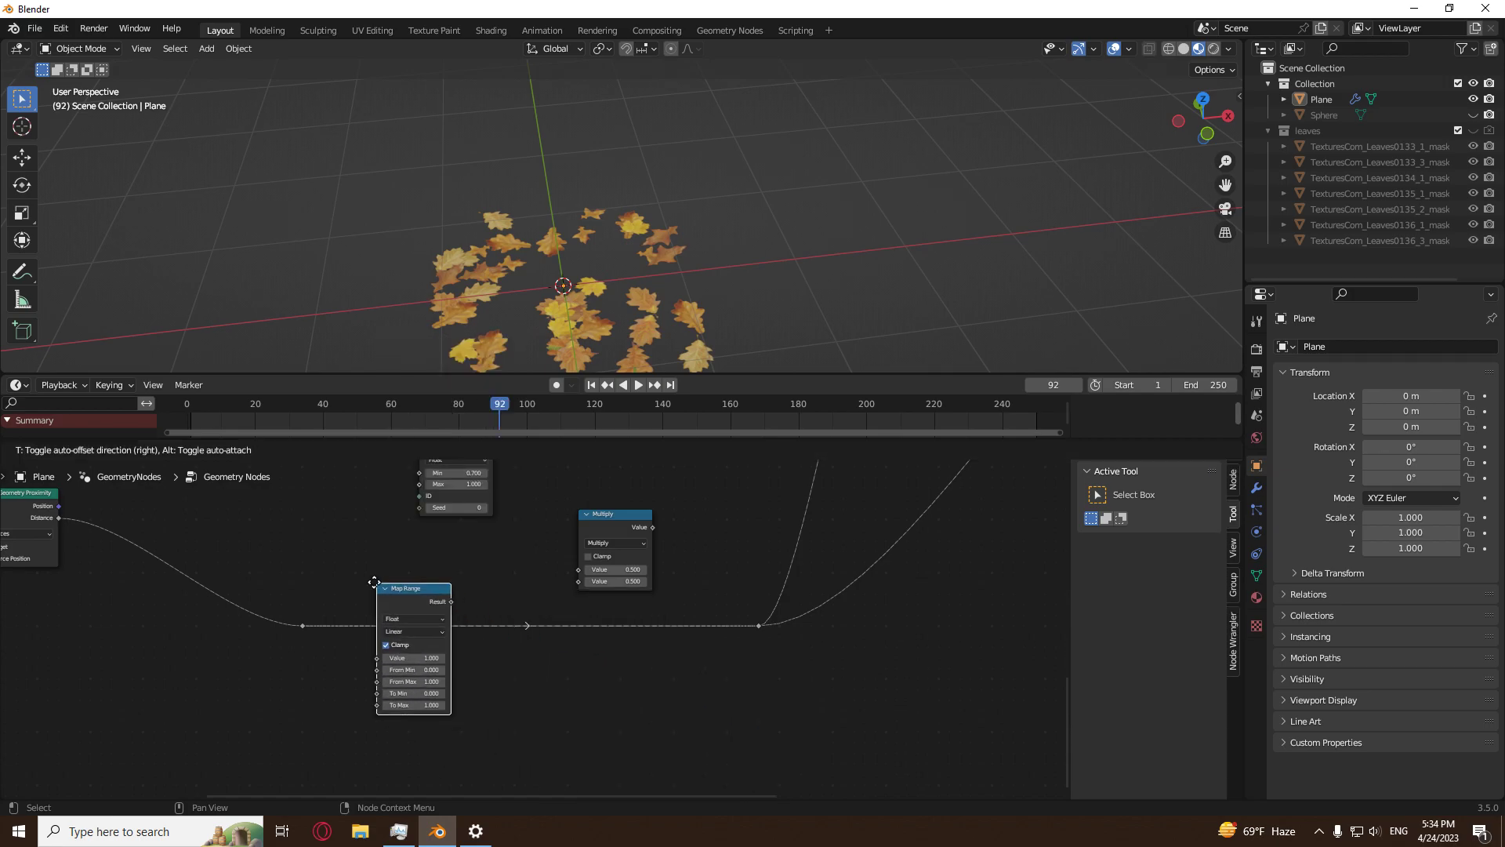
left_click(404, 611)
scroll(455, 627, "up", 2)
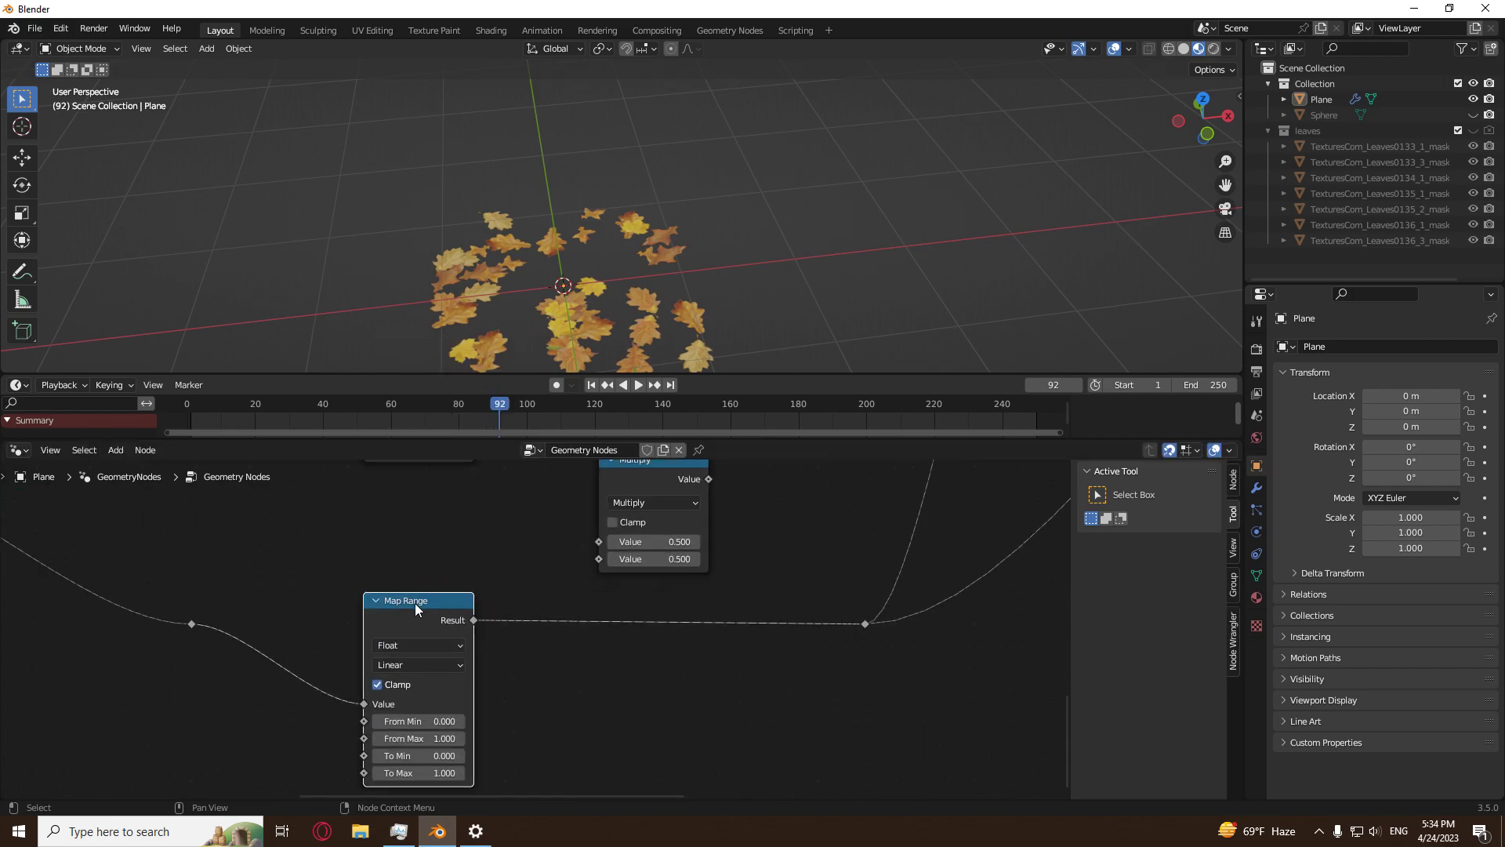
scroll(631, 632, "up", 3)
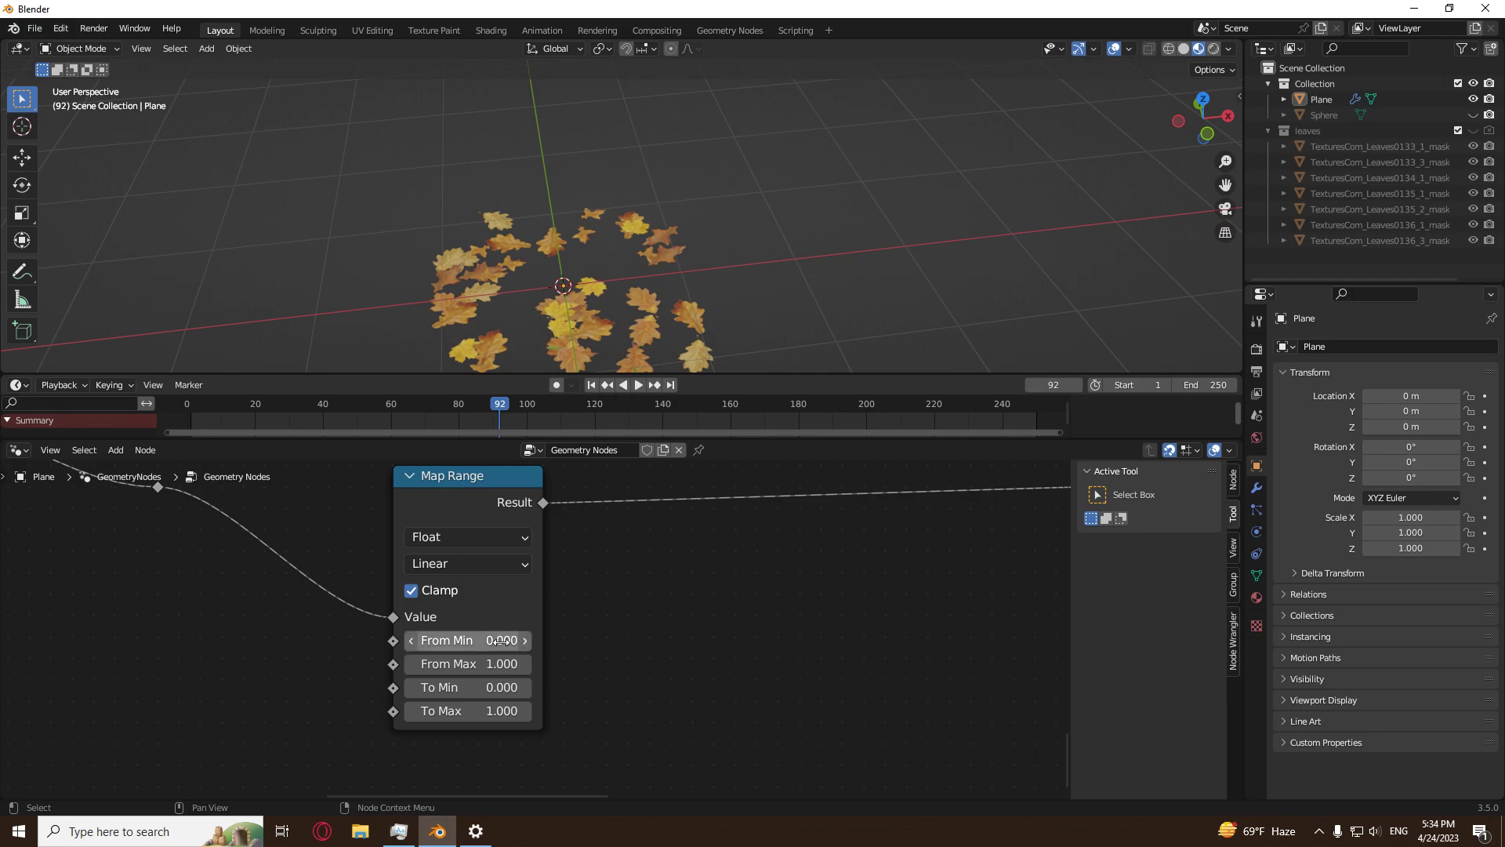
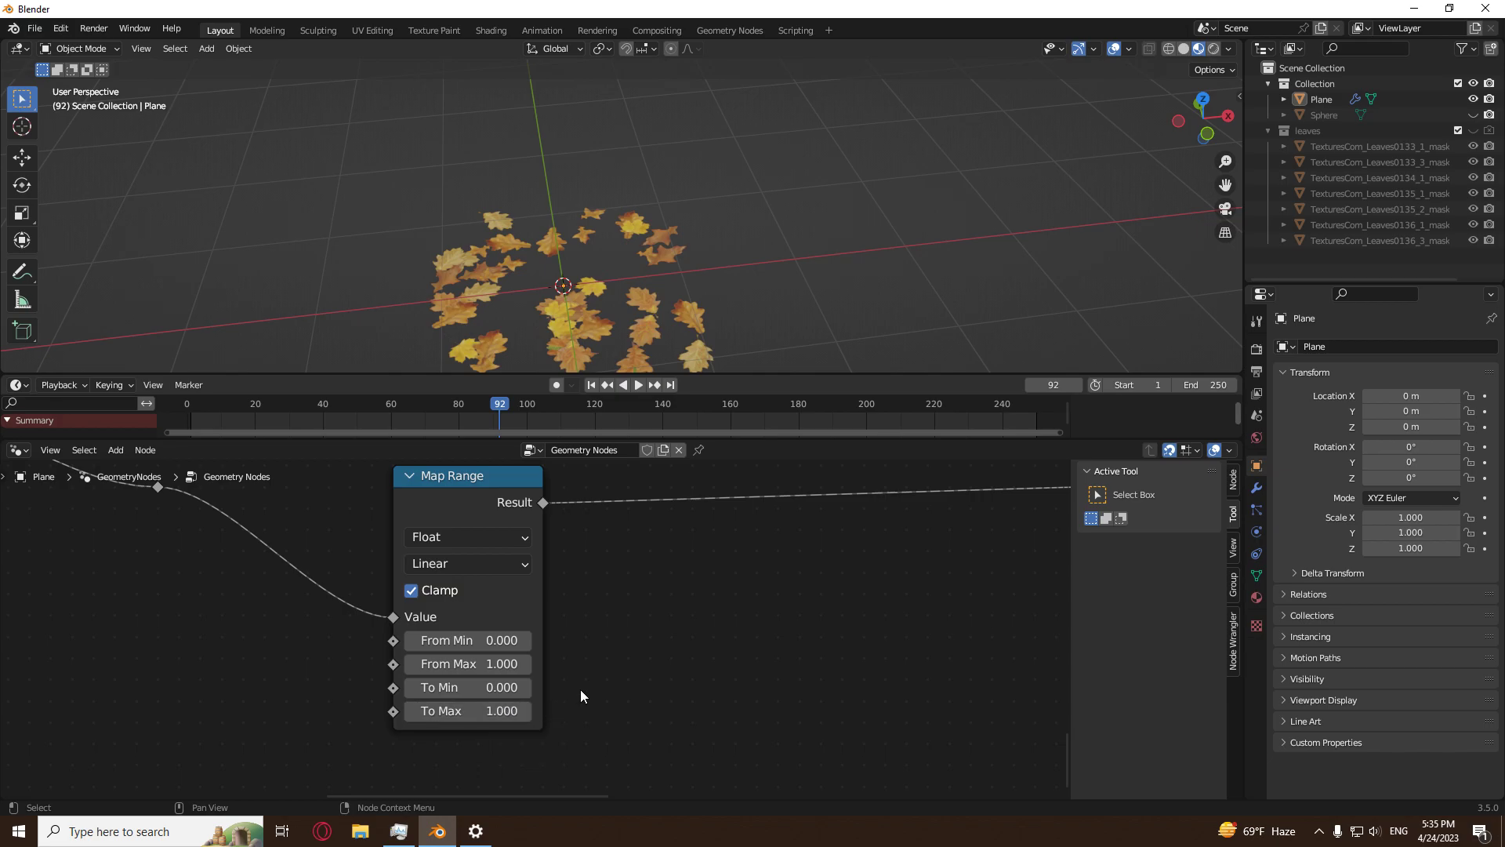
Place the unconnected Multiply node onto the link from the distance reroute to the rotation's Scale node.
scroll(619, 639, "down", 4)
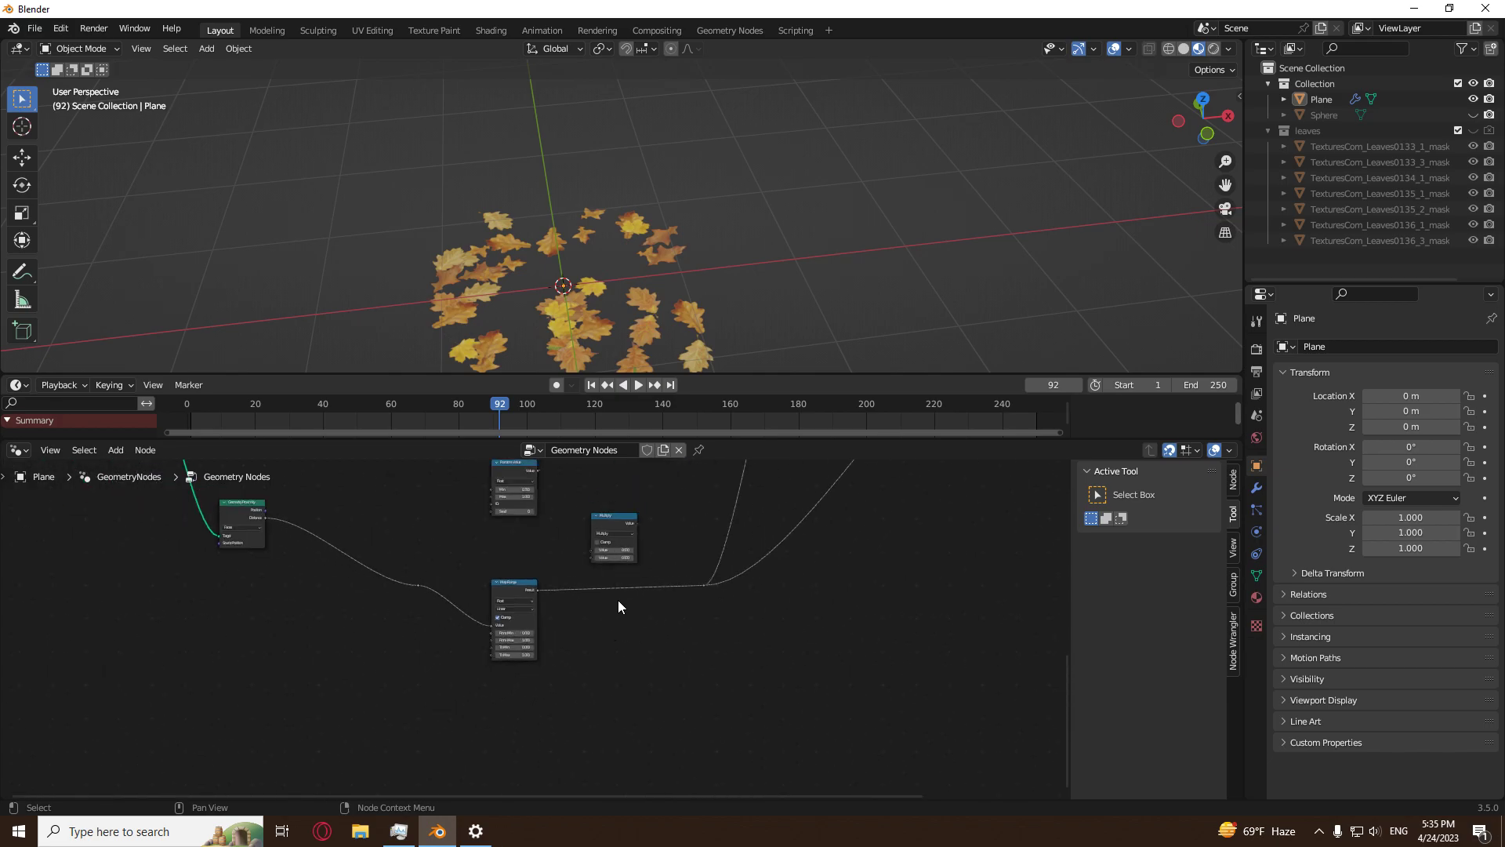
middle_click_drag(648, 561, 618, 652)
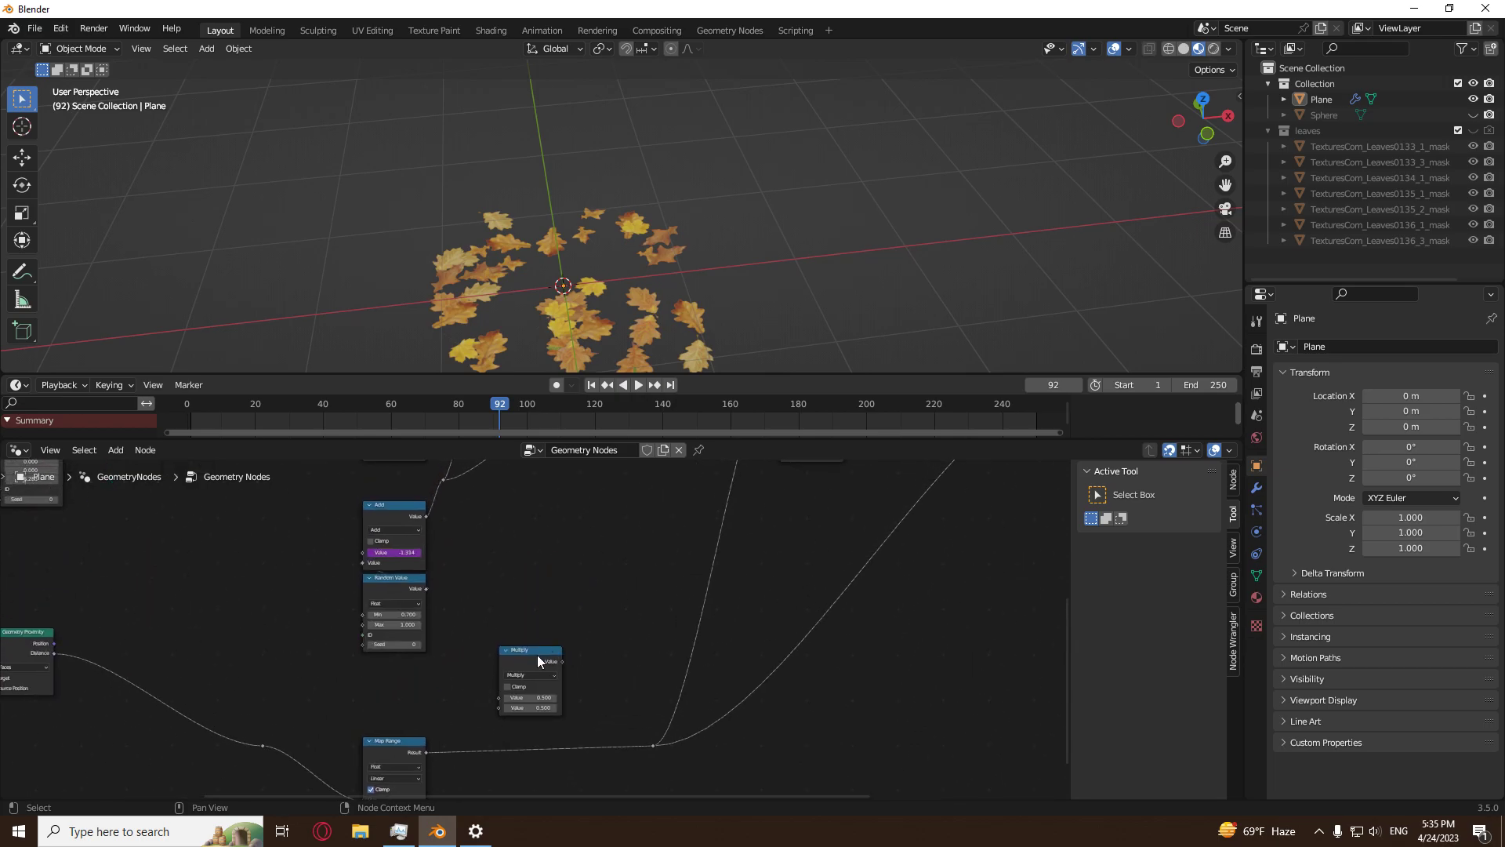
scroll(616, 621, "up", 4)
middle_click_drag(613, 616, 643, 608)
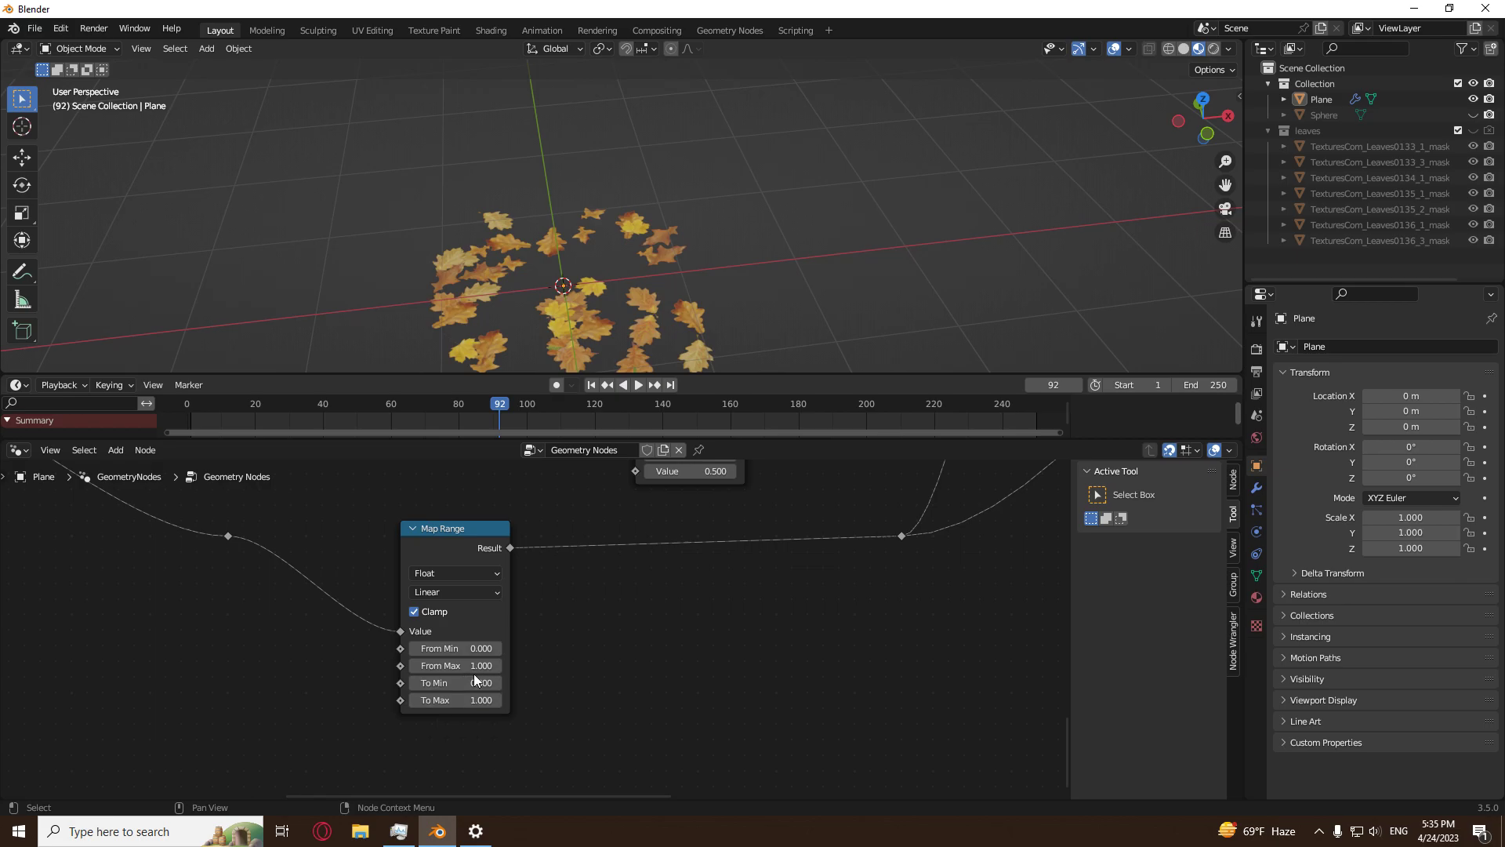
scroll(542, 672, "down", 2)
middle_click_drag(710, 525, 586, 698)
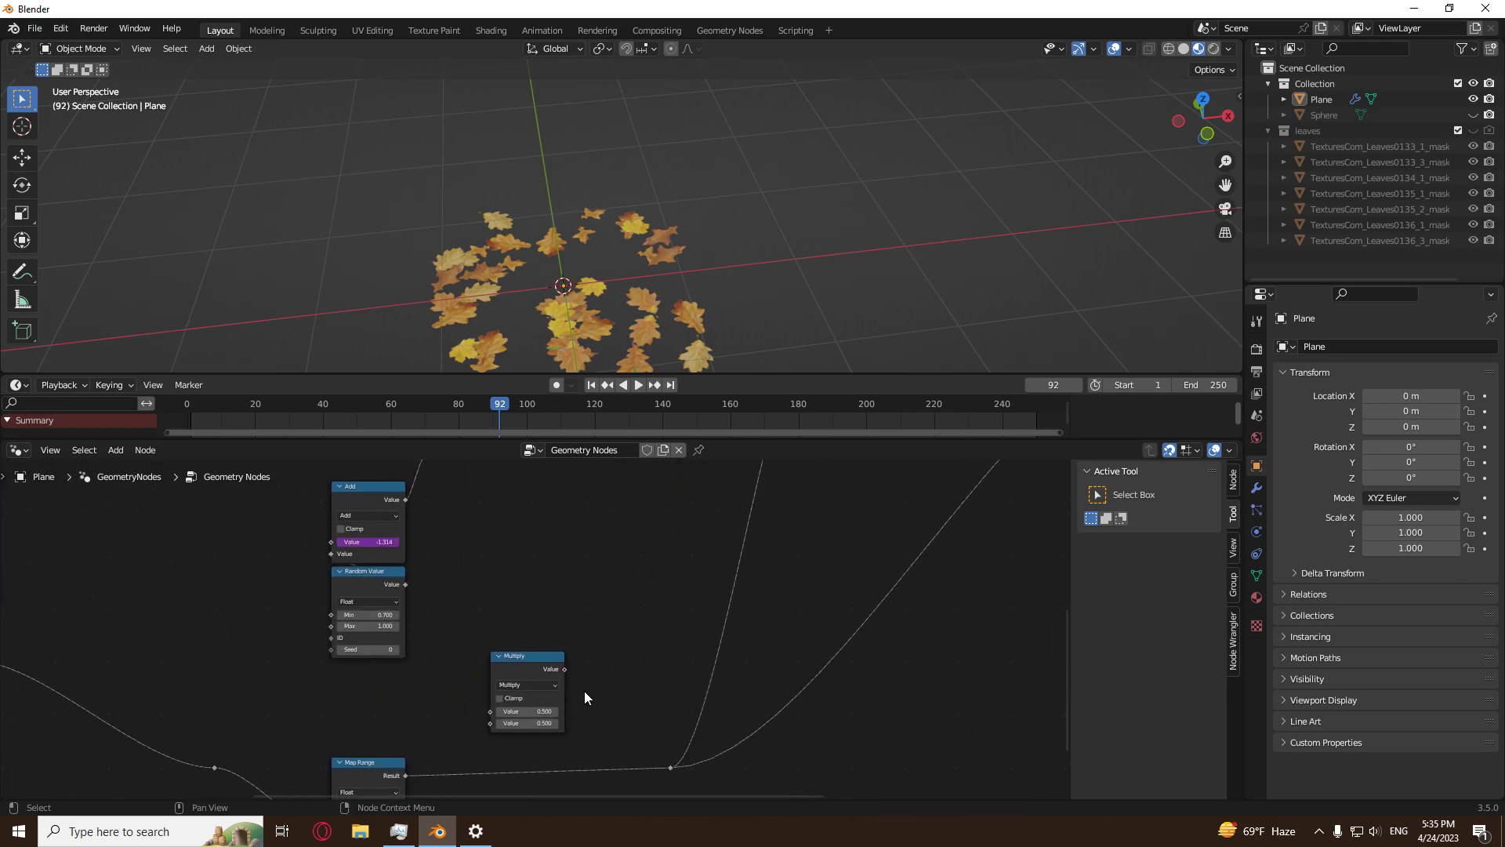
left_click_drag(526, 655, 753, 499)
middle_click_drag(852, 503, 732, 651)
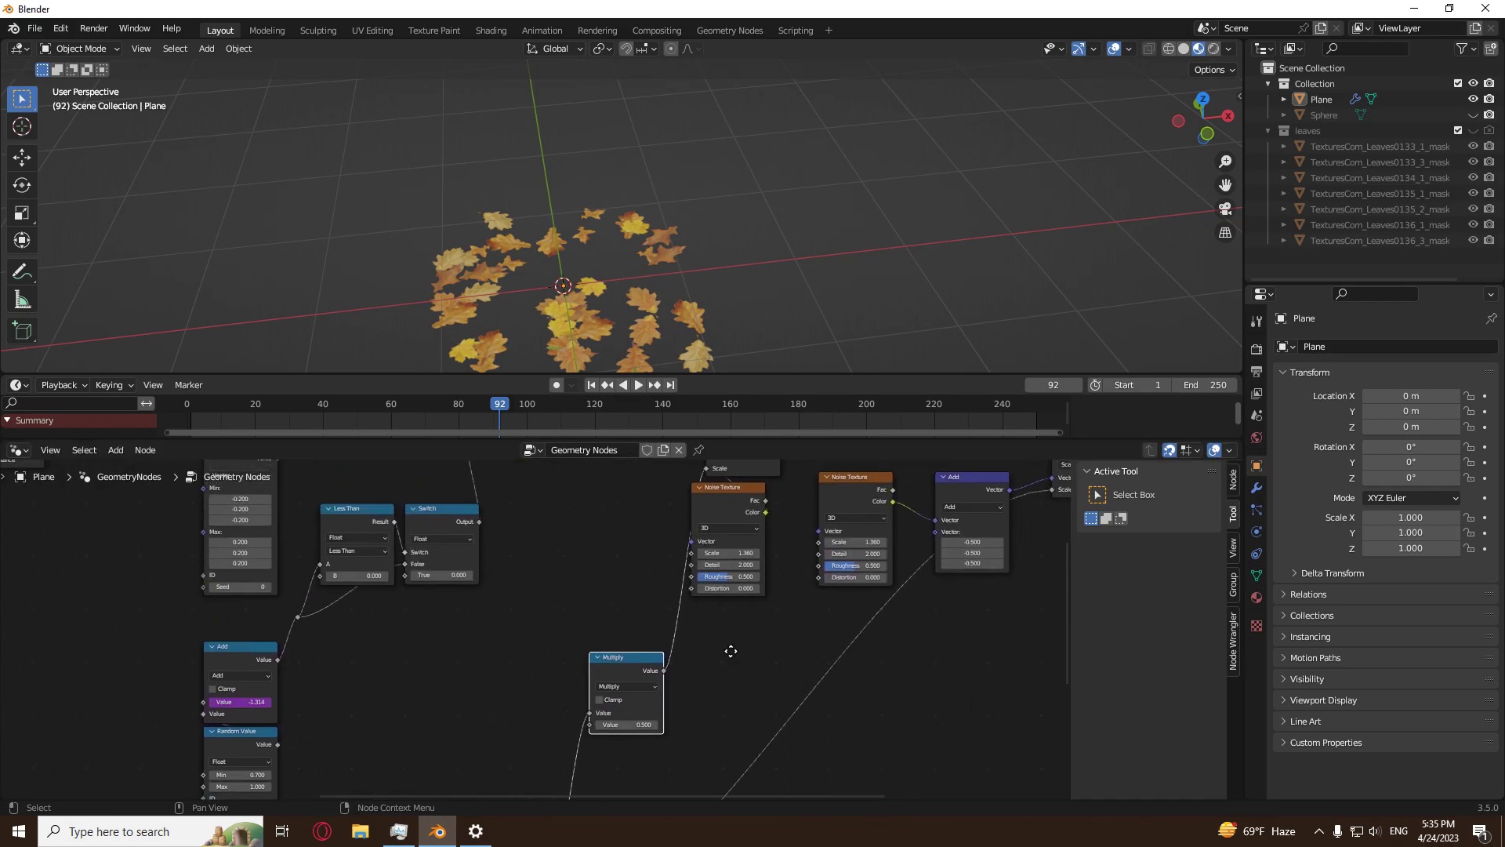
Set the second value of the rotation branch's Multiply node to 6.283.
scroll(732, 652, "up", 2)
left_click(683, 636)
type("6.283")
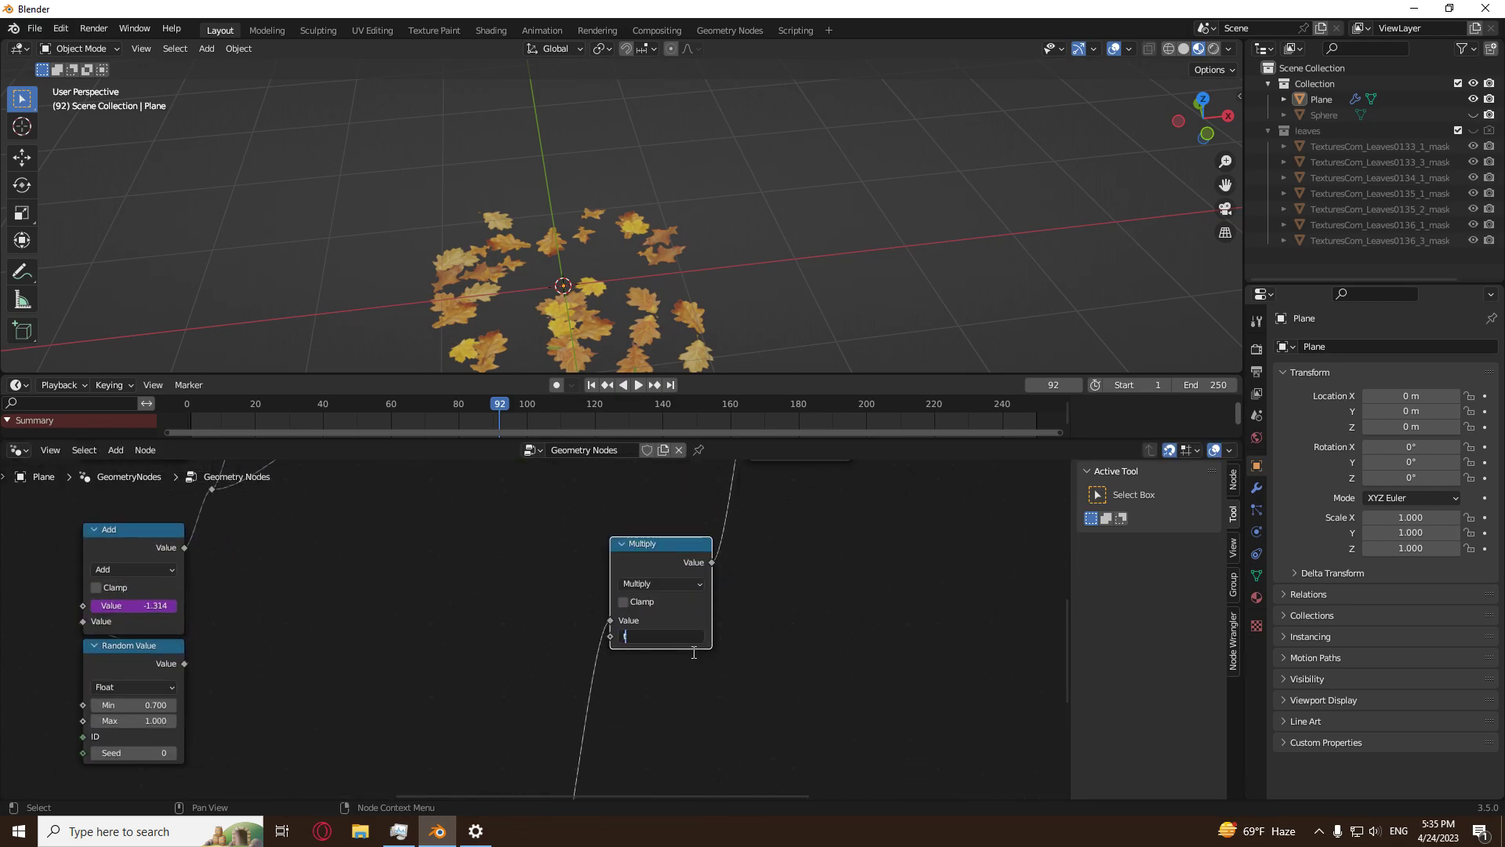
key("Return")
Duplicate the Multiply node onto the link to the position offset's Scale node and set its multiplier to 2.
scroll(783, 674, "down", 2)
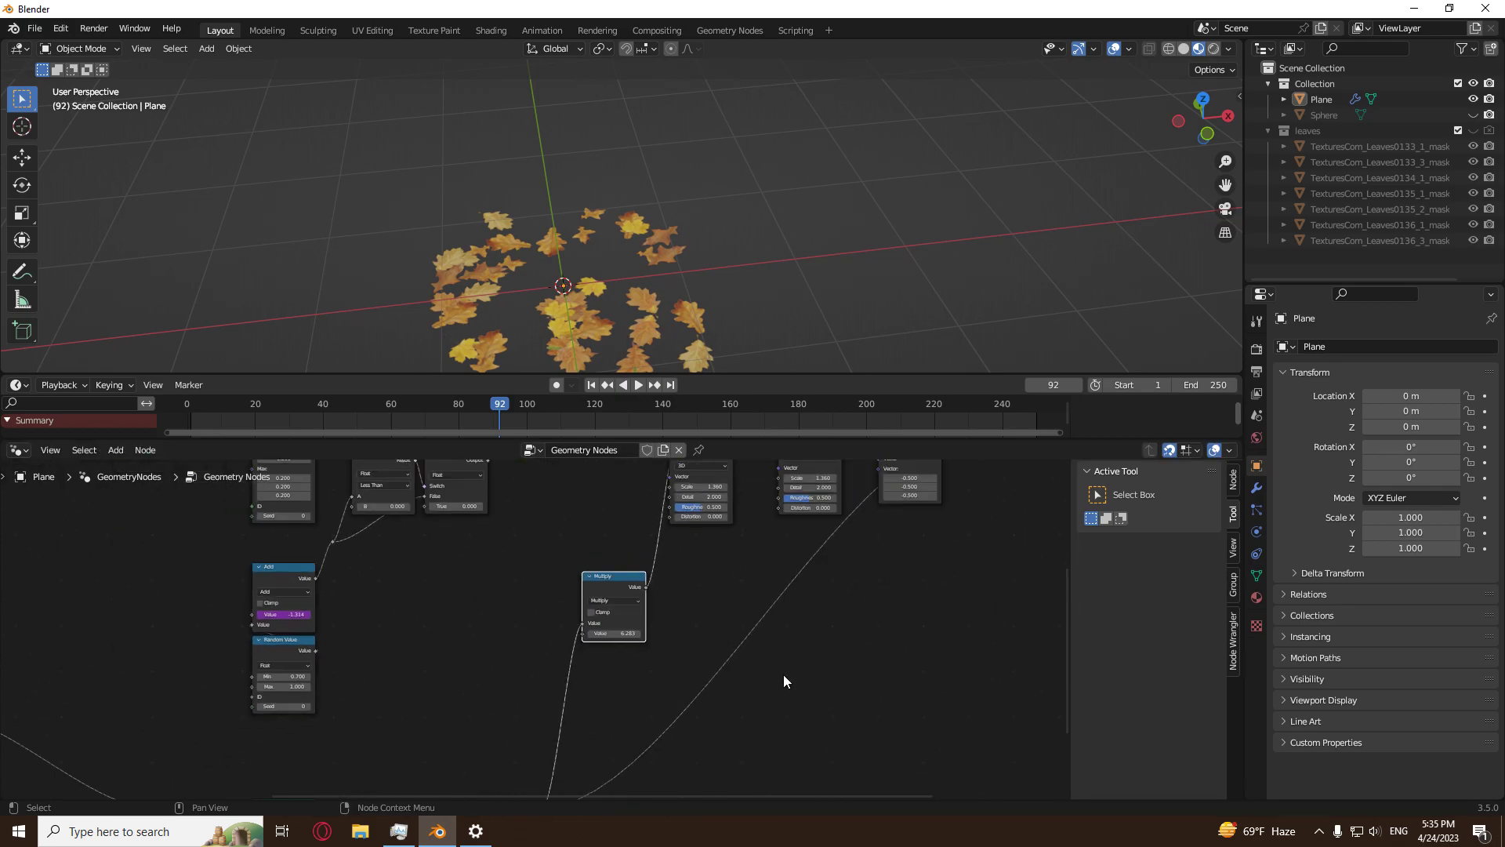
key("shift+d")
left_click(731, 644)
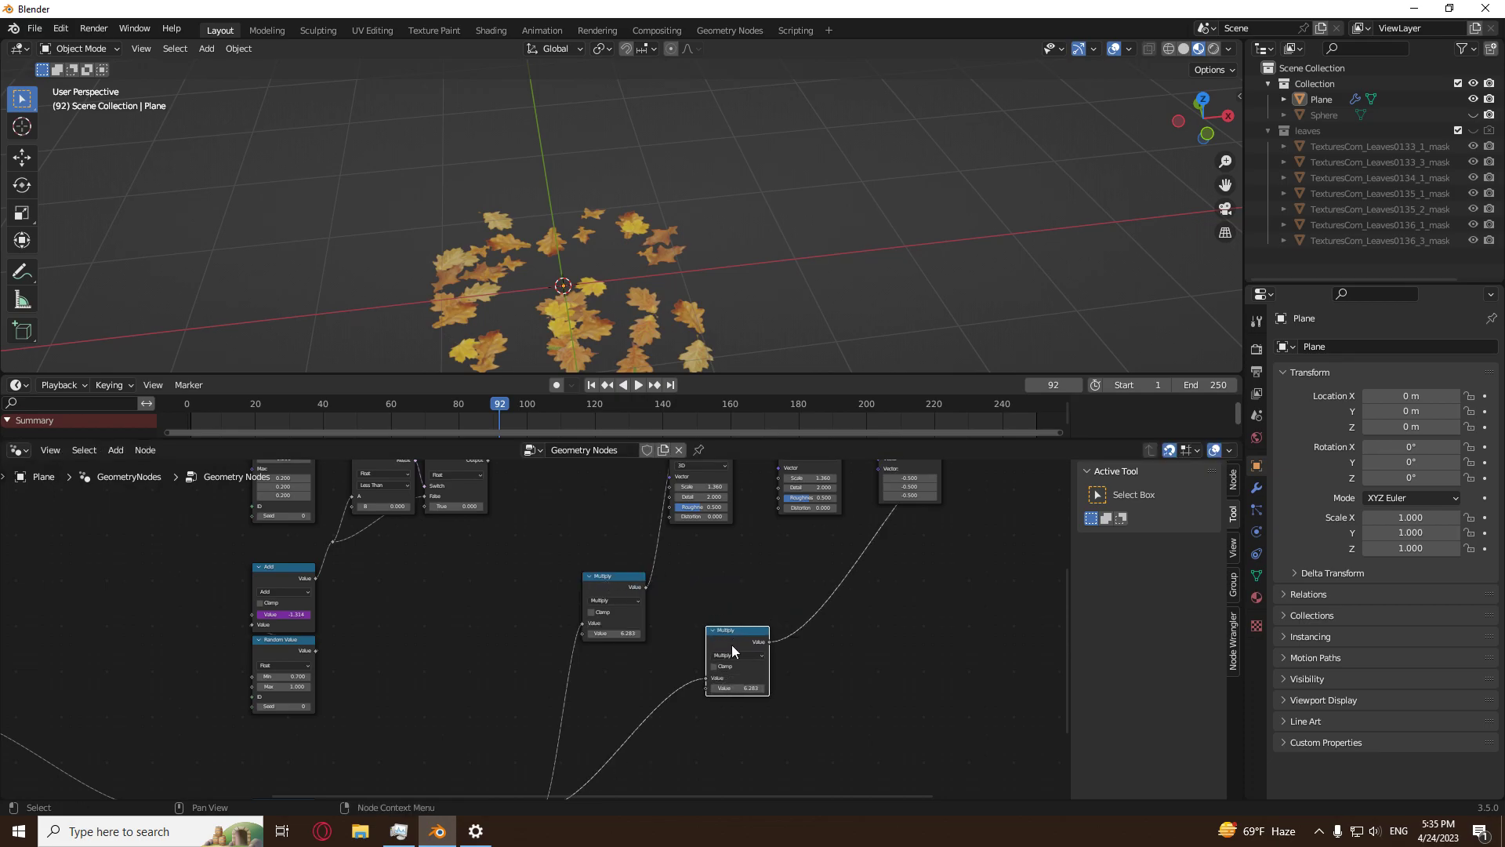
left_click(738, 688)
type("2")
key("Return")
Scrub the timeline back to frame 40 and examine the falling leaves from a lower viewing angle.
scroll(816, 641, "down", 3)
middle_click_drag(821, 601, 724, 675)
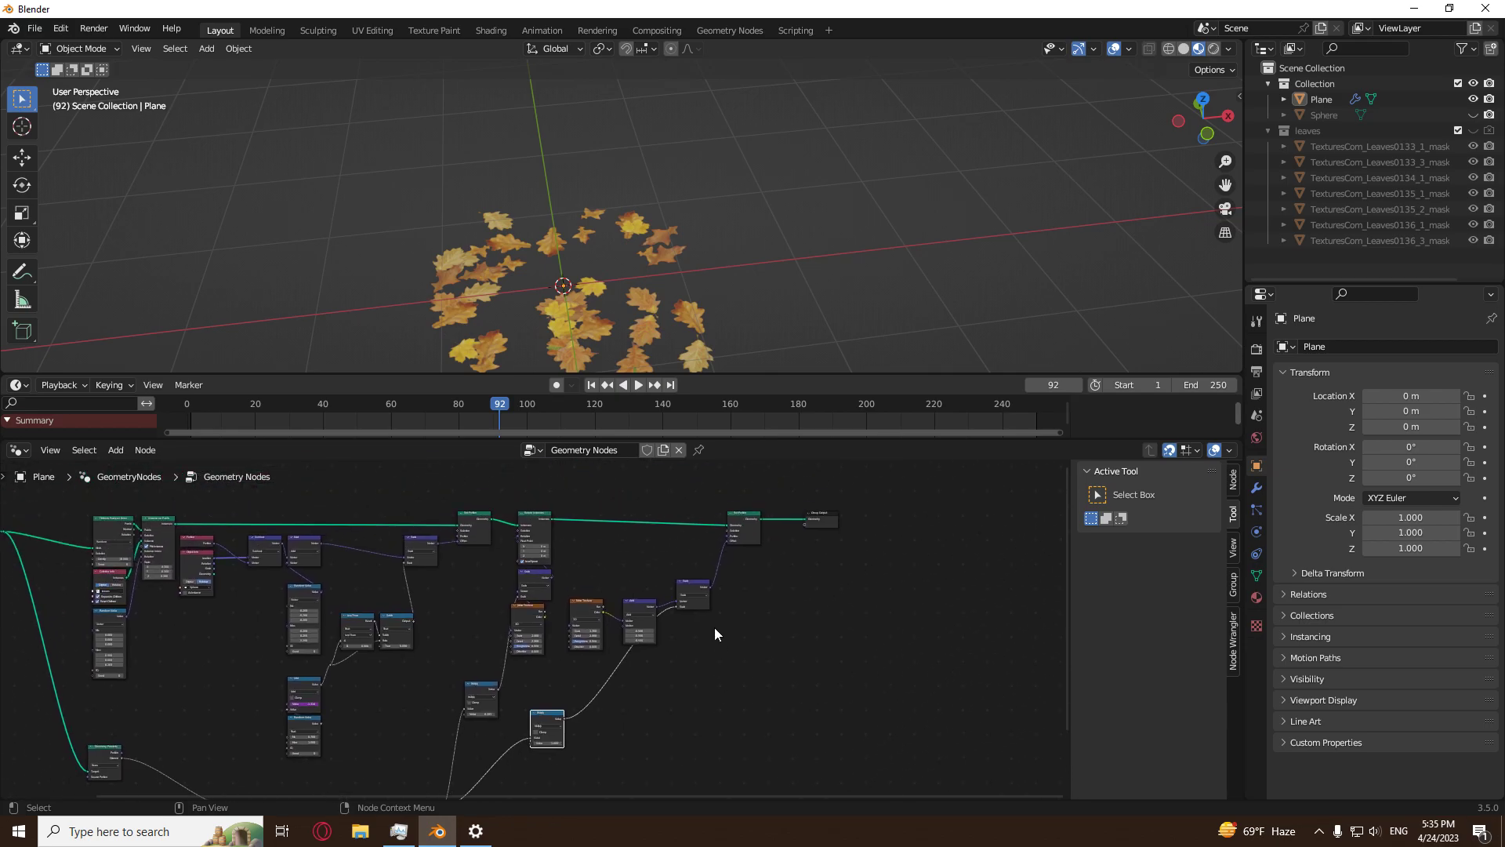
middle_click_drag(588, 359, 581, 292)
left_click_drag(500, 412, 323, 413)
scroll(694, 682, "up", 3)
middle_click_drag(567, 671, 603, 692)
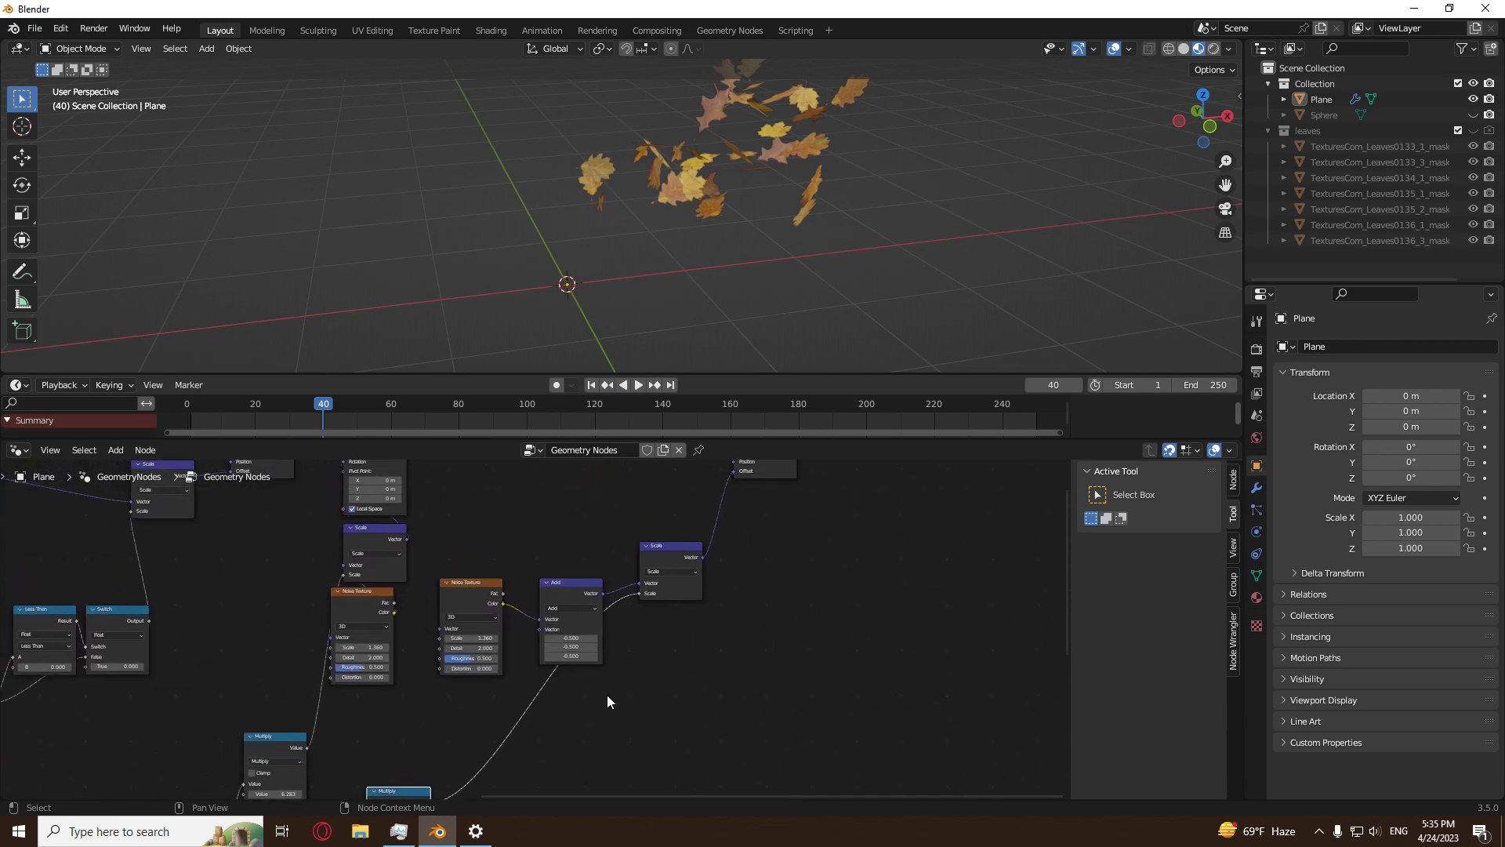
Scrub the timeline forward to frame 56 and examine the fallen leaves from several angles and distances.
scroll(549, 627, "up", 2)
key("space")
left_click_drag(332, 410, 365, 413)
key("space")
scroll(768, 196, "down", 5)
middle_click_drag(768, 196, 656, 229)
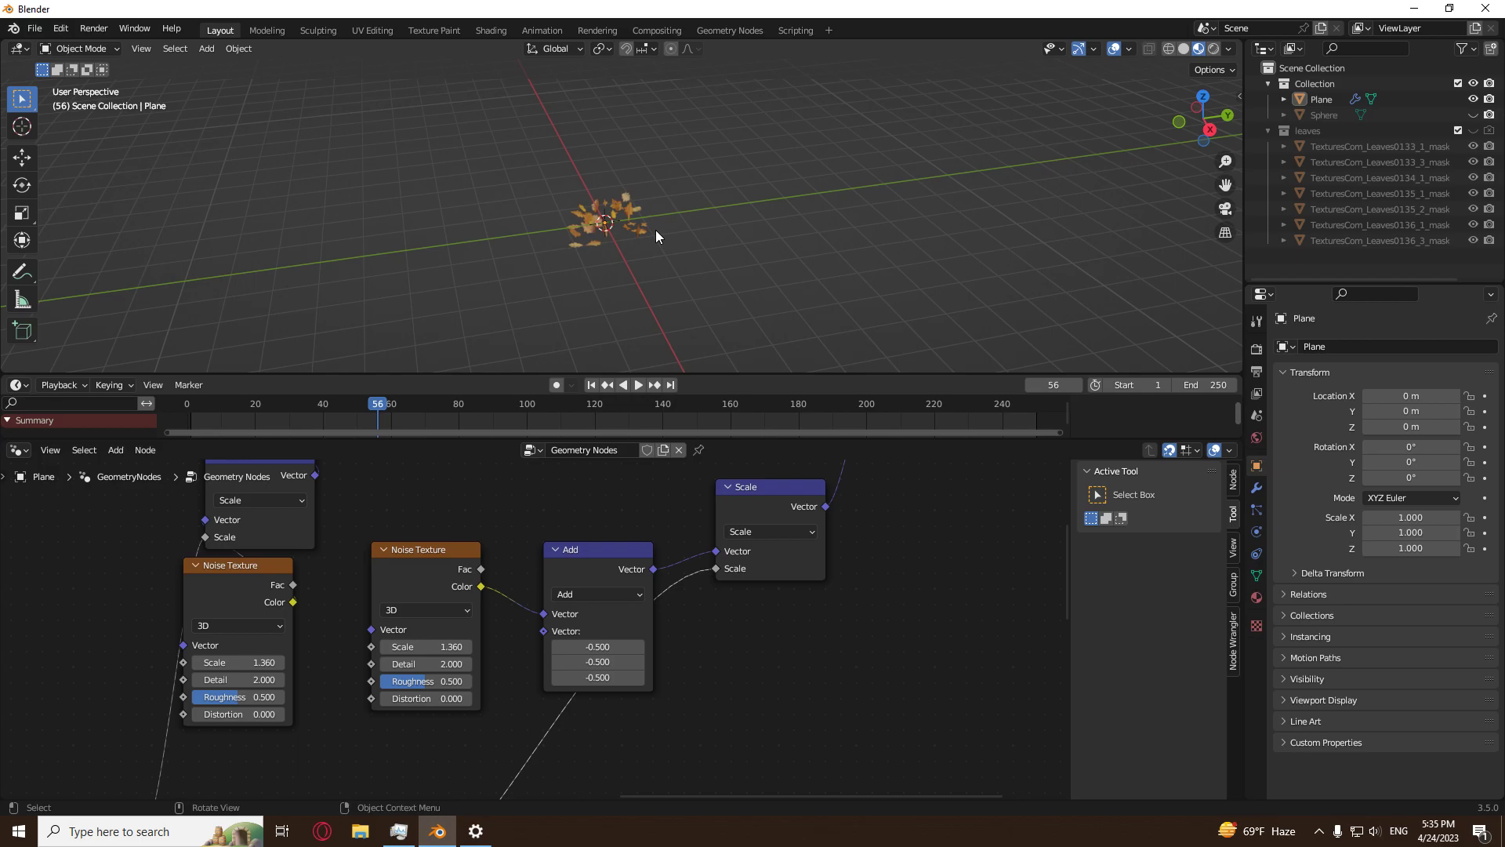
scroll(681, 246, "up", 4)
middle_click_drag(749, 234, 687, 241)
scroll(566, 567, "down", 16)
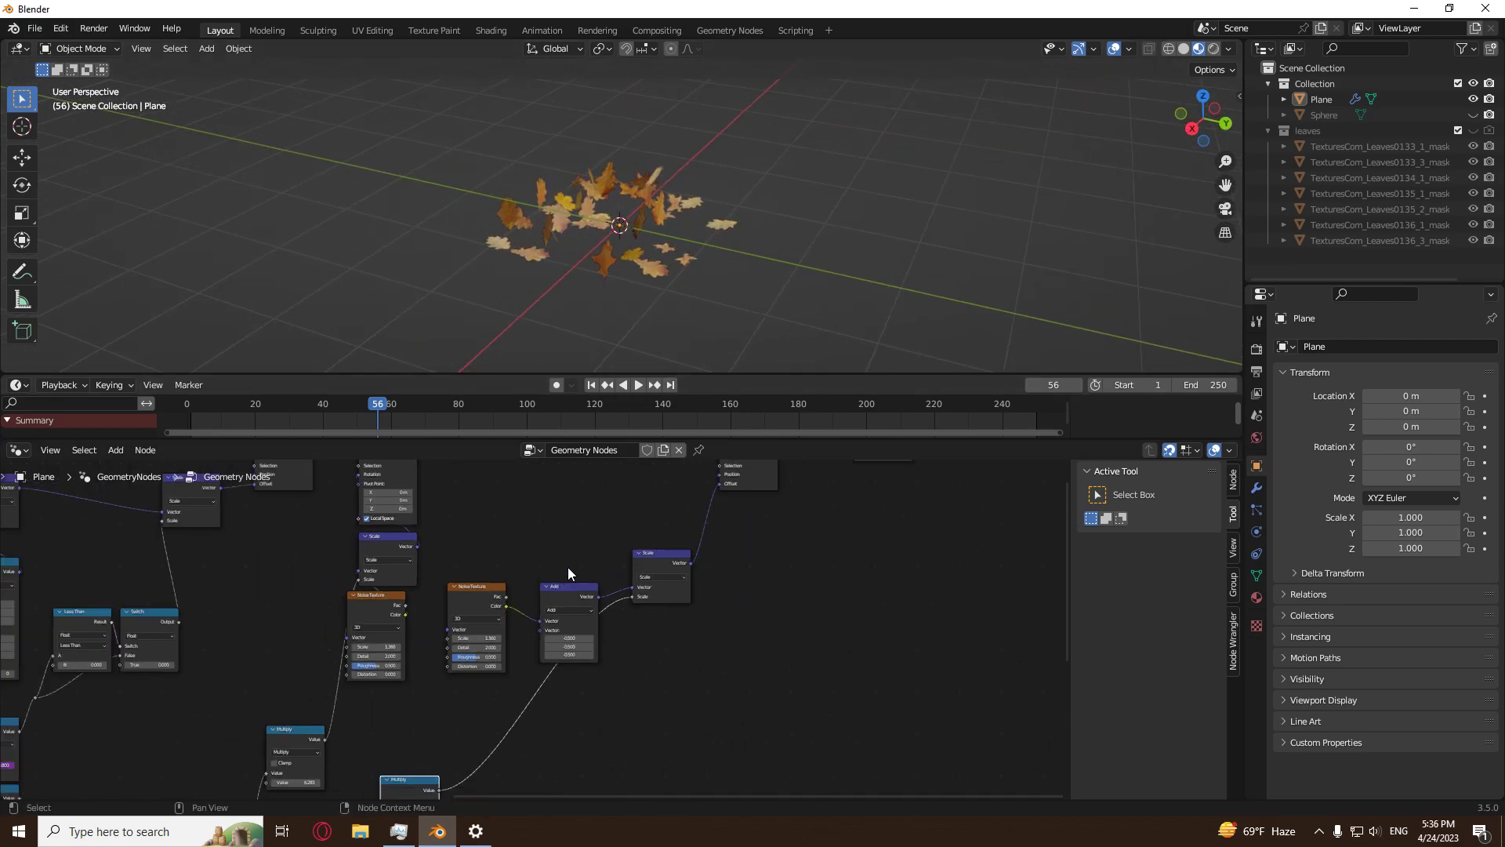
Examine the geometry node tree from the Group Input through the Position, Object Info, Subtract and Add nodes.
middle_click_drag(607, 663, 747, 656)
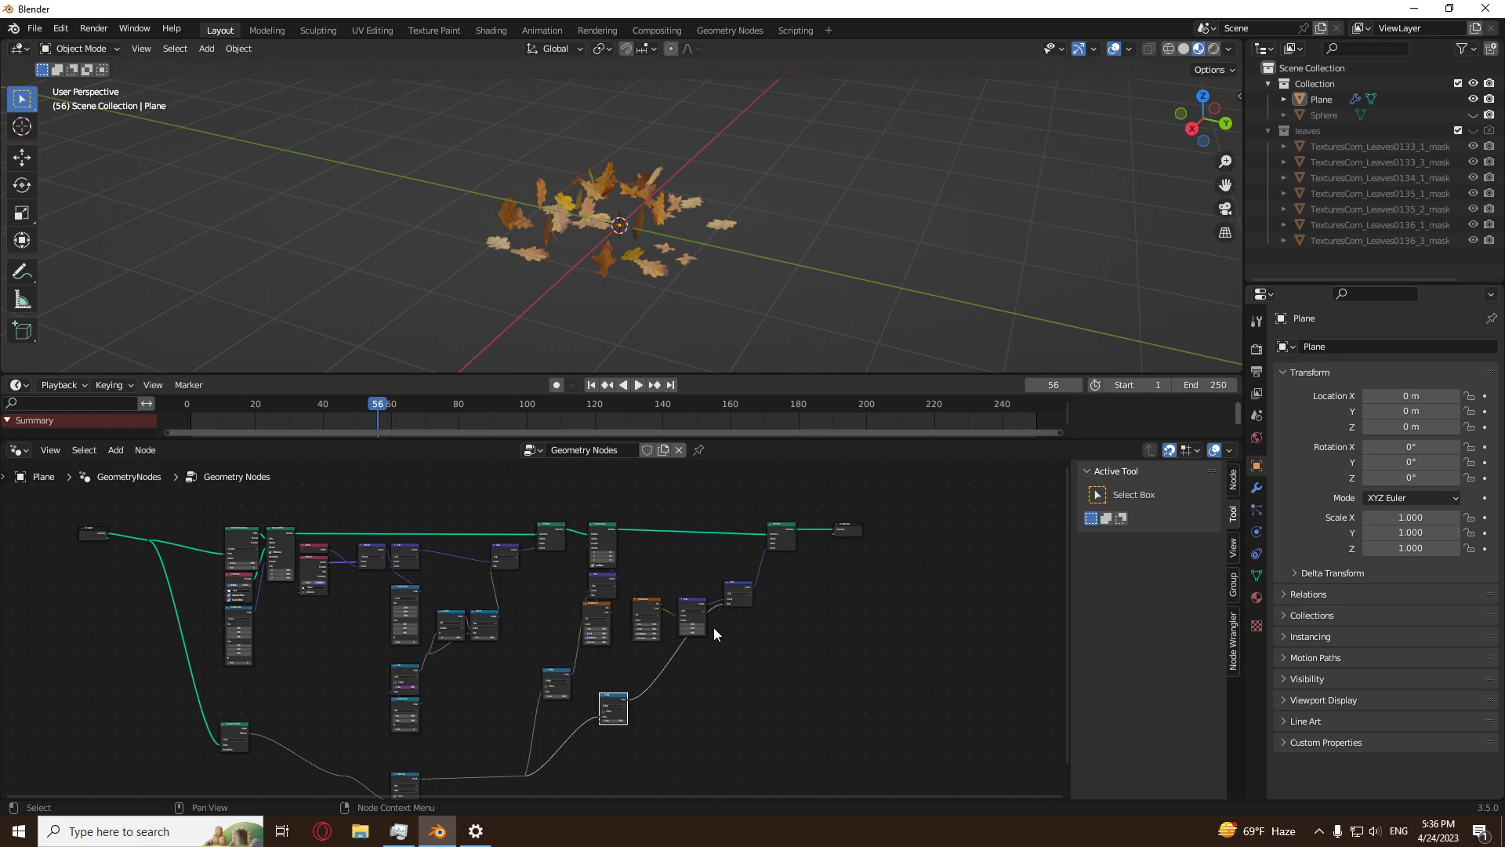
scroll(528, 645, "up", 6)
middle_click_drag(437, 612, 731, 692)
scroll(610, 670, "up", 2)
scroll(613, 665, "down", 1)
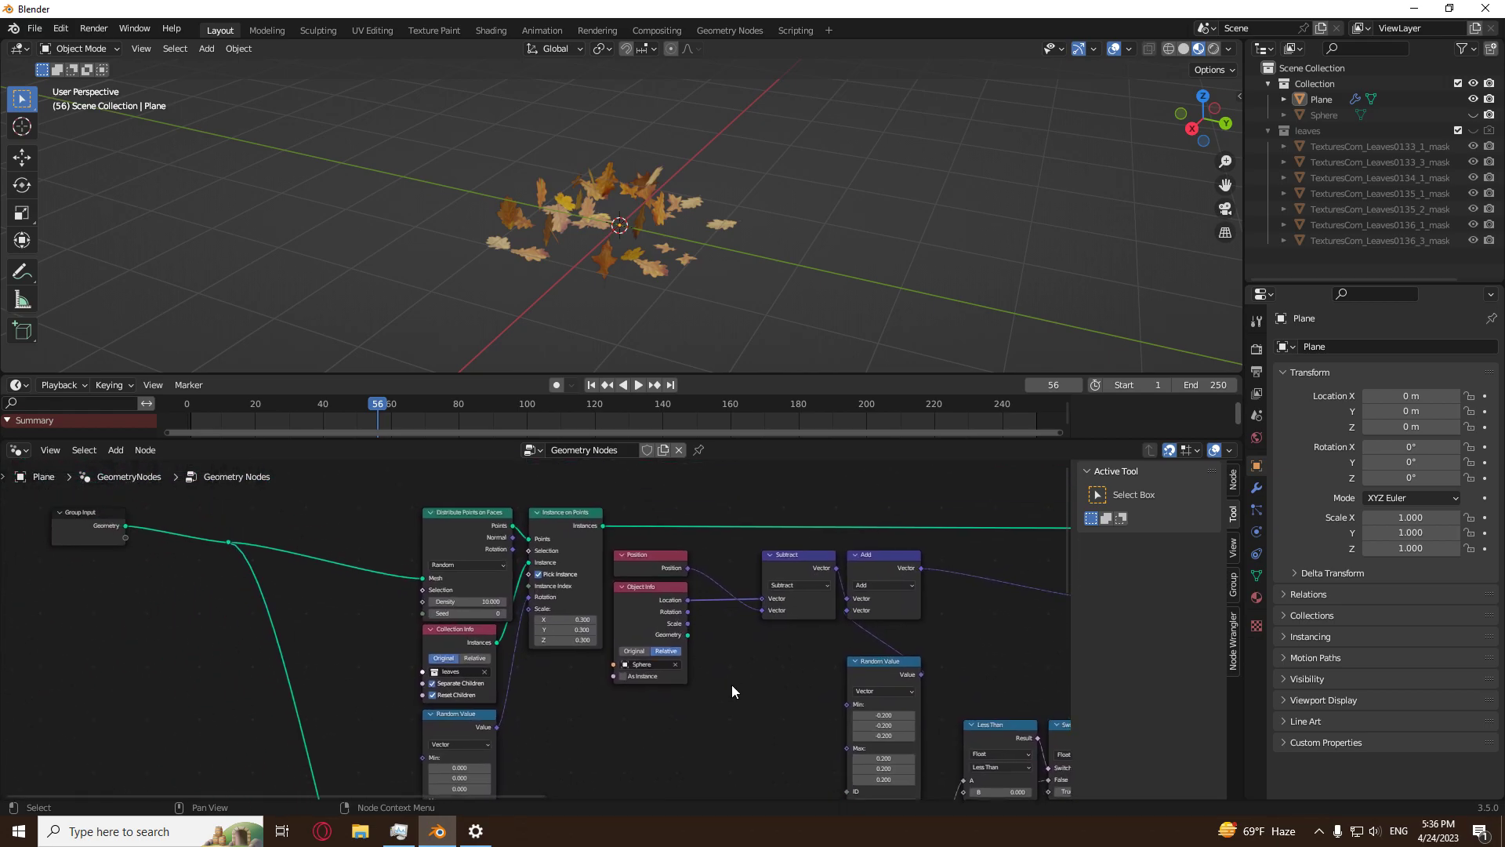
scroll(598, 704, "up", 2)
middle_click_drag(775, 634, 403, 676)
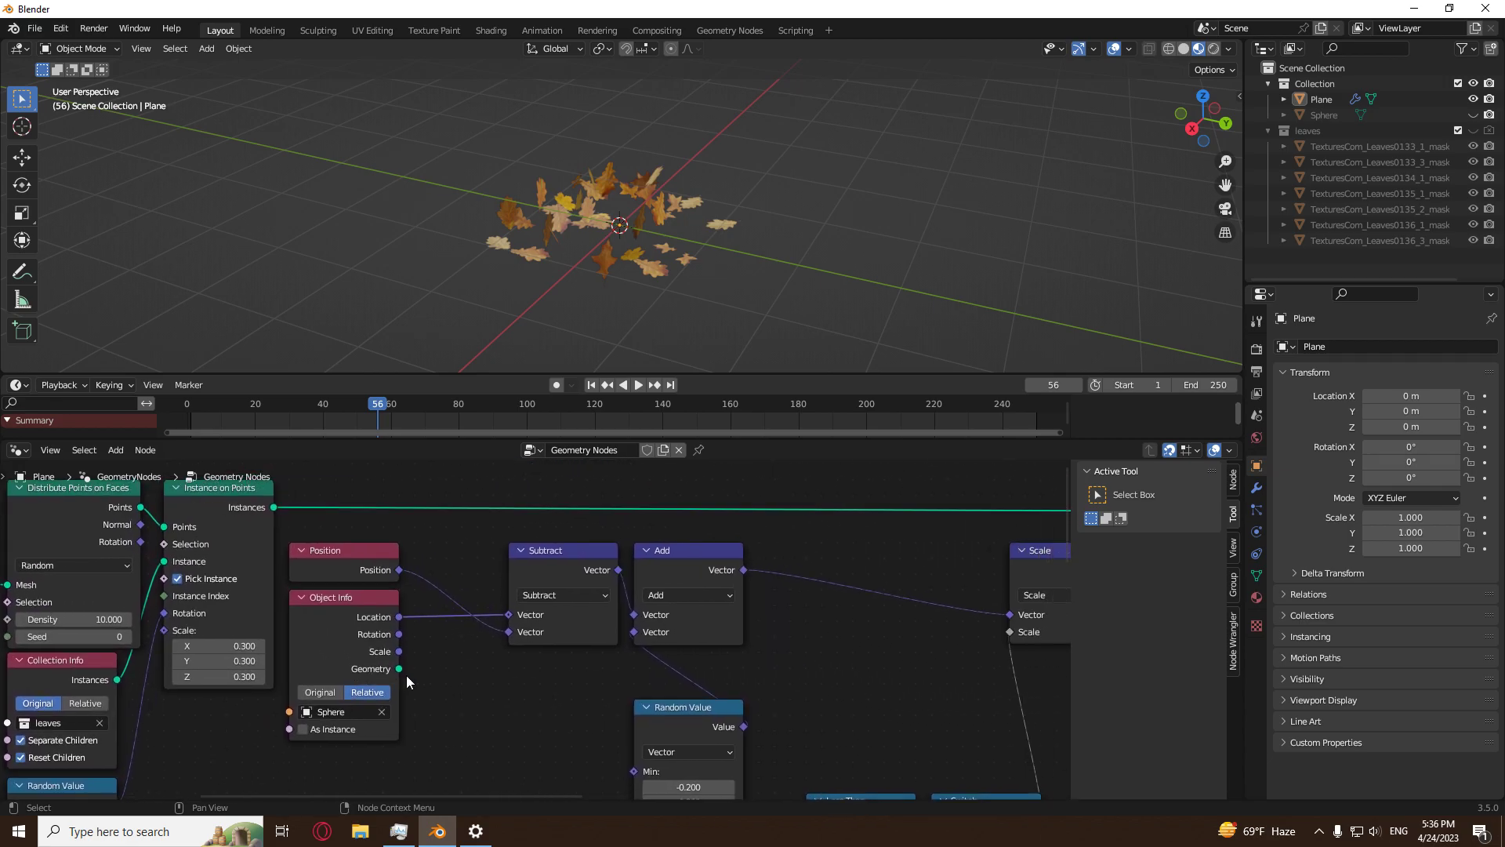
Make the Sphere object visible in the viewport and scrub the timeline back to frame 10.
scroll(705, 252, "down", 6)
middle_click_drag(705, 252, 776, 222)
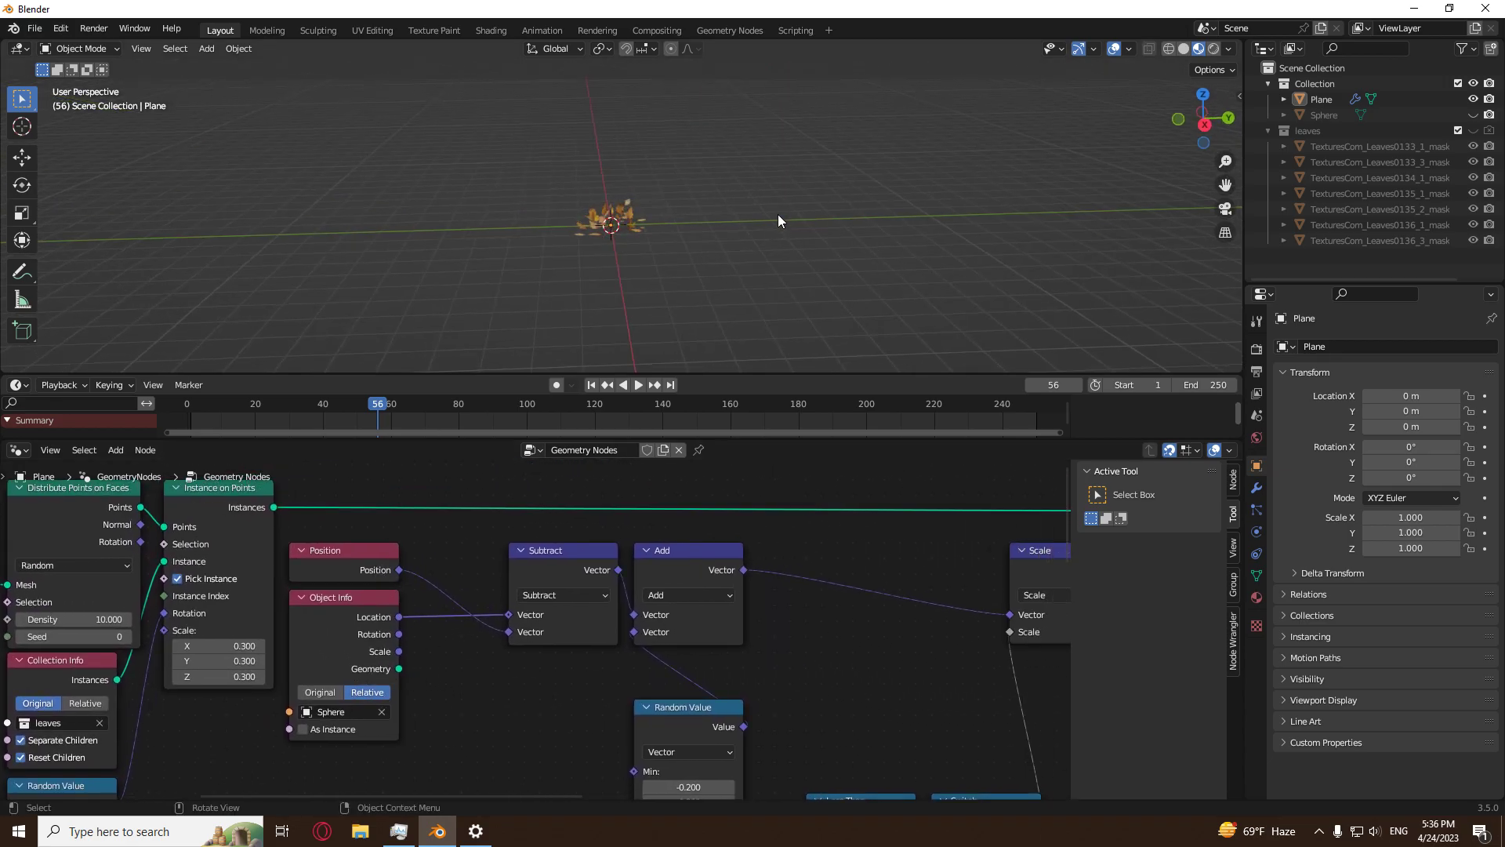
left_click(1473, 115)
left_click(348, 412)
key("space")
left_click_drag(347, 406, 220, 409)
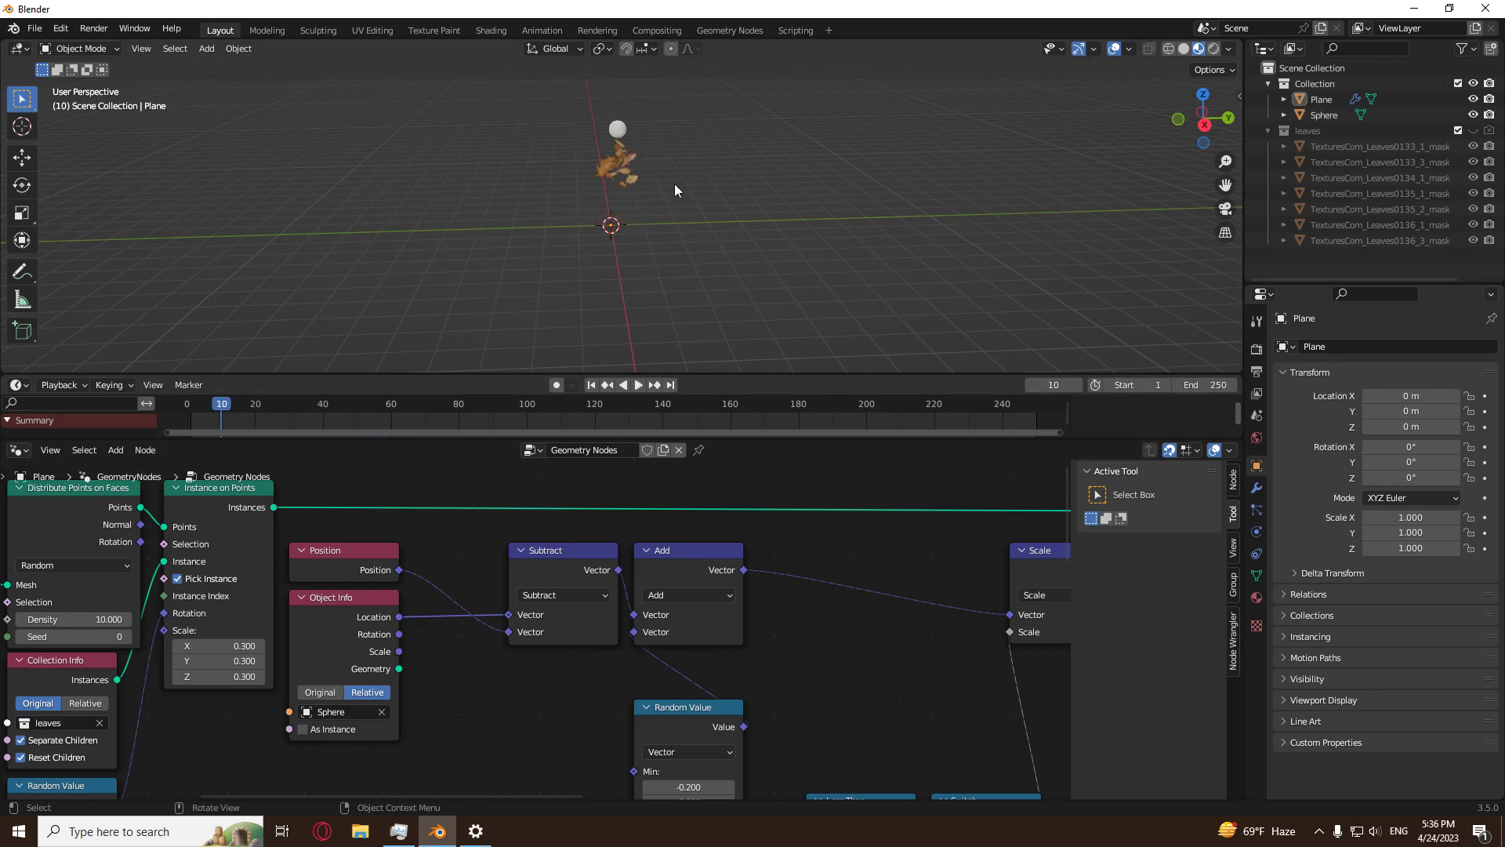
Move the Sphere horizontally, with Z locked, to about X 2.62 m and Y 5.77 m.
left_click(616, 126)
middle_click_drag(617, 127, 727, 218)
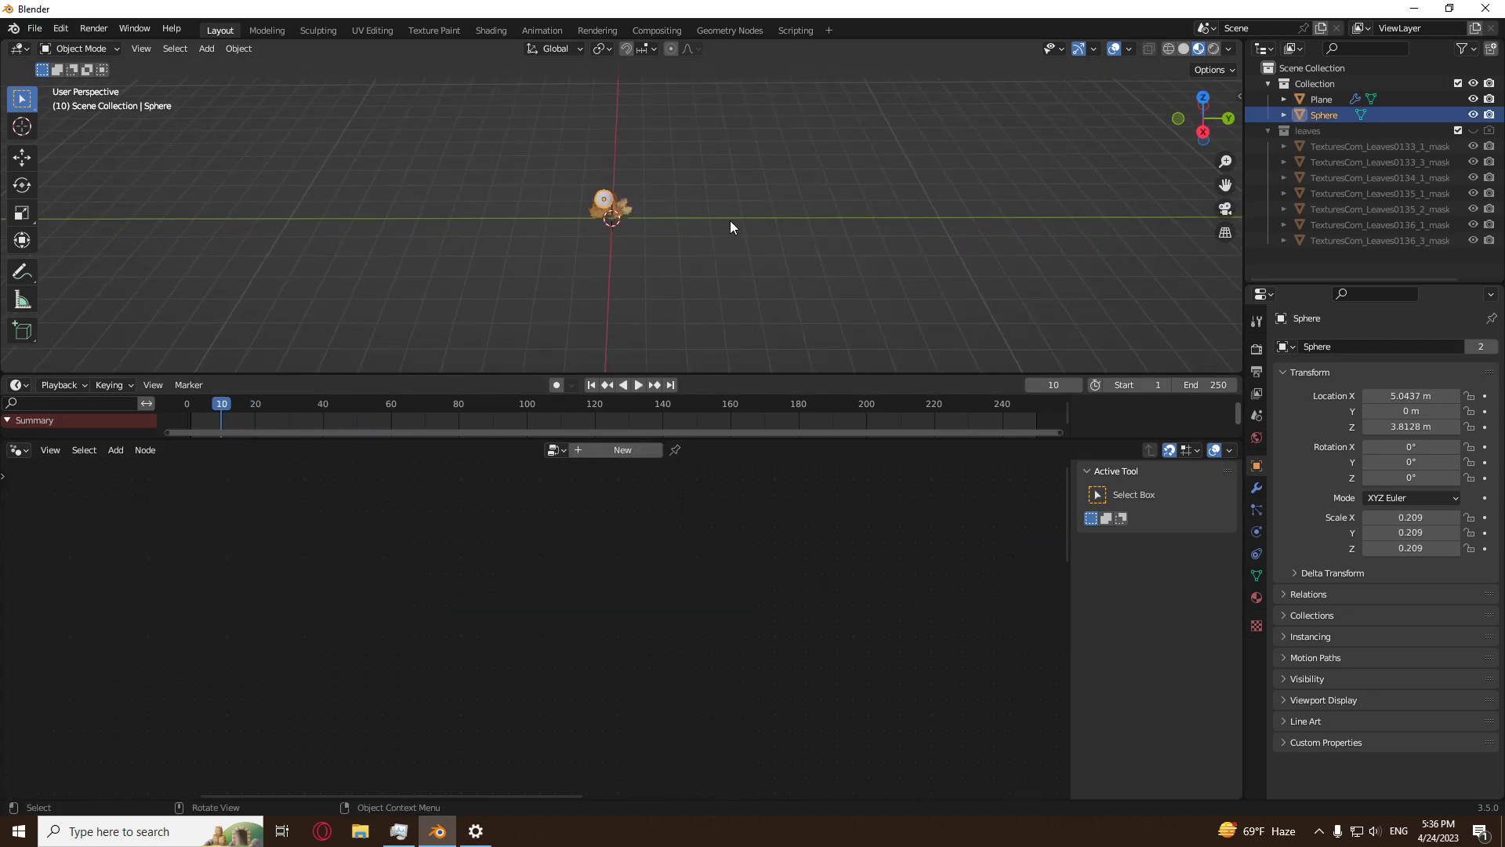
key("g")
key("shift+z")
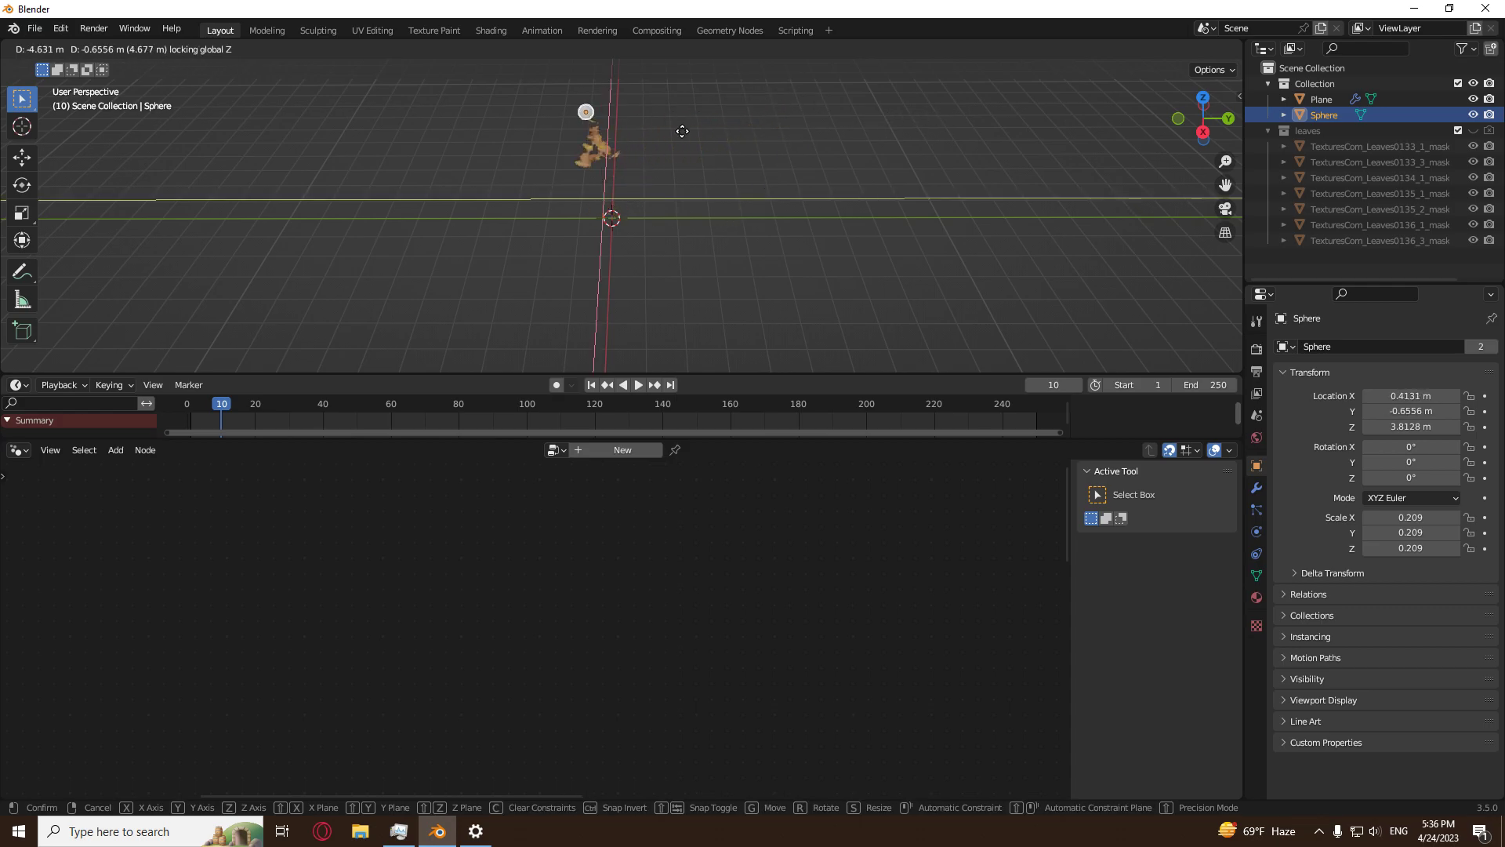
left_click(964, 163)
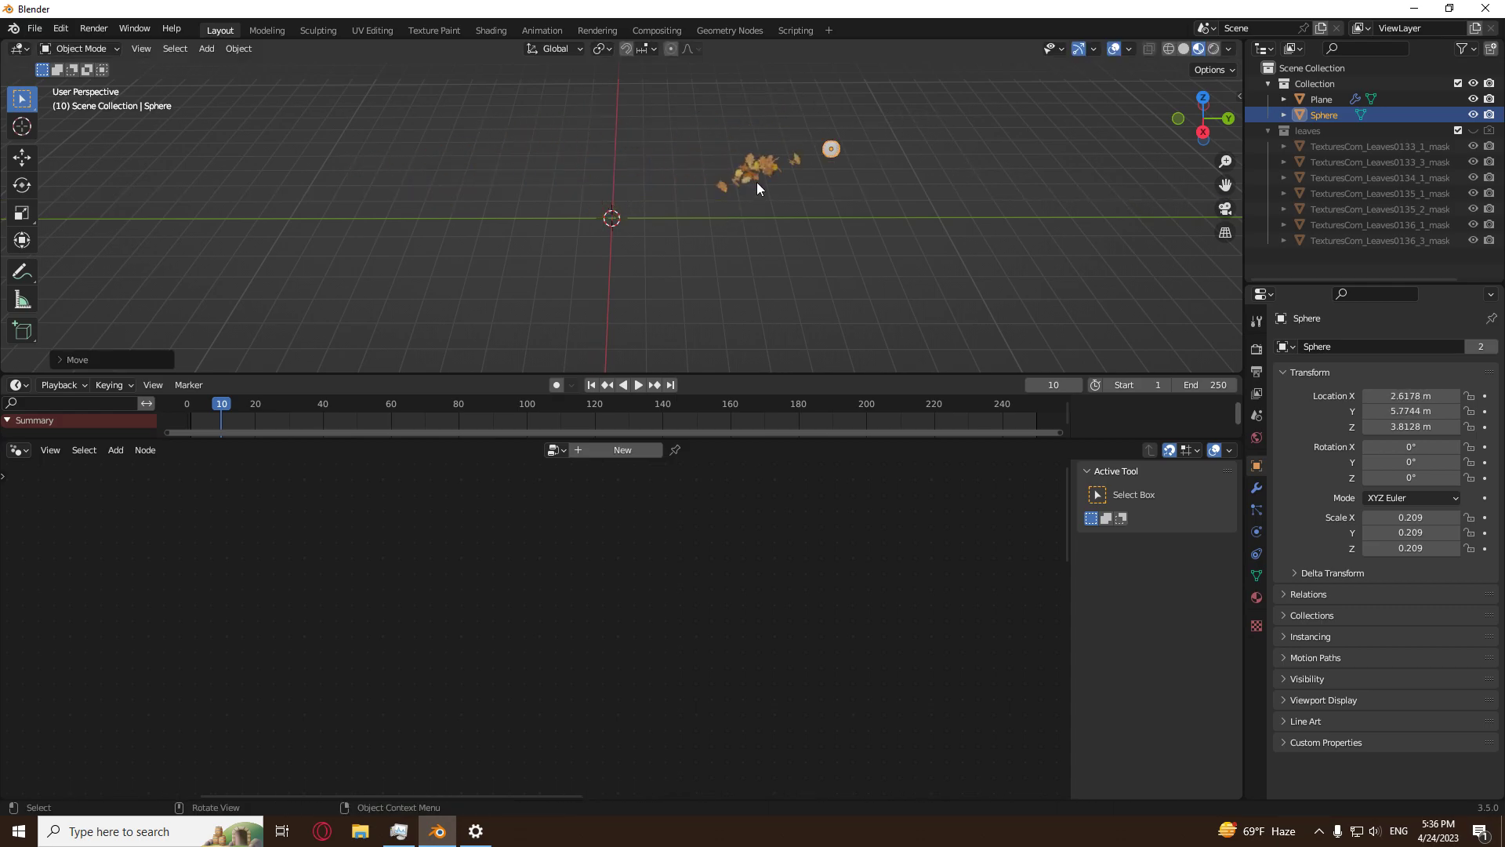
Select the leaves Plane and examine its node chain from Subtract and Add through Scale to Set Position.
left_click(755, 180)
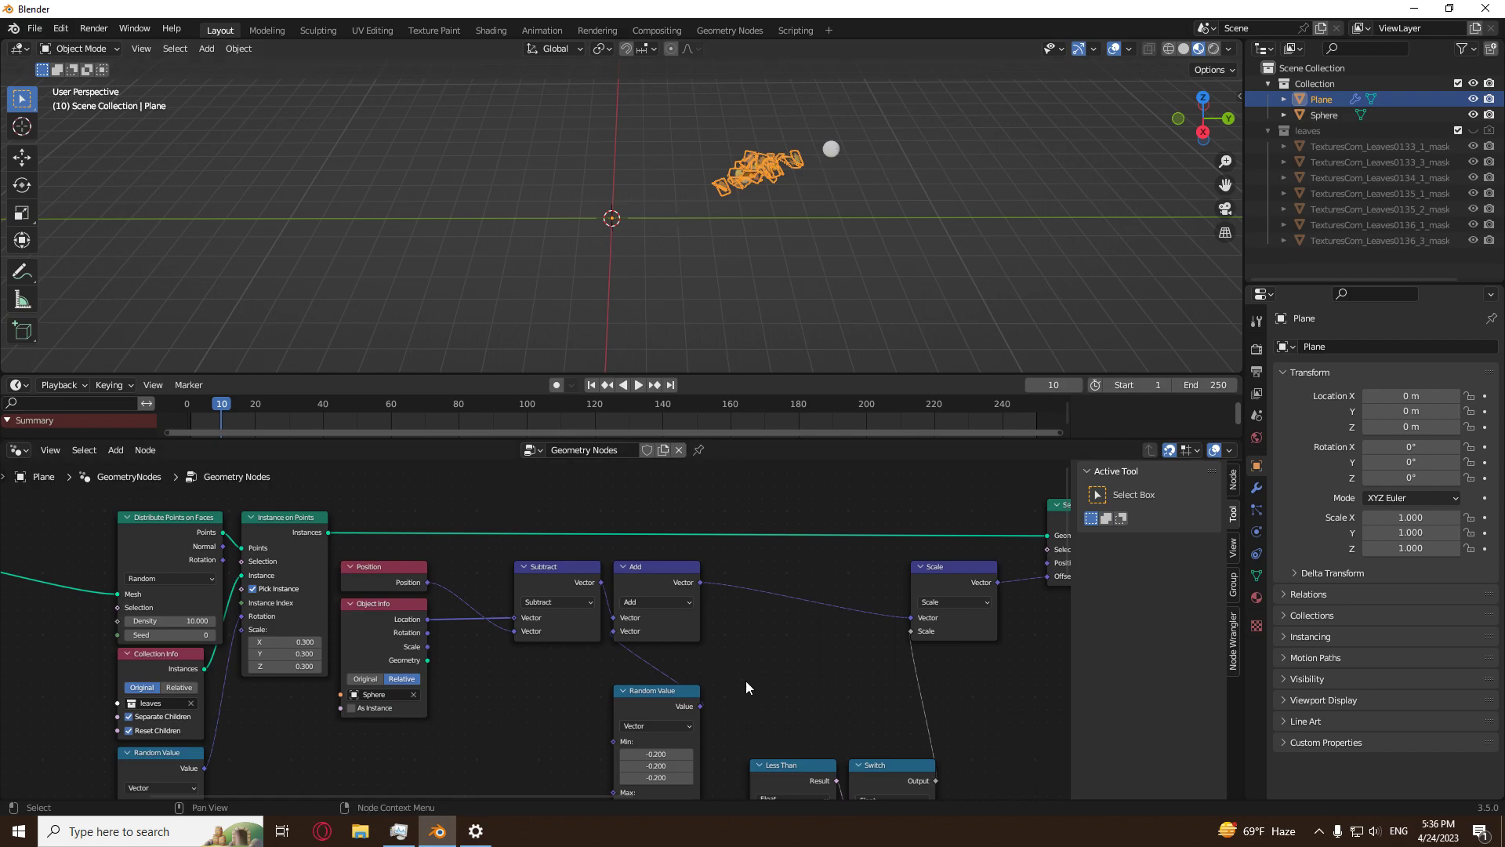
scroll(746, 680, "down", 4)
scroll(646, 682, "up", 5)
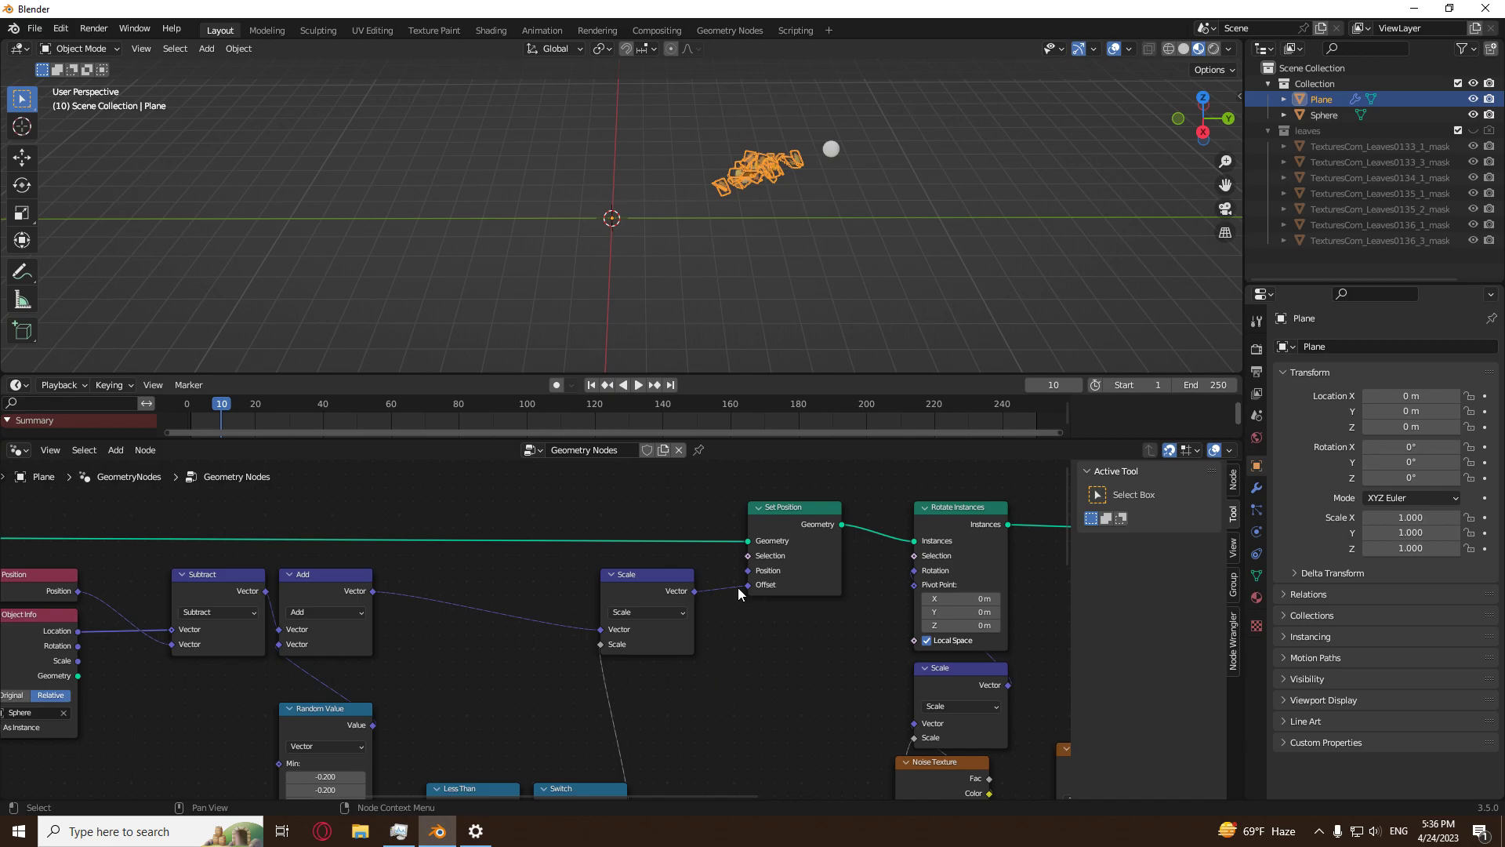
left_click(837, 209)
middle_click_drag(837, 209, 801, 284)
scroll(604, 643, "down", 3)
middle_click_drag(604, 643, 754, 562)
scroll(699, 638, "down", 3)
middle_click_drag(674, 589, 652, 658)
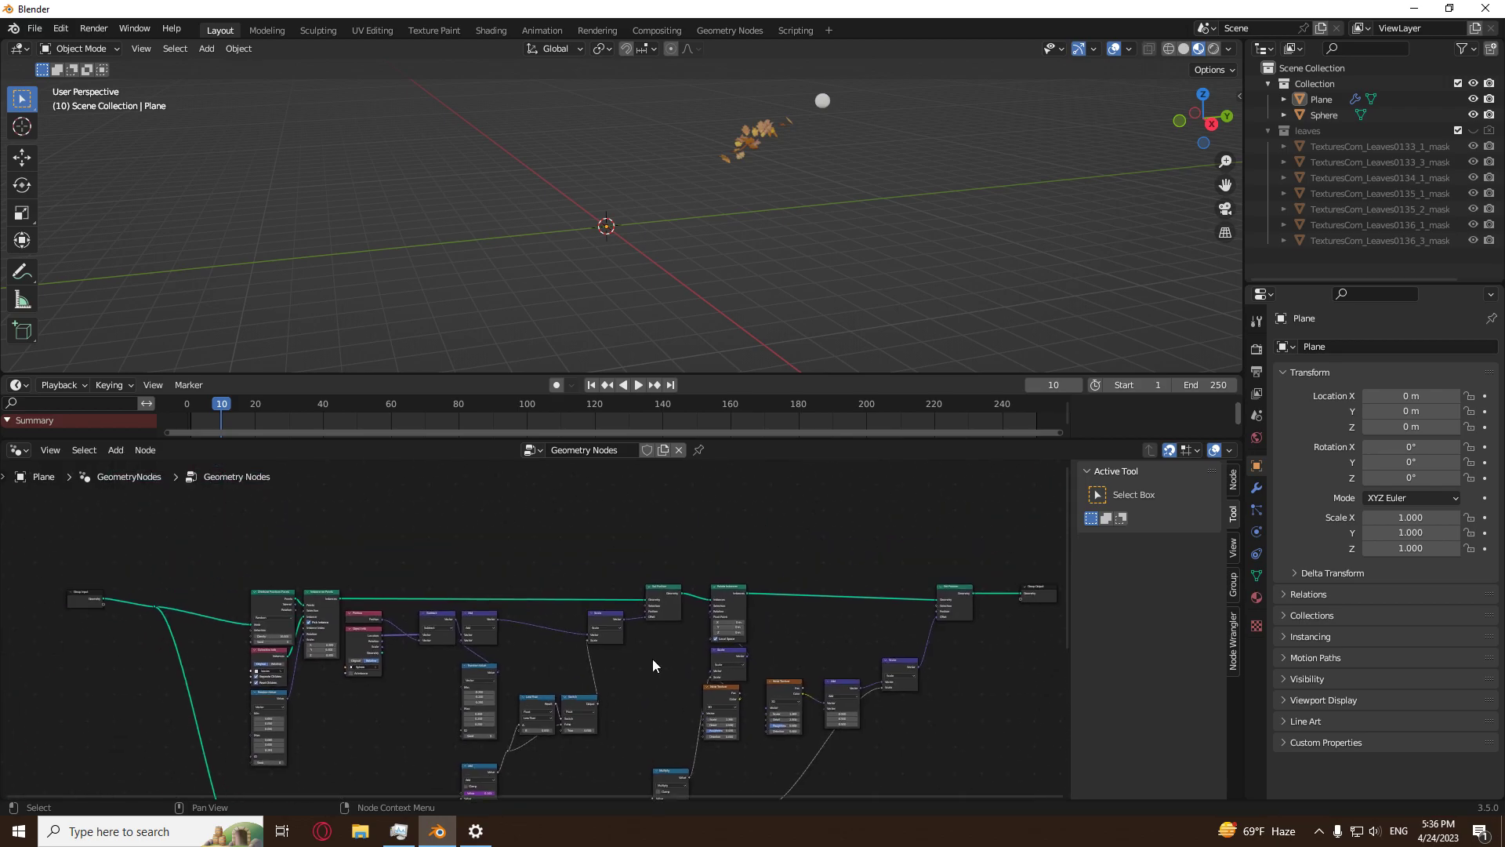
scroll(653, 662, "up", 3)
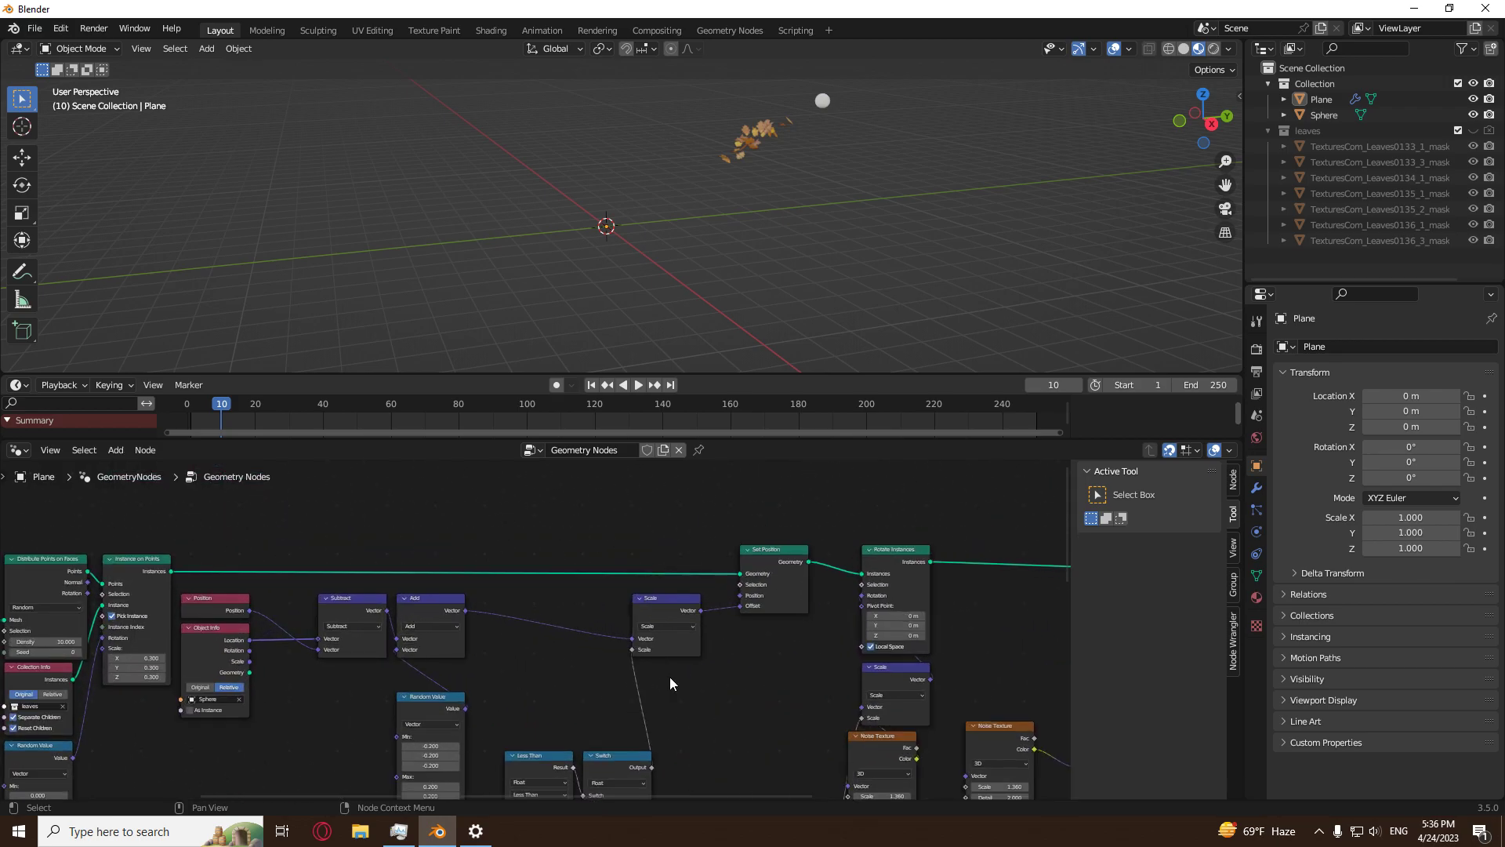
Move the Sphere farther from the origin along positive Y with its height locked.
middle_click_drag(764, 337, 807, 227)
left_click(820, 191)
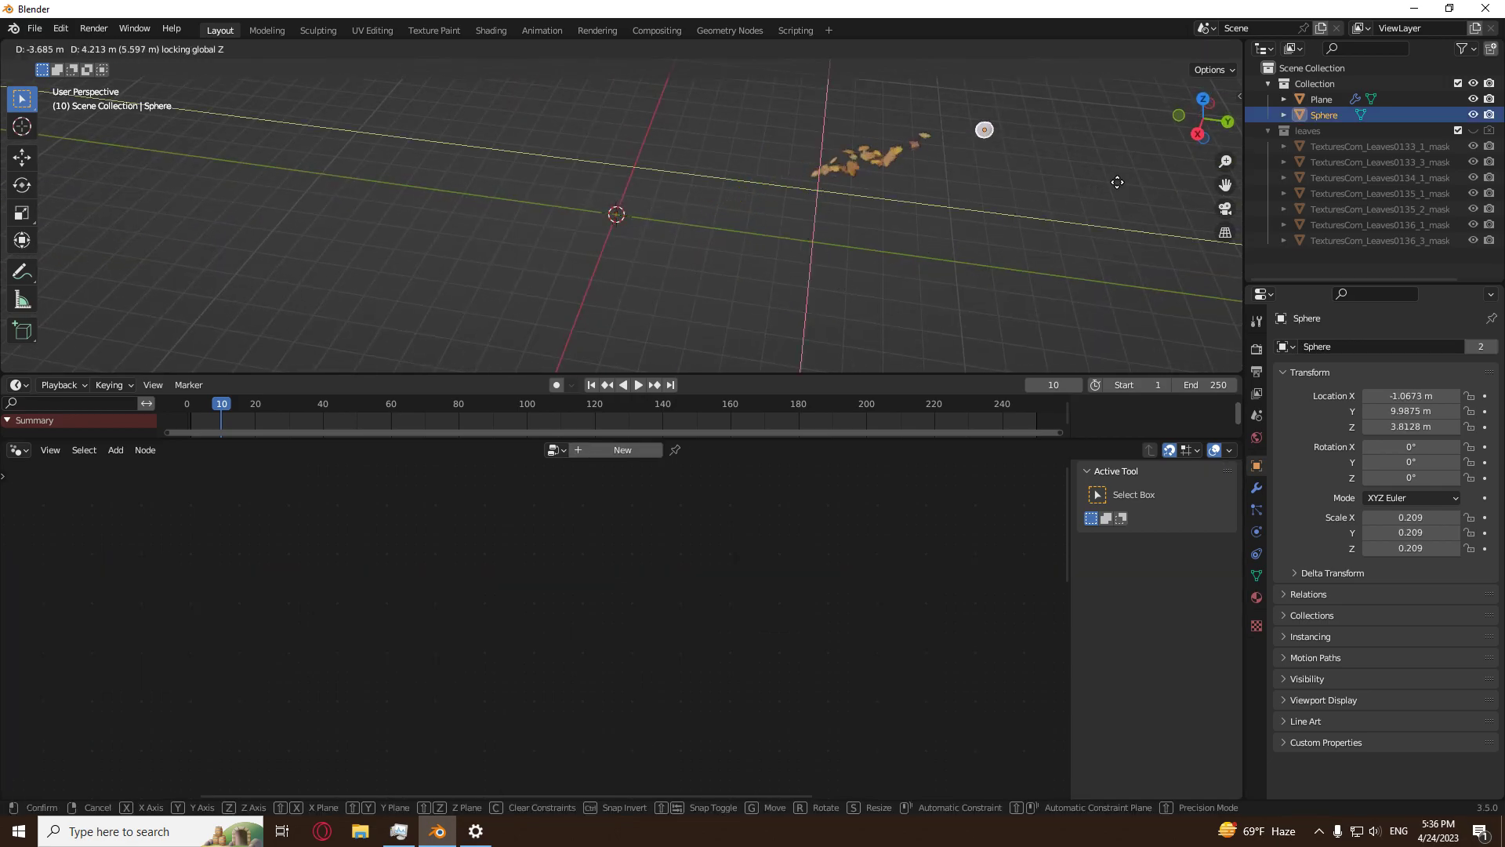
left_click(1145, 175)
Reselect the leaves Plane, review its noise and multiply nodes, and scrub the timeline to frame 50.
left_click(905, 163)
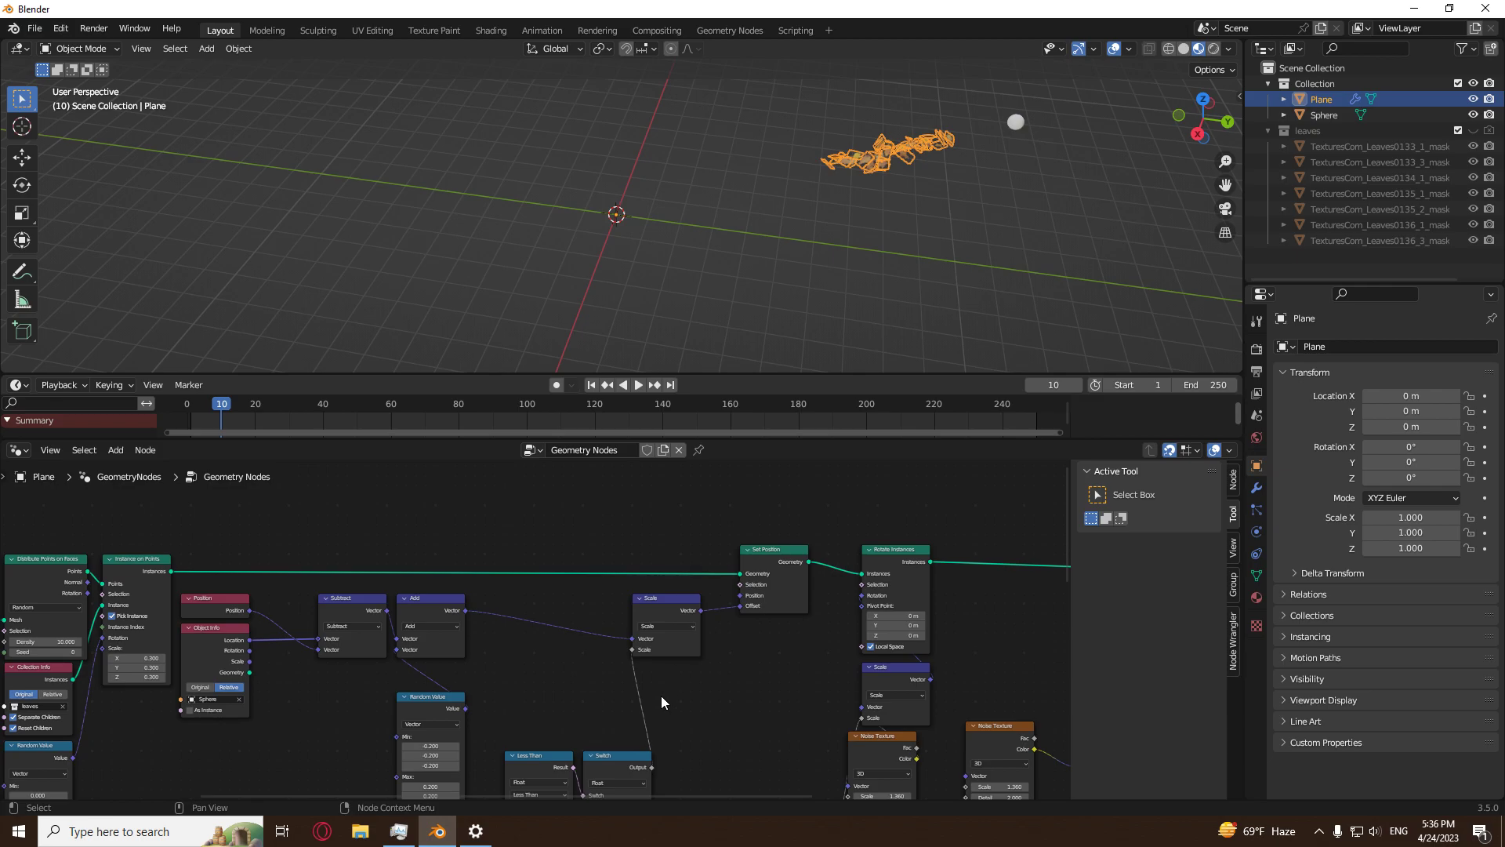
scroll(661, 695, "down", 2)
middle_click_drag(665, 620, 487, 657)
scroll(487, 657, "up", 2)
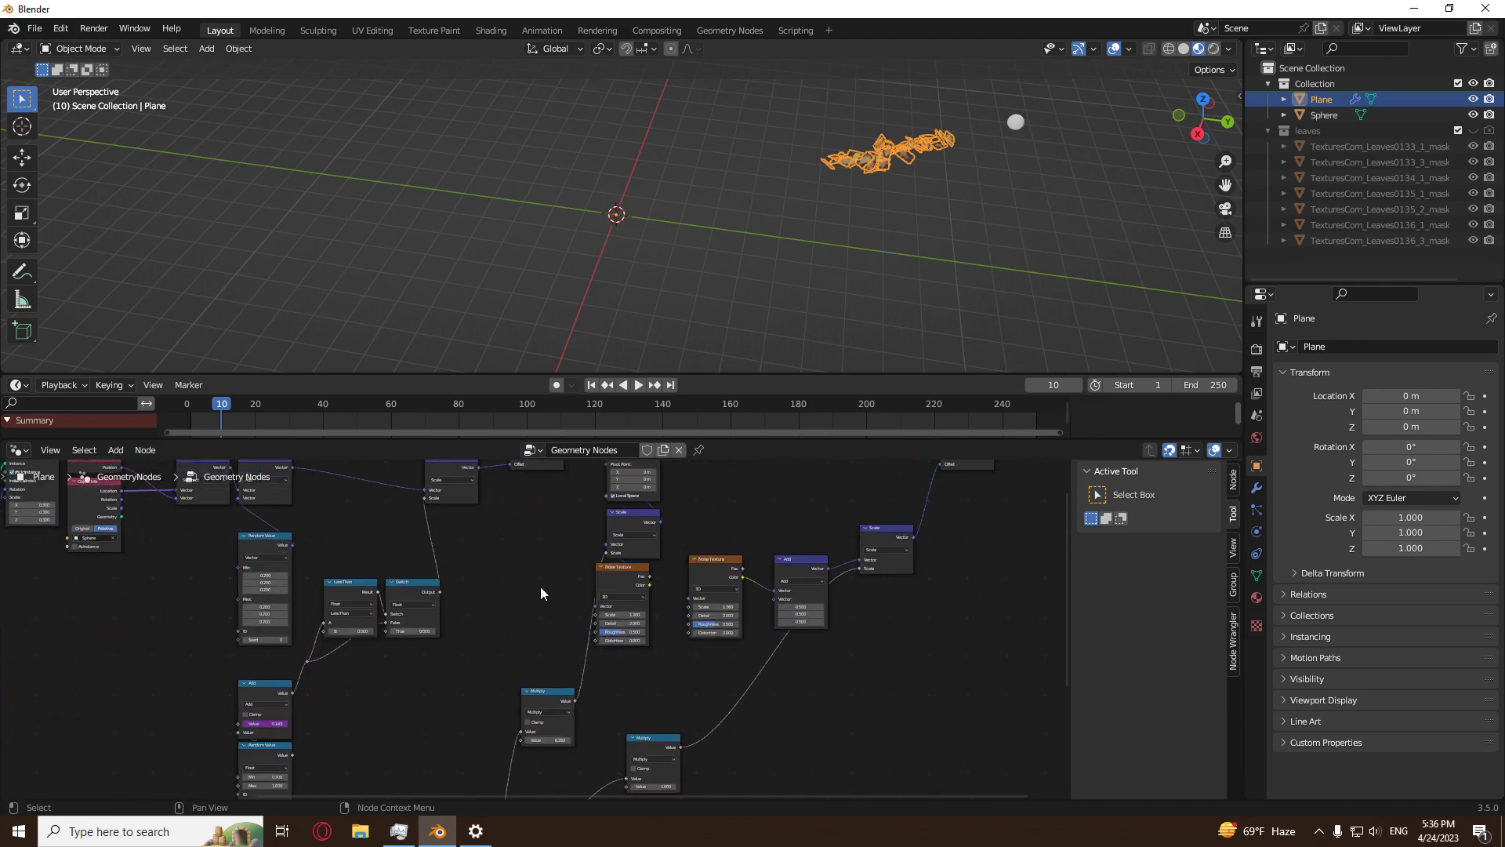
scroll(327, 478, "up", 2)
key("space")
left_click_drag(281, 412, 357, 412)
key("space")
Add a UV sphere and move it along the X axis to about 25.5 m.
scroll(887, 203, "down", 5)
left_click(887, 204)
middle_click_drag(754, 263, 668, 238)
key("shift+a")
mouse_move(668, 245)
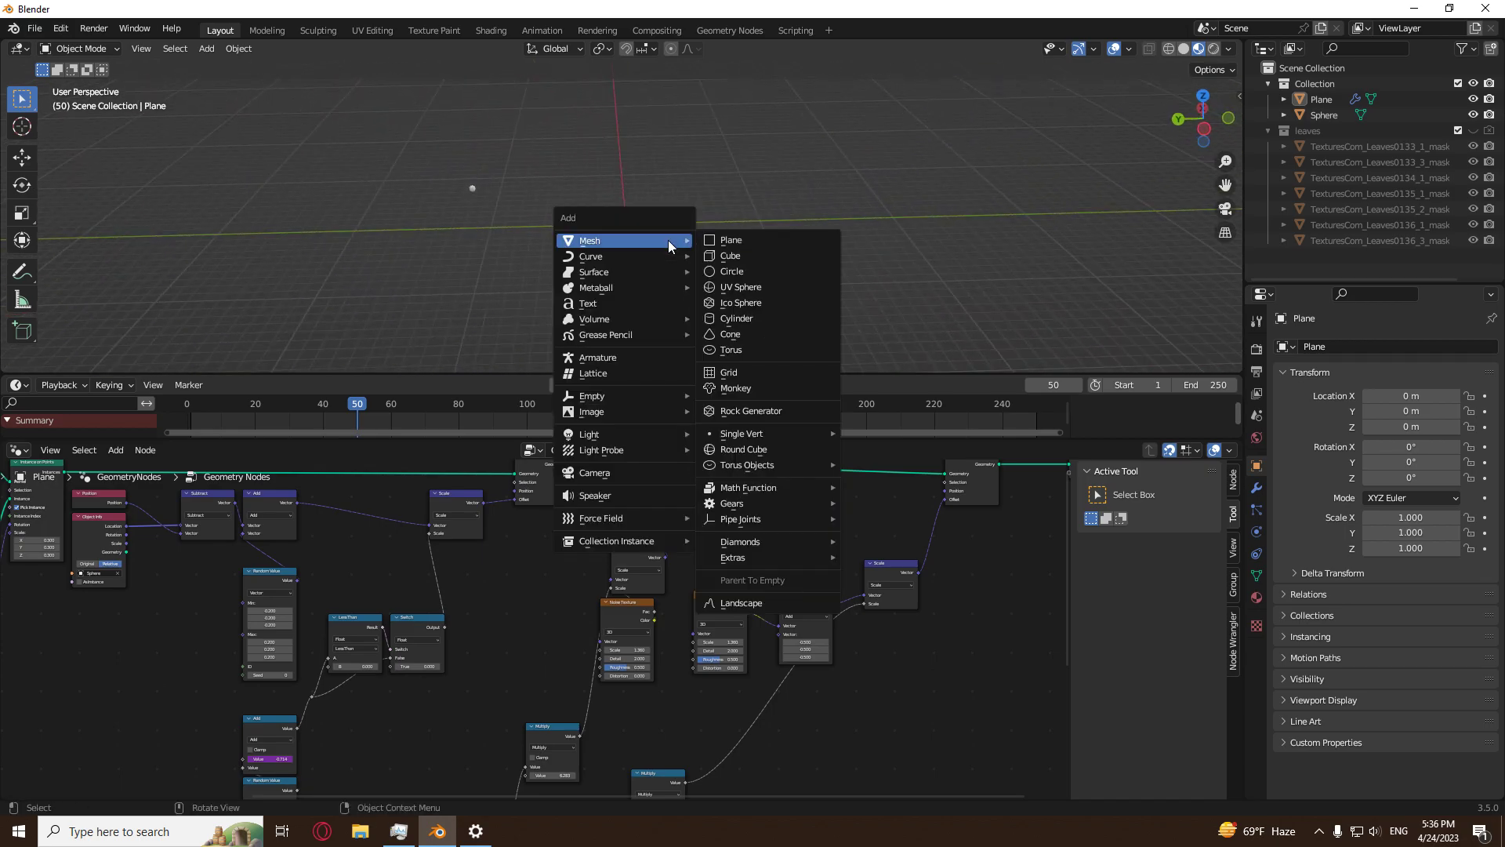
left_click(746, 290)
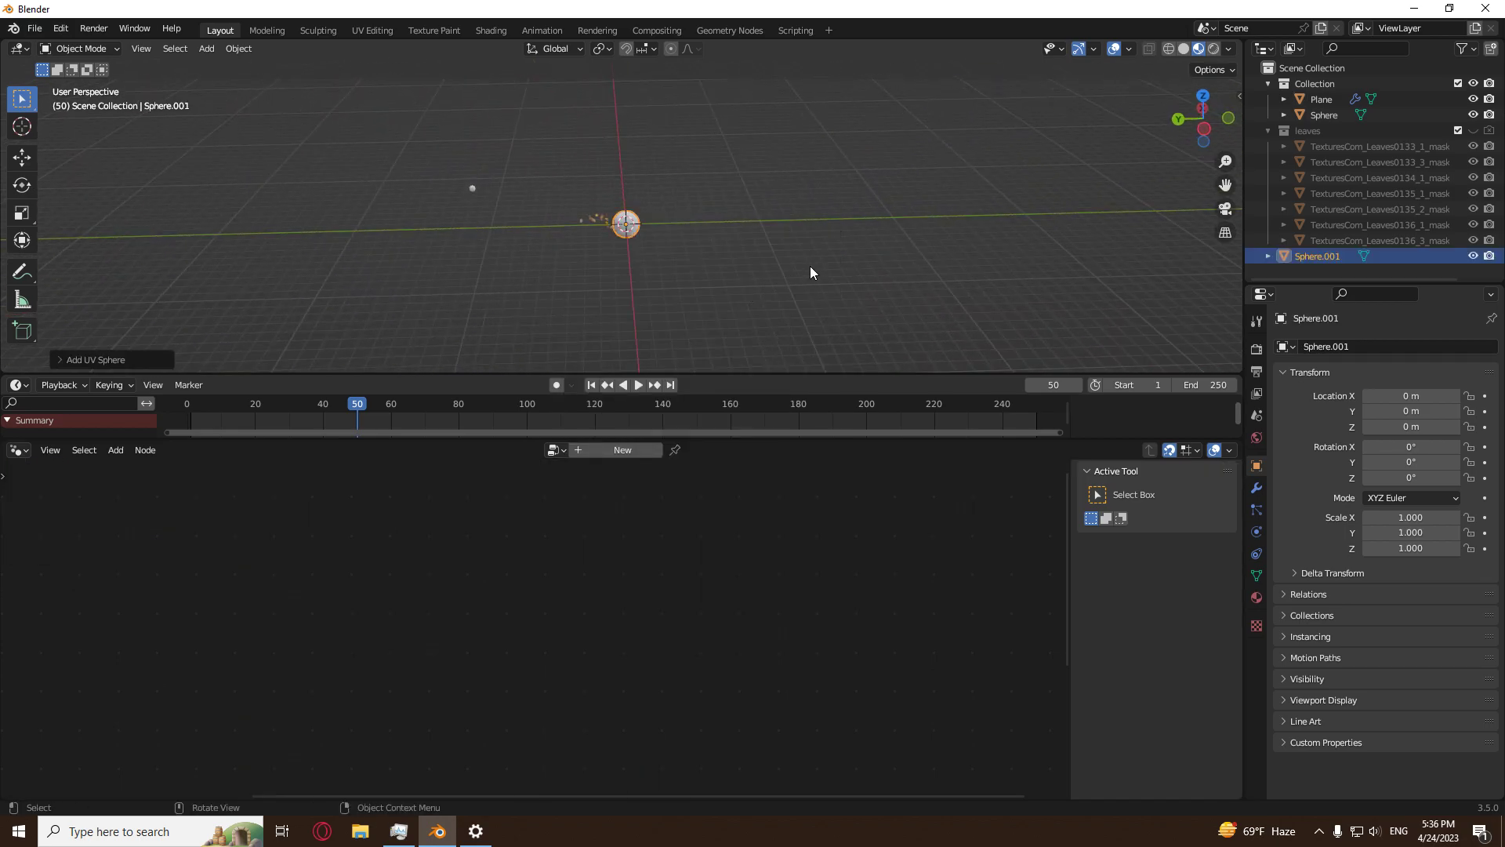
key("g")
key("x")
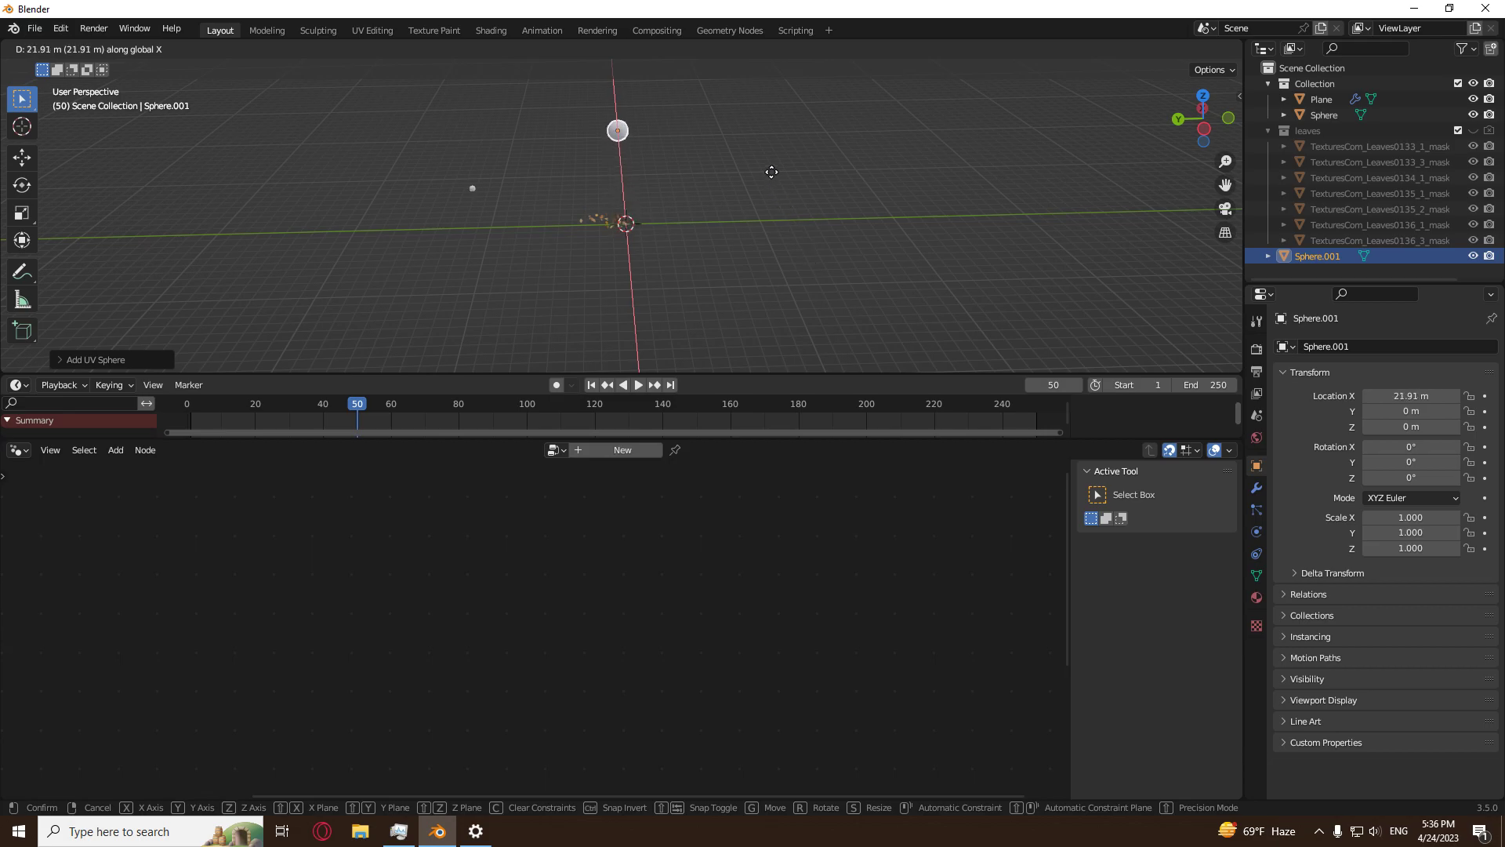
left_click(867, 185)
Frame the new UV sphere in the viewport and create a new geometry node tree for it.
middle_click_drag(867, 185, 719, 198)
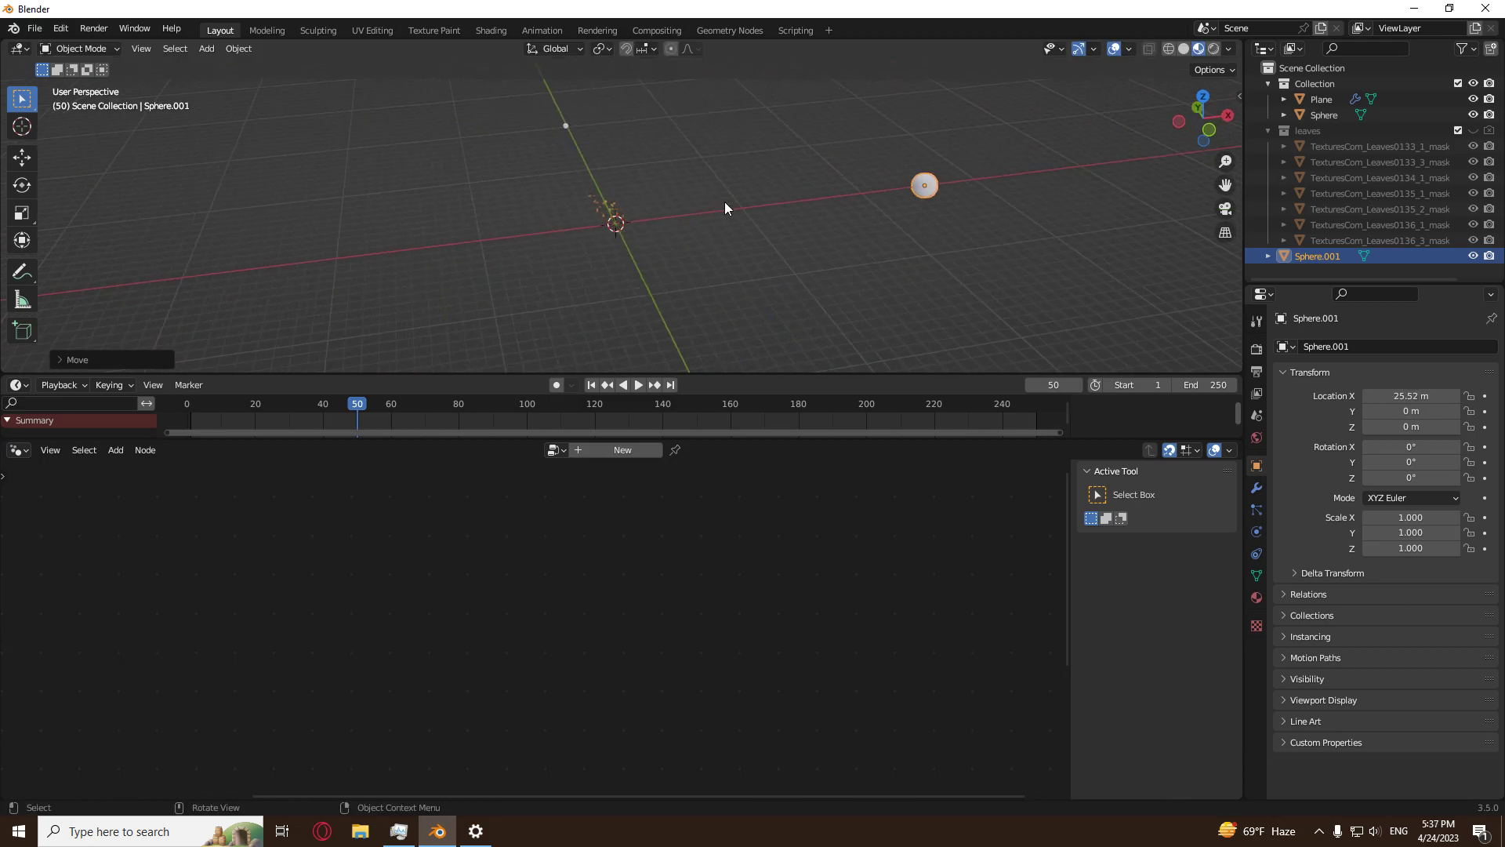
key("KP_Decimal")
left_click(782, 229)
left_click(600, 216)
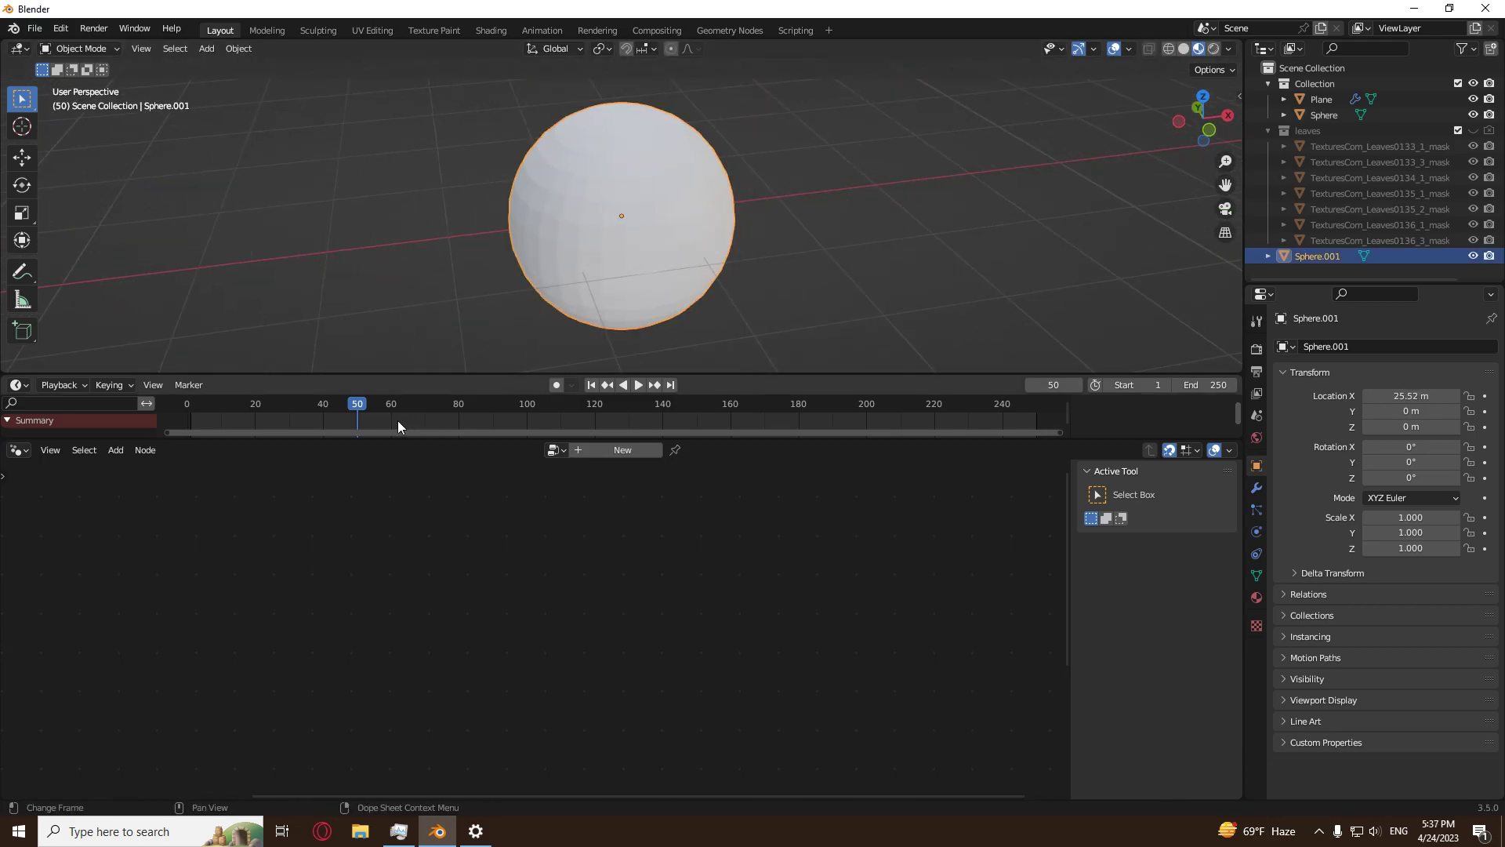
left_click(601, 456)
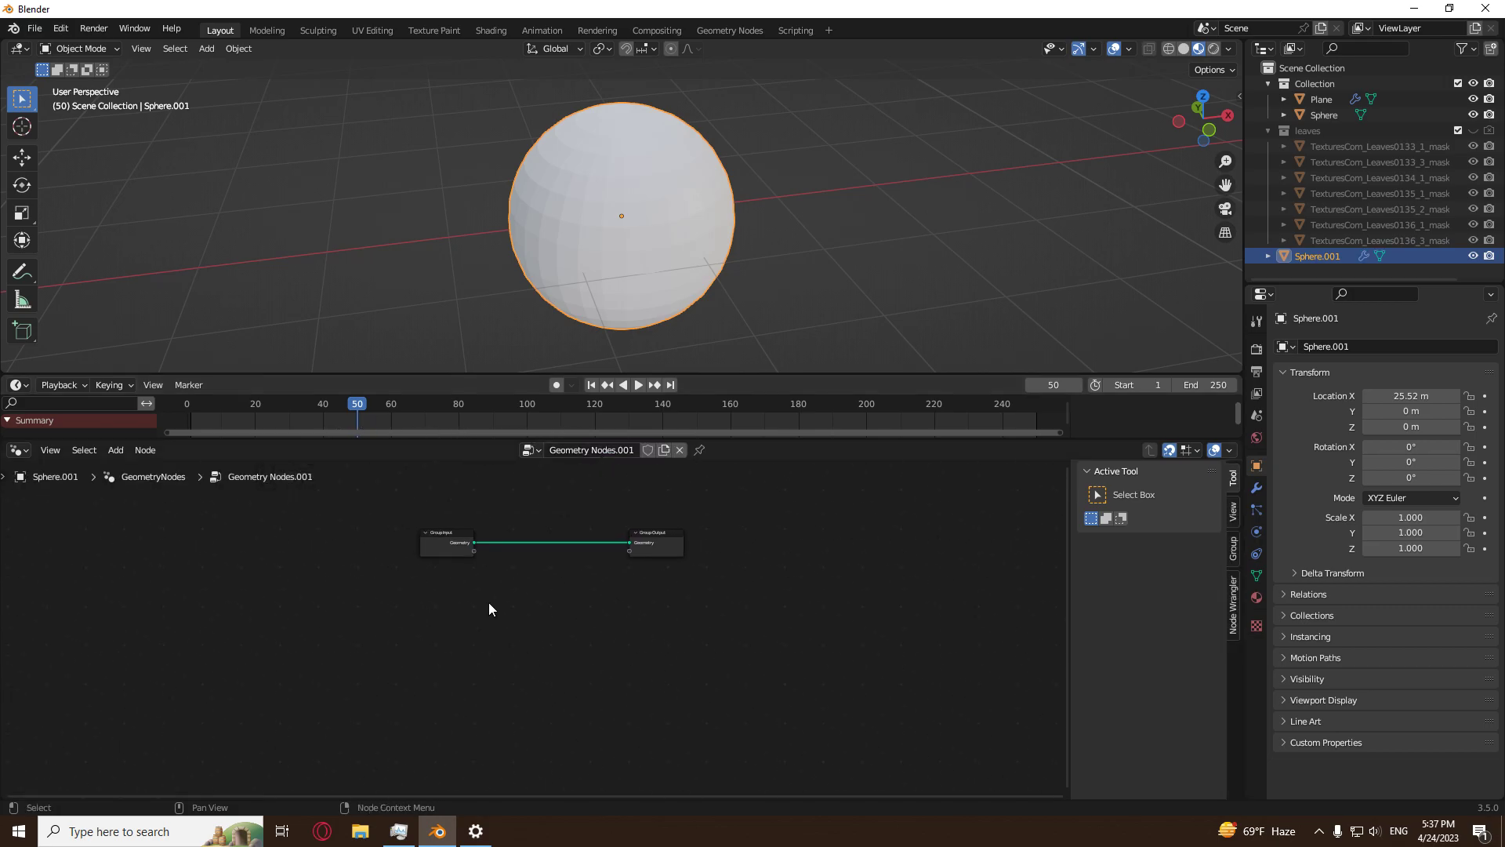
Spread the Group Input and Group Output nodes far apart to make room for more nodes.
left_click(462, 590)
left_click_drag(462, 591, 48, 581)
left_click(369, 513)
middle_click_drag(373, 514, 624, 481)
left_click_drag(296, 552, 116, 559)
left_click(340, 476)
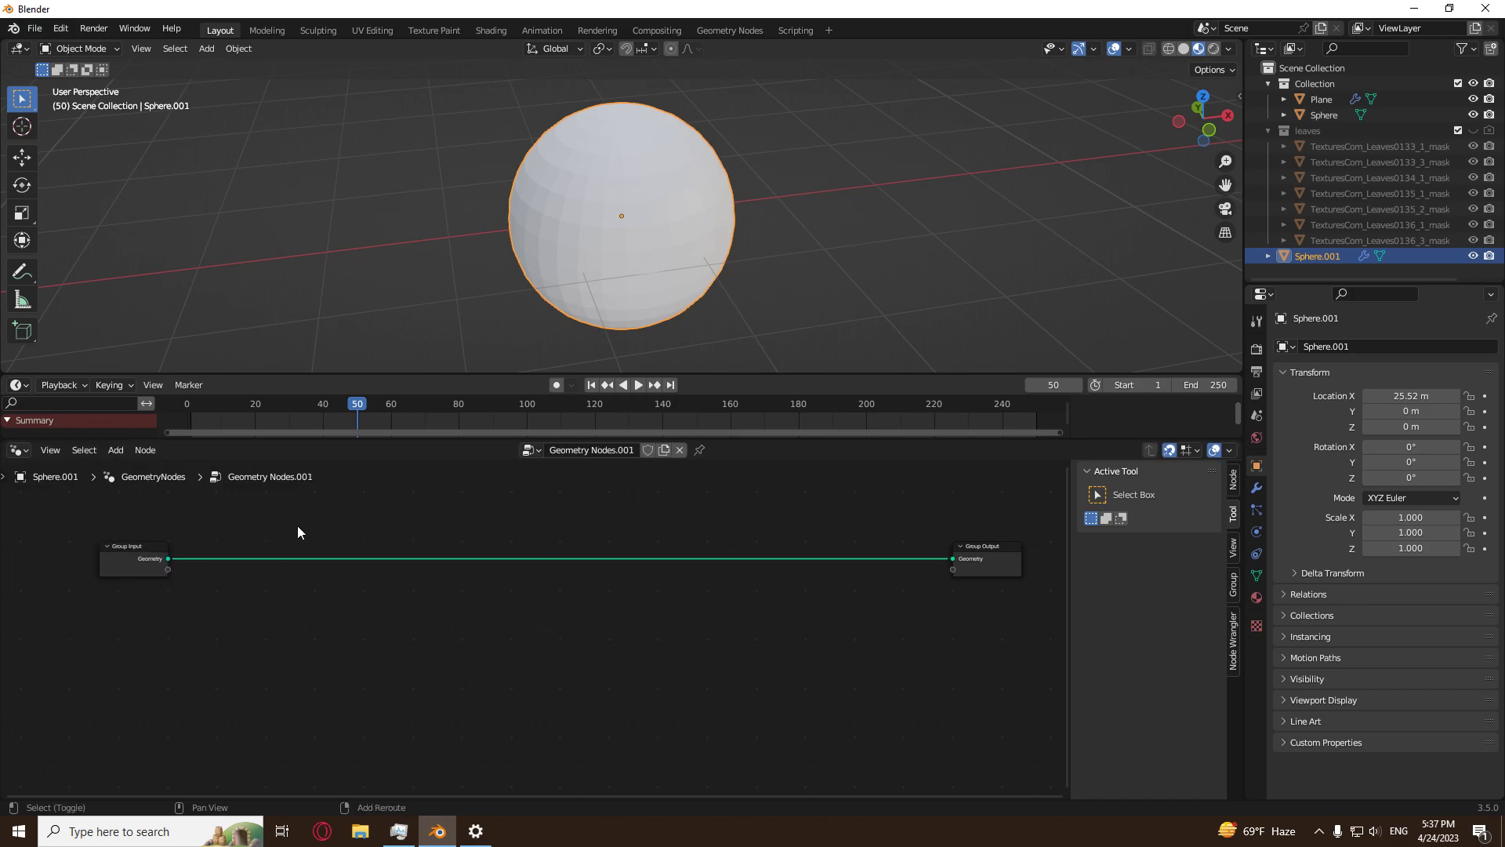
key("shift+a")
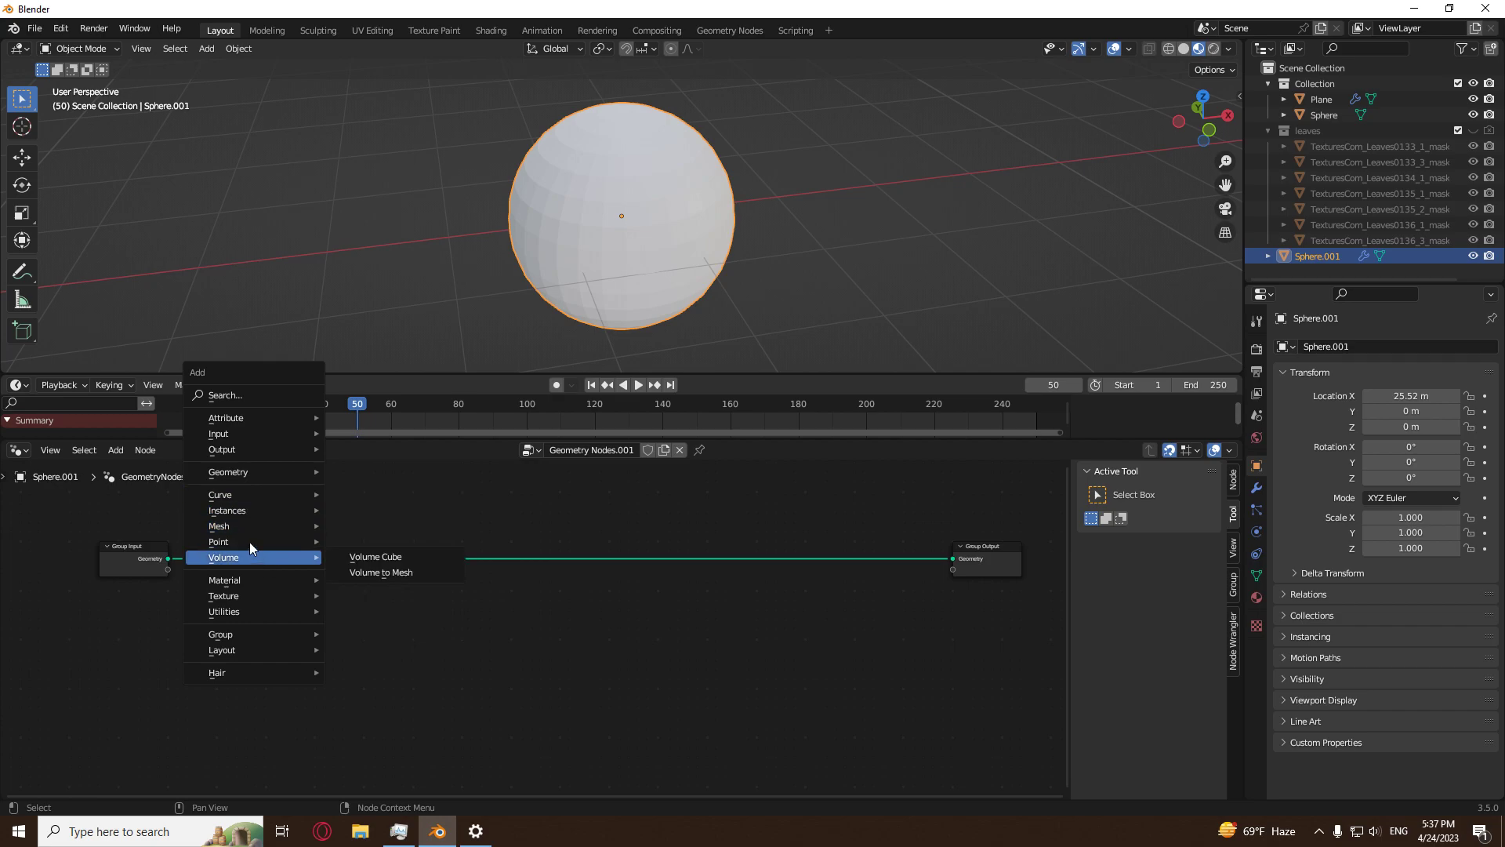
mouse_move(300, 542)
left_click(476, 831)
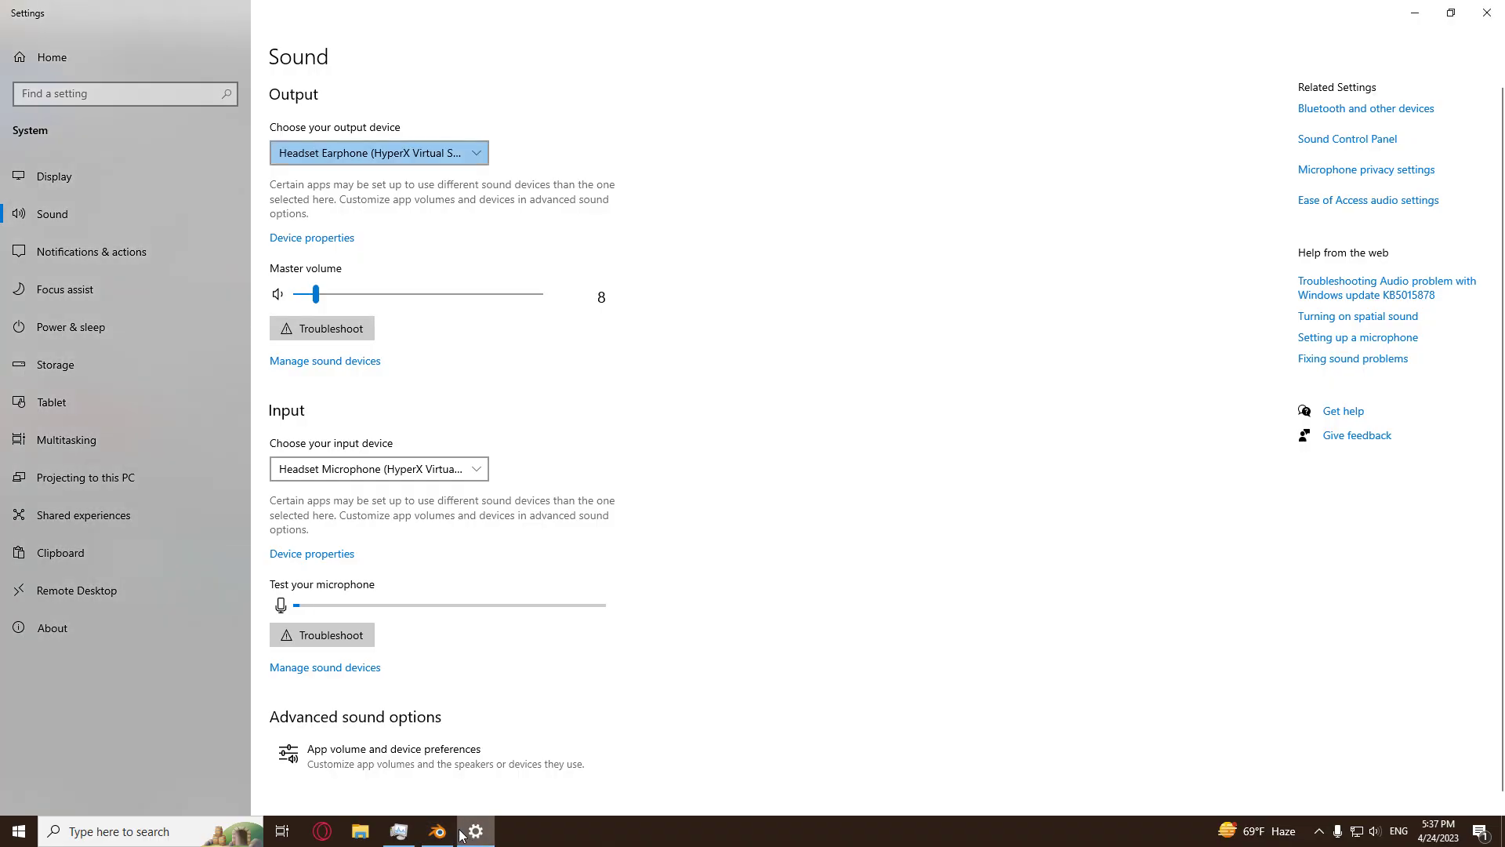
left_click(439, 832)
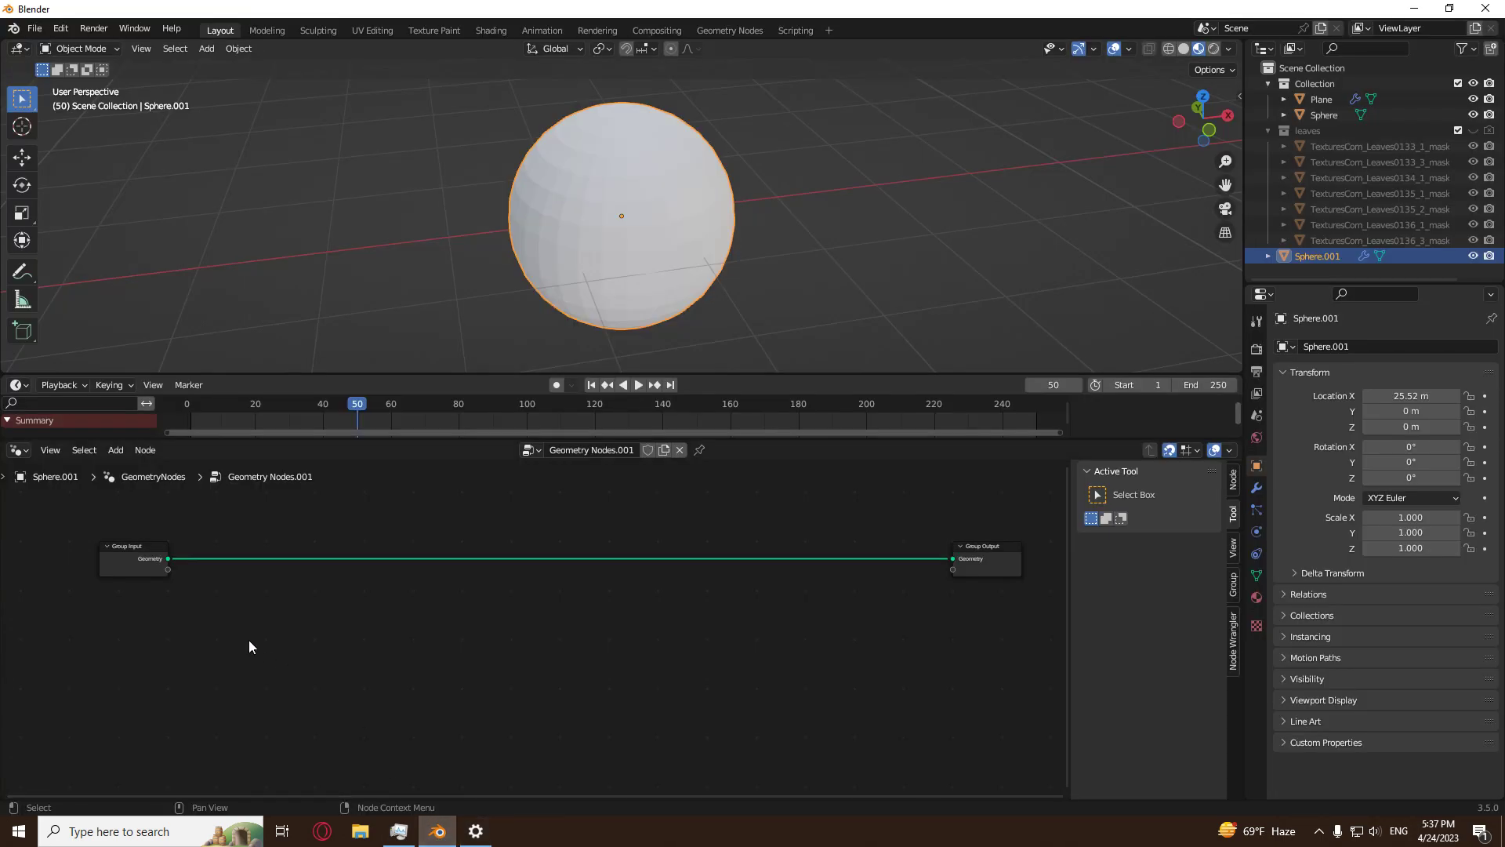
Insert a Distribute Points on Faces node on the link directly after the Group Input.
key("shift+a")
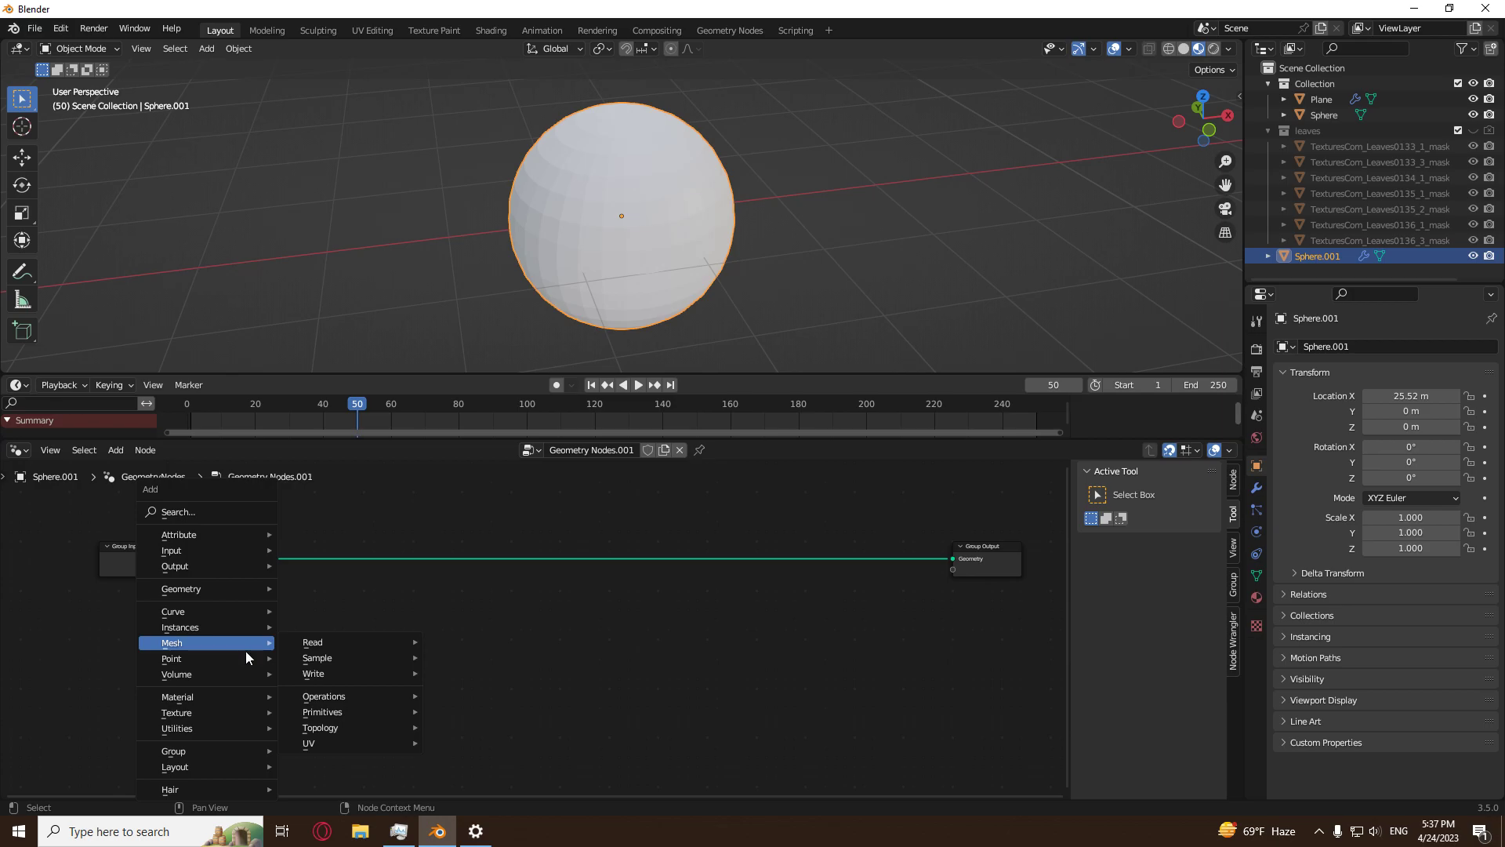
mouse_move(213, 660)
left_click(366, 674)
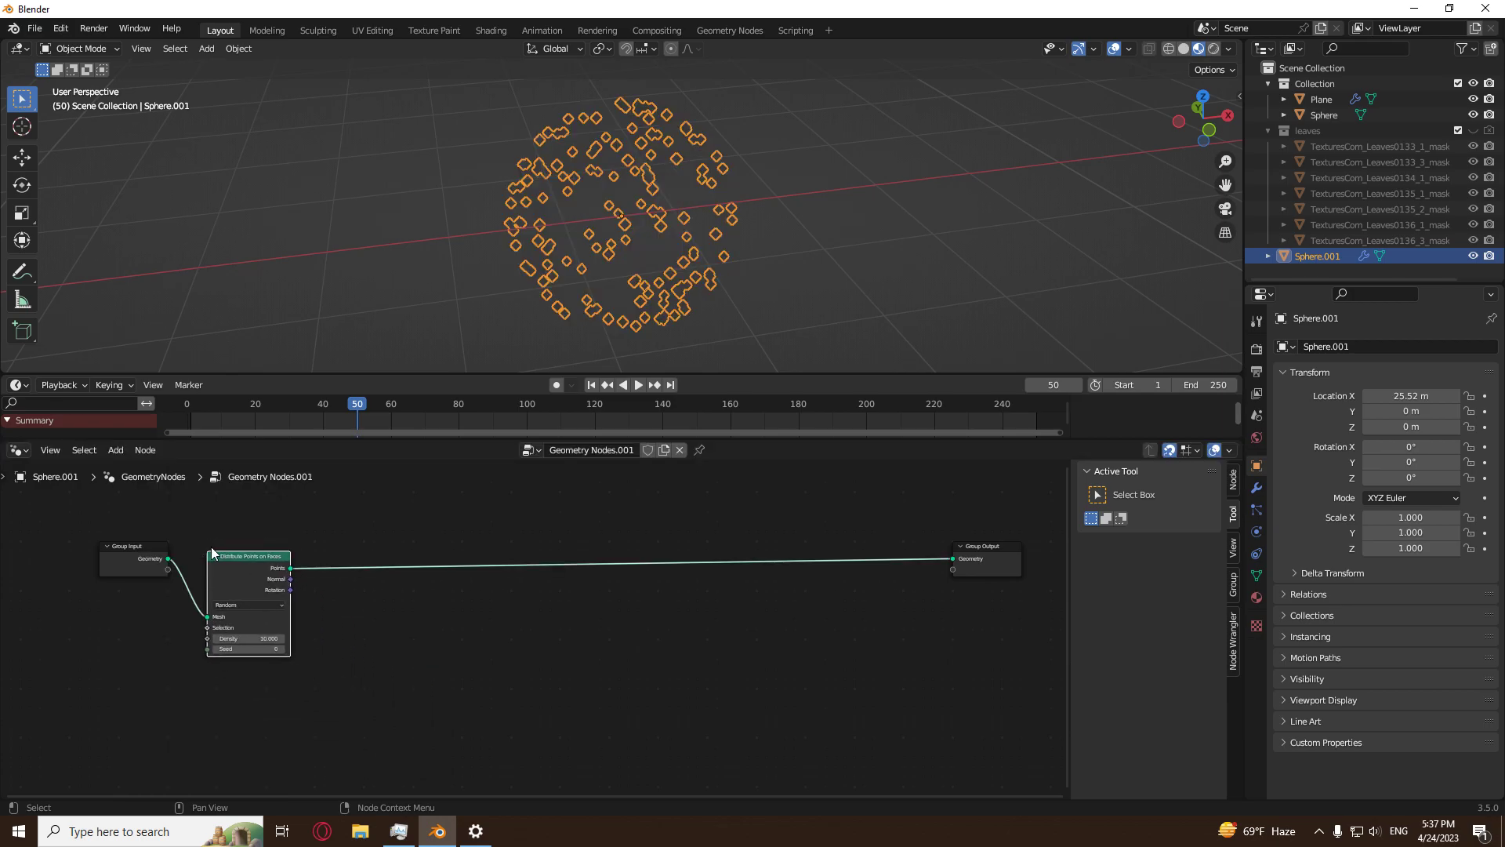
left_click(348, 632)
Set the density of the Distribute Points on Faces node to 59.1.
middle_click_drag(348, 626, 544, 647)
scroll(532, 639, "up", 3)
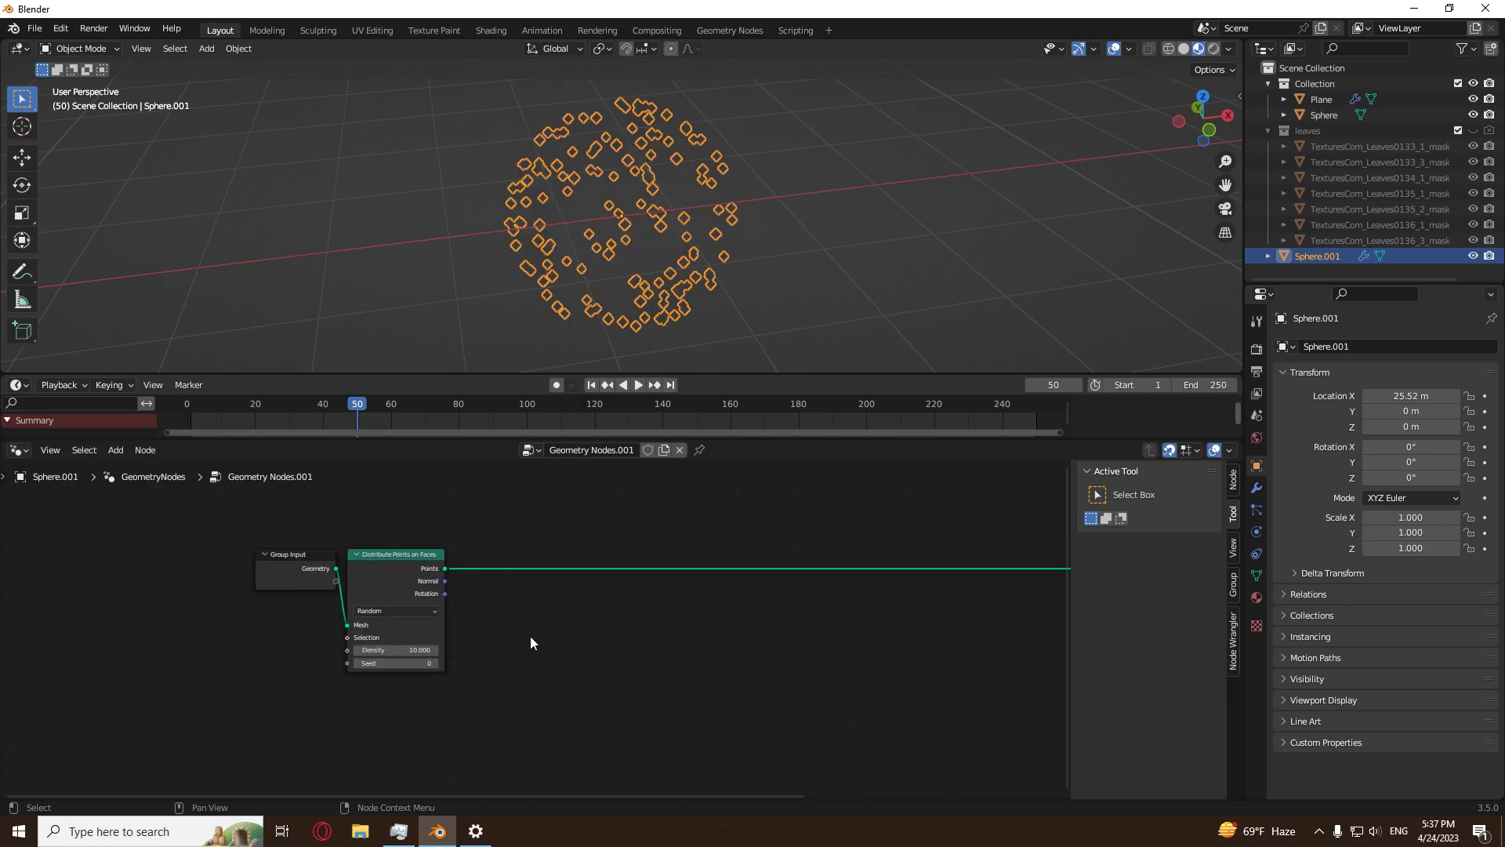
left_click_drag(382, 652, 594, 652)
left_click(876, 84)
left_click_drag(757, 134, 656, 189)
Bring the leaves collection into the node tree as a Collection Info node below Distribute Points on Faces.
scroll(618, 629, "down", 3)
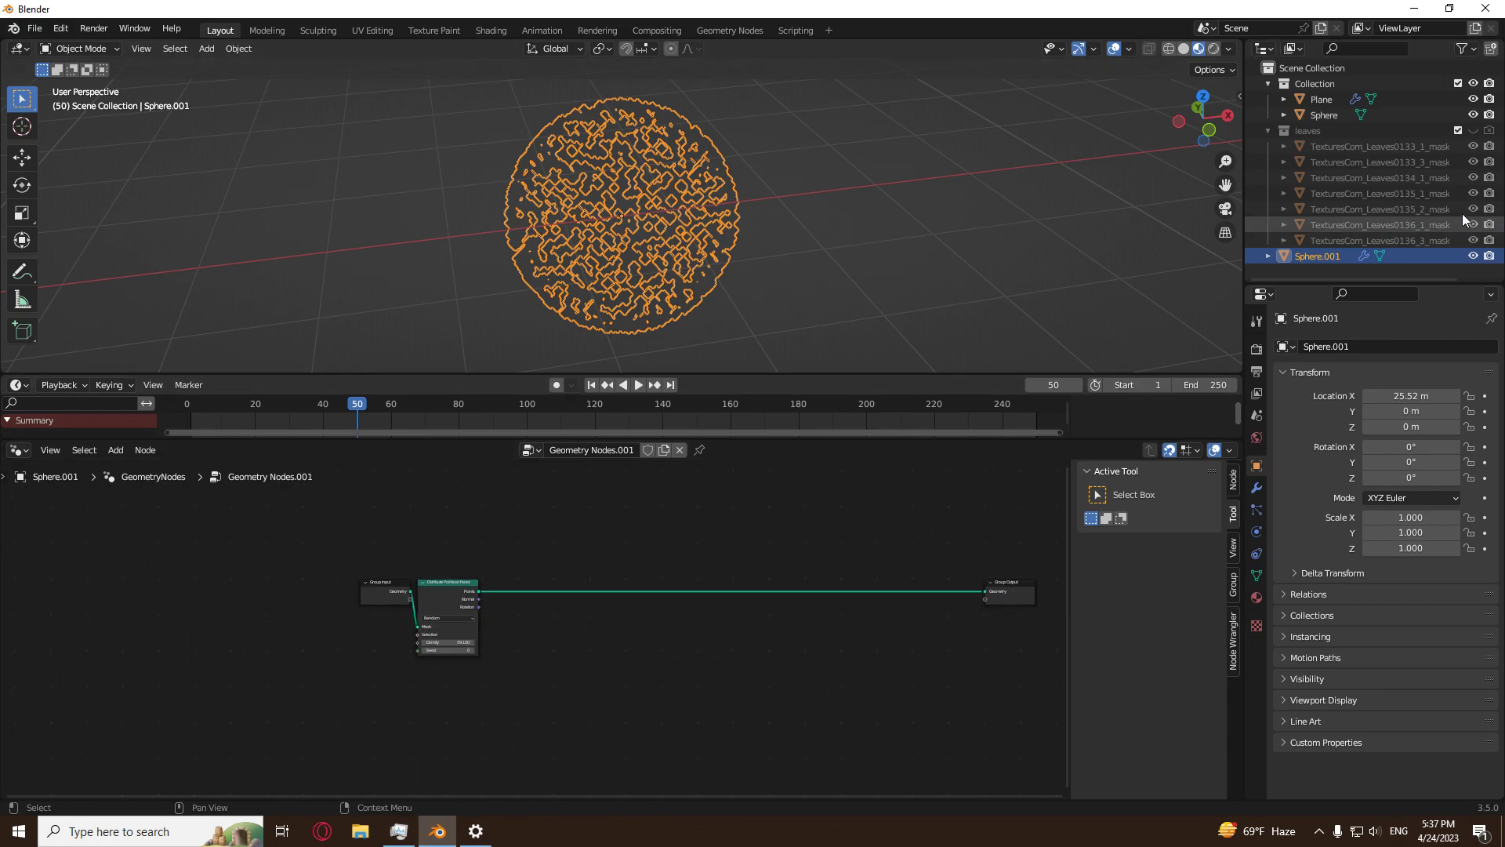
left_click_drag(1337, 133, 473, 614)
scroll(572, 631, "up", 2)
left_click(461, 665)
scroll(590, 657, "up", 2)
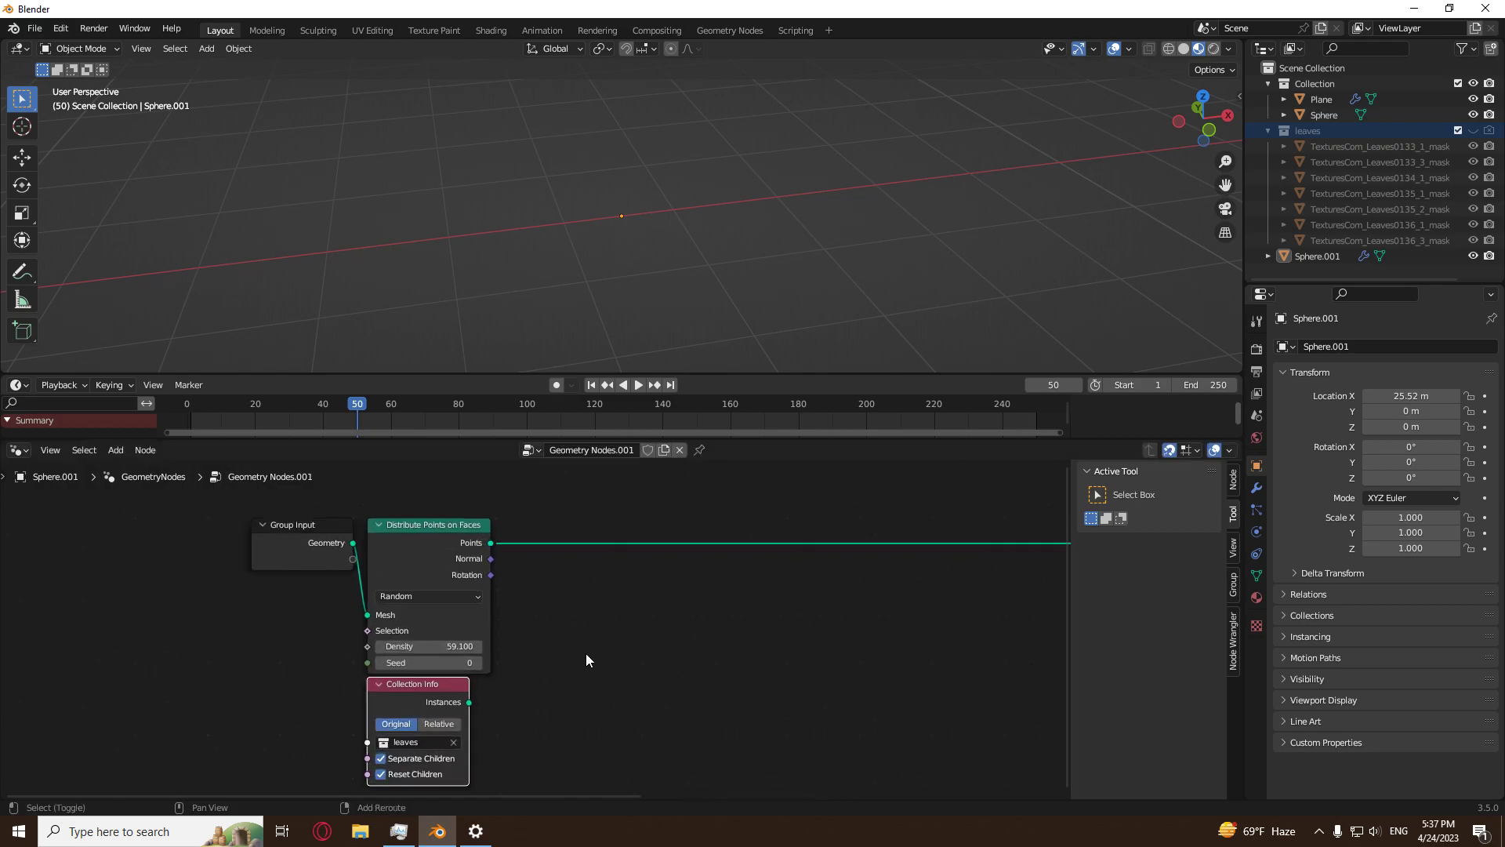
Insert an Instance on Points node on the link after Distribute Points on Faces.
key("shift+a")
mouse_move(561, 617)
left_click(688, 613)
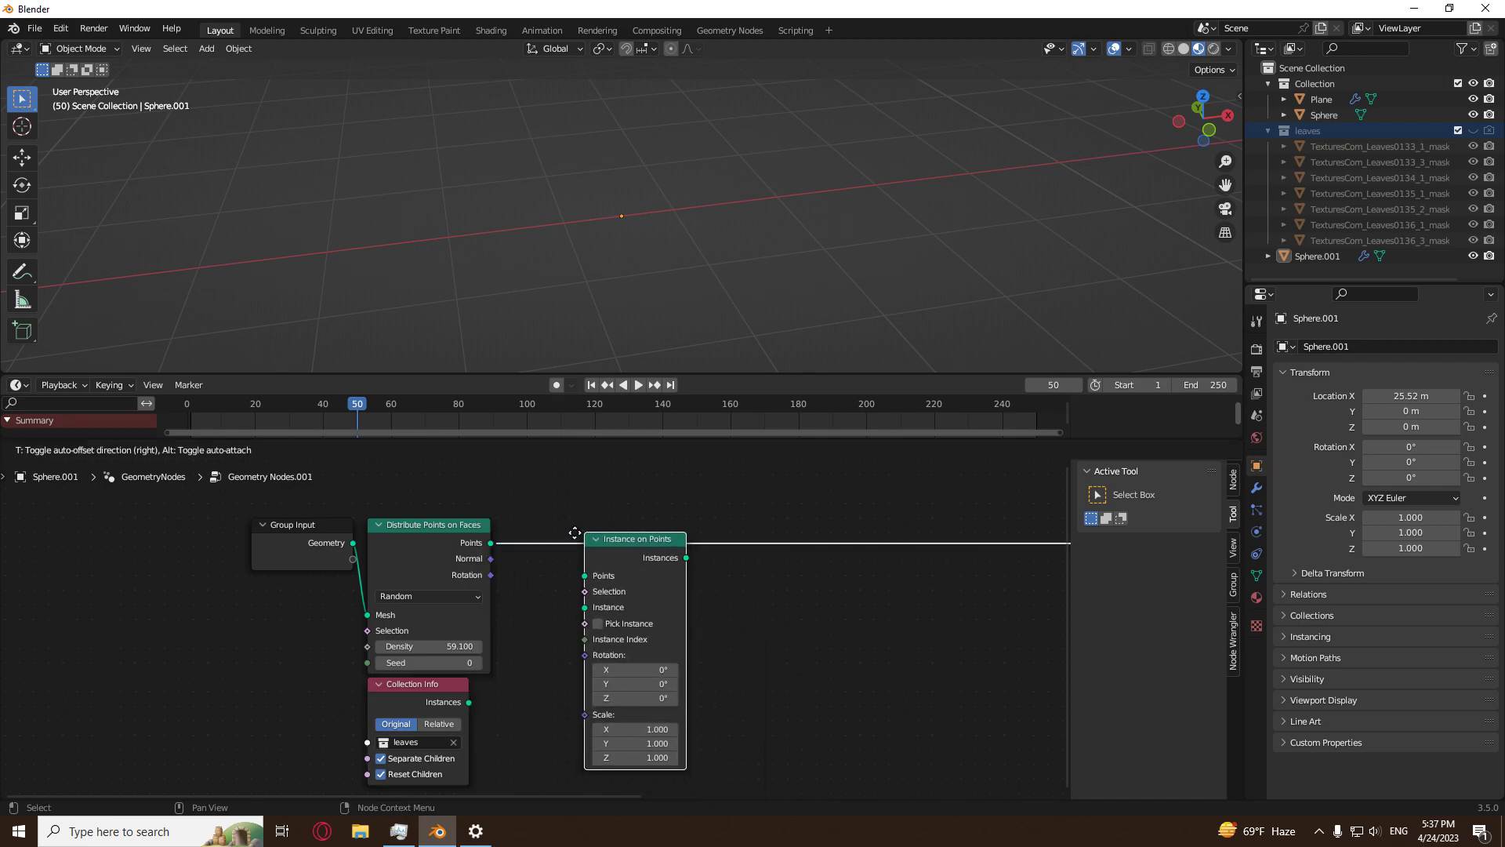
left_click(562, 520)
Connect the leaves collection's Instances output to the Instance input of Instance on Points and enable Pick Instance.
left_click_drag(467, 702, 570, 593)
left_click(582, 609)
middle_click_drag(572, 251, 741, 231)
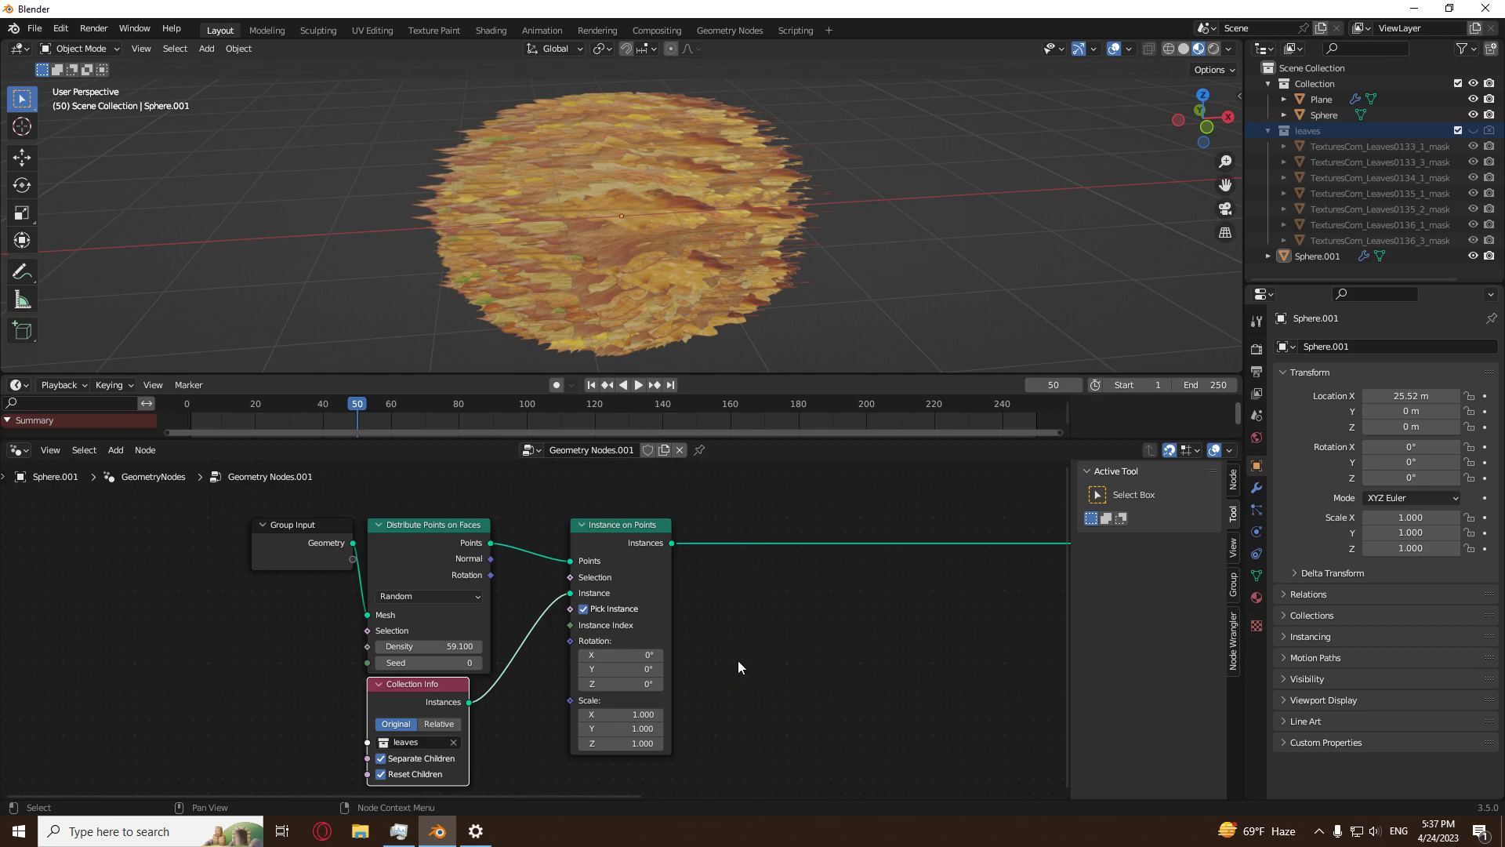
Connect the Rotation output of Distribute Points on Faces to the Rotation input of Instance on Points.
middle_click_drag(736, 659, 795, 647)
left_click_drag(549, 560, 630, 628)
middle_click_drag(706, 236, 258, 298)
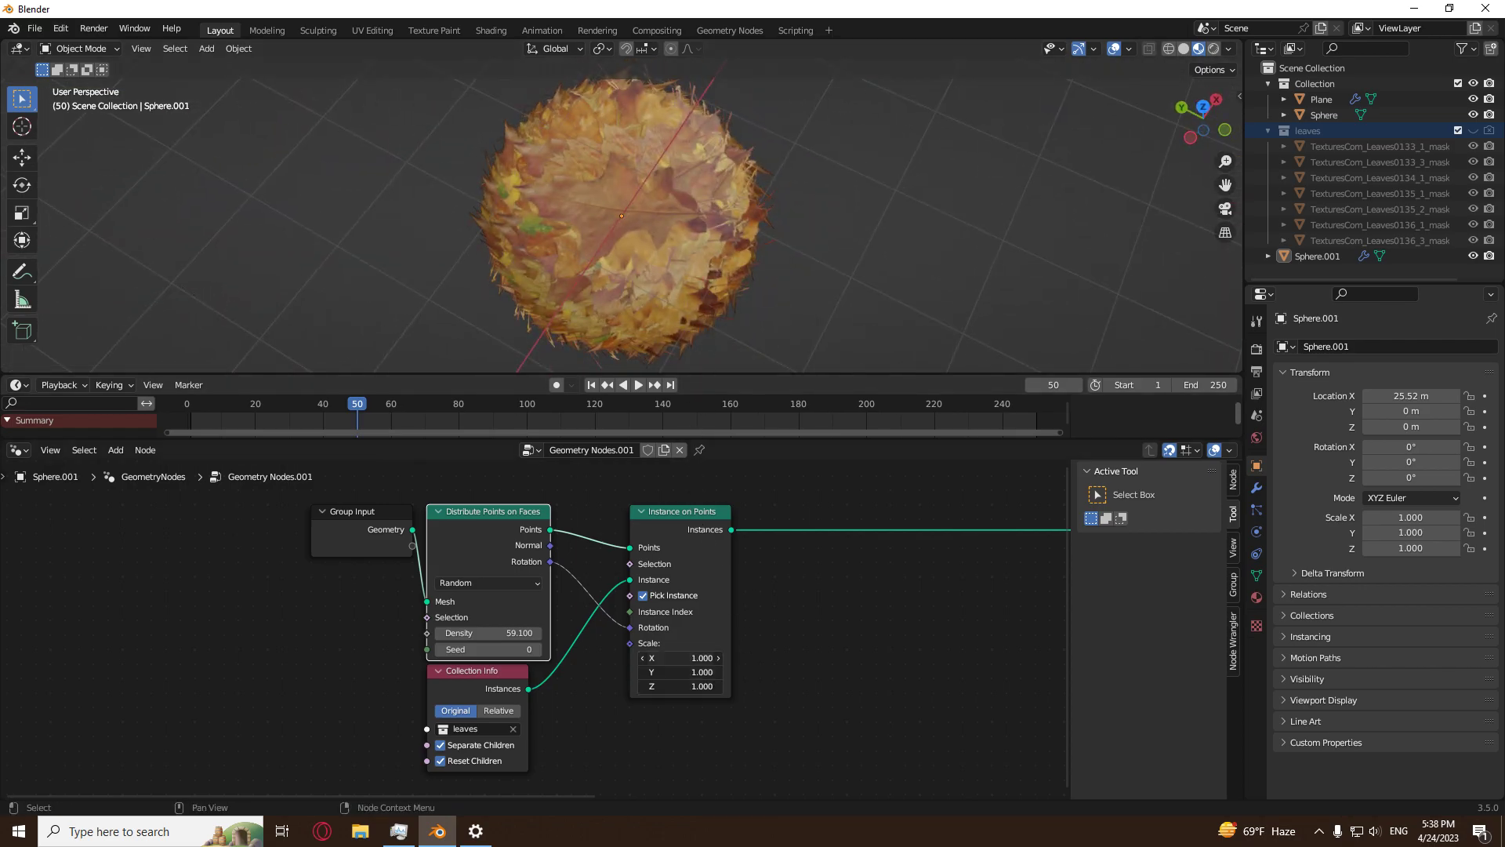
Set the Instance on Points scale to 0.2 on all three axes and inspect the smaller leaves around the sphere.
scroll(567, 562, "up", 1)
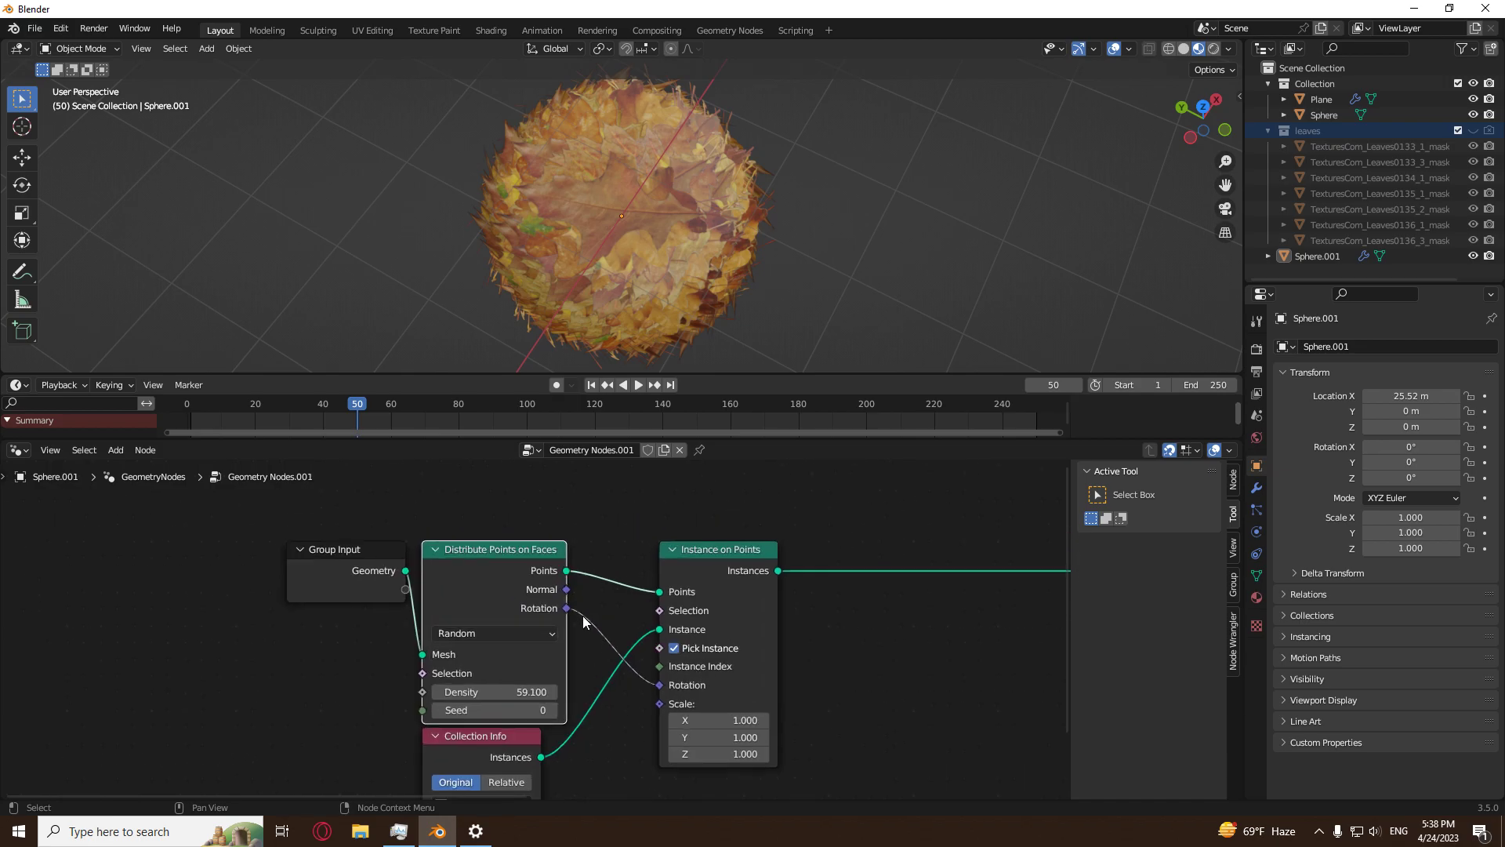
mouse_move(735, 251)
middle_mouse_down()
mouse_move(784, 118)
mouse_move(737, 227)
middle_mouse_up()
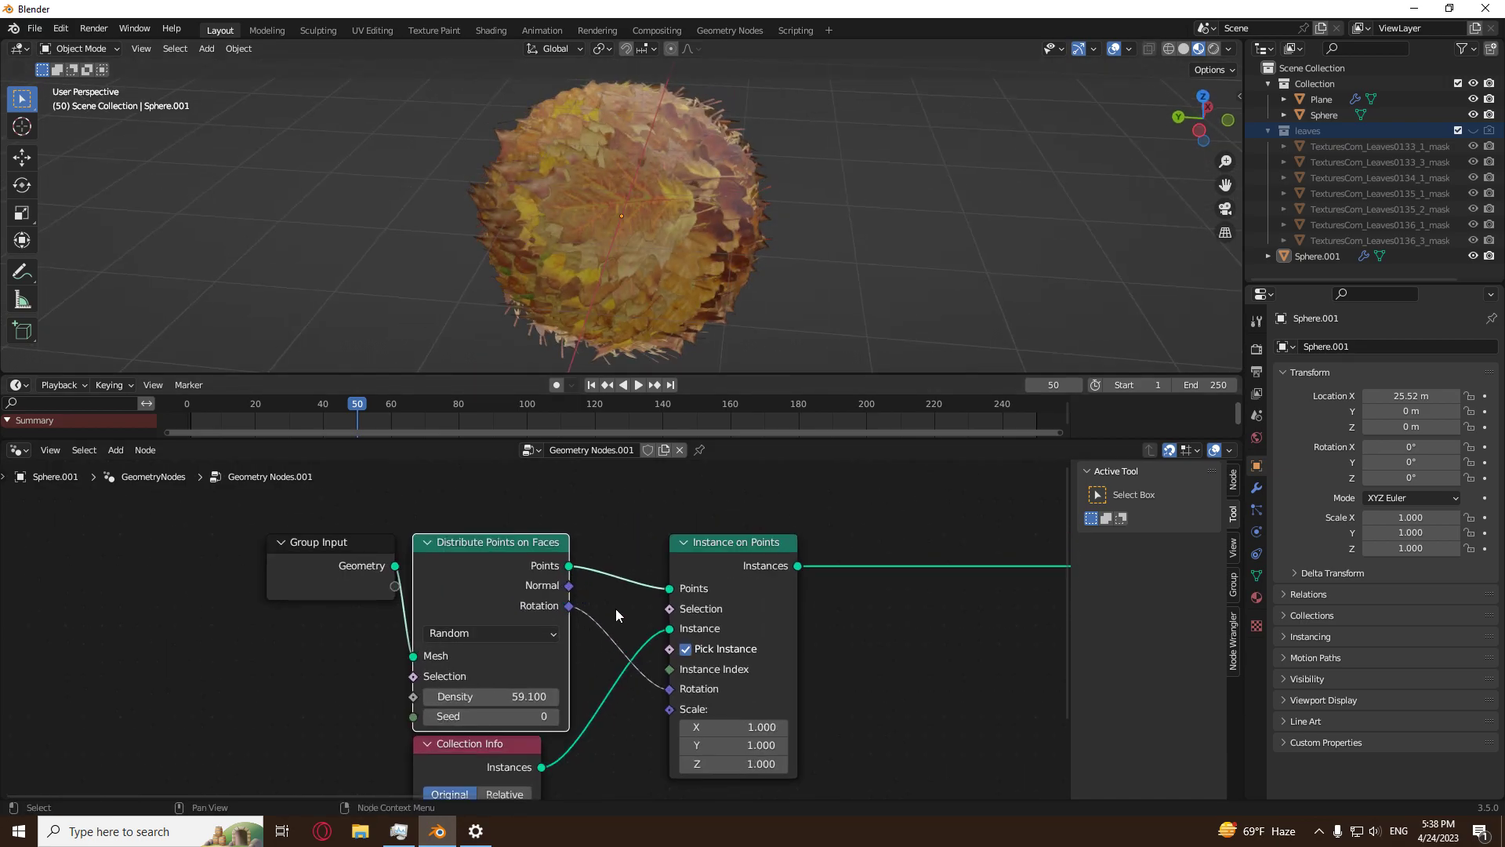
left_click_drag(754, 723, 753, 764)
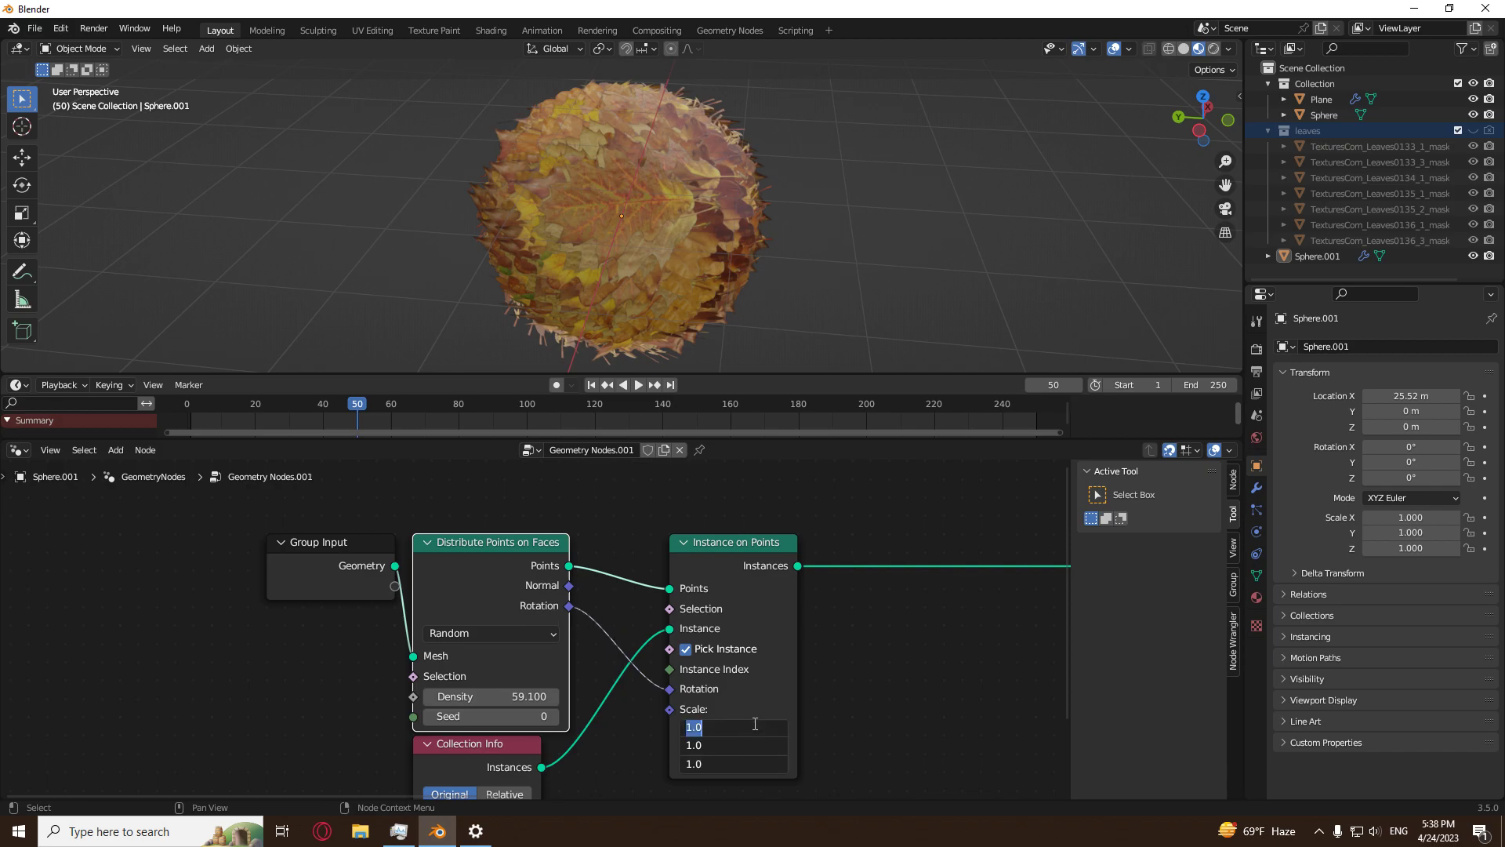
key("Return")
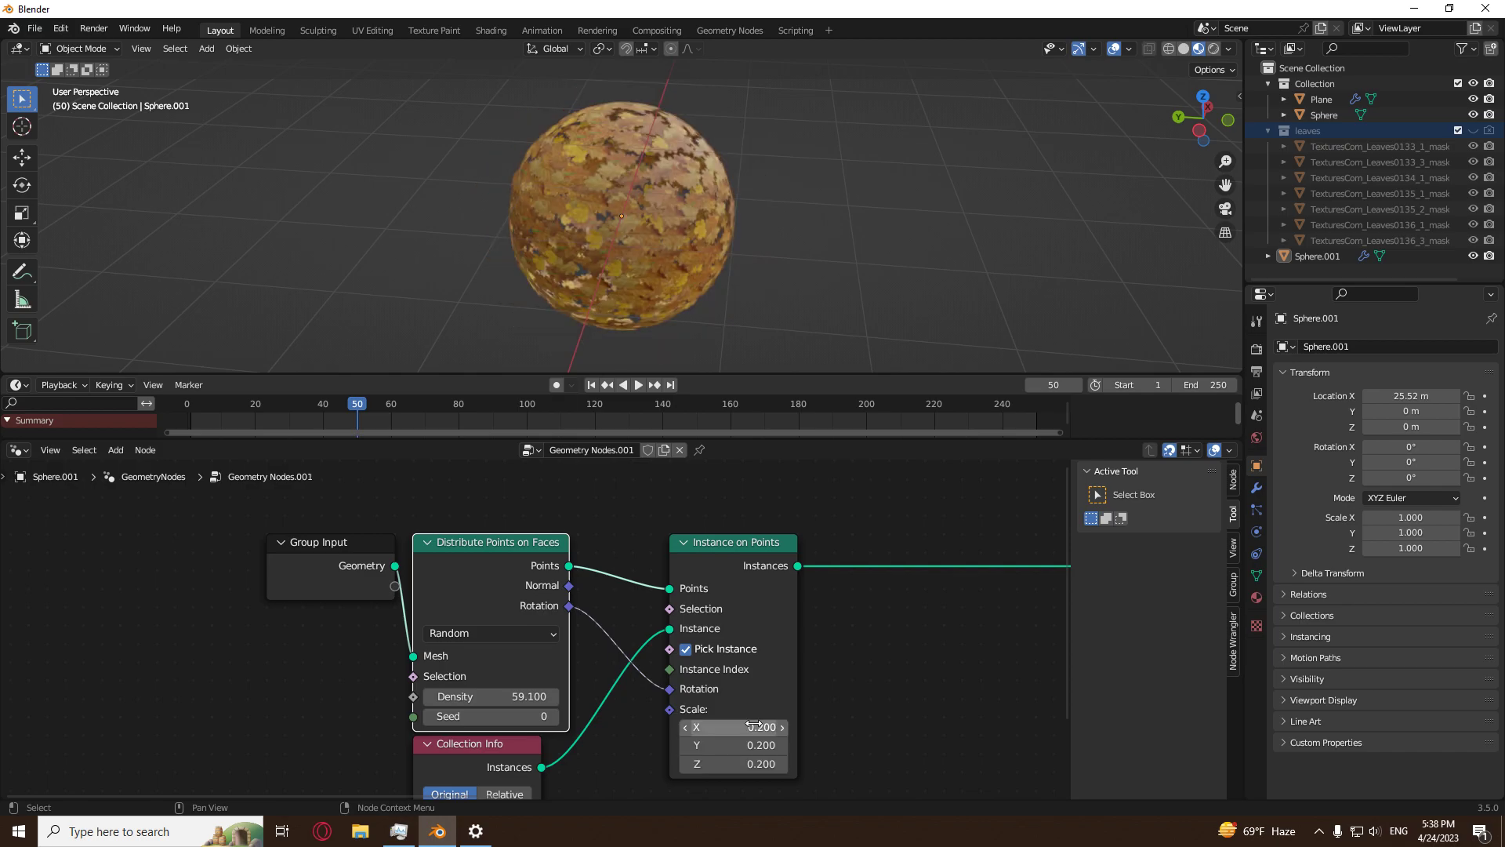
scroll(726, 266, "up", 2)
mouse_move(726, 266)
middle_mouse_down()
mouse_move(743, 177)
mouse_move(717, 266)
middle_mouse_up()
middle_click_drag(542, 241, 650, 298)
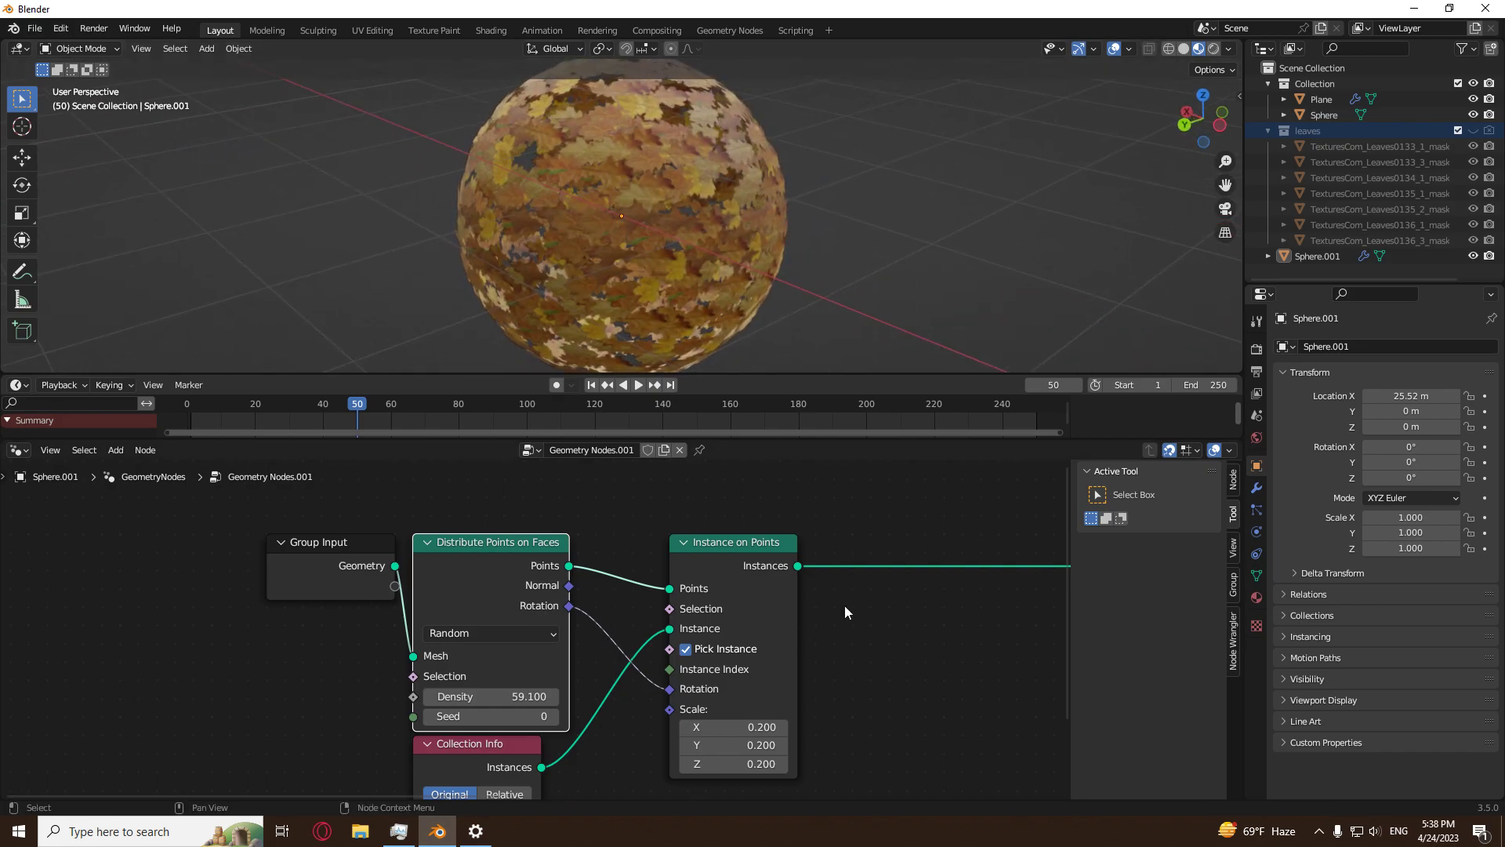
middle_click_drag(738, 276, 668, 292)
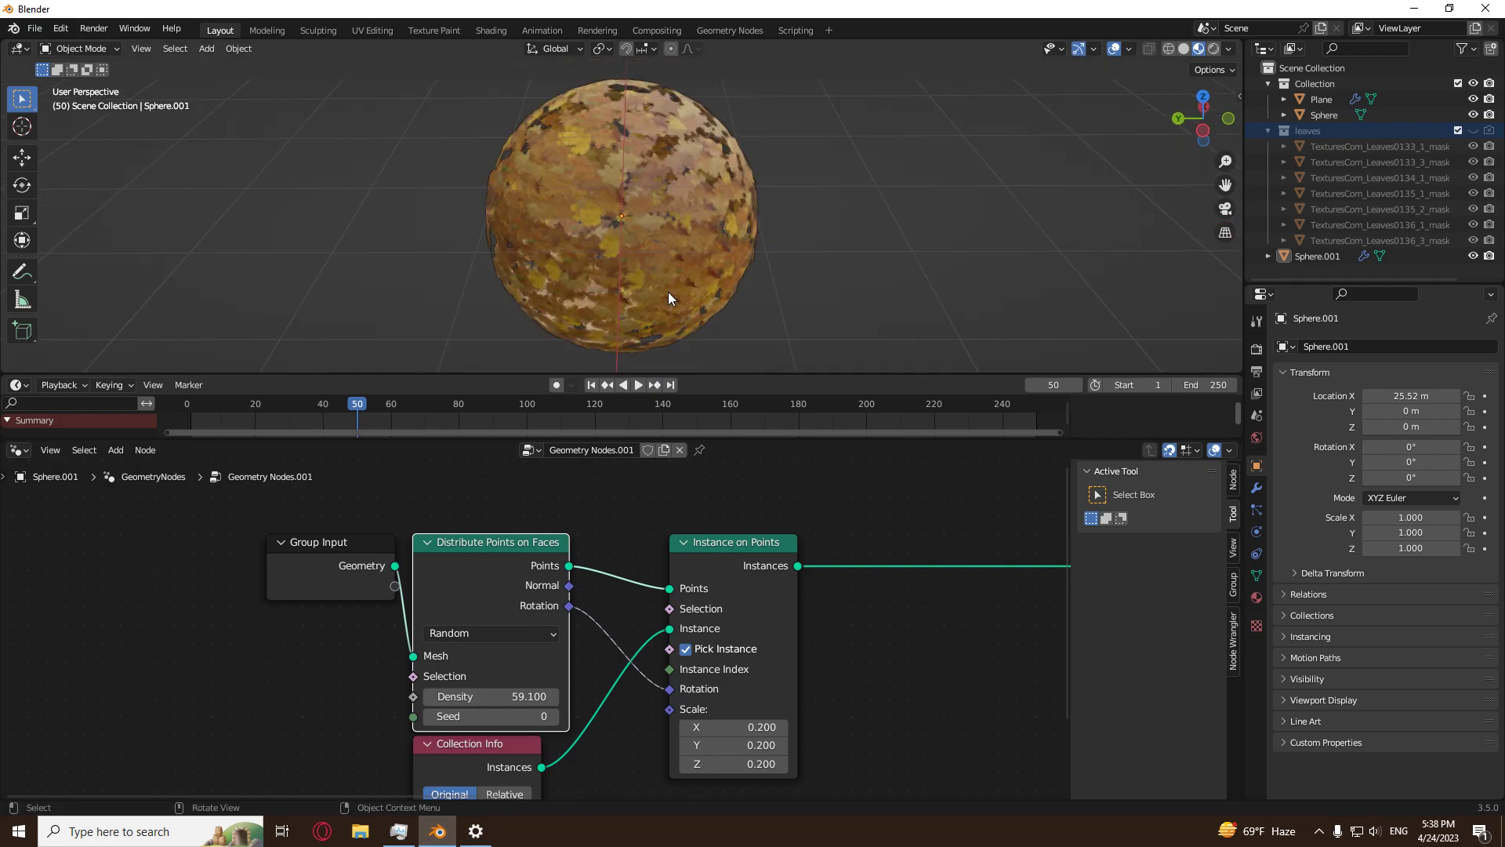
Insert a Set Position node on the link between Instance on Points and Group Output.
scroll(770, 603, "down", 3)
middle_click_drag(770, 603, 432, 623)
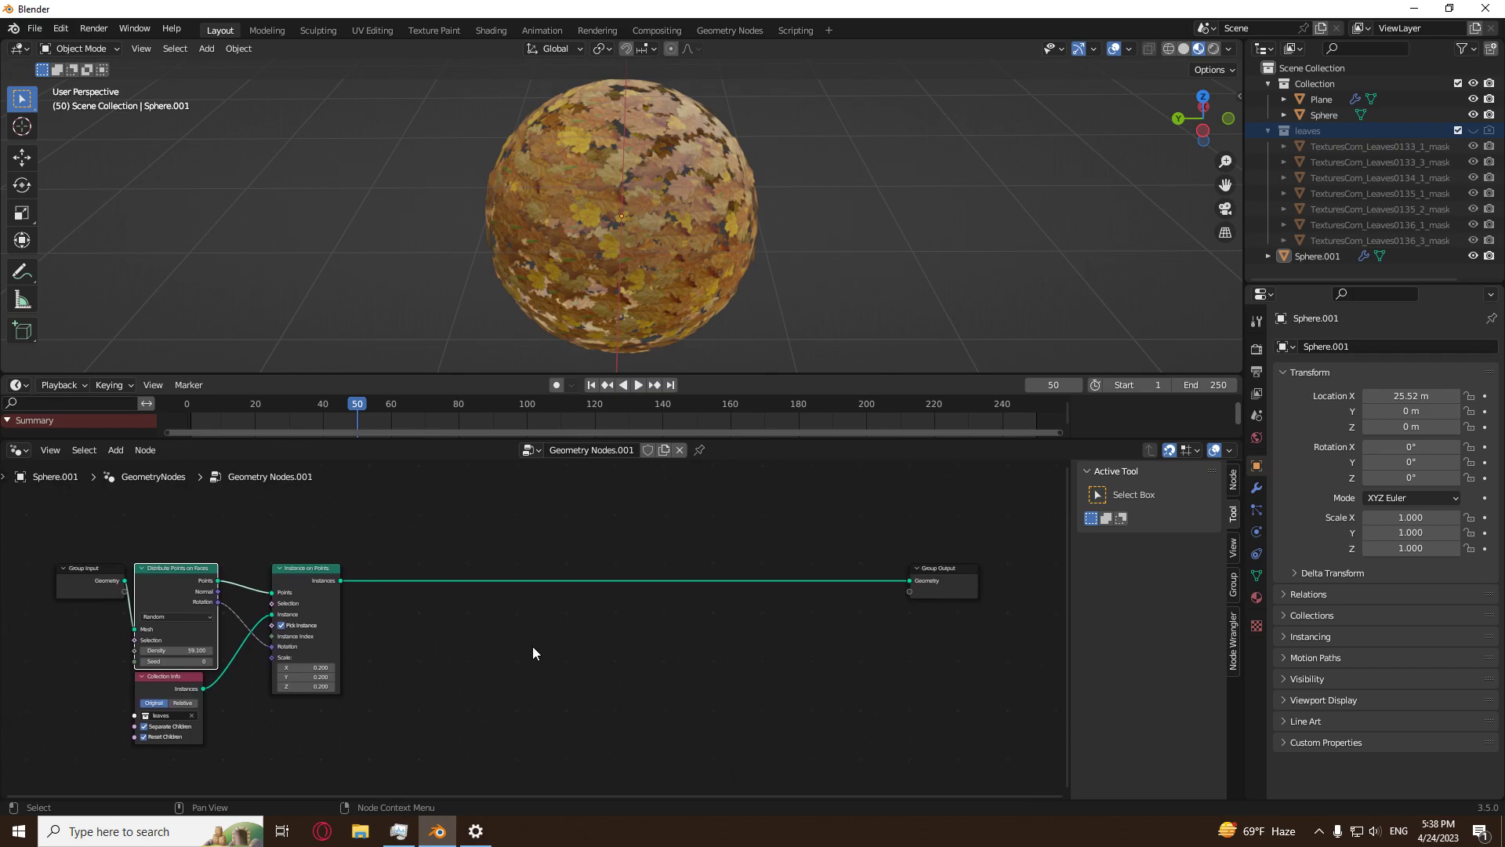
middle_click_drag(627, 258, 776, 240)
middle_click_drag(430, 657, 554, 651)
scroll(563, 616, "up", 1)
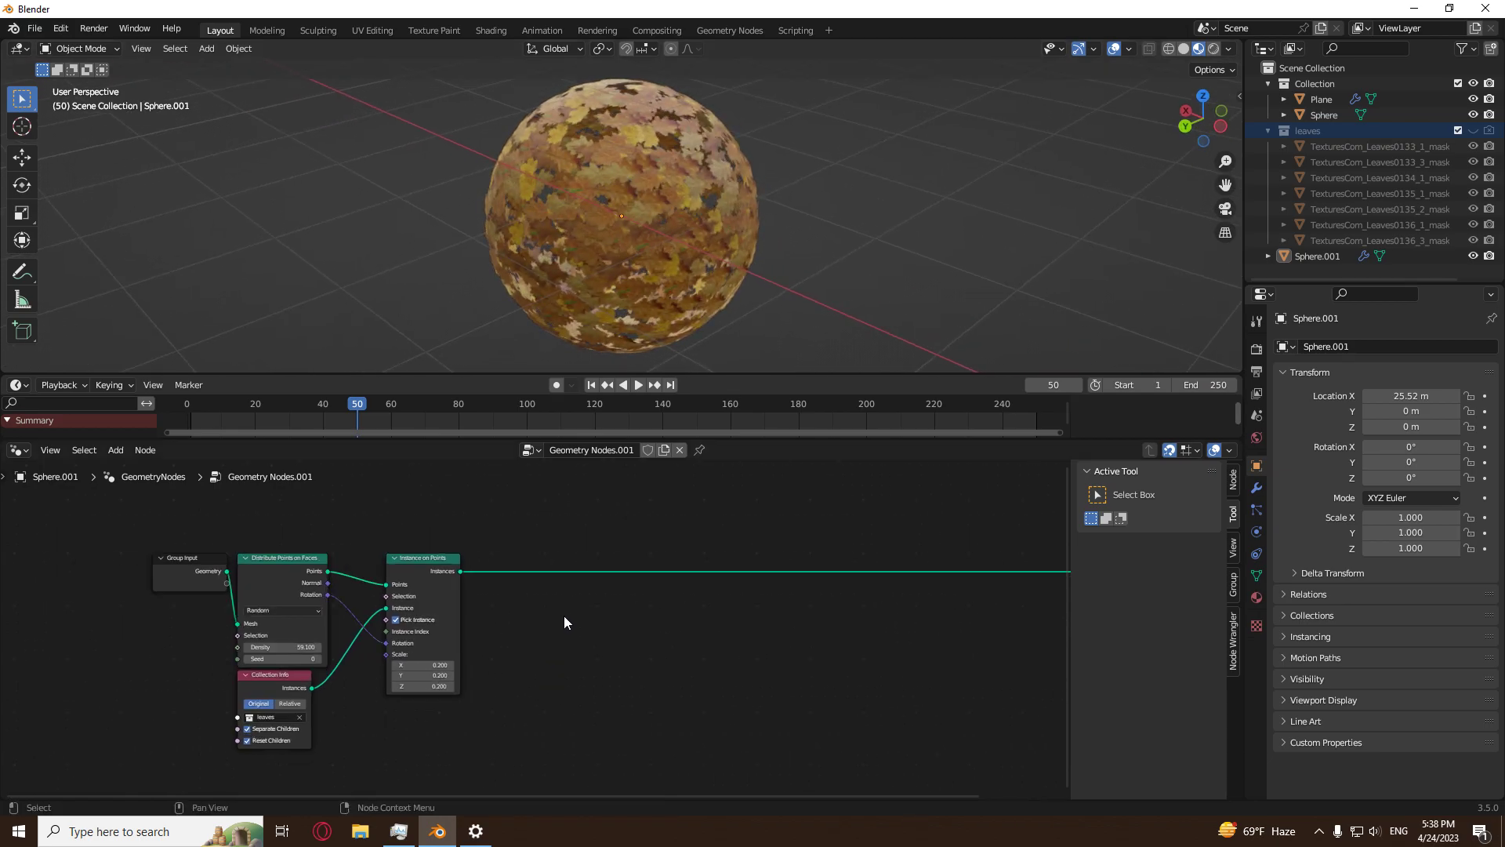
key("shift+a")
mouse_move(557, 580)
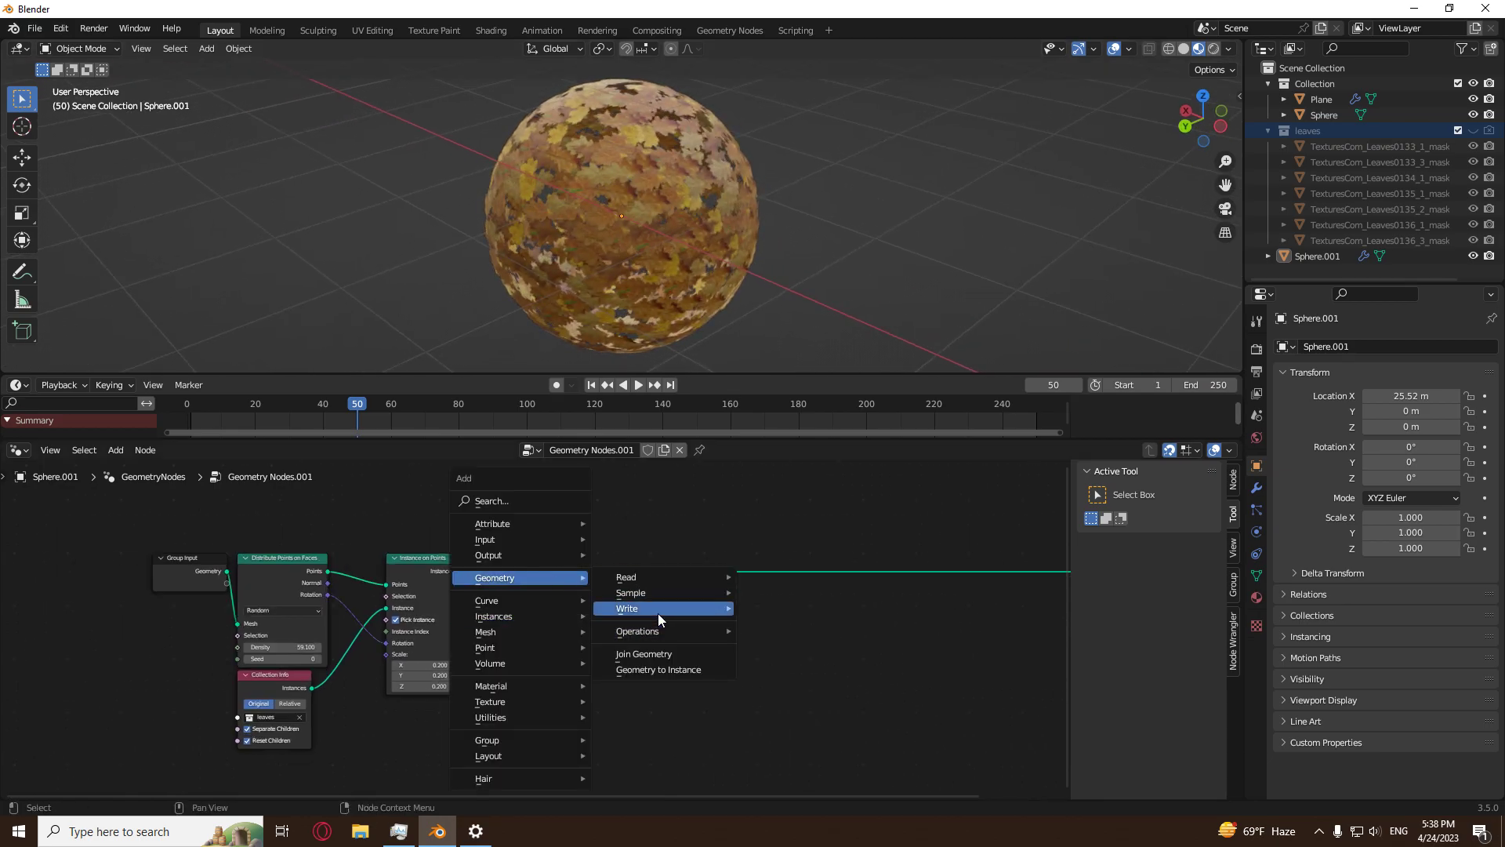
mouse_move(658, 613)
left_click(808, 624)
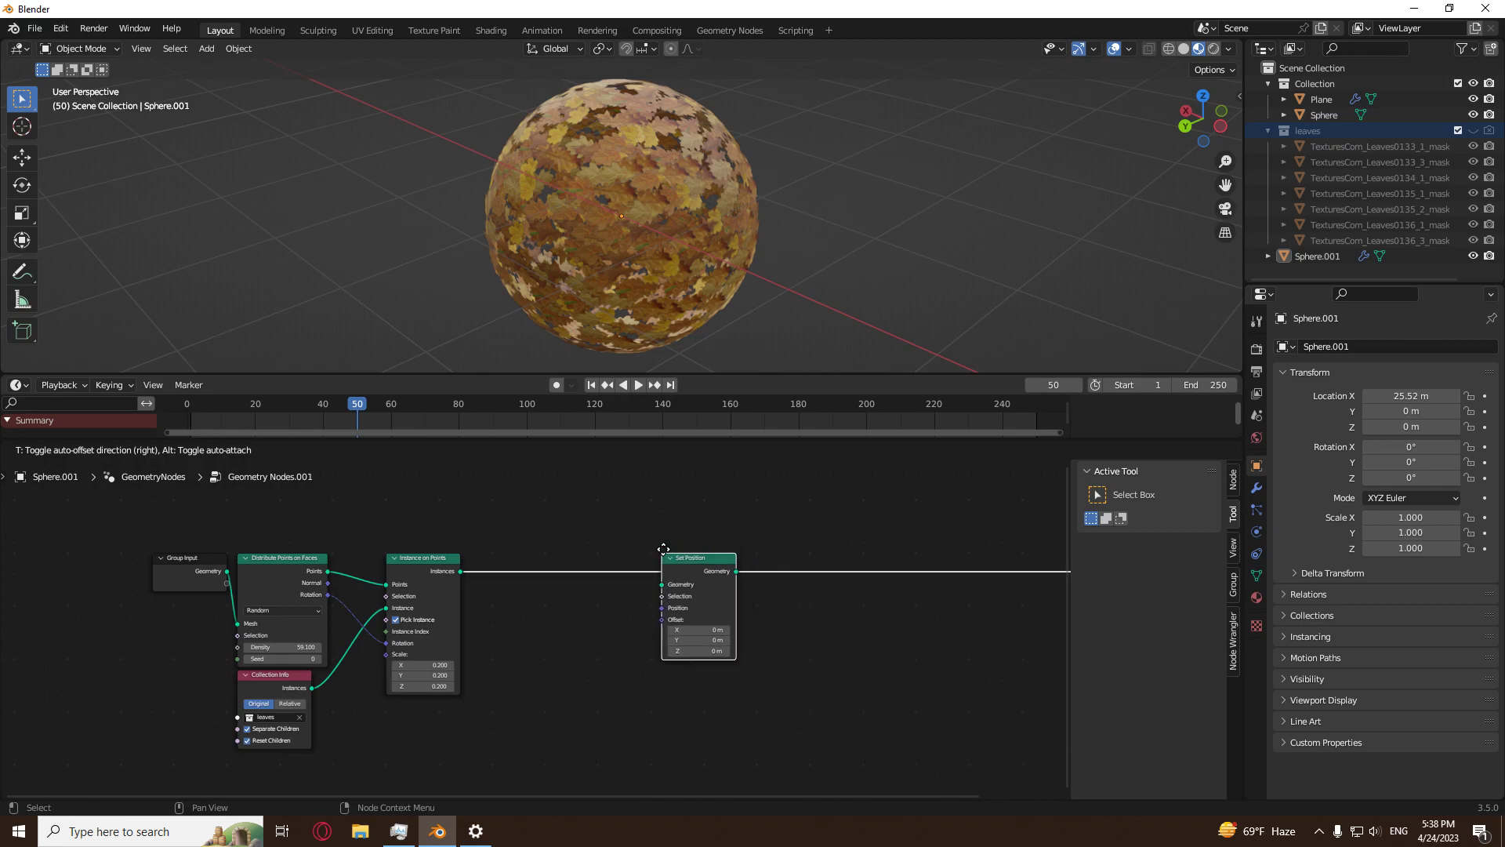
left_click(664, 549)
Move the Group Input node left along X to open a gap before Distribute Points on Faces.
scroll(566, 637, "up", 1)
key("shift+a")
middle_click_drag(236, 613, 540, 605)
left_click(401, 533)
key("g")
key("x")
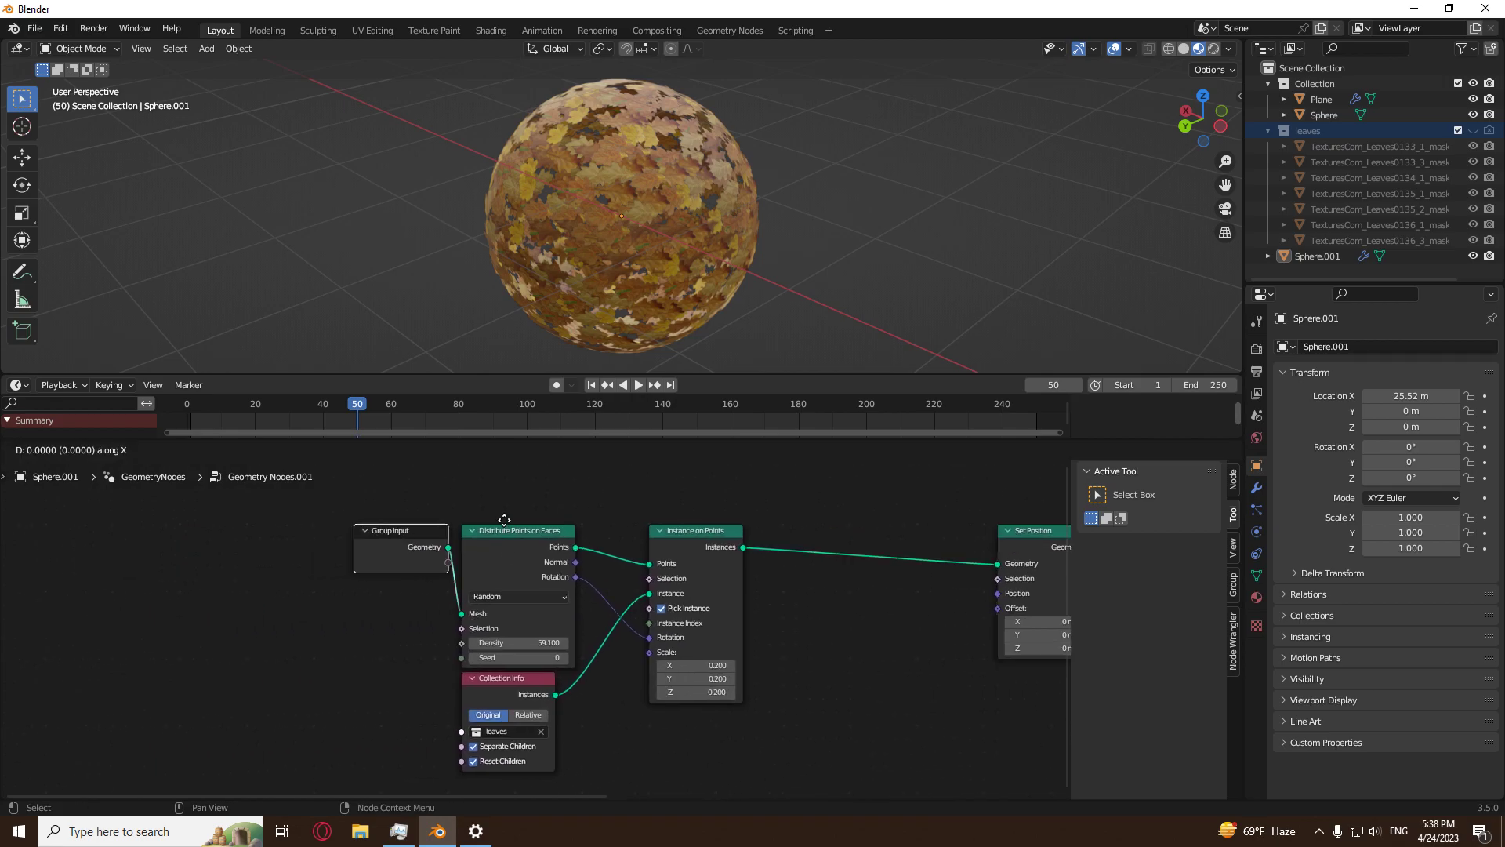
left_click(319, 538)
Insert a Capture Attribute node on the link between Group Input and Distribute Points on Faces.
key("shift+a")
mouse_move(367, 530)
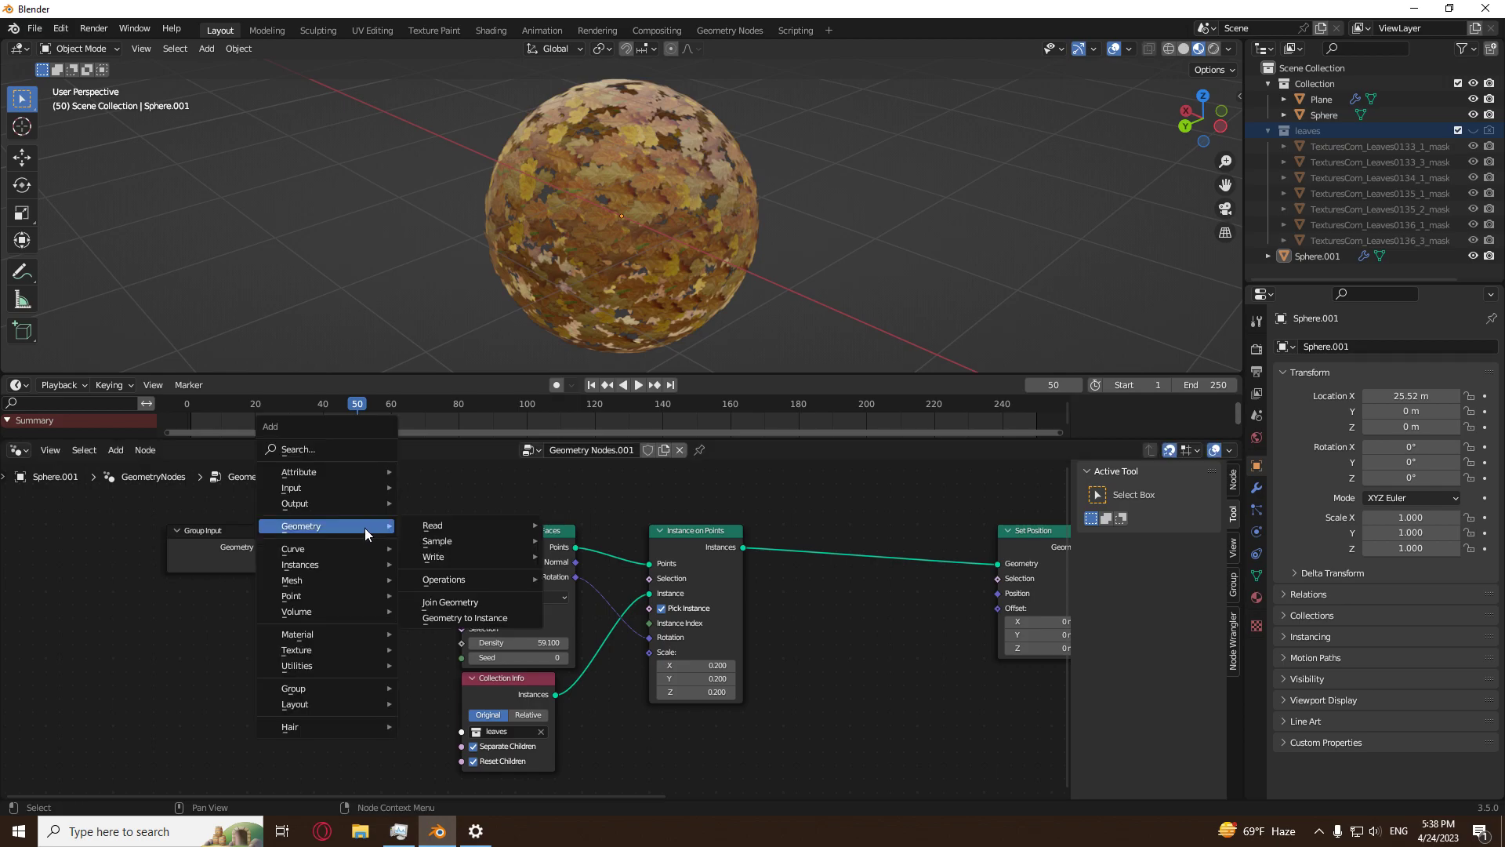
mouse_move(335, 468)
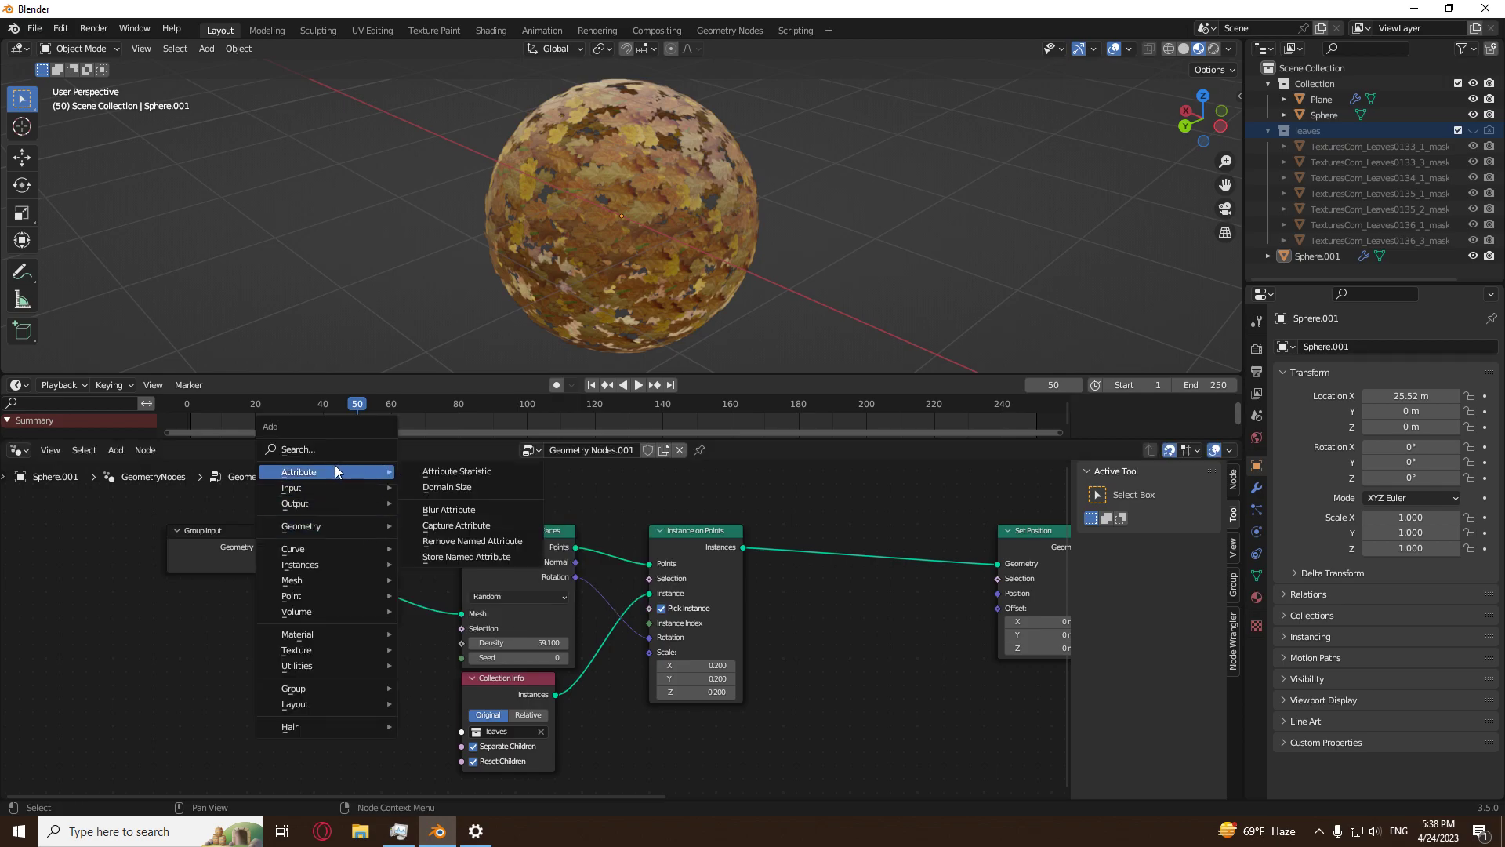
left_click(456, 524)
left_click(375, 515)
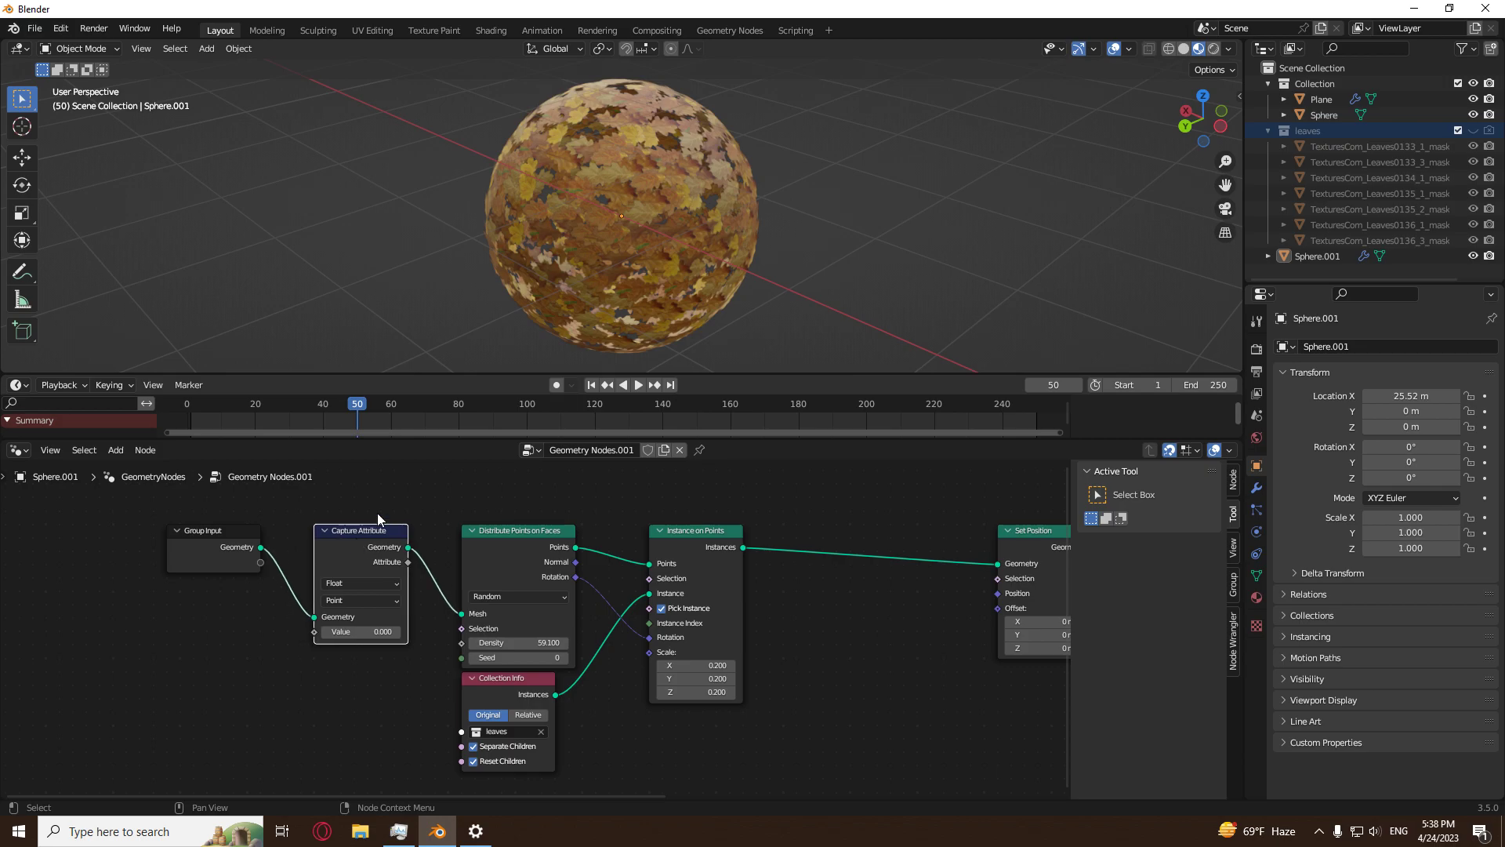
Connect the Normal output of Distribute Points on Faces to the Offset of Set Position and delete the Capture Attribute node, keeping its link.
middle_click_drag(384, 508, 283, 528)
left_click_drag(475, 581, 887, 628)
middle_click_drag(670, 312, 680, 300)
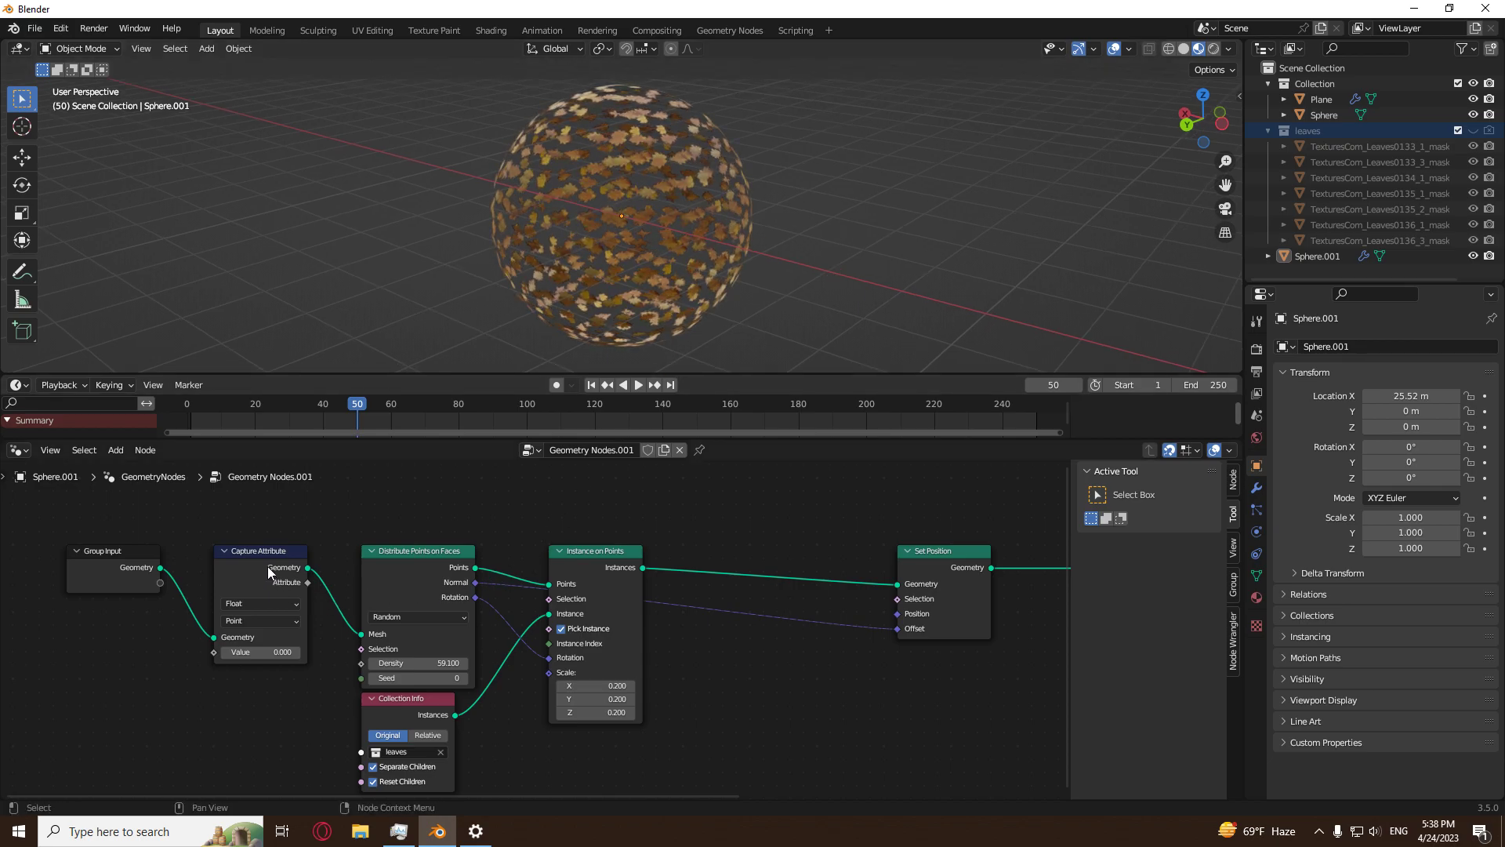
key("ctrl+x")
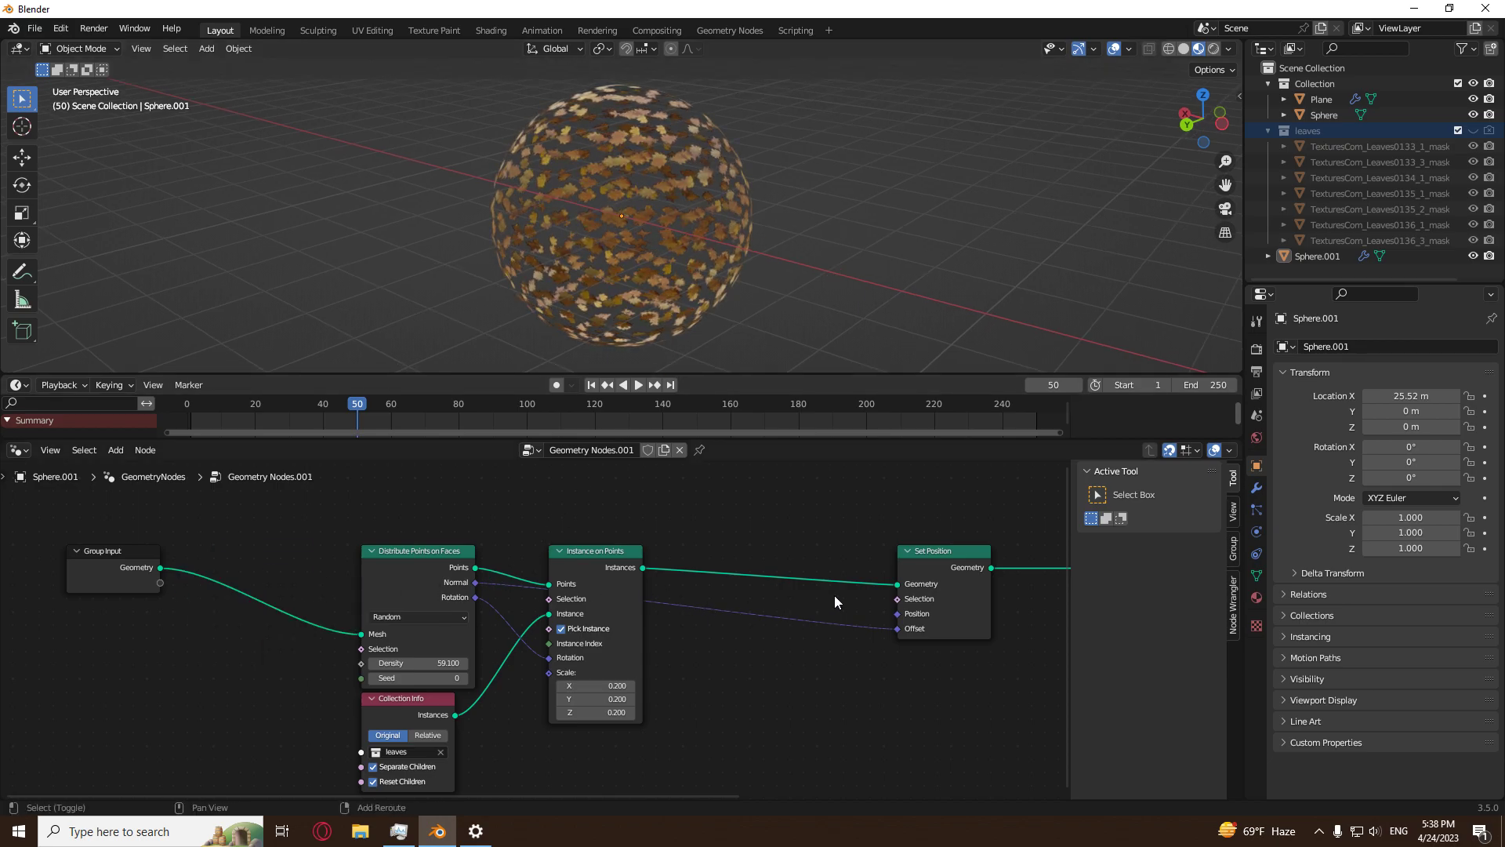
Add two reroute points on the Normal-to-Offset link, raise them above the nodes and align them at the same height.
right_click_drag(510, 588, 500, 580, "shift")
key("g")
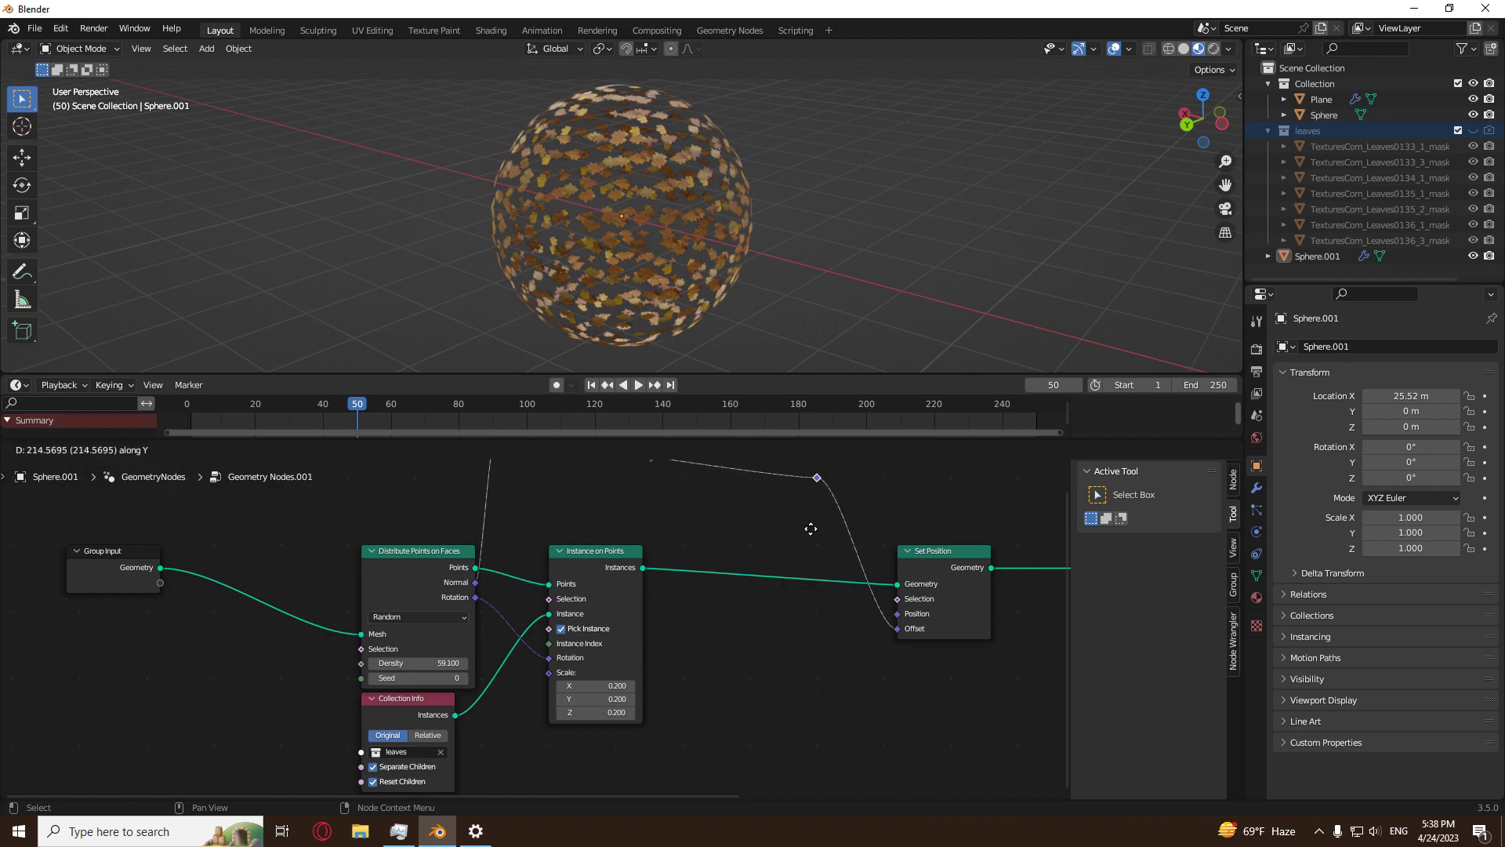
left_click(730, 593)
key("s")
key("y")
key("0")
key("Return")
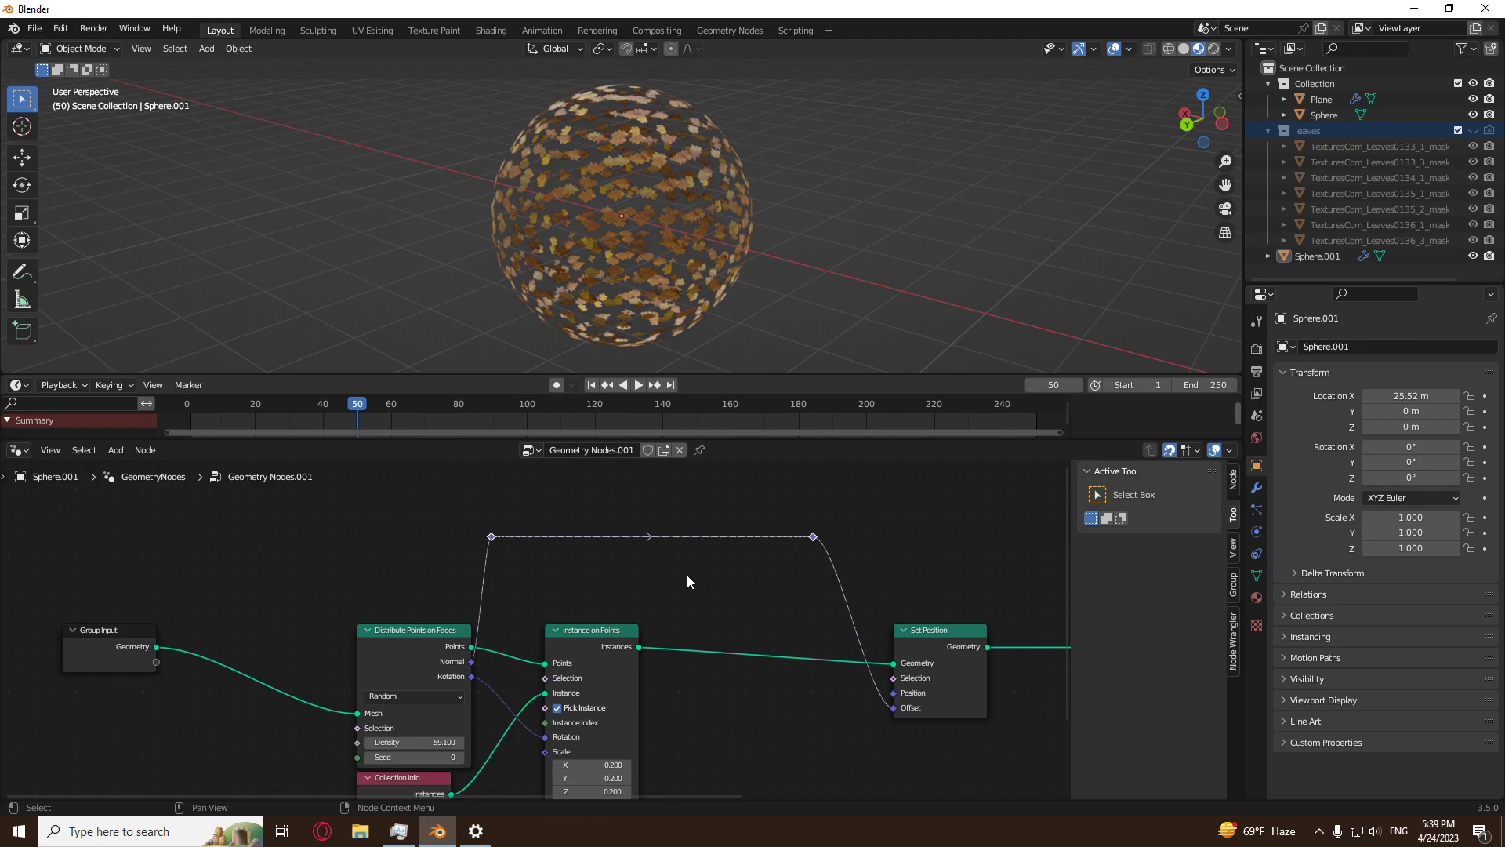
Move the Set Position node and the reroute before it to the right along X.
middle_click_drag(891, 597, 729, 601)
left_click_drag(926, 519, 613, 705)
key("g")
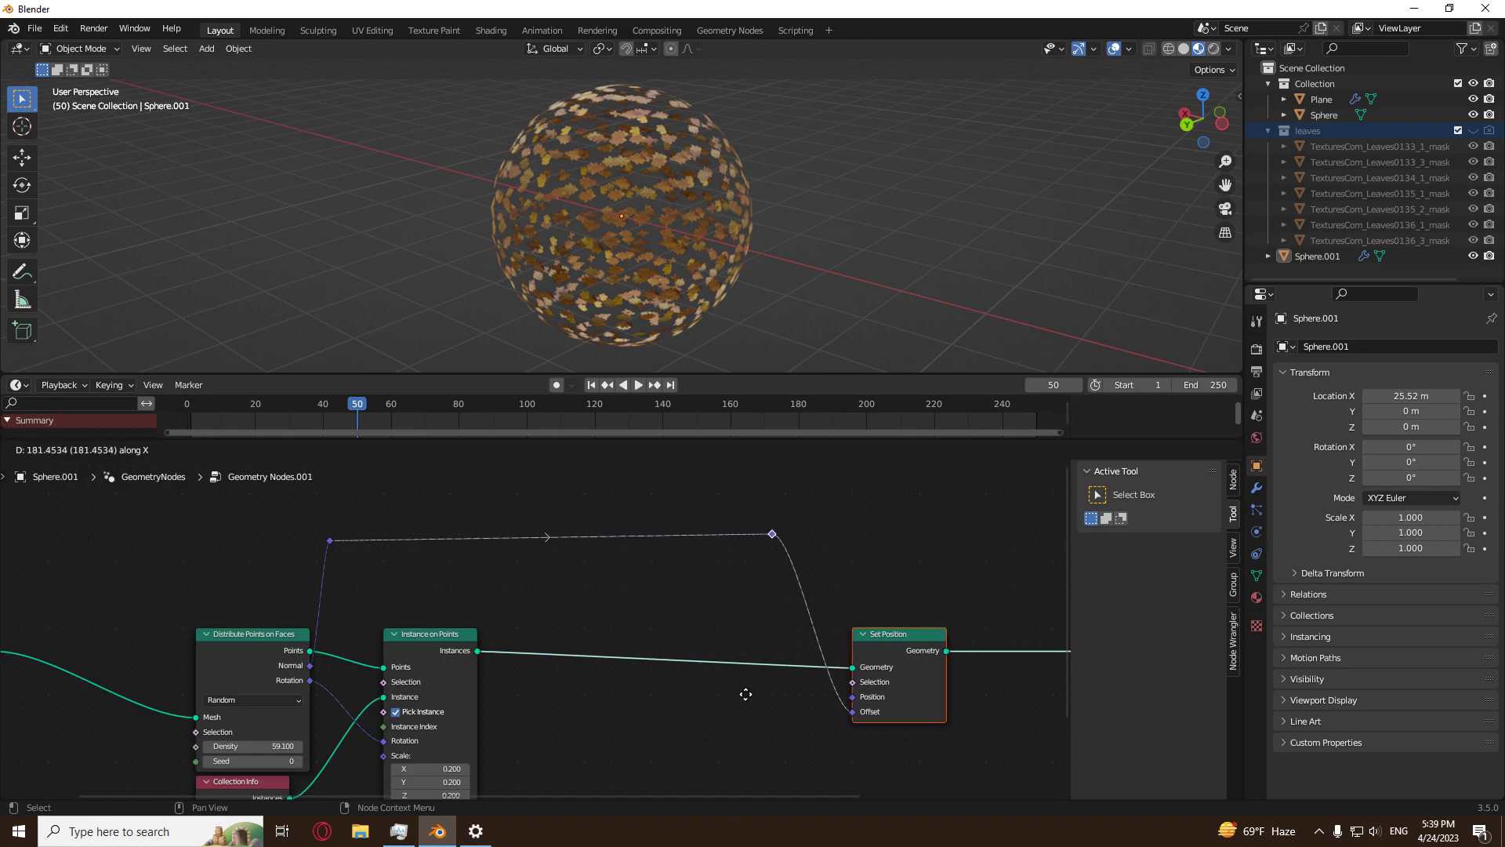
left_click(861, 685)
Insert a Vector Math node on the raised link between the two reroutes and set its operation to Scale.
scroll(782, 703, "down", 3)
scroll(688, 638, "up", 2)
key("shift+a")
mouse_move(642, 734)
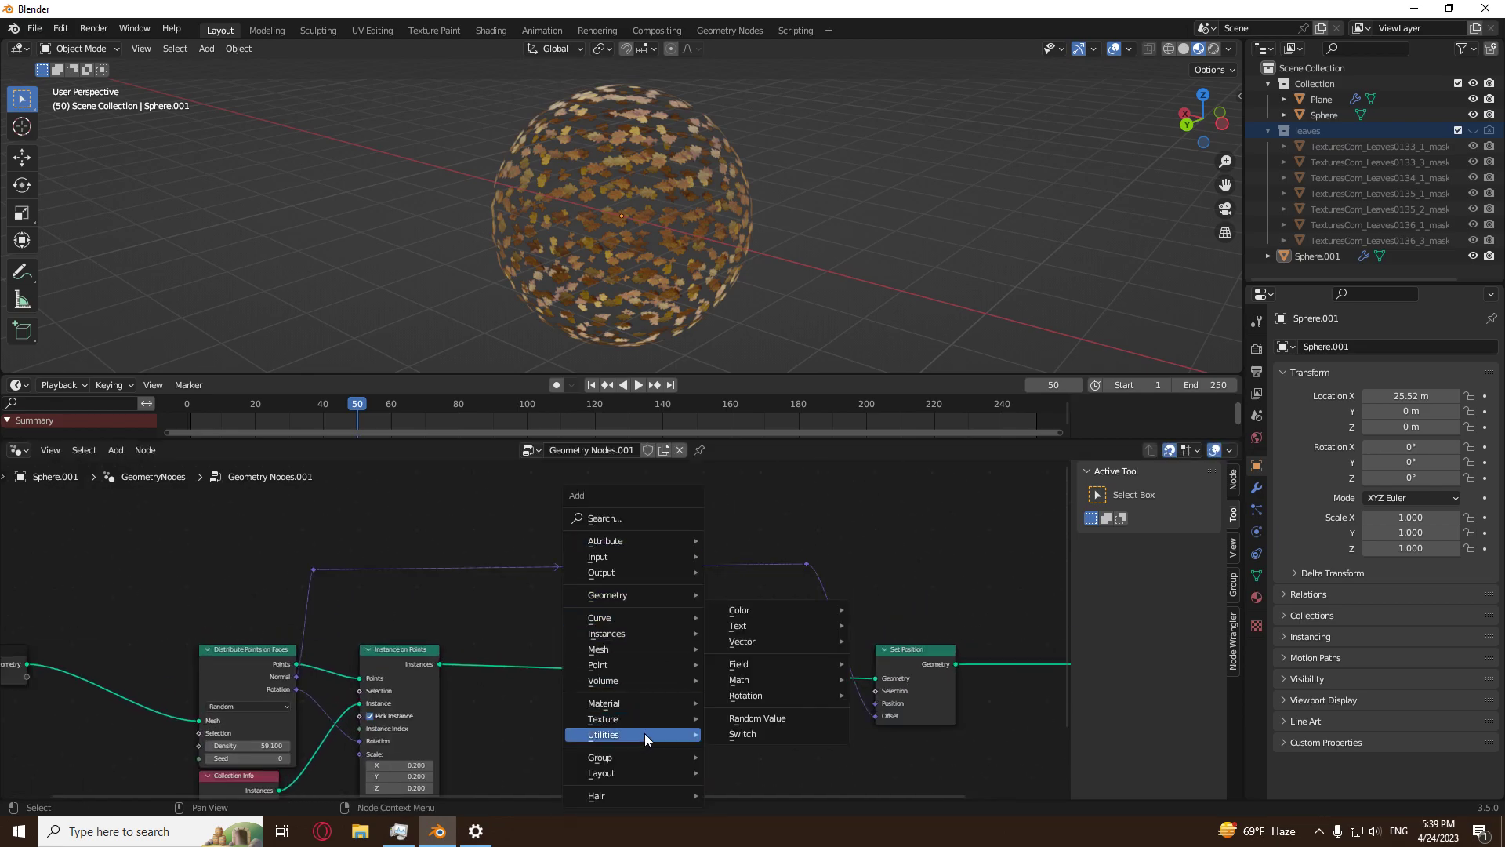
mouse_move(774, 641)
left_click(885, 657)
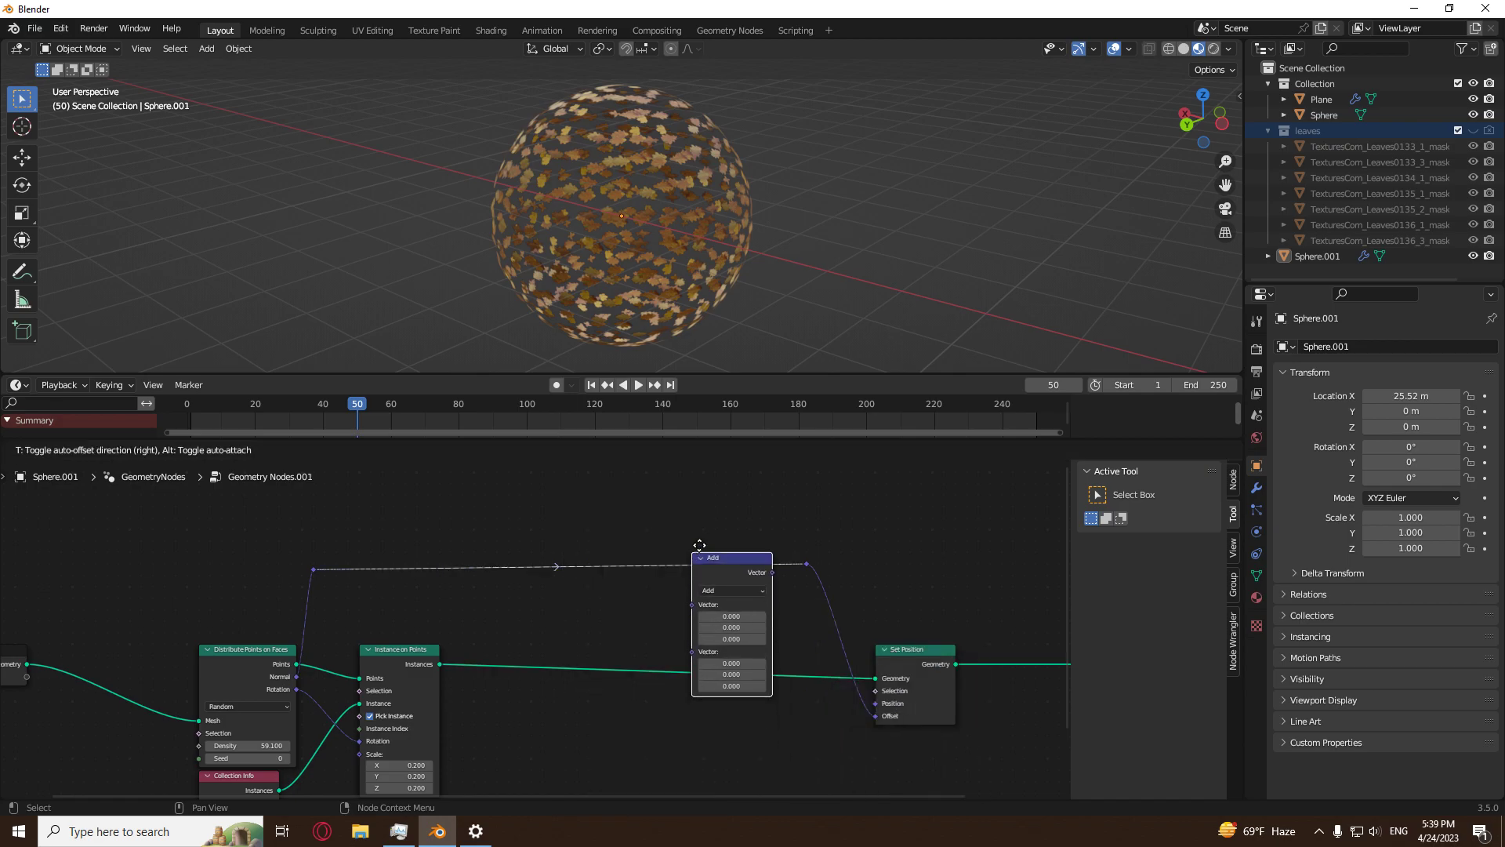
scroll(776, 603, "up", 2)
left_click(810, 550)
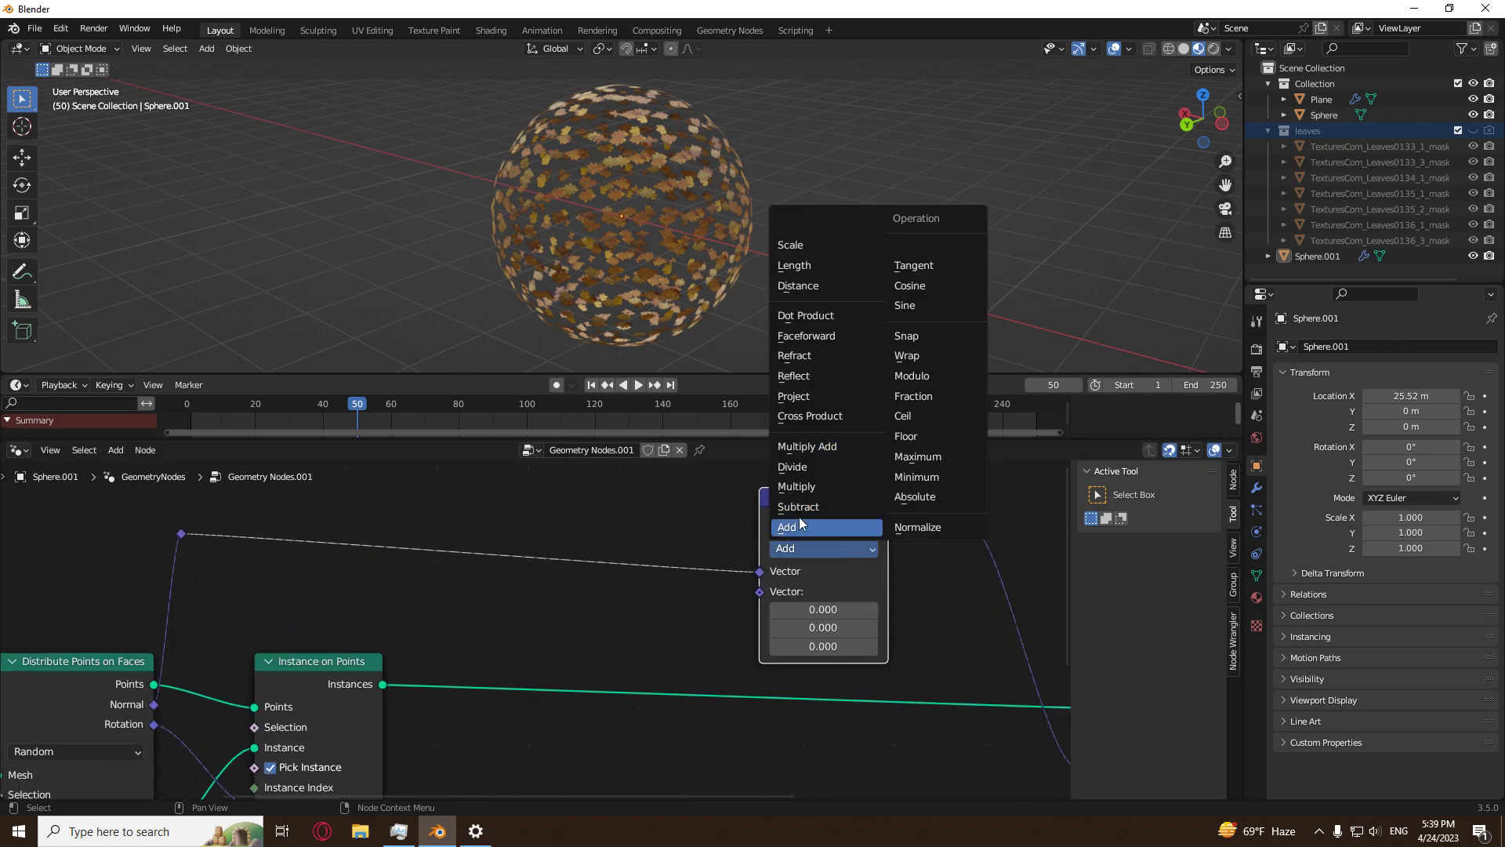
left_click(820, 245)
Try a different scale factor on the vector Scale node and undo the change.
mouse_move(823, 592)
left_mouse_down()
mouse_move(863, 591)
mouse_move(827, 601)
left_mouse_up()
key("ctrl+z")
scroll(833, 638, "down", 3)
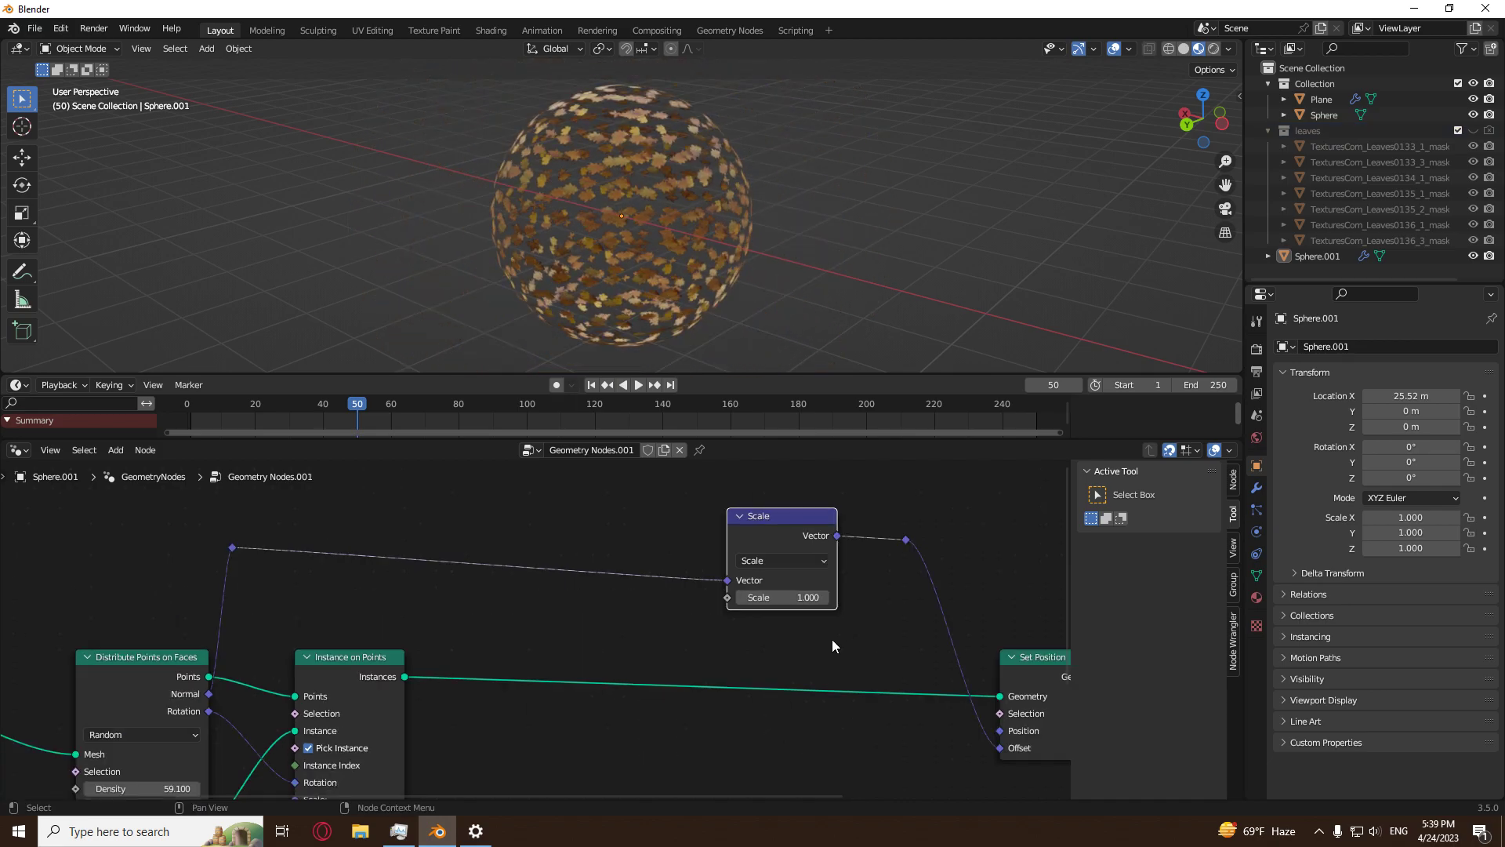
scroll(715, 660, "up", 2)
scroll(611, 671, "down", 3)
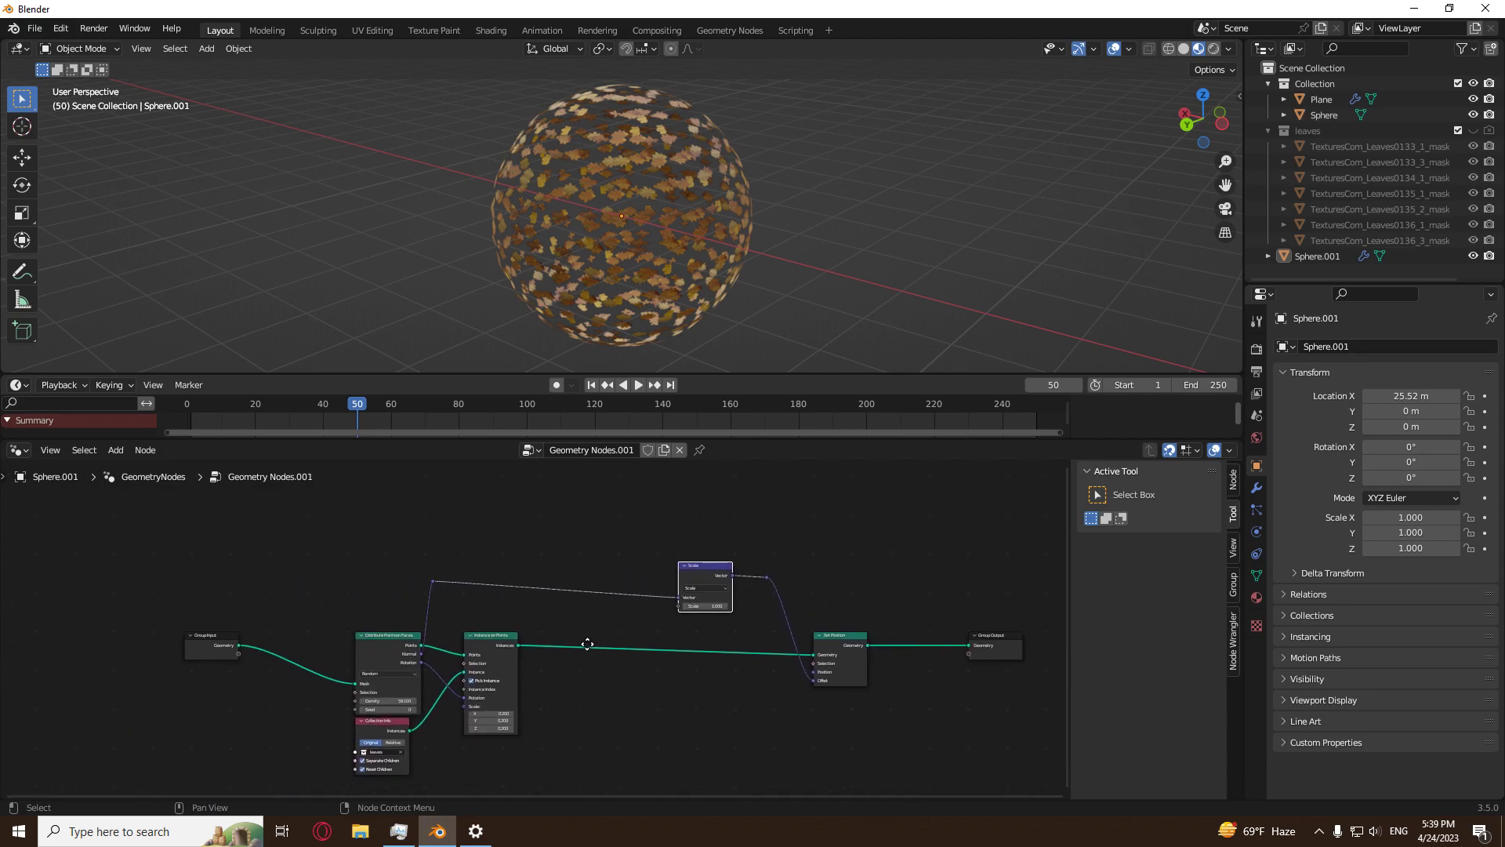
scroll(337, 274, "down", 8)
scroll(848, 303, "up", 5)
middle_click_drag(709, 262, 644, 263)
scroll(540, 649, "up", 2)
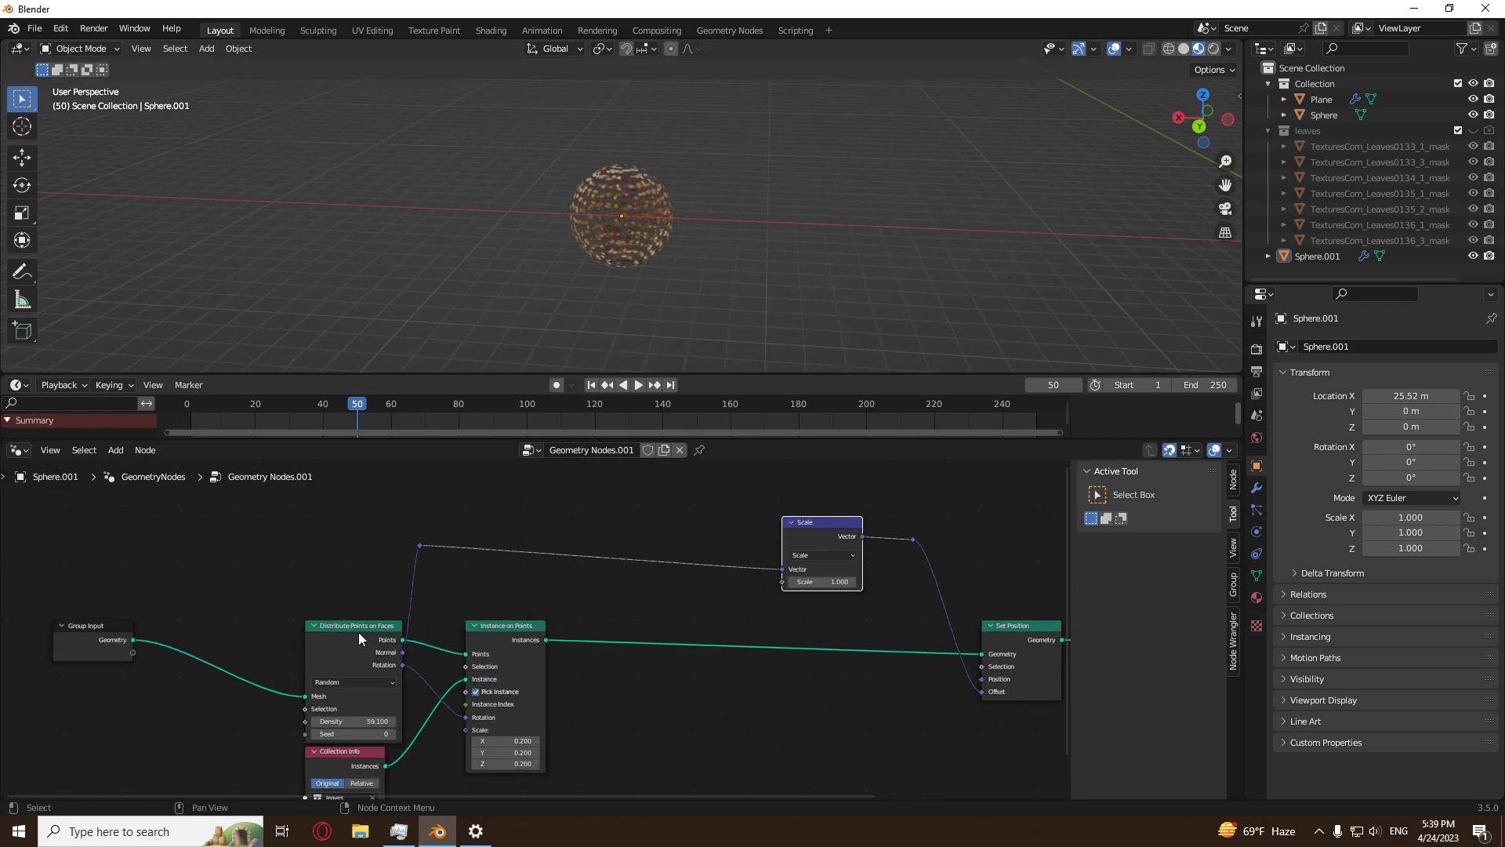
left_click_drag(351, 624, 345, 655)
left_click(627, 698)
middle_click_drag(1024, 696, 755, 698)
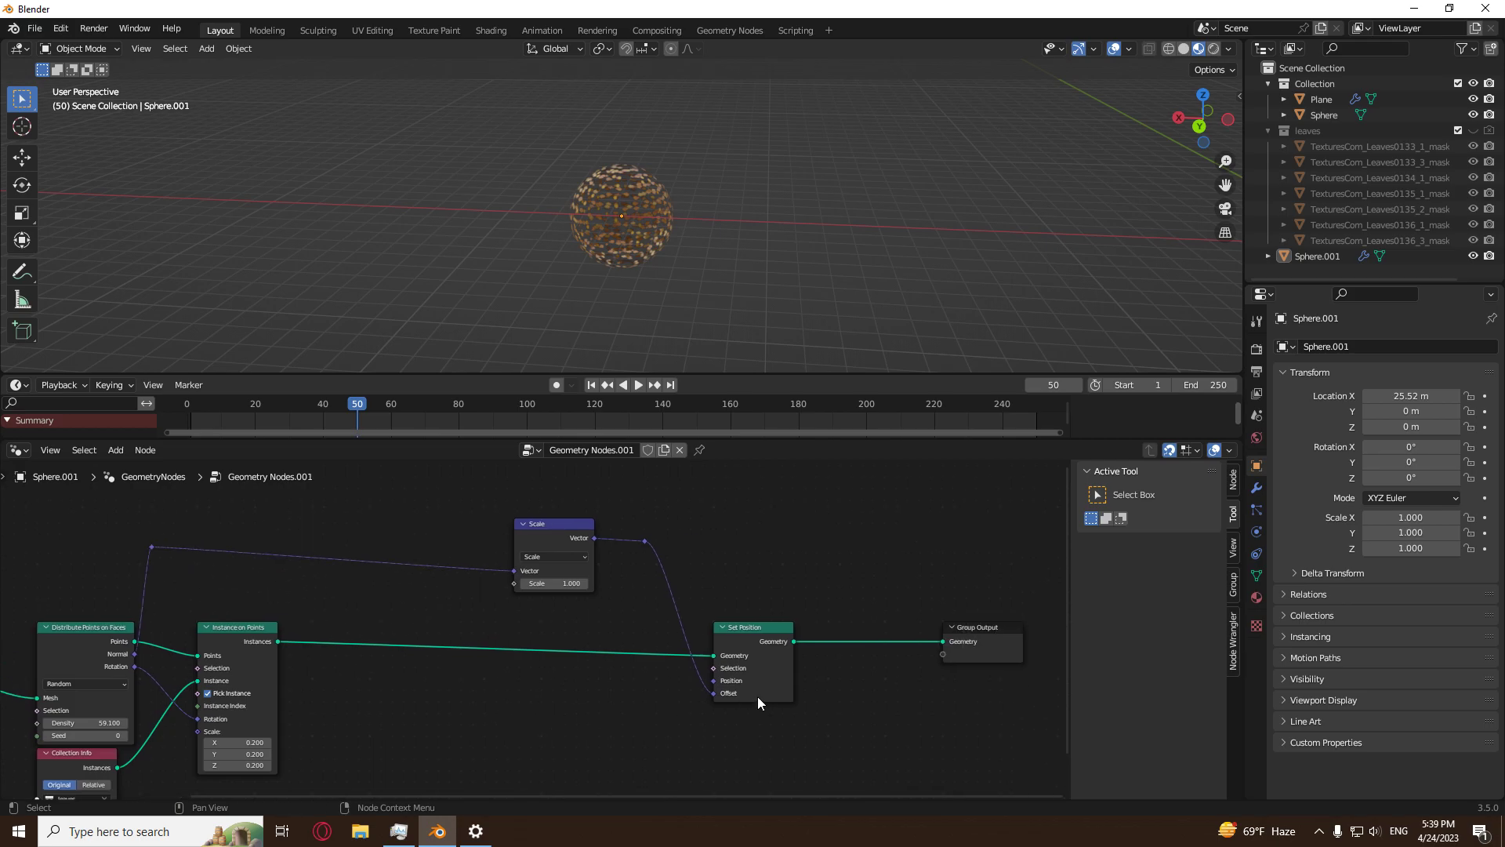
scroll(784, 284, "up", 4)
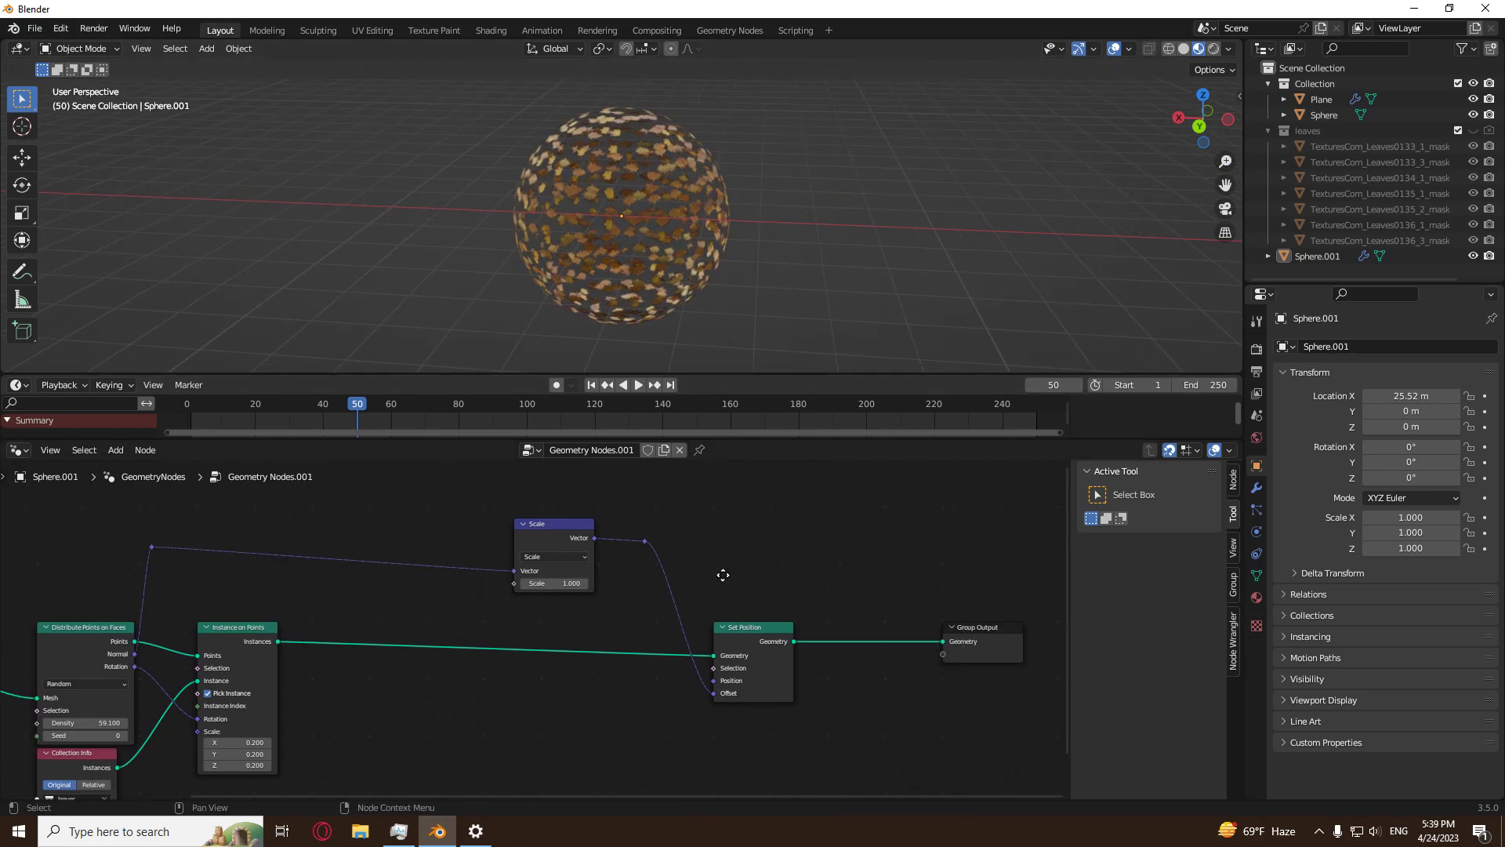
Add a Math node set to Add directly above the vector Scale node and line up the two nodes.
middle_click_drag(721, 569, 722, 618)
key("shift+a")
mouse_move(722, 621)
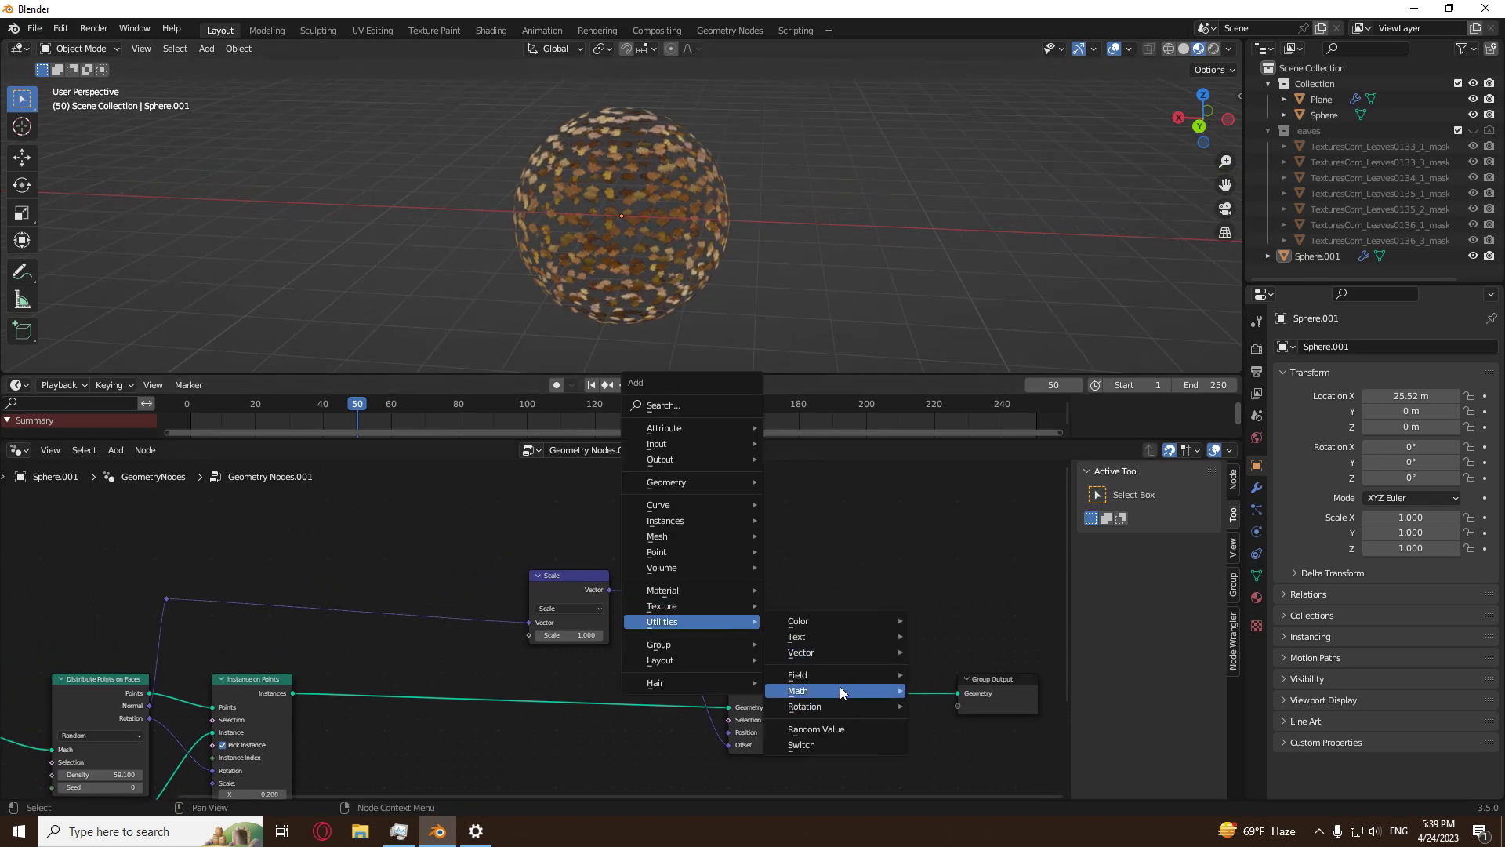
mouse_move(839, 690)
left_click(956, 679)
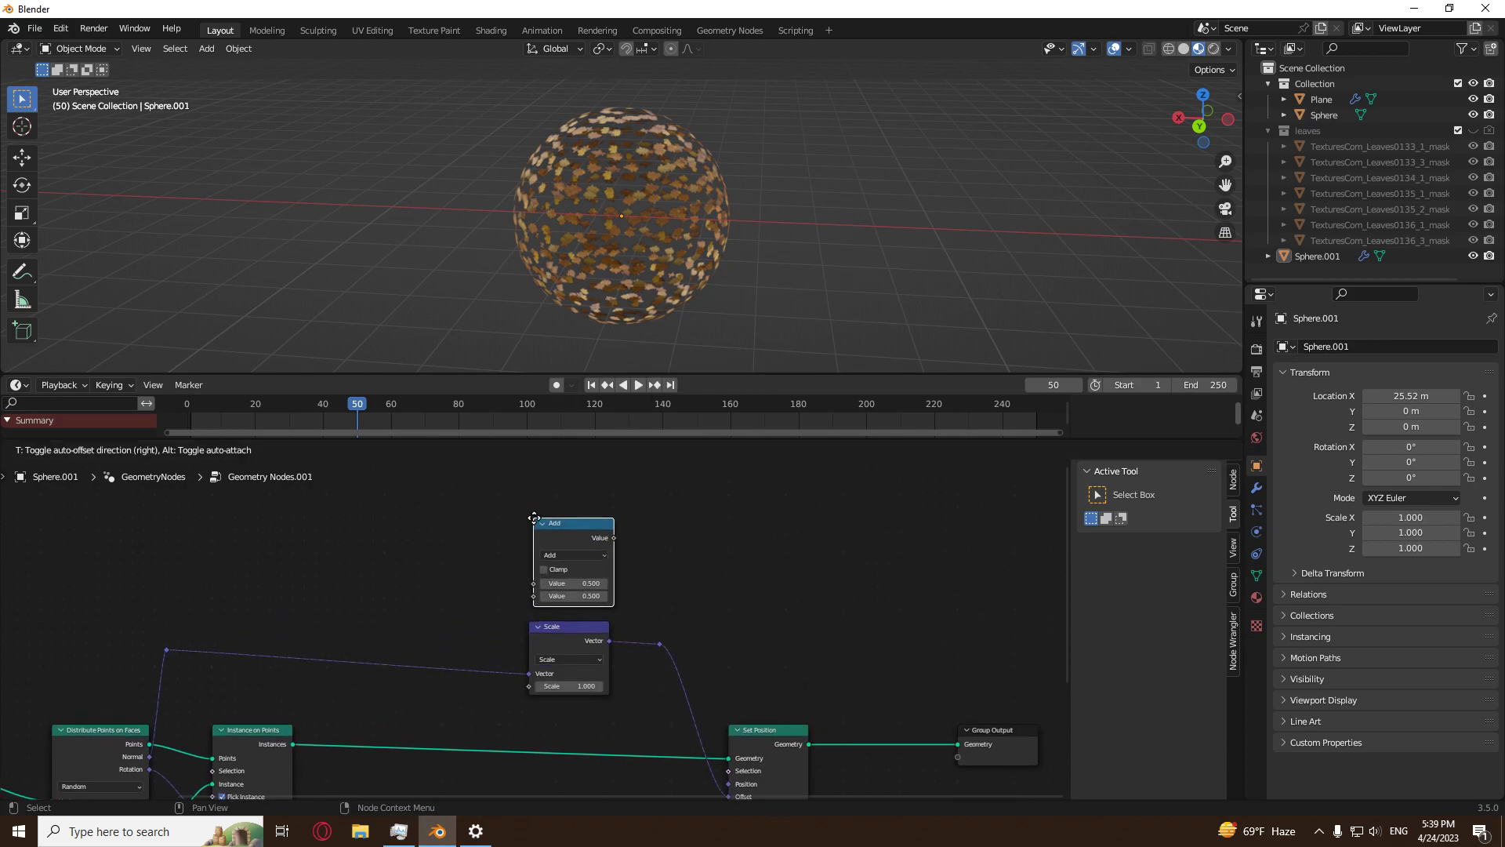
left_click(531, 535)
key("g")
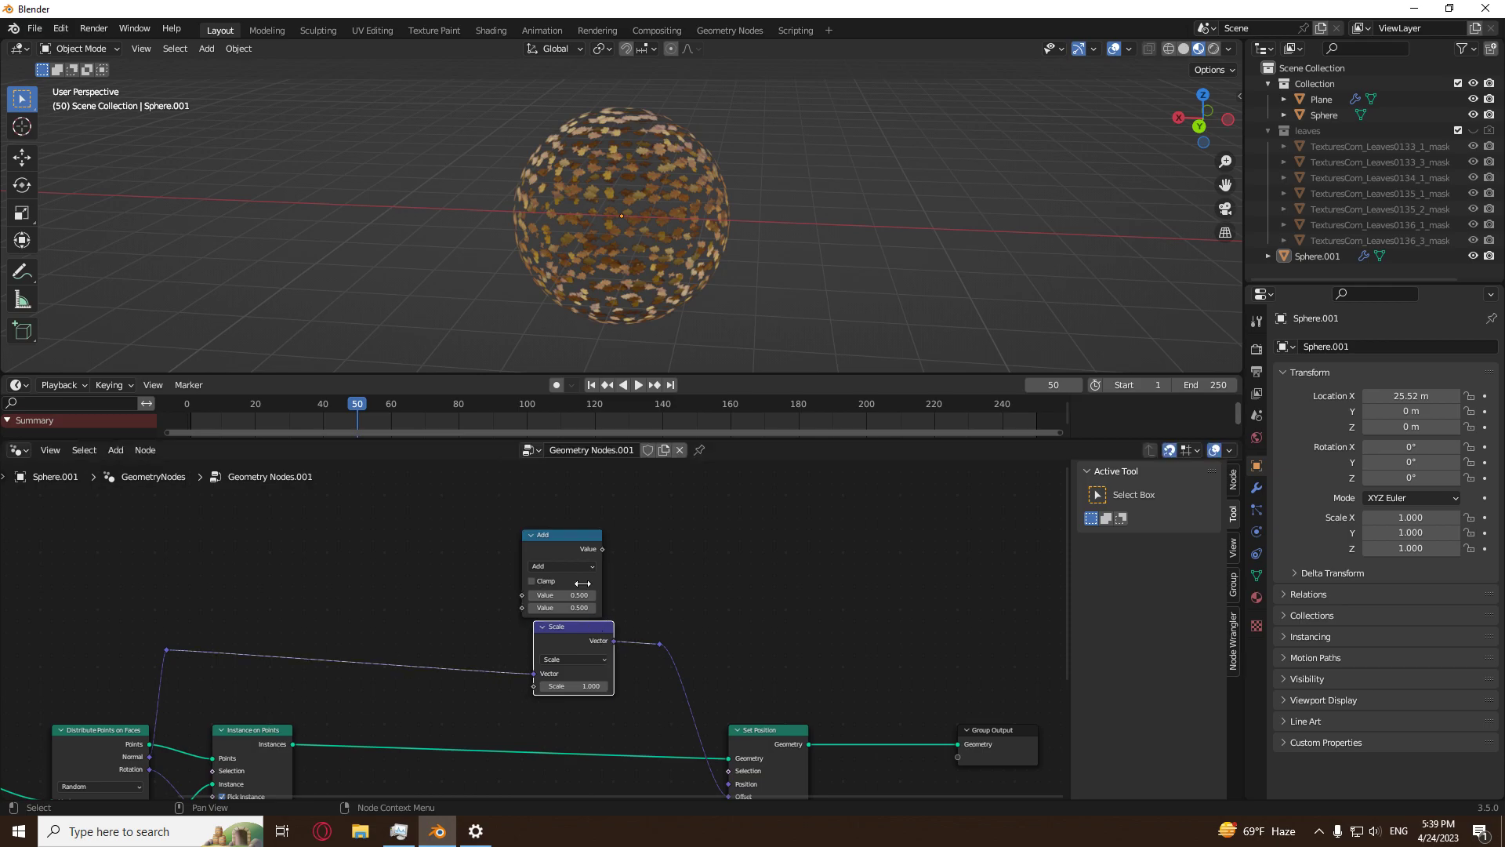
left_click(573, 539)
left_click(728, 545)
Add a Random Value node directly above the Add node.
middle_click_drag(655, 539, 676, 586)
key("shift+a")
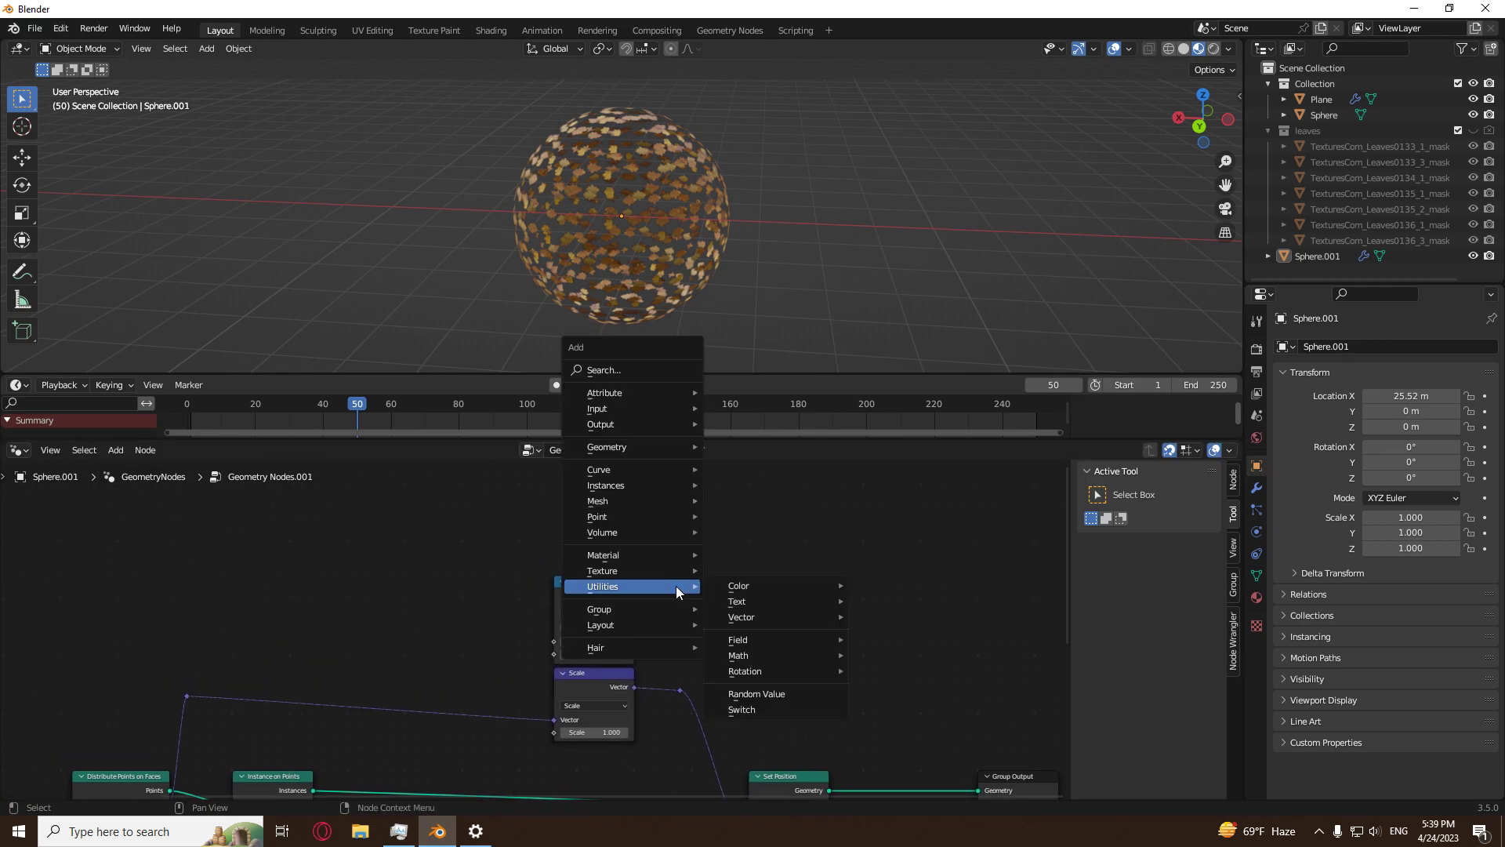
mouse_move(759, 614)
left_click(756, 694)
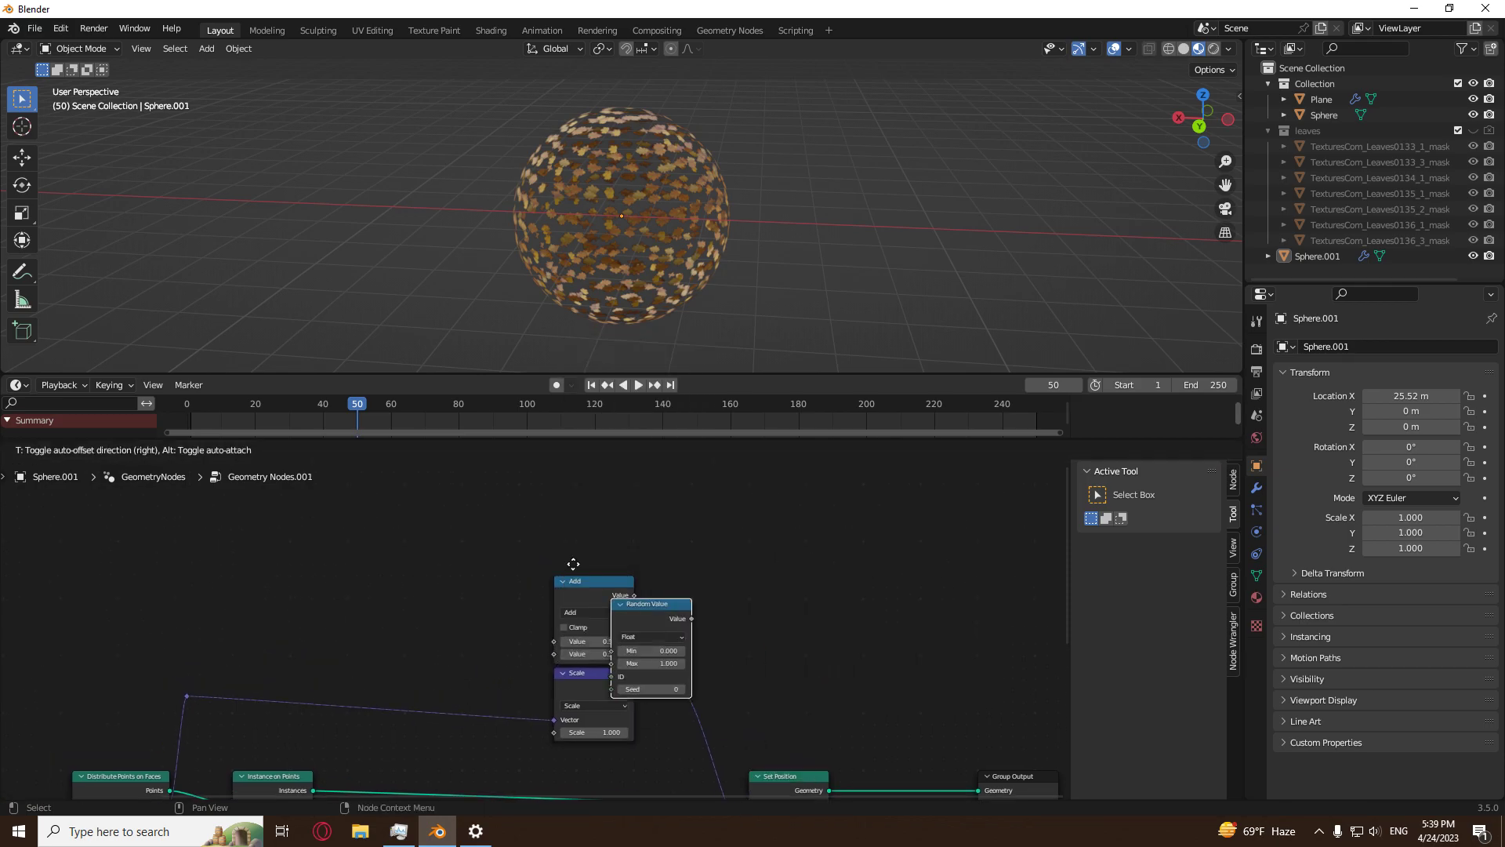
left_click(550, 515)
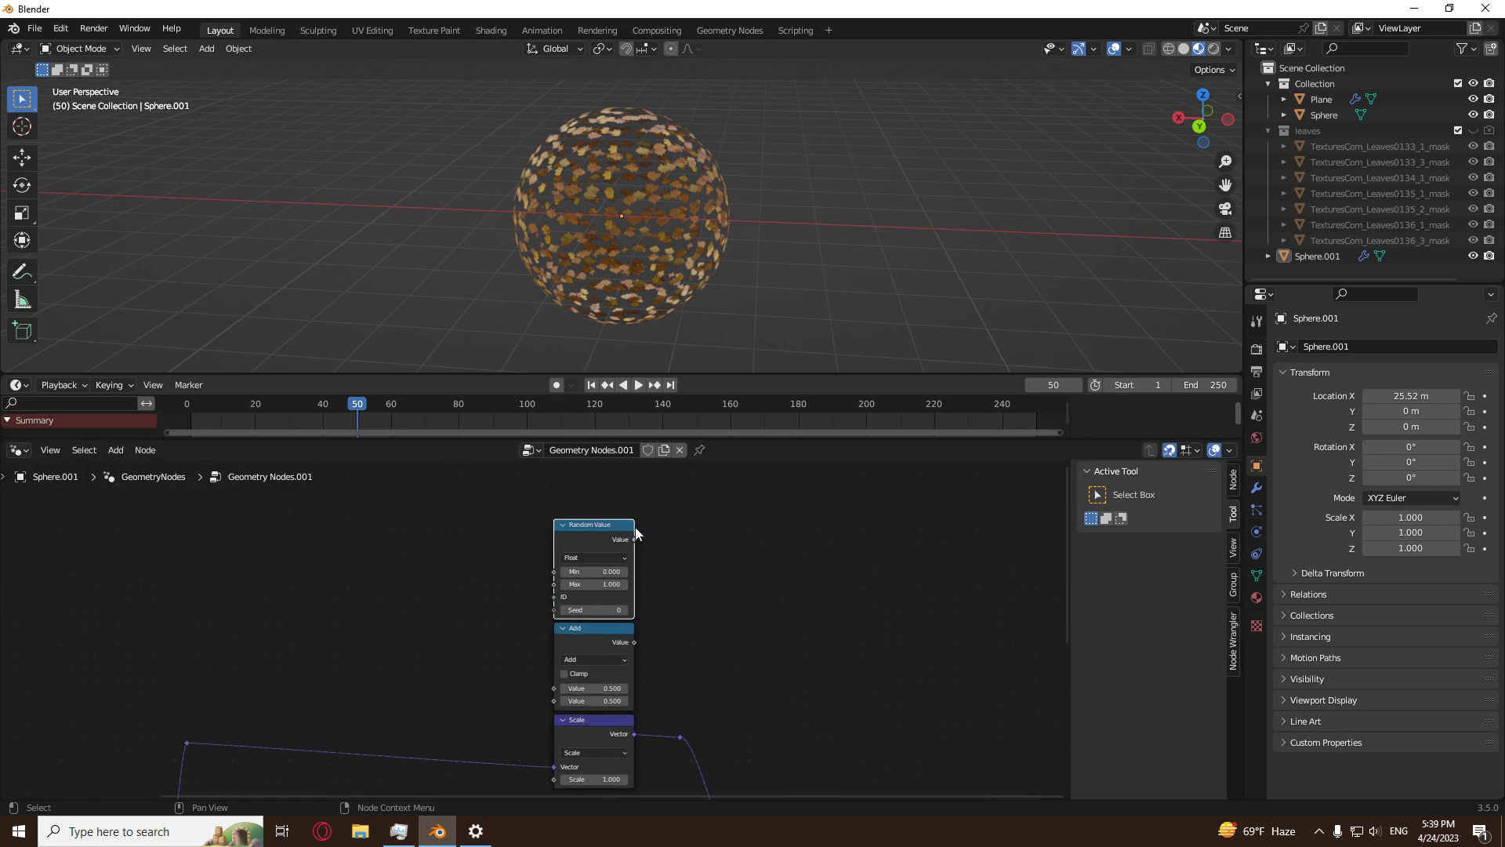
Feed the Random Value through the Add node into the vector Scale factor and raise the Add node's second value to about 0.97.
left_click_drag(633, 539, 554, 689)
left_click_drag(633, 642, 554, 734)
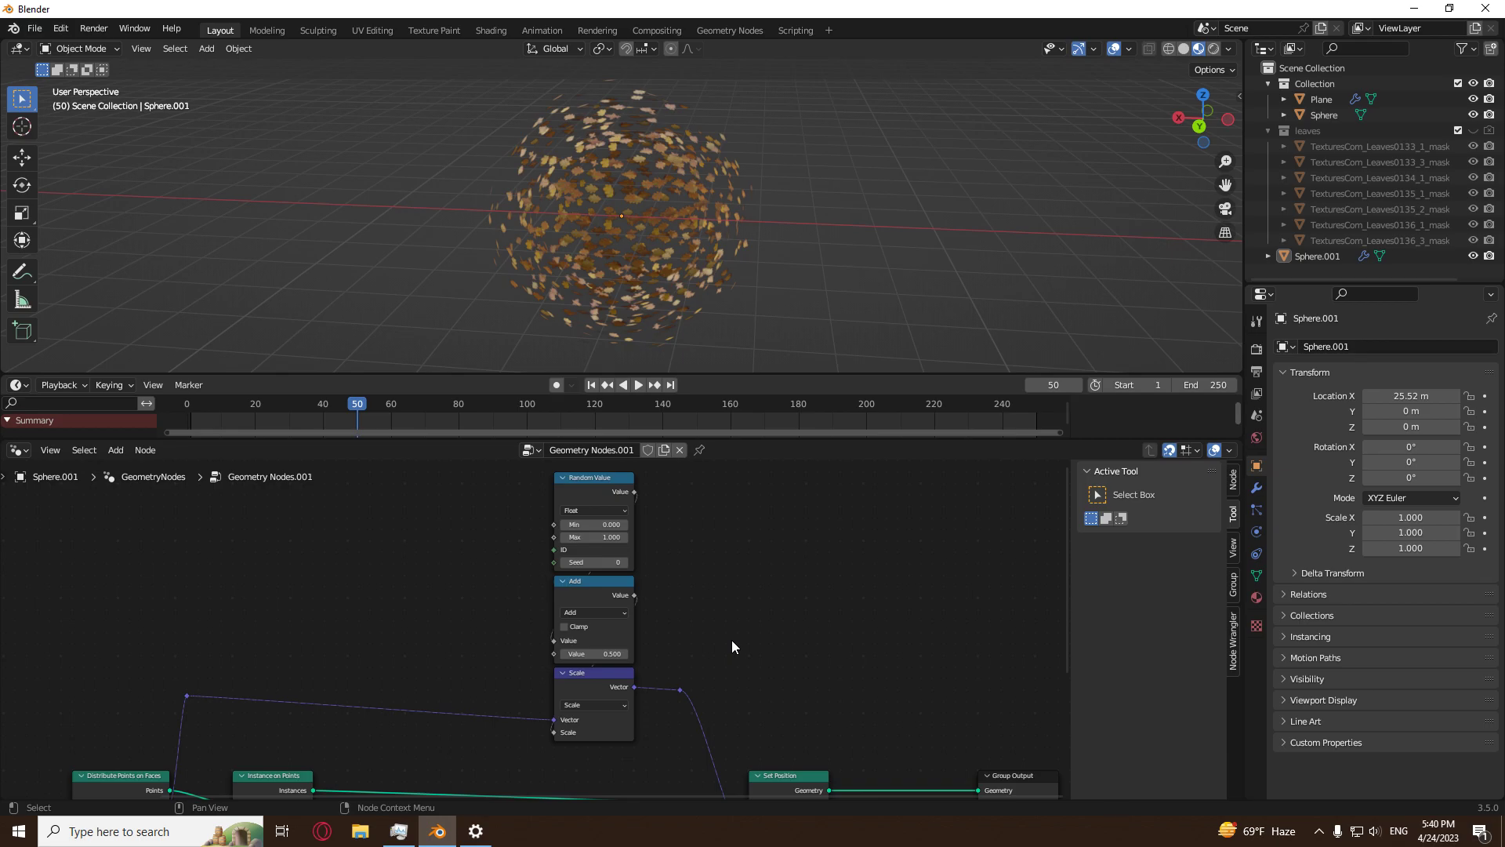
scroll(729, 635, "up", 1)
mouse_move(605, 656)
left_mouse_down()
mouse_move(482, 657)
mouse_move(666, 657)
mouse_move(631, 657)
left_mouse_up()
Move the Random Value and Add nodes together away from the vector Scale node to free space between them.
scroll(685, 623, "down", 6)
middle_click_drag(716, 617, 763, 624)
left_click_drag(712, 524, 600, 630)
key("g")
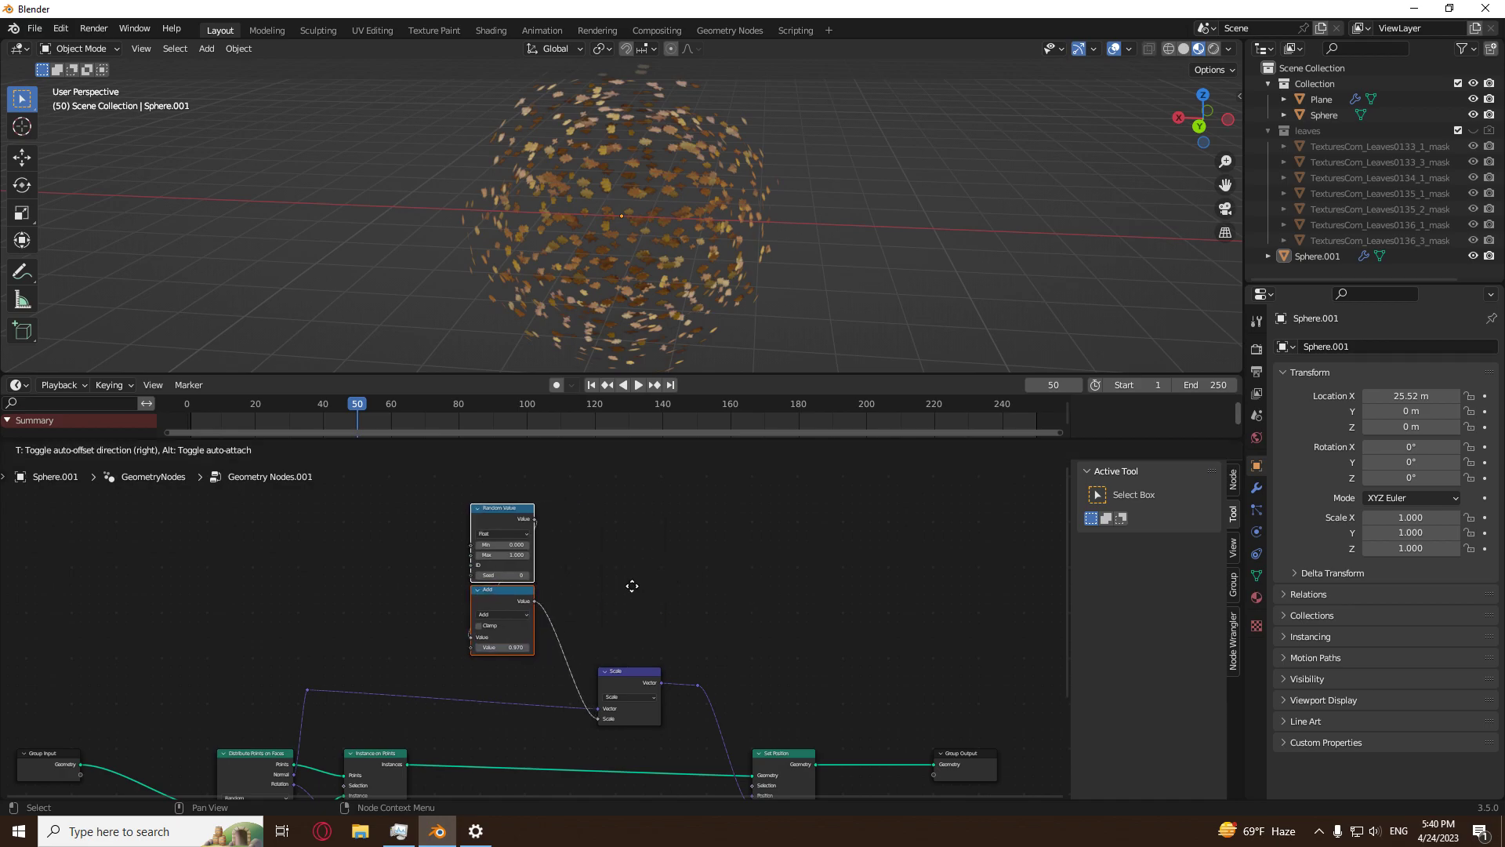
left_click(521, 572)
middle_click_drag(533, 581, 604, 595)
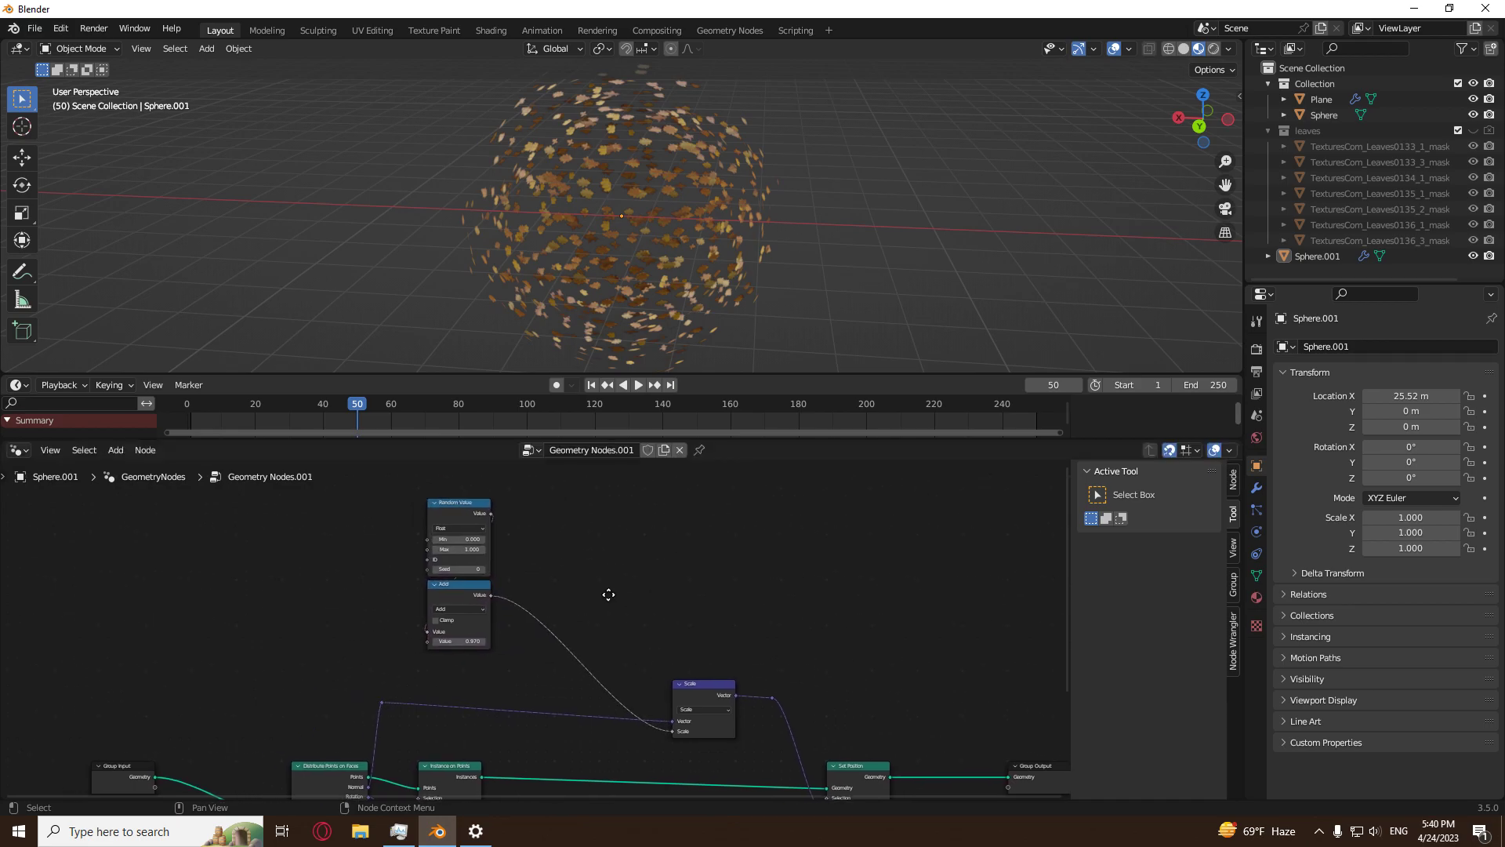
scroll(609, 594, "up", 2)
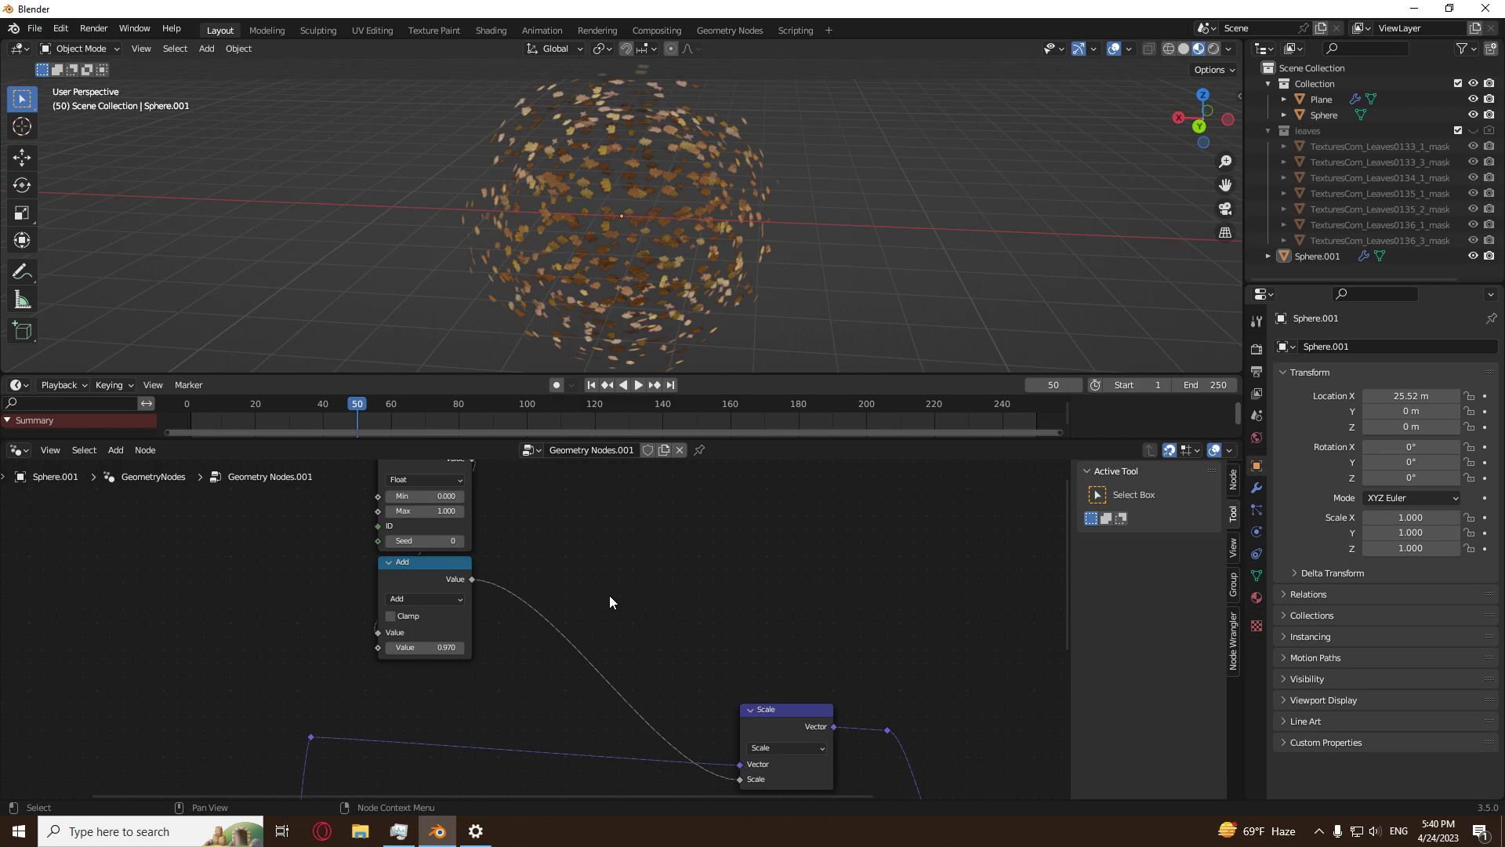
Add a Switch node between the Add and vector Scale nodes and set its data type to Float.
key("shift+a")
mouse_move(591, 600)
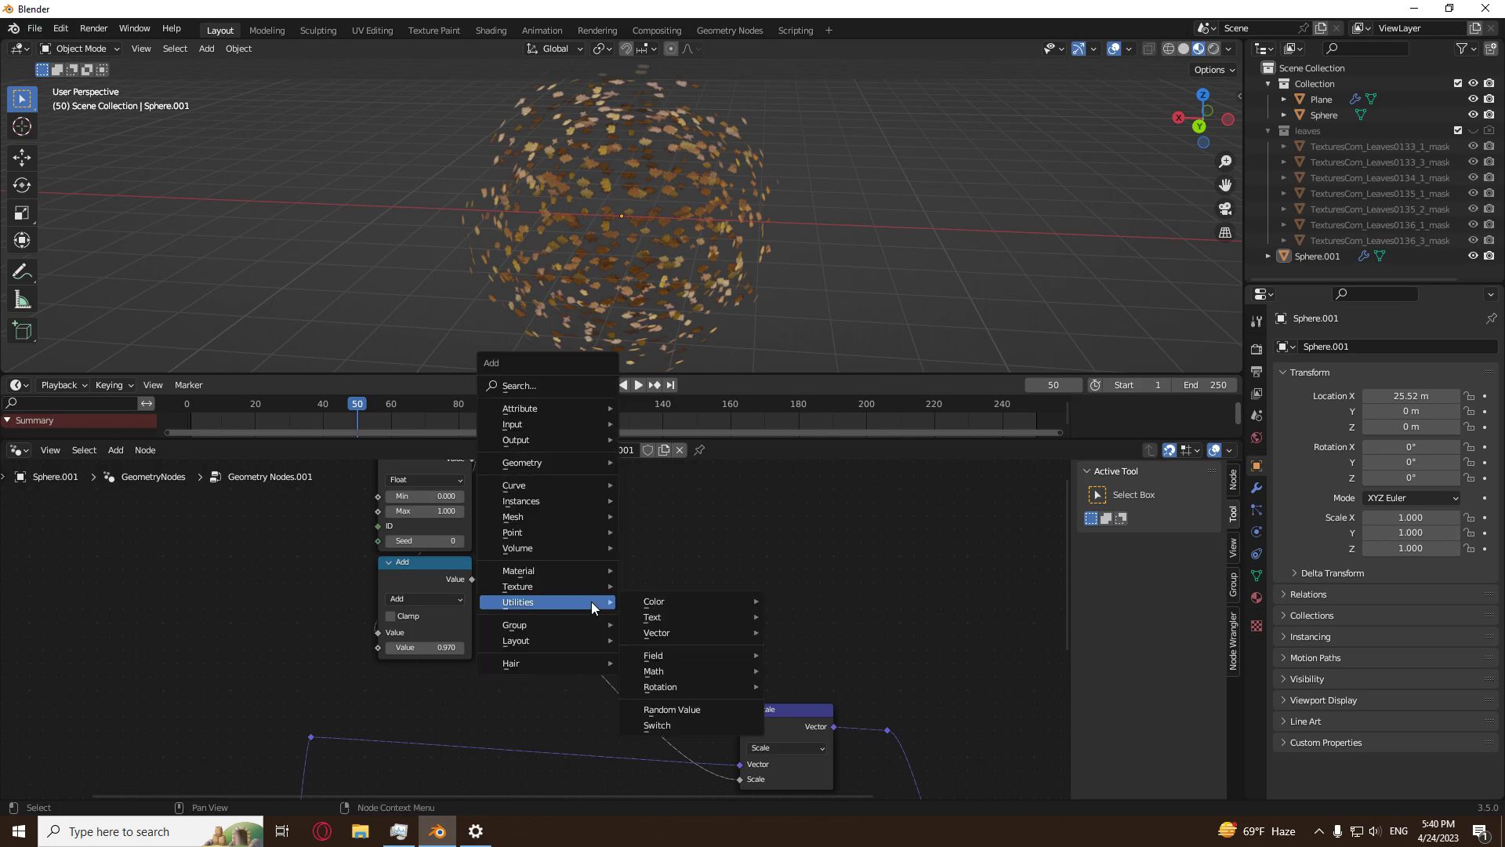
left_click(656, 726)
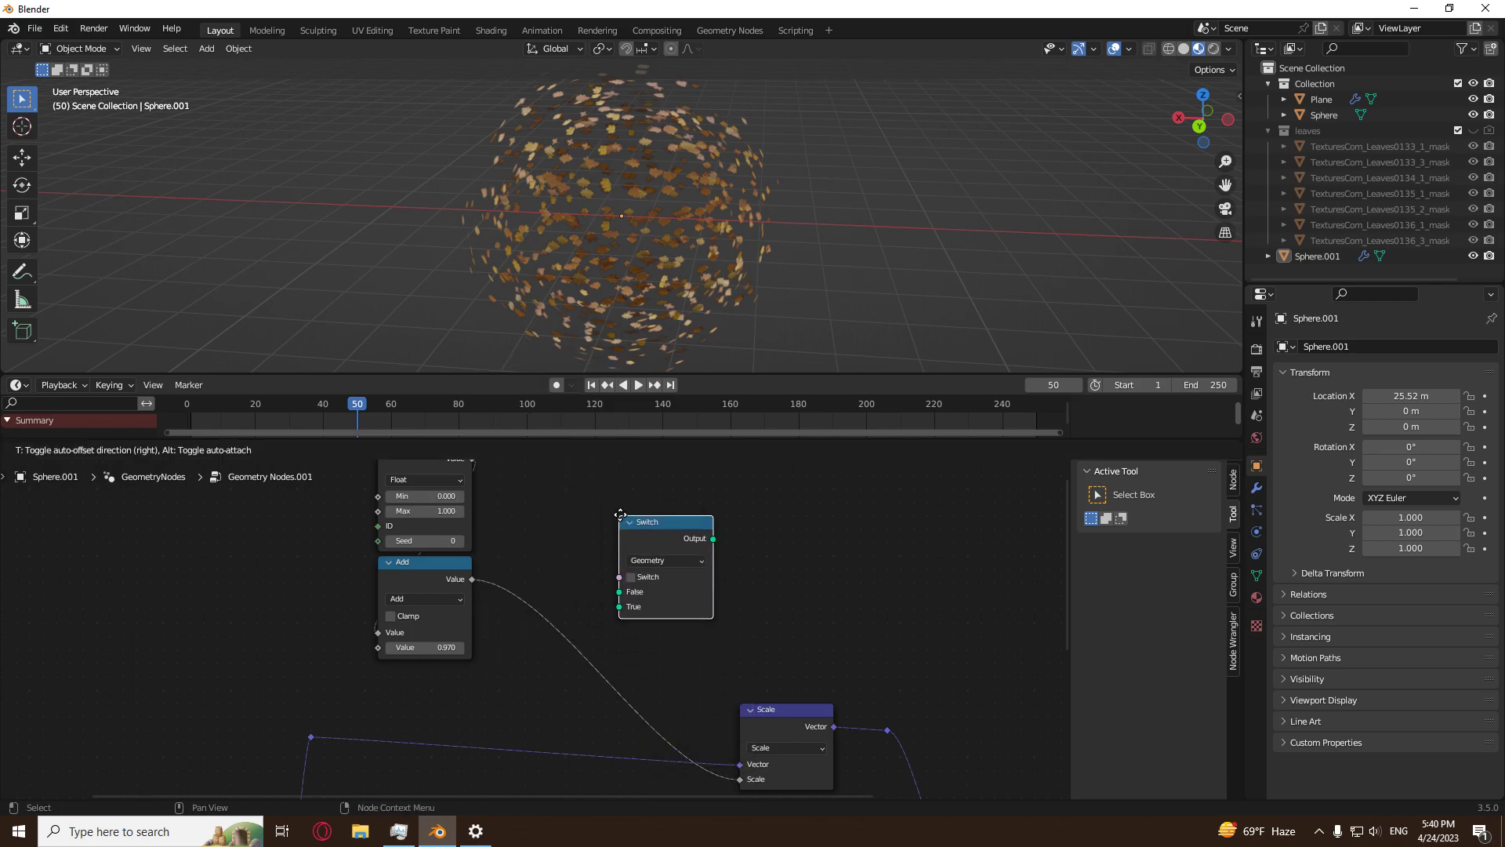
left_click(643, 526)
middle_click_drag(496, 549, 584, 593)
left_click_drag(634, 522, 453, 656)
left_click_drag(510, 500, 363, 528)
left_click(613, 584)
left_click(765, 604)
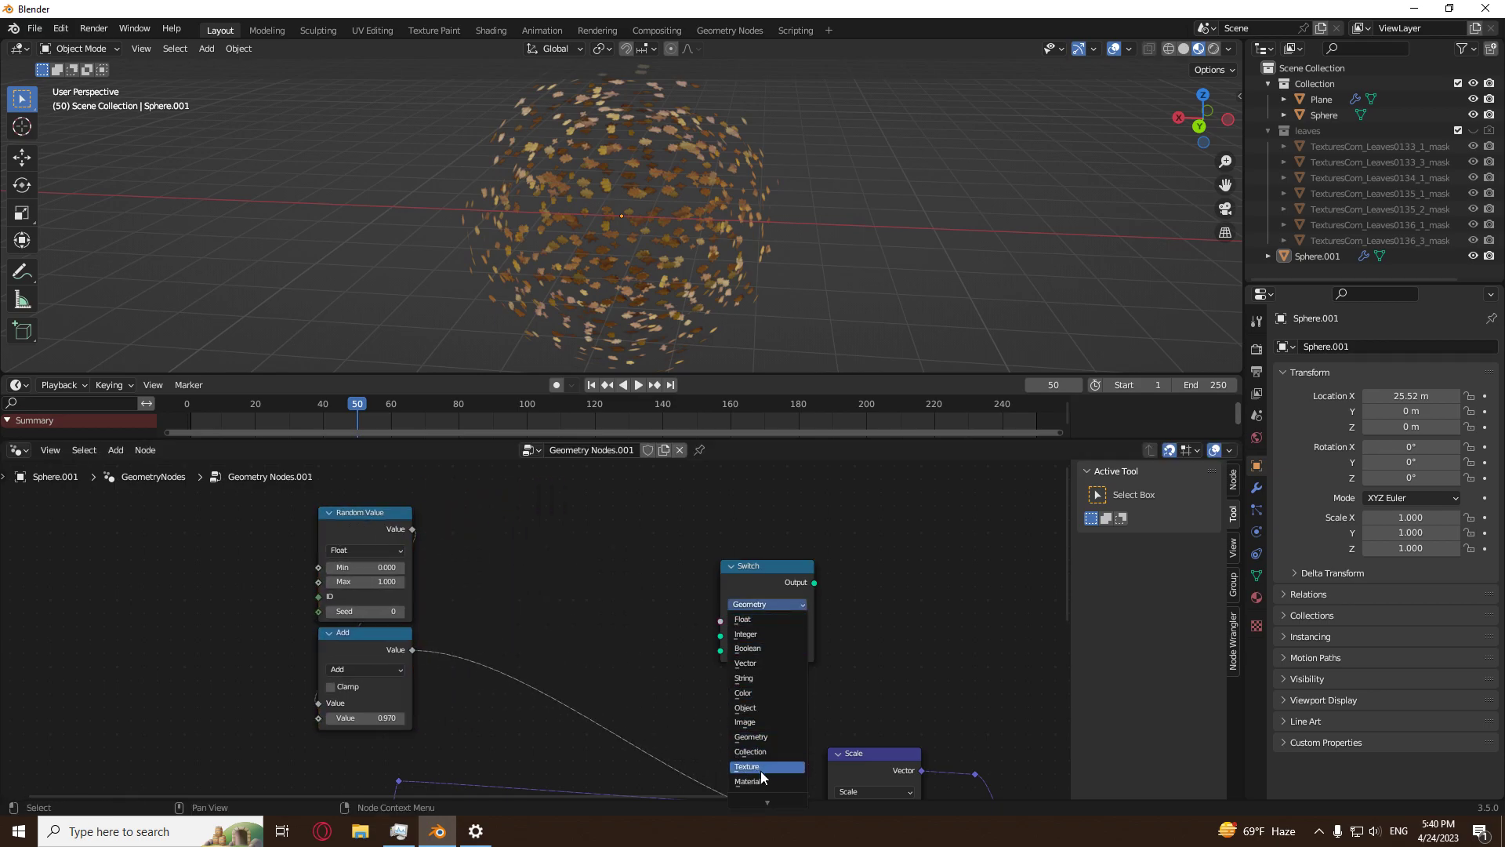
left_click(752, 618)
Add a float Compare node just before the Switch node and set its operation to Less Than.
scroll(665, 632, "up", 1)
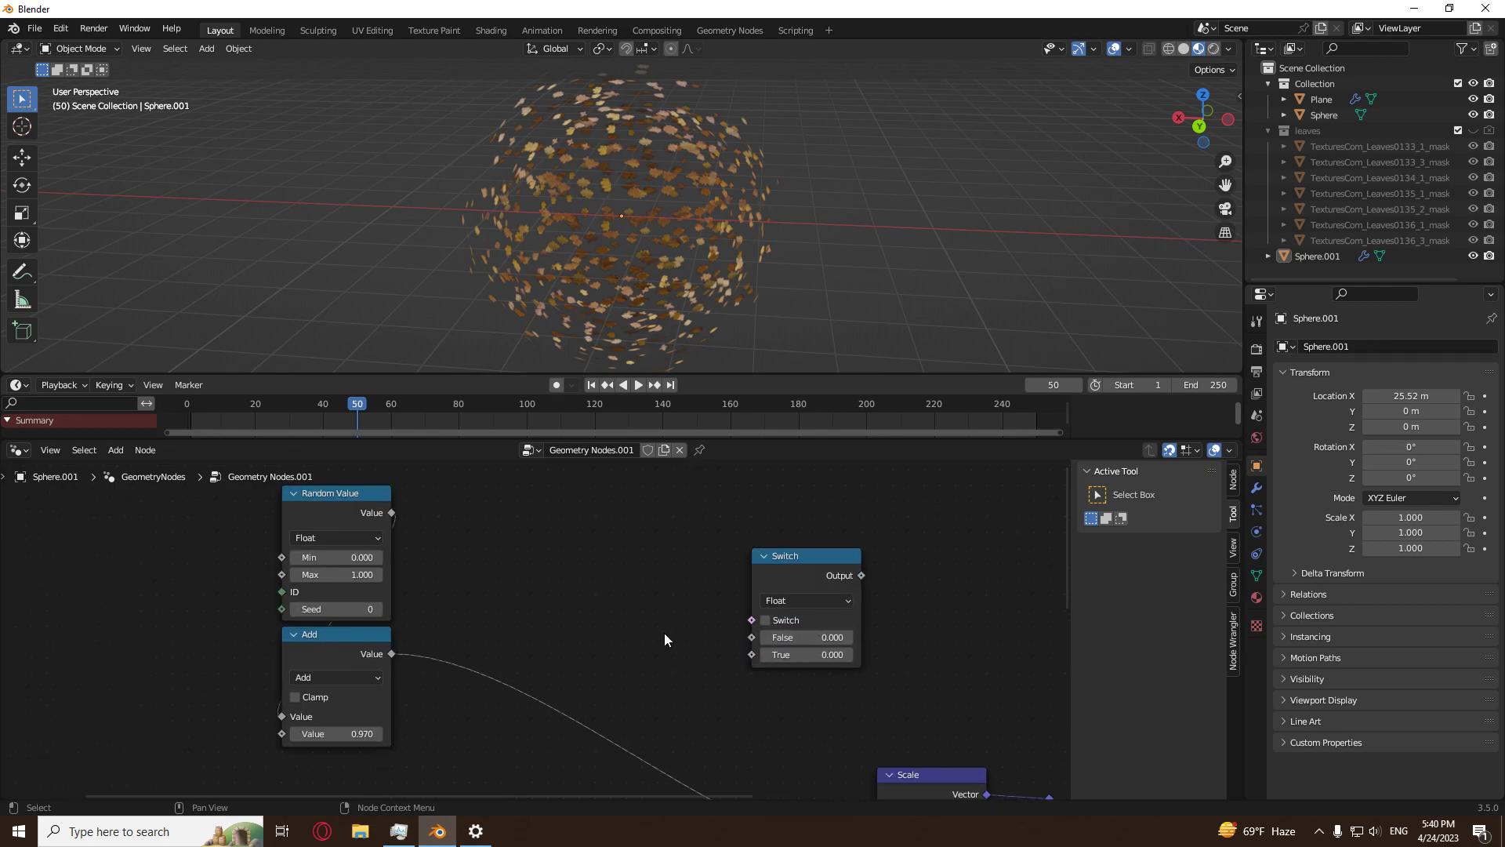
scroll(665, 632, "up", 1)
key("shift+a")
mouse_move(764, 718)
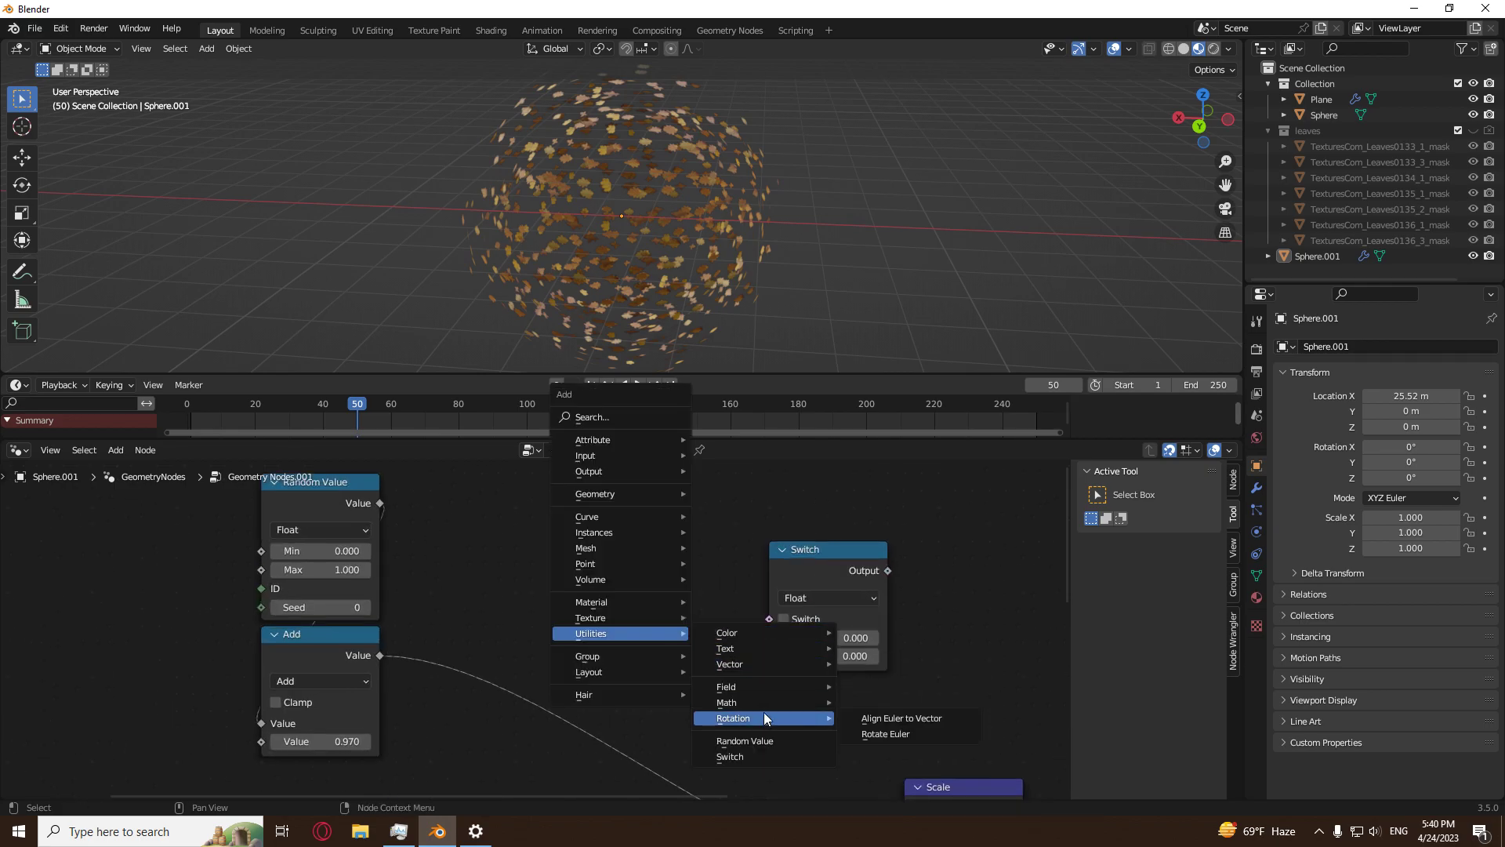
left_click(881, 625)
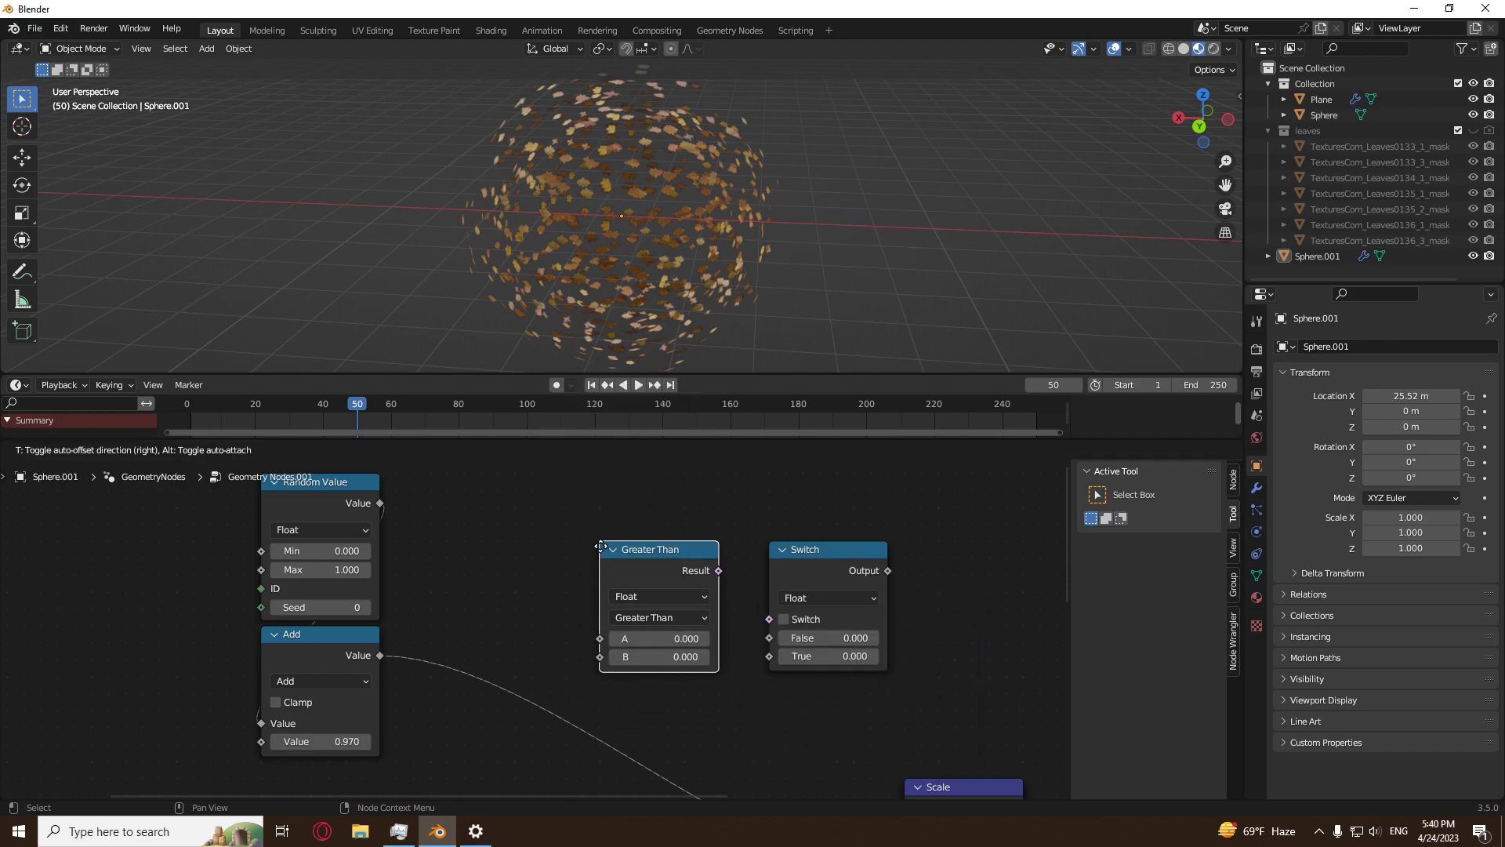
left_click(600, 545)
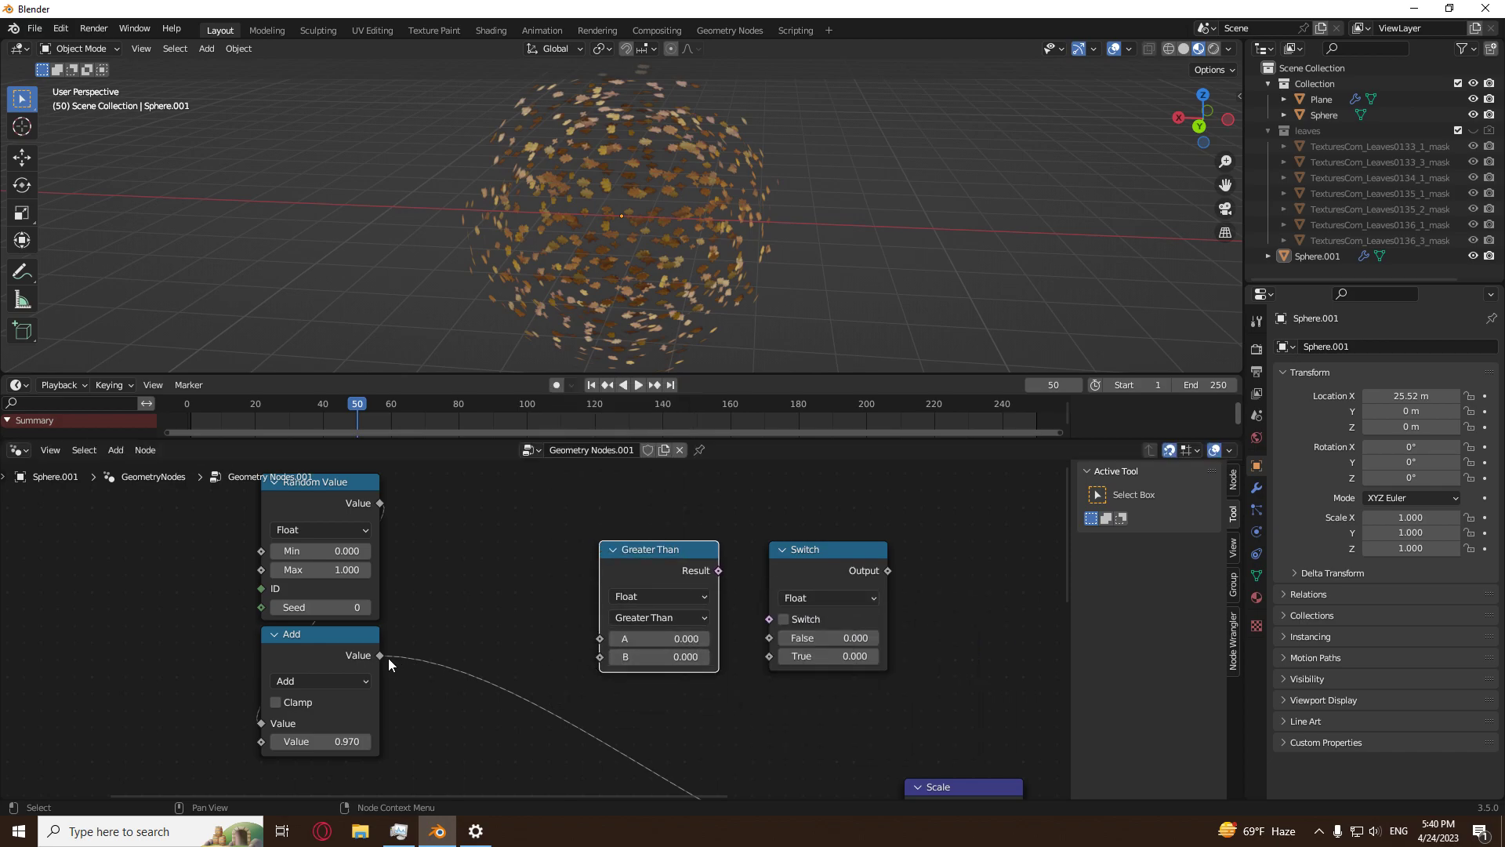
left_click(633, 618)
left_click(643, 584)
Feed the Add output into Less Than's A and, through a reroute, the Switch's False input, with the comparison result driving the Switch.
left_click_drag(377, 654, 599, 638)
left_click_drag(718, 570, 769, 619)
middle_click_drag(610, 693, 567, 654)
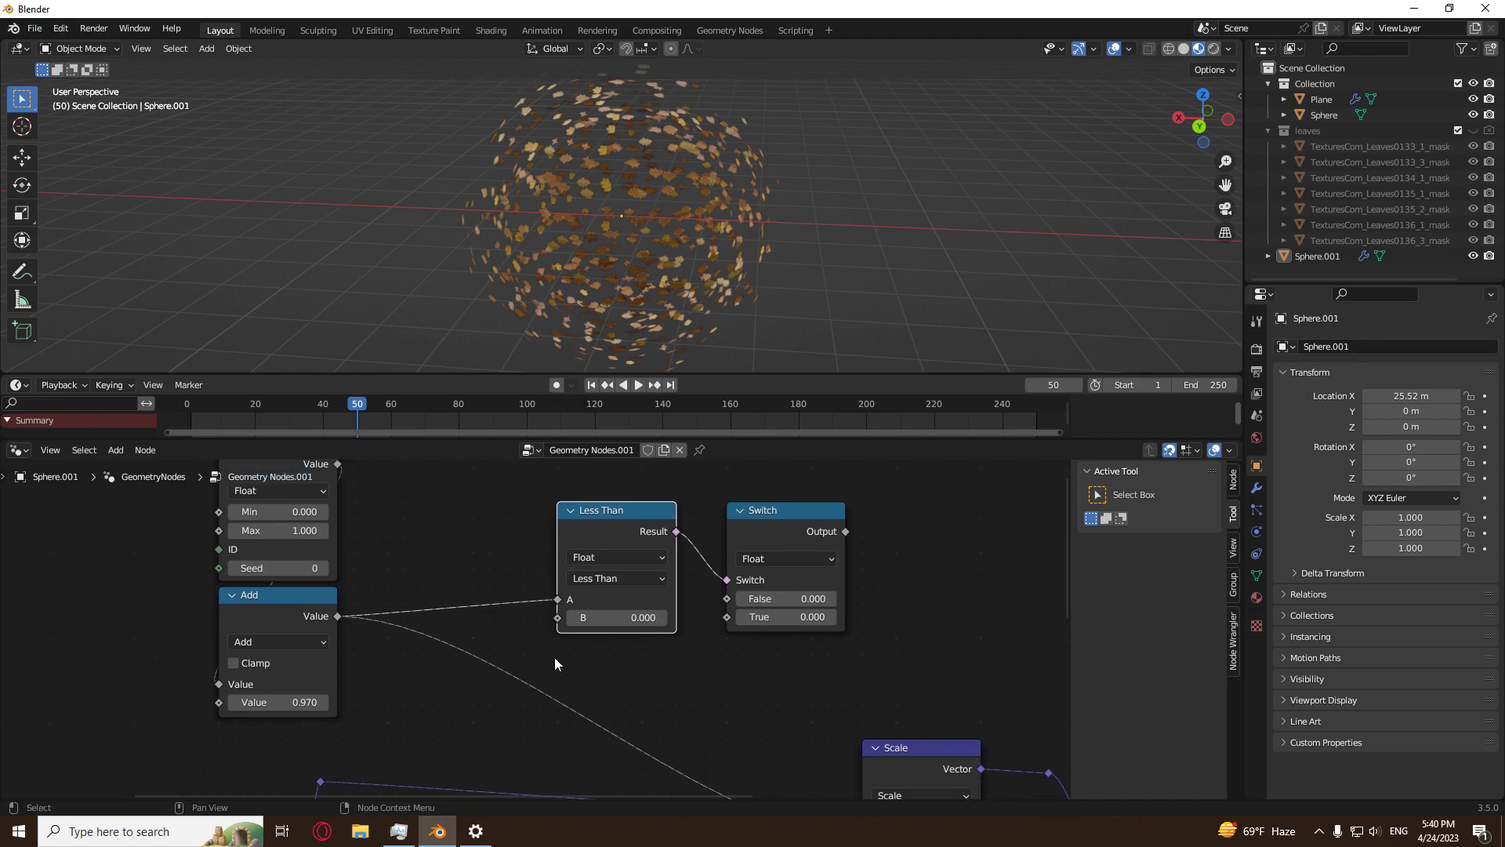
right_click_drag(493, 599, 497, 607, "shift")
left_click_drag(495, 604, 727, 599)
Connect the Switch output to the vector Scale factor and lower the Add node's second value to about -2.06.
middle_click_drag(693, 673, 607, 612)
scroll(596, 604, "down", 2)
left_click_drag(719, 475, 734, 735)
middle_click_drag(572, 617, 725, 654)
middle_click_drag(476, 654, 506, 671)
left_click_drag(428, 673, 173, 674, "shift")
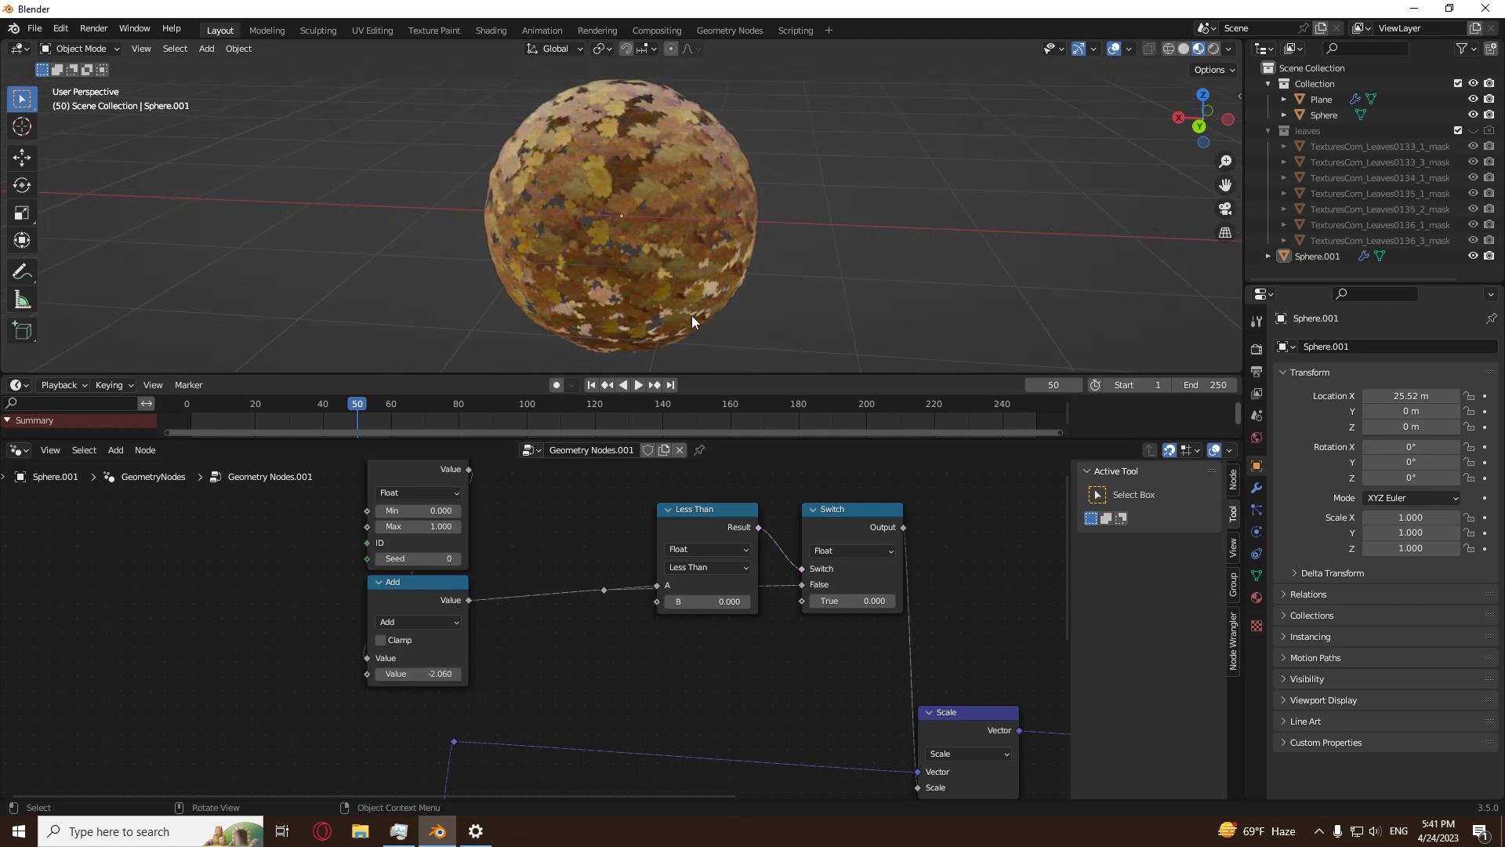
Move the Group Output node farther away from the Set Position node to make room for more nodes.
scroll(655, 676, "down", 15)
middle_click_drag(655, 676, 448, 636)
scroll(679, 638, "up", 7)
left_click_drag(698, 672, 1006, 672)
left_click(595, 707)
middle_click_drag(621, 714, 608, 670)
scroll(608, 670, "up", 2)
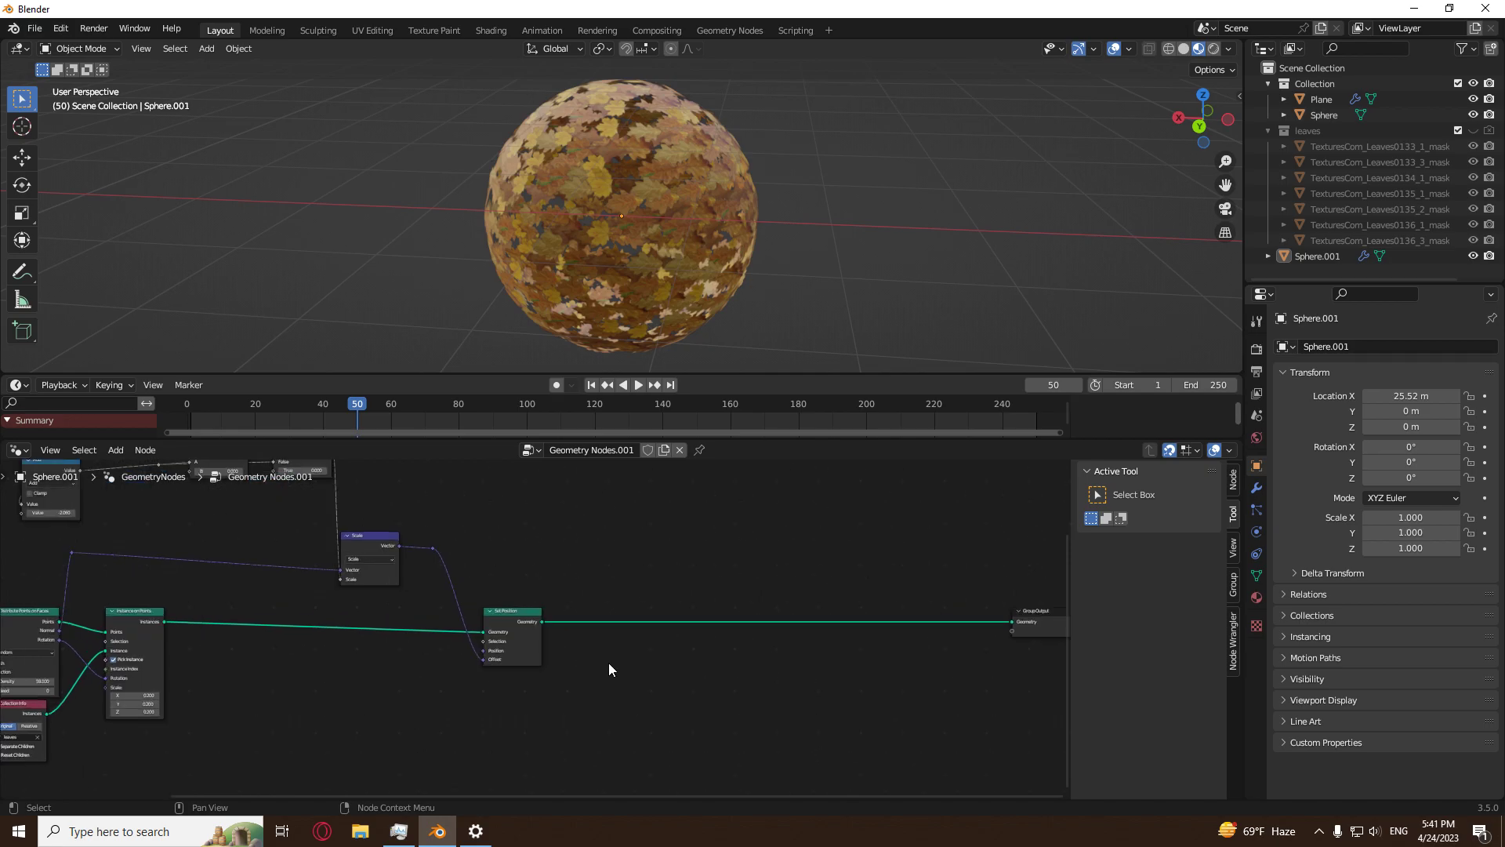
scroll(608, 668, "up", 1)
key("shift+a")
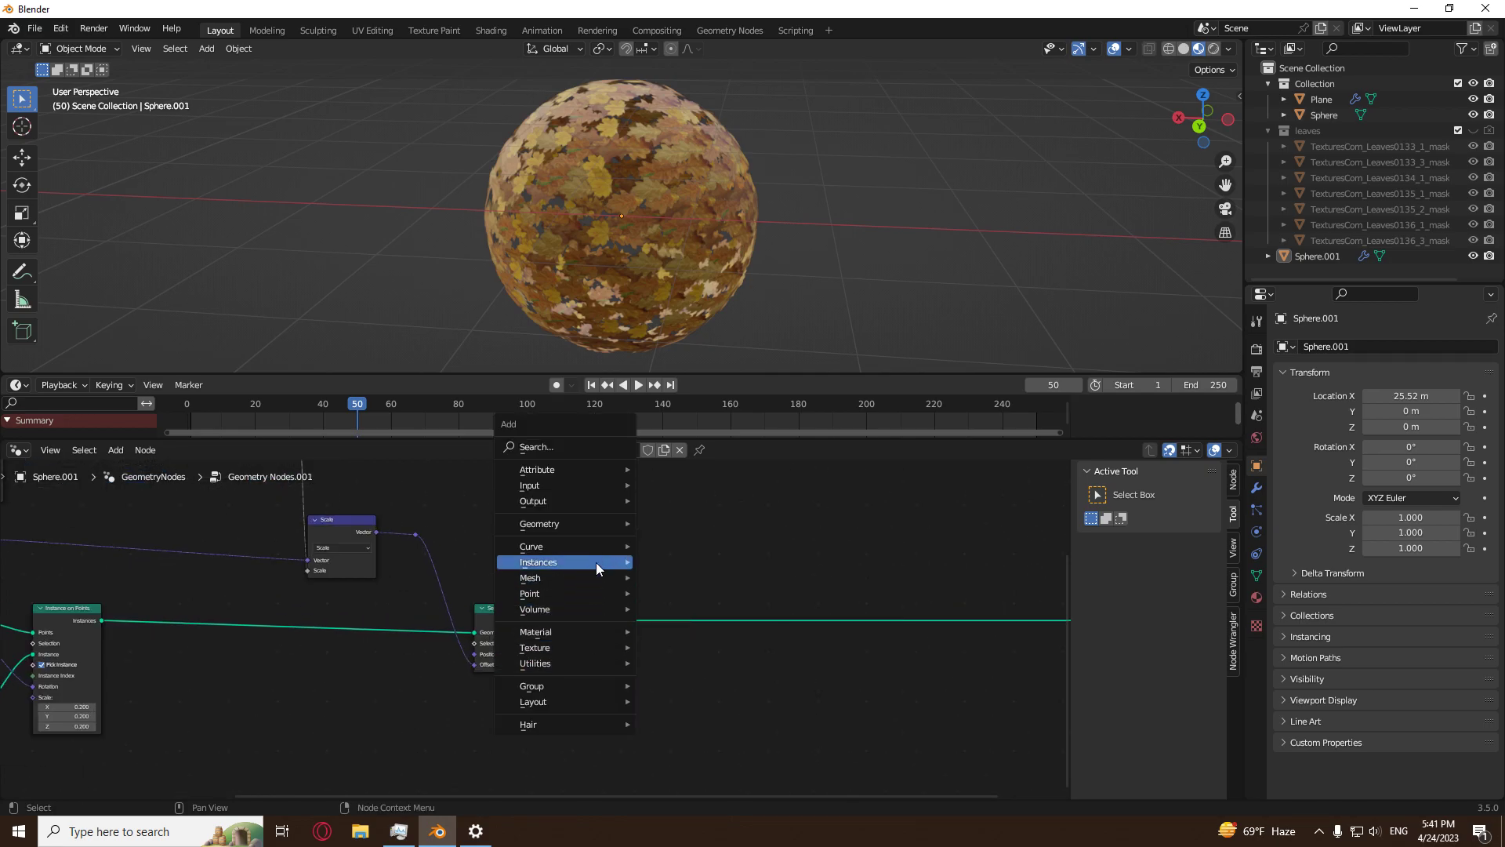
left_click(476, 831)
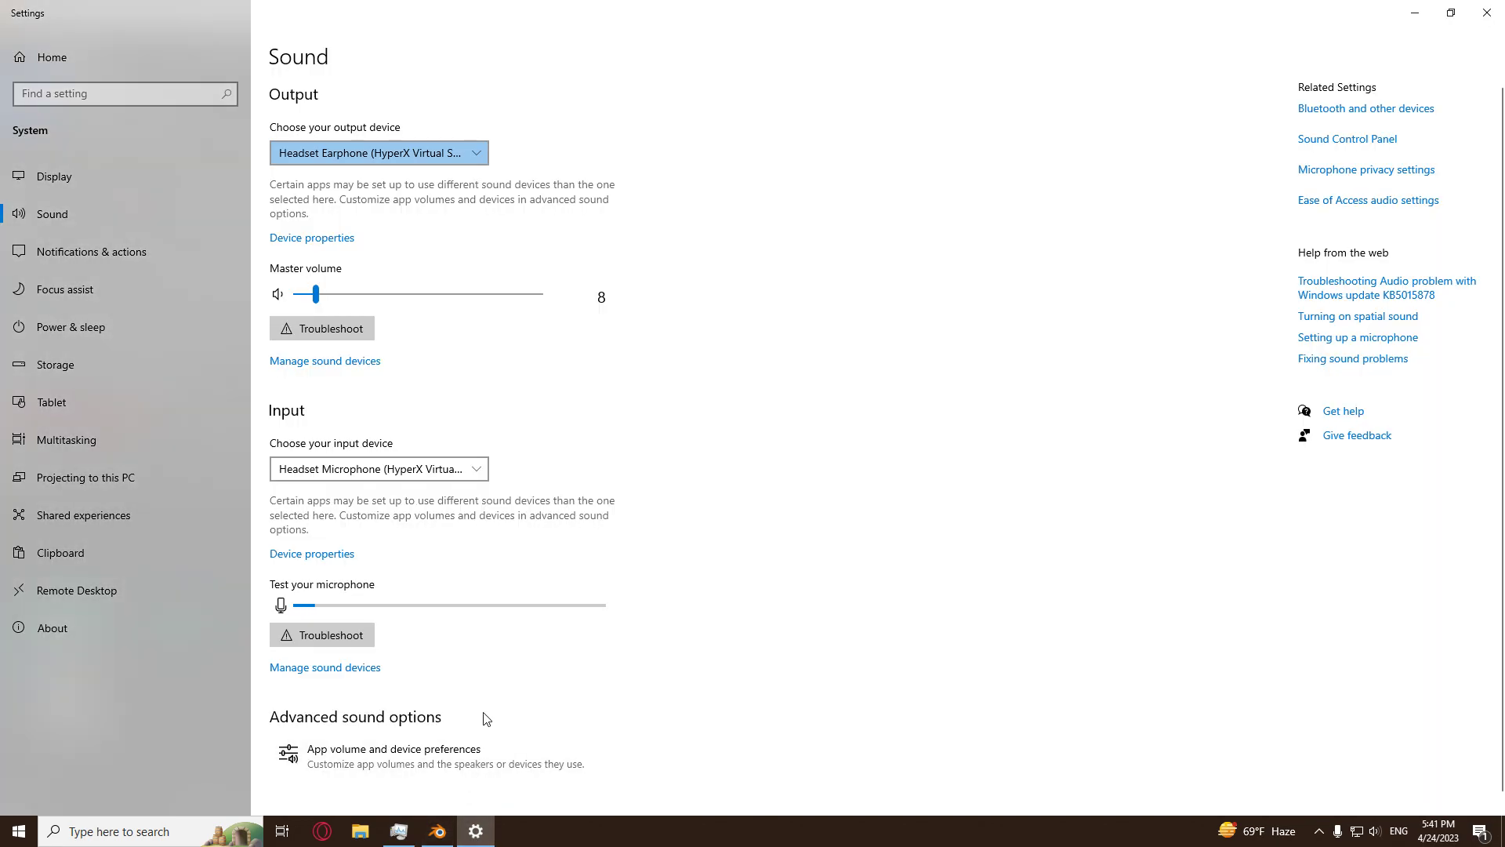
left_click(439, 831)
key("shift+a")
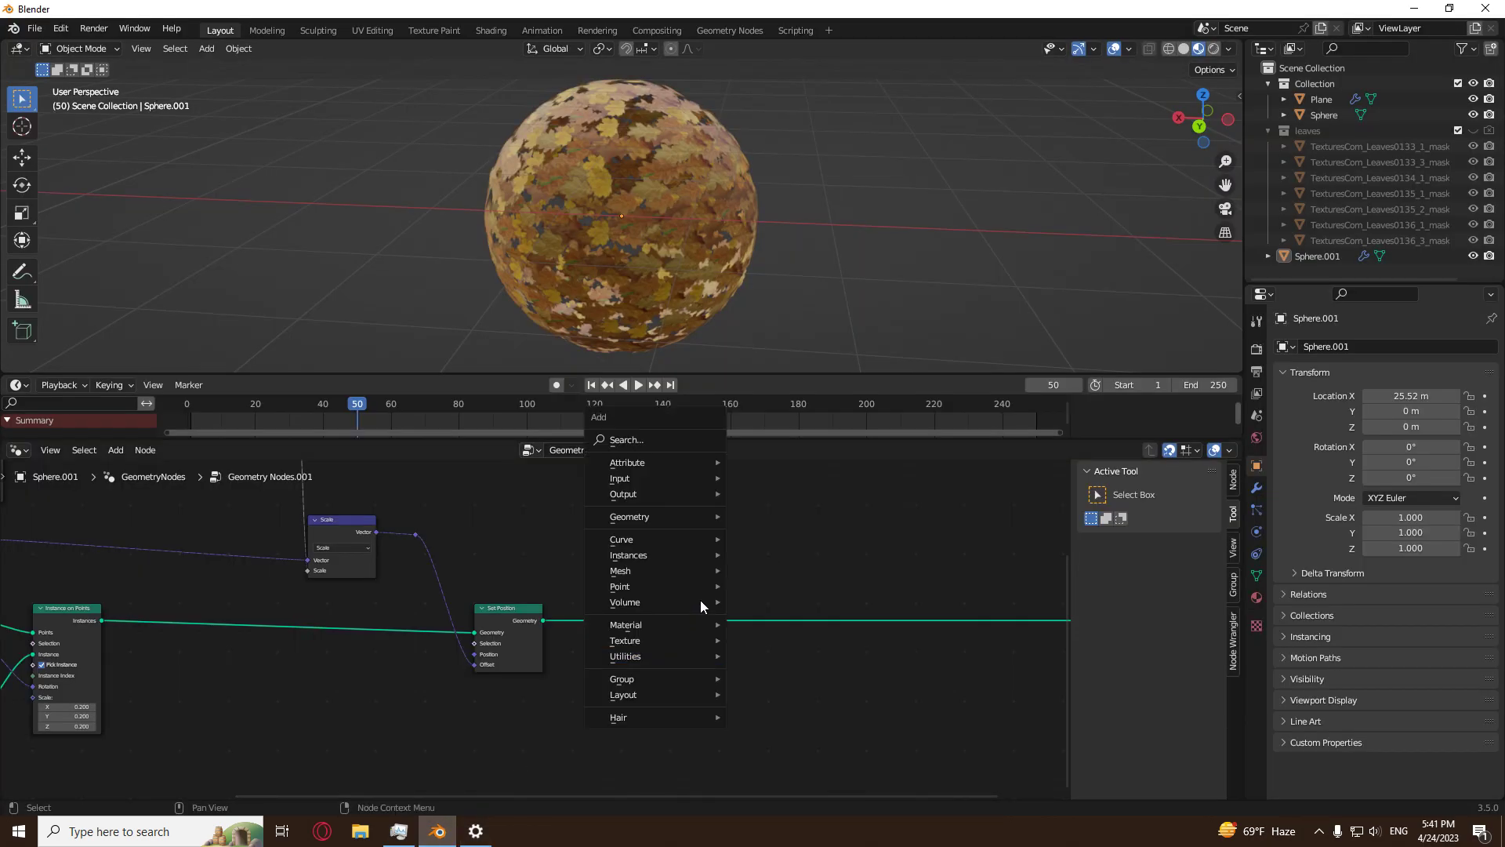
mouse_move(679, 555)
left_click(785, 593)
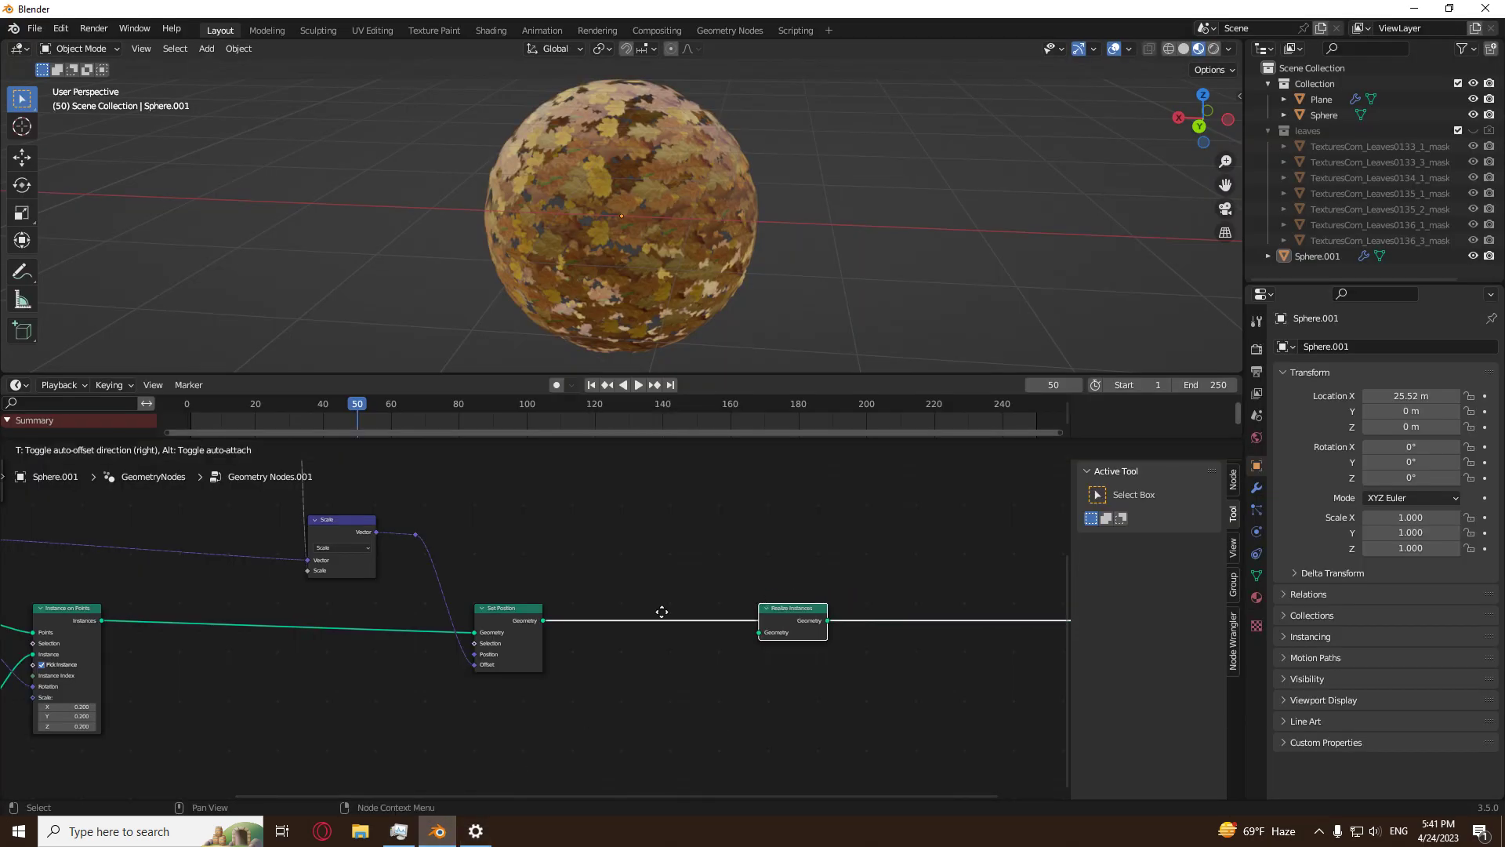
key("Escape")
Insert a Rotate Instances node between Set Position and Group Output, well clear of Set Position.
key("shift+a")
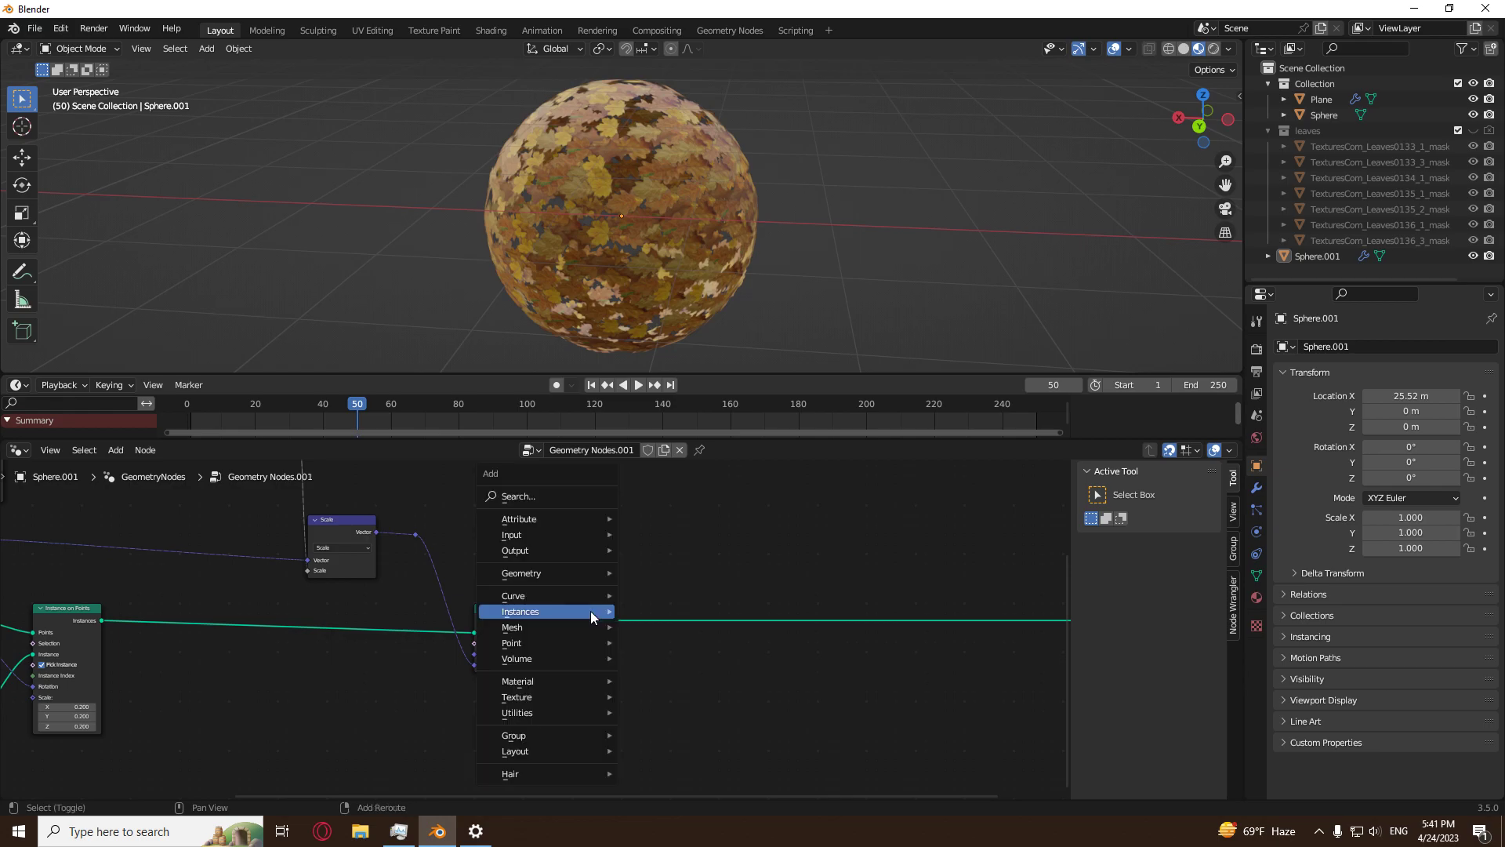
mouse_move(591, 612)
left_click(685, 661)
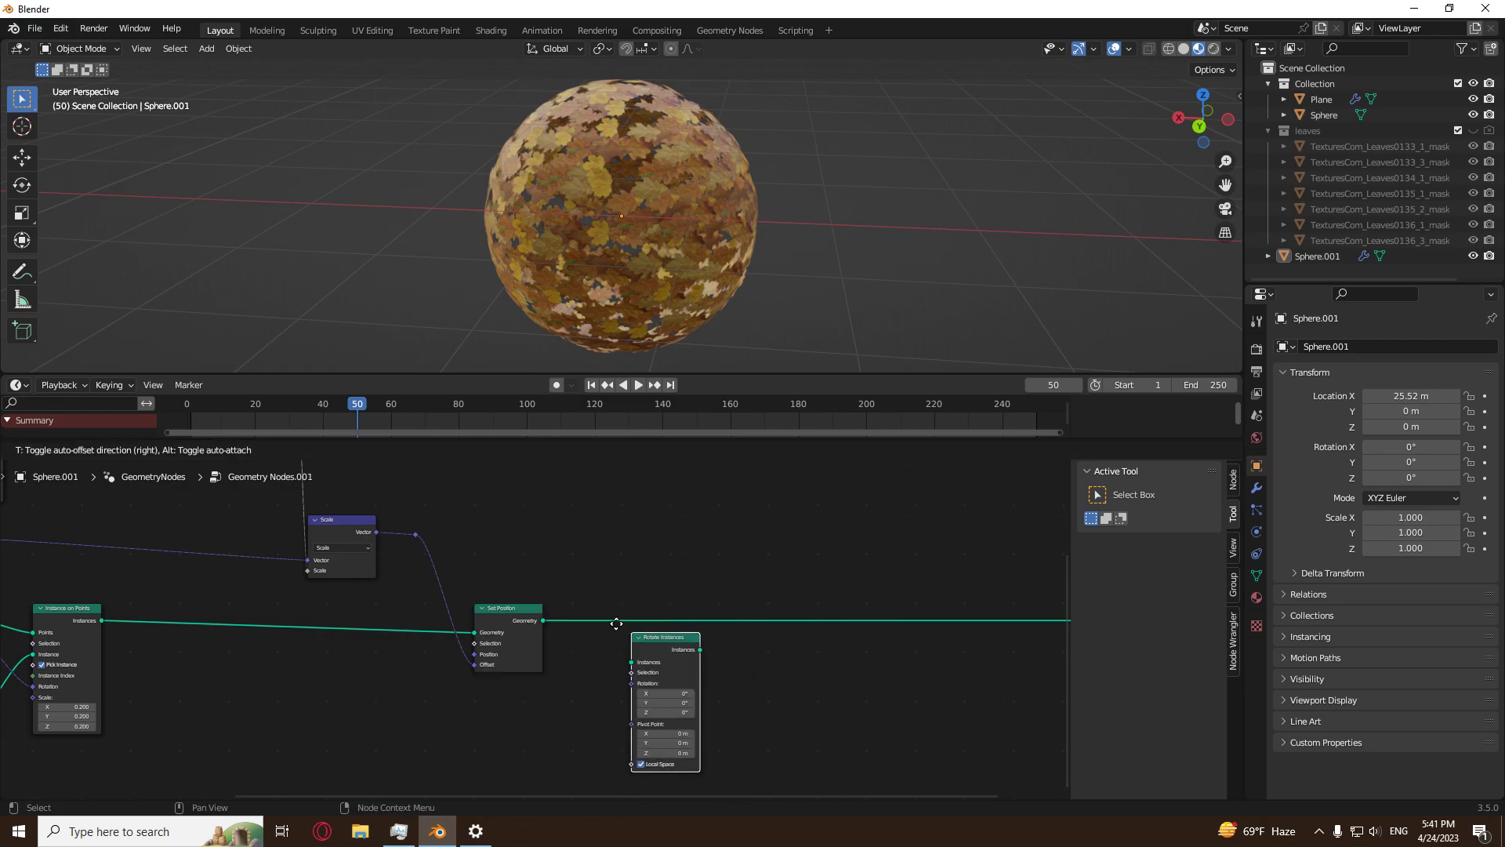
left_click(636, 641)
middle_click_drag(745, 628, 744, 585)
left_click_drag(628, 578, 884, 577)
Add a Noise Texture node below Set Position and connect its Color output to the Rotate Instances rotation.
key("shift+a")
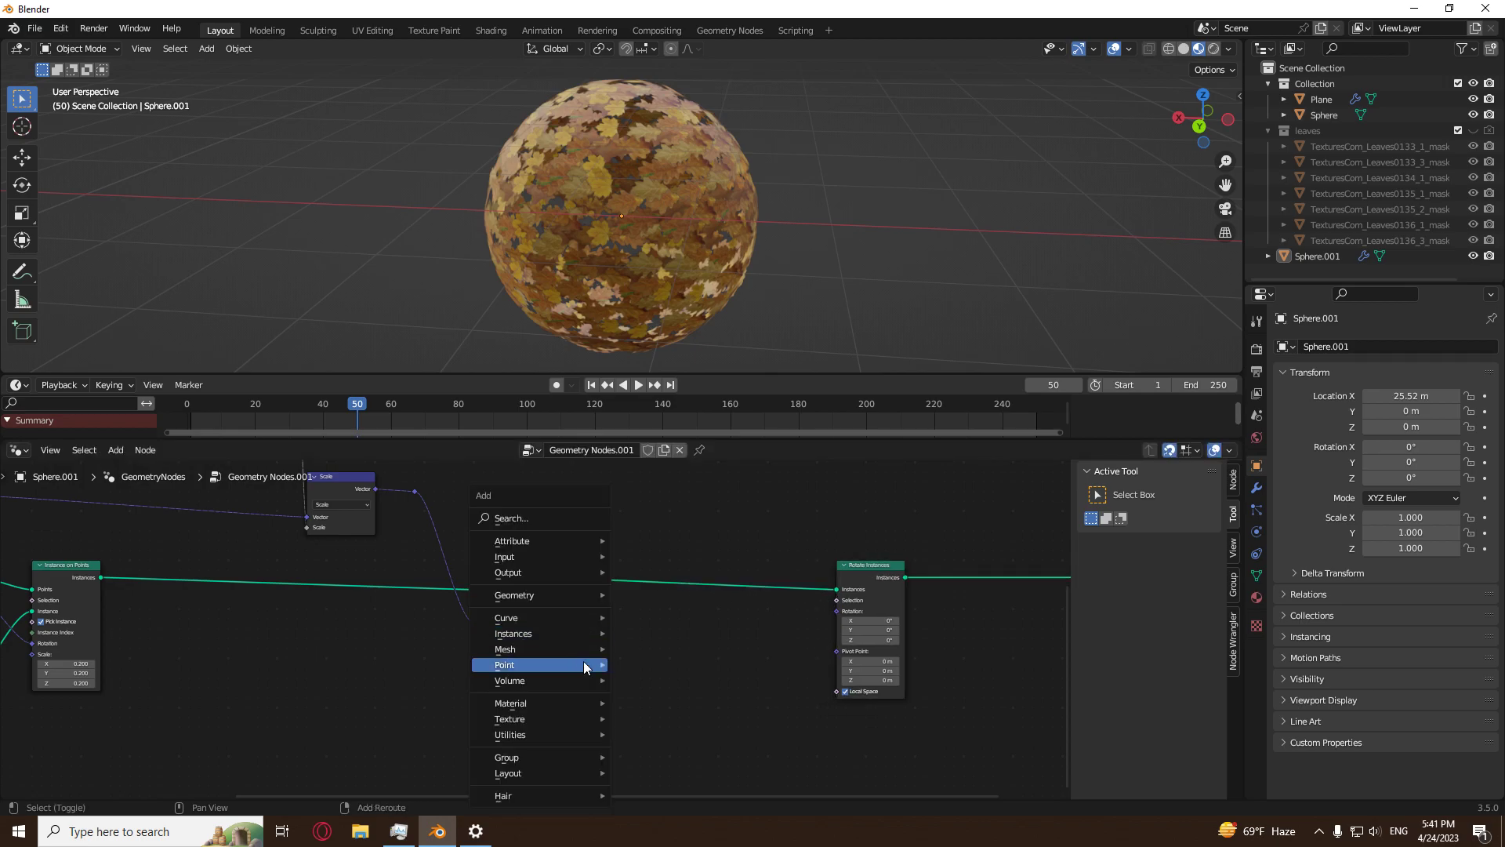
mouse_move(549, 719)
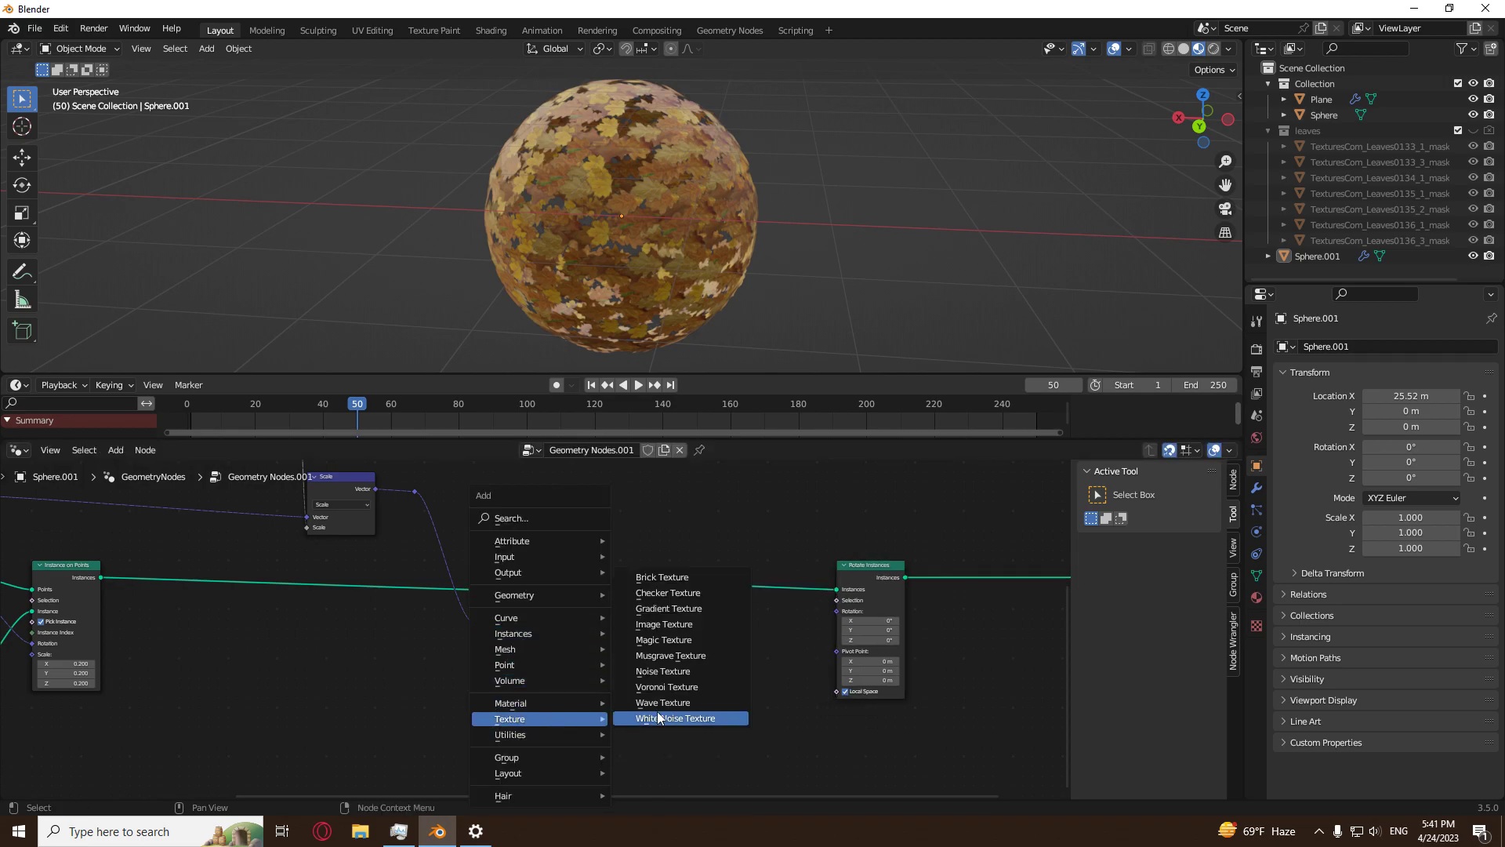
left_click(666, 671)
left_click(475, 633)
left_click_drag(542, 665, 836, 611)
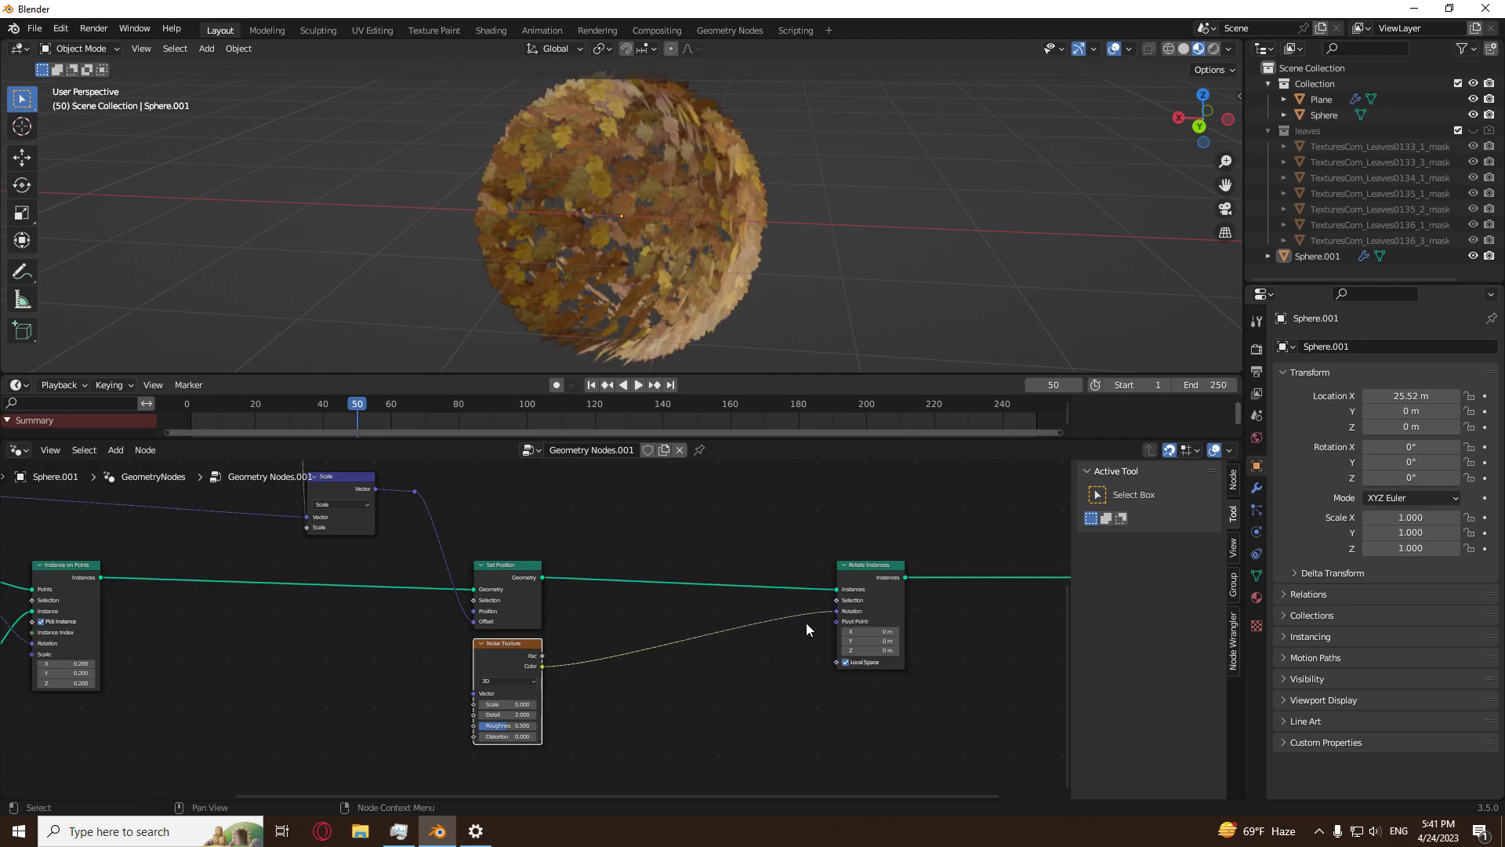
Set the Noise Texture's scale to 1.
key("shift+a")
left_click(508, 703)
type("1")
key("Return")
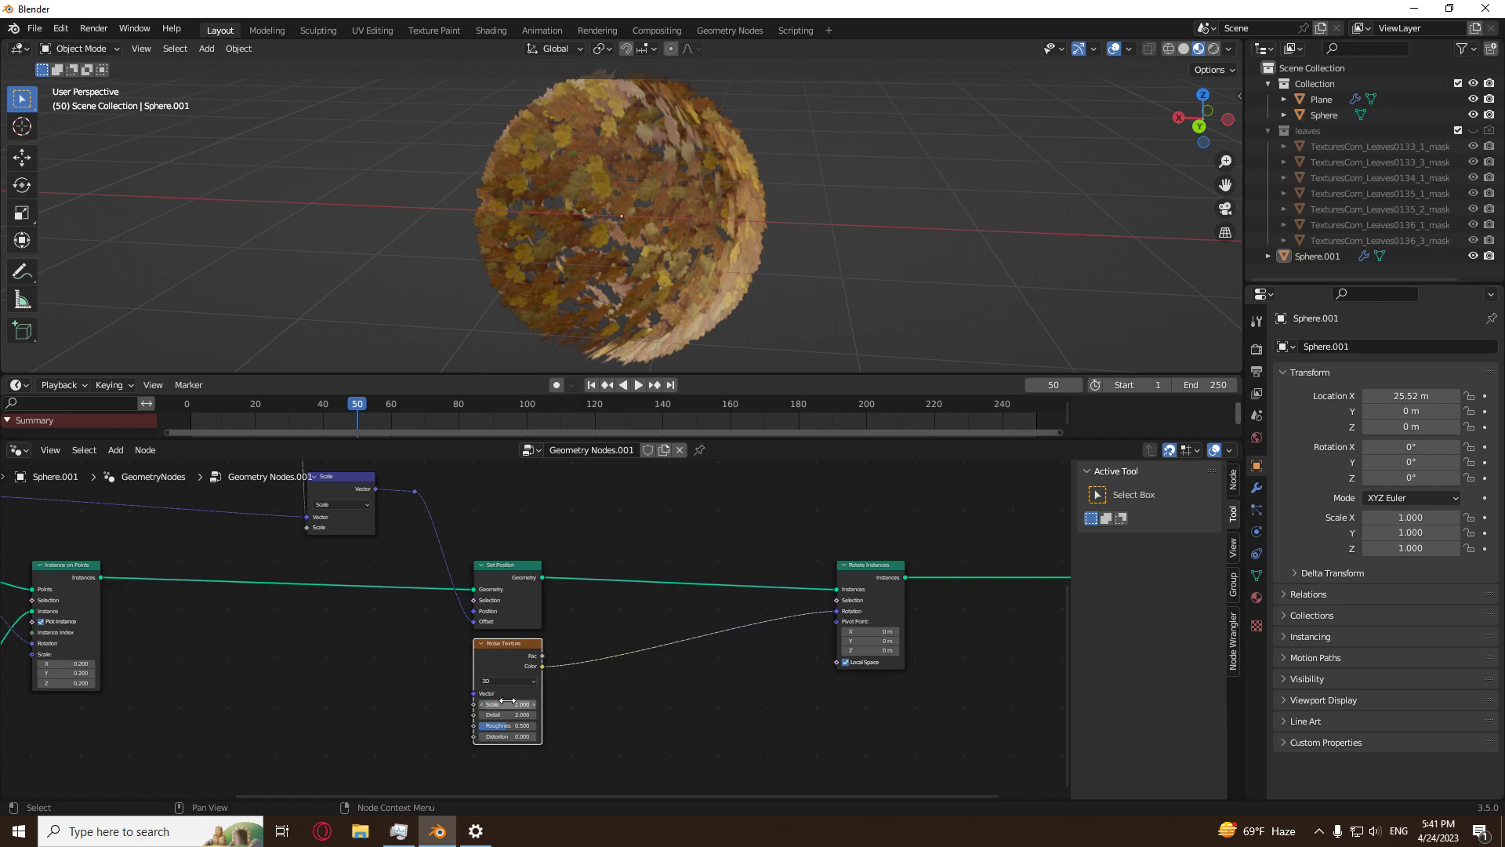
Insert a Vector Math node between the Noise Texture and Rotate Instances nodes and set its operation to Scale.
key("shift+a")
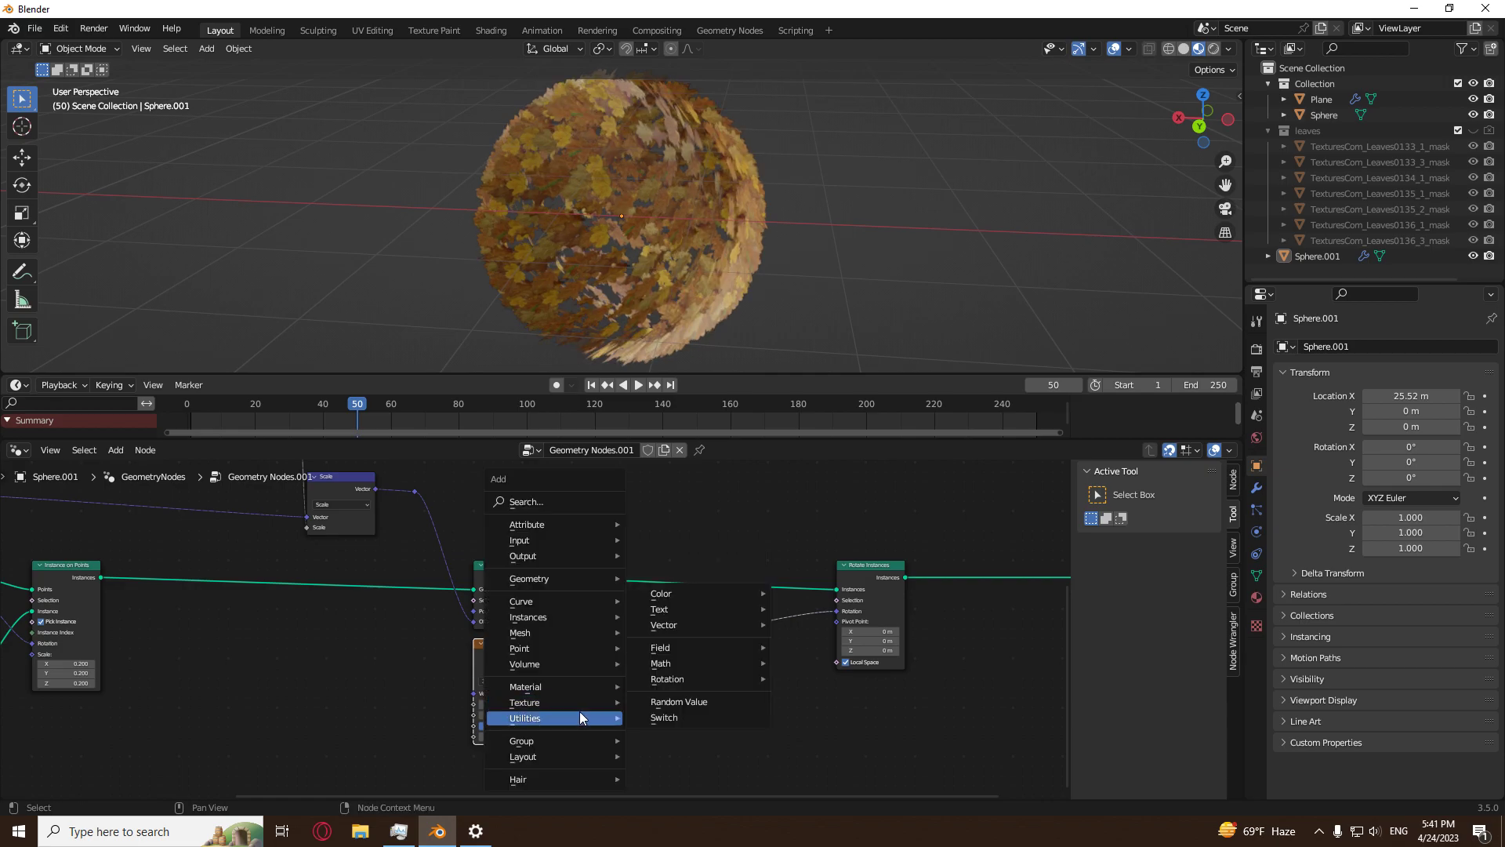
mouse_move(765, 664)
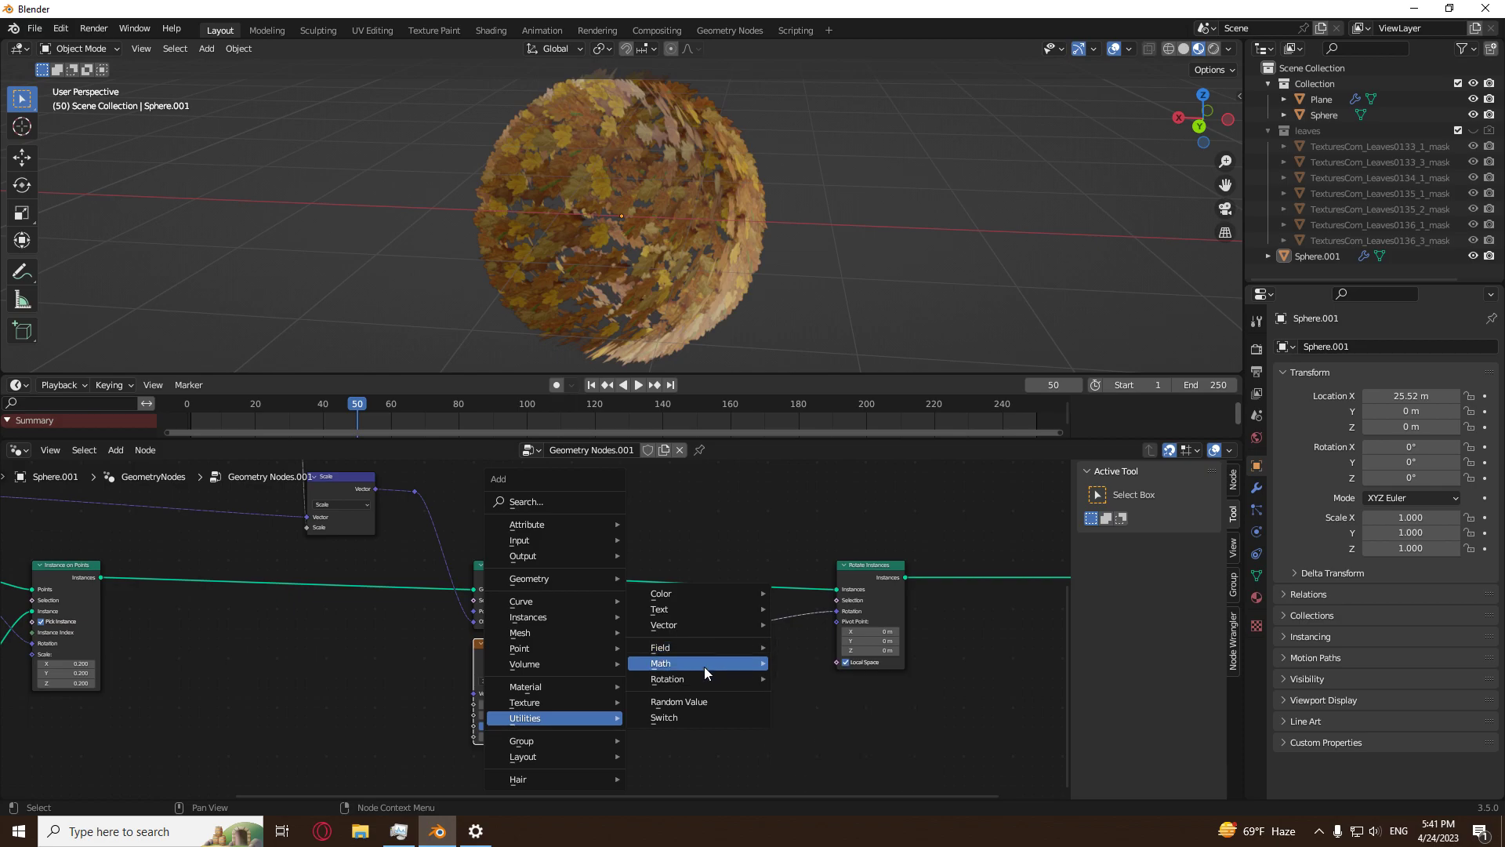
mouse_move(594, 713)
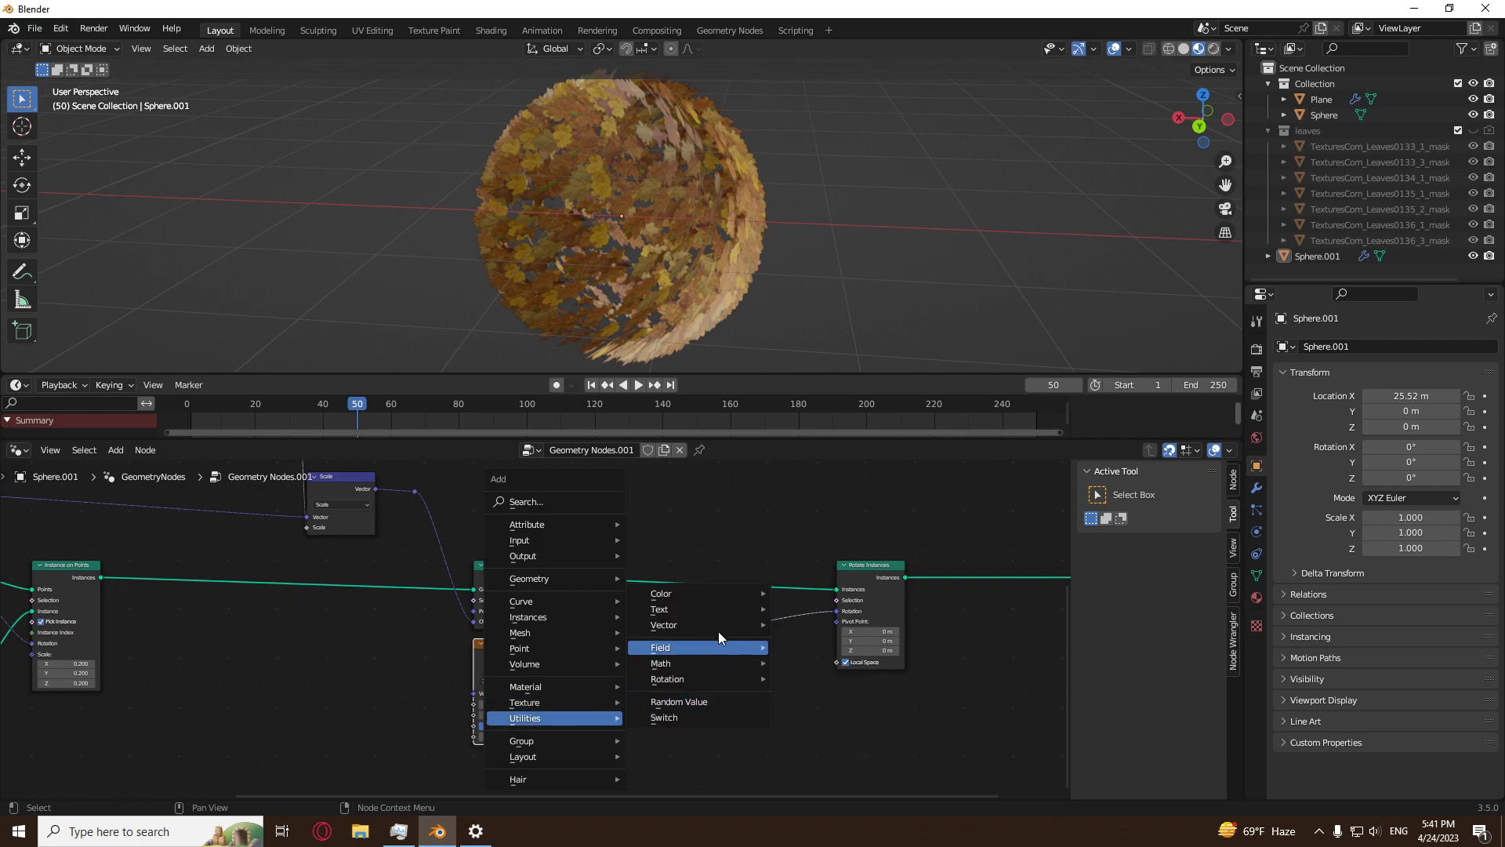
mouse_move(716, 627)
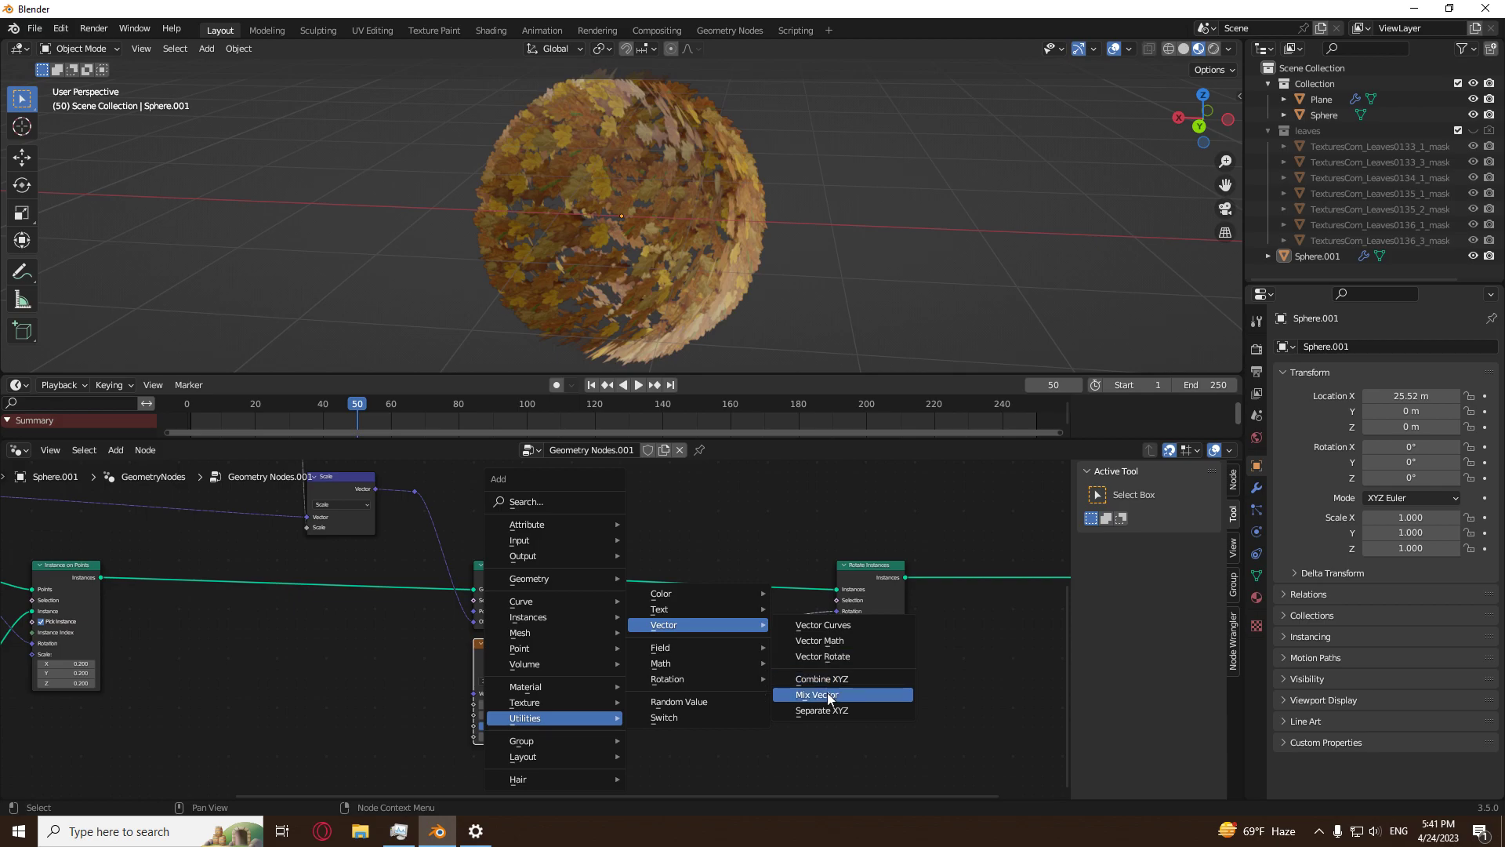
left_click(837, 641)
left_click(754, 631)
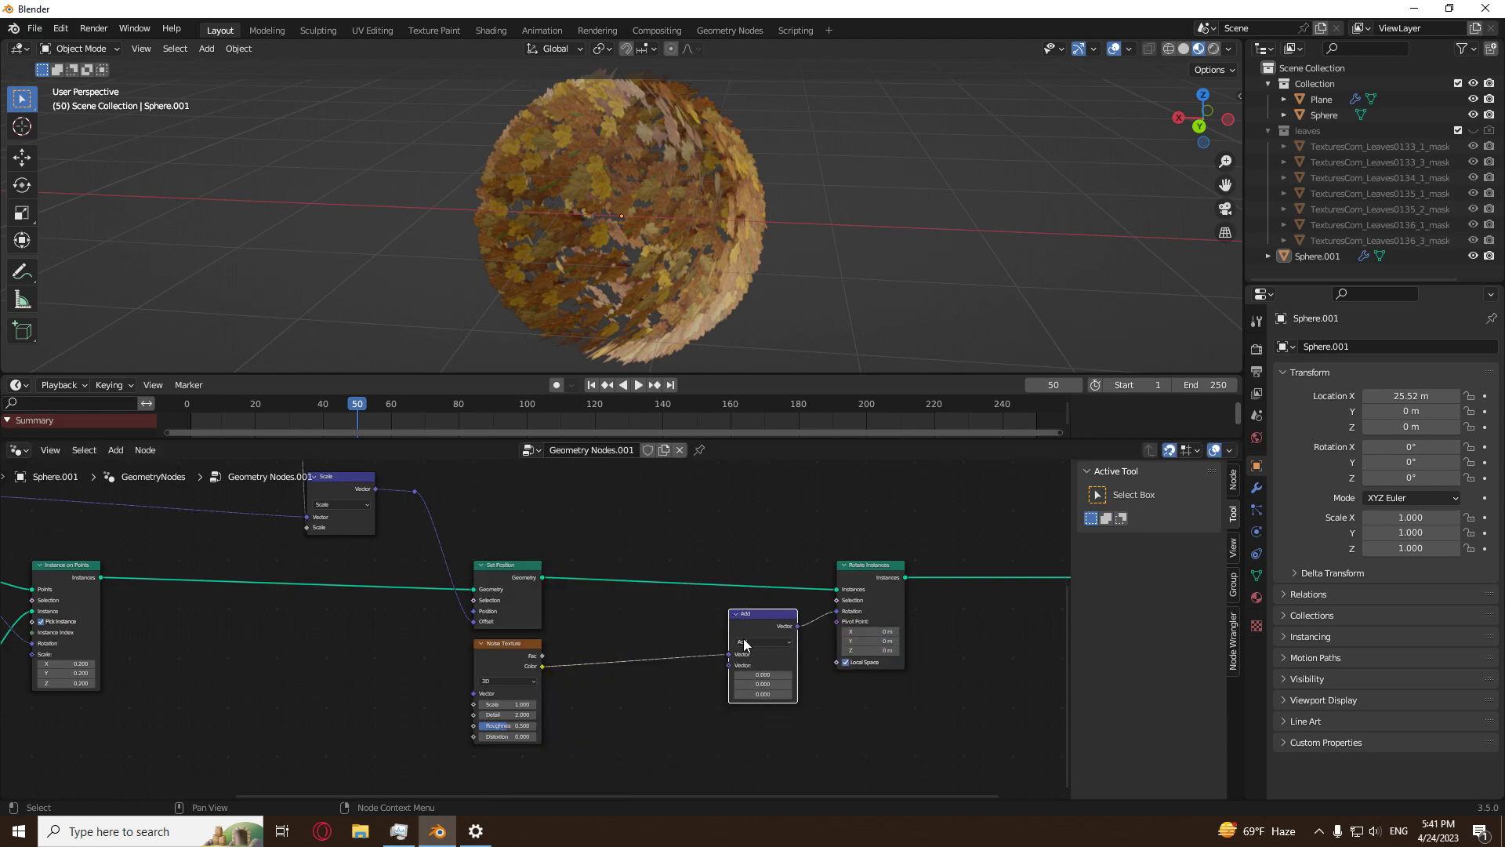
left_click(751, 643)
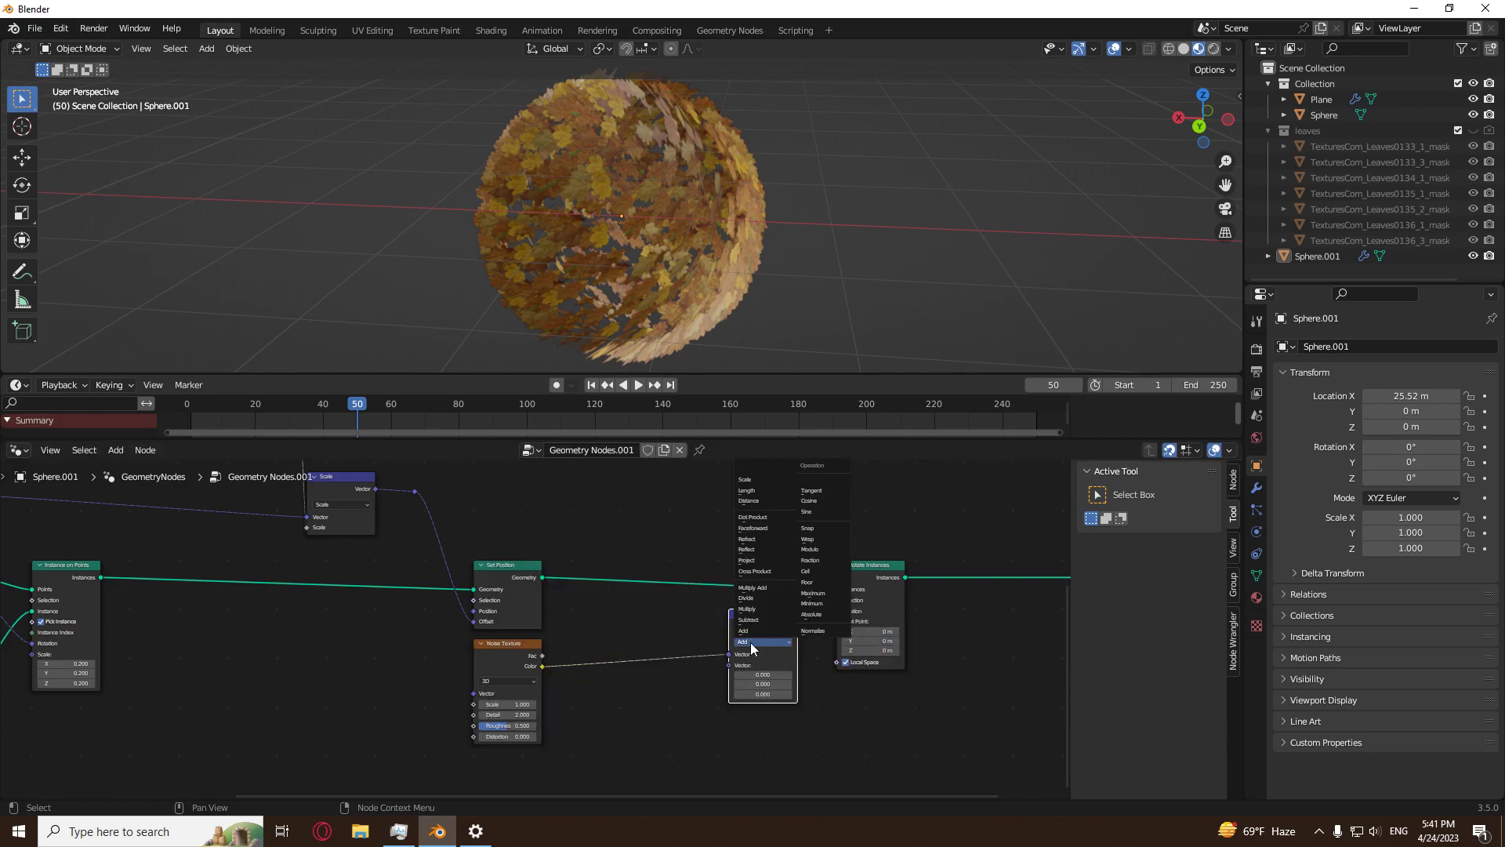
left_click(745, 479)
Move Group Output farther out and insert a duplicate of the Rotate Instances node just before it.
middle_click_drag(718, 709, 597, 721)
middle_click_drag(789, 657, 589, 658)
left_click_drag(833, 580, 1048, 581)
left_click(548, 591)
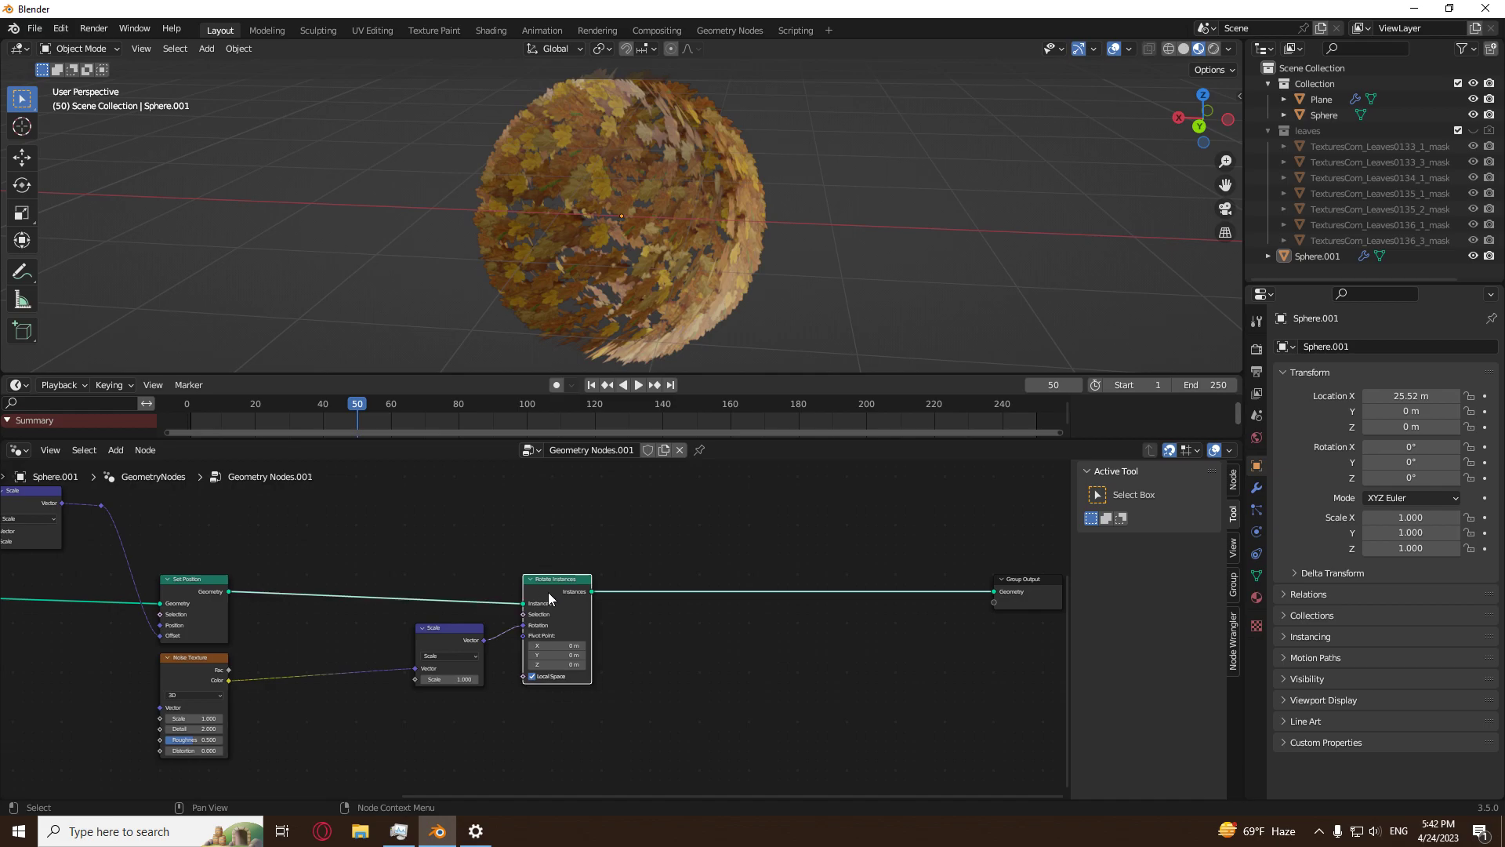
key("shift+d")
left_click(946, 590)
middle_click_drag(690, 662, 729, 598)
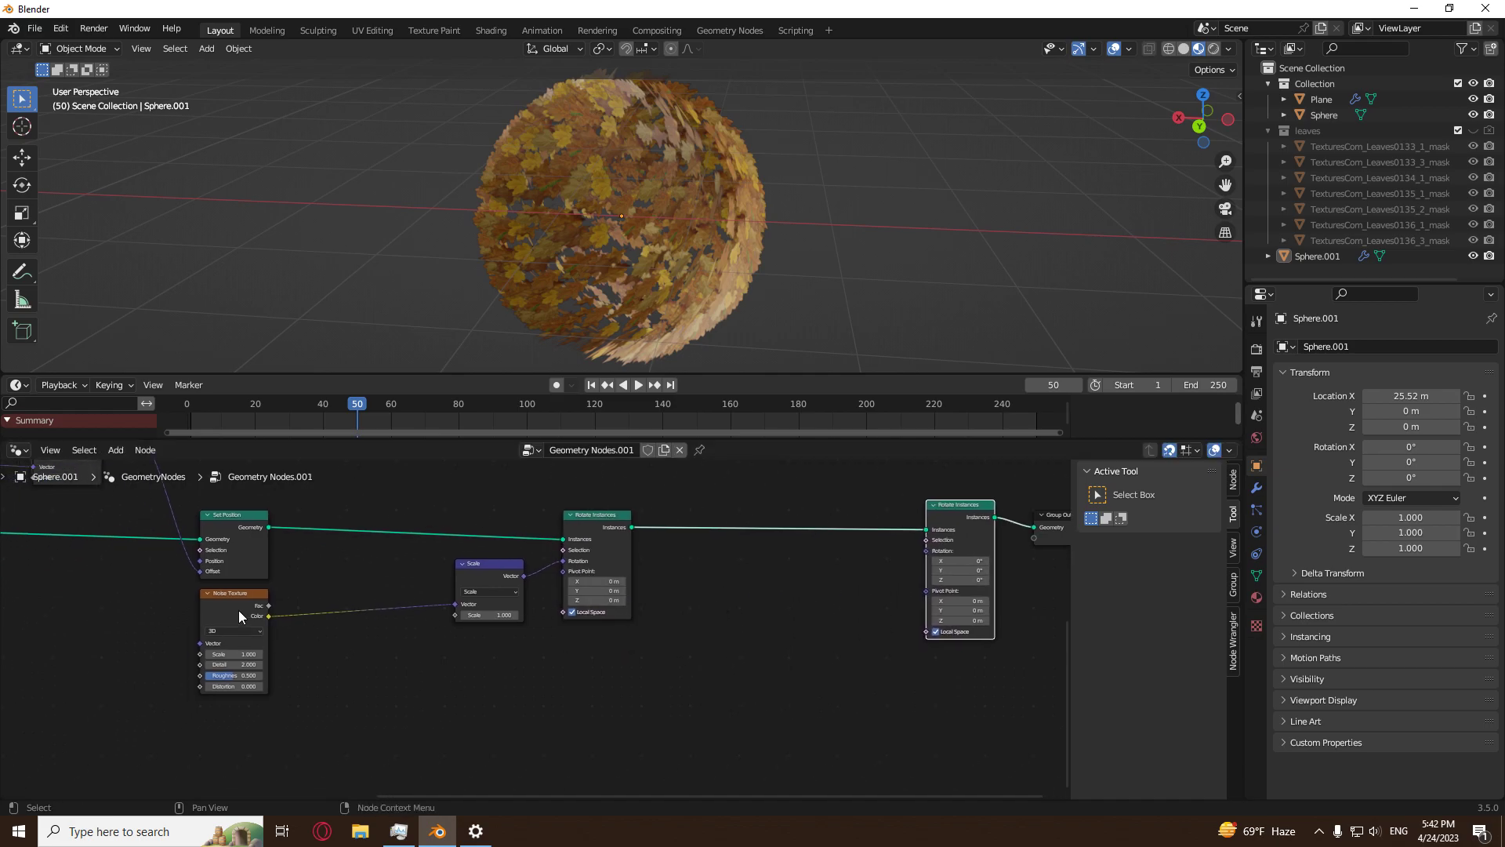
Duplicate the Noise Texture and its Scale node and connect the copied Scale to the second Rotate Instances rotation.
left_click_drag(536, 594, 235, 660)
key("shift+d")
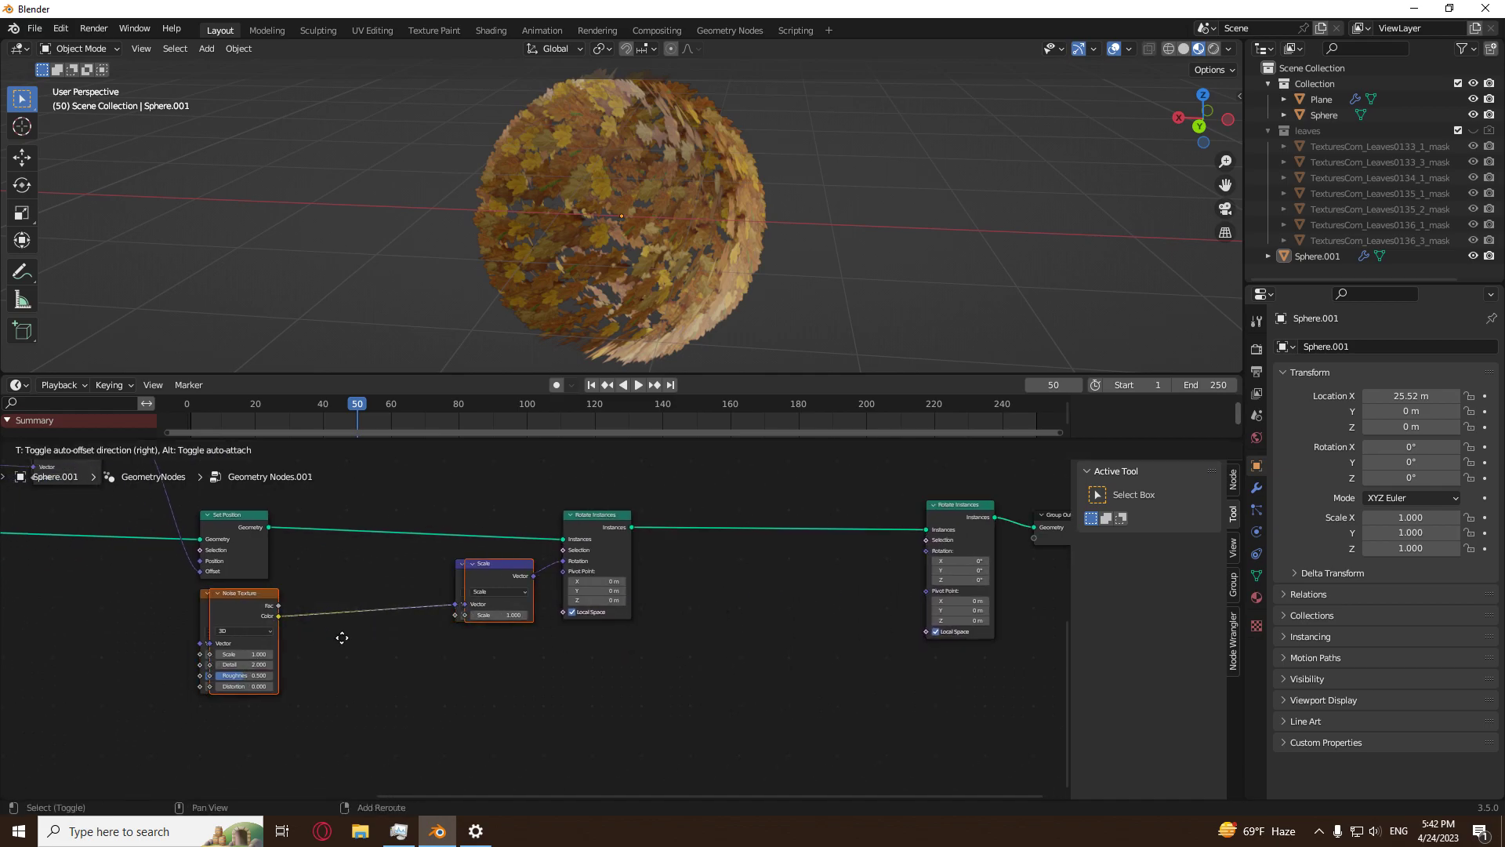
left_click(645, 661)
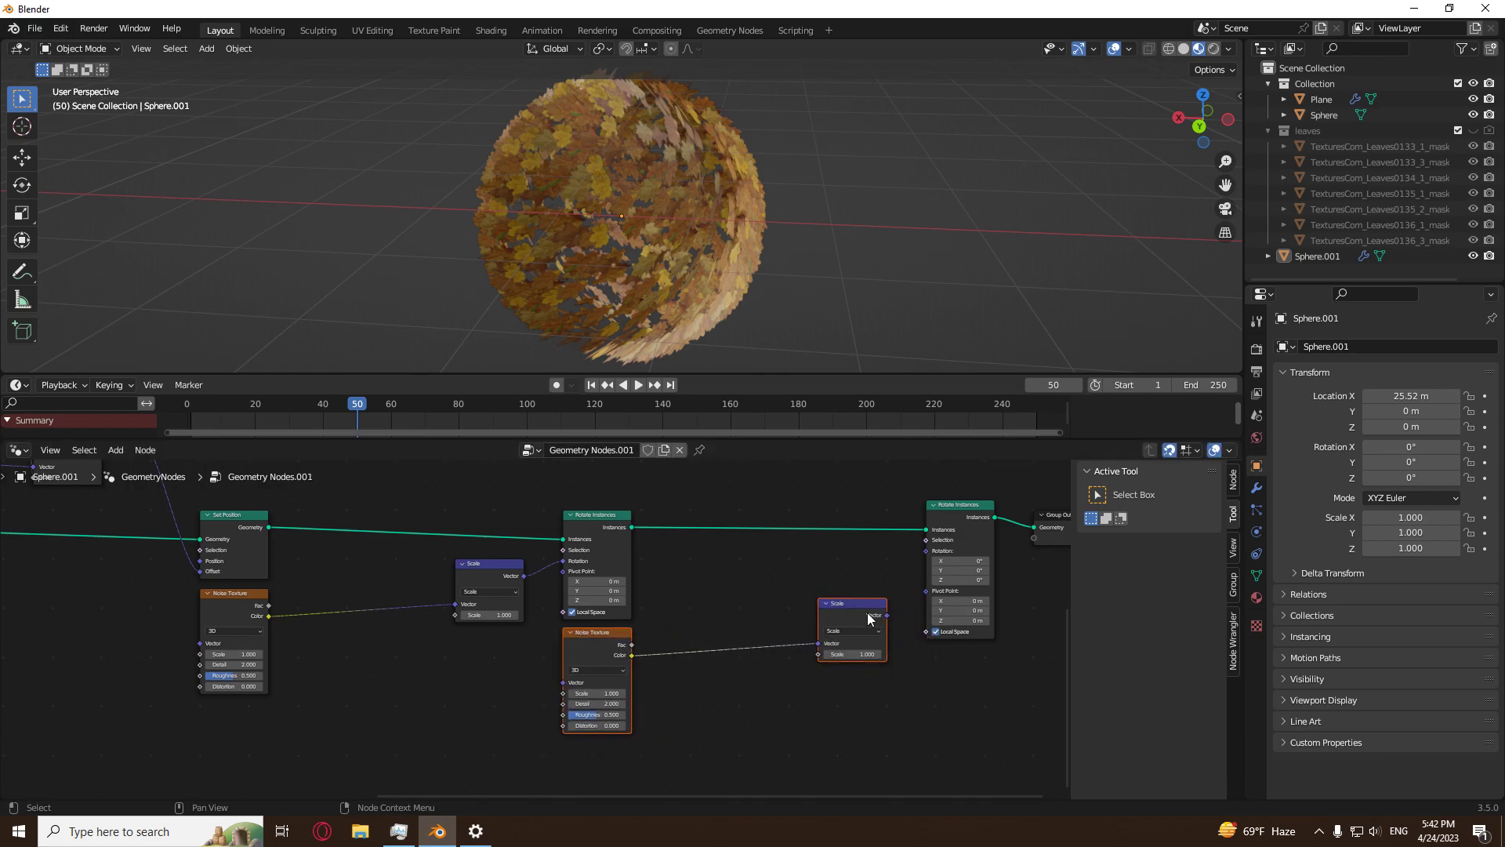
left_click_drag(887, 616, 926, 550)
Insert a copy of the second Scale node set to Add between the copied Noise Texture and Scale, and place the three side by side.
left_click(848, 604)
key("shift+d")
left_click(708, 665)
left_click(708, 669)
left_click(698, 524)
left_click_drag(708, 656, 773, 620)
left_click_drag(610, 648, 711, 618)
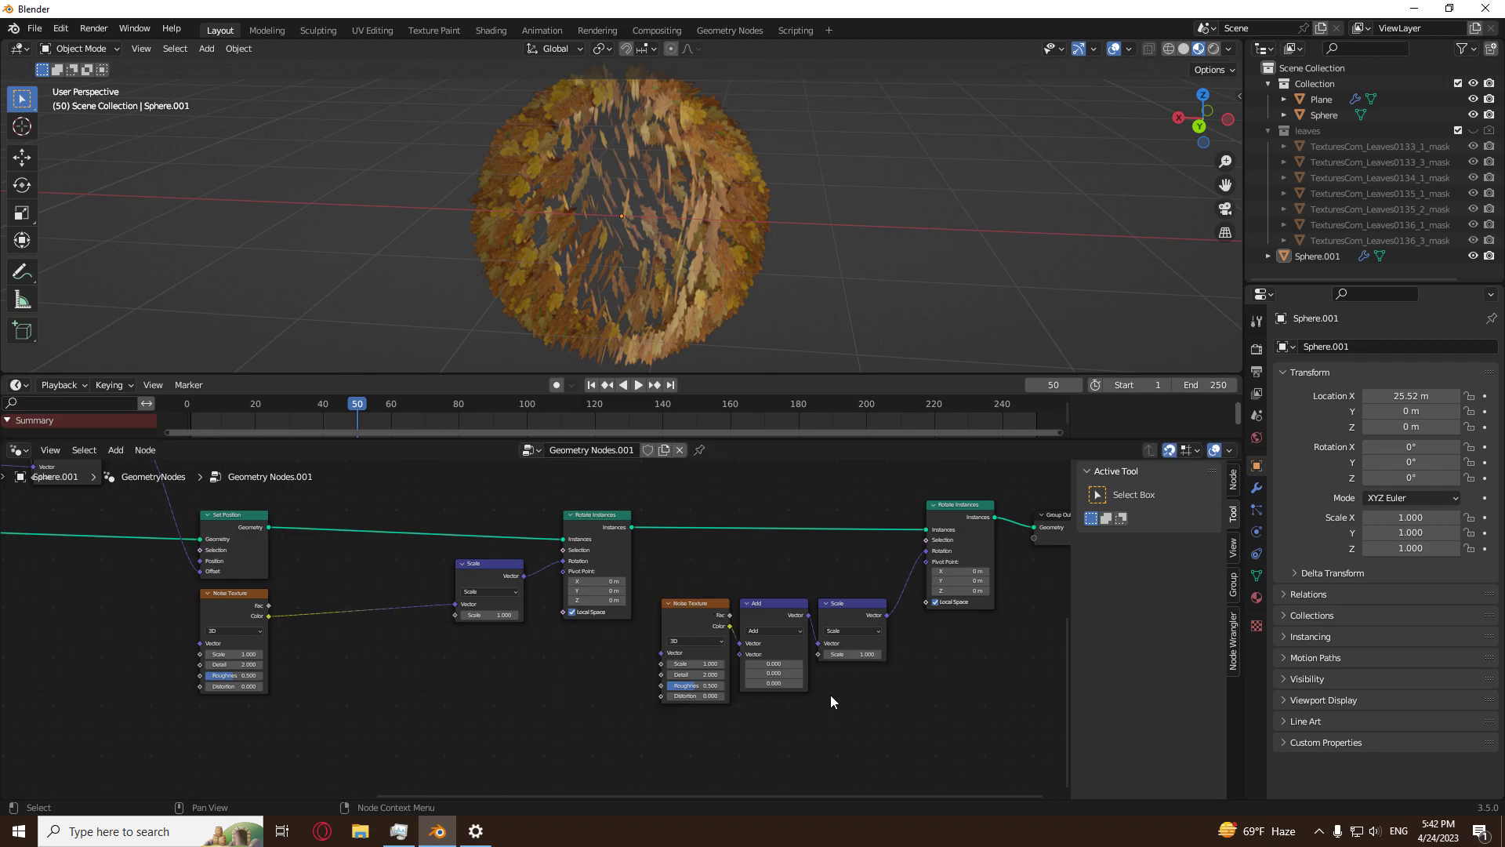
Set all three vector components of the Add node to -0.5.
left_click_drag(771, 663, 770, 663)
left_click(771, 663)
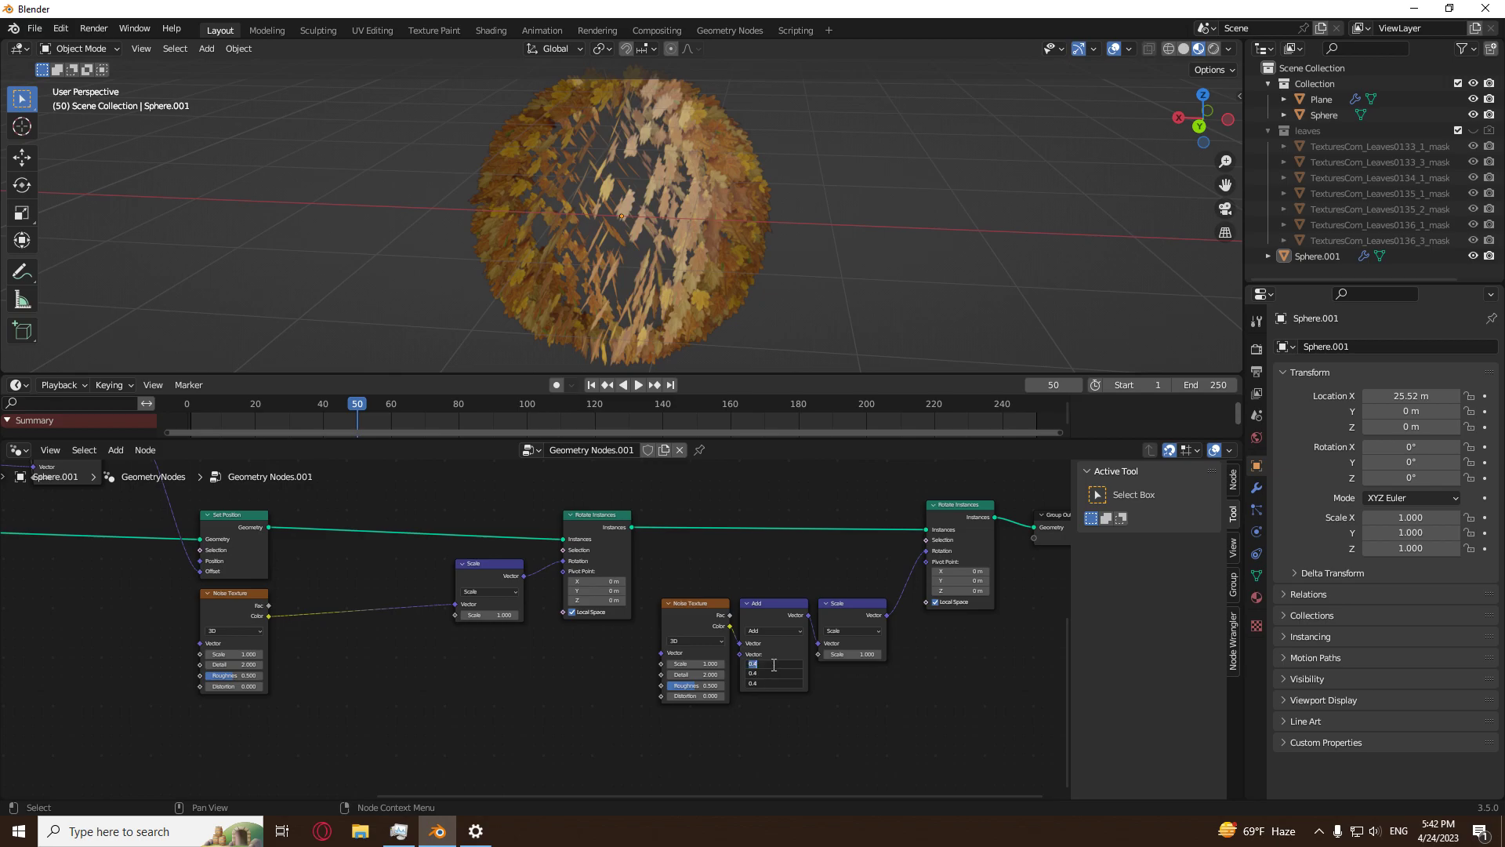
type("-.5")
key("Return")
Replace the second Rotate Instances node with a Set Position node and connect the nearby Scale node's vector to its Offset.
middle_click_drag(852, 284, 815, 337)
middle_click_drag(962, 489, 782, 547)
scroll(874, 516, "up", 2)
left_click(875, 515)
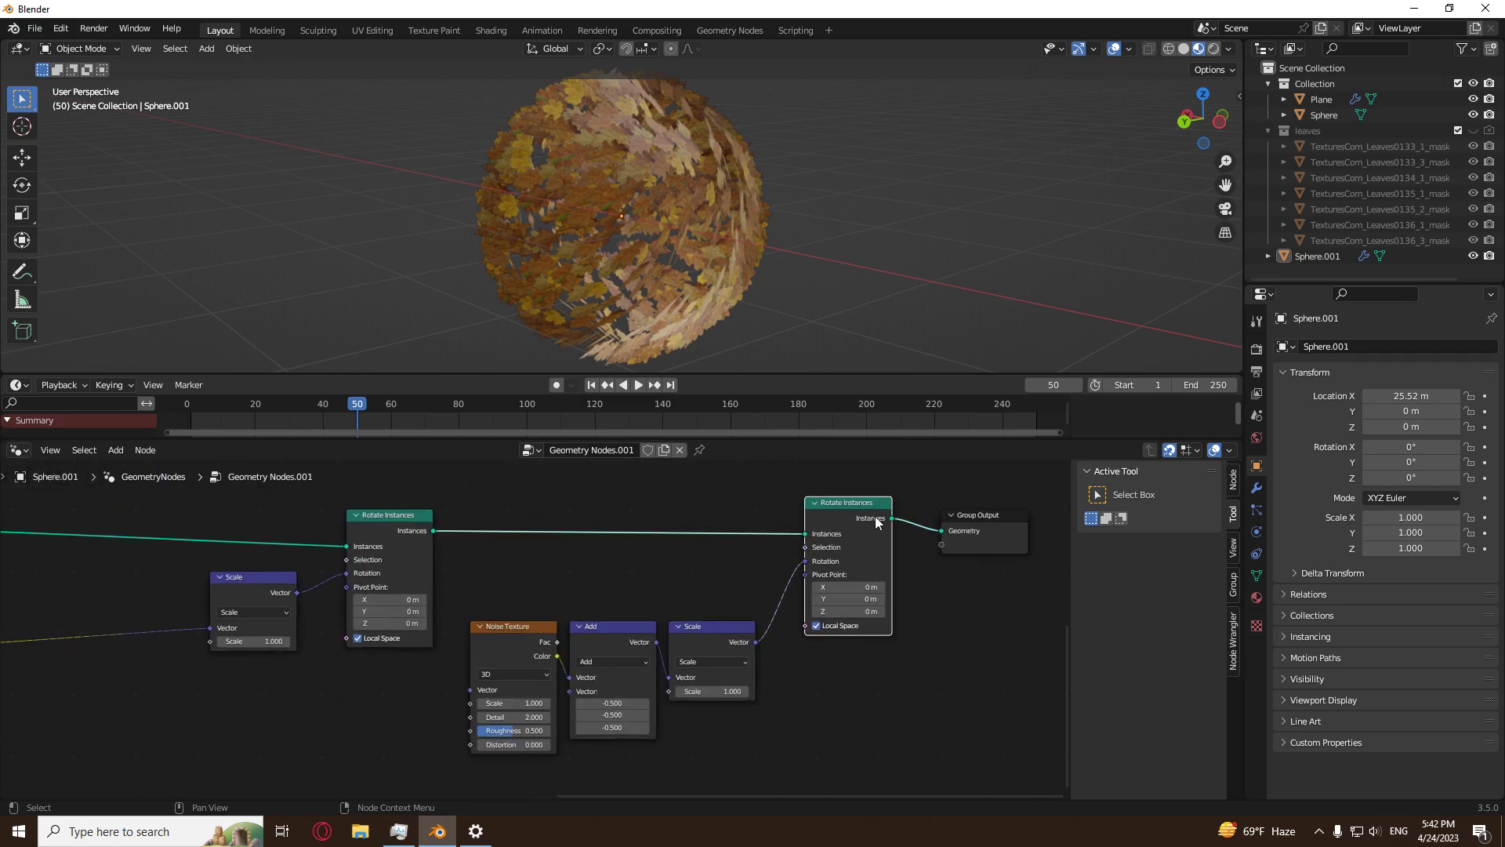
key("ctrl+x")
key("shift+a")
mouse_move(857, 376)
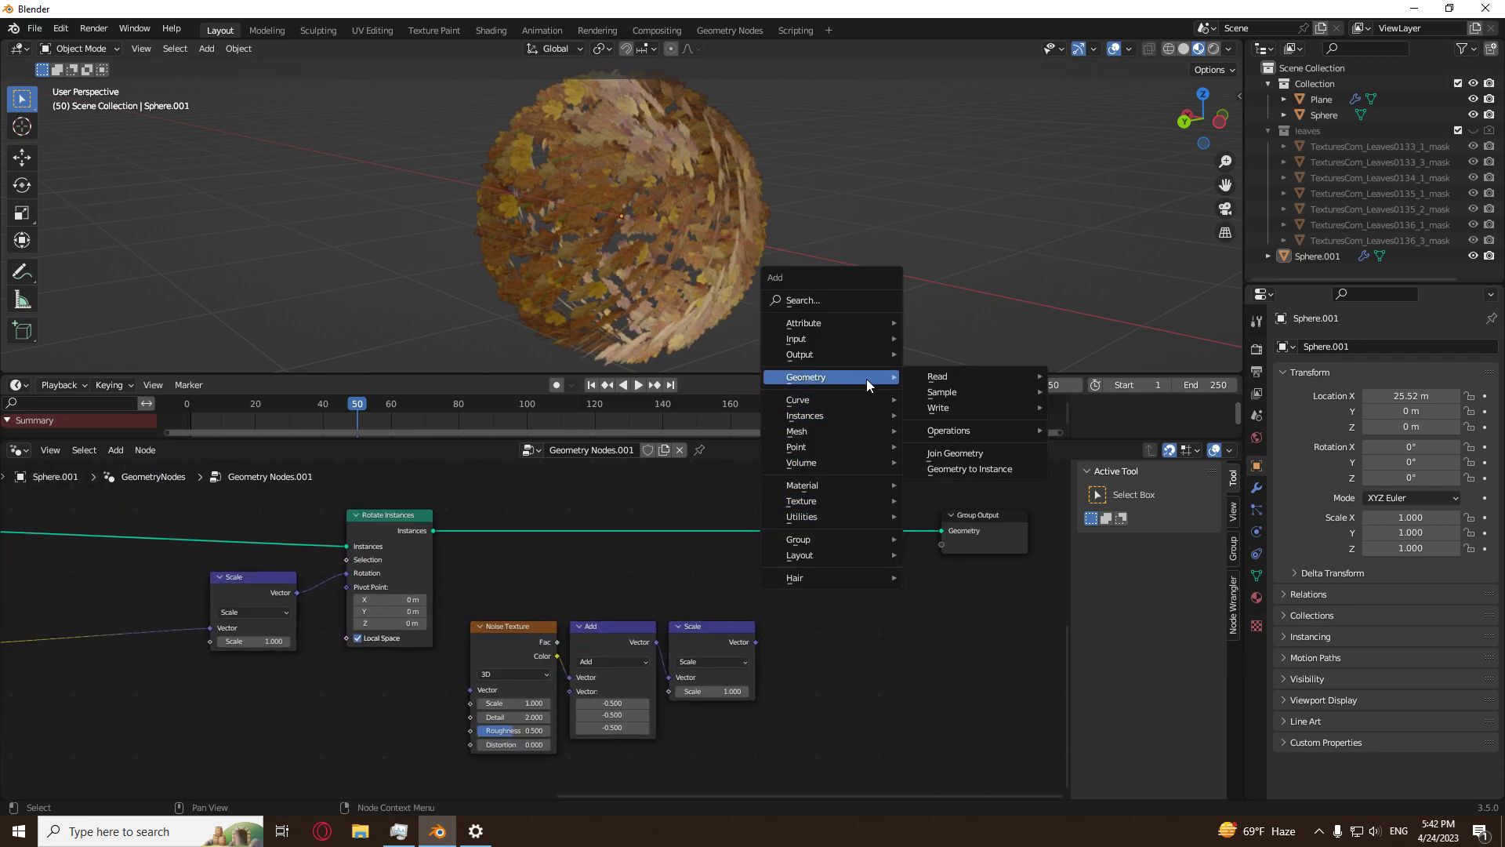
mouse_move(963, 431)
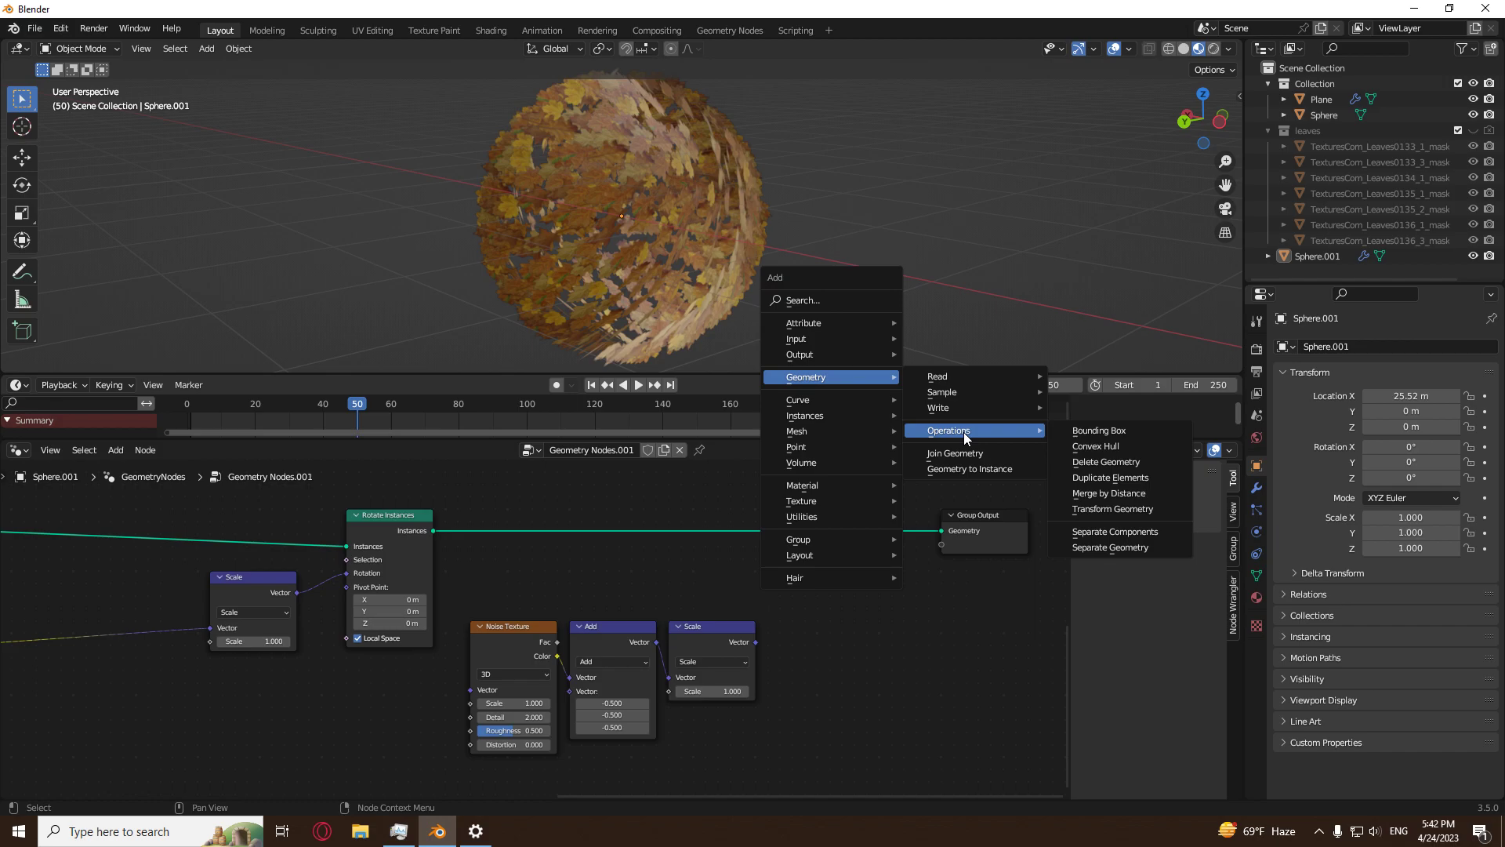
left_click(1079, 424)
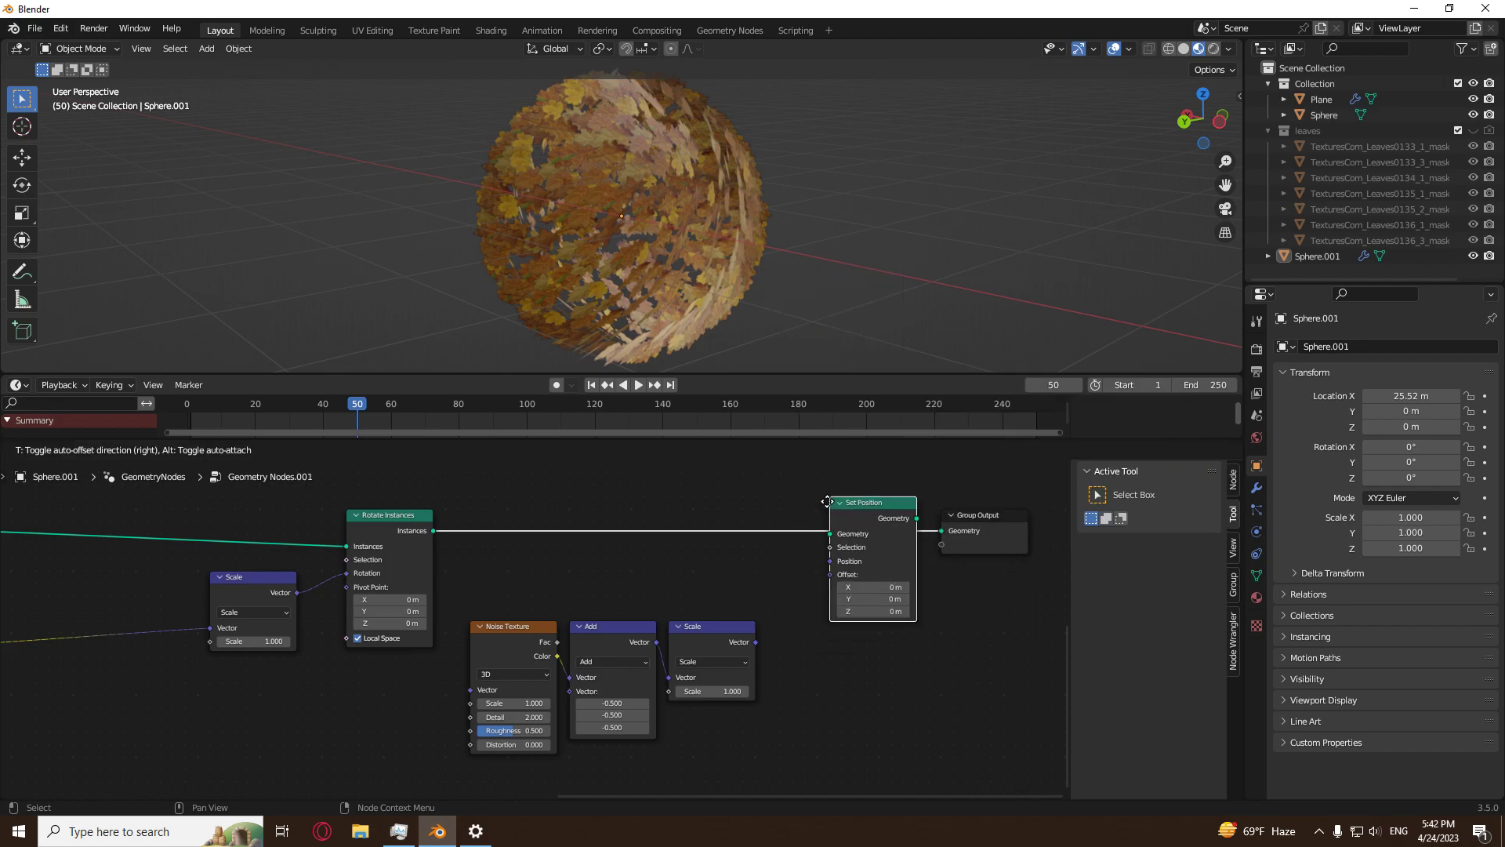
left_click(810, 505)
left_click_drag(758, 637, 804, 586)
Branch the Group Input geometry into a new Geometry Proximity node placed below the main node chain.
scroll(657, 267, "down", 3)
middle_click_drag(661, 256, 694, 328)
scroll(538, 599, "down", 4)
middle_click_drag(538, 600, 924, 570)
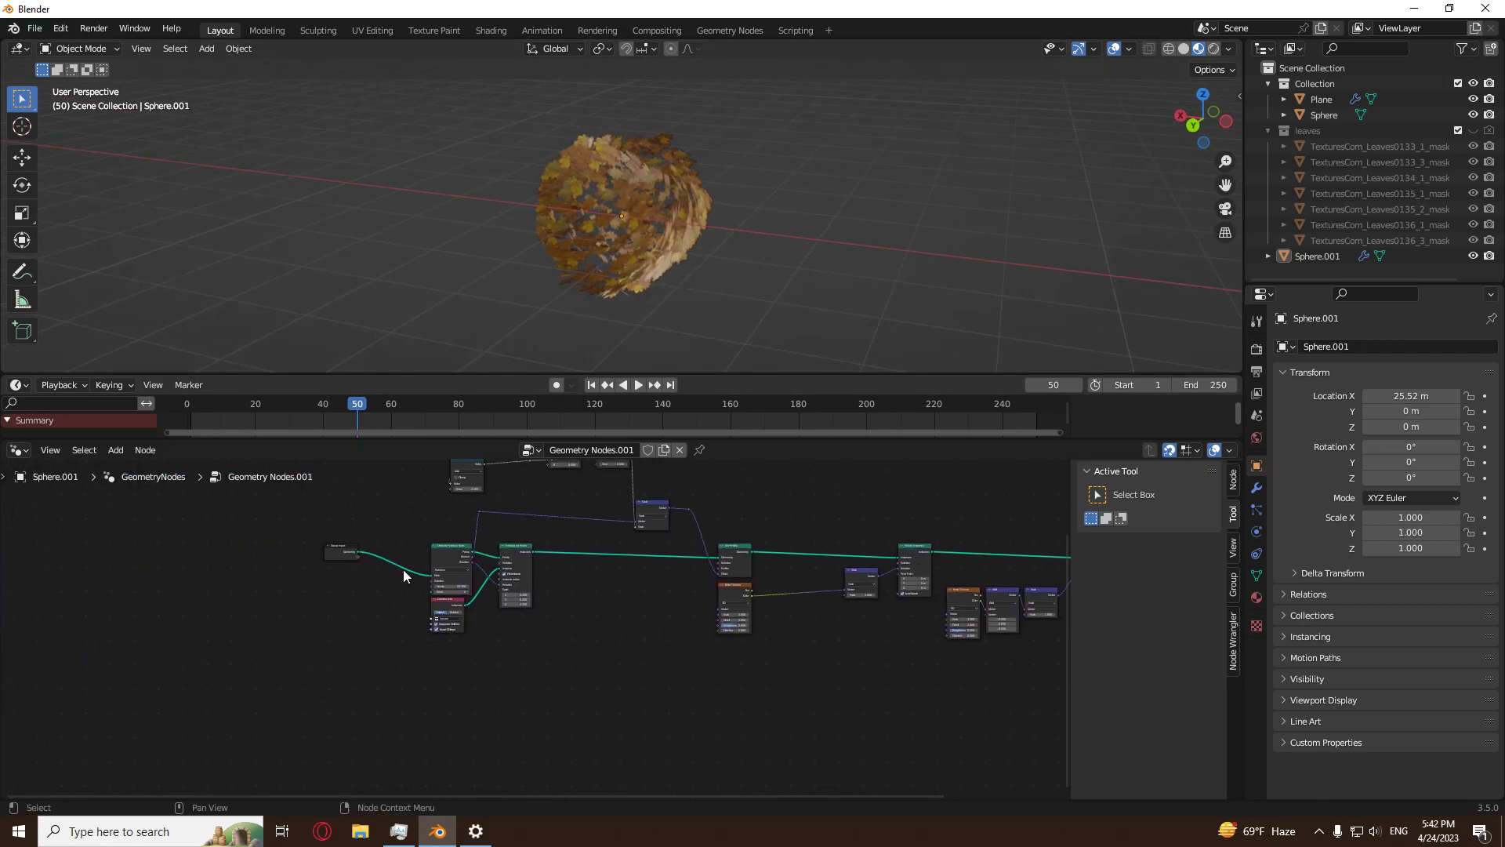
left_click_drag(357, 552, 417, 726)
type("prox")
key("Return")
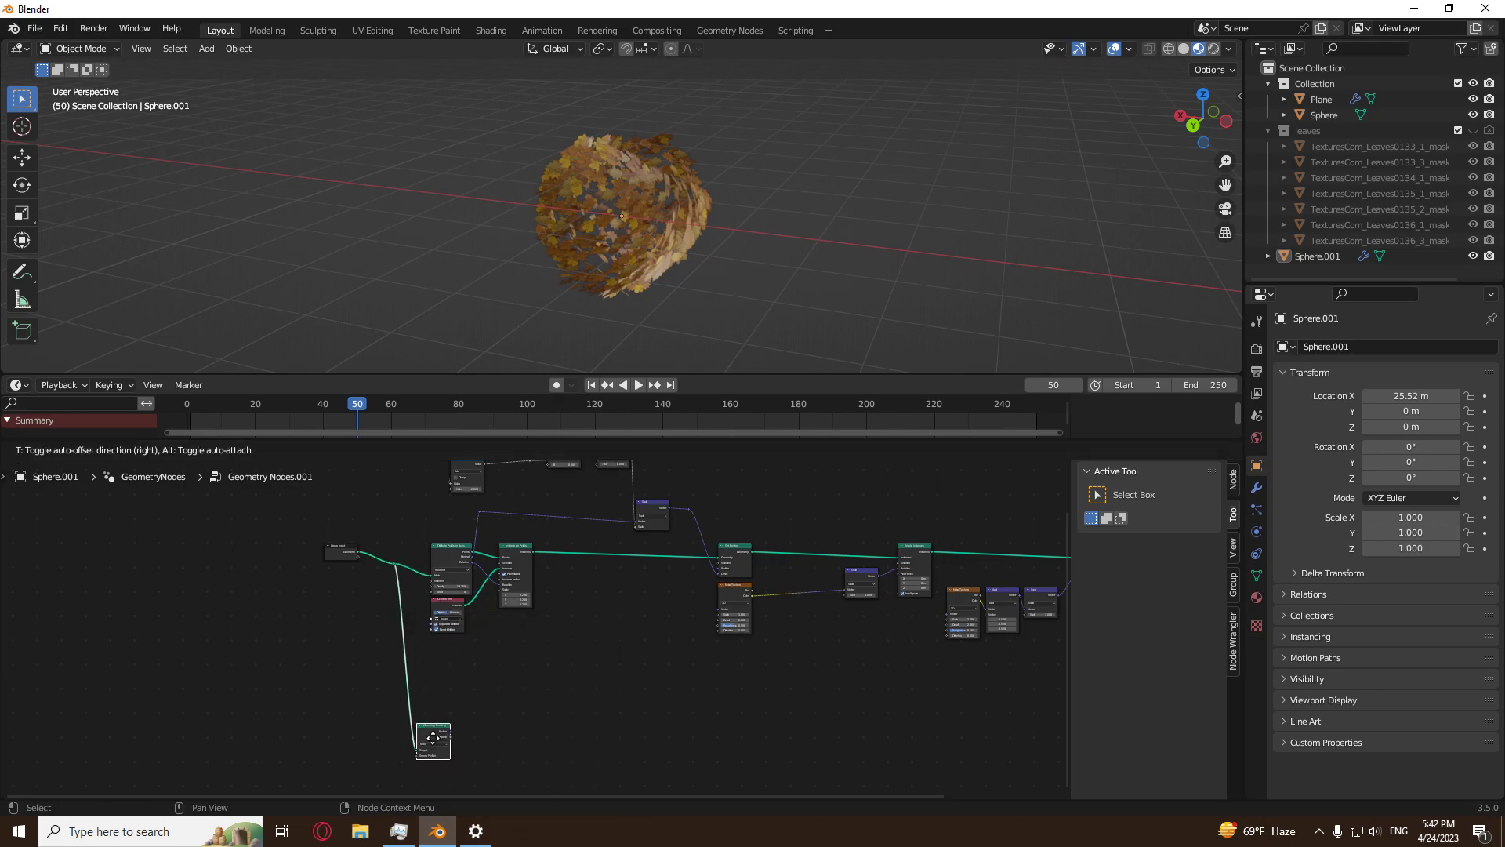
left_click(432, 737)
Connect the Geometry Proximity Distance to the Scale factor of the Scale node feeding Rotate Instances.
key("Home")
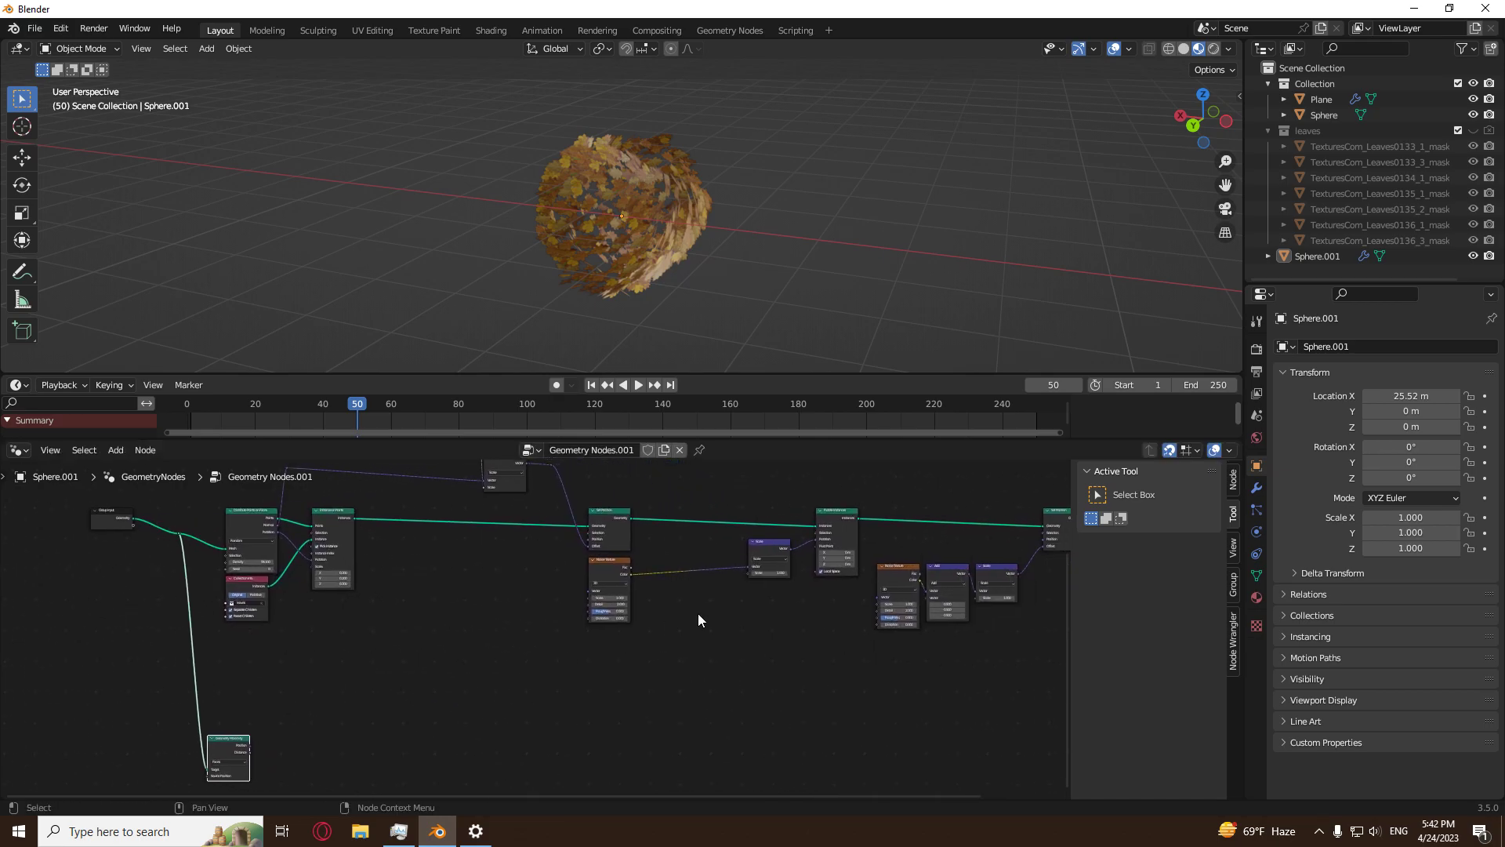
left_click_drag(250, 752, 748, 577)
left_click_drag(251, 752, 748, 577)
left_click(203, 796)
left_click_drag(251, 759, 750, 572)
Insert a Math node on the Distance link, set it to Multiply and enter tau as its value.
scroll(559, 711, "up", 2)
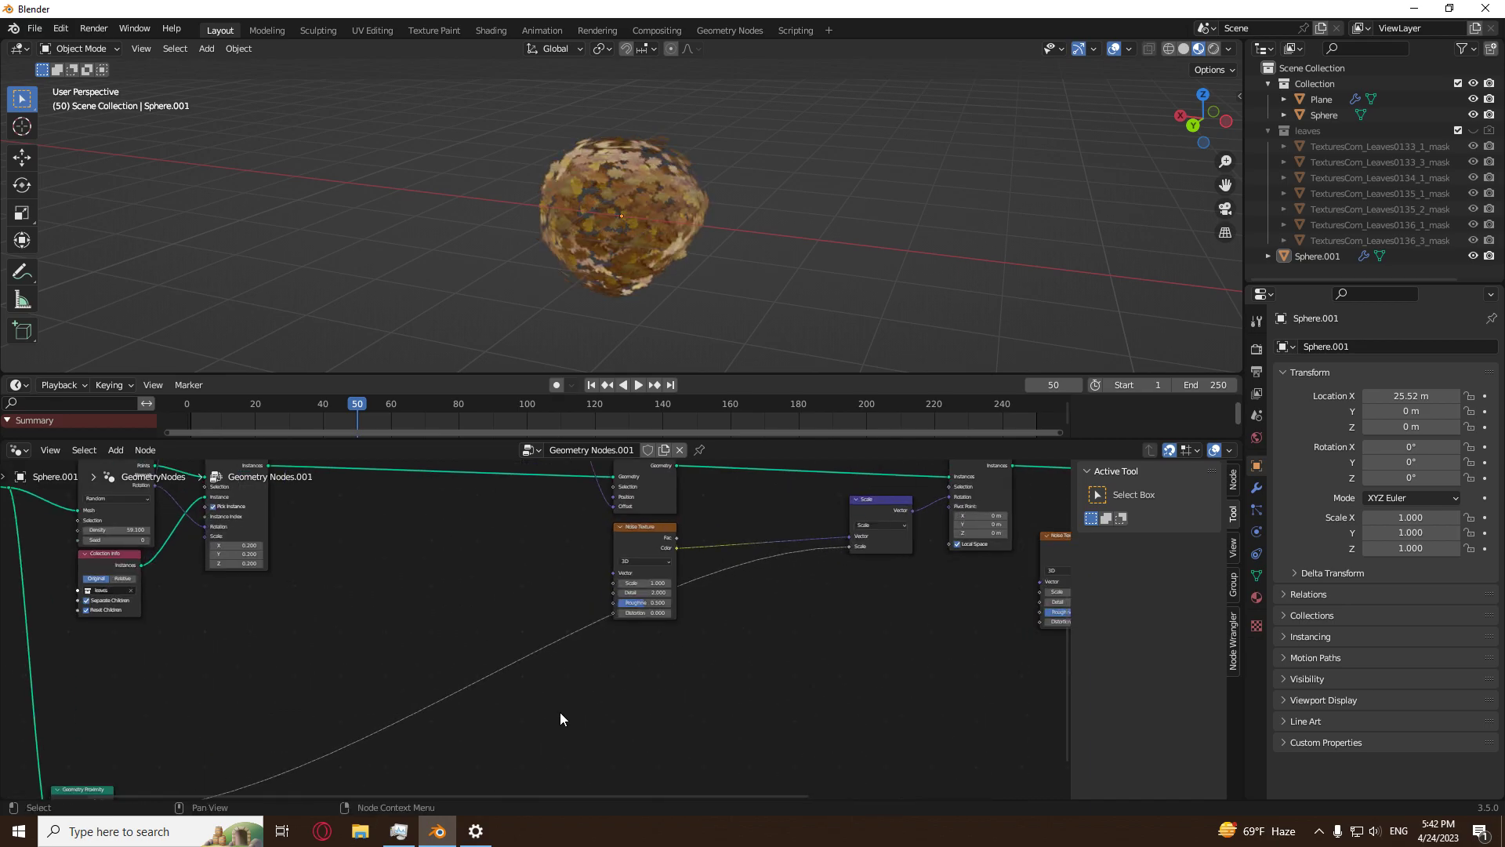
key("shift+a")
mouse_move(561, 718)
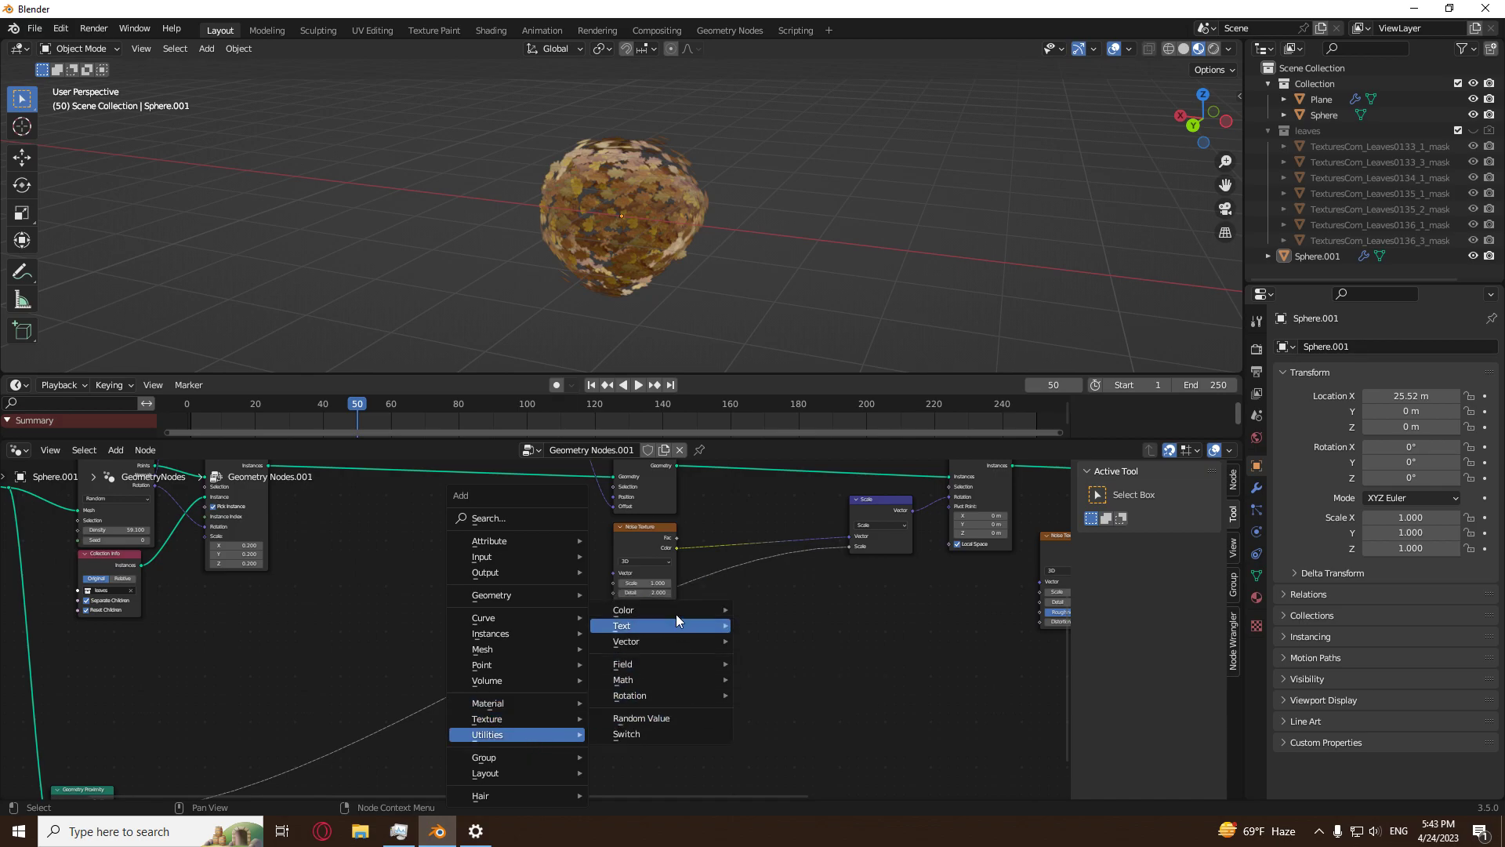
mouse_move(669, 646)
mouse_move(666, 679)
left_click(434, 670)
middle_click_drag(606, 723, 702, 628)
scroll(597, 612, "up", 3)
left_click(576, 597)
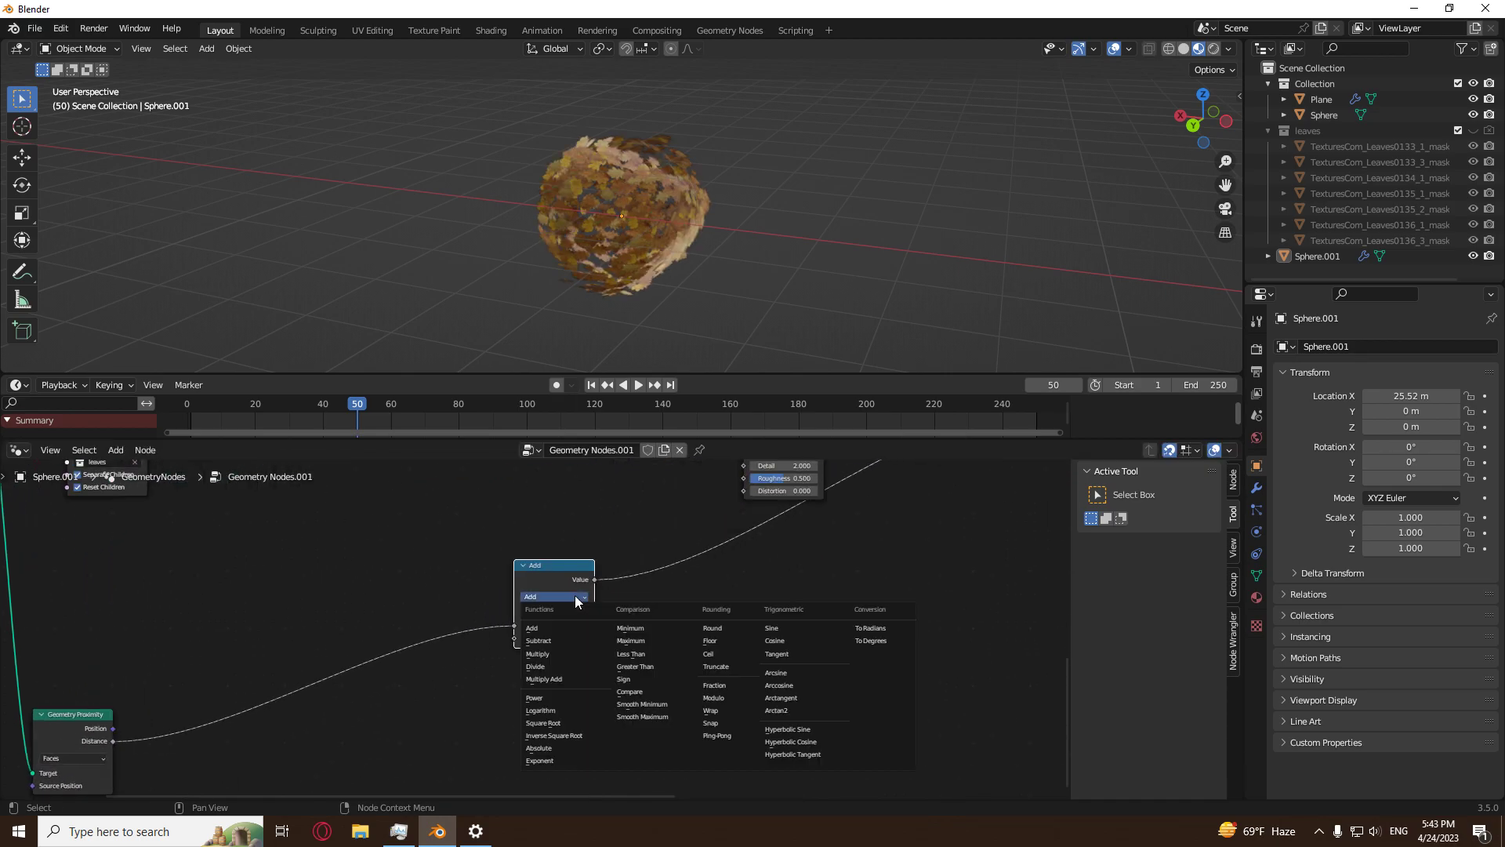
left_click(571, 655)
left_click(560, 638)
type("tau")
key("Return")
Add a reroute on the Geometry Proximity Distance link and connect it to the Scale factor of the second Scale node.
scroll(559, 637, "down", 3)
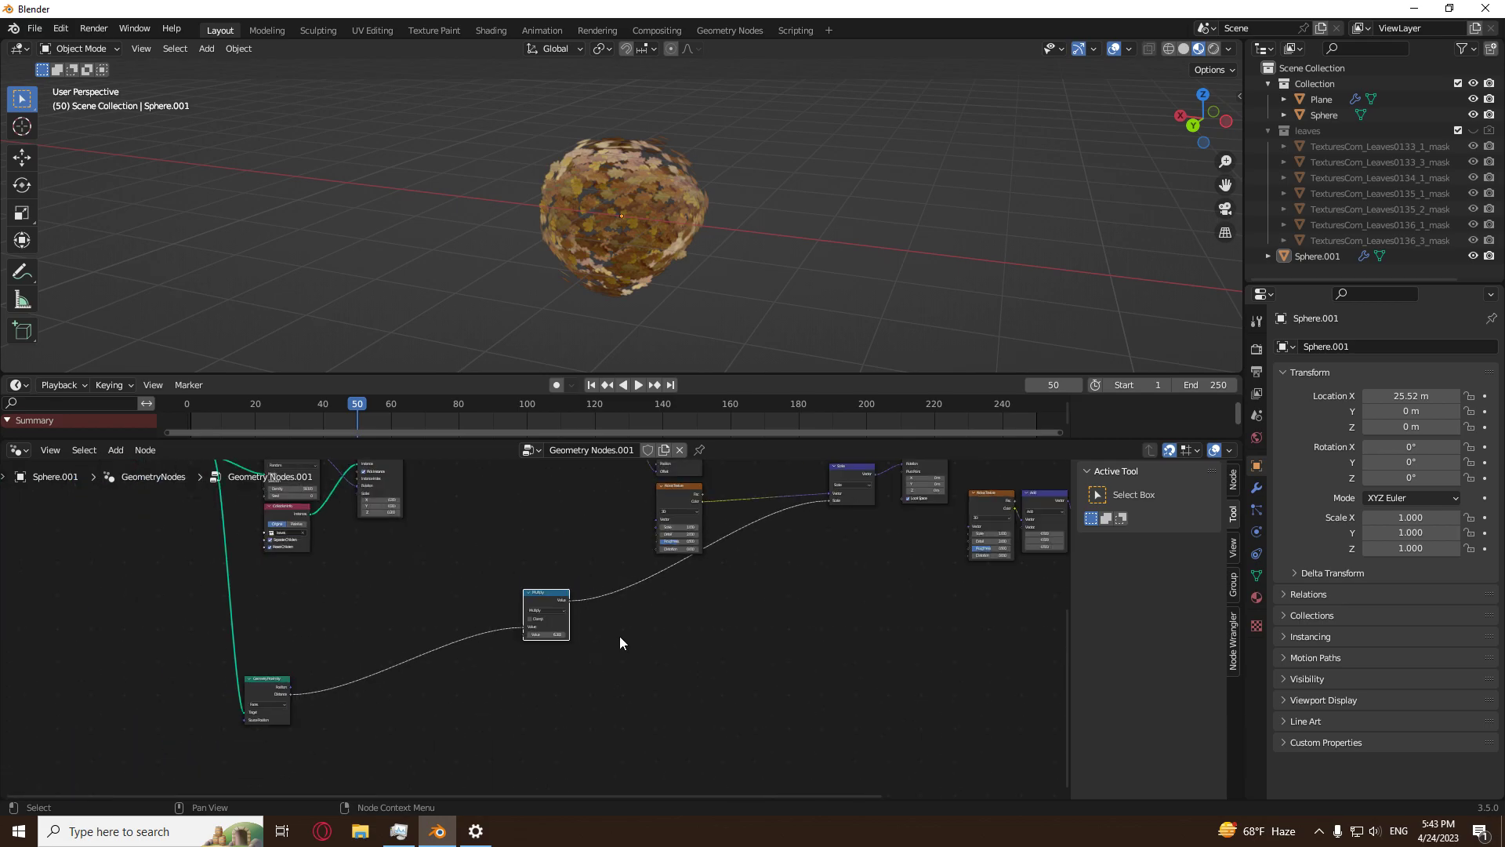
scroll(497, 641, "down", 1)
right_click_drag(496, 590, 492, 613, "shift")
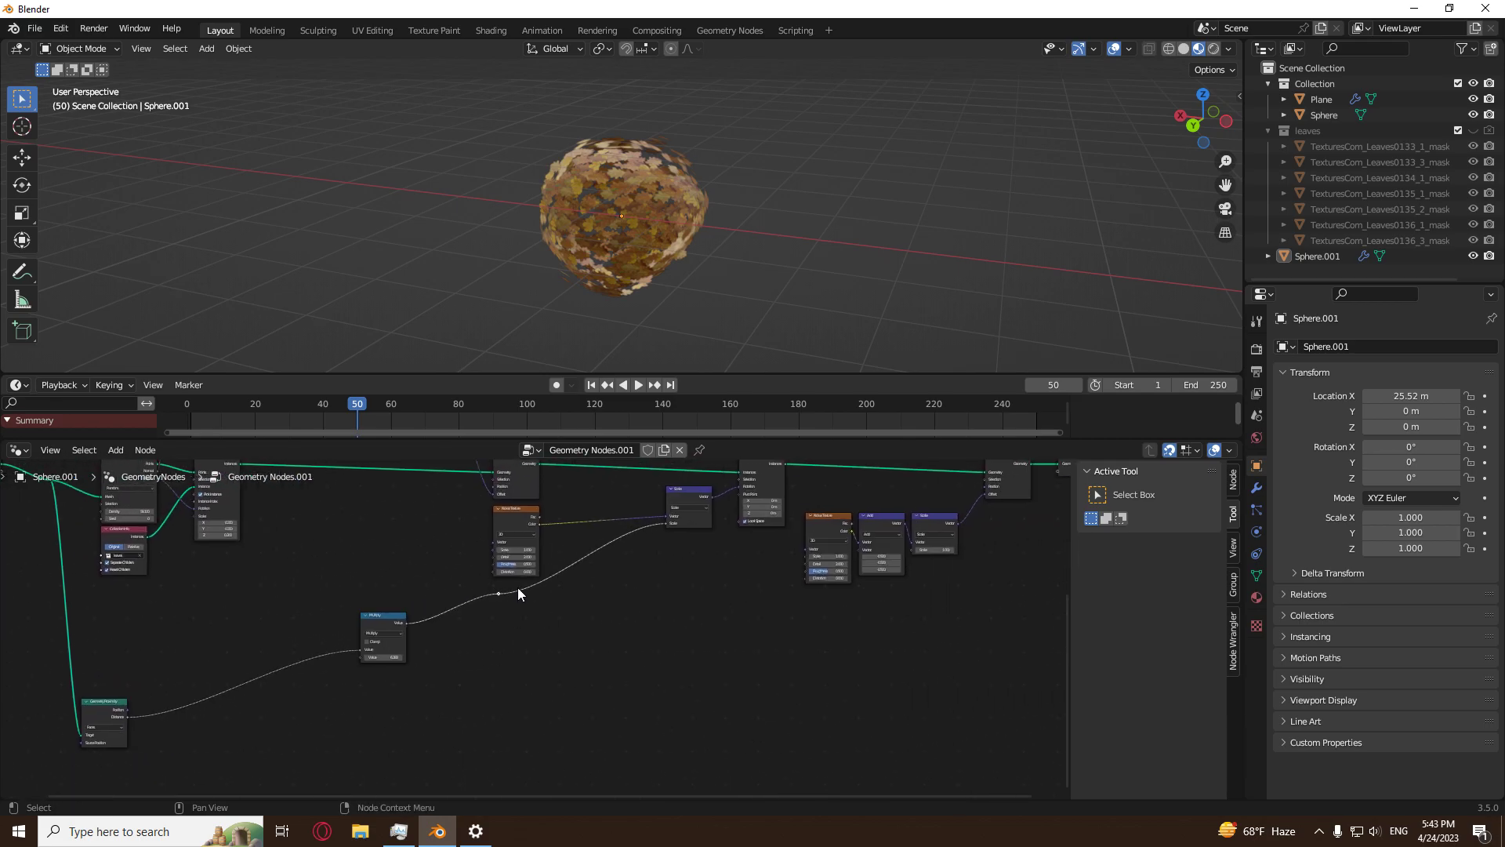
key("ctrl+z")
left_click_drag(228, 690, 910, 553)
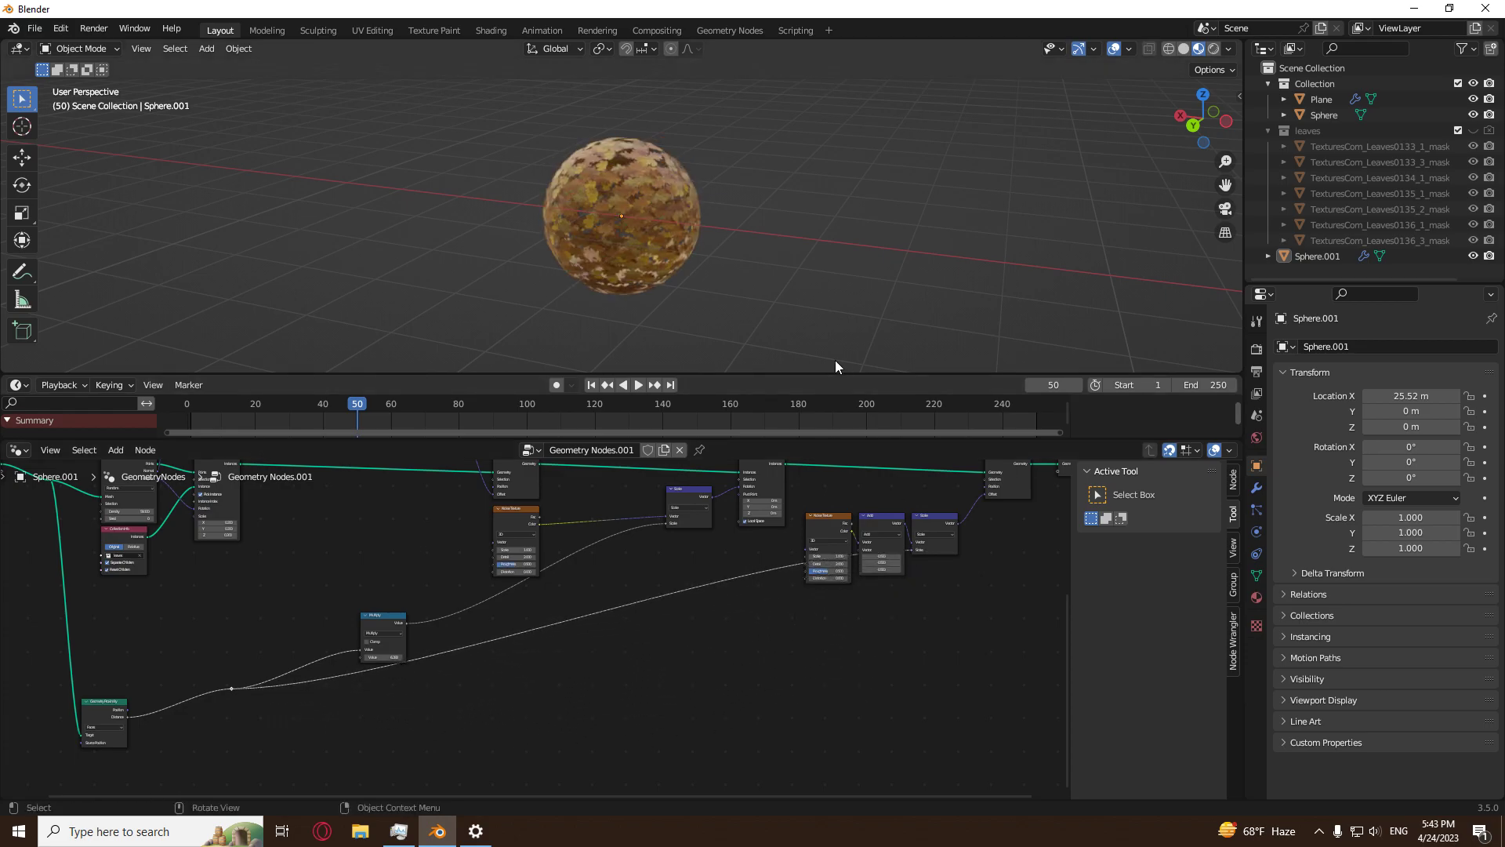
Raise the value of the Add node feeding Less Than to 12.6 to test the leaf spread.
middle_click_drag(572, 597, 631, 786)
scroll(527, 584, "up", 6)
middle_click_drag(499, 544, 935, 636)
scroll(935, 636, "up", 3)
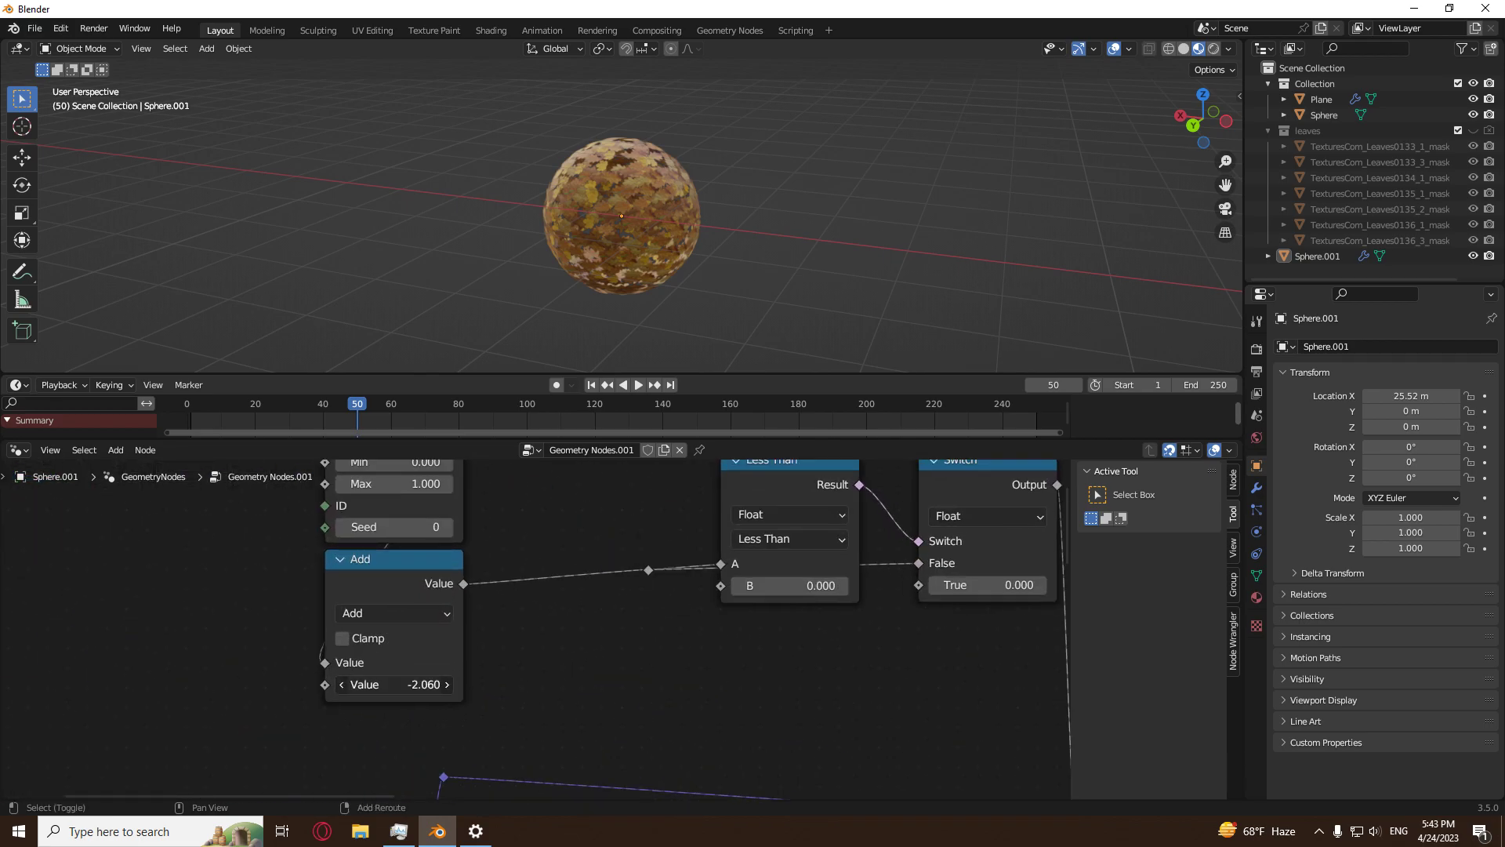
left_click_drag(403, 684, 586, 684)
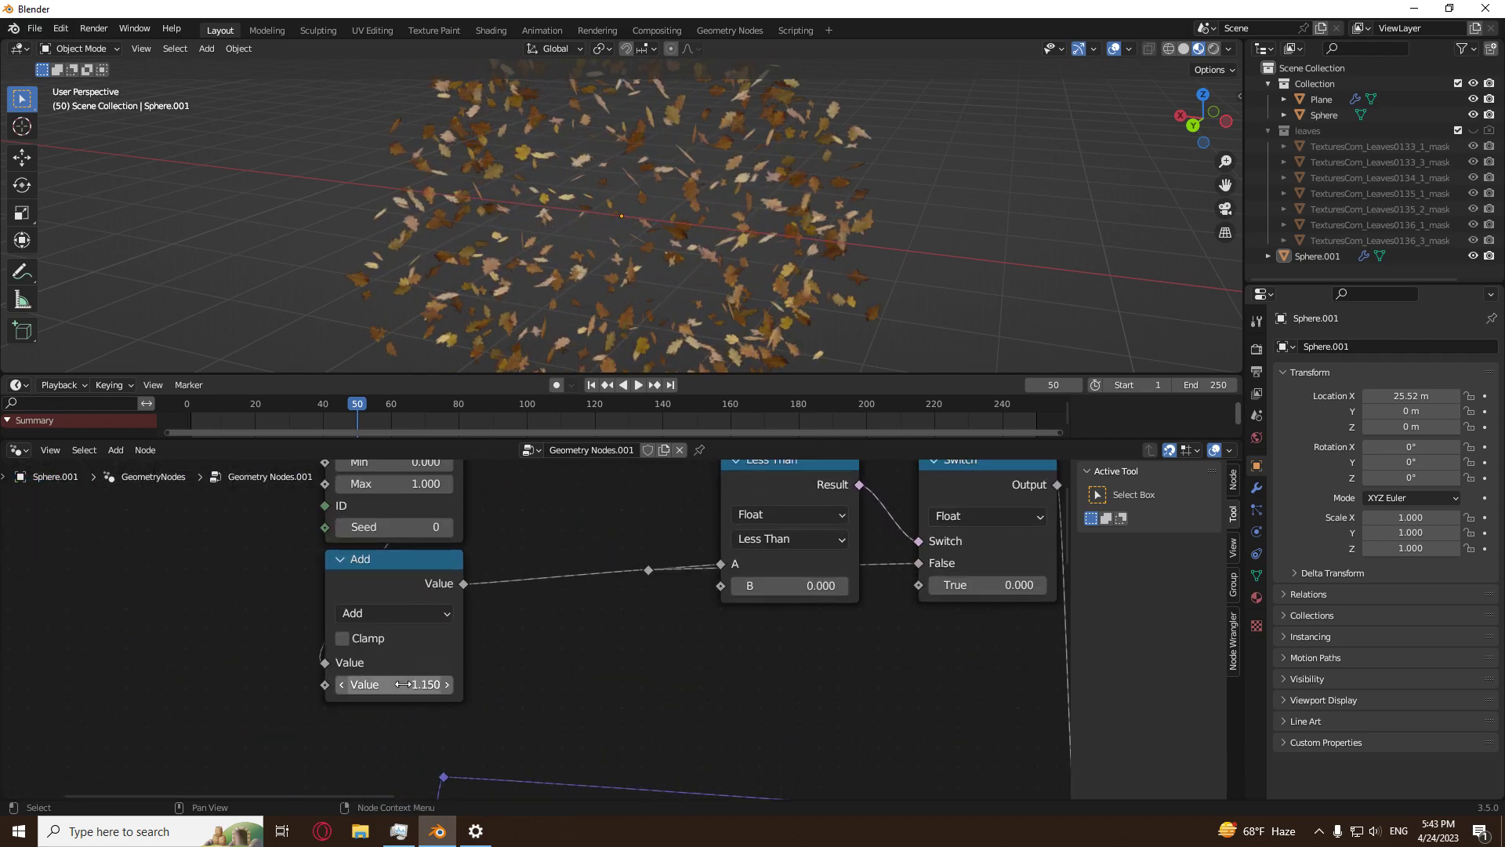
left_click_drag(402, 684, 737, 684, "shift")
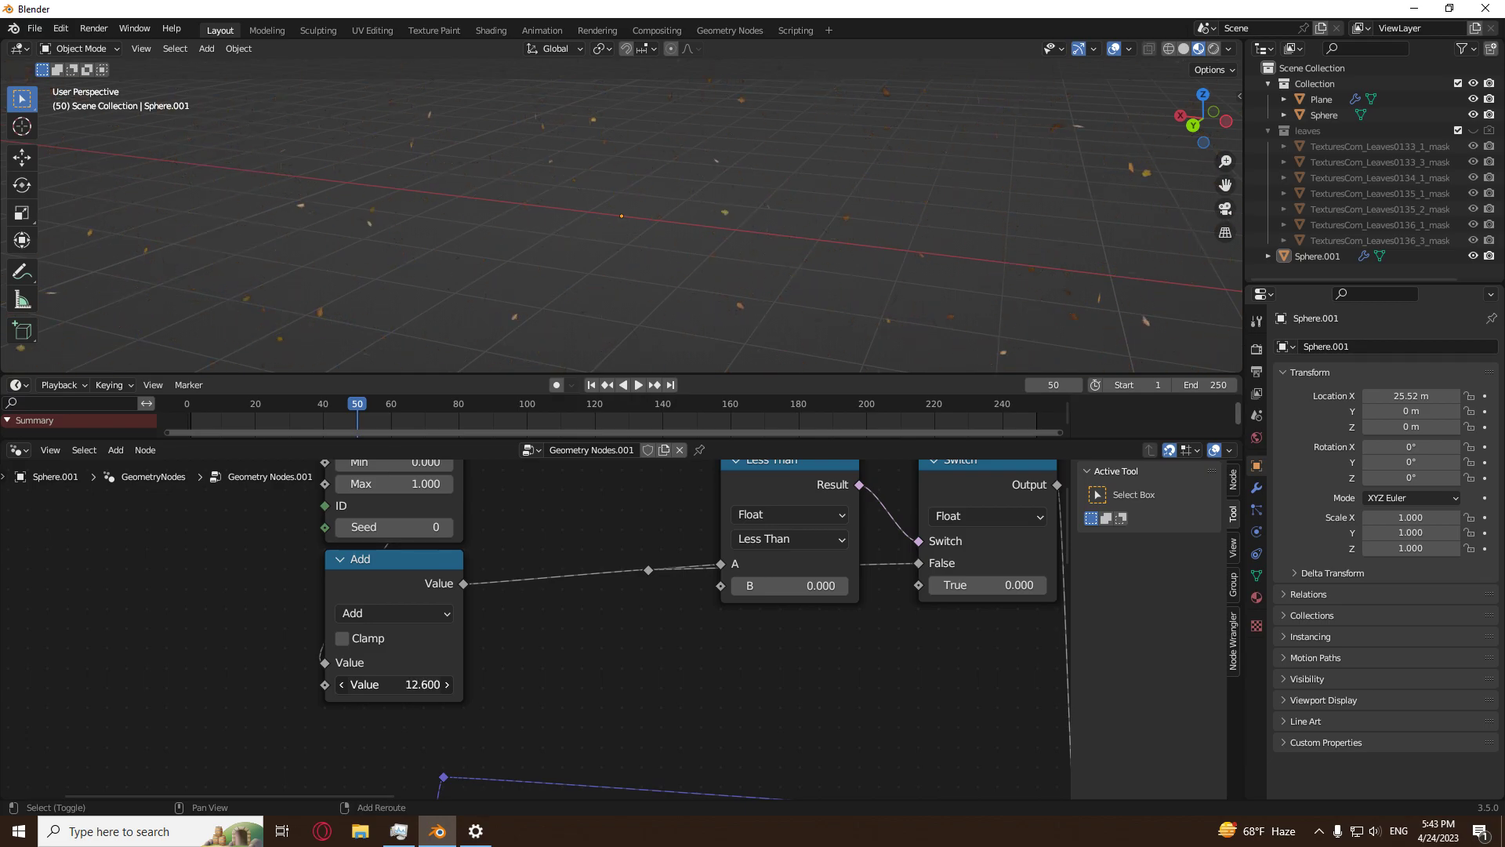
Insert a Map Range node between the Geometry Proximity Distance output and the reroute.
scroll(633, 762, "down", 3)
middle_click_drag(632, 762, 682, 463)
middle_click_drag(583, 751, 584, 593)
key("shift+a")
mouse_move(582, 598)
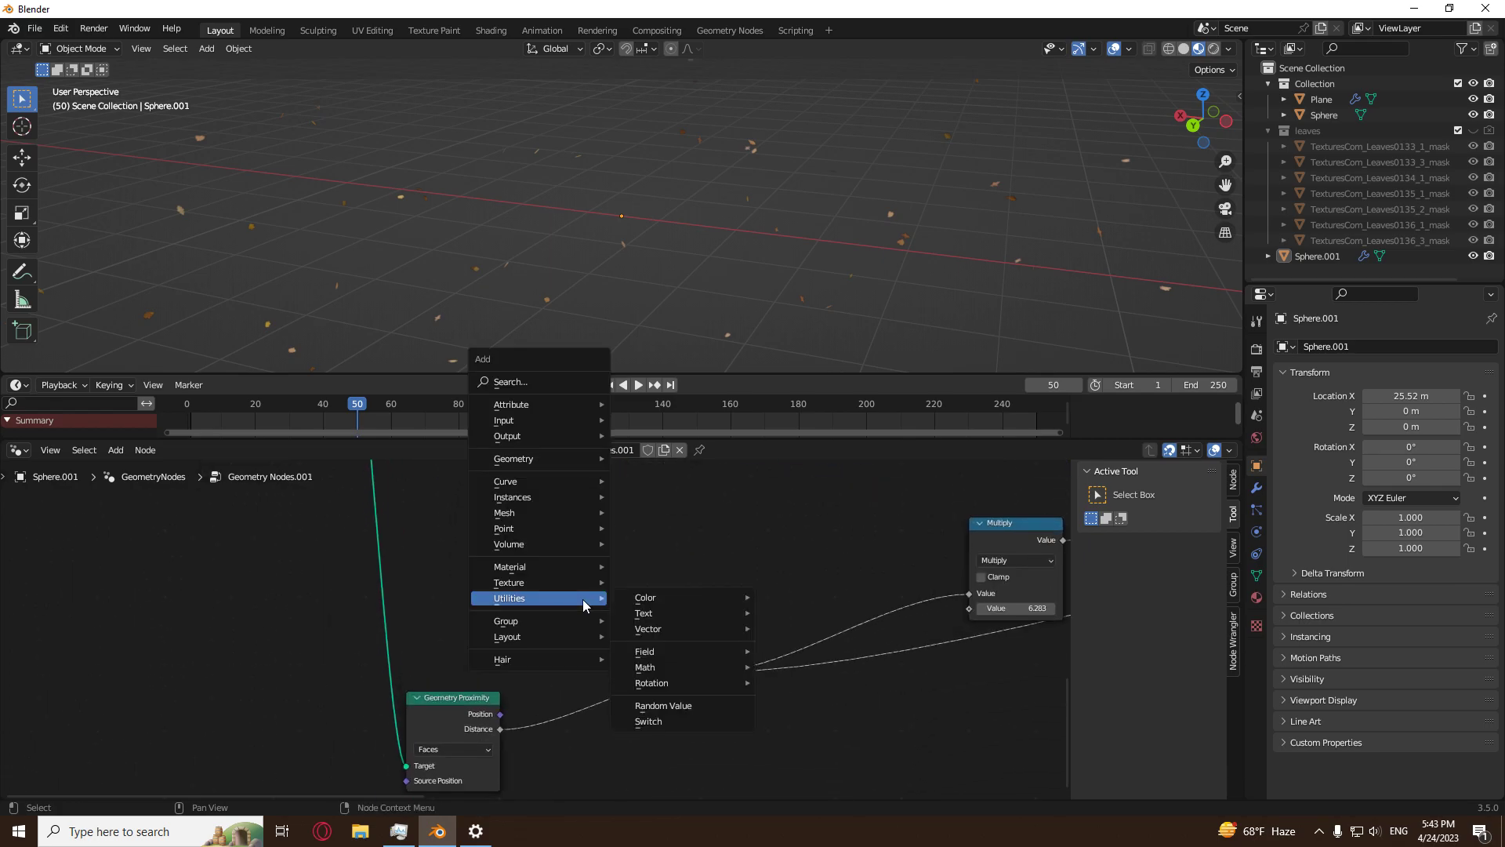
mouse_move(677, 666)
left_click(841, 744)
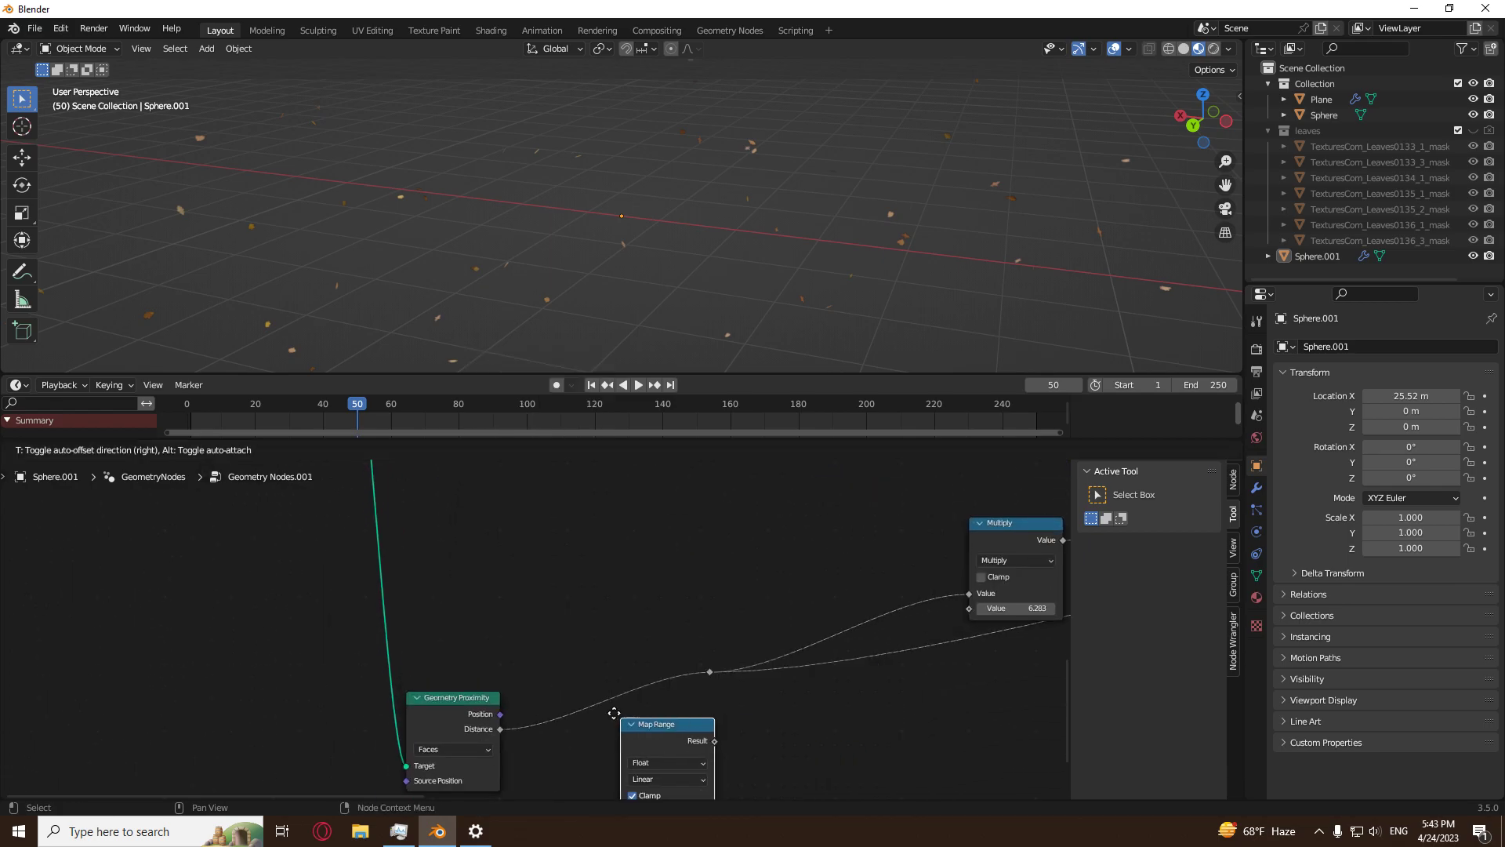
left_click(566, 580)
Test the leaf spread by lowering the Add node's value to 0.37 and raising it again.
middle_click_drag(602, 215, 636, 266)
middle_click_drag(683, 696, 689, 604)
middle_click_drag(652, 216, 643, 229)
middle_click_drag(635, 494, 604, 553)
scroll(604, 553, "up", 4)
left_click_drag(544, 573, 377, 573, "shift")
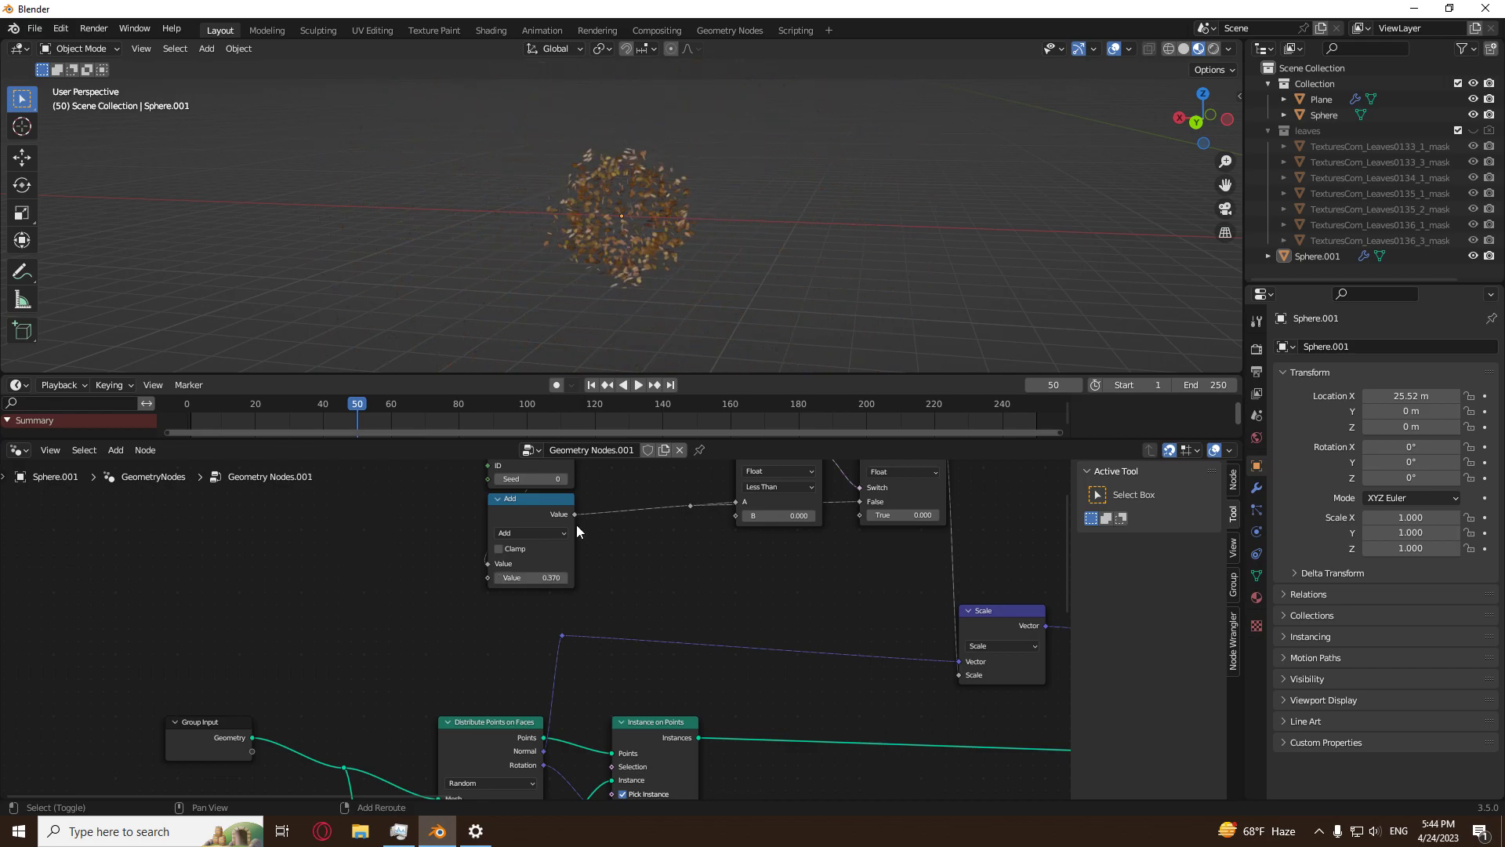
scroll(675, 200, "up", 4)
mouse_move(527, 580)
left_mouse_down()
mouse_move(481, 580)
mouse_move(638, 580)
mouse_move(528, 580)
mouse_move(549, 580)
left_mouse_up()
Try From Max values of 3 and 8.2 on the Map Range node, and set it back to 1.
scroll(690, 627, "down", 3)
middle_click_drag(668, 652, 750, 393)
scroll(756, 765, "up", 2)
scroll(737, 660, "up", 2)
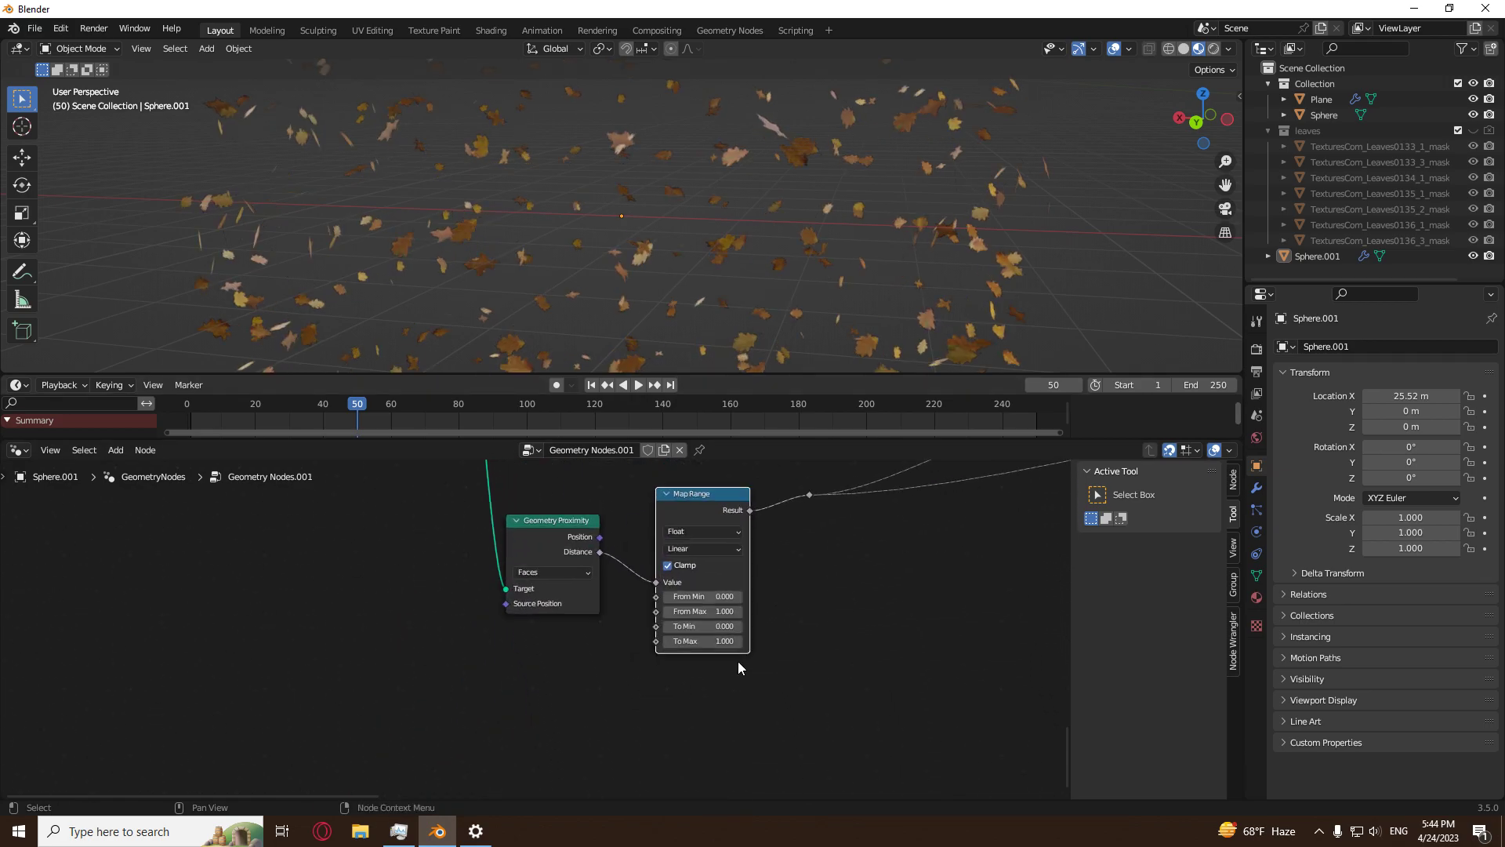
double_click(730, 609)
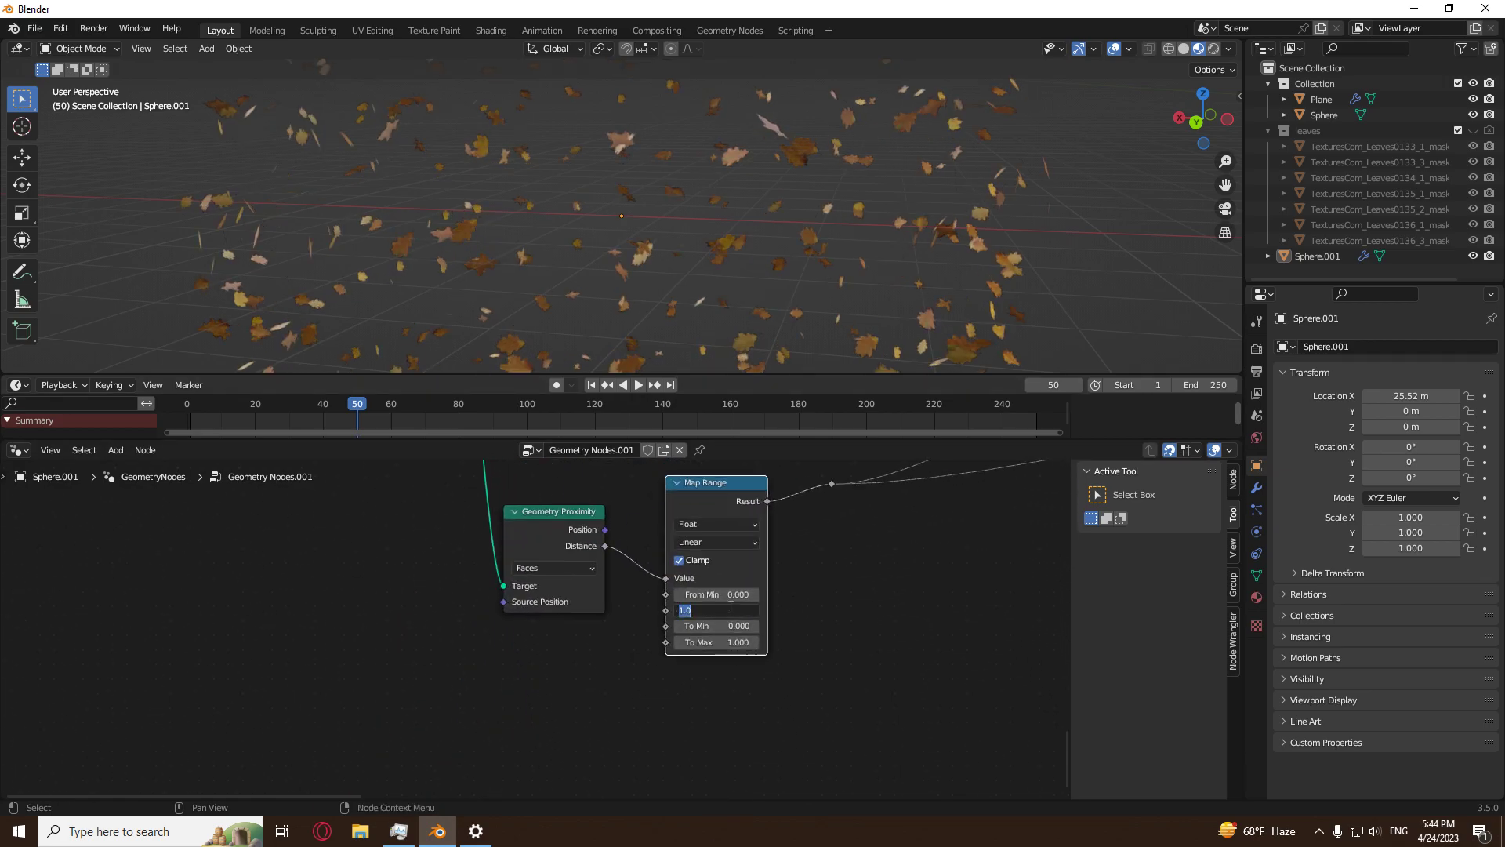
type("3")
key("Return")
left_click_drag(725, 609, 772, 609)
left_click(724, 609)
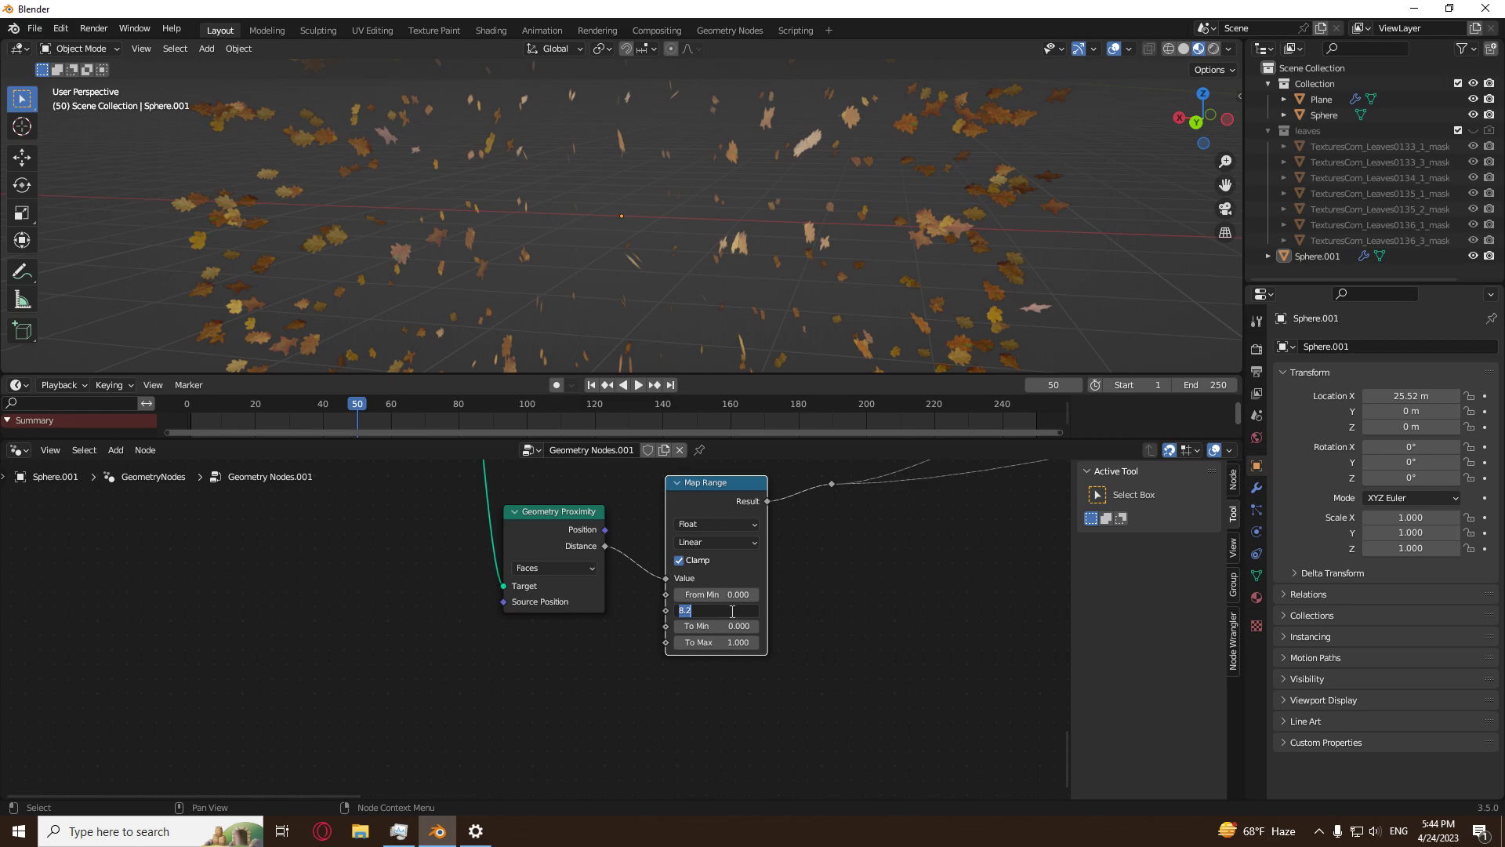
type("1")
key("Return")
Set the Map Range node's To Max to 3.
left_click(721, 639)
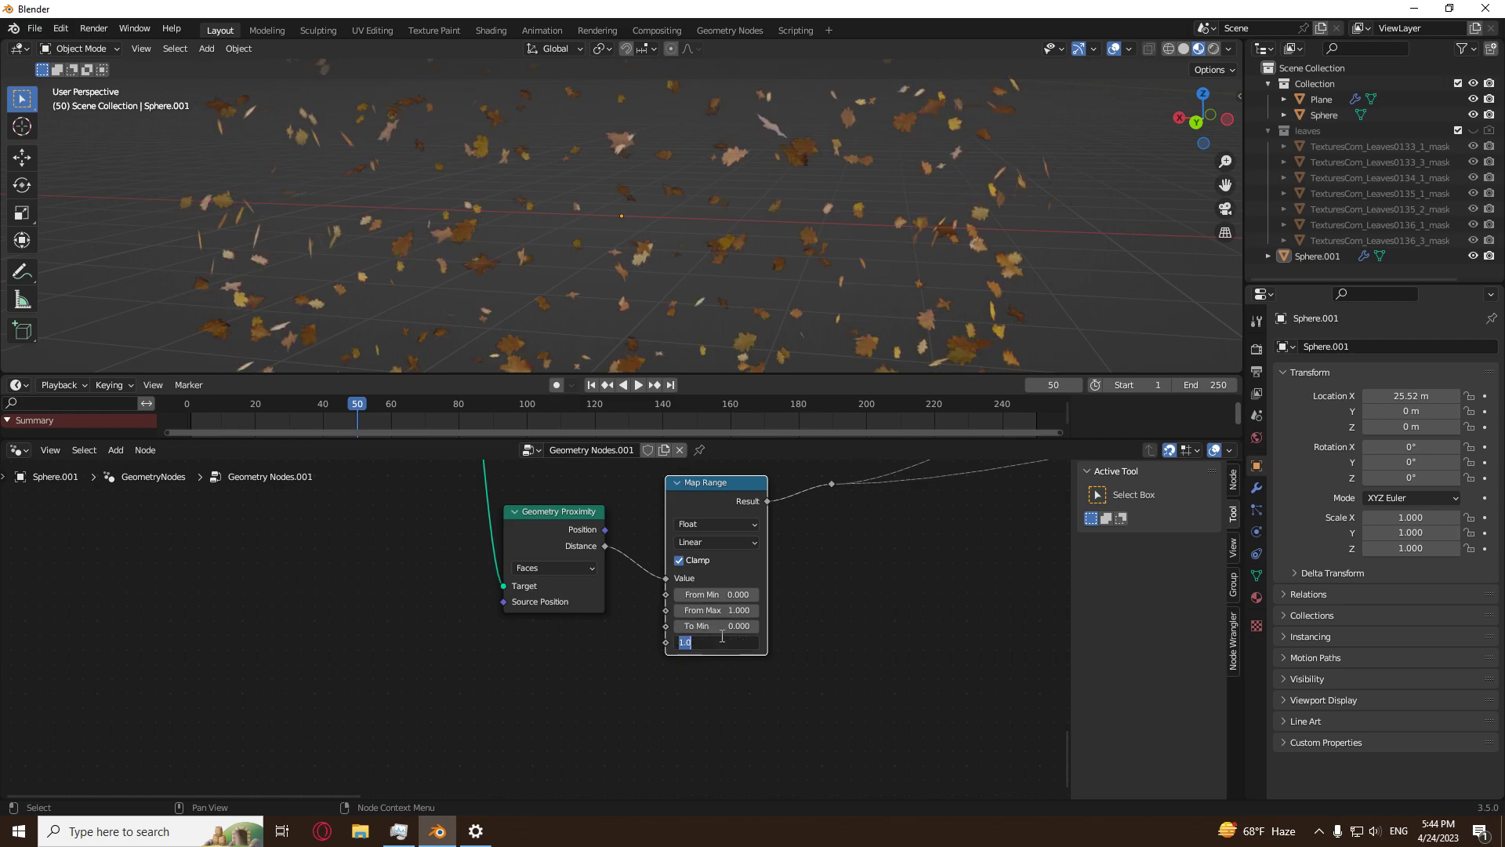
type("2")
key("Return")
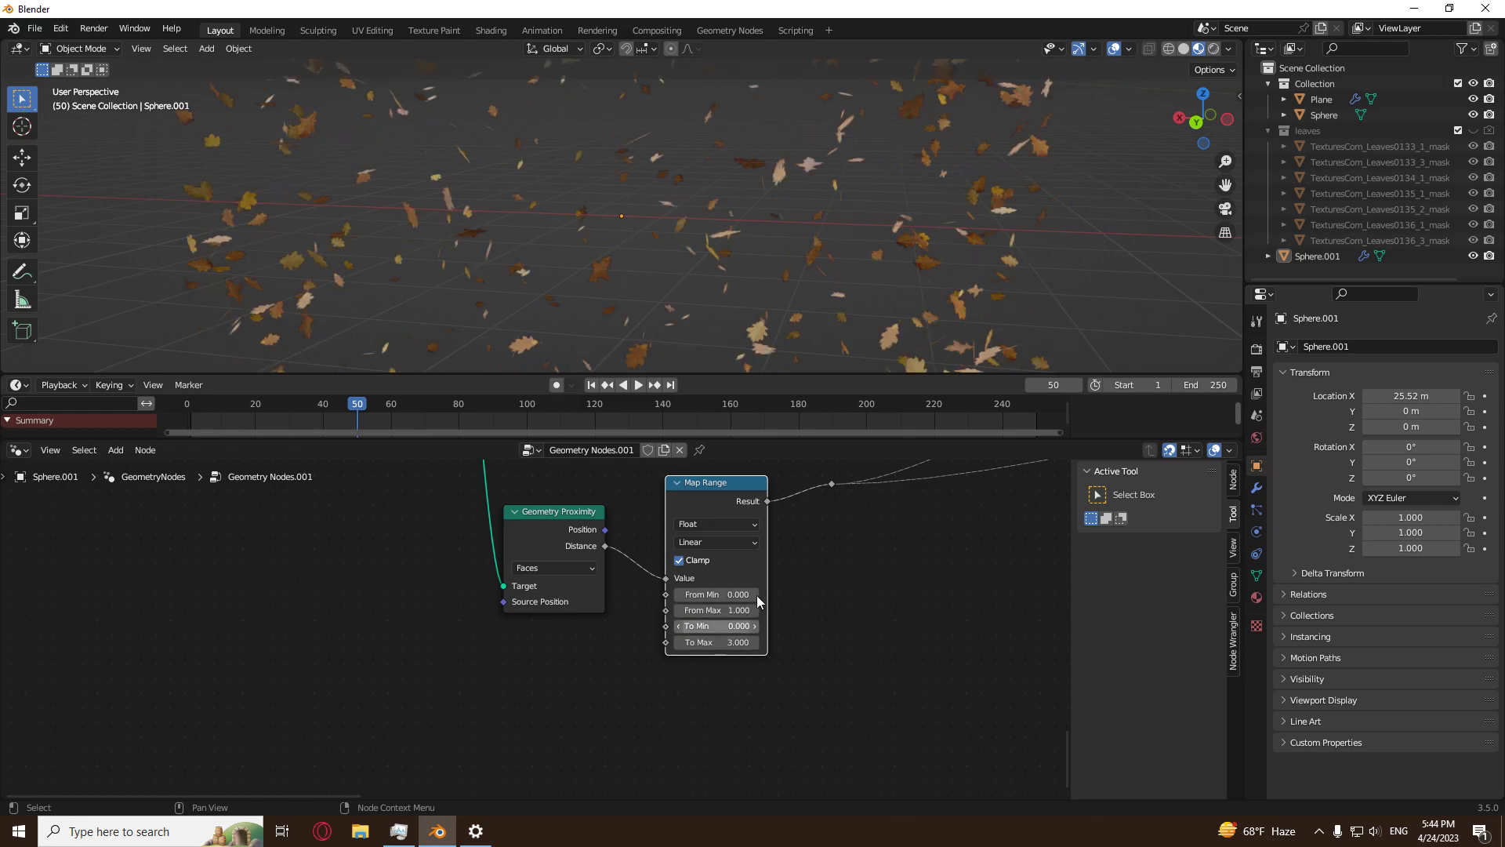
Scrub the value of the Add node feeding Less Than down to -1.5.
scroll(750, 525, "down", 3)
middle_click_drag(749, 525, 731, 751)
middle_click_drag(687, 625, 657, 697)
scroll(657, 690, "up", 6)
left_click_drag(639, 675, 740, 676, "shift")
left_click_drag(635, 677, 339, 677, "shift")
scroll(737, 680, "down", 6)
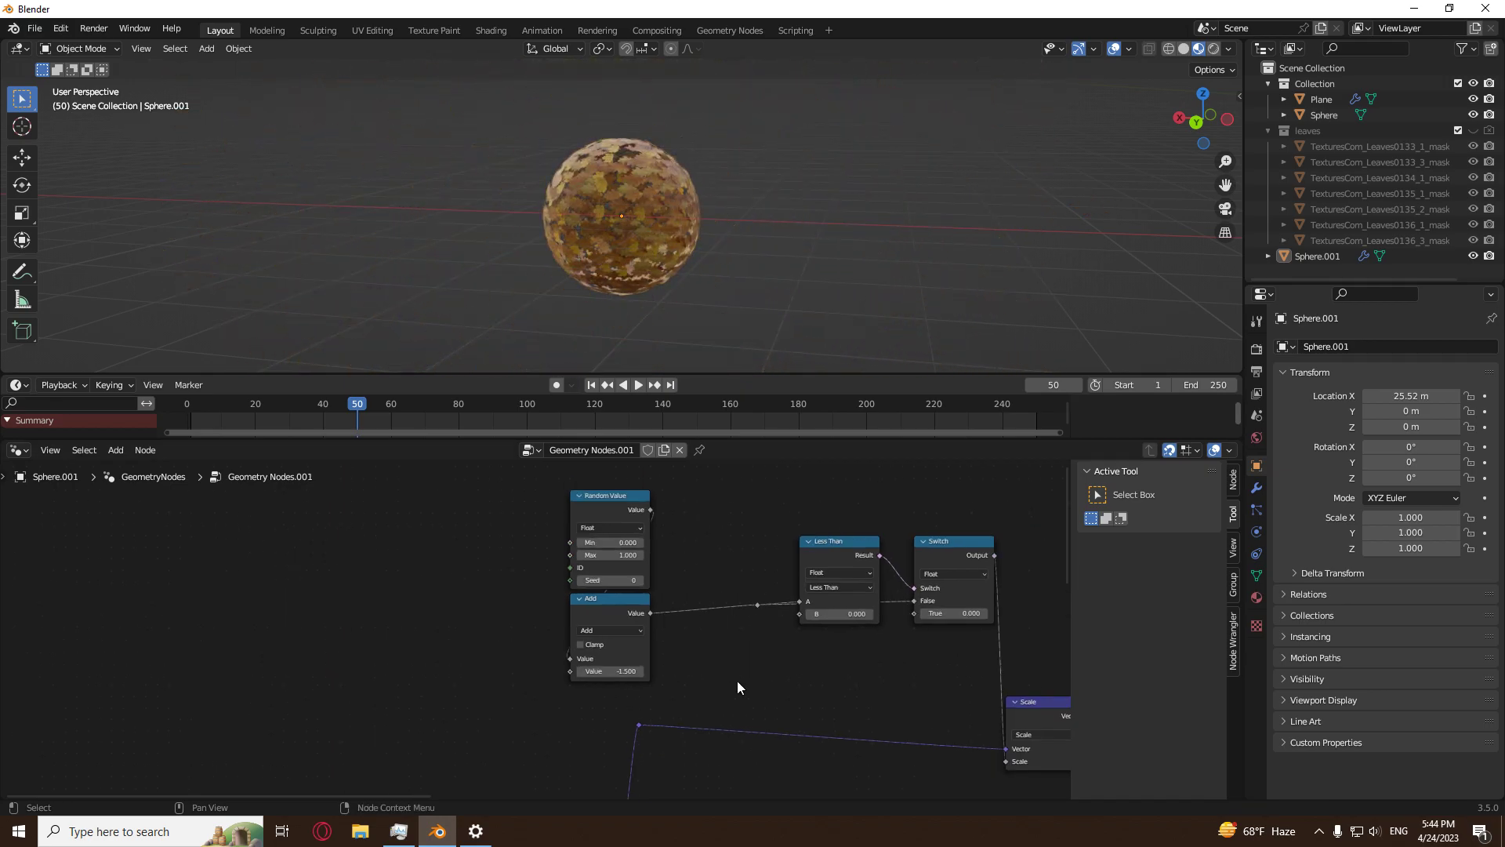